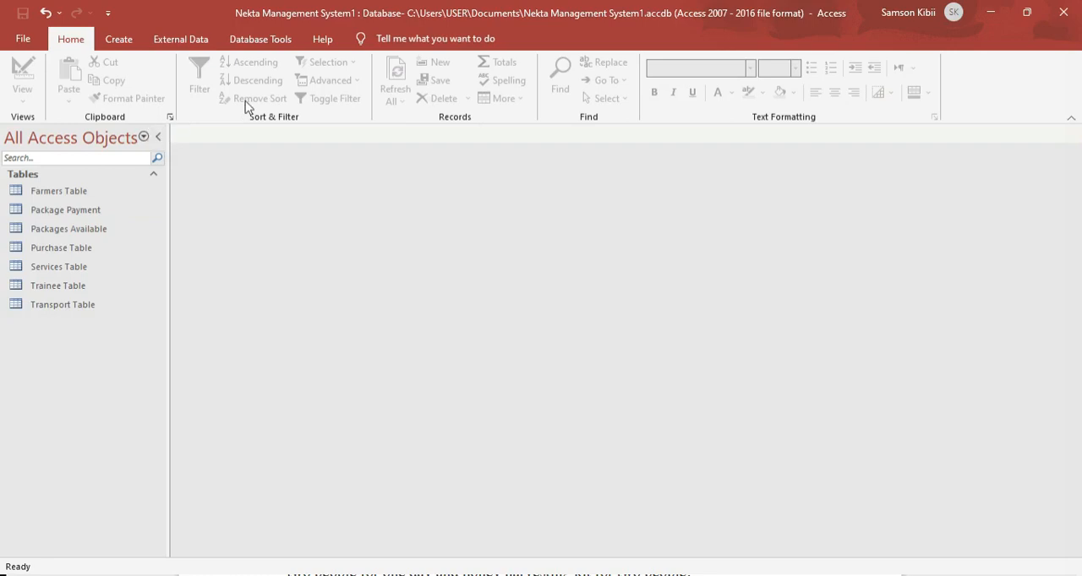
Start a simple query with the Query Wizard and include all fields of the Package Payment table.
click(112, 39)
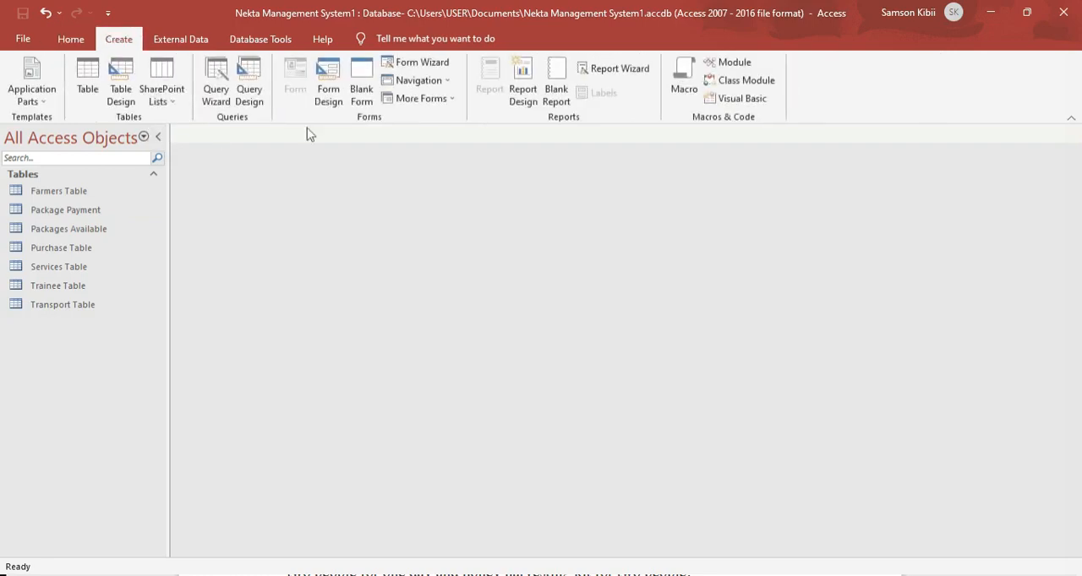
click(213, 97)
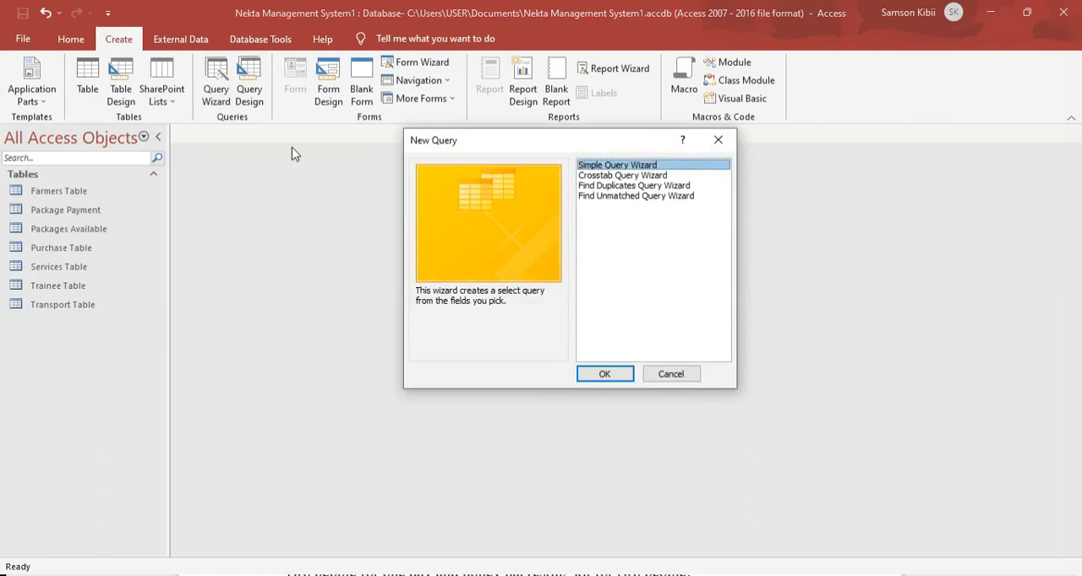
click(602, 377)
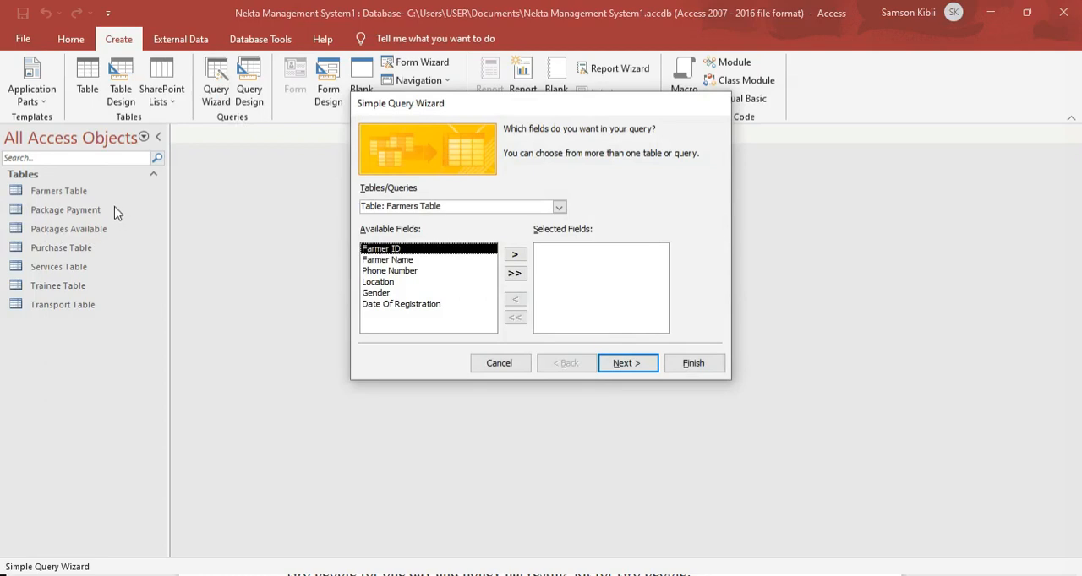
click(559, 207)
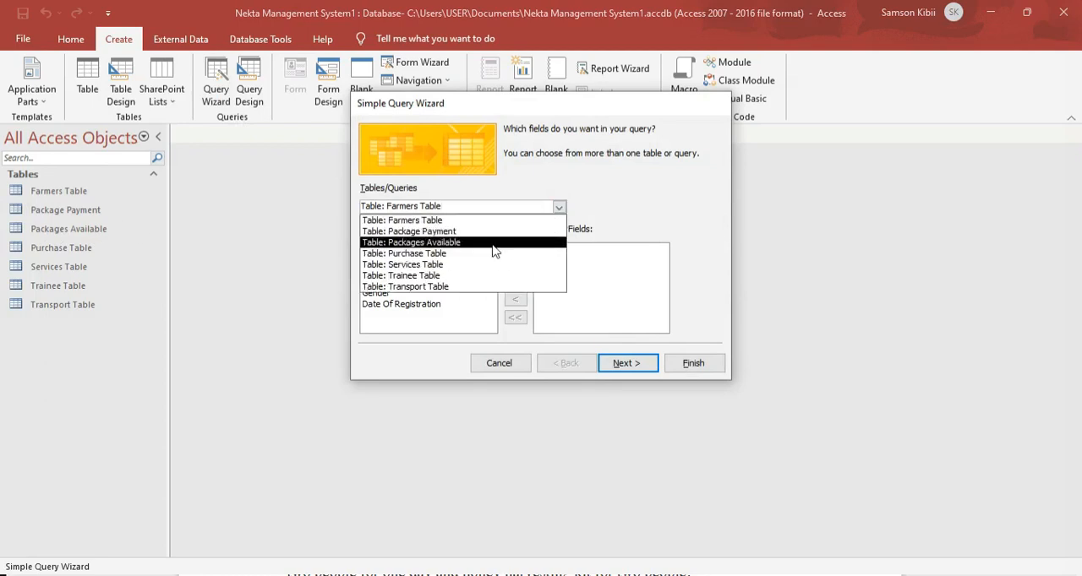
click(494, 232)
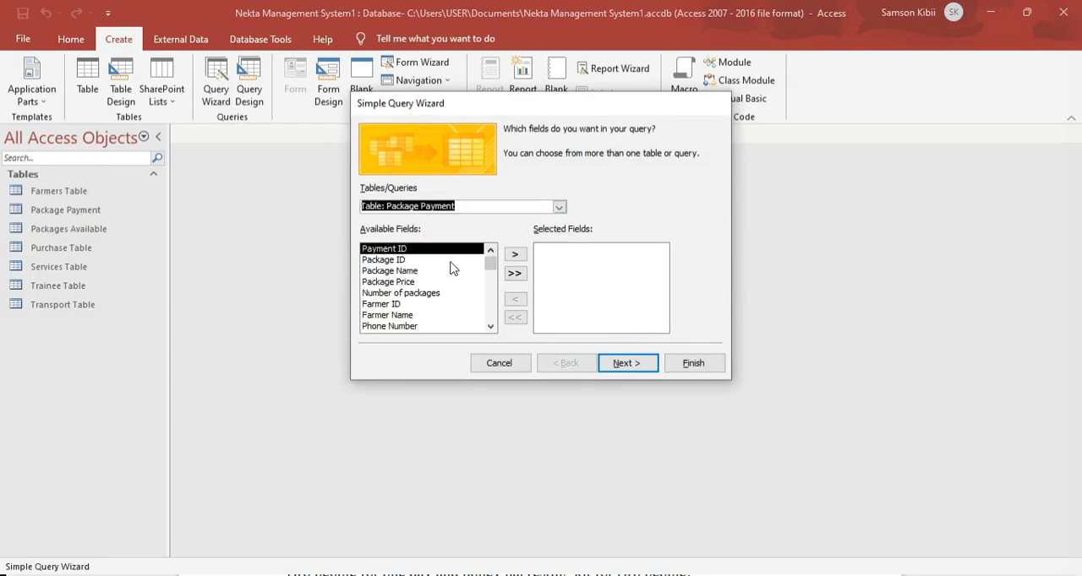
click(514, 273)
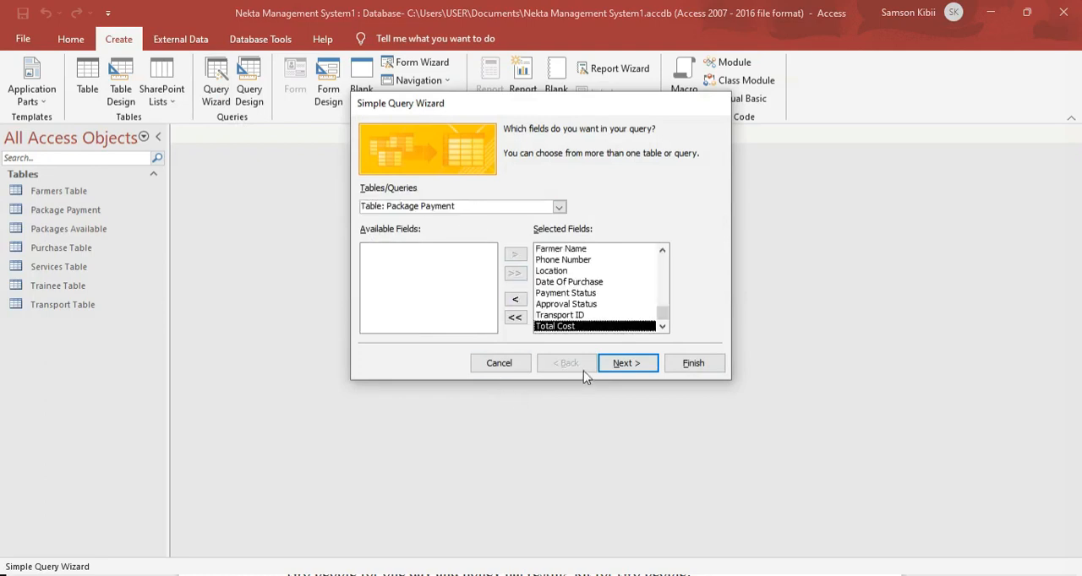
Finish the wizard as a detail query titled Package Payment Query, choosing to modify the query design.
click(623, 365)
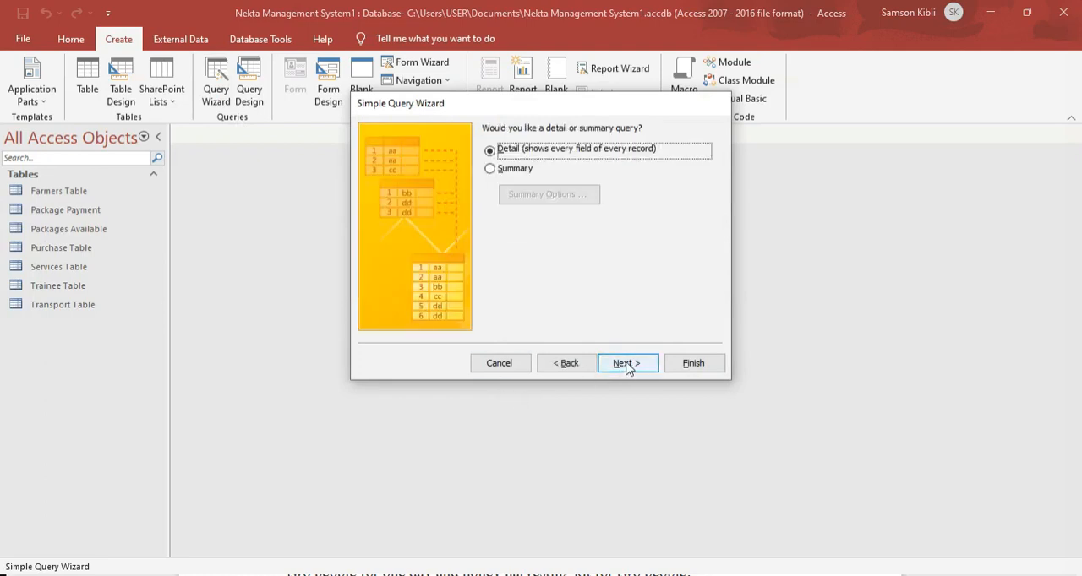
click(642, 364)
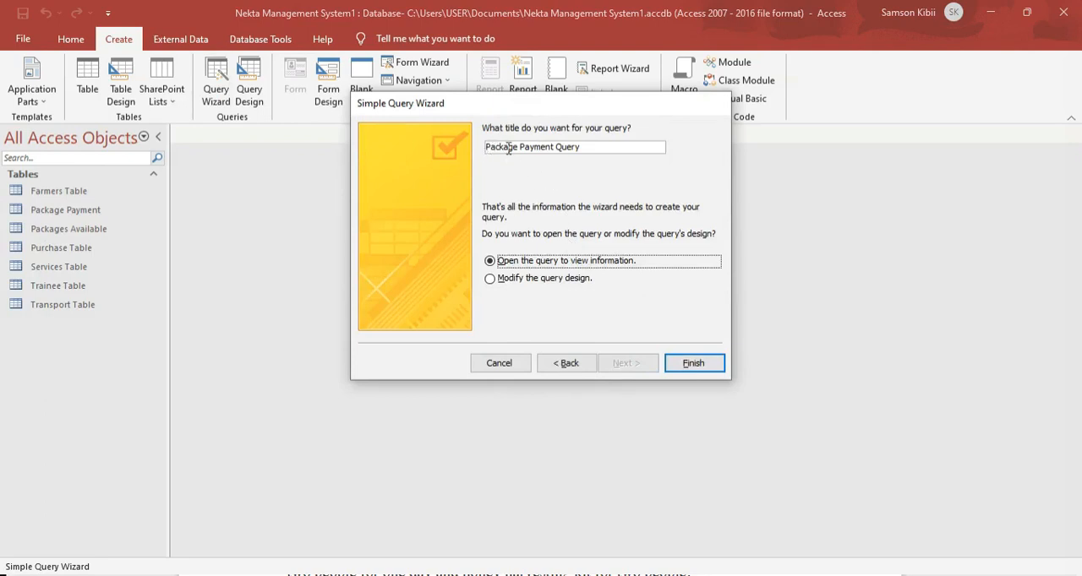
click(514, 279)
click(689, 365)
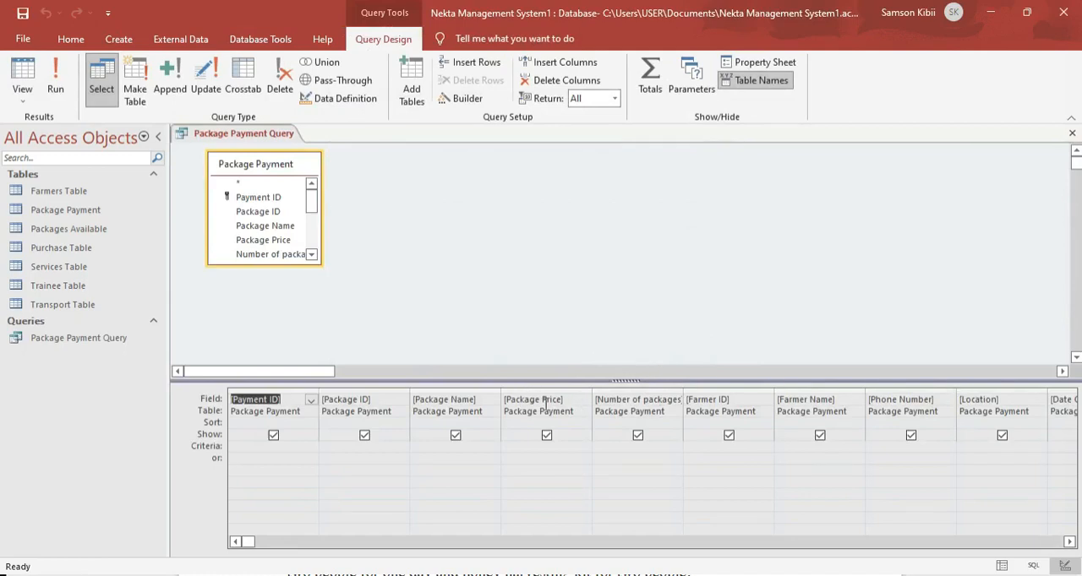
Open the Package Price field of the query in the Expression Builder.
click(1070, 542)
double_click(1069, 541)
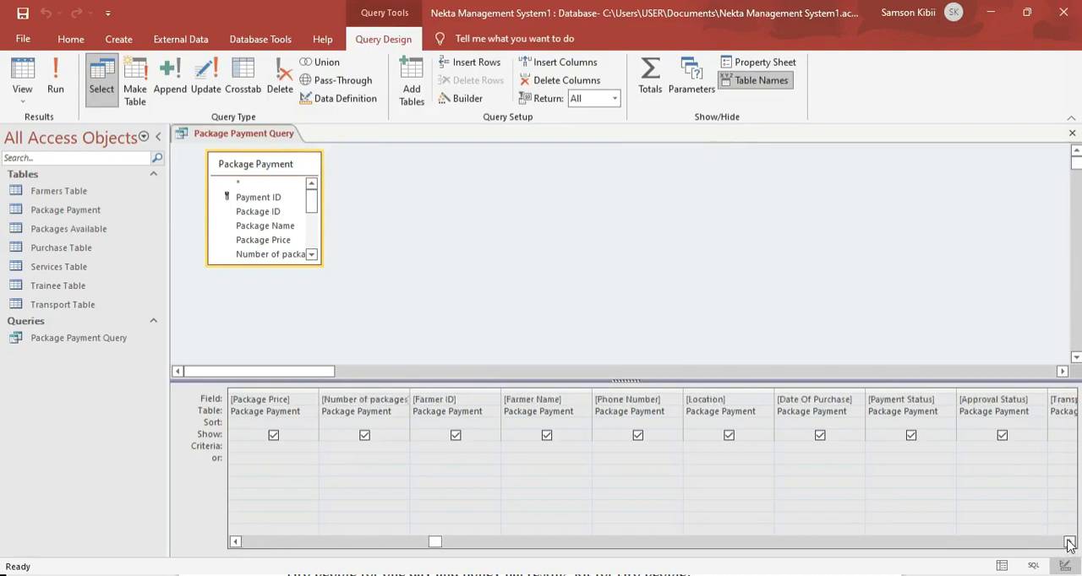
double_click(1069, 541)
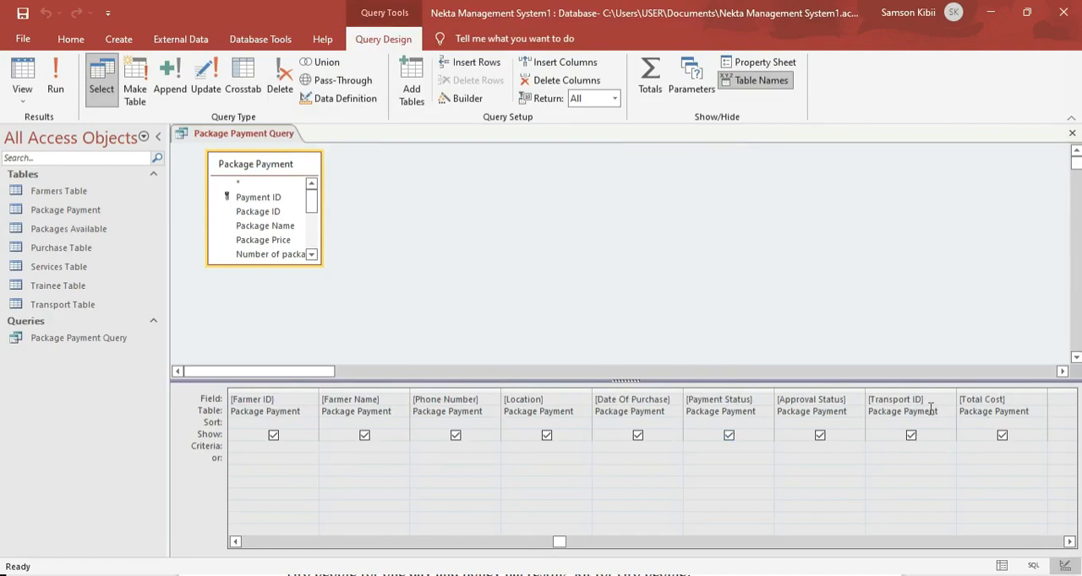
drag(561, 541, 265, 499)
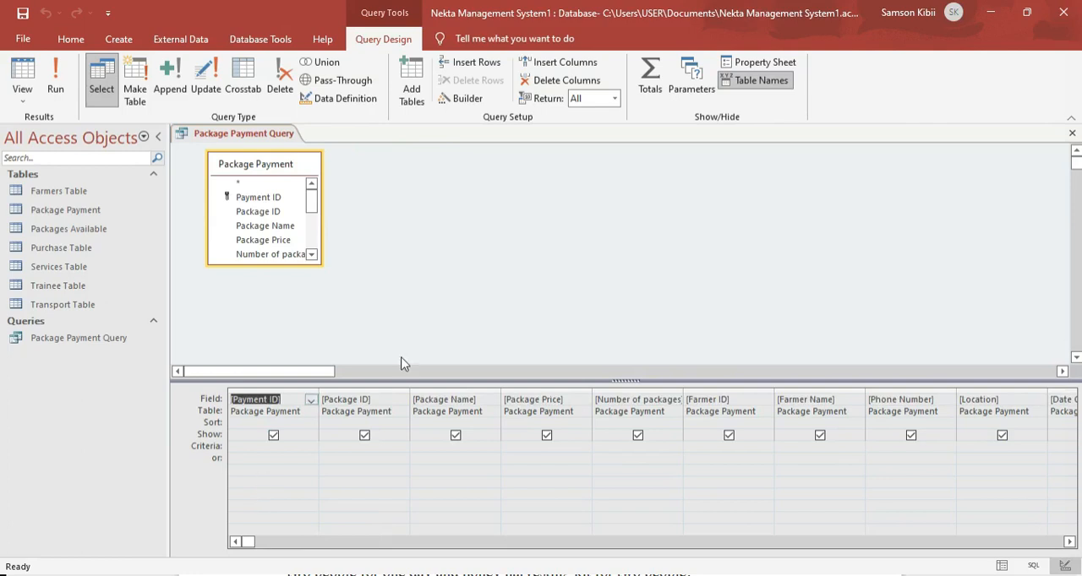
click(565, 400)
right_click(566, 401)
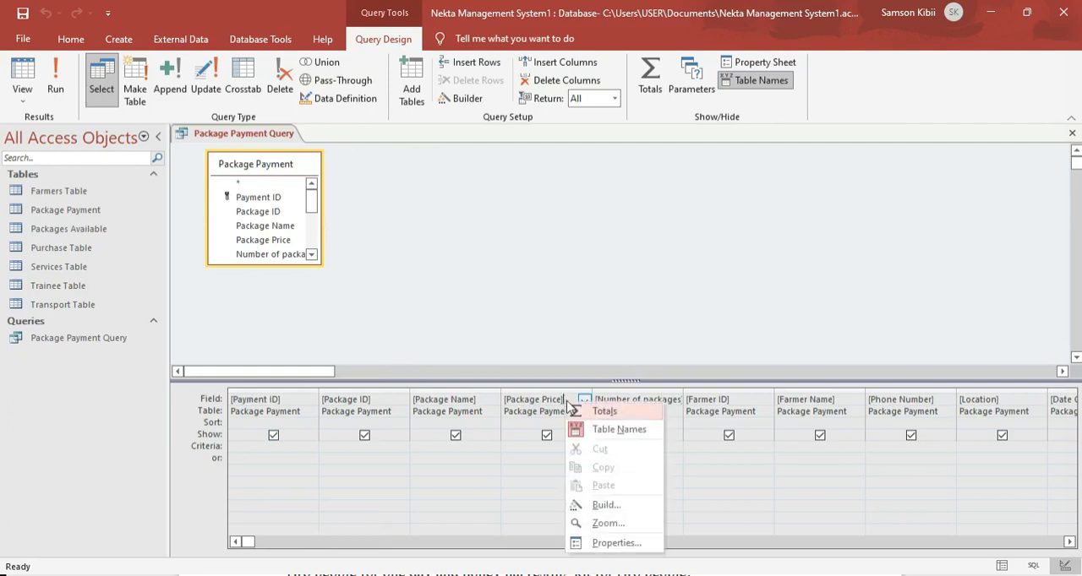
click(595, 507)
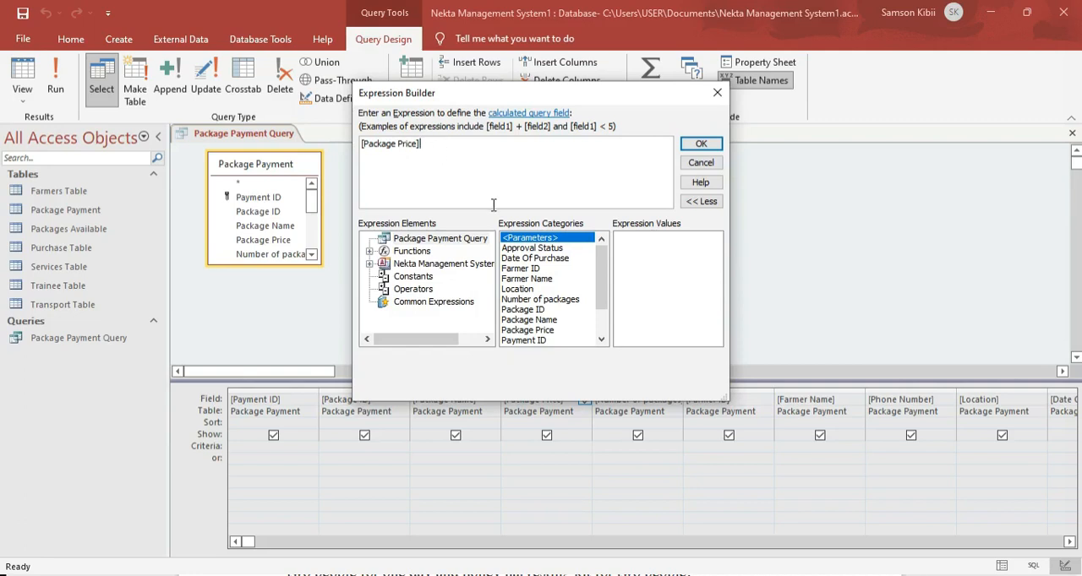
Remove the square brackets around Package Price and add a colon to make it the calculated field's name.
key(BackSpace)
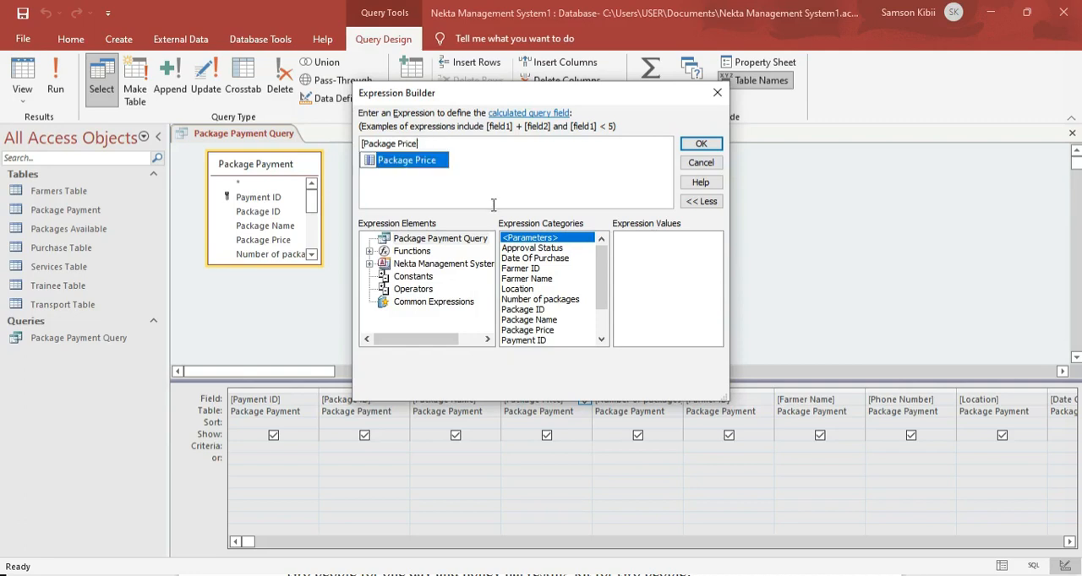
click(364, 145)
key(BackSpace)
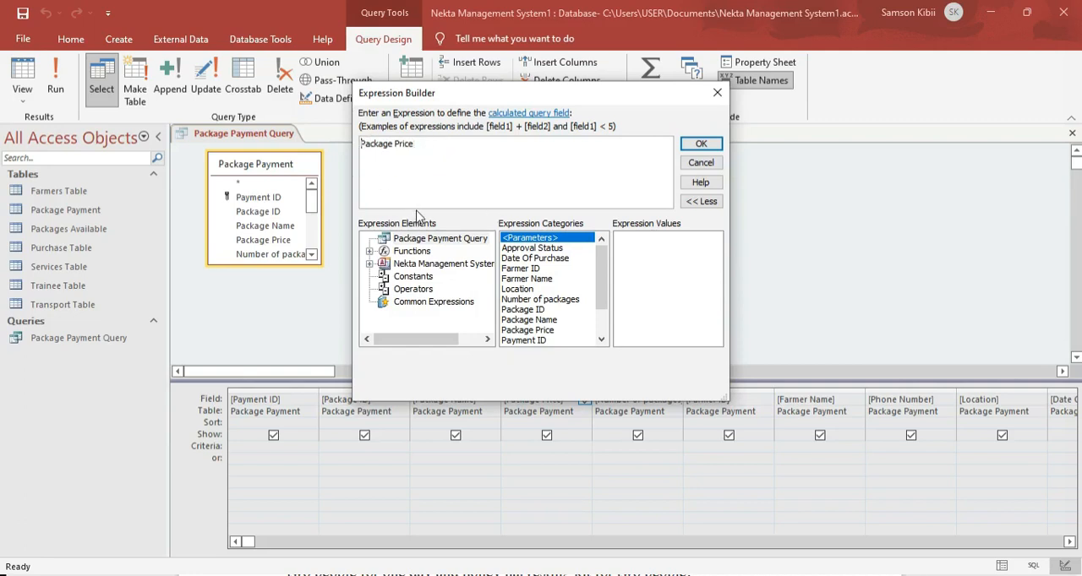
click(450, 154)
text(:)
Switch to 451-3QP.pdf in the browser and highlight the Cost of the Packages table, then return to the Access expression.
click(423, 575)
scroll(427, 479, down, 6)
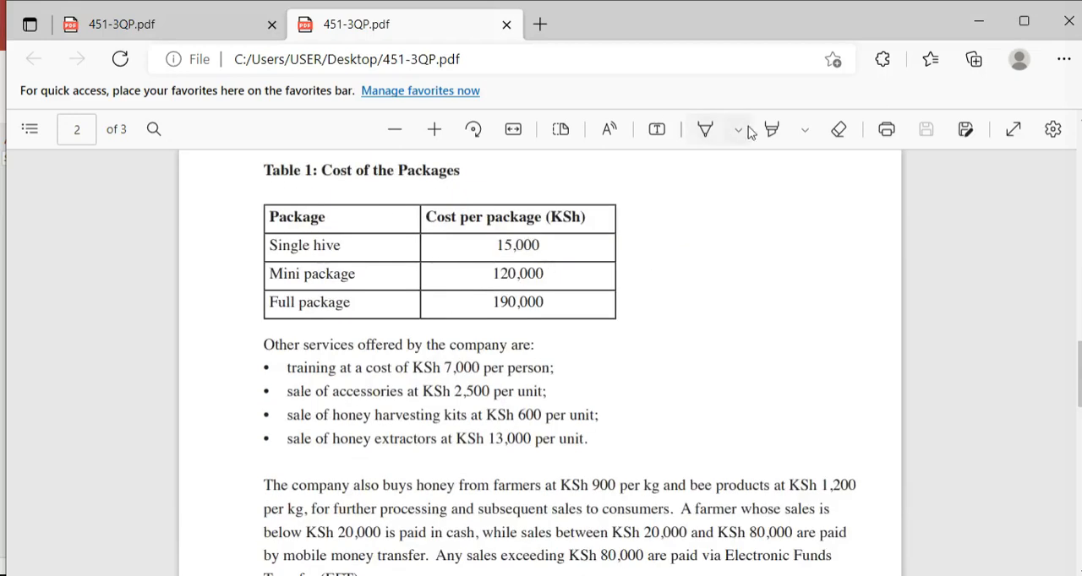
click(779, 131)
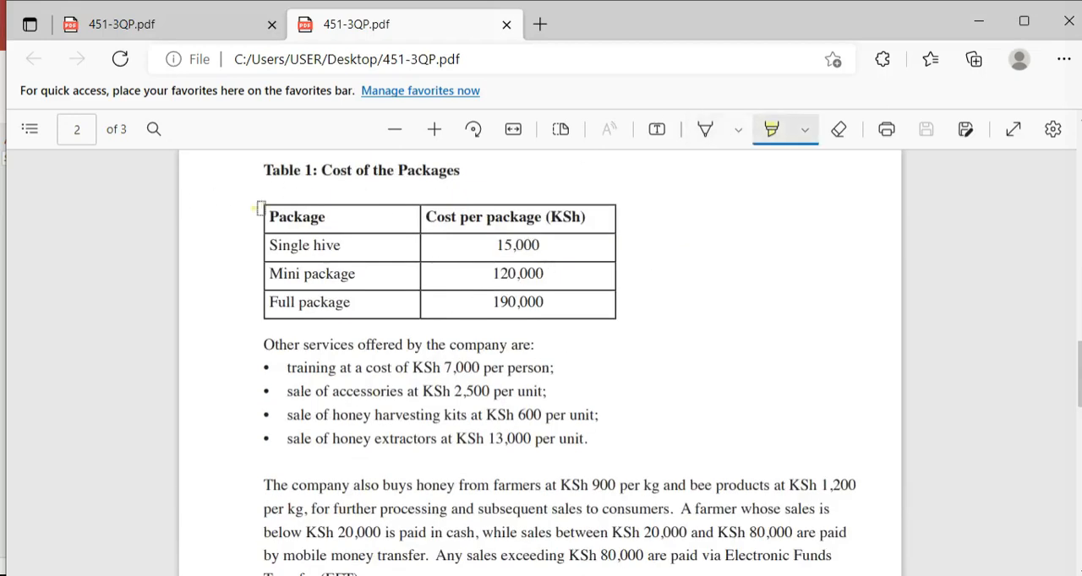
mouse_move(255, 209)
mouse_down()
mouse_move(384, 241)
mouse_move(541, 256)
mouse_move(258, 242)
mouse_move(623, 299)
mouse_move(355, 285)
mouse_move(391, 302)
mouse_move(284, 262)
mouse_up()
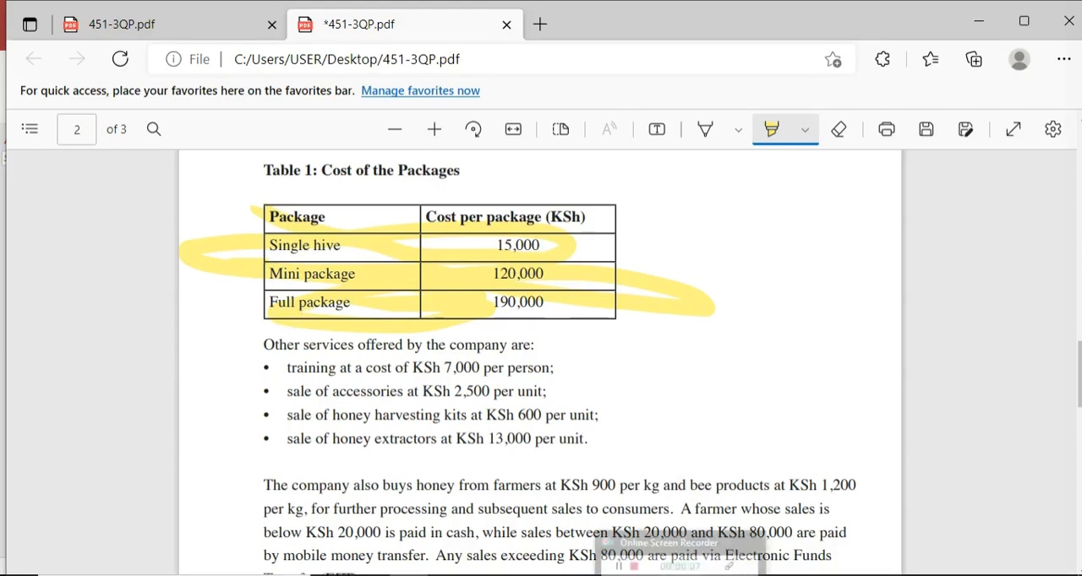
click(634, 574)
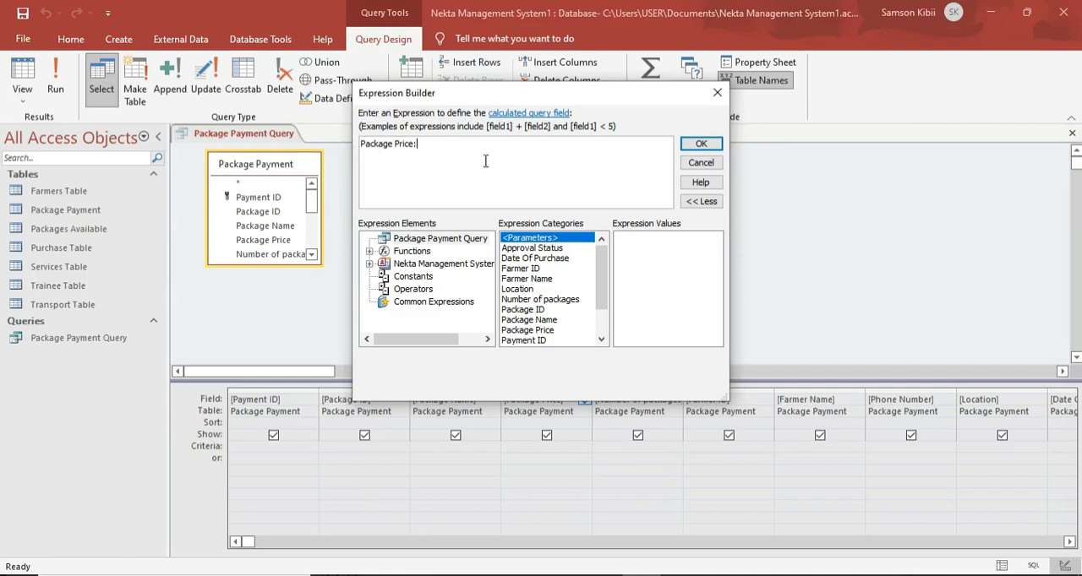
Begin the Package Price expression with iif( and insert the Package Payment table's Package Name field, without the table prefix.
text(iif()
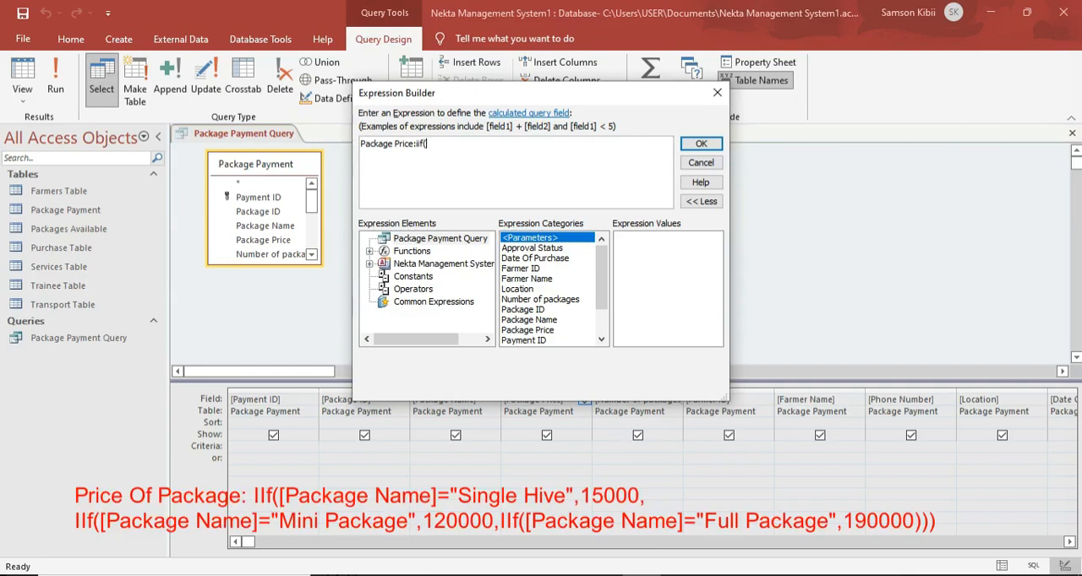
click(369, 263)
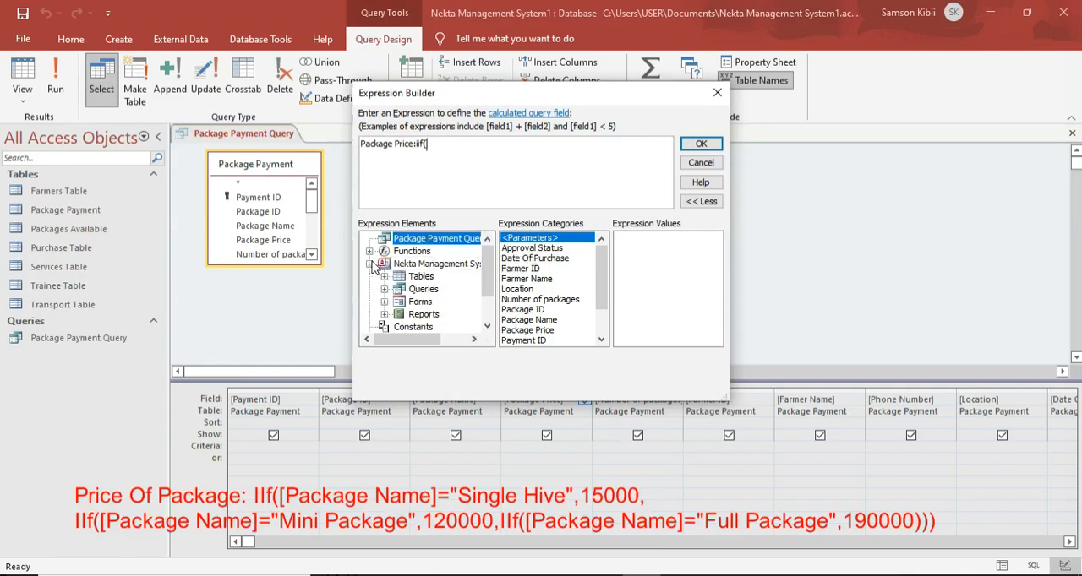
click(385, 276)
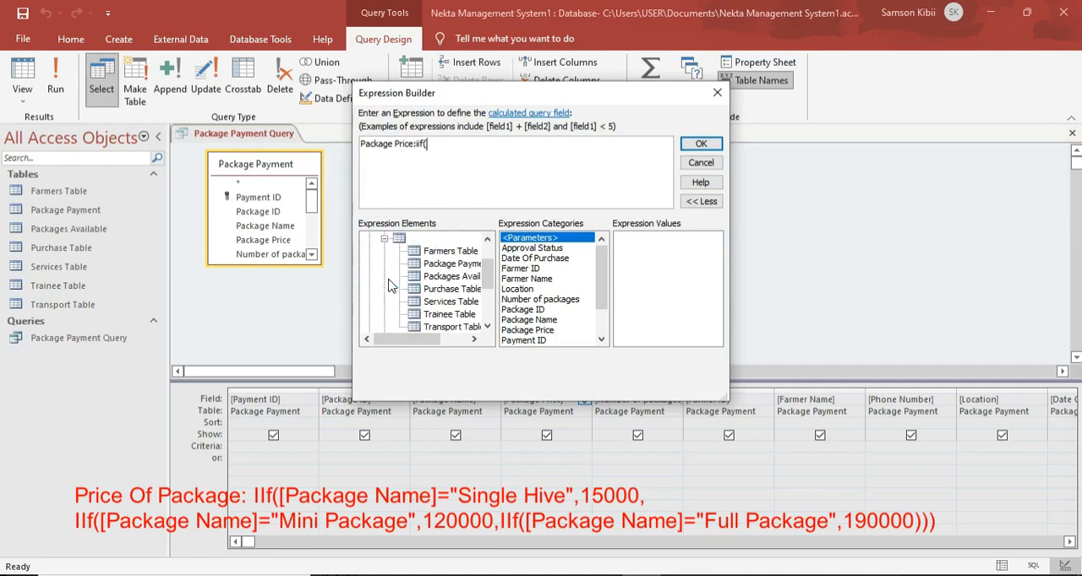
click(460, 265)
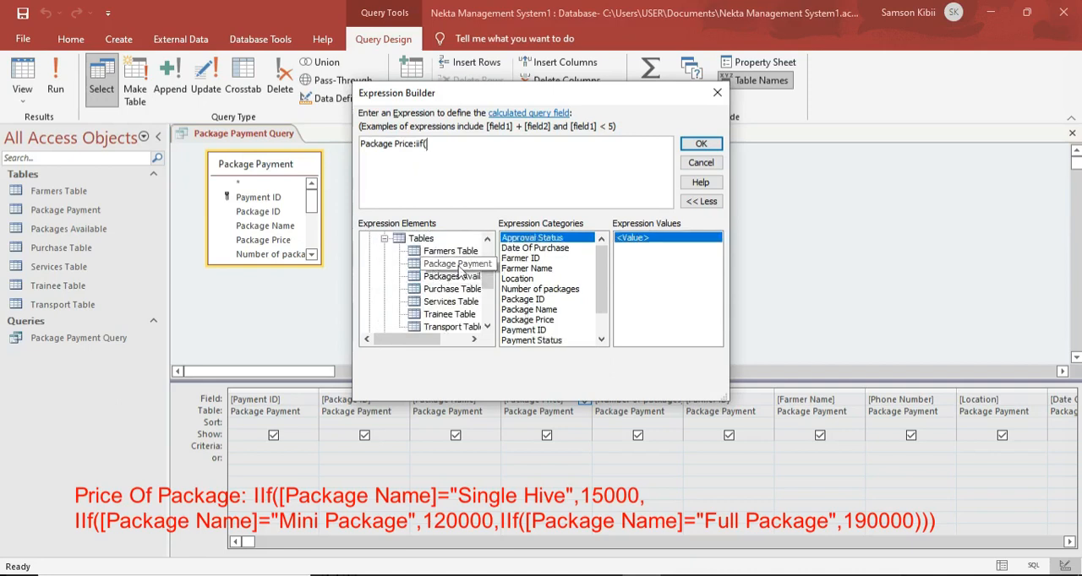
click(538, 311)
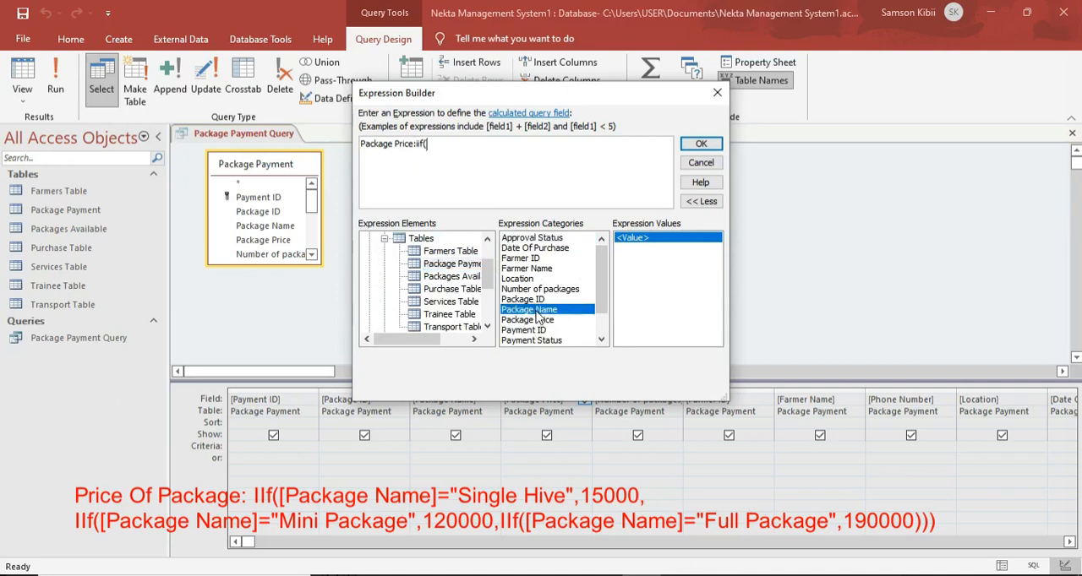
double_click(538, 311)
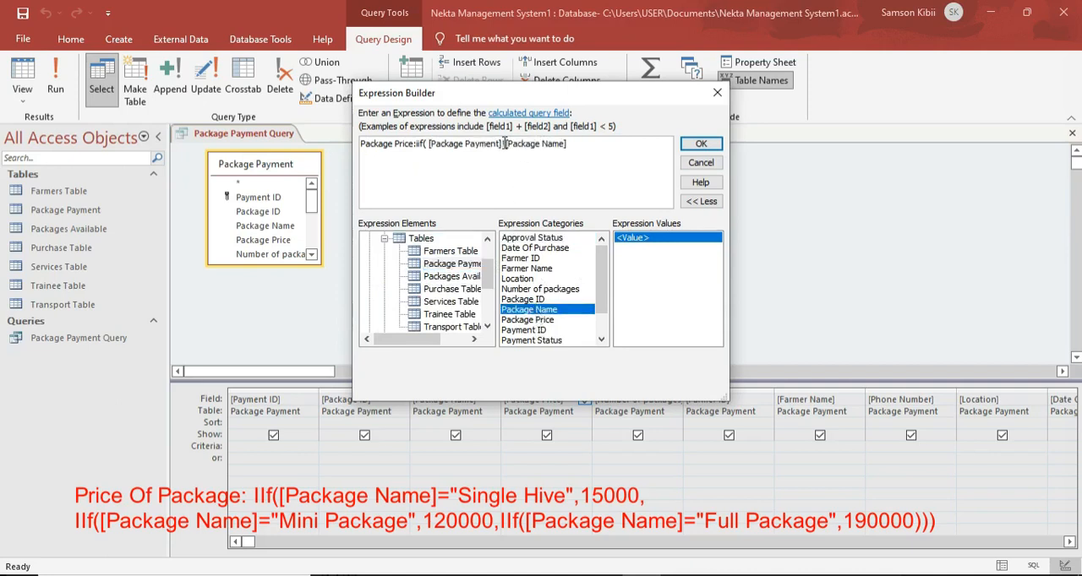
drag(506, 143, 427, 145)
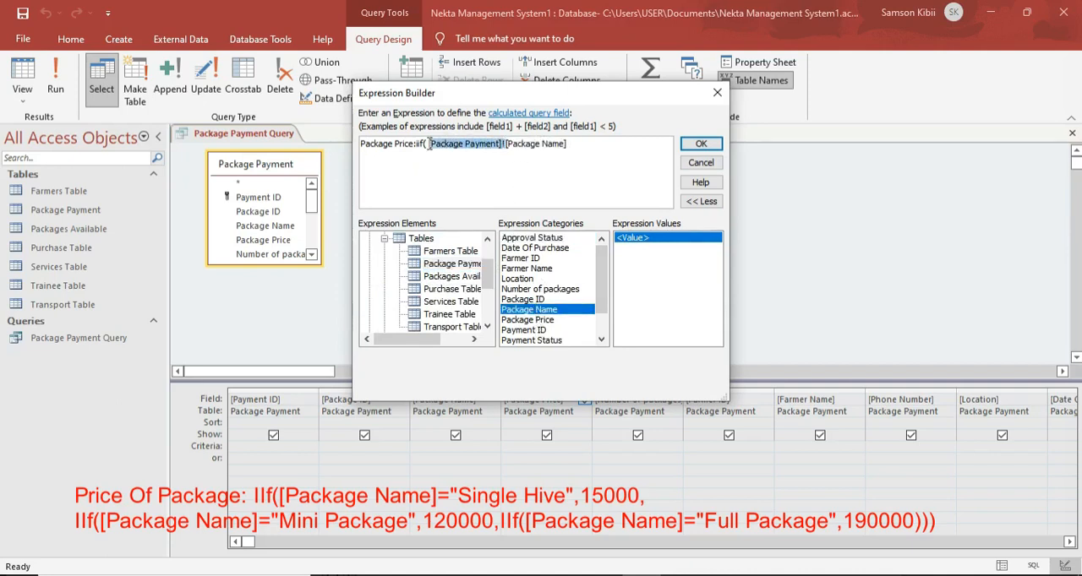
key(Delete)
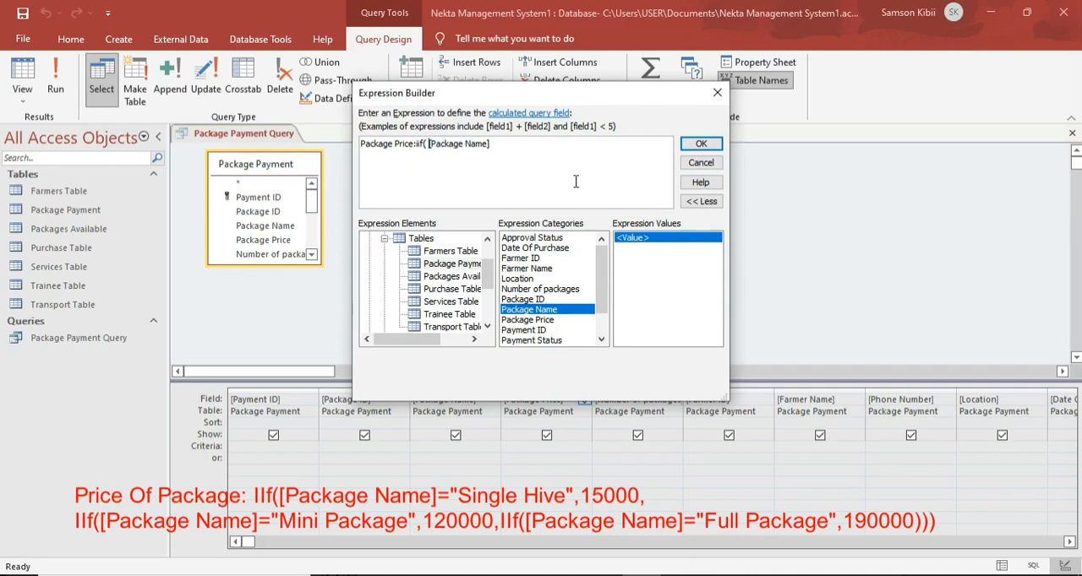
key(BackSpace)
Complete the first condition as [Package Name]="Single Hive" with the value 15000, checking the price in the PDF.
click(610, 140)
text(Single)
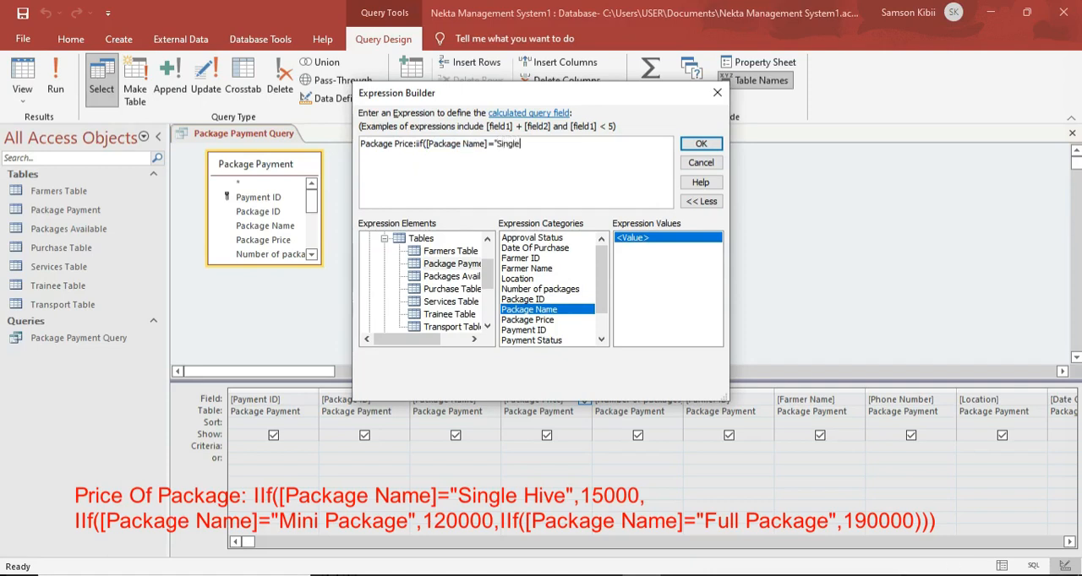
text( Hive",)
key(alt+Tab)
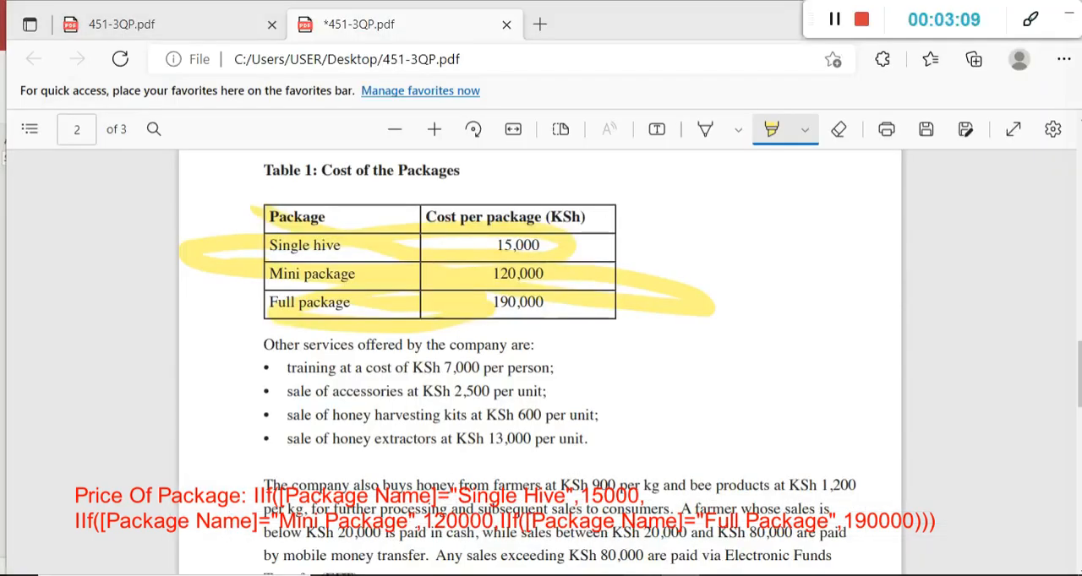
key(alt+Tab)
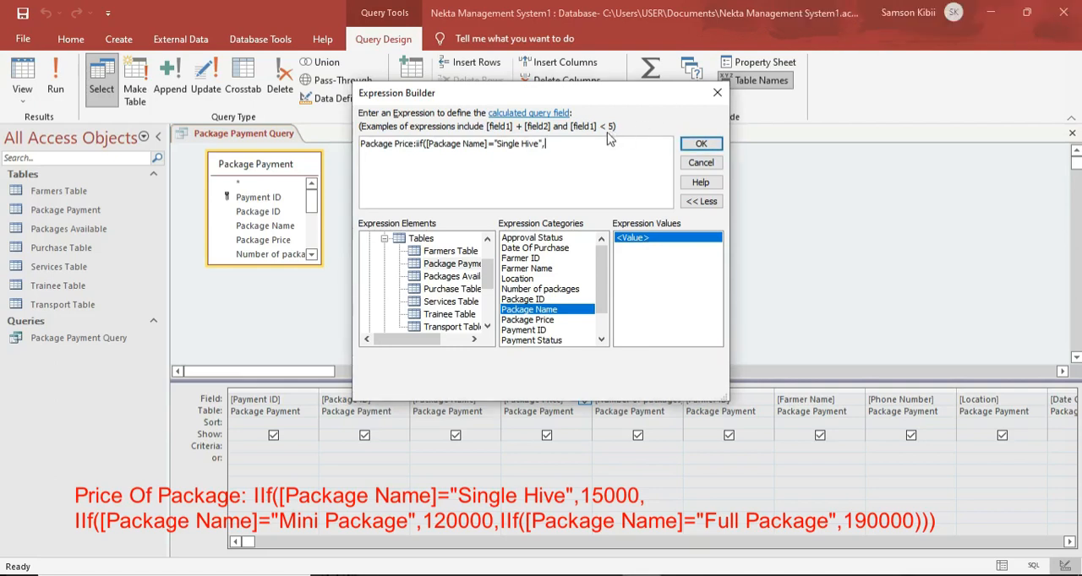
text(15000)
text(,iif)
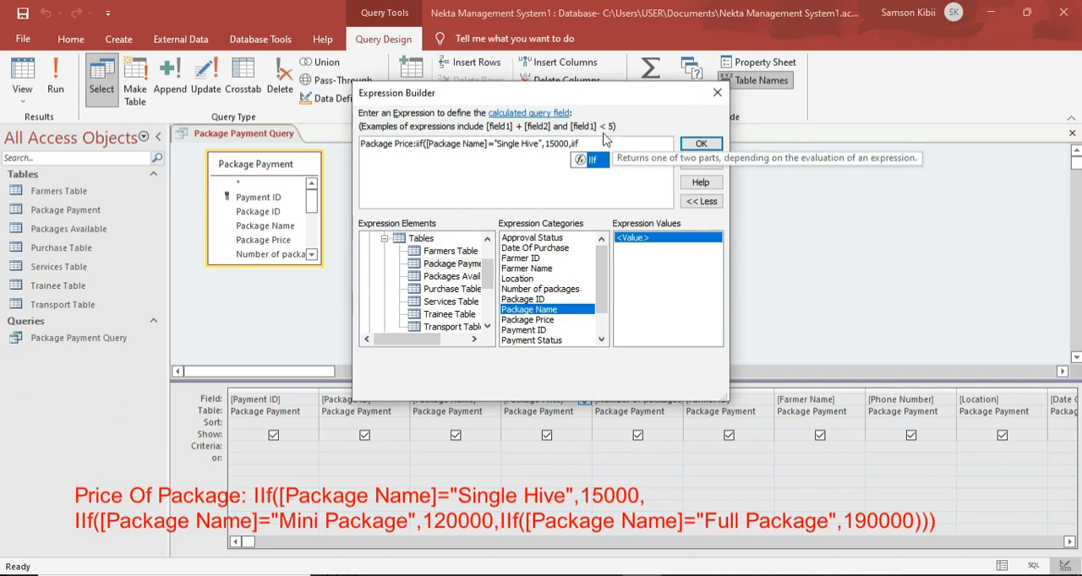
text(()
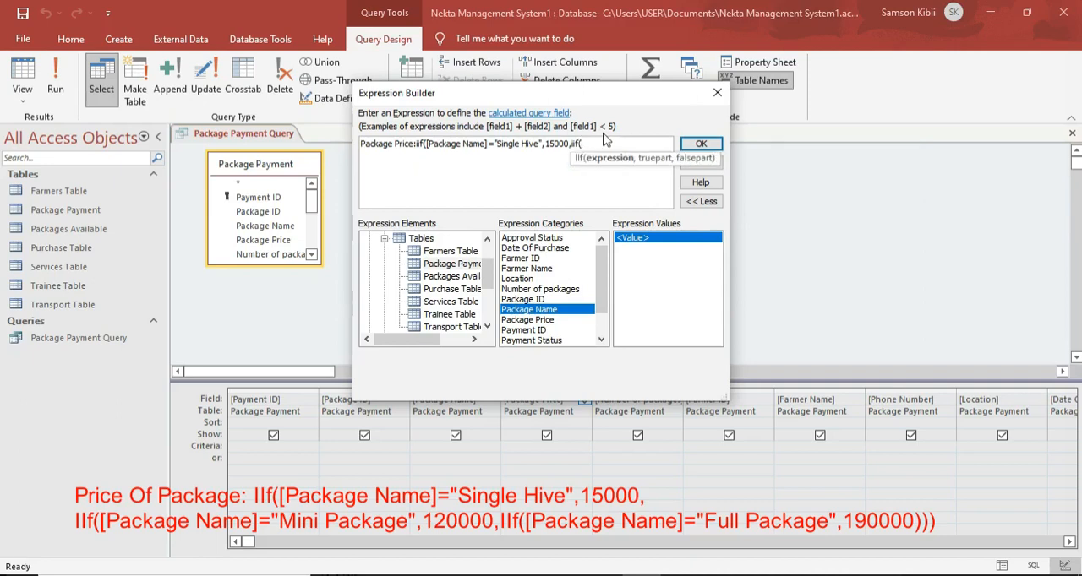
Nest a second iif( in the Package Price expression with the Package Name field as its argument, removing the table prefix.
double_click(558, 310)
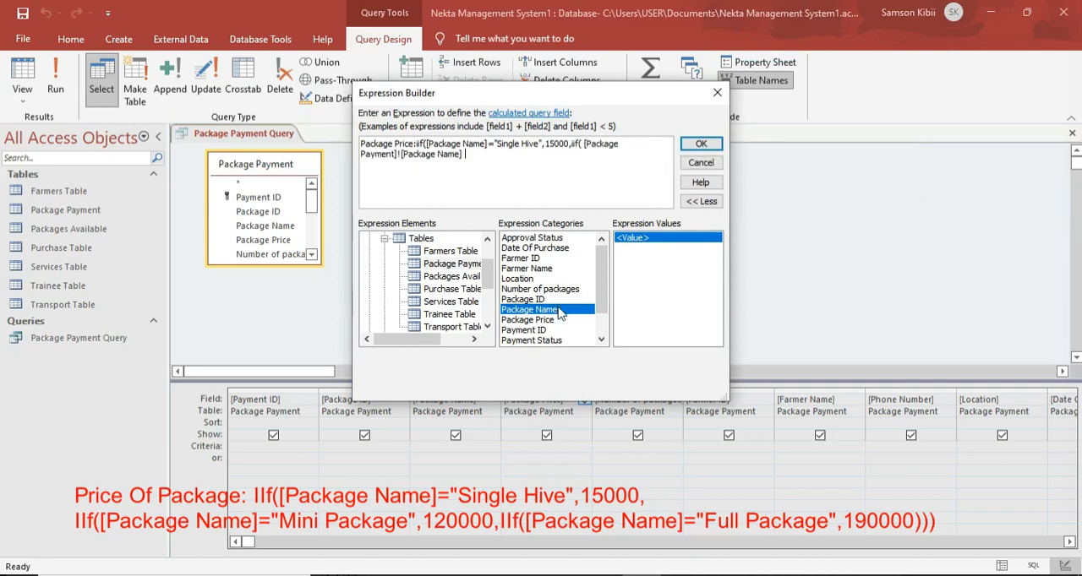
drag(401, 155, 584, 148)
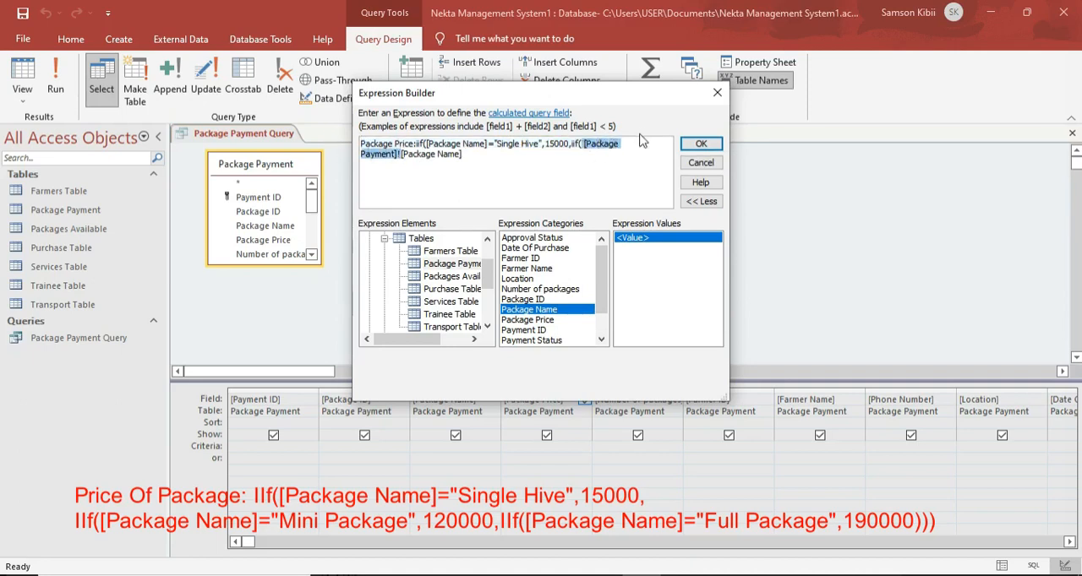
key(Delete)
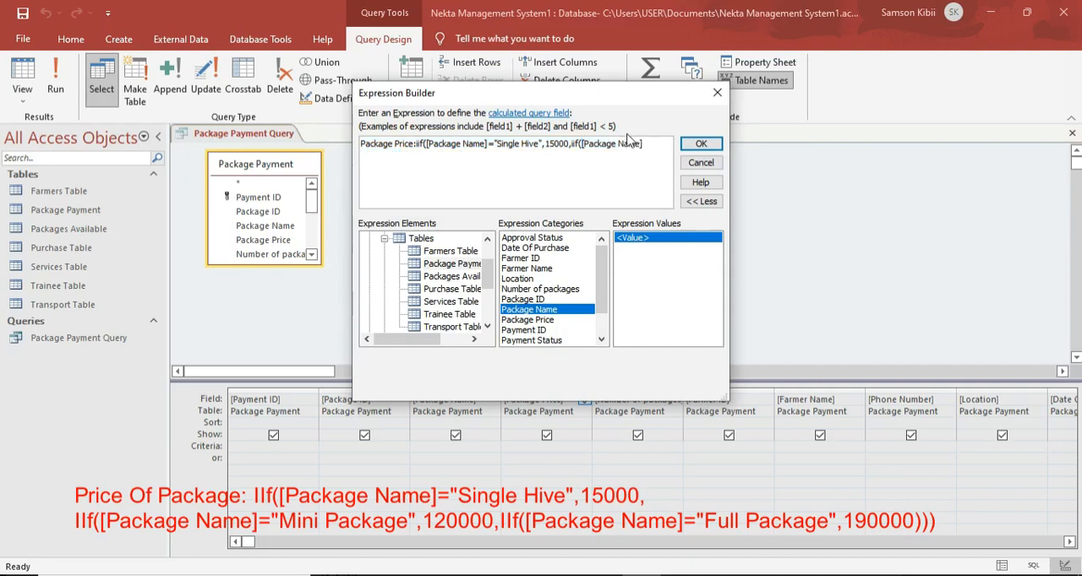
Complete the second condition as [Package Name]="Mini Package" with the value 120000, followed by a comma.
click(651, 144)
text(=)
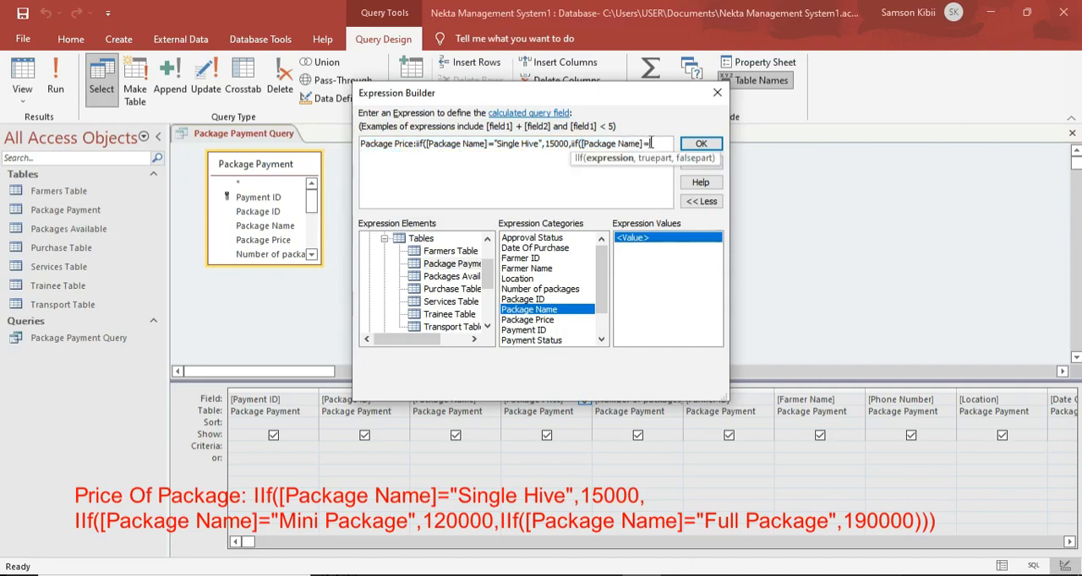
text(")
text(Mini)
text( Pack)
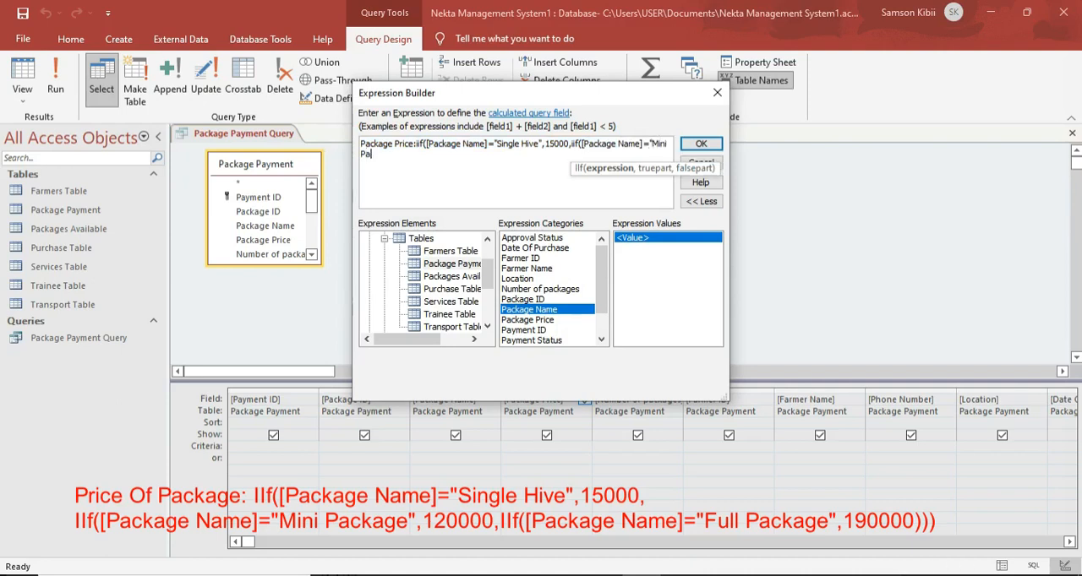
text(age",)
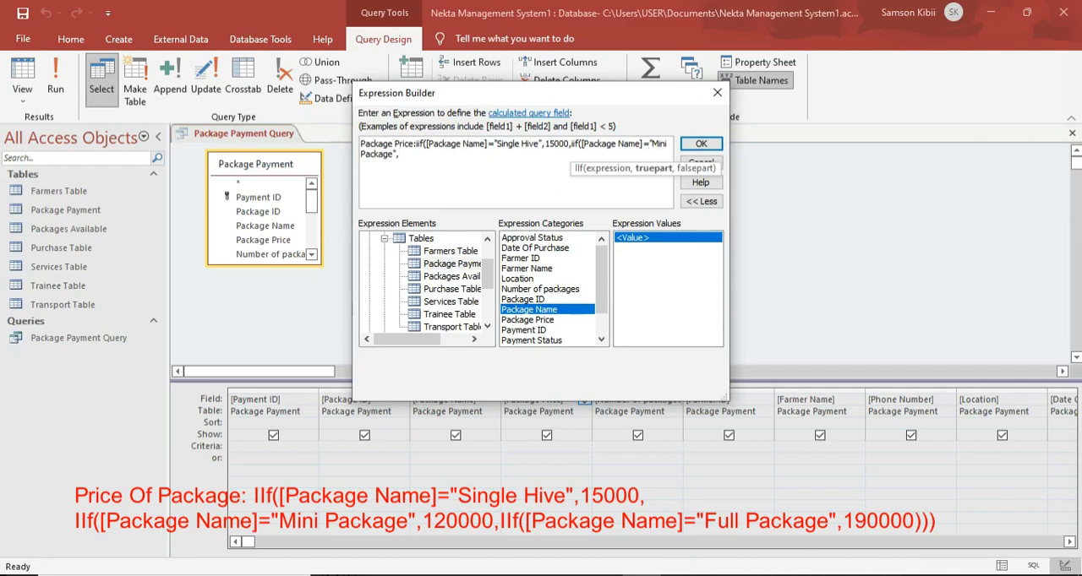
text(120000,iif)
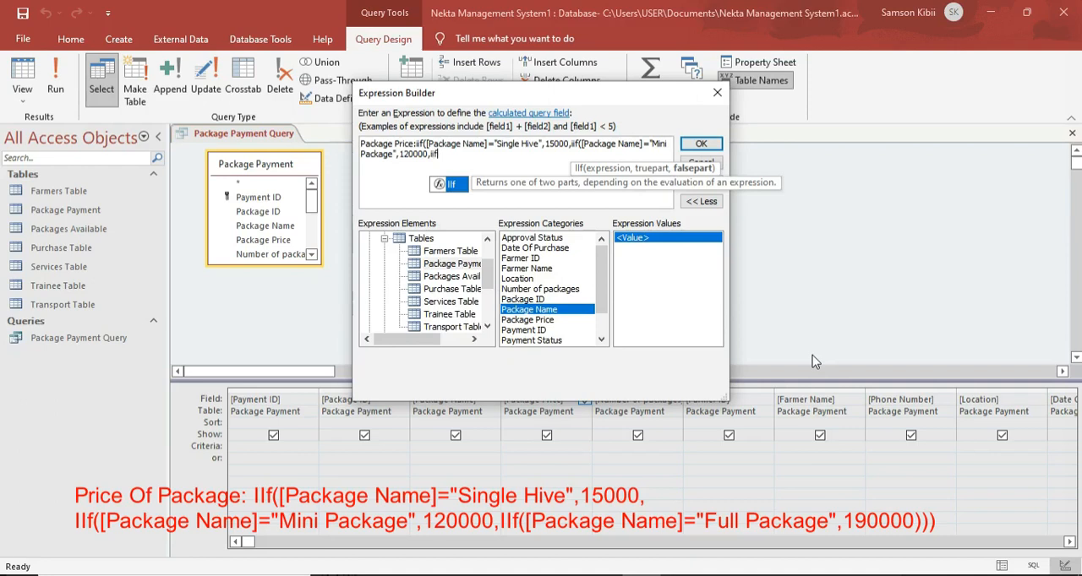
text(()
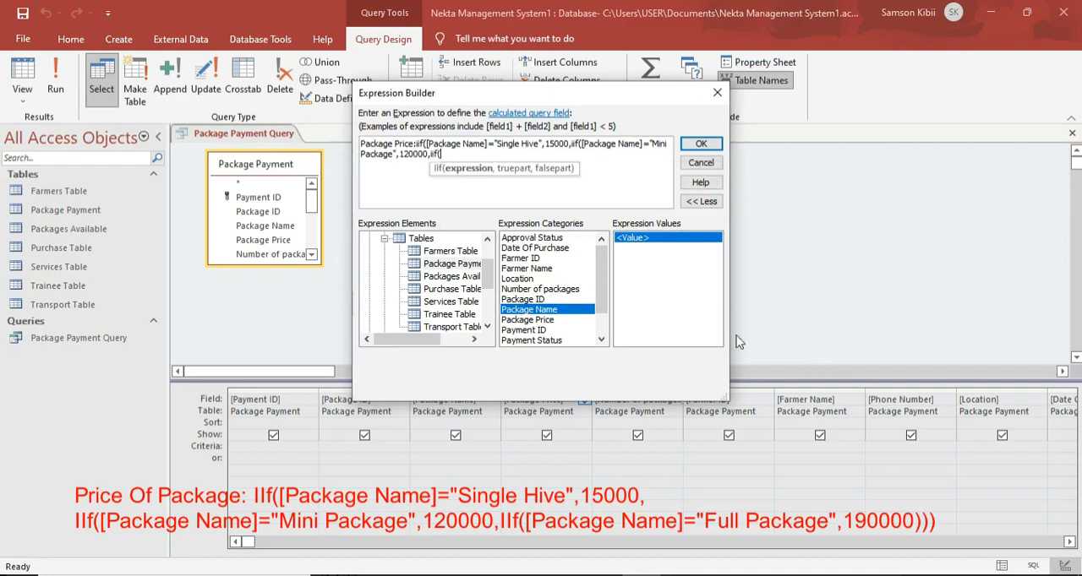
Nest a third iif( after the 120000 value and insert the Package Name field, without the table prefix or extra space.
double_click(553, 310)
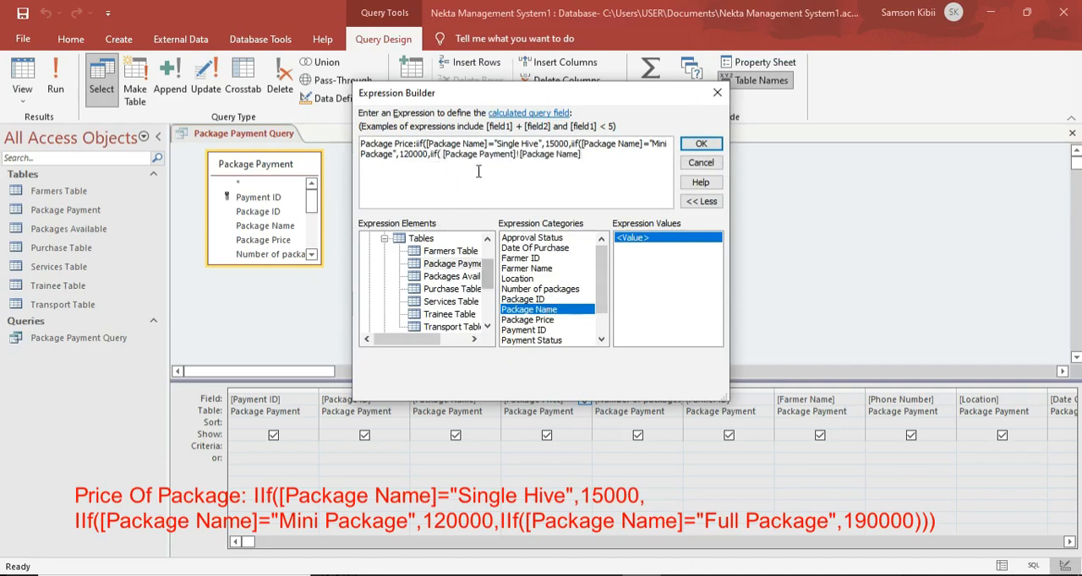
drag(519, 155, 443, 154)
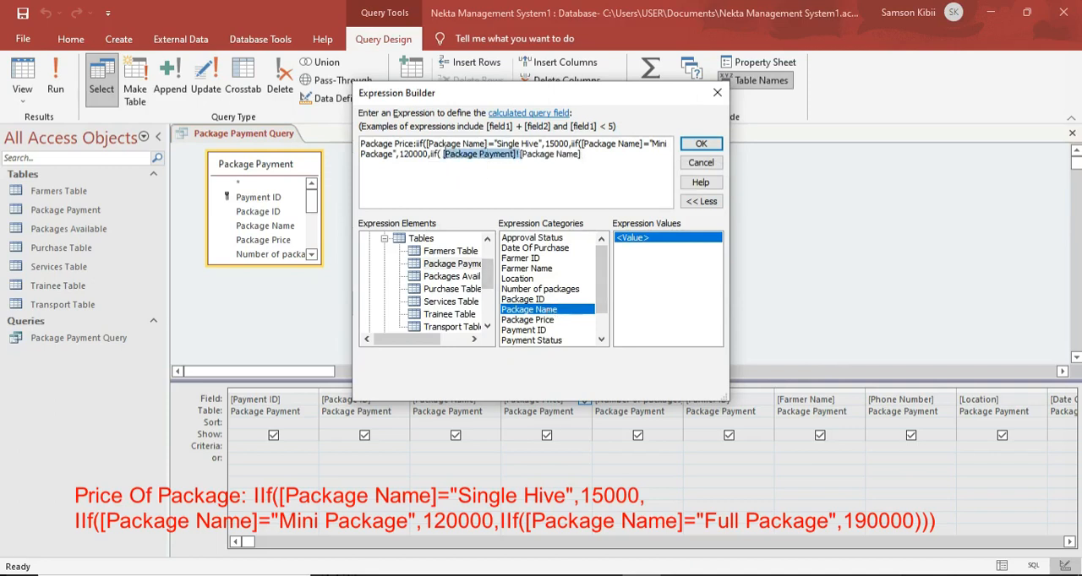
key(BackSpace)
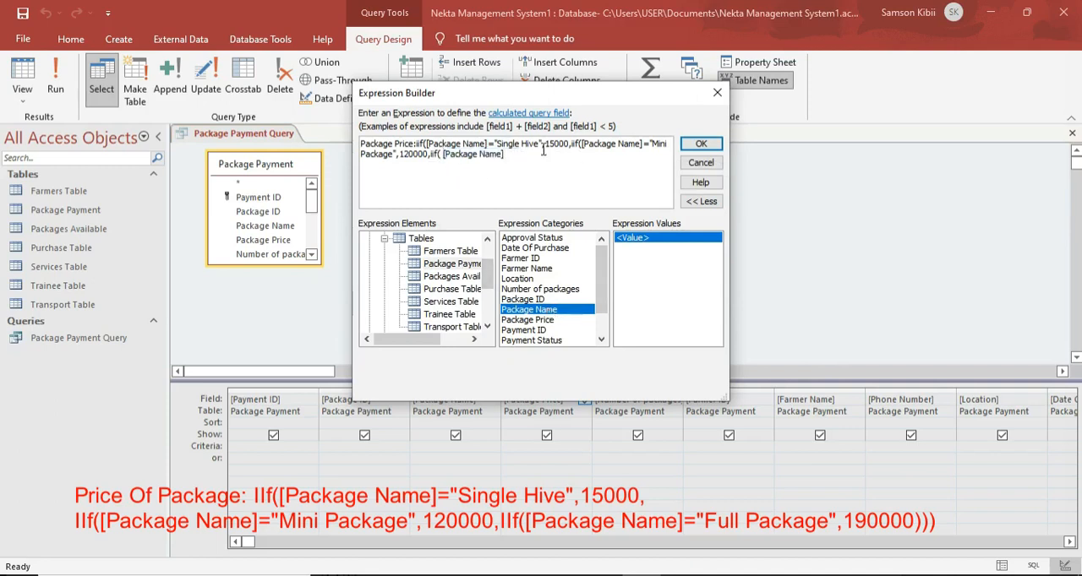
key(BackSpace)
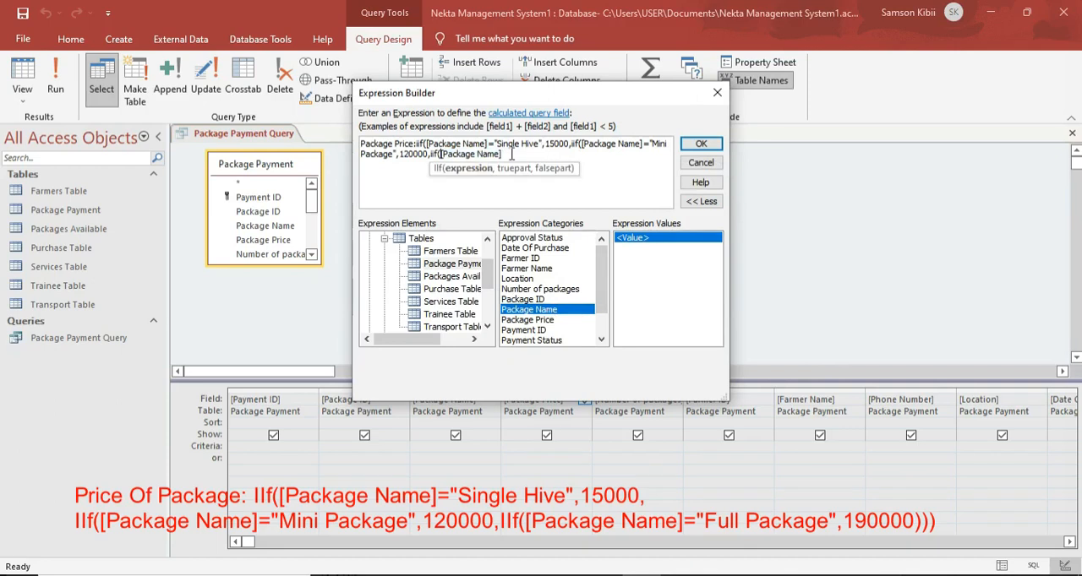
Complete the third condition as [Package Name]="Full Package" with the value 190000, close all three parentheses, and accept the expression.
click(511, 155)
text(="Full)
key(Caps_Lock)
text(P)
key(Caps_Lock)
text(aa)
key(BackSpace)
text(ckage",)
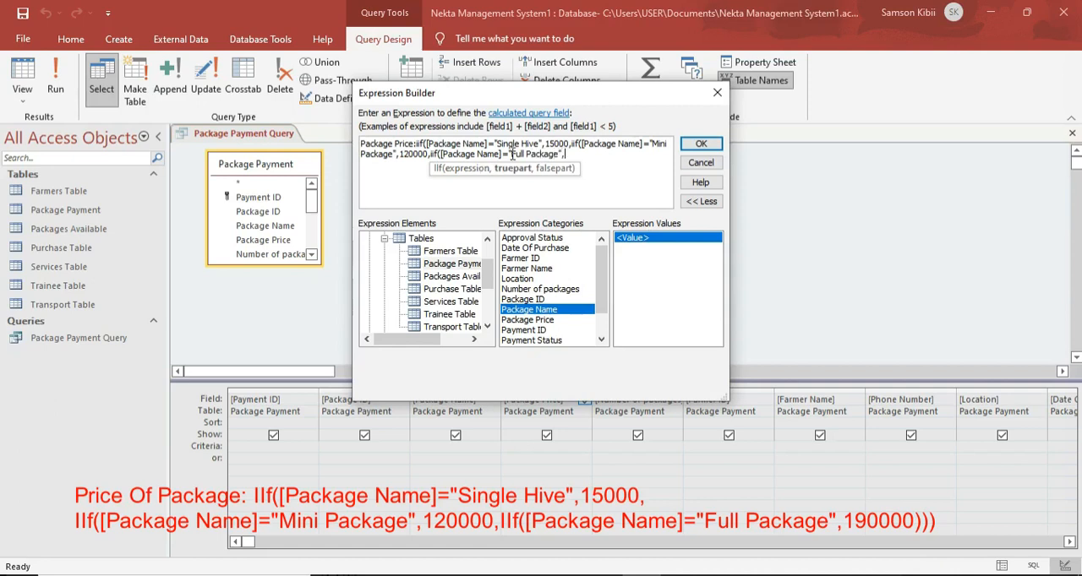
text( 190000)
text())))
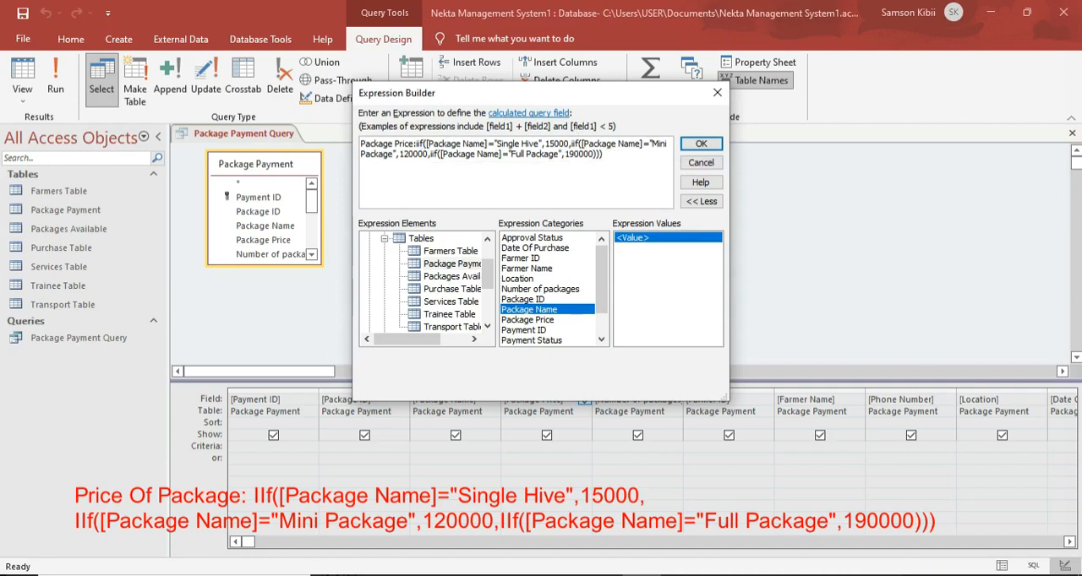
click(700, 144)
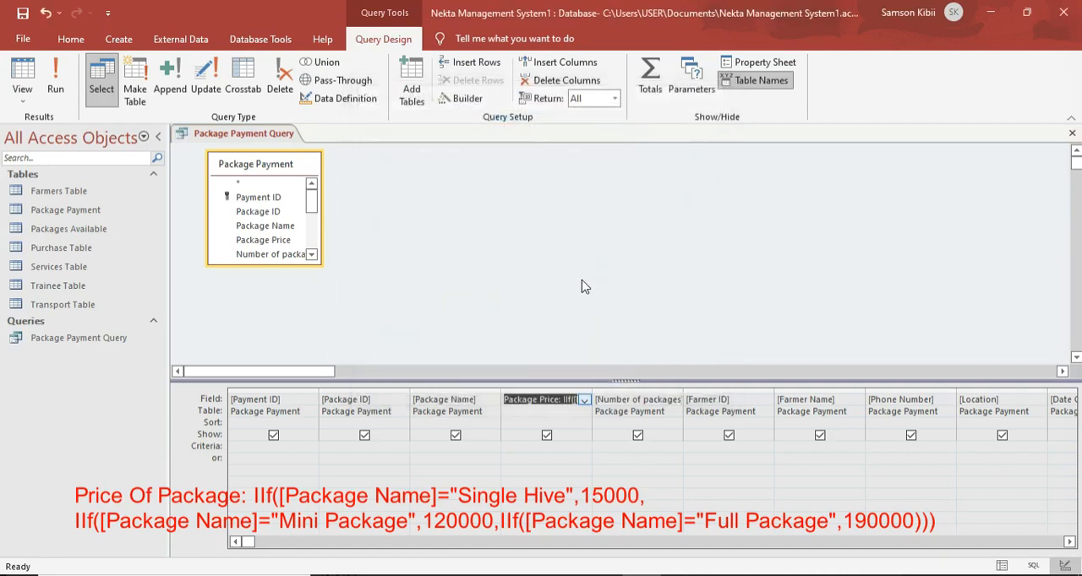
Run the Package Payment Query to check its datasheet and return to the query design.
click(55, 85)
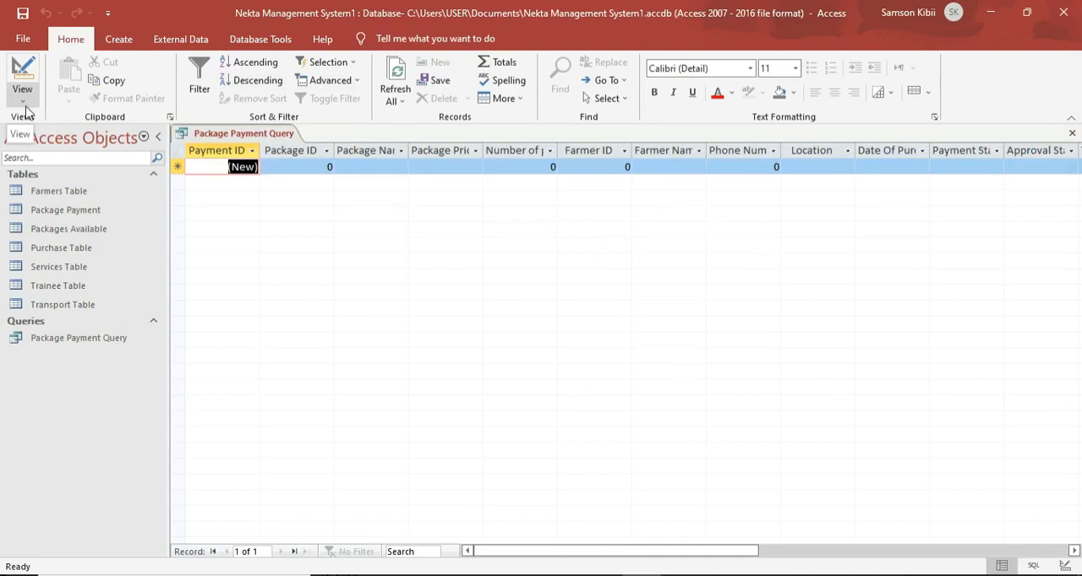
click(22, 77)
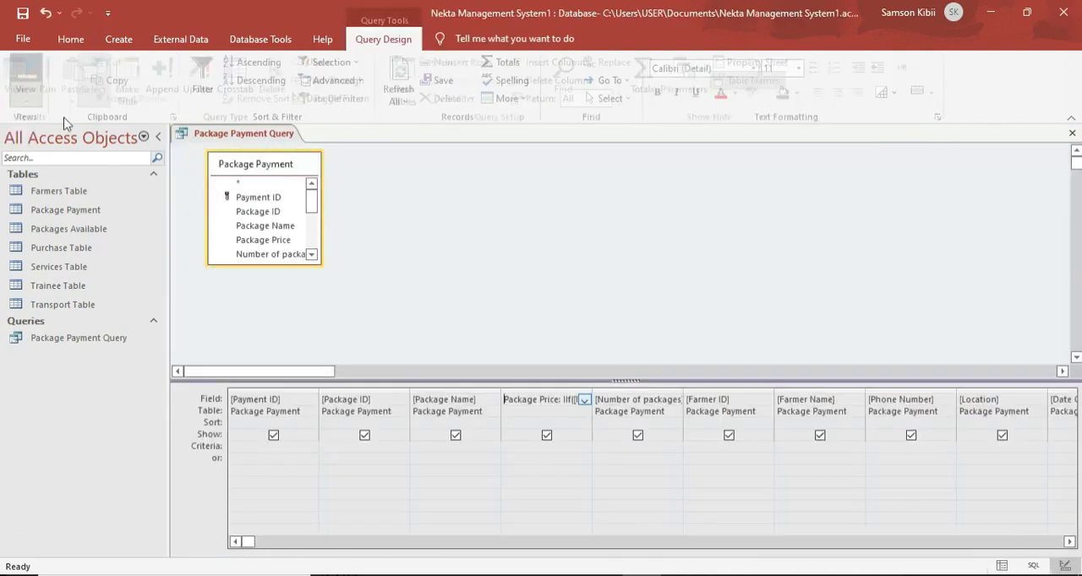
click(1068, 542)
click(1069, 542)
click(1068, 542)
click(1068, 542)
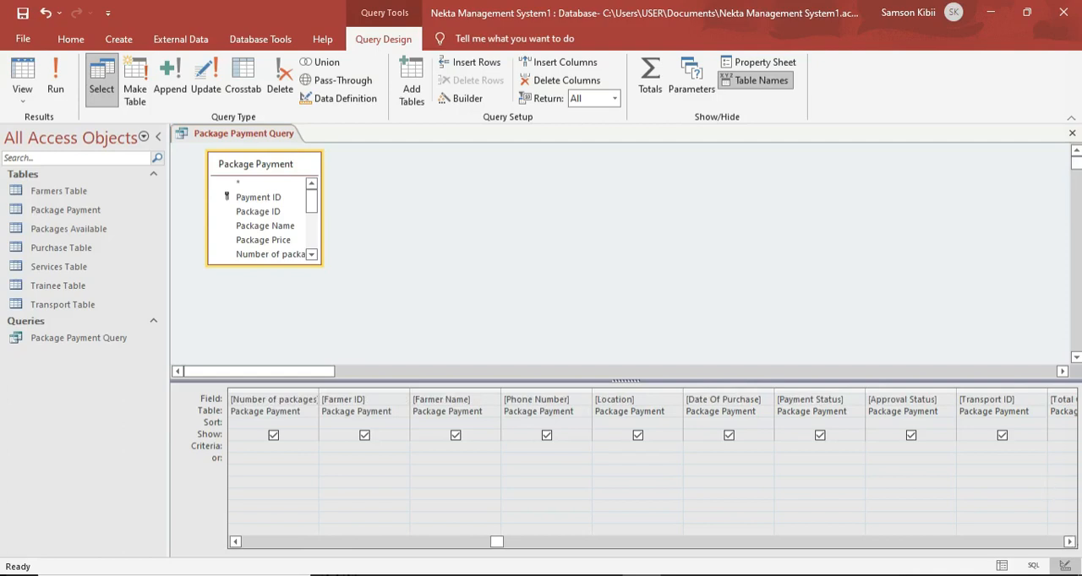
click(1071, 543)
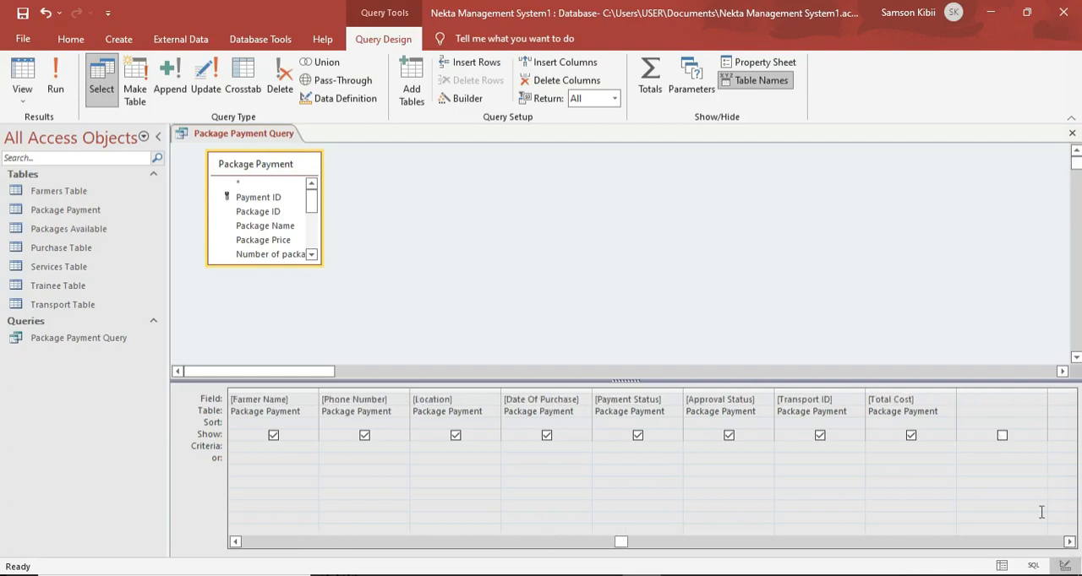
right_click(901, 399)
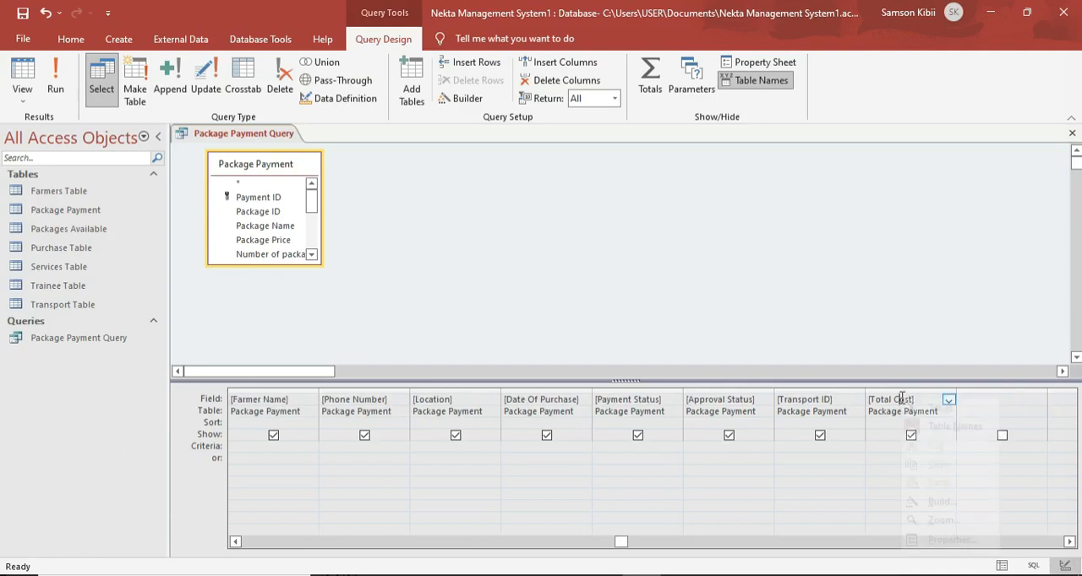
click(922, 505)
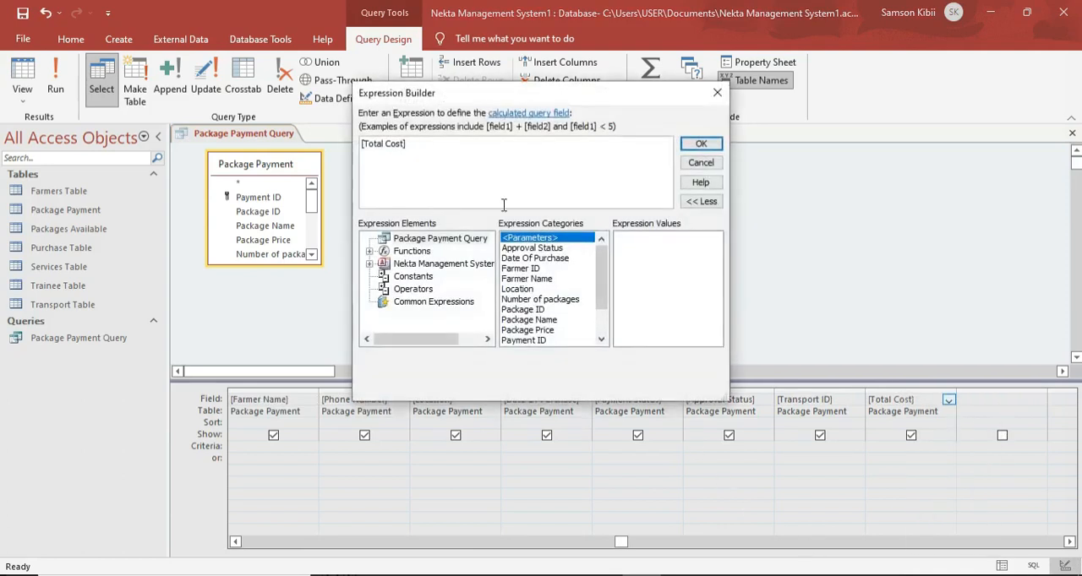
key(BackSpace)
key(Left)
key(Left)
key(Left)
key(Left)
key(Left)
key(Home)
key(Delete)
click(717, 92)
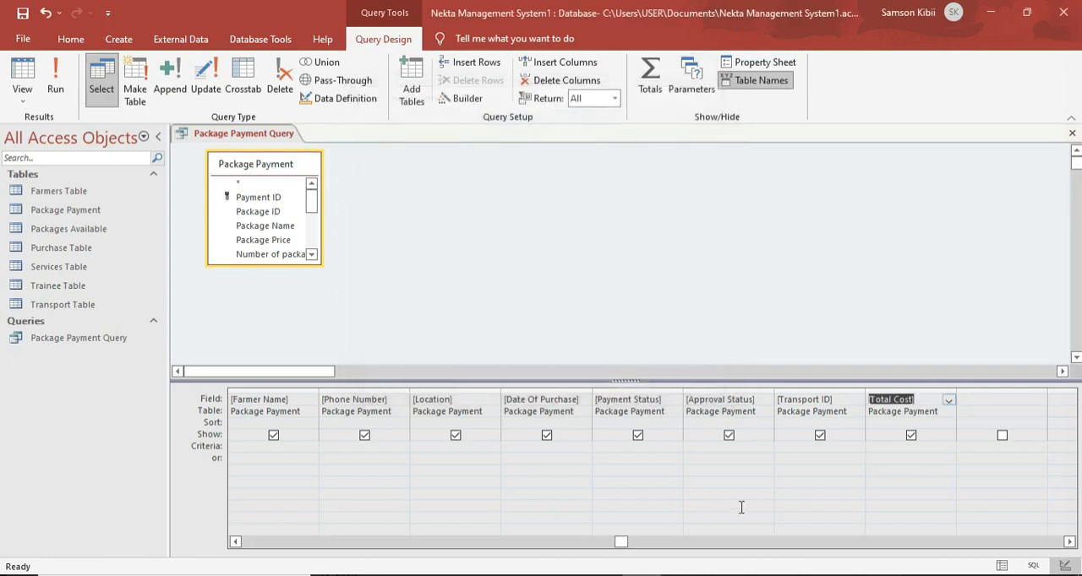
drag(623, 544, 403, 504)
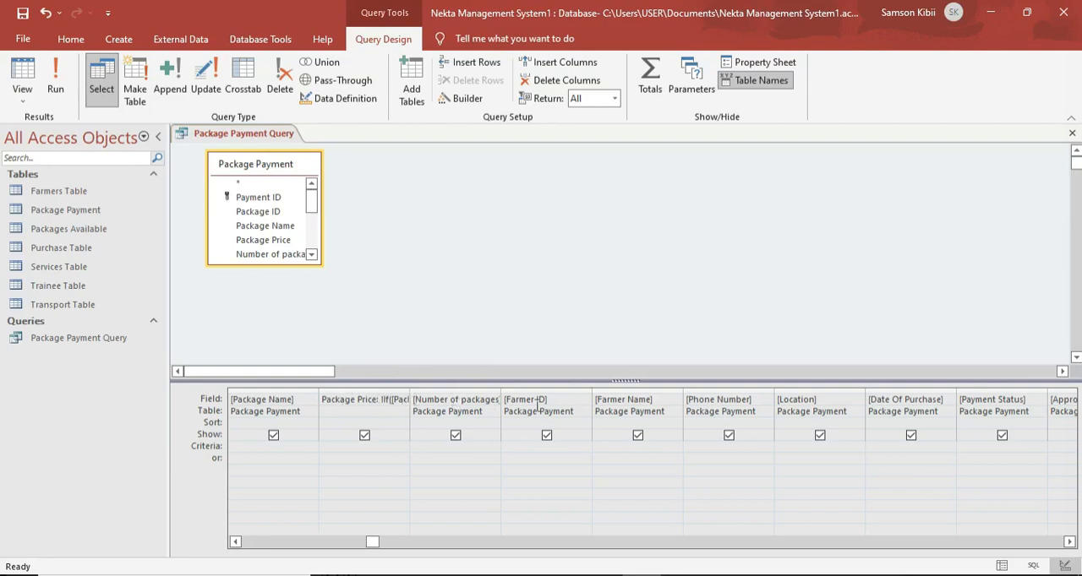
Open the Total Cost field for building an expression, remove its square brackets and add a colon after the name.
drag(374, 543, 674, 560)
click(827, 399)
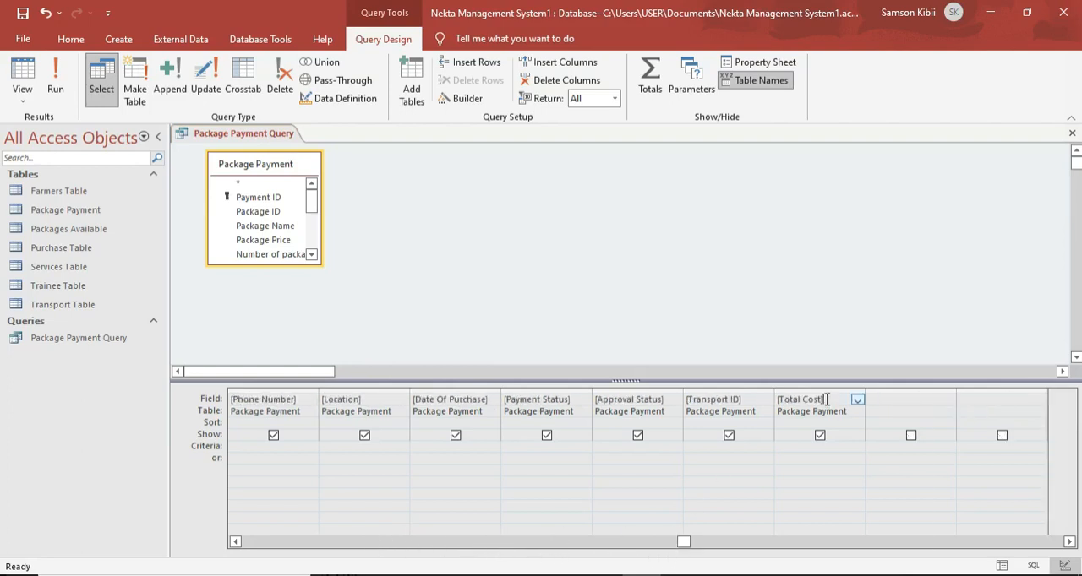
right_click(826, 400)
click(854, 503)
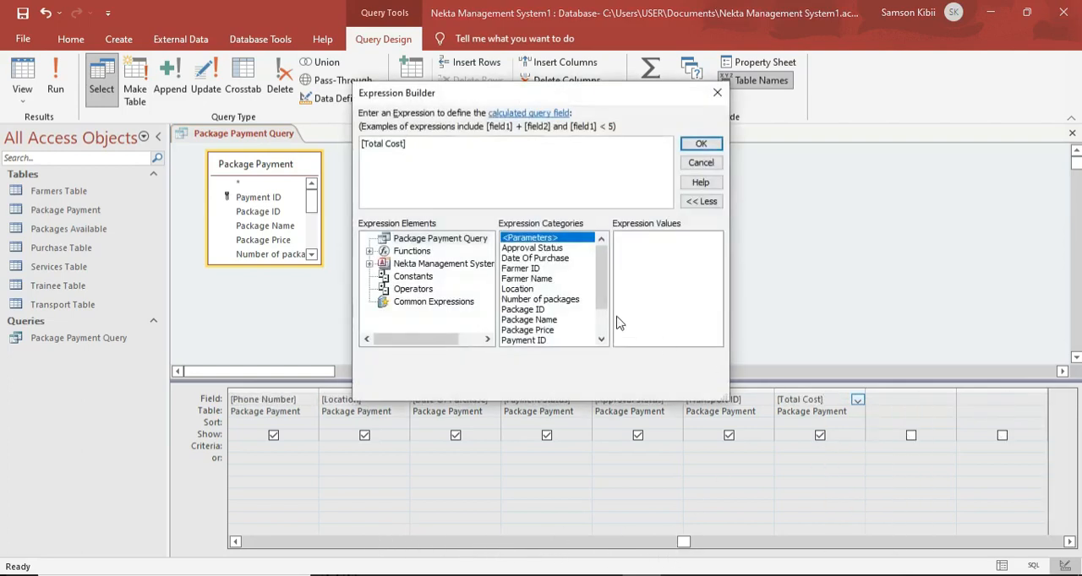
key(BackSpace)
key(Escape)
key(Home)
key(Delete)
key(Right)
text(:)
Insert the Number of packages field after Total Cost:, remove the «Expr» placeholder and extra spaces, and add a multiplication sign.
click(545, 300)
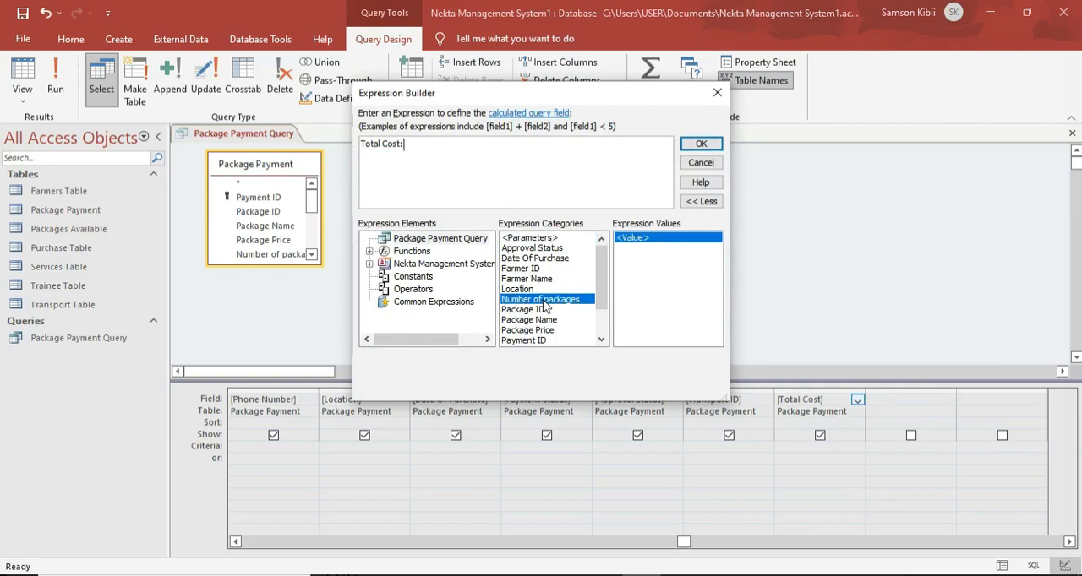
double_click(541, 300)
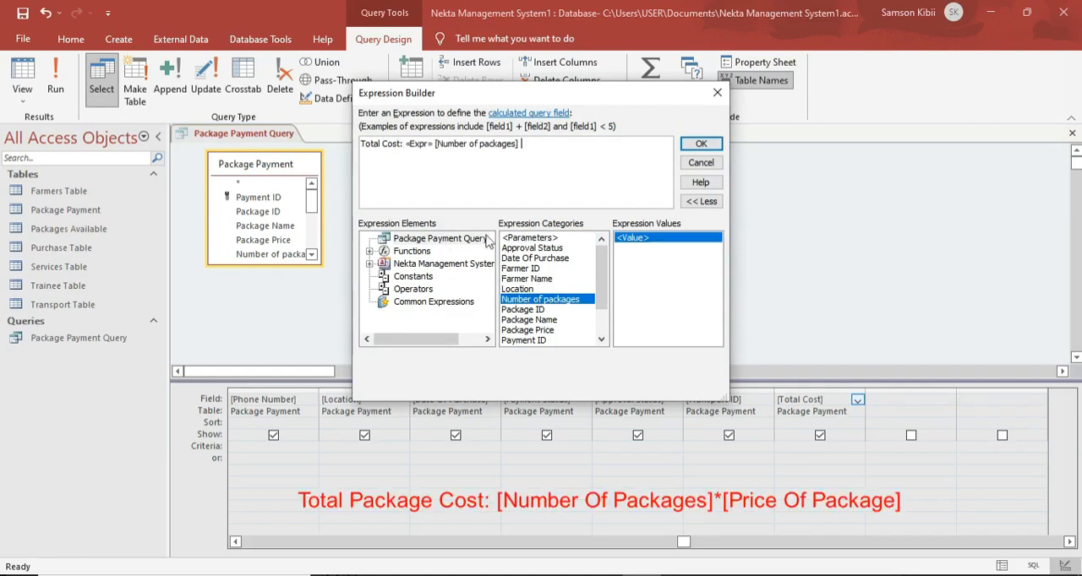
click(436, 144)
key(BackSpace)
key(BackSpace)
key(BackSpace)
key(BackSpace)
key(BackSpace)
key(BackSpace)
key(BackSpace)
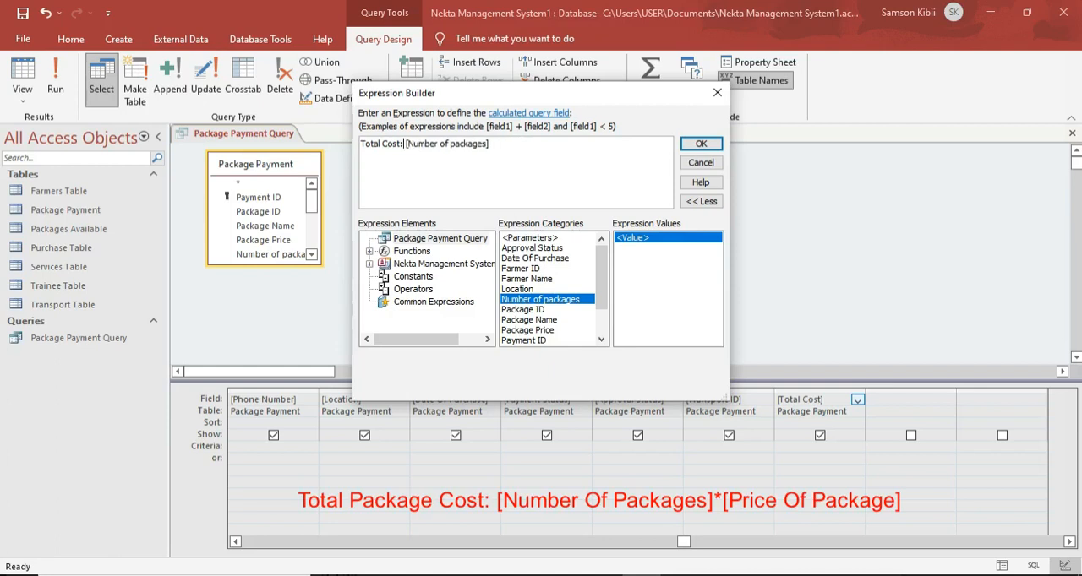
key(Delete)
click(490, 145)
key(BackSpace)
text(*)
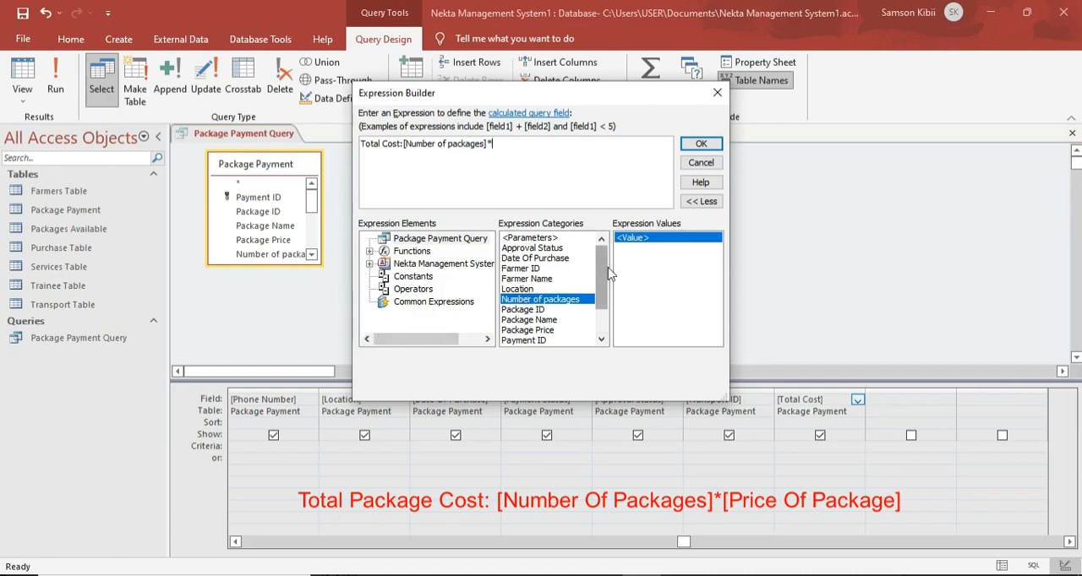
drag(608, 272, 608, 302)
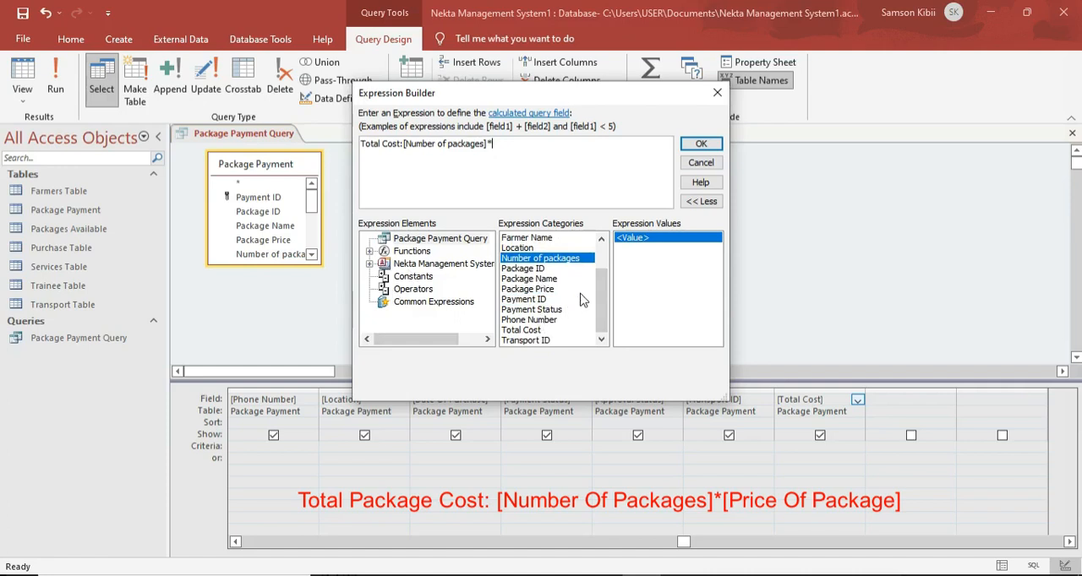
double_click(530, 279)
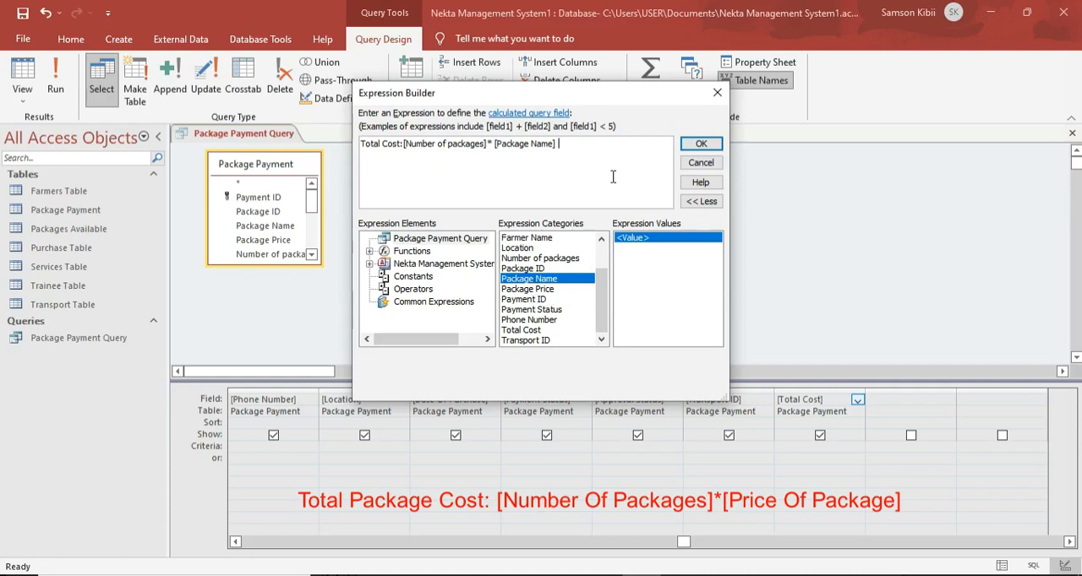
key(BackSpace)
key(BackSpace)
key(BackSpace)
key(BackSpace)
key(BackSpace)
key(BackSpace)
key(BackSpace)
key(BackSpace)
key(BackSpace)
key(BackSpace)
key(BackSpace)
key(BackSpace)
key(BackSpace)
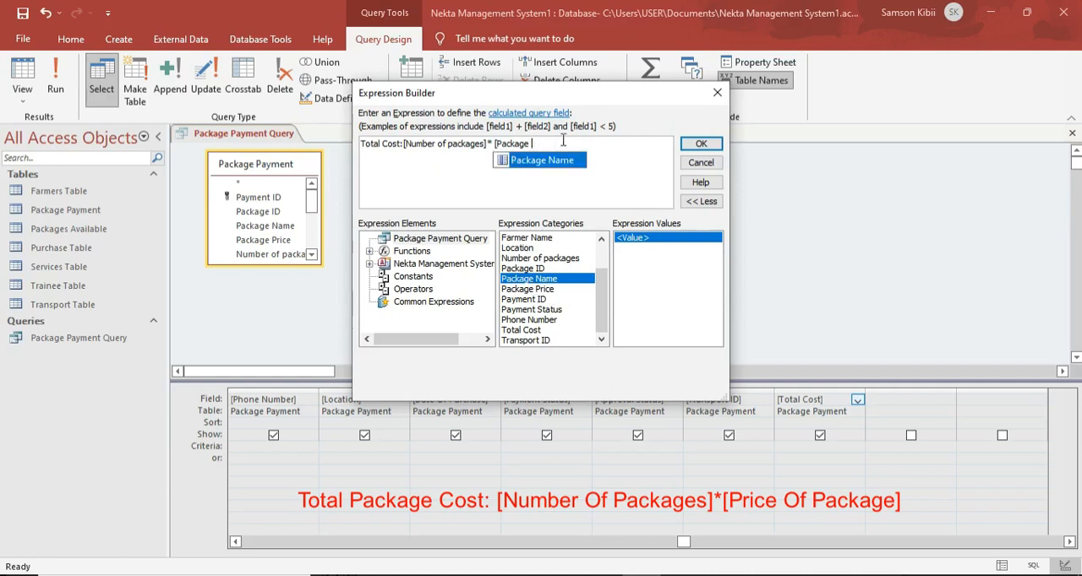
key(BackSpace)
key(BackSpace)
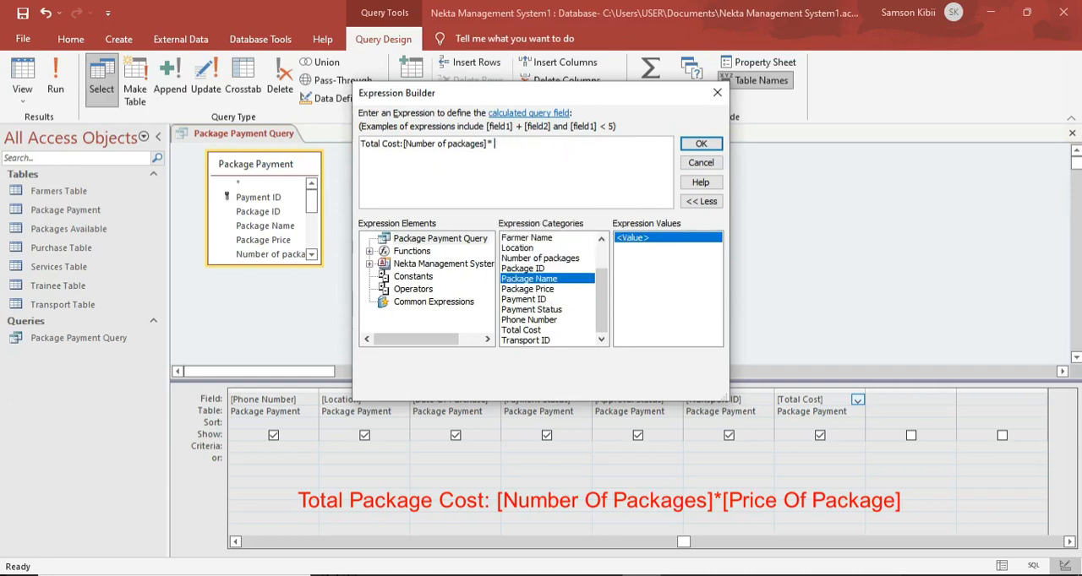
Complete the Total Cost expression by adding the Package Price field after the multiplication sign, and accept it.
double_click(513, 290)
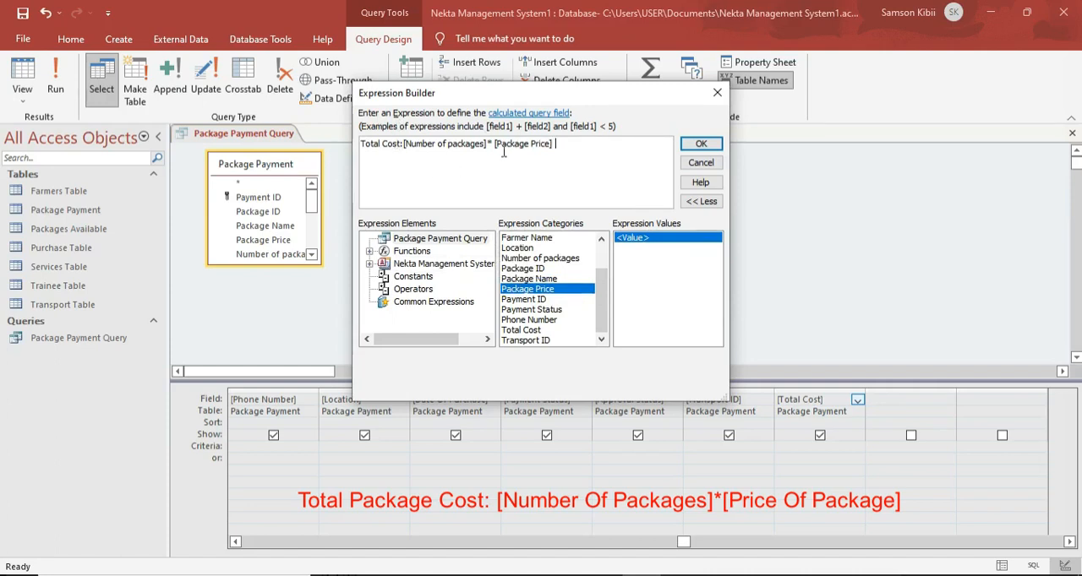
click(701, 144)
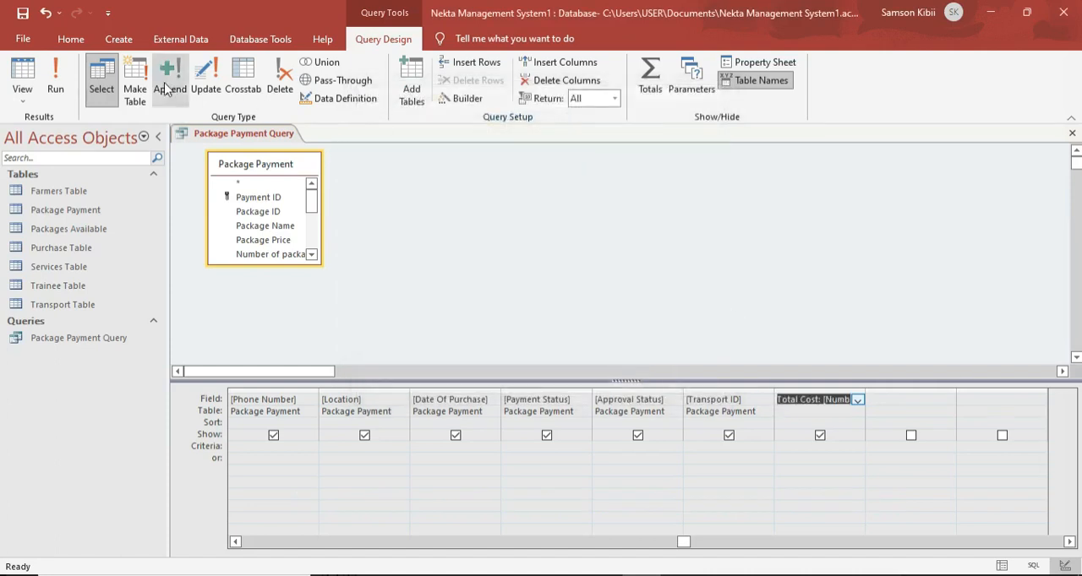
Run the Package Payment Query to check its blank record in the datasheet, and return to the query design.
click(55, 83)
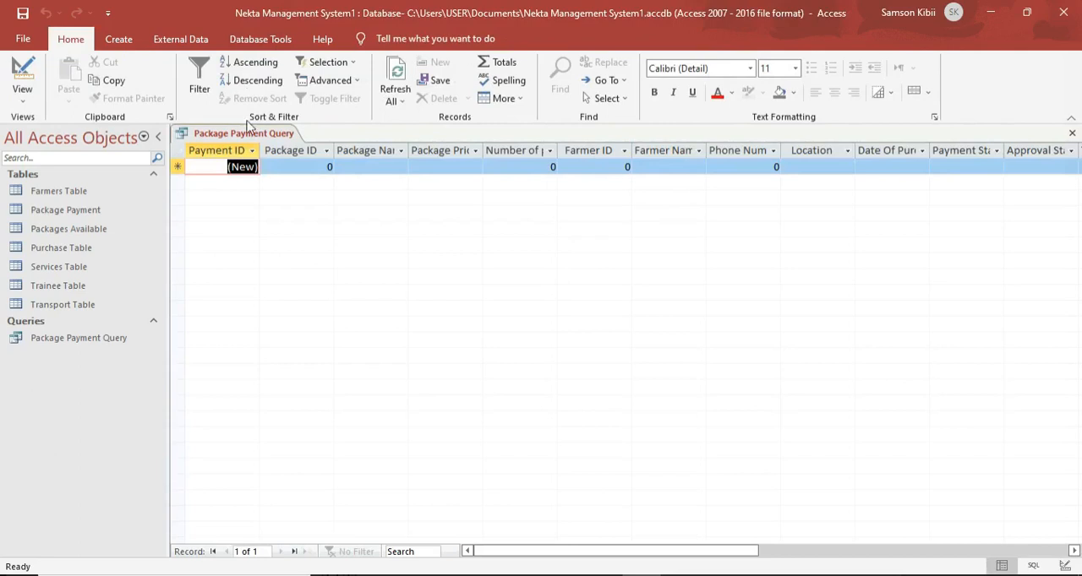
click(287, 169)
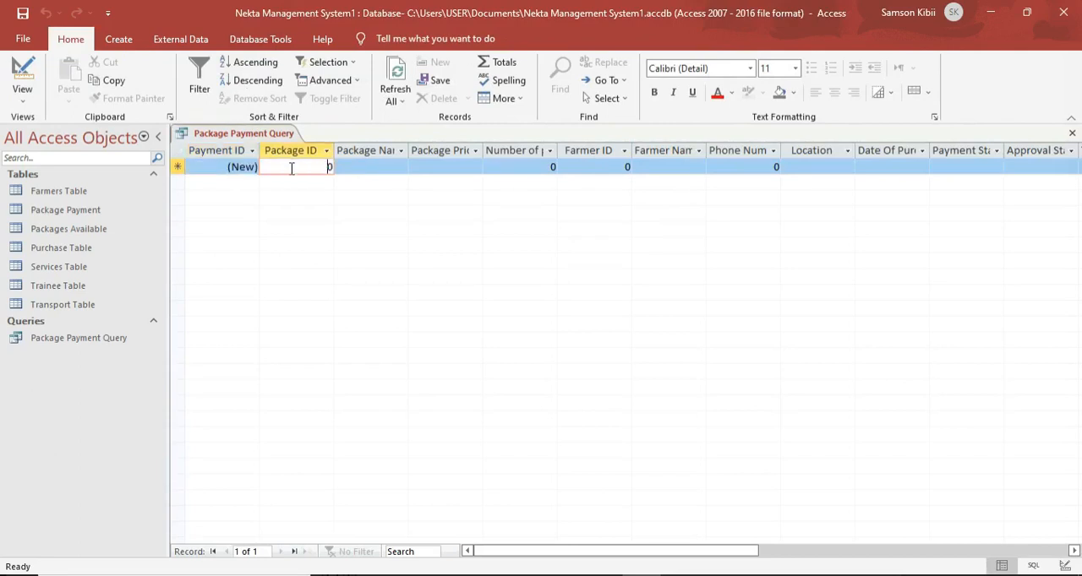
click(347, 167)
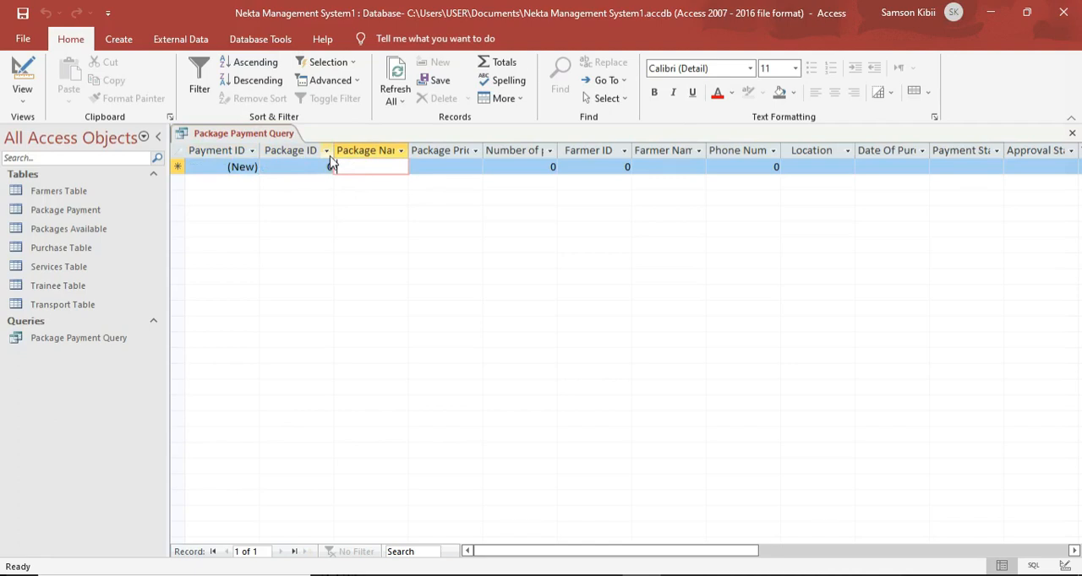
click(22, 78)
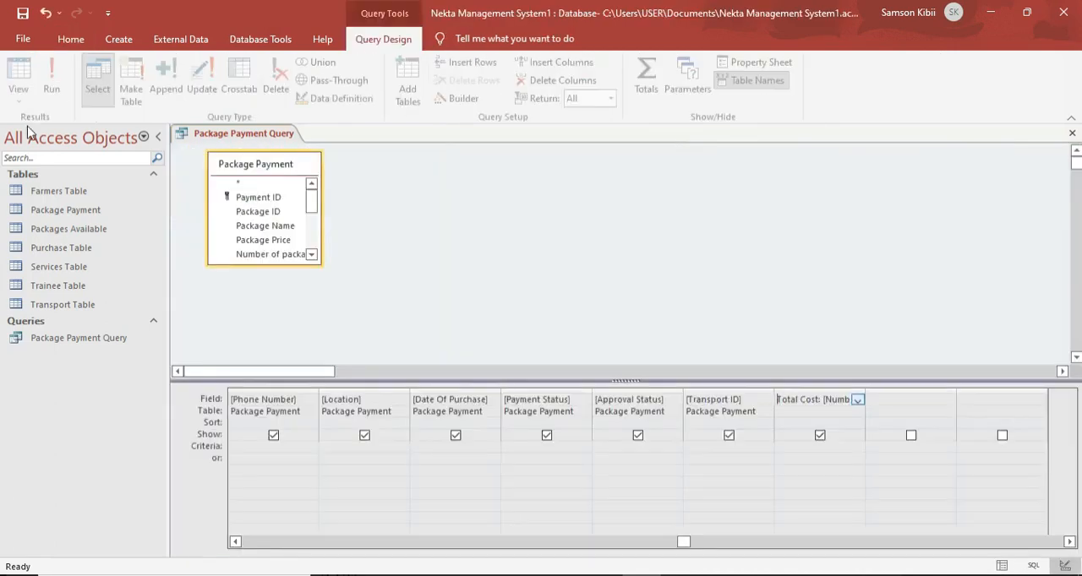
Add the Farmers Table to the query design alongside Package Payment.
right_click(447, 207)
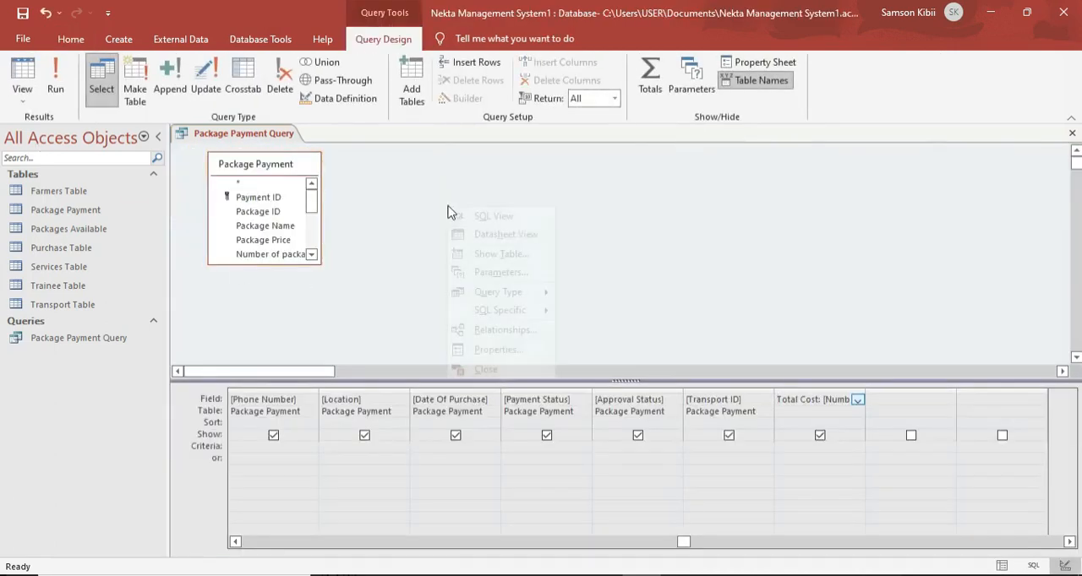
click(470, 255)
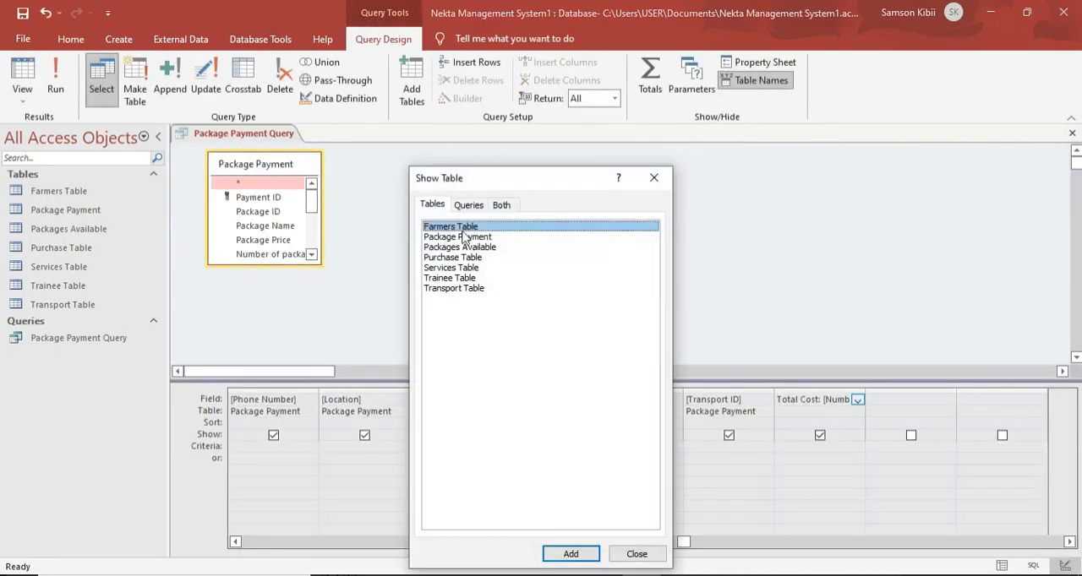
double_click(463, 229)
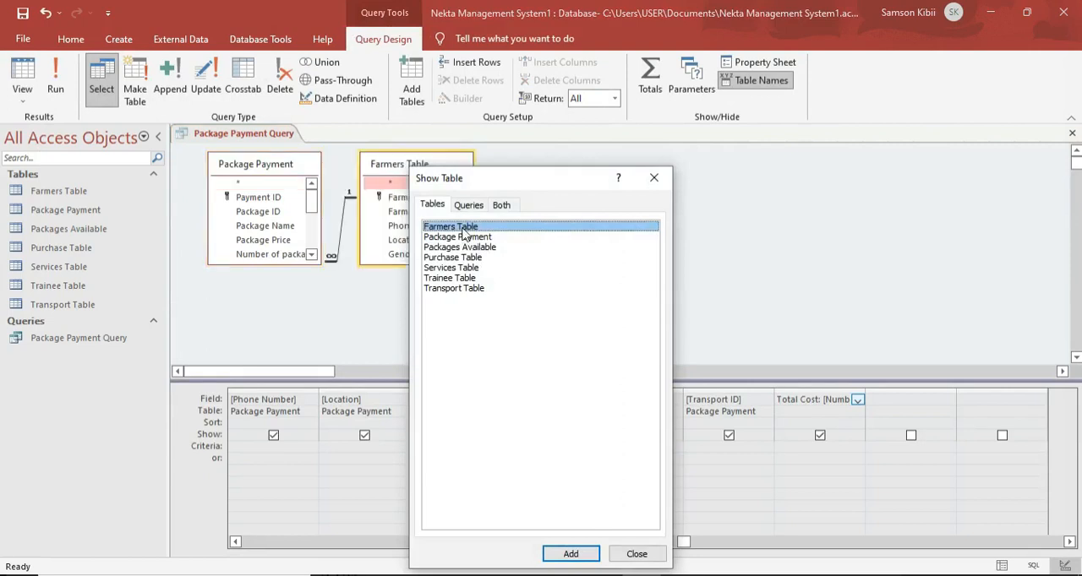
click(653, 179)
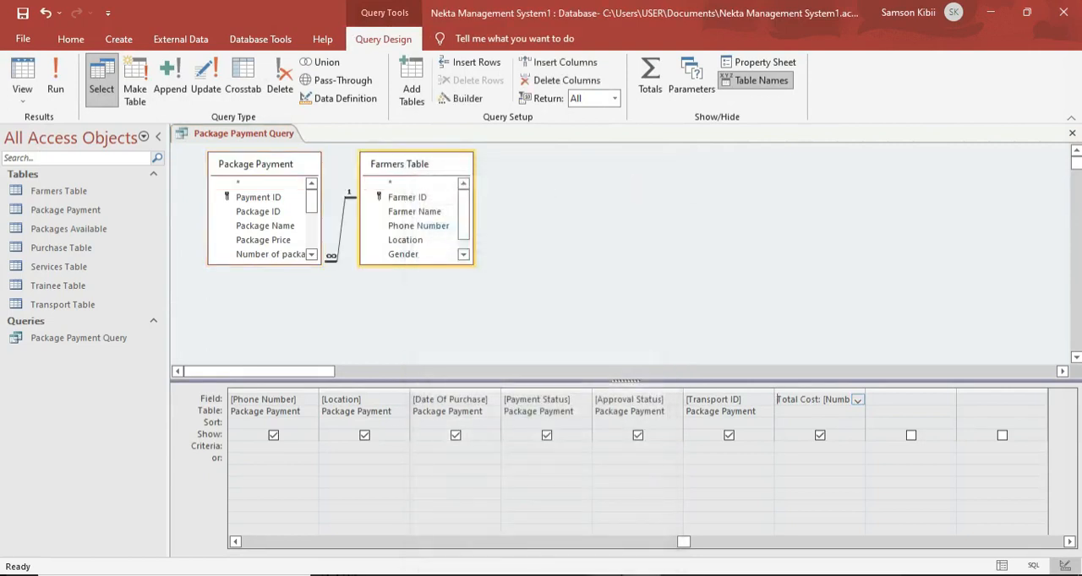
Set the source table of the Farmer Name, Phone Number and Location fields to Farmers Table in the query grid.
drag(683, 542, 275, 526)
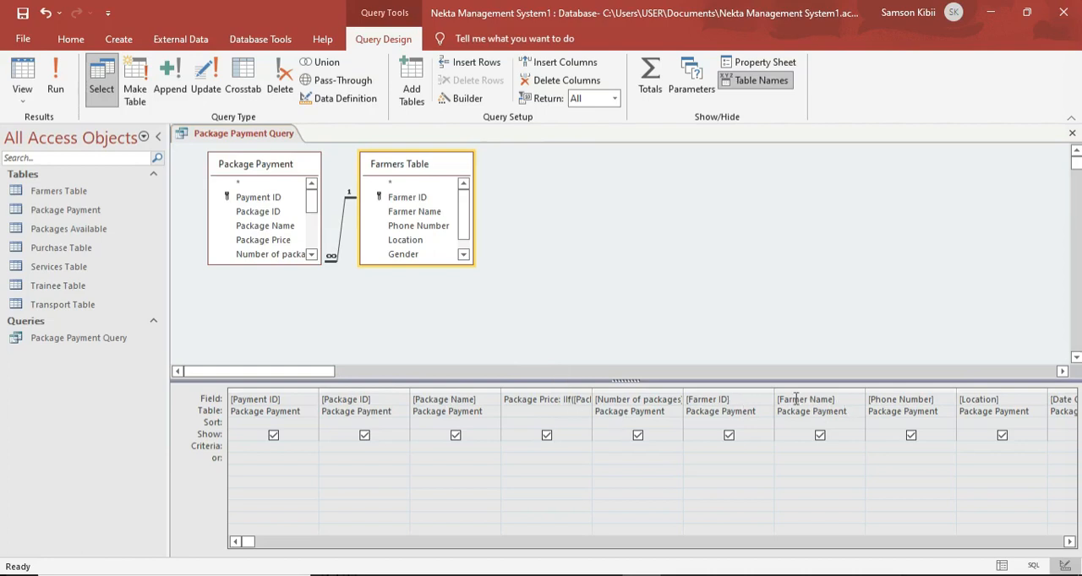
click(855, 412)
click(850, 434)
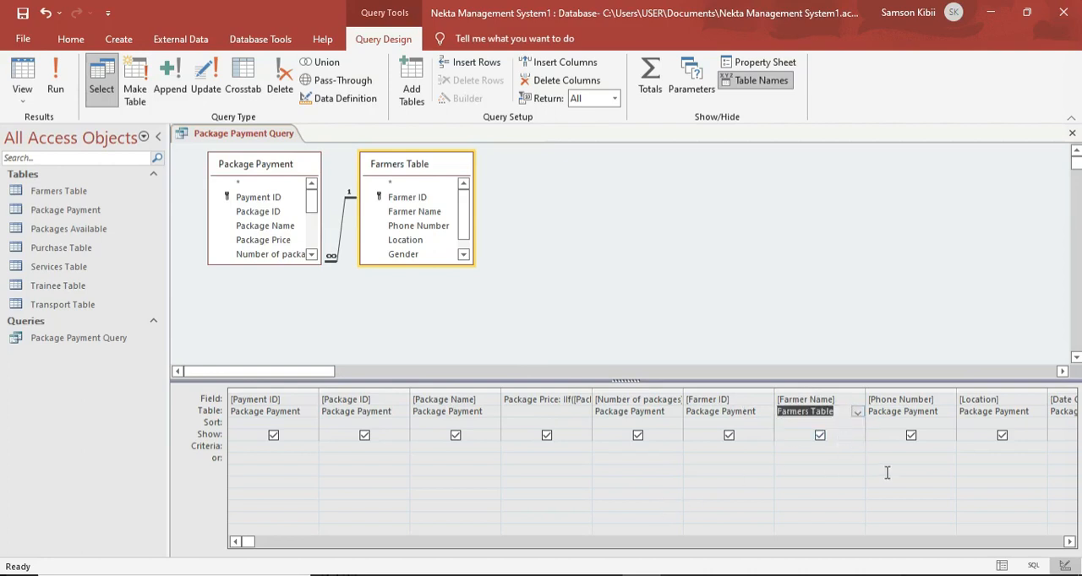
click(949, 412)
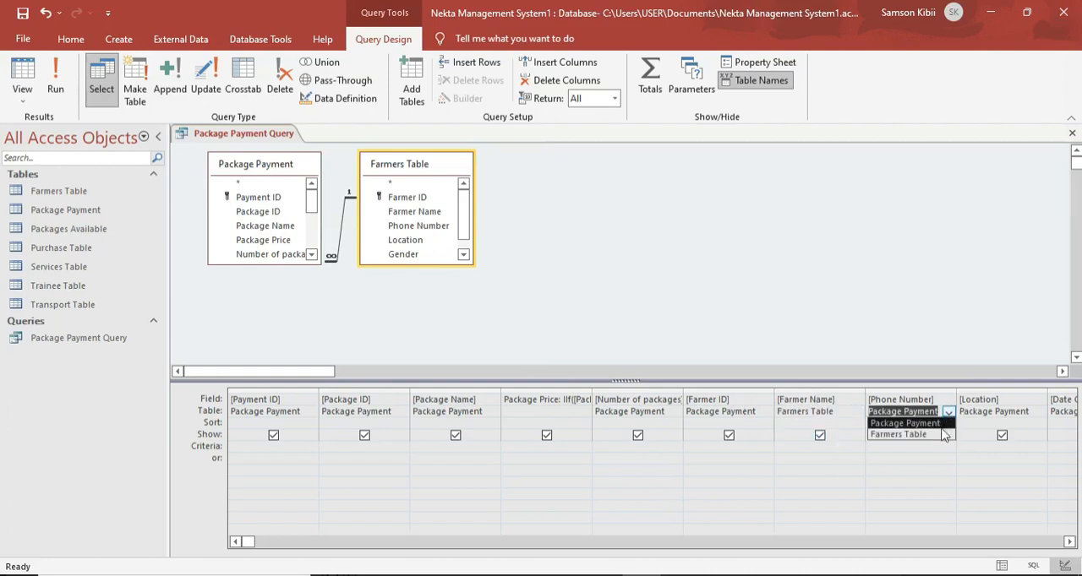
click(941, 435)
click(1040, 412)
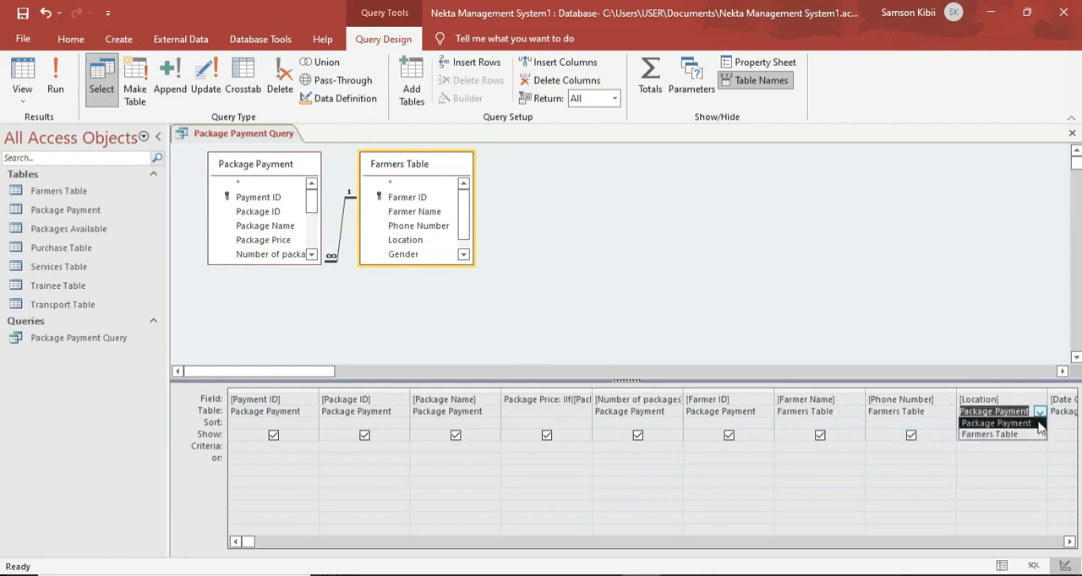
click(1038, 434)
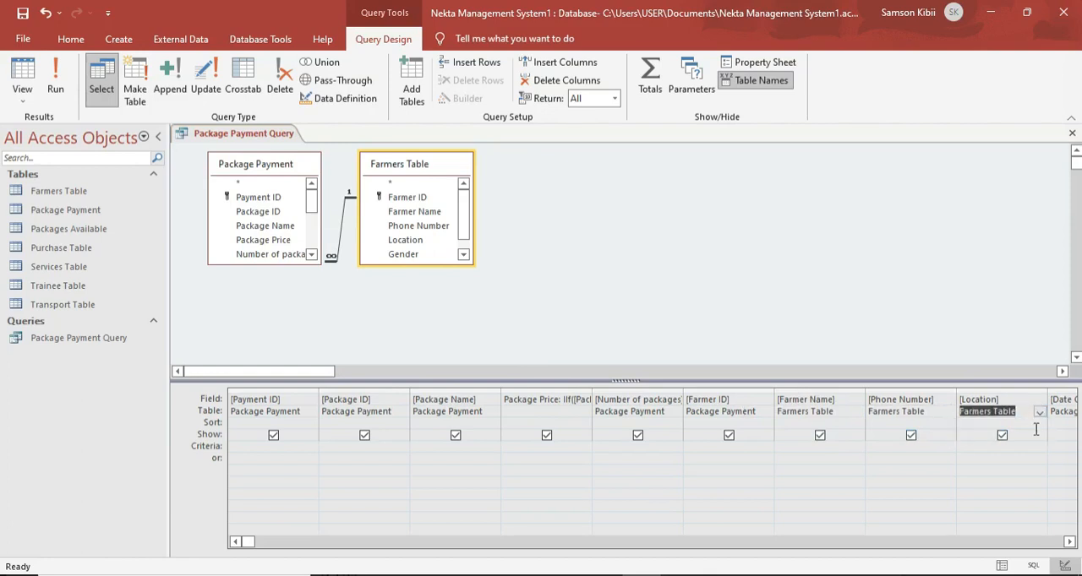
click(1069, 542)
click(1069, 542)
click(1069, 542)
click(1070, 542)
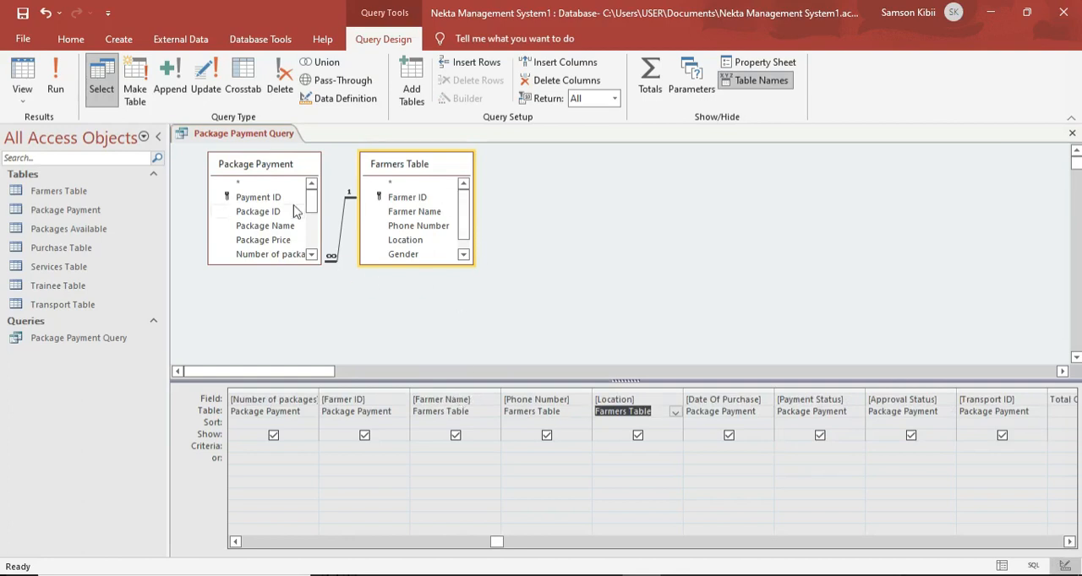
Save and close the Package Payment Query.
right_click(219, 135)
click(248, 137)
right_click(254, 140)
click(258, 142)
right_click(262, 139)
click(281, 166)
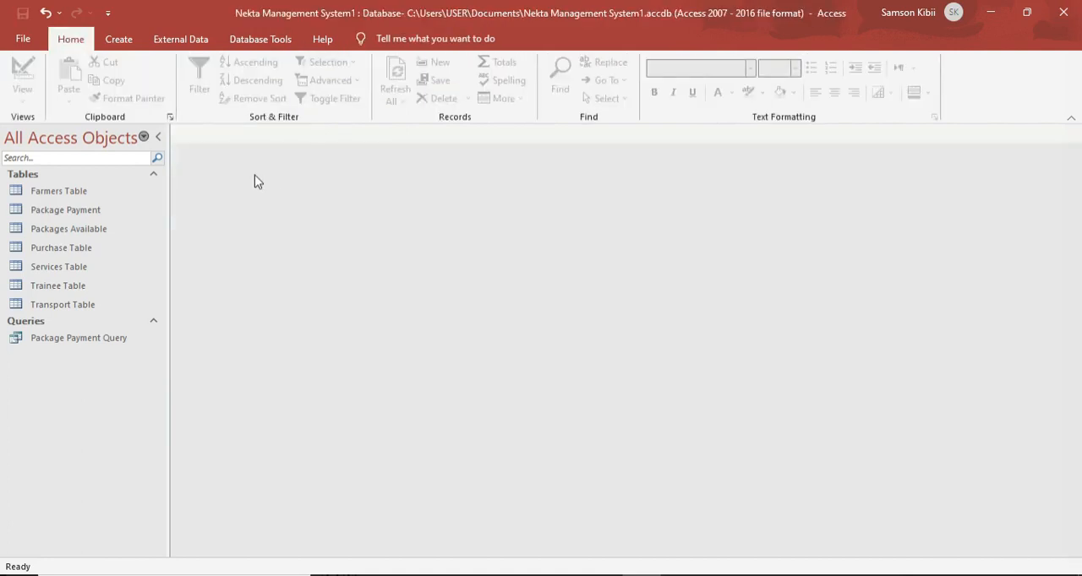
Open the Farmers Table and enter the first farmer's full name and phone number in a new record.
double_click(81, 192)
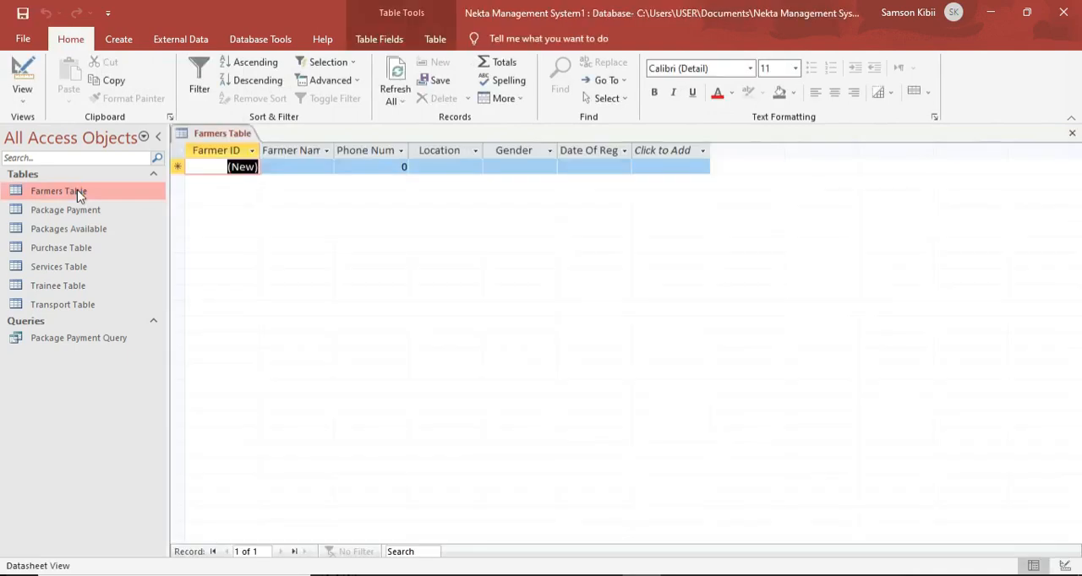
click(310, 167)
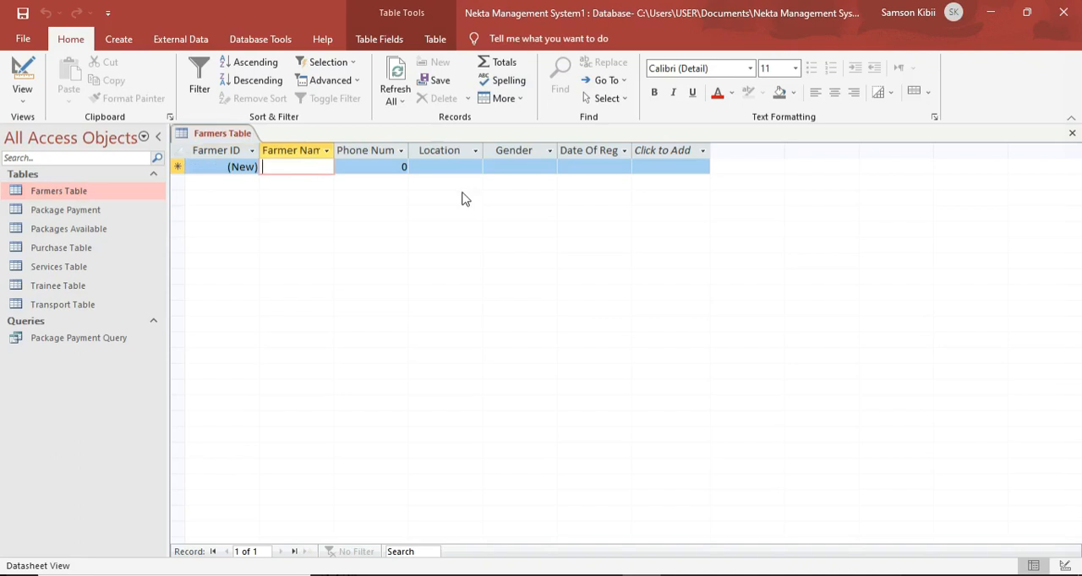
key(Caps_Lock)
text(Ma)
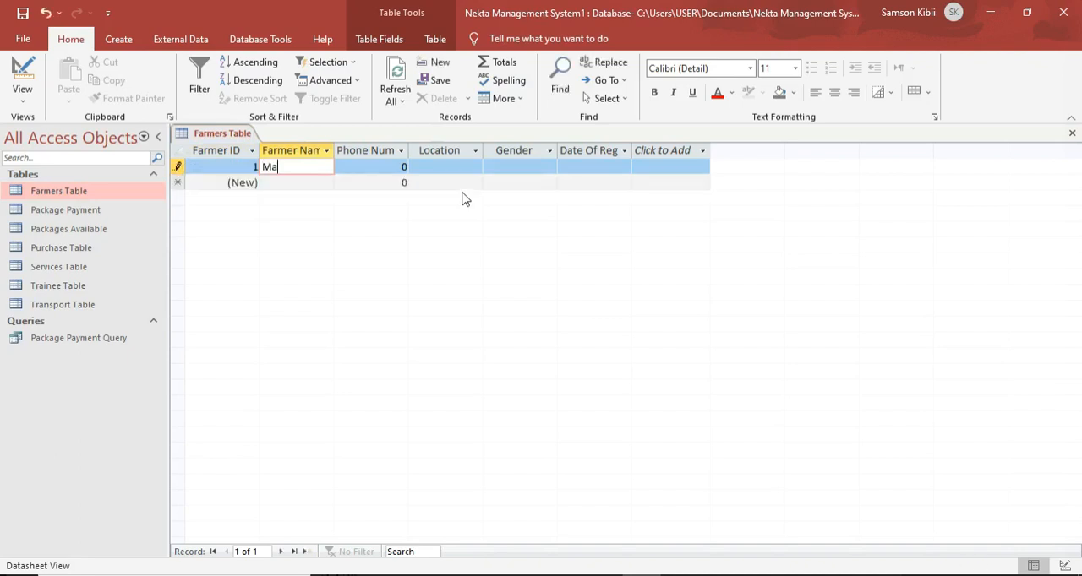
text(ry )
text(O)
text(dhiambo)
click(405, 166)
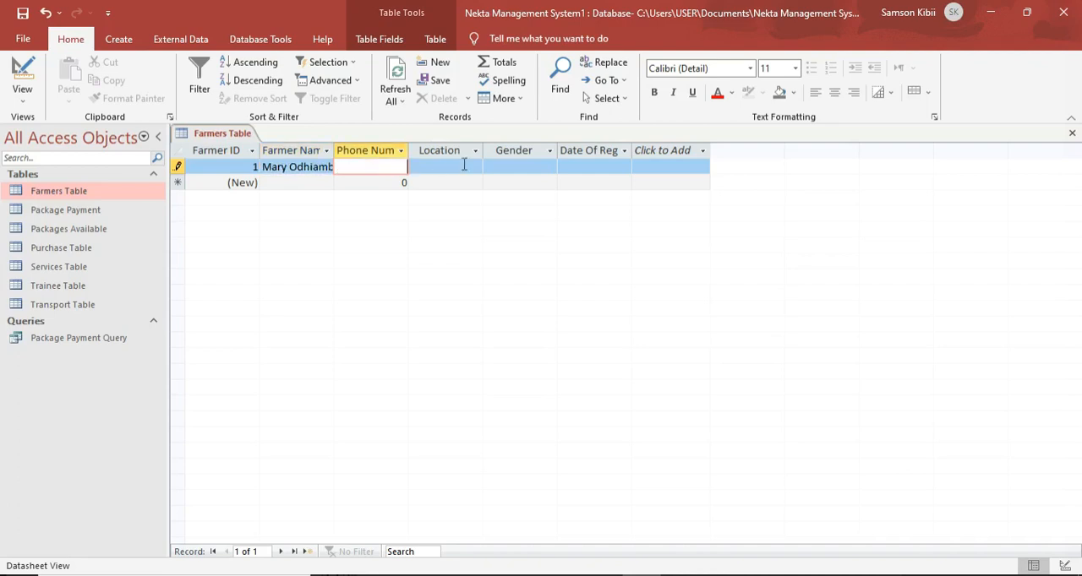
text(73448586)
Complete the first farmer's record with location Eldoret, gender Female and registration date 10/06/2022.
click(472, 166)
key(Caps_Lock)
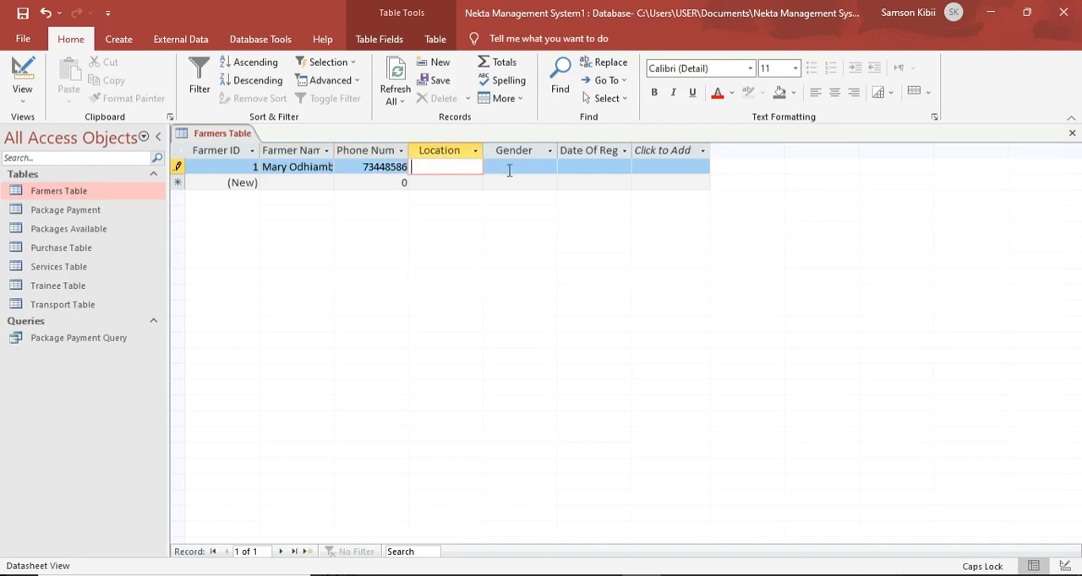
text(E)
key(Caps_Lock)
text(ldoret)
click(511, 168)
click(549, 166)
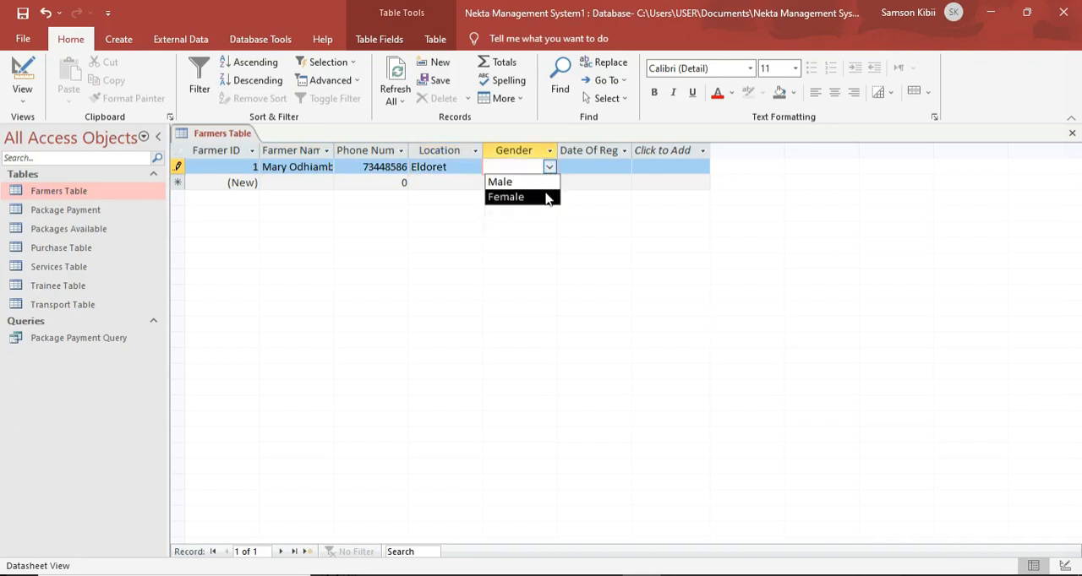
click(549, 197)
click(587, 167)
click(639, 166)
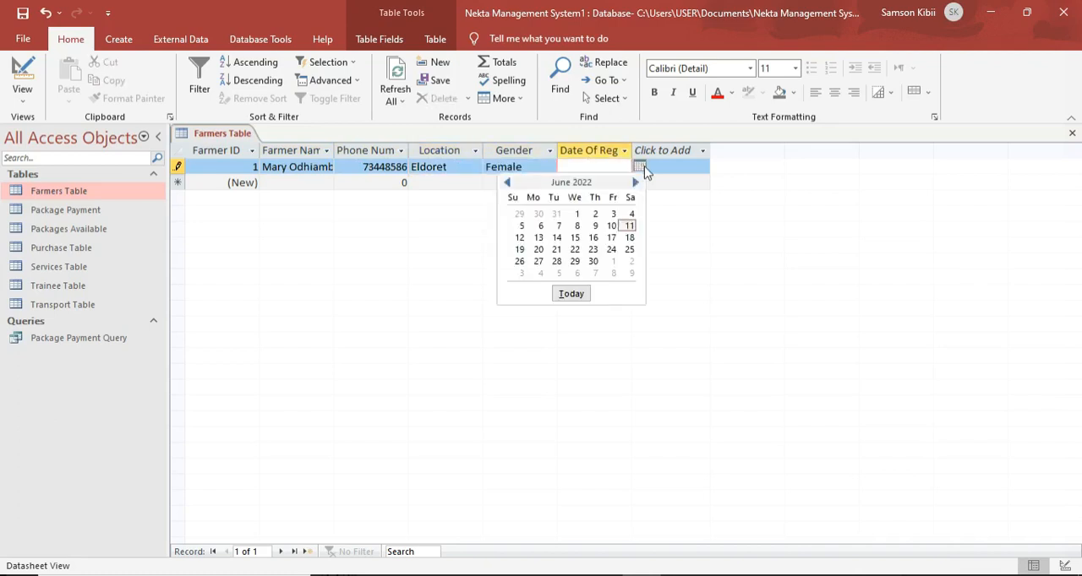
click(612, 226)
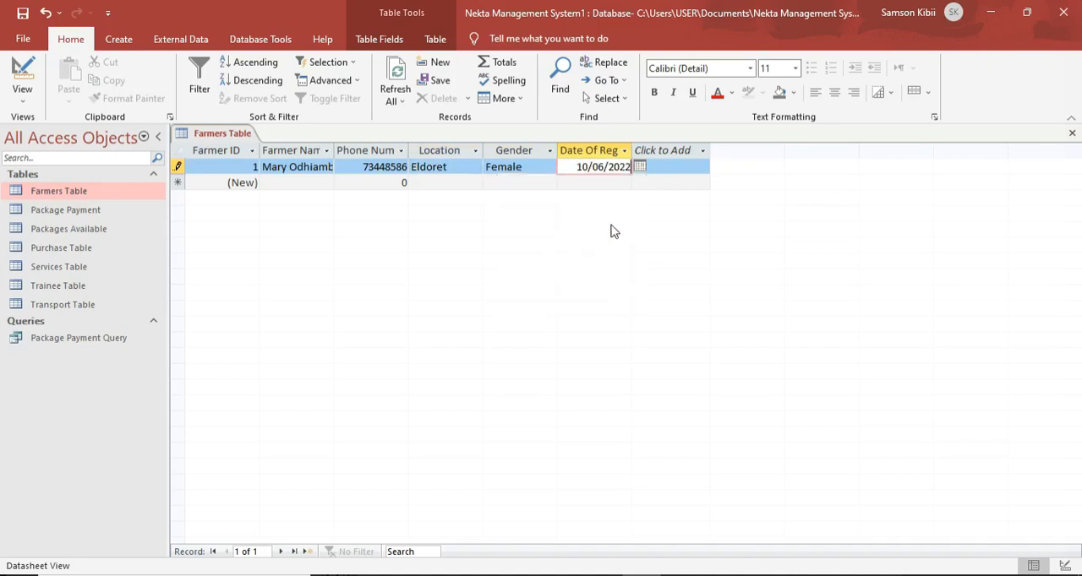
Start a second record in the Farmers Table with the farmer's full name and phone number.
click(278, 184)
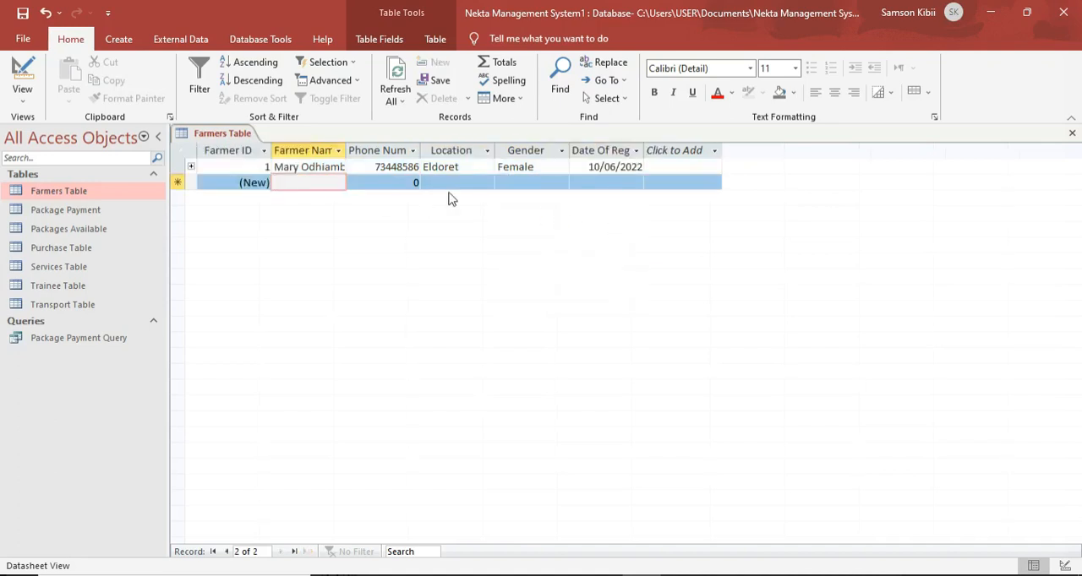
key(Caps_Lock)
text(S)
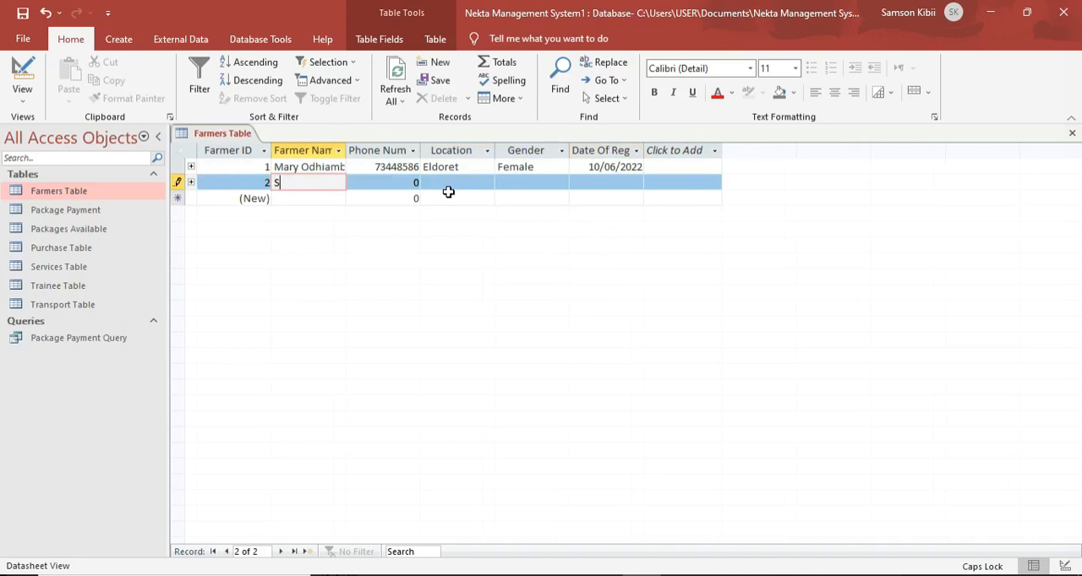
key(Caps_Lock)
text(amwel)
key(Caps_Lock)
text(O)
key(Caps_Lock)
text(b)
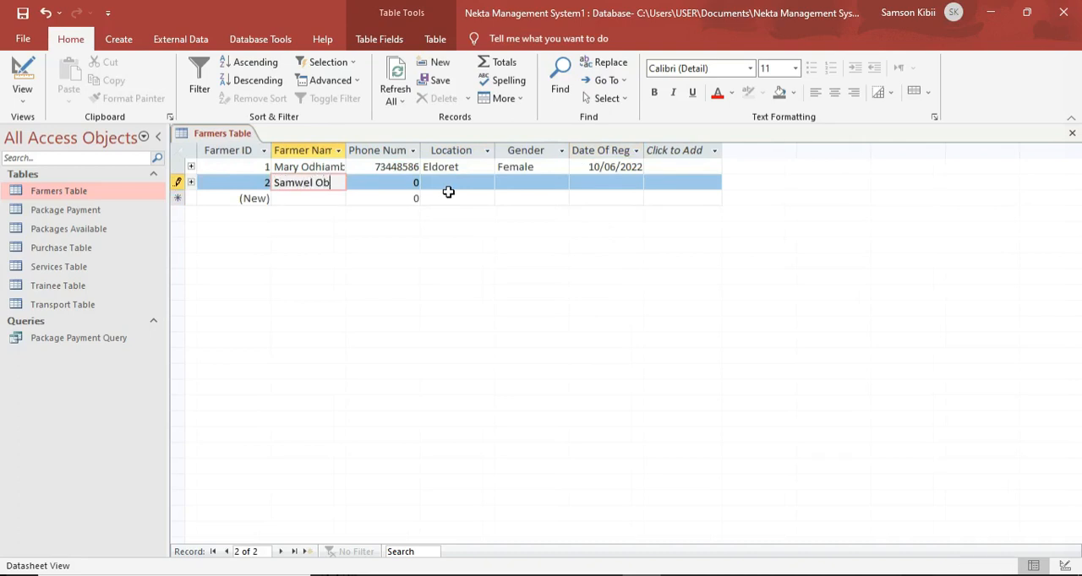
text(unga)
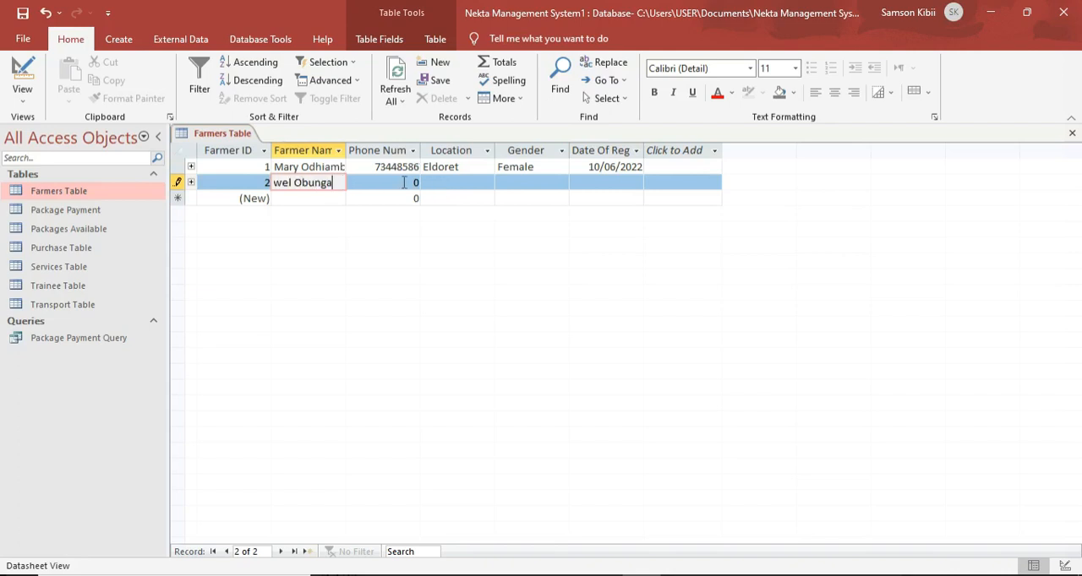
click(409, 182)
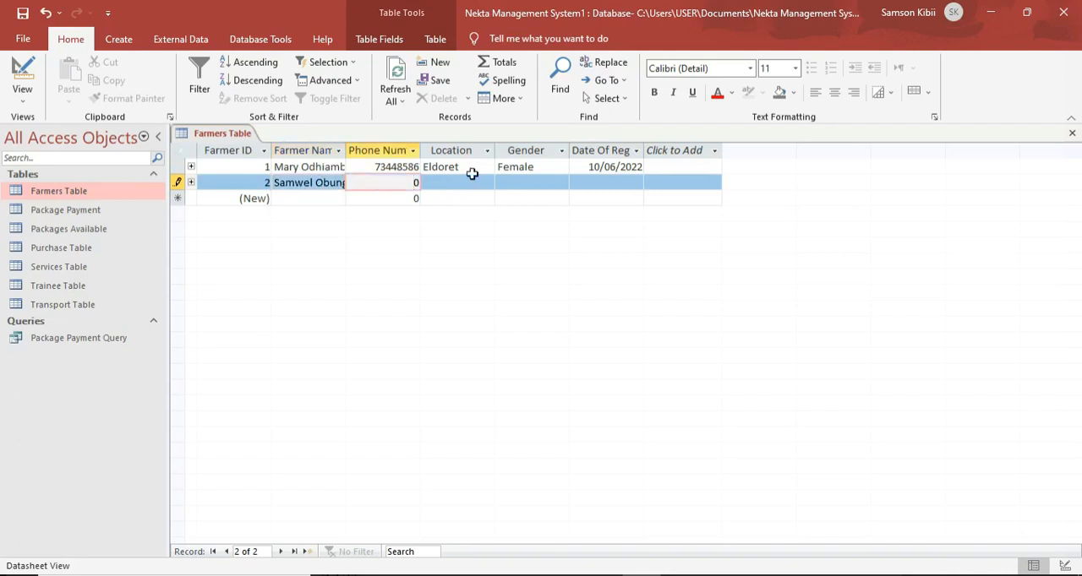
text(79090009)
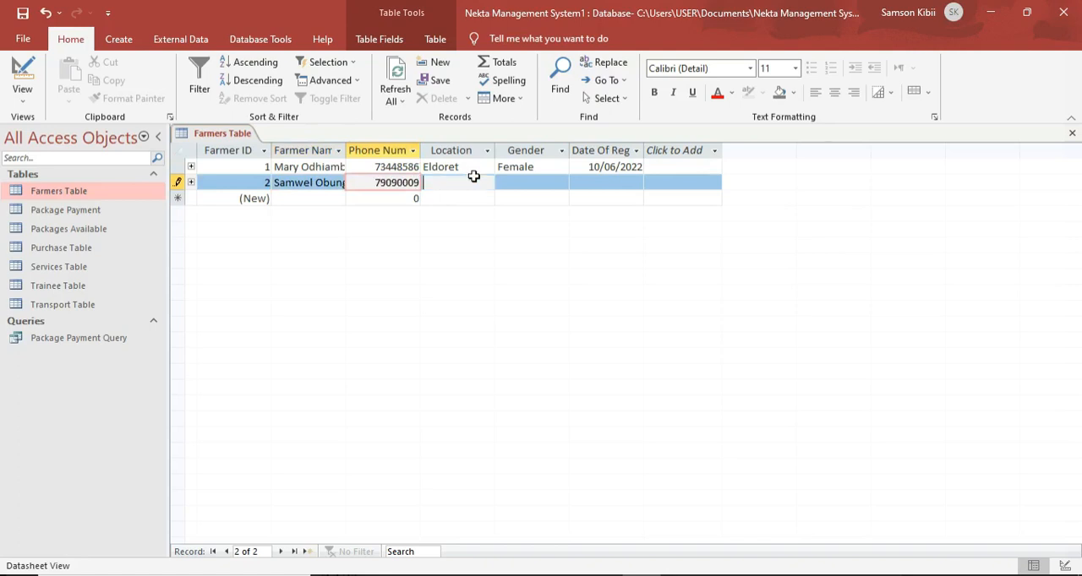
Complete the second farmer's record with location Mombasa, gender Male and registration date 02/06/2022.
click(484, 182)
key(Caps_Lock)
text(M)
key(Caps_Lock)
text(ombasa)
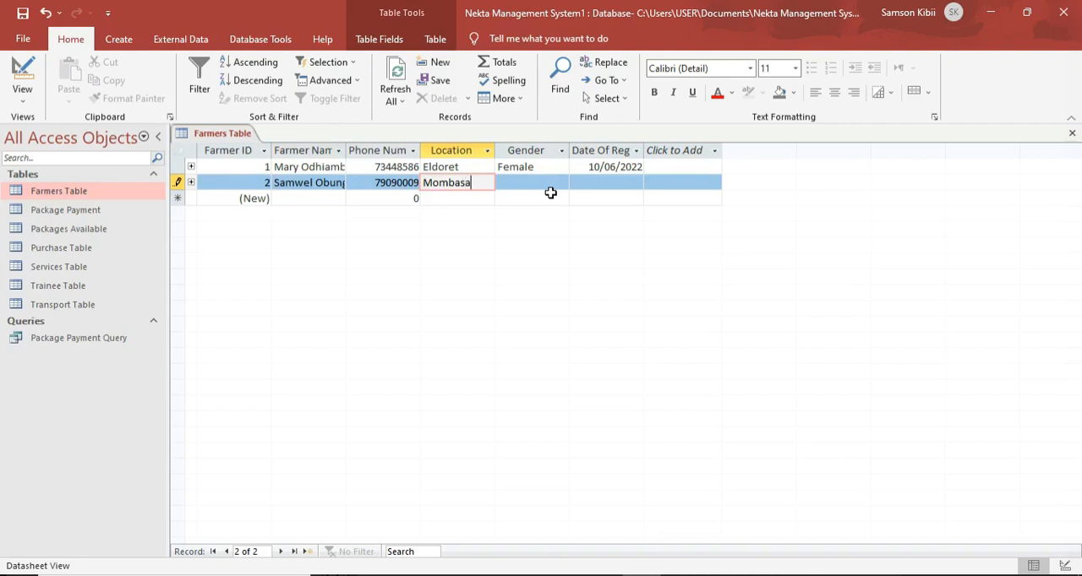
click(558, 186)
click(561, 183)
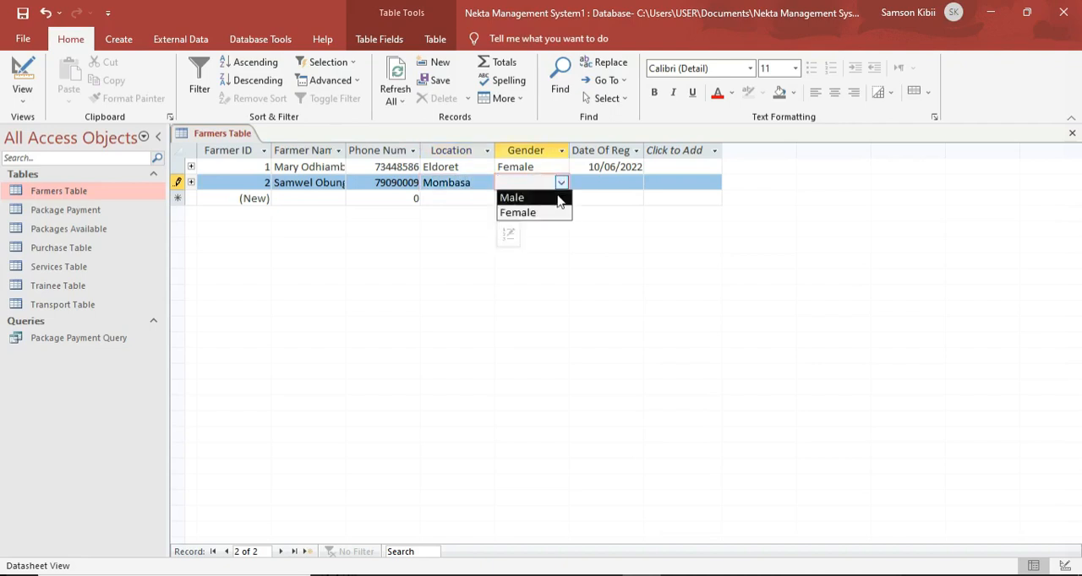
click(560, 198)
click(589, 188)
click(651, 181)
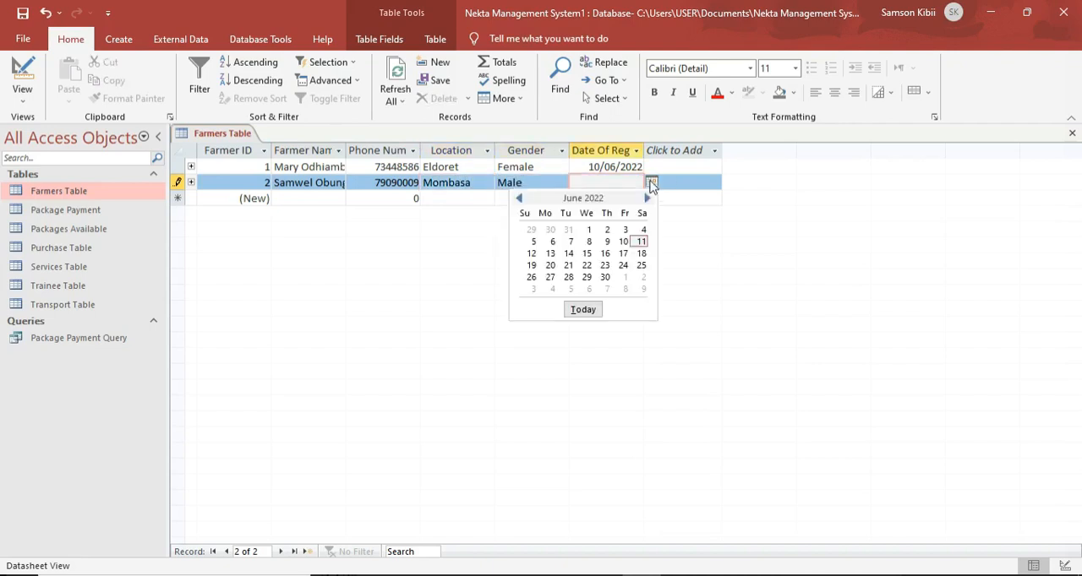
click(607, 230)
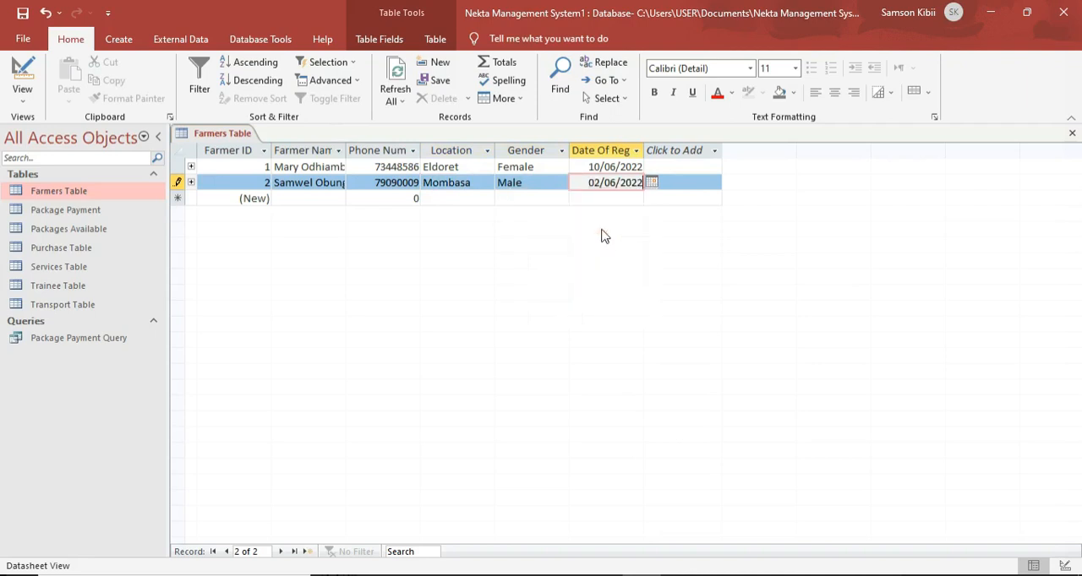
Save the Farmers Table and open the Package Payment Query for data entry.
right_click(230, 136)
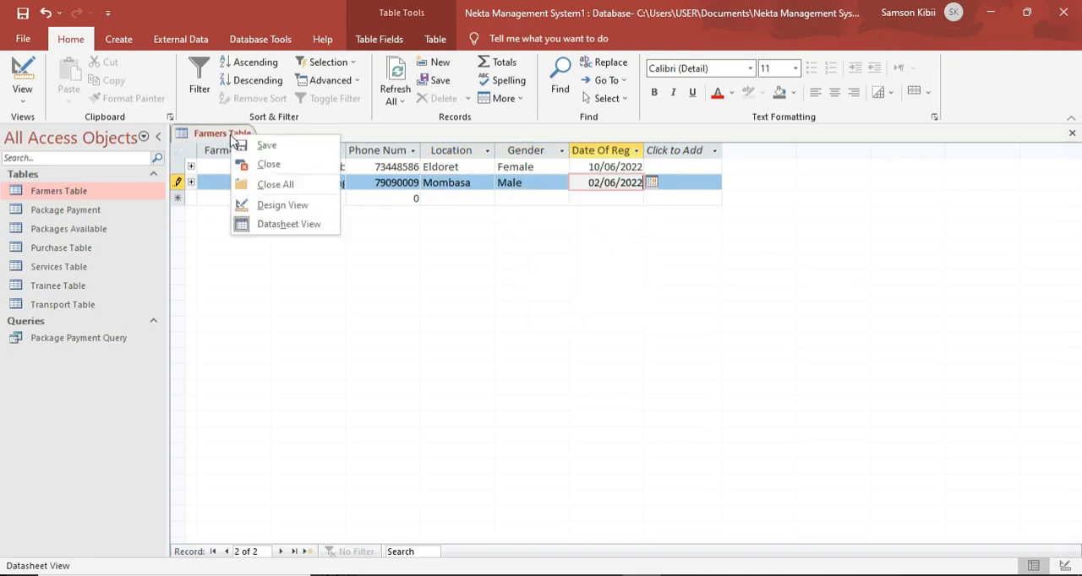
click(263, 146)
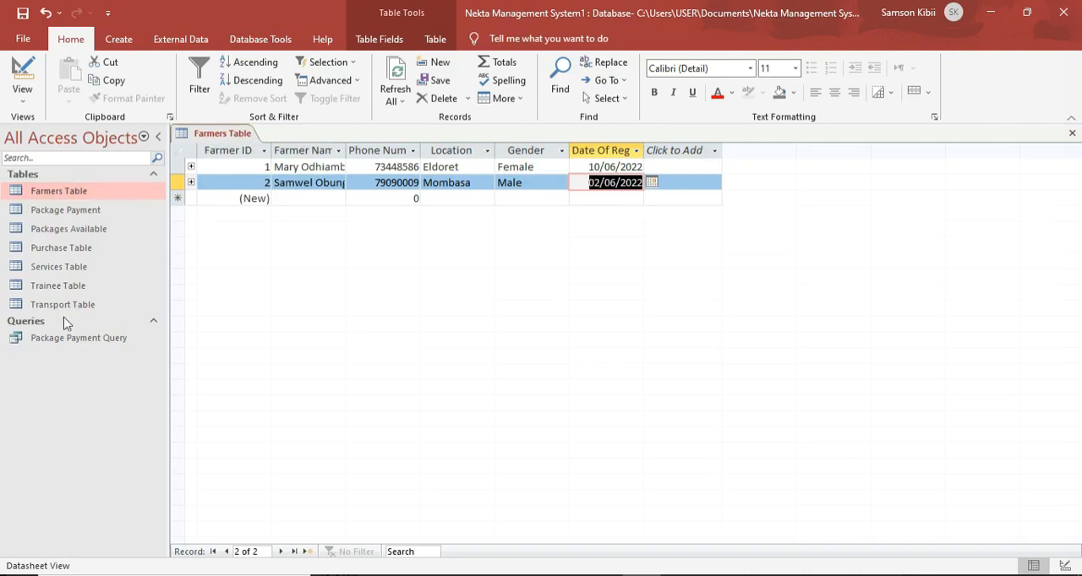
double_click(59, 339)
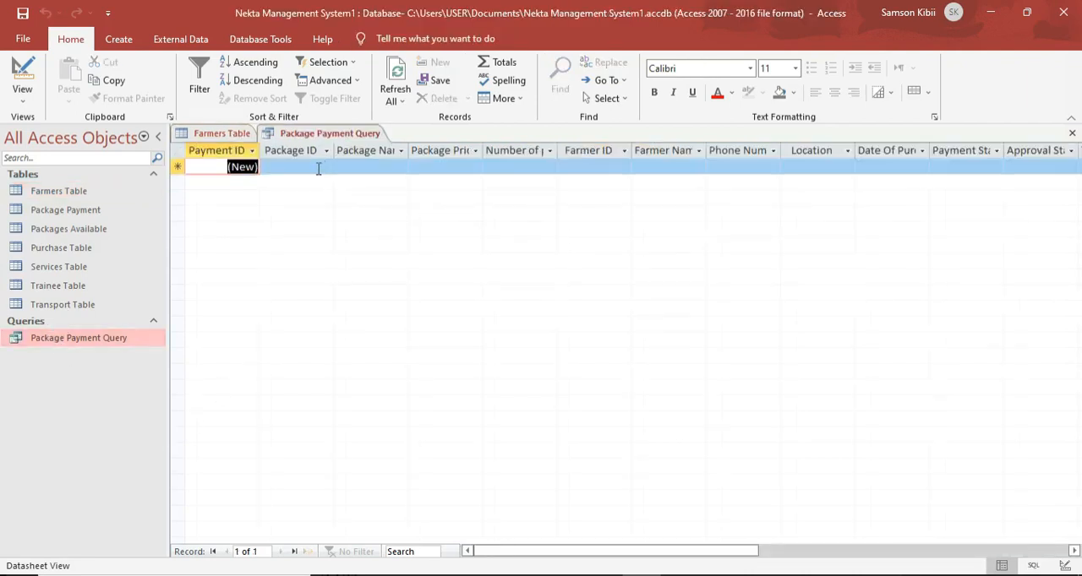
click(364, 166)
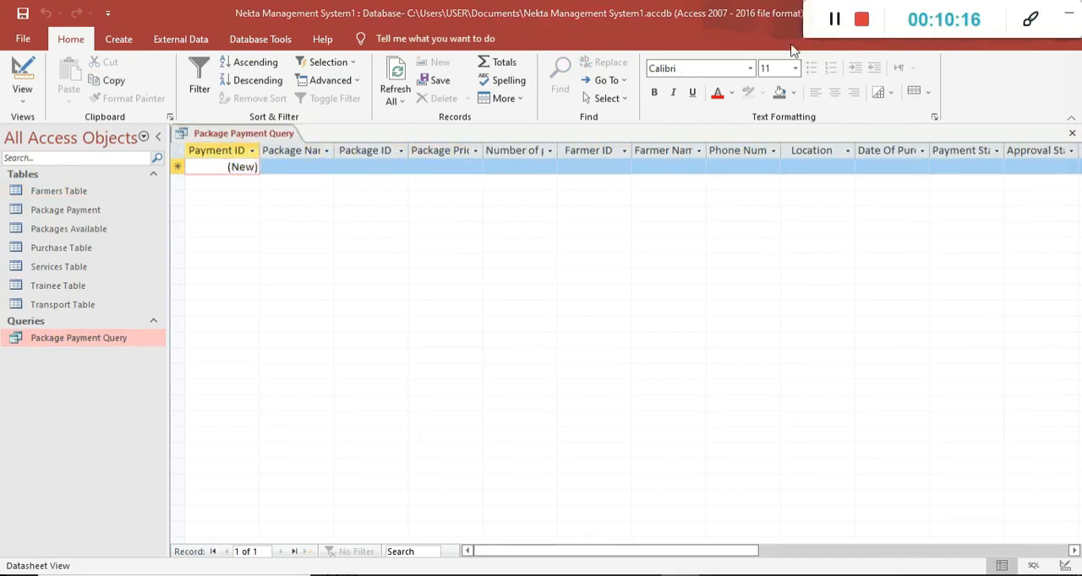
Start a new payment record in the query with Single Hive as the package name.
click(322, 168)
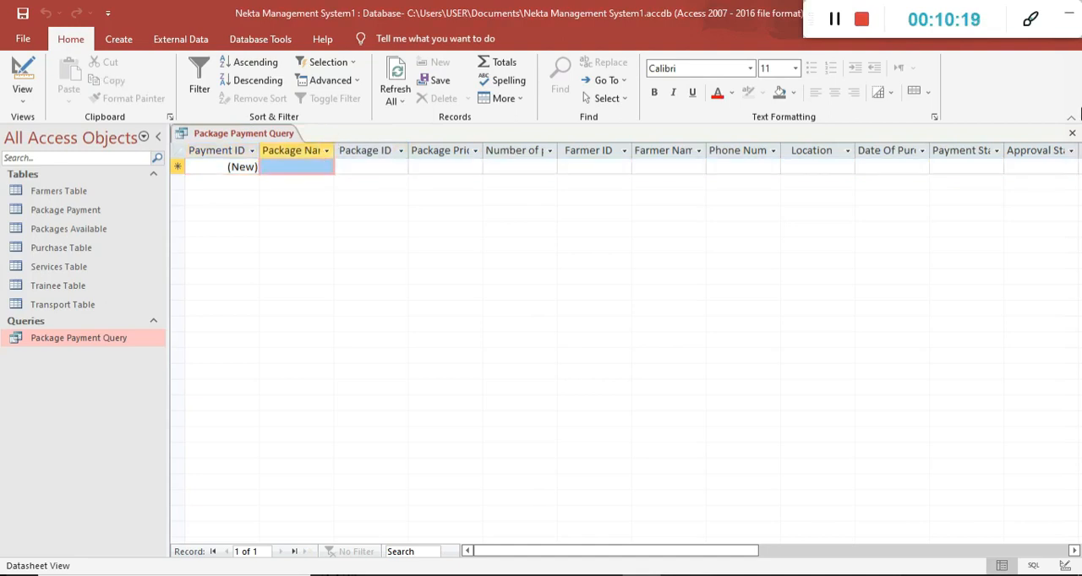
click(298, 167)
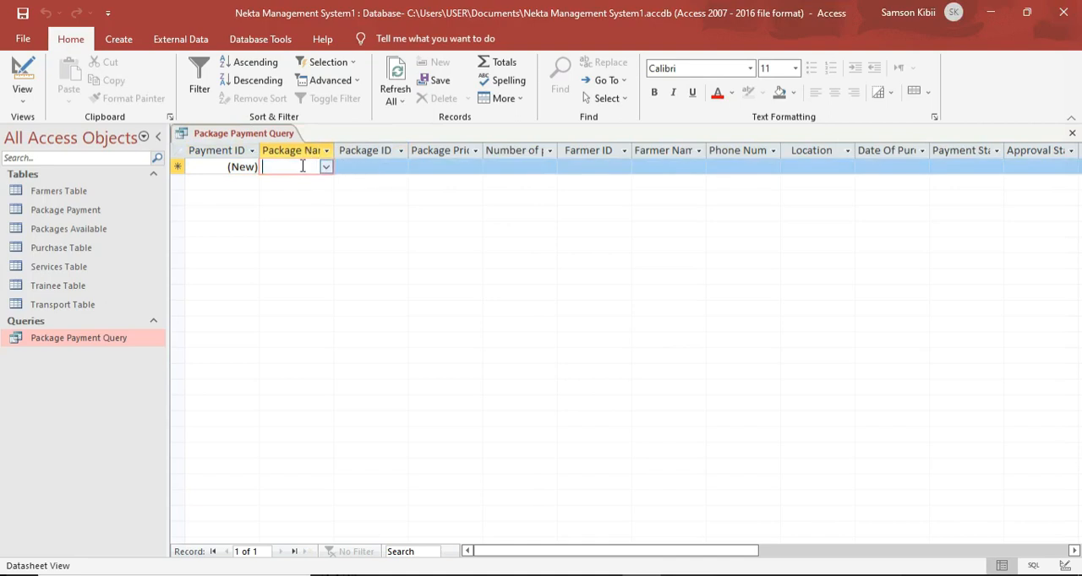
click(325, 166)
click(309, 181)
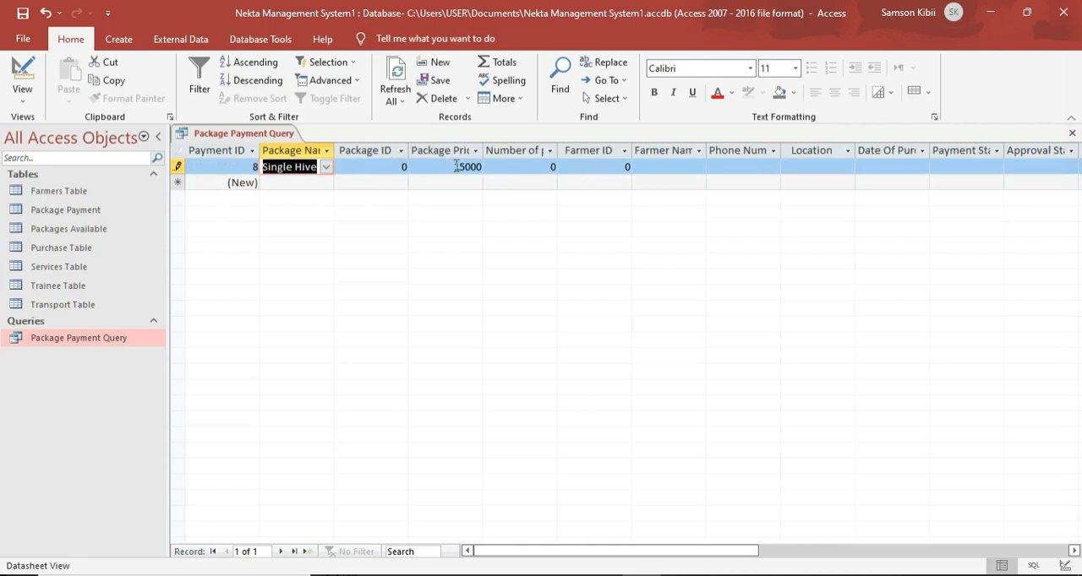
Set the payment record's number of packages to 2 and its Farmer ID to 1.
drag(456, 166, 484, 166)
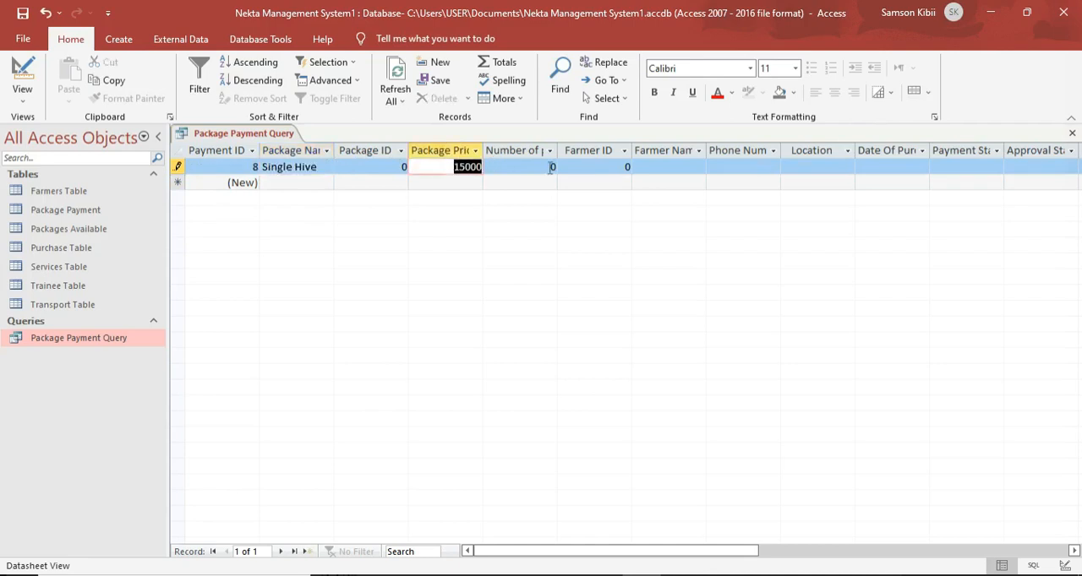
drag(551, 166, 571, 167)
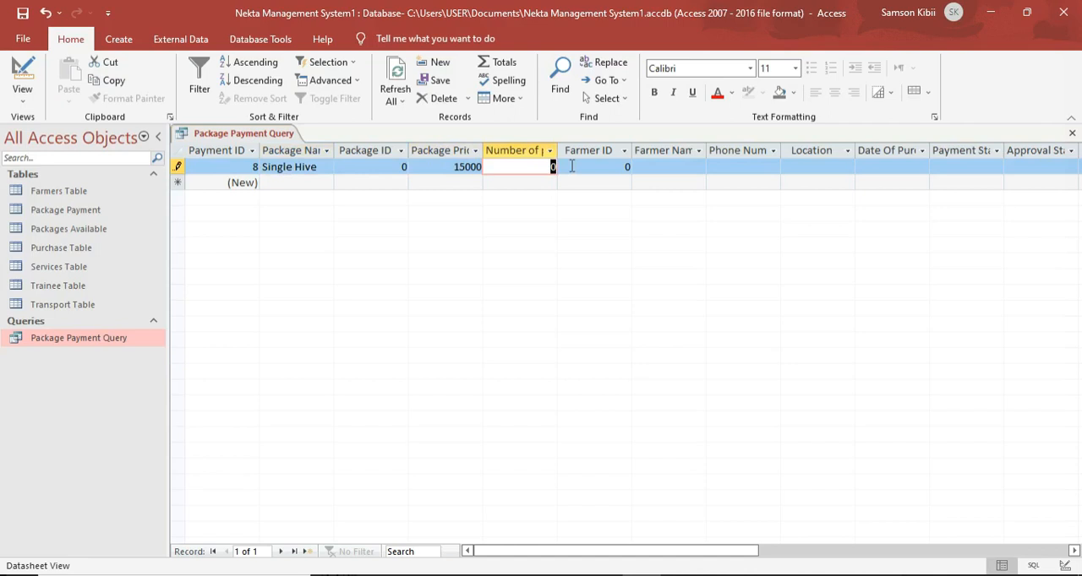
text(2)
drag(622, 166, 643, 166)
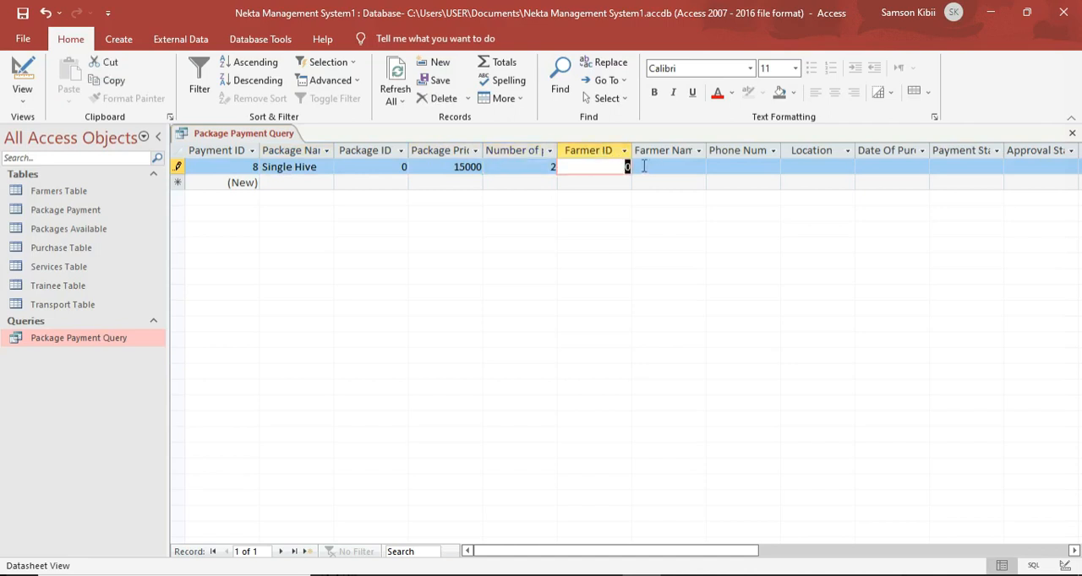
text(1)
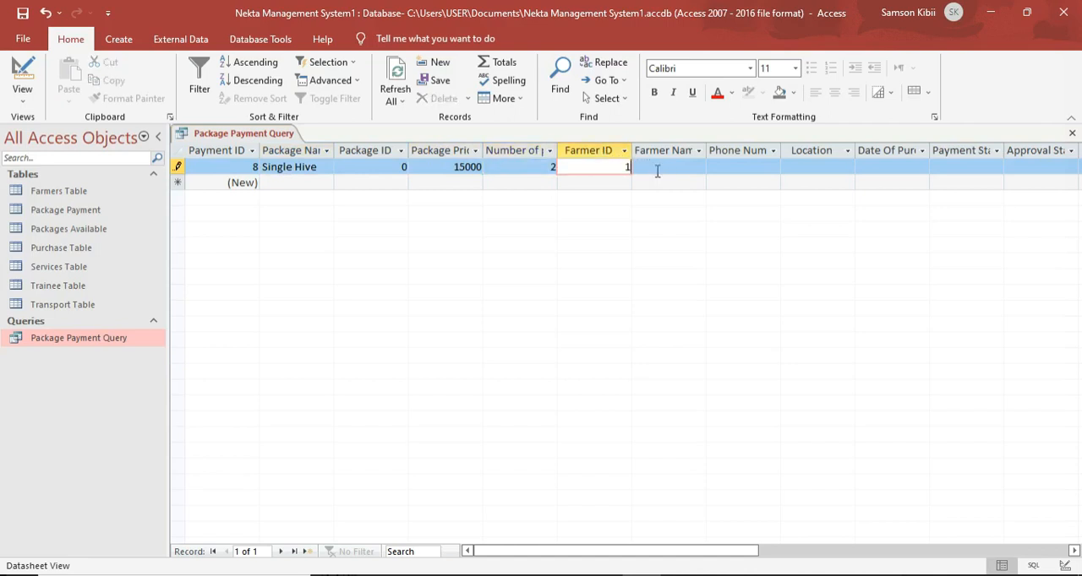
click(667, 165)
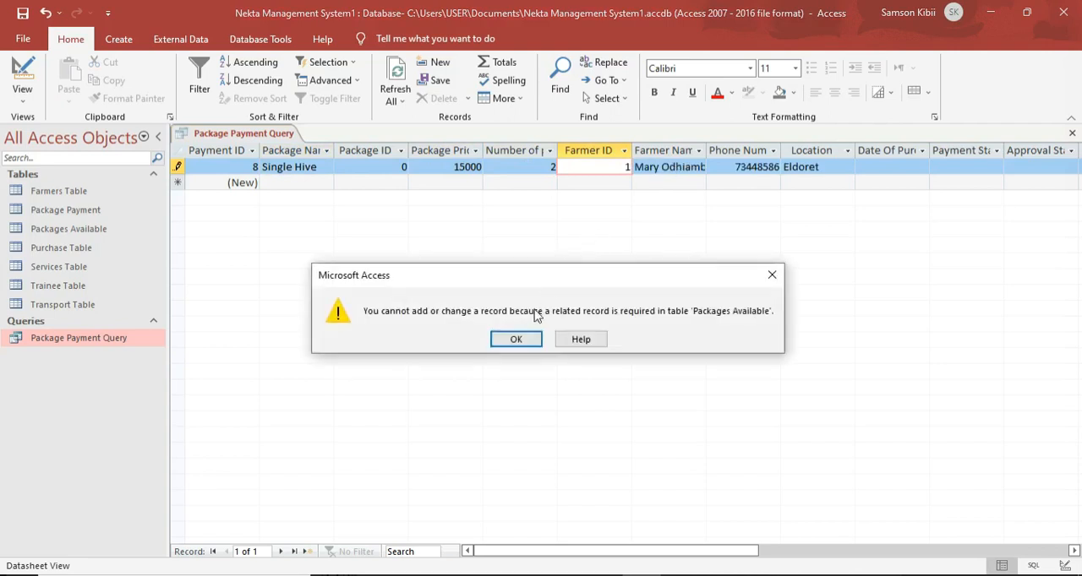
click(514, 340)
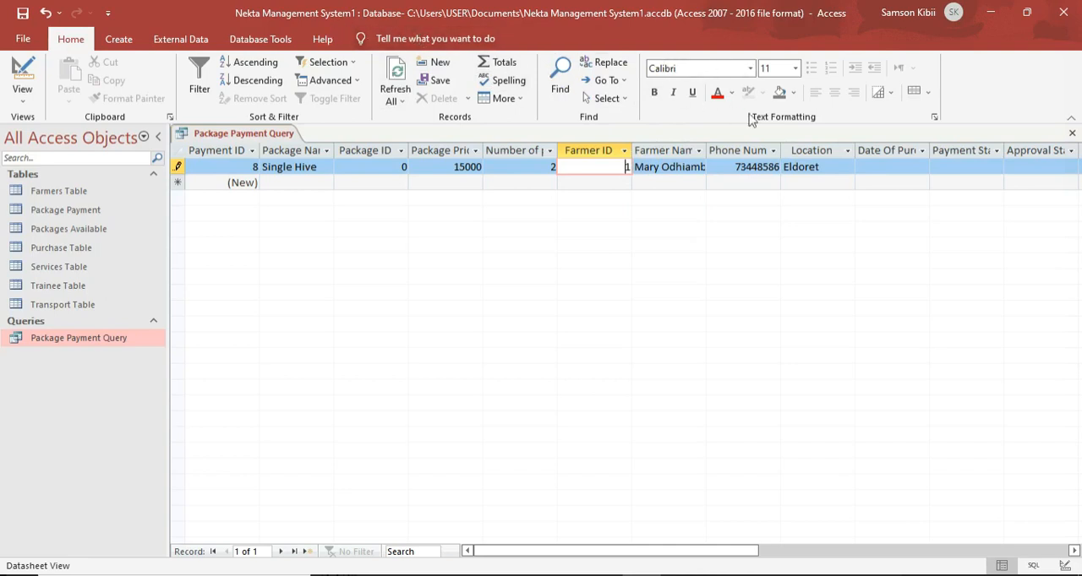
Set the payment record's date of purchase to 02/06/2022.
click(884, 166)
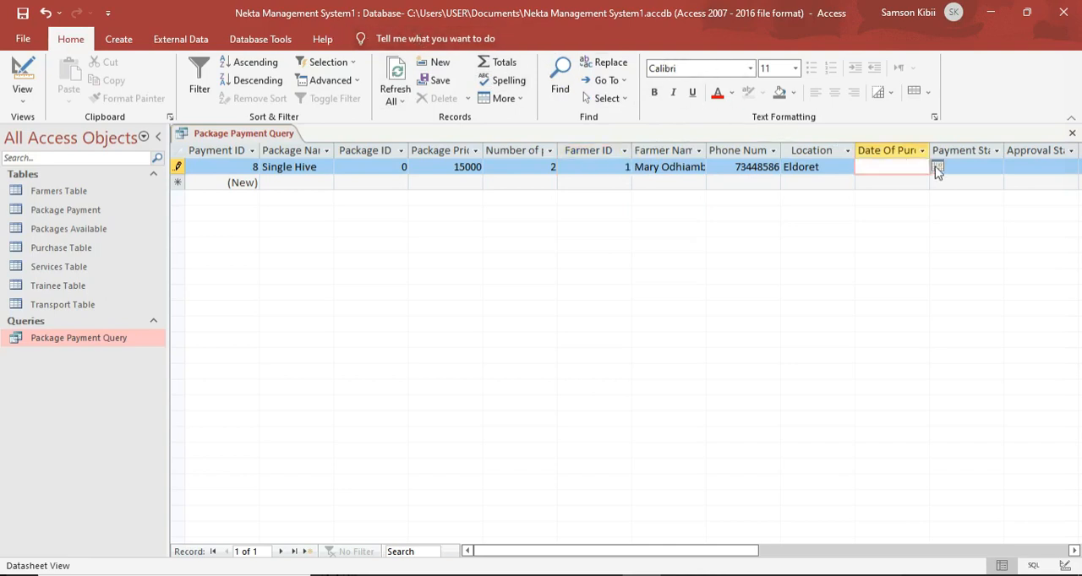
click(937, 166)
click(892, 213)
click(990, 167)
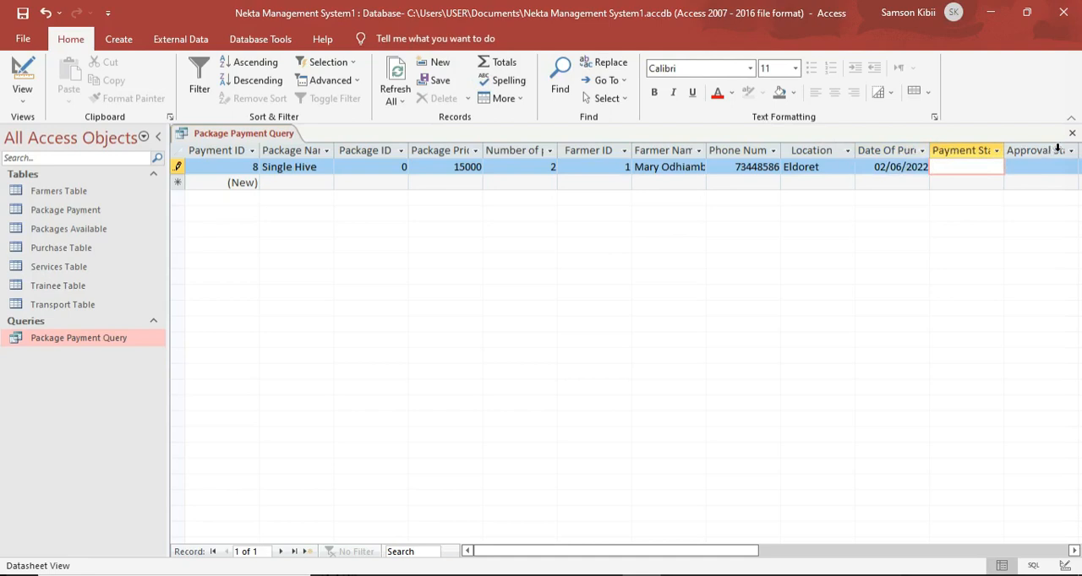
Check the payment record's calculated Total Cost and try to move on to a new record.
click(1074, 551)
click(1074, 551)
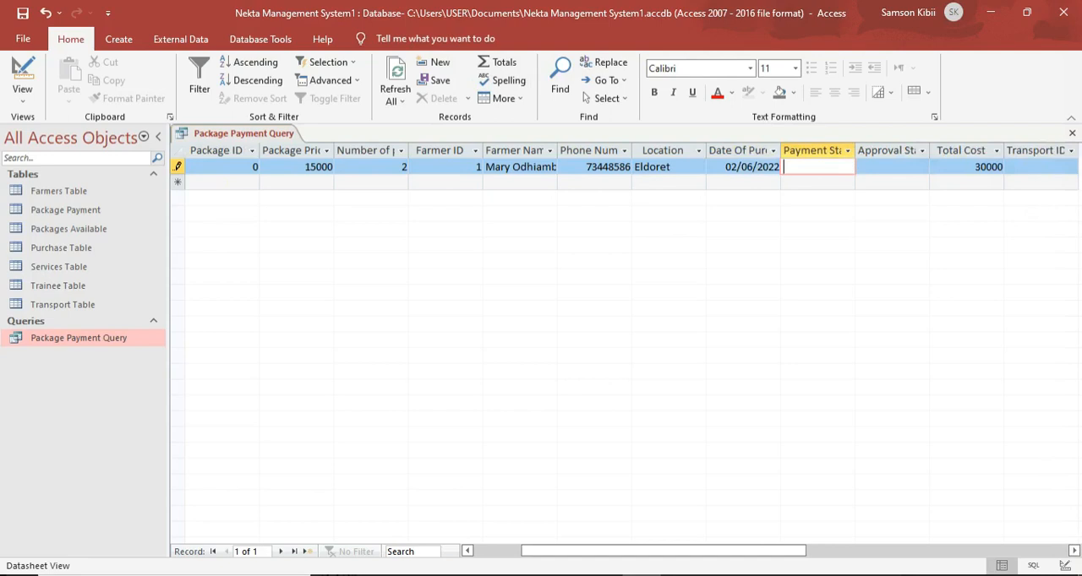
click(1073, 551)
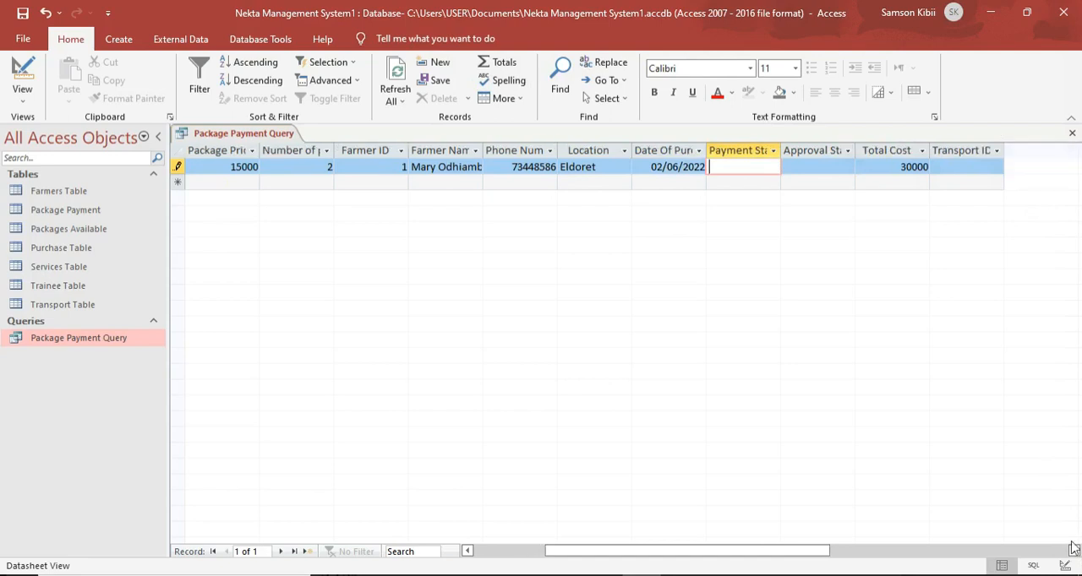
click(219, 181)
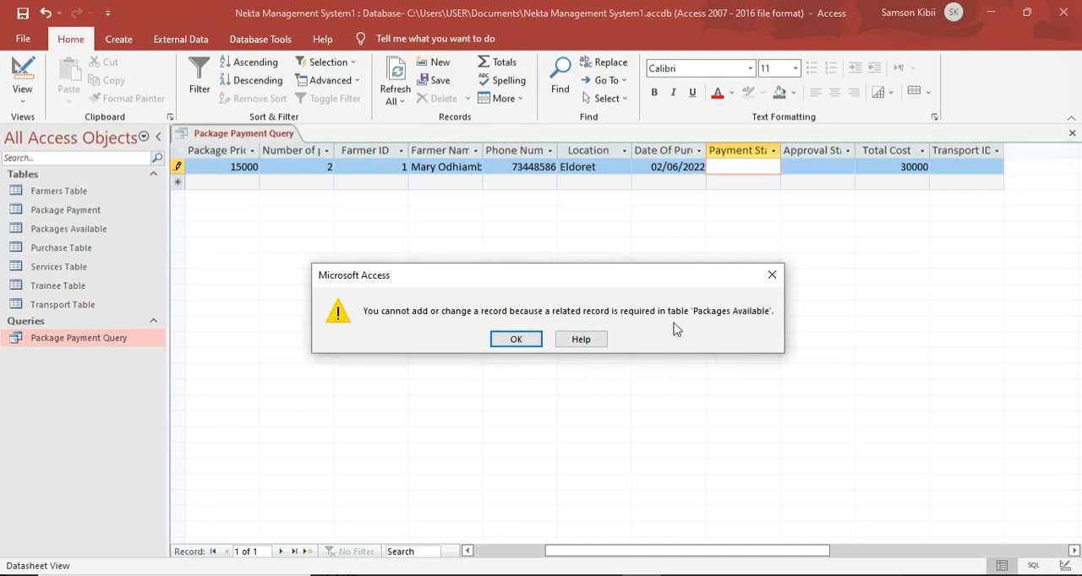
click(506, 342)
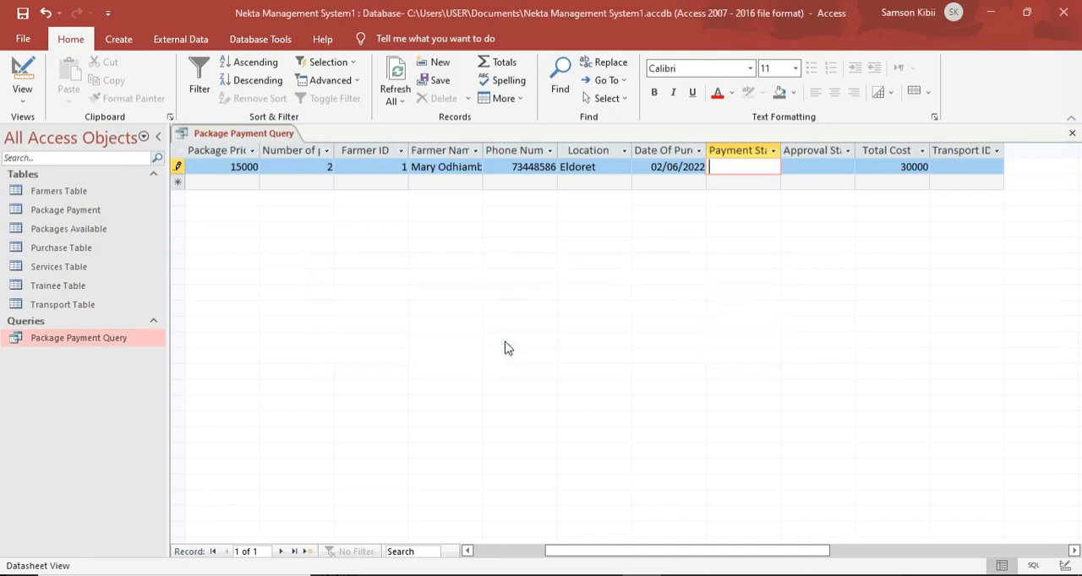
Open the Packages Available table and add a record with the package name Single Hive.
double_click(137, 235)
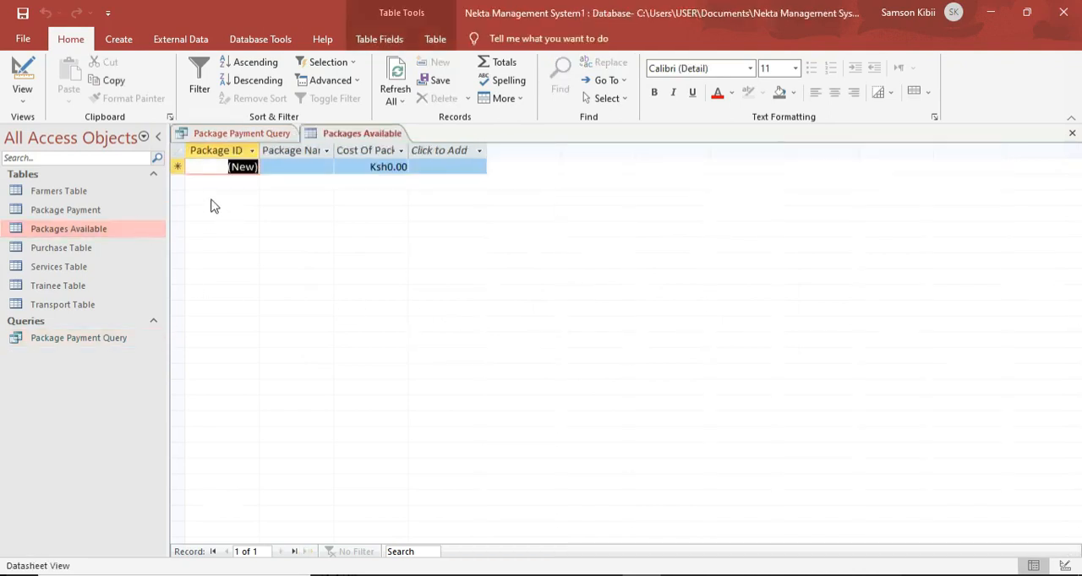
click(282, 169)
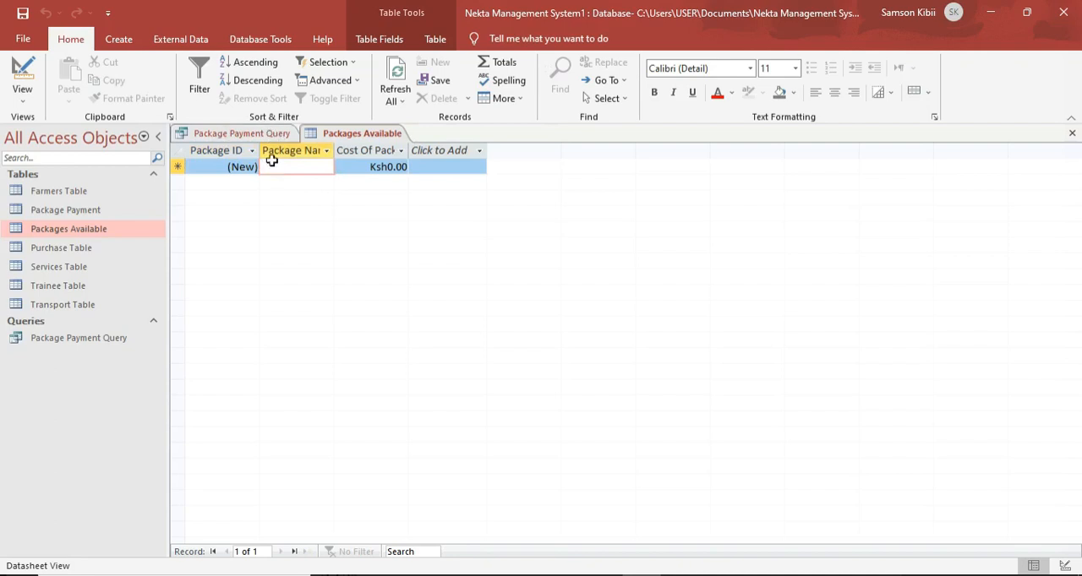
text(Single hive)
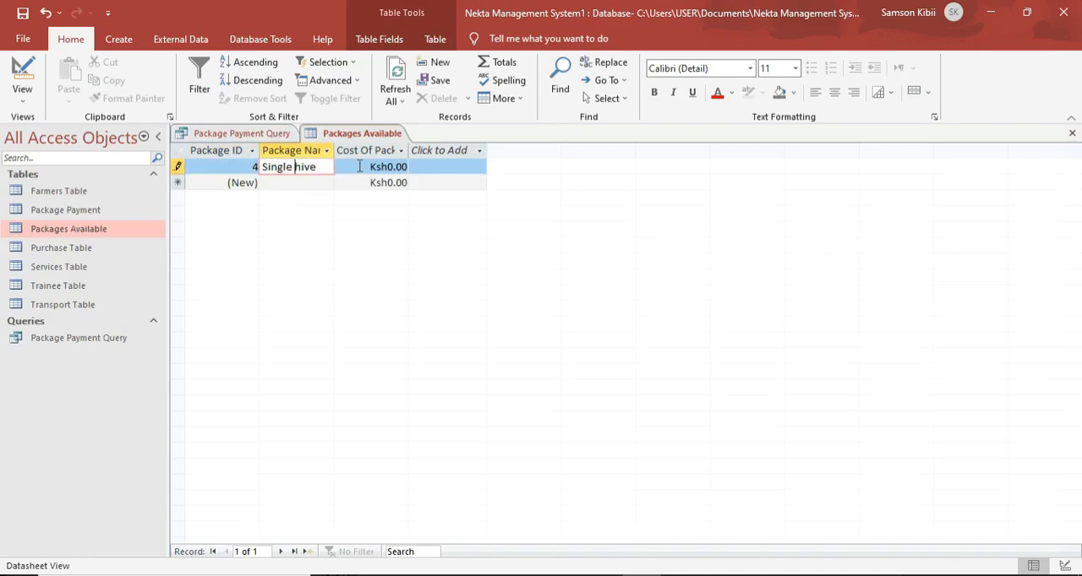
key(BackSpace)
key(Caps_Lock)
text(H)
key(Down)
key(Up)
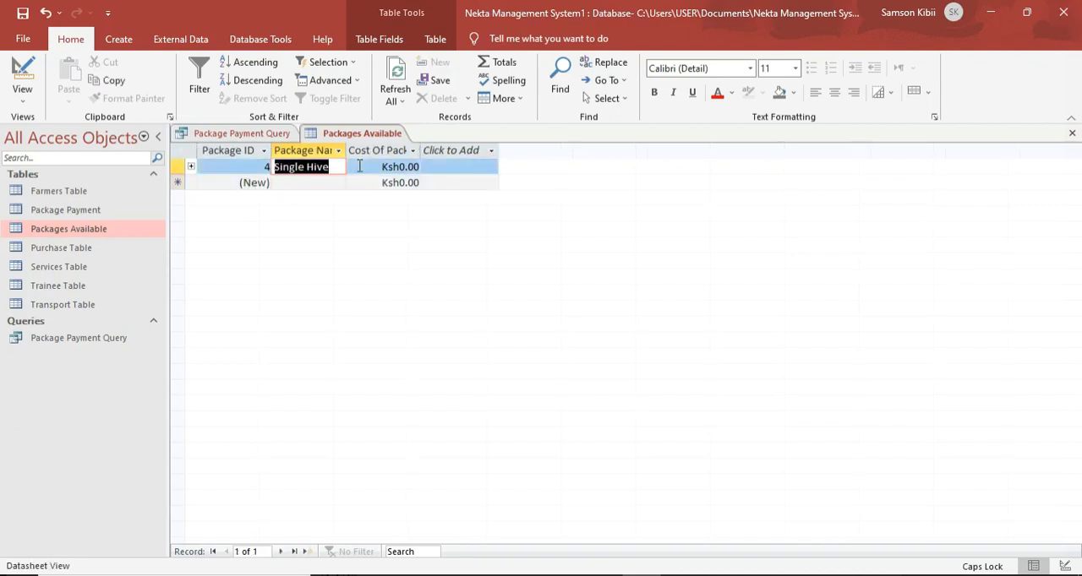
key(Down)
key(Caps_Lock)
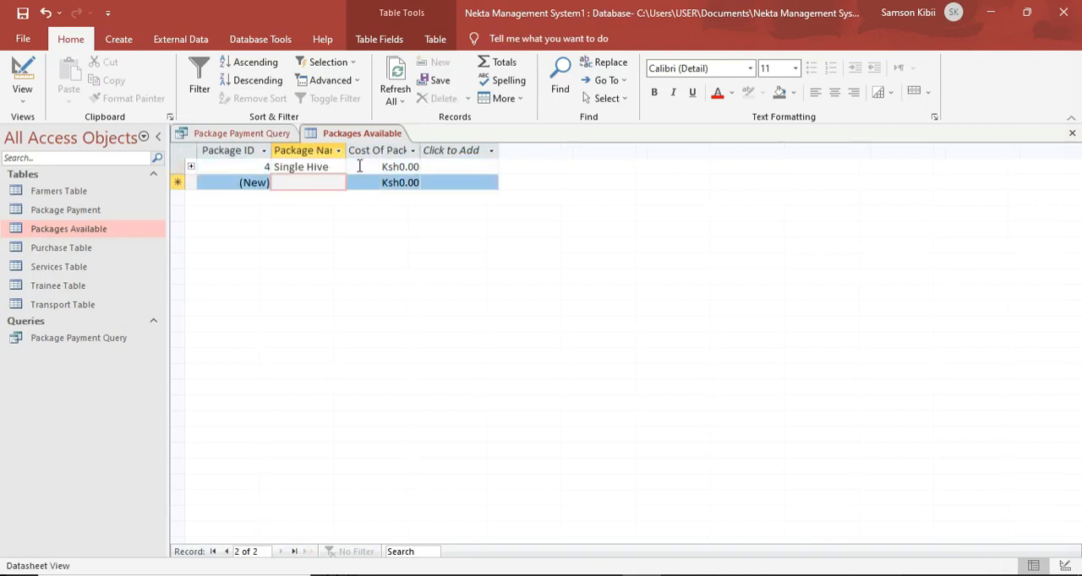
Add a second package record named Mini Package to the Packages Available table.
key(Caps_Lock)
text(M)
key(Caps_Lock)
text(ini)
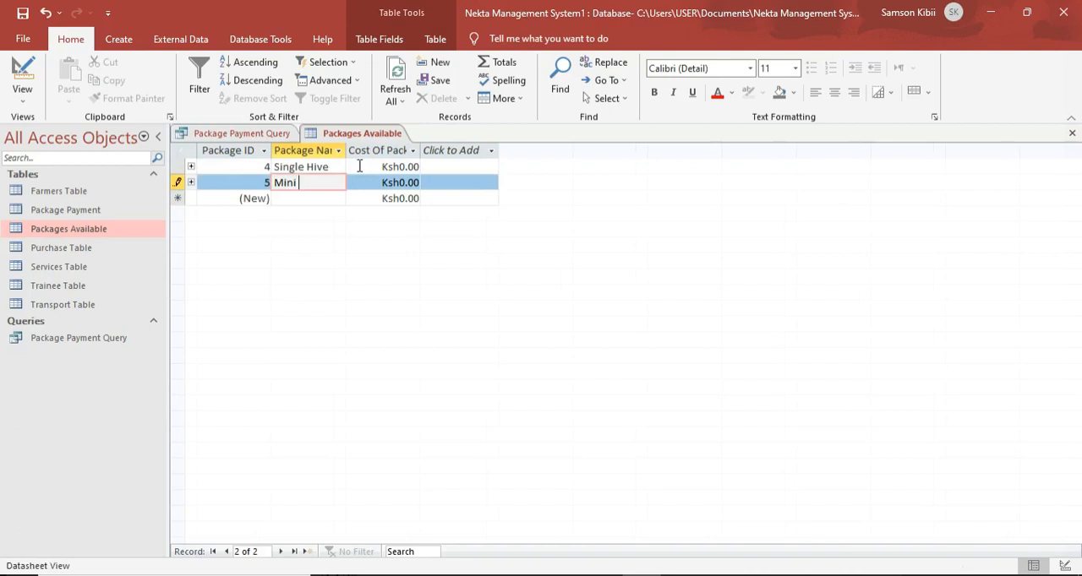
key(Caps_Lock)
text(P)
key(Caps_Lock)
text(ackage)
key(Down)
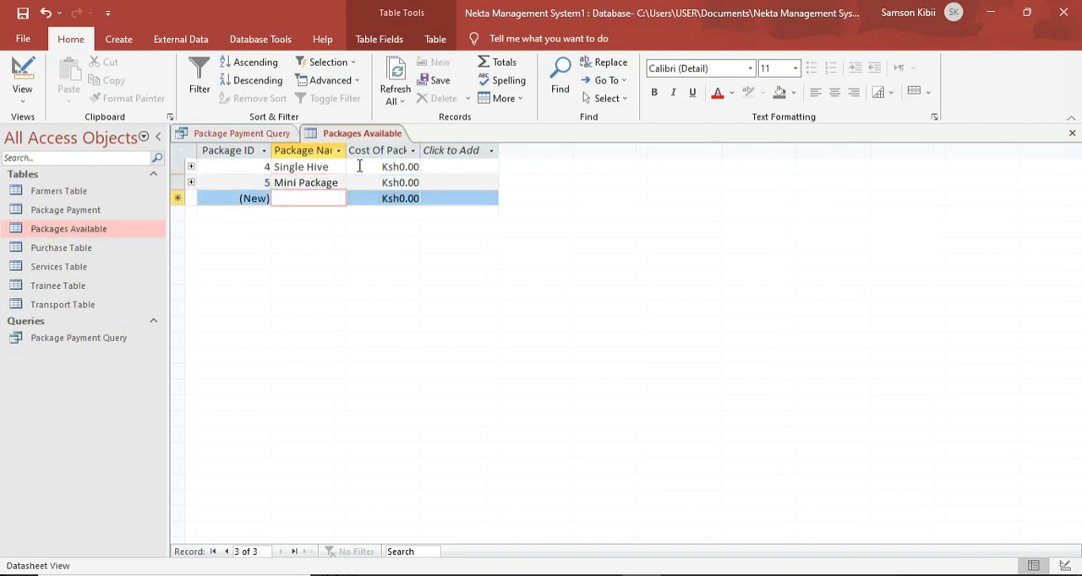
Add a third package record named Full Package to the Packages Available table.
key(Caps_Lock)
text(F)
key(Caps_Lock)
text(ull)
key(Caps_Lock)
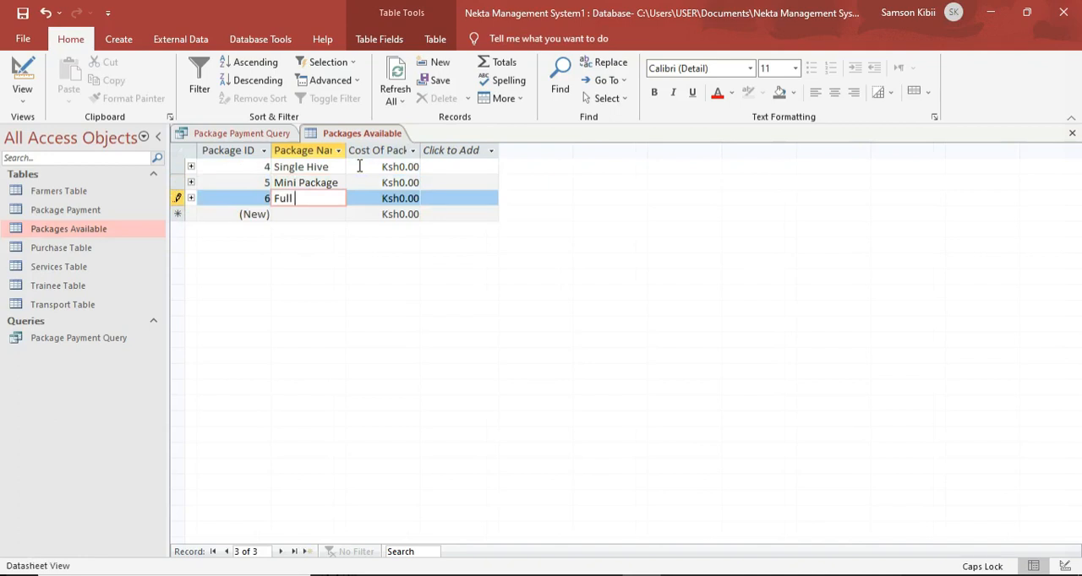
text(P)
key(Caps_Lock)
Set the package costs to 15,000 for Single Hive, 120,000 for Mini Package and 190,000 for Full Package.
click(403, 166)
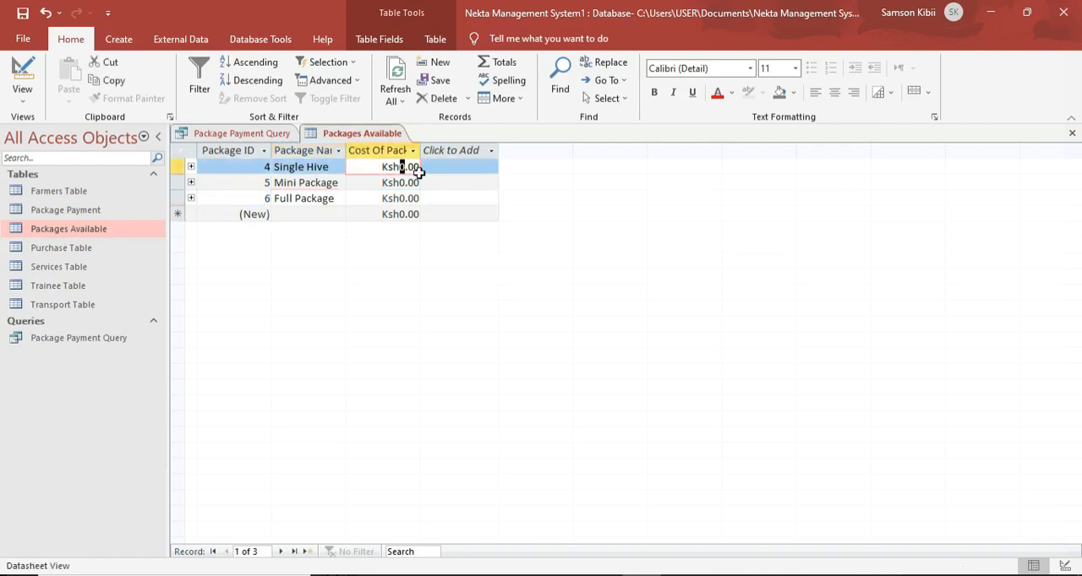
text(150000)
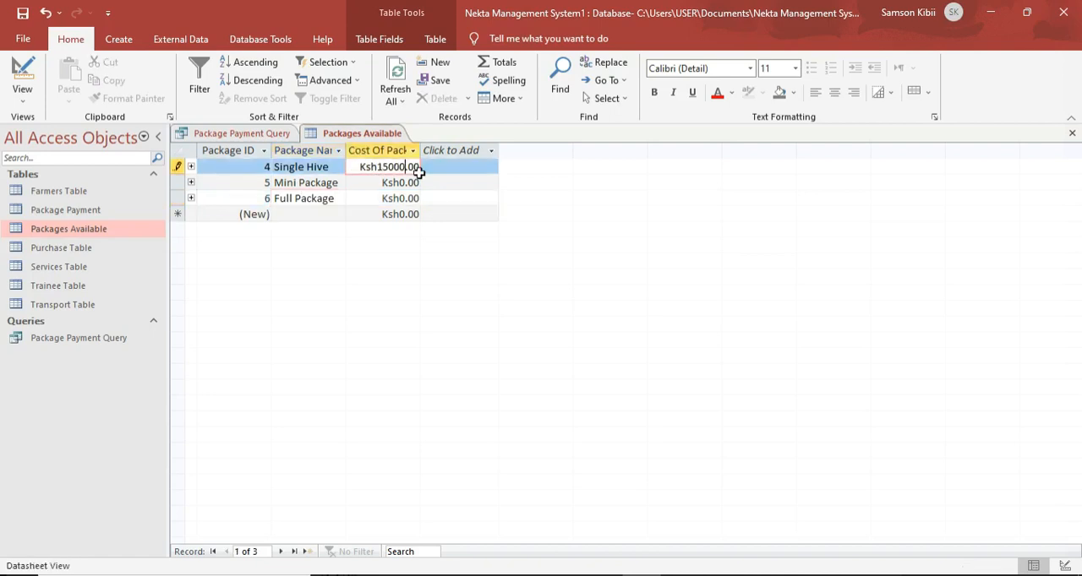
key(BackSpace)
key(Down)
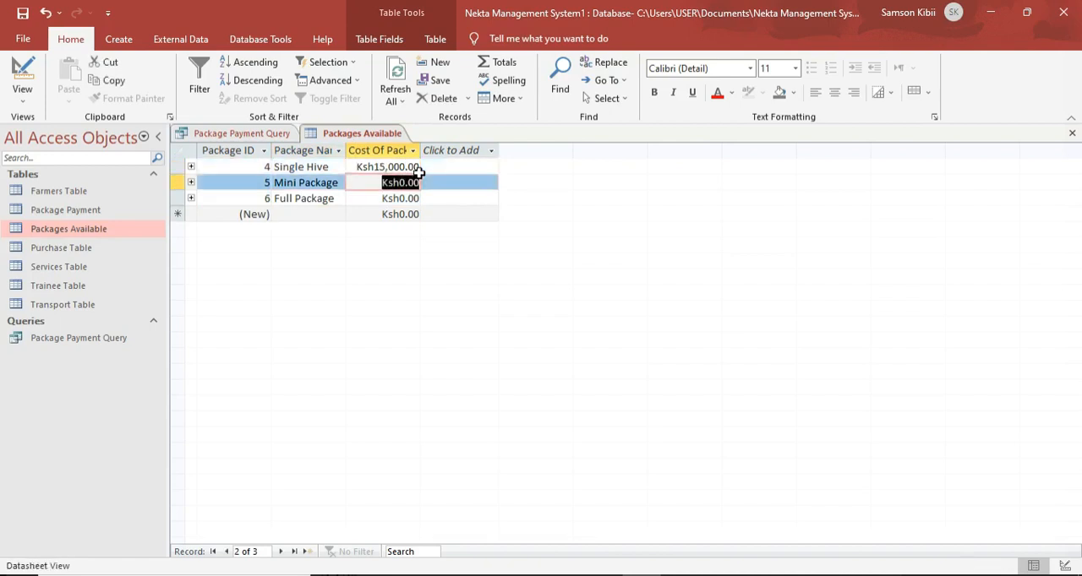
text(120000)
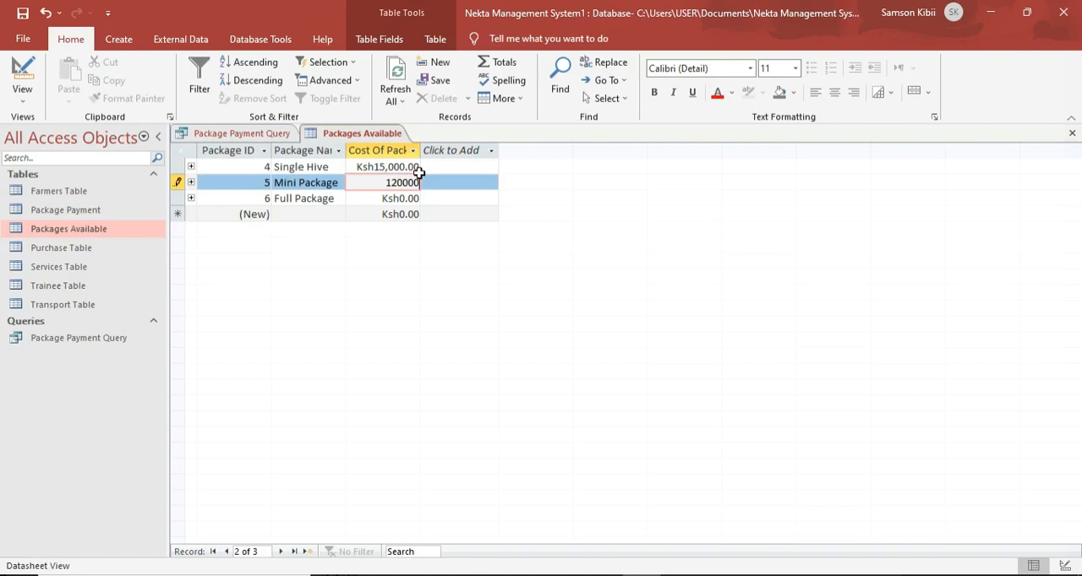
key(Down)
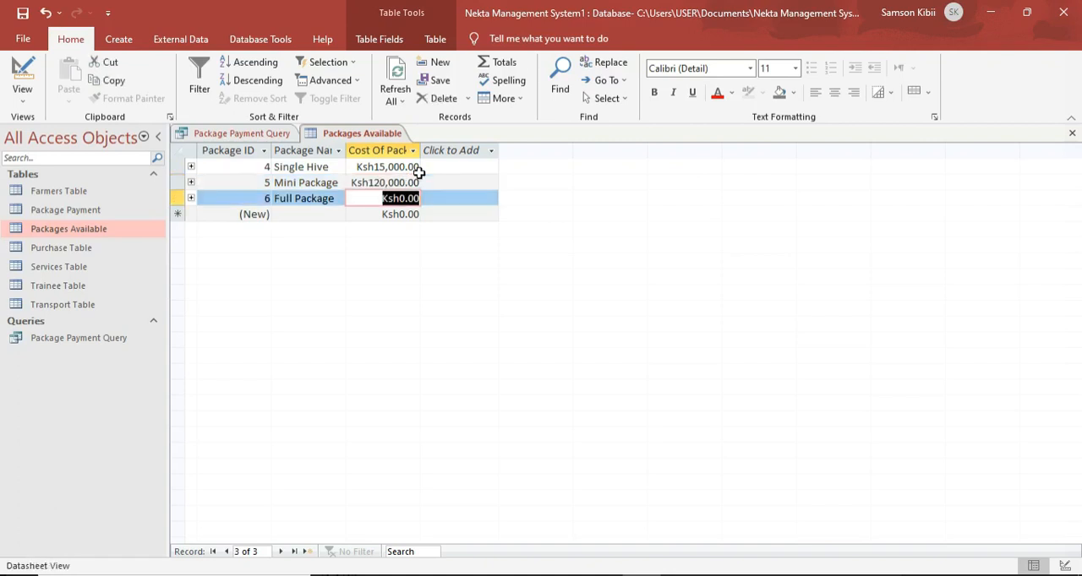
text(190000)
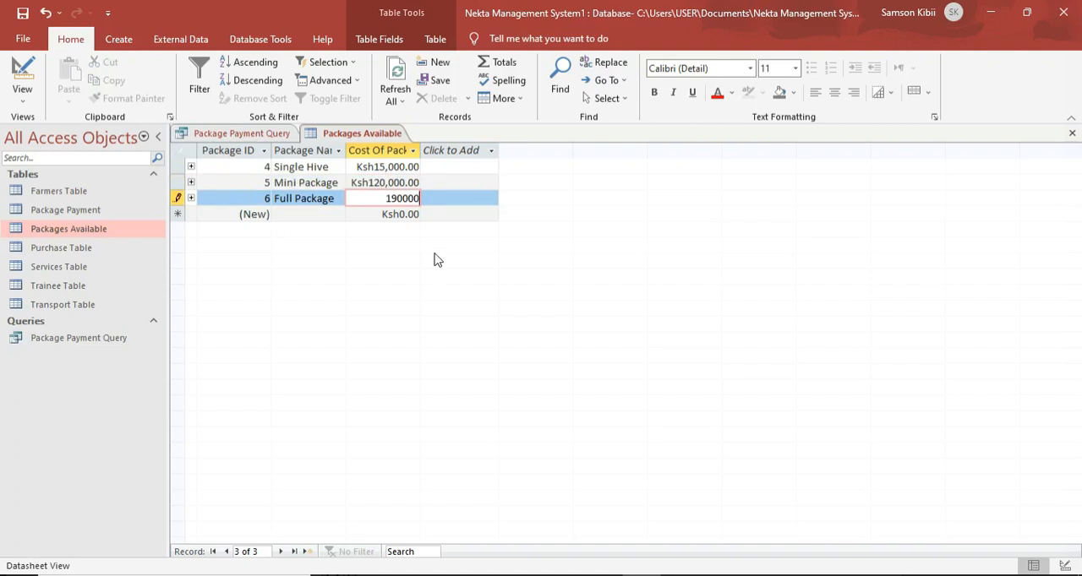
Save and close the Packages Available table, and try to move on to a new record in the payment query.
right_click(374, 134)
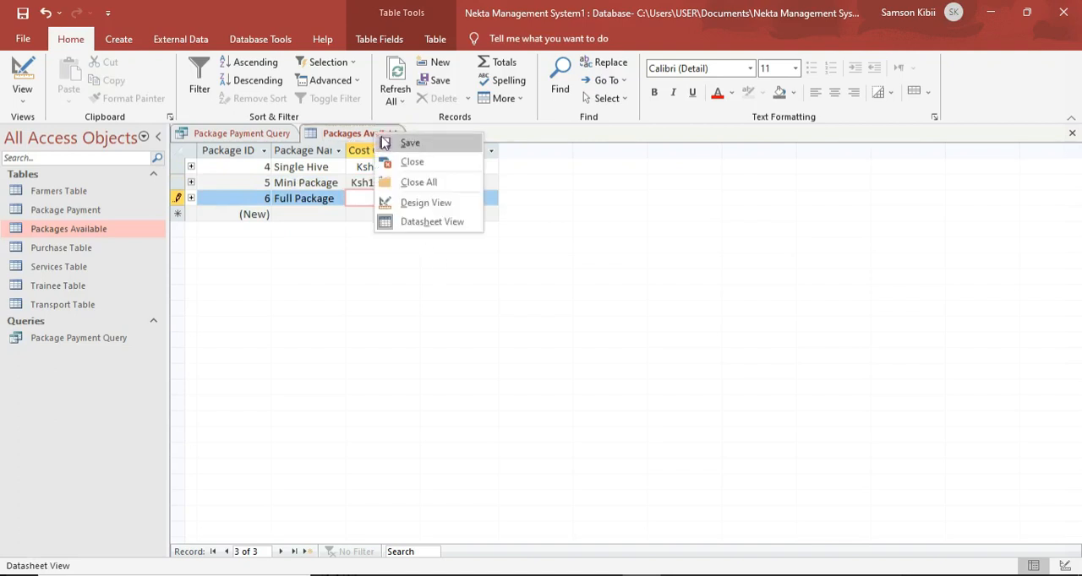
click(386, 142)
right_click(384, 138)
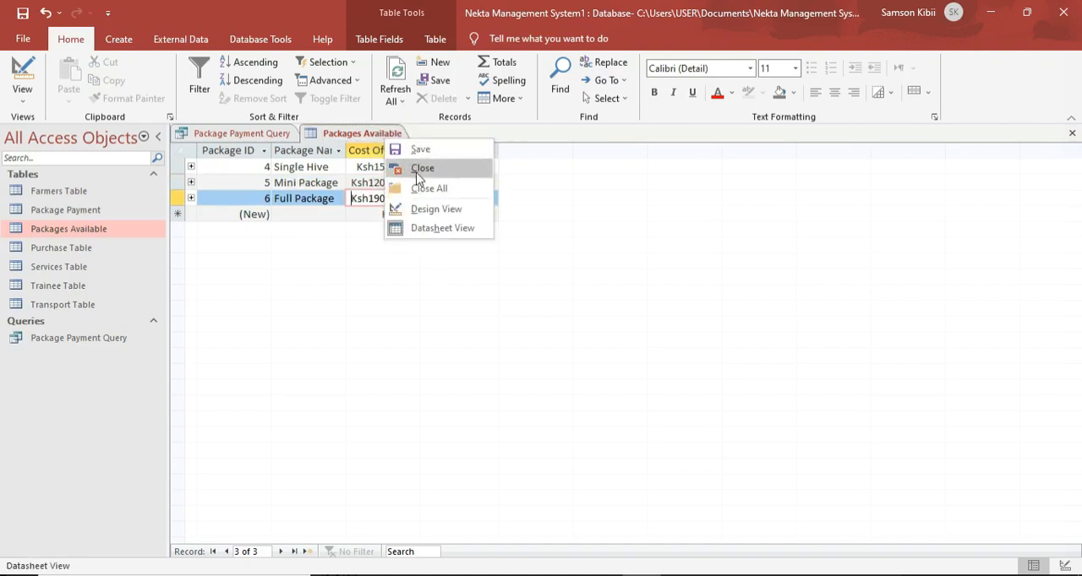
click(420, 169)
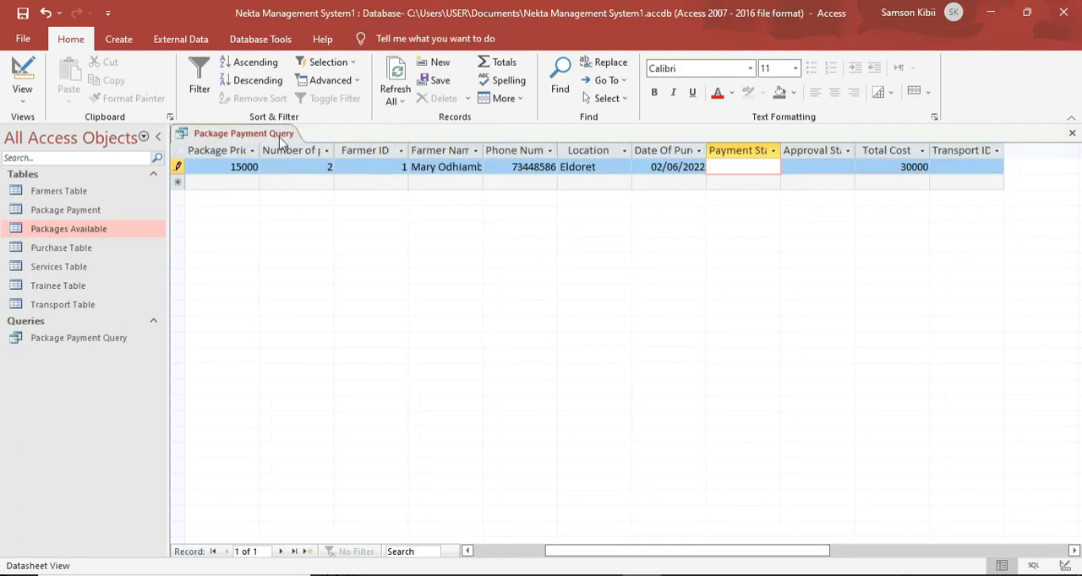
click(246, 182)
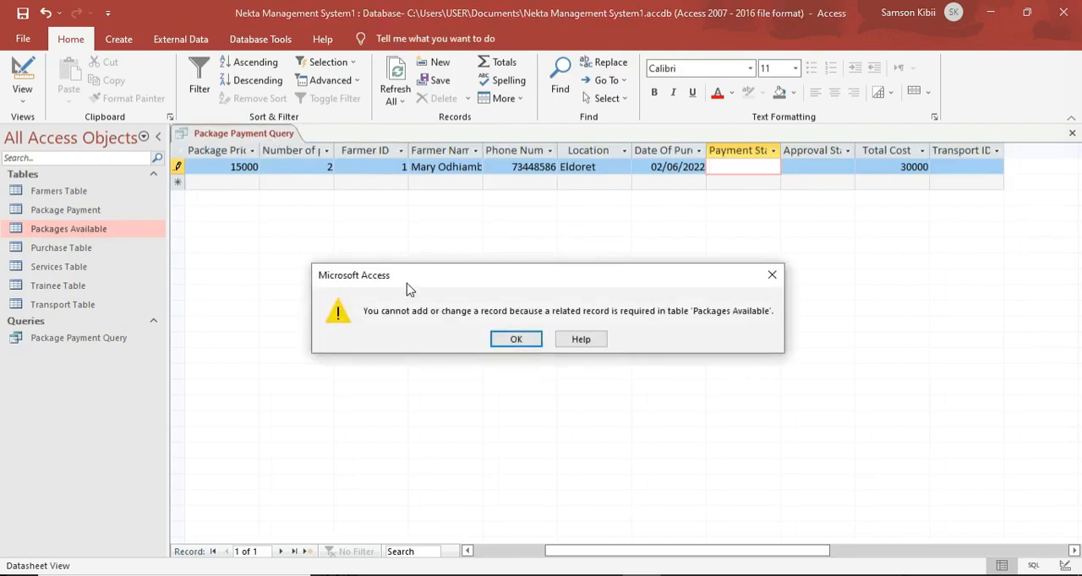
click(515, 338)
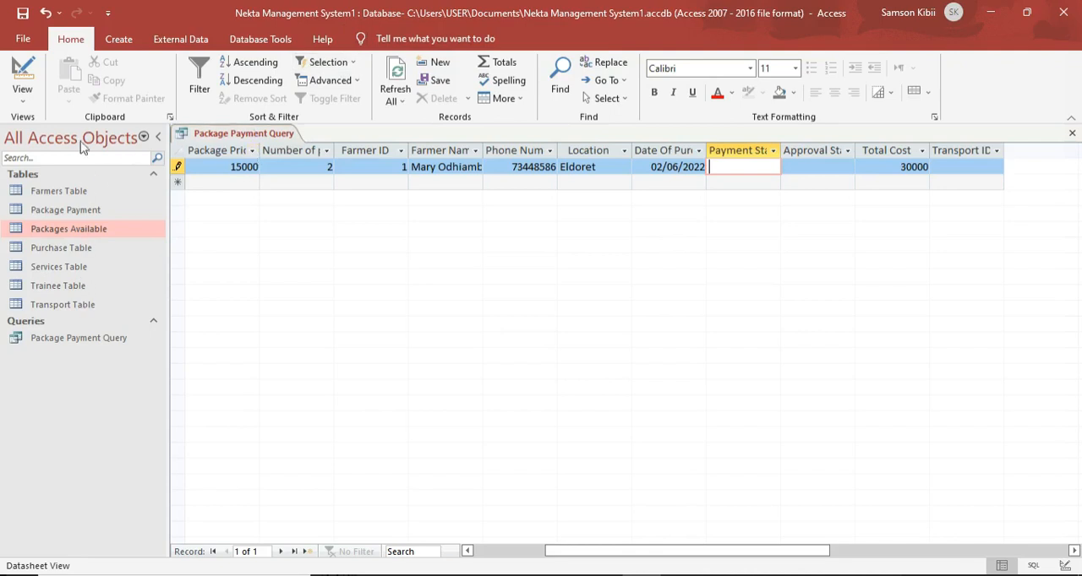
Open the Package Payment table and close the Package Payment Query, discarding its unsaved record.
double_click(69, 212)
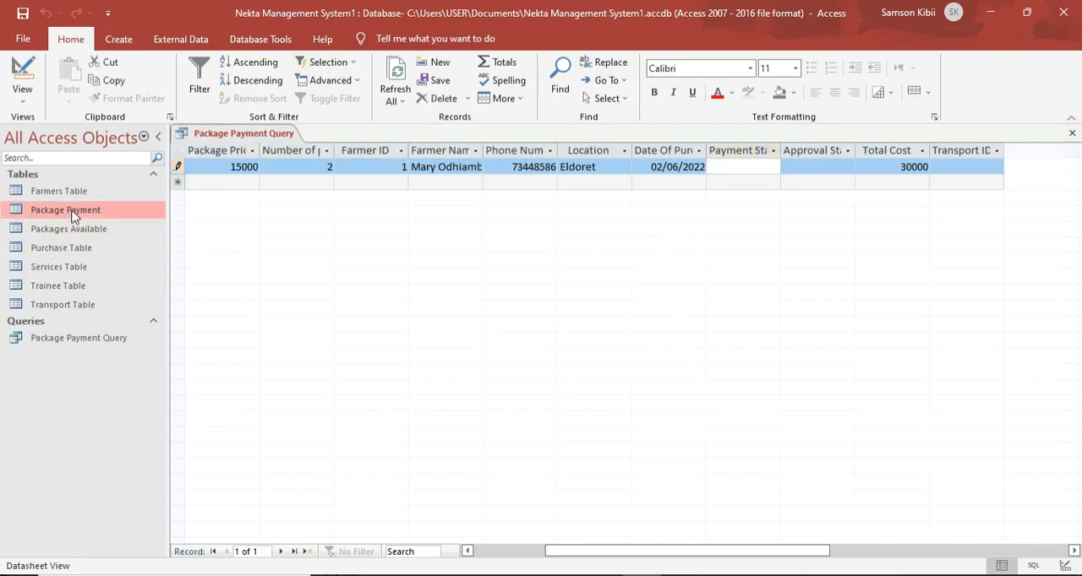
click(259, 136)
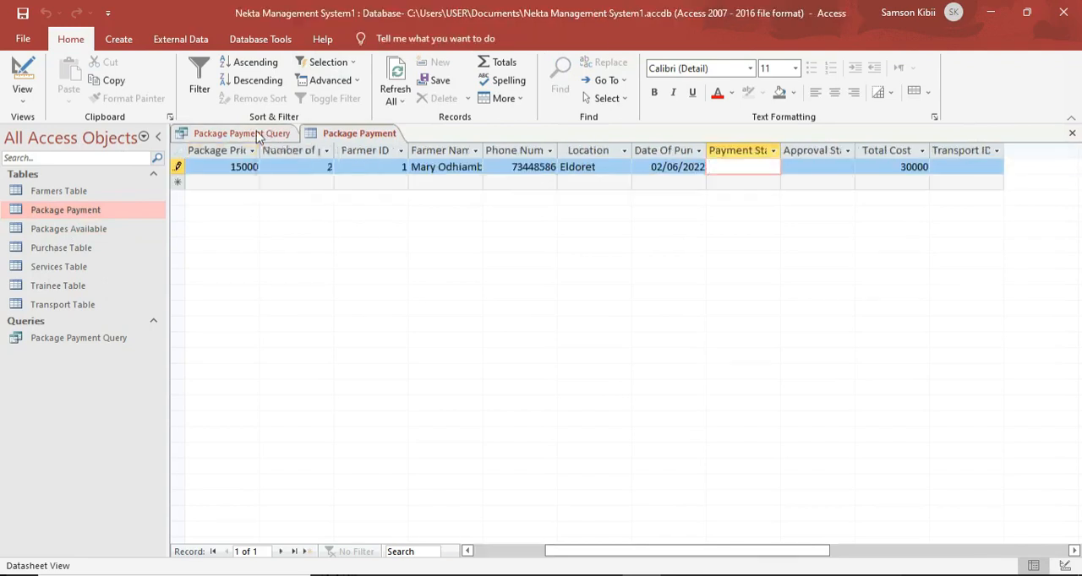
right_click(258, 135)
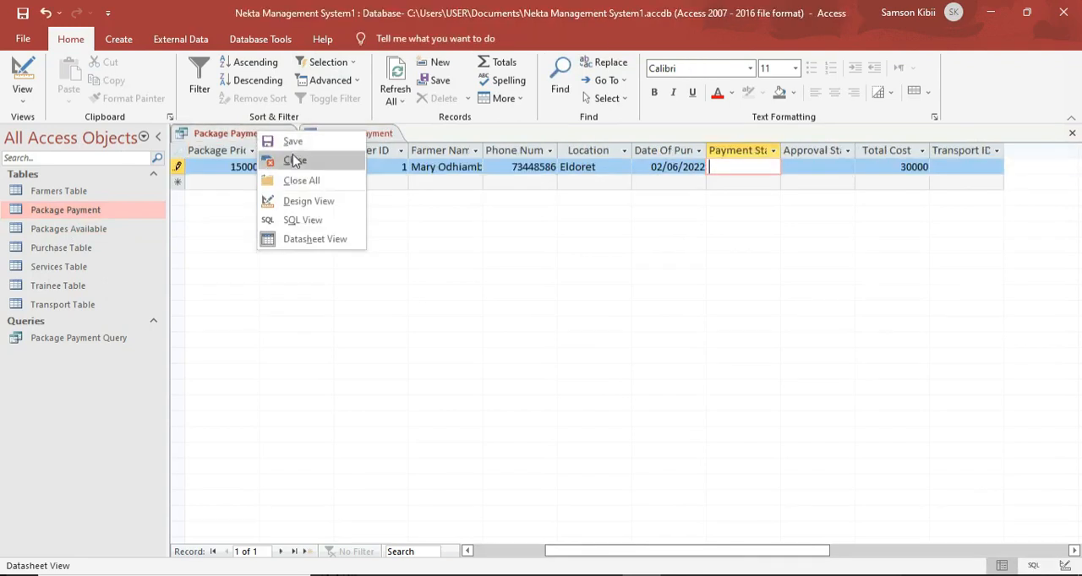
click(294, 161)
click(529, 347)
click(515, 354)
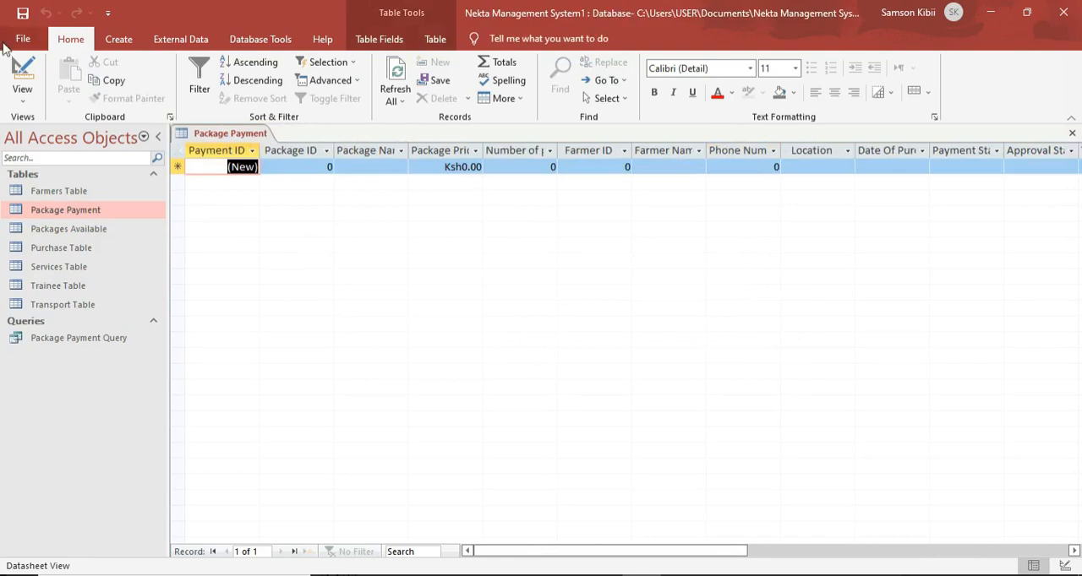
In the Package Payment table's design, clear the Default Value of the Package ID field.
click(19, 76)
scroll(301, 271, down, 2)
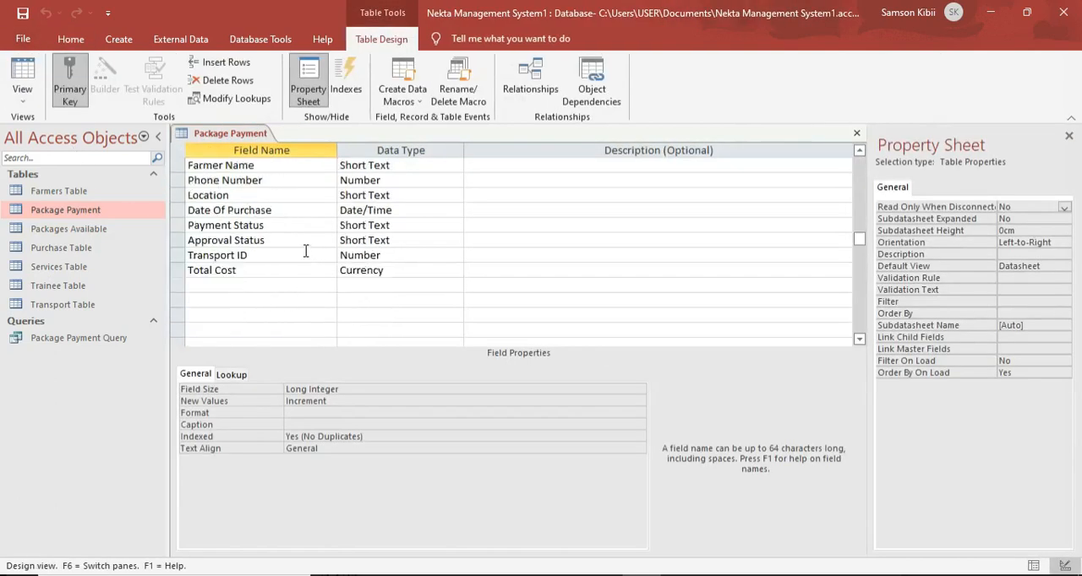
scroll(250, 234, up, 1)
scroll(231, 203, up, 1)
click(221, 180)
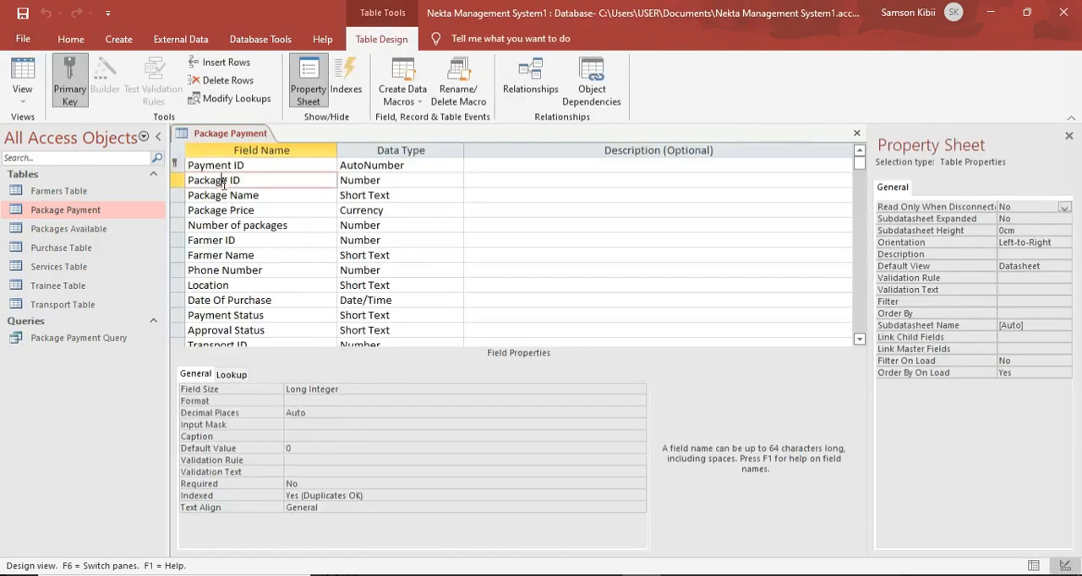
click(295, 448)
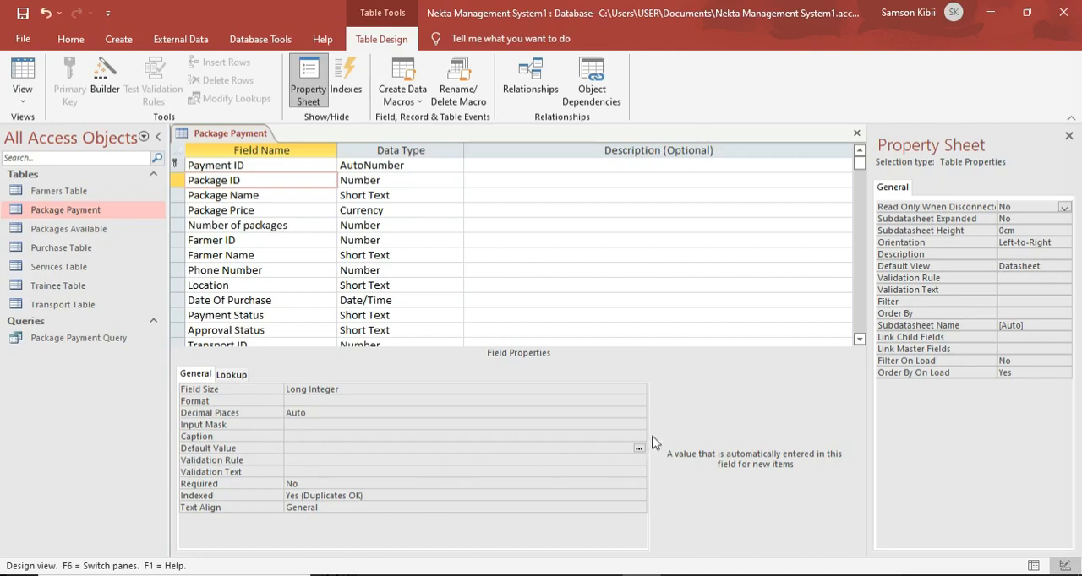
Save the Package Payment table's design and close the table.
right_click(252, 136)
click(281, 151)
right_click(265, 135)
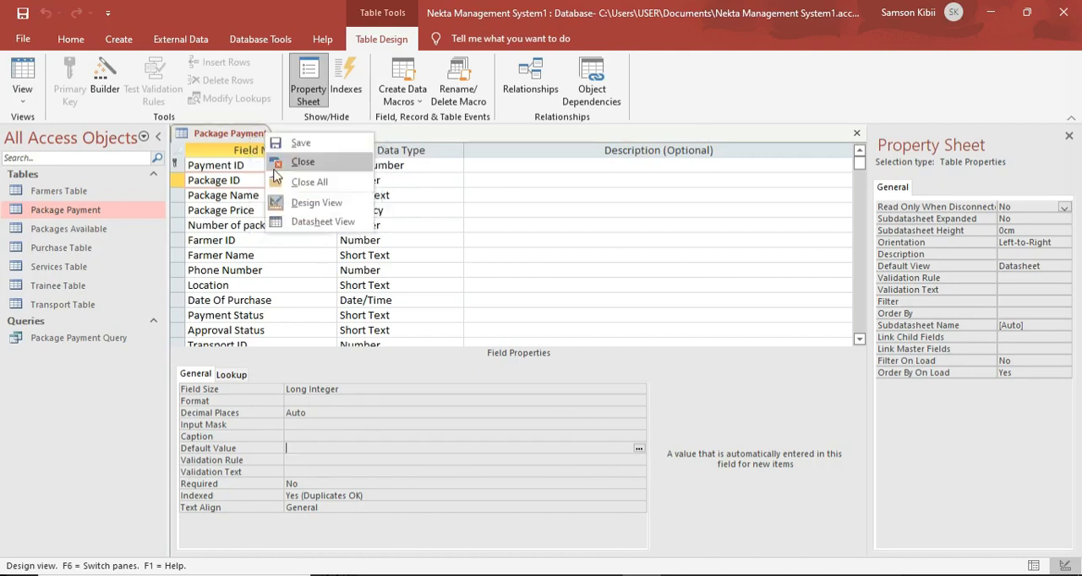
click(300, 162)
Open the Package Payment Query and start a payment record with the package name Single Hive.
double_click(67, 338)
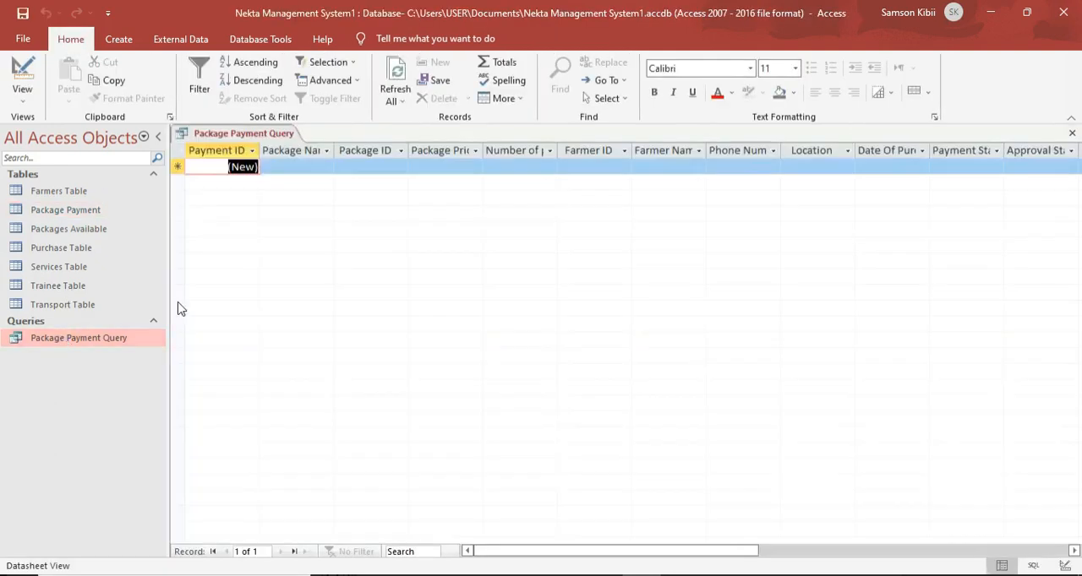
click(307, 169)
click(326, 168)
click(292, 181)
click(398, 169)
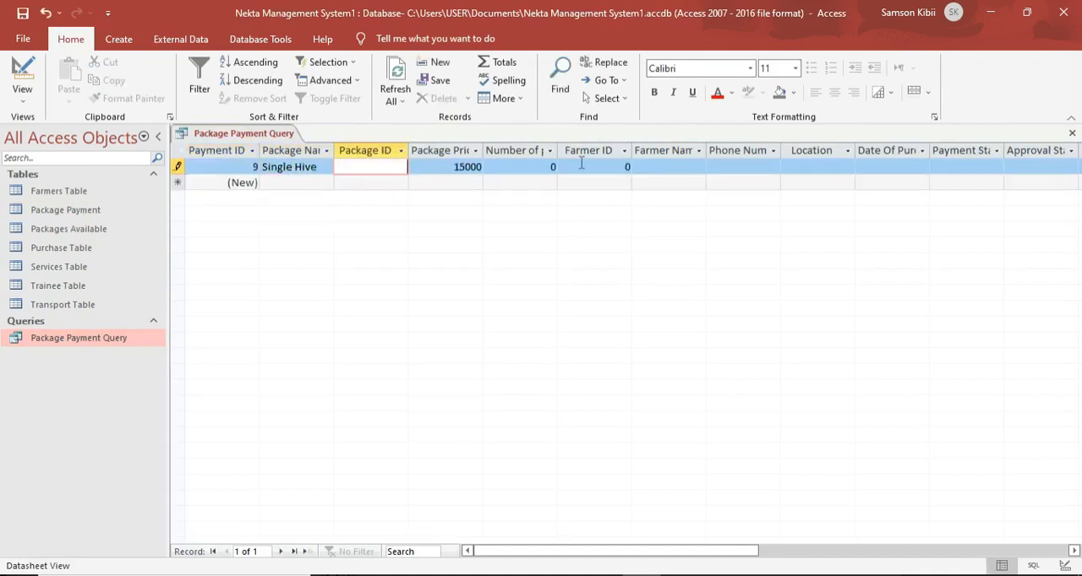
Set the Single Hive payment record's number of packages to 2 and its Farmer ID to 1.
click(542, 167)
key(BackSpace)
text(2)
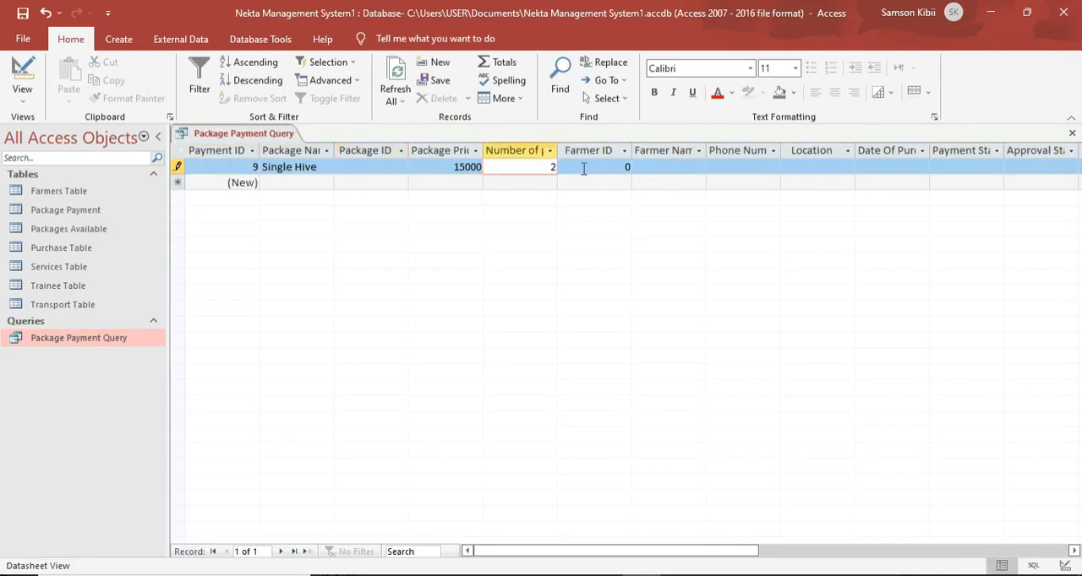
click(622, 167)
key(BackSpace)
text(1)
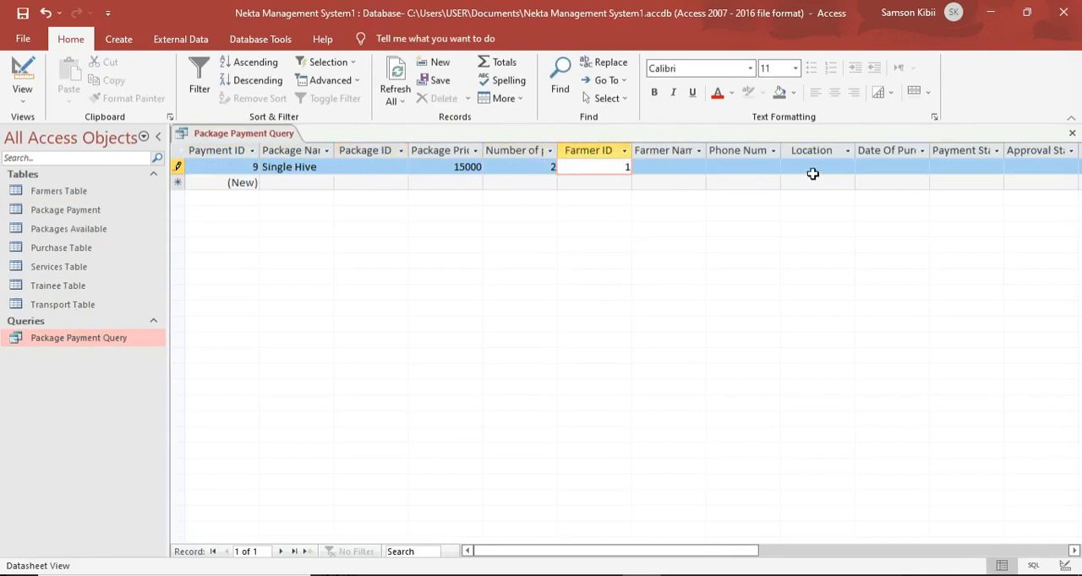
Set the Single Hive record's Date Of Purchase to 02/06/2022 and check its calculated Total Cost.
click(848, 167)
click(862, 167)
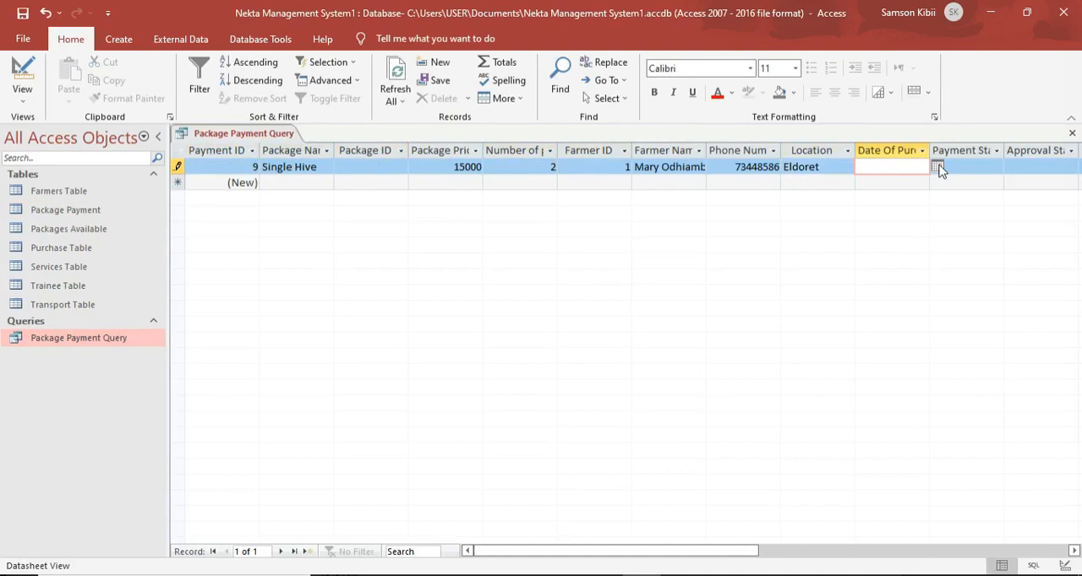
click(937, 166)
click(892, 214)
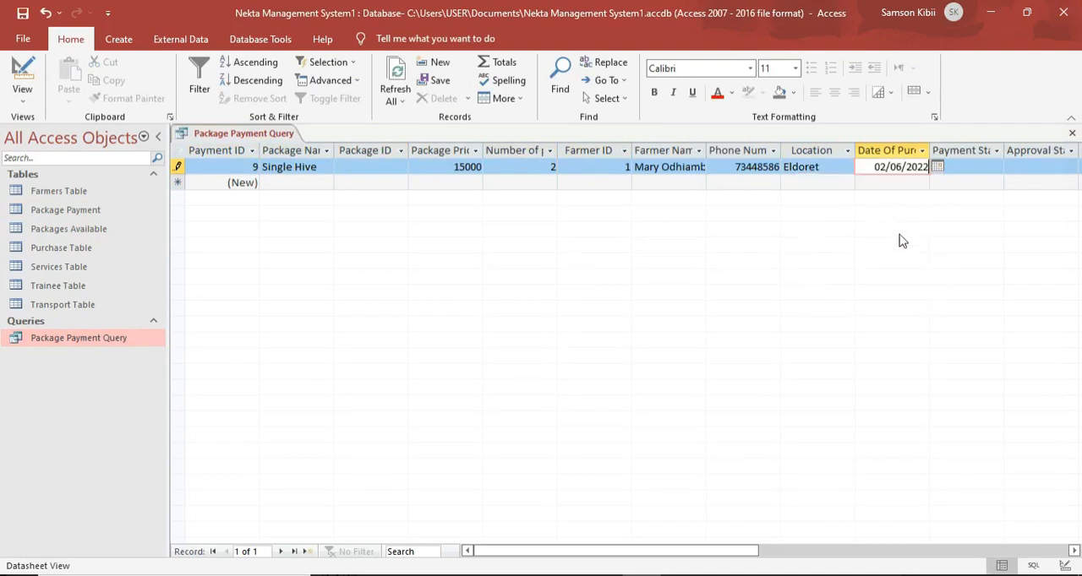
click(983, 167)
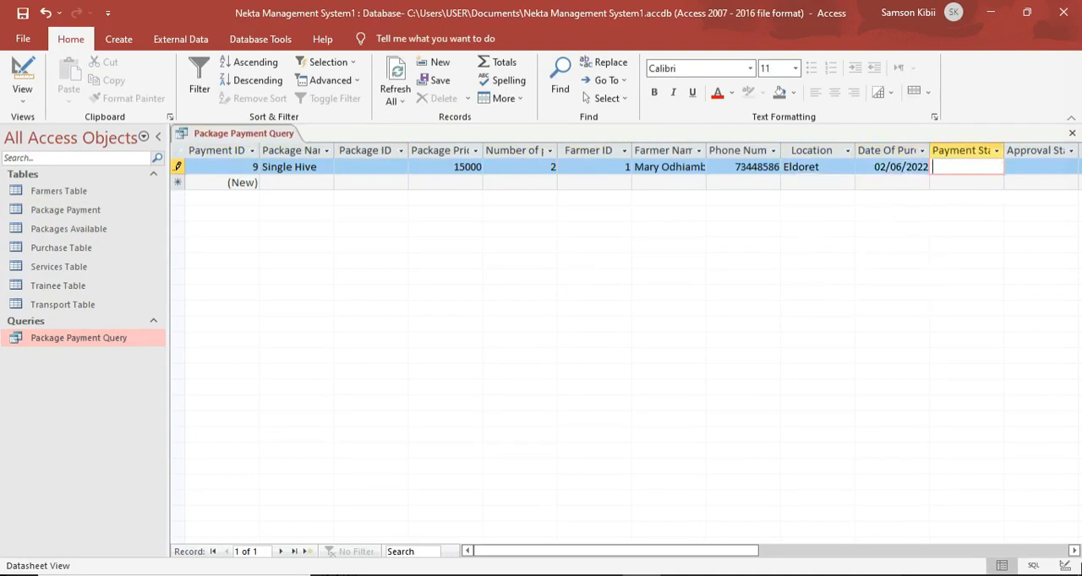
scroll(625, 254, right, 2)
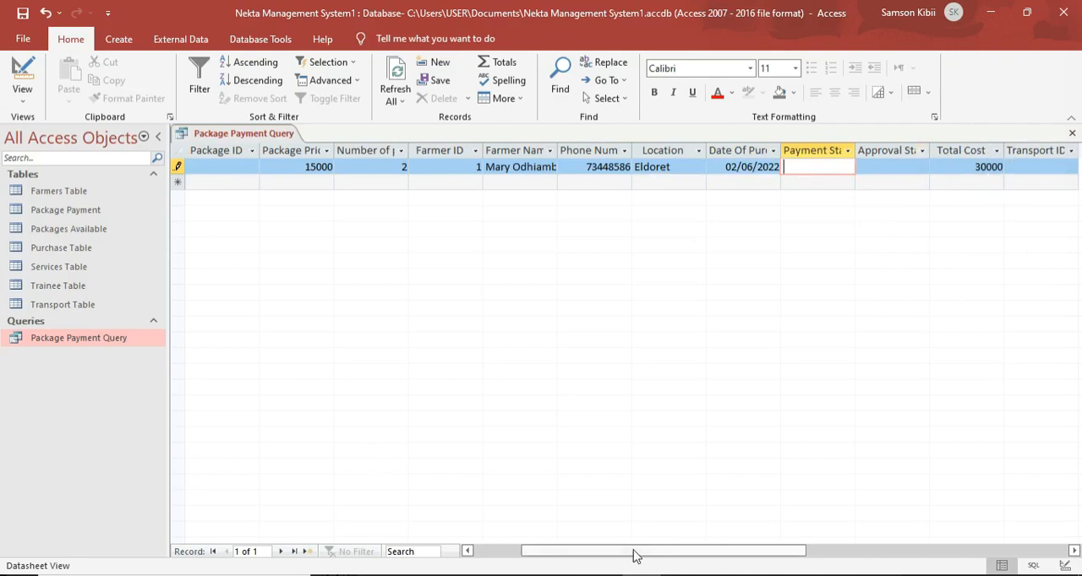
drag(635, 555, 397, 521)
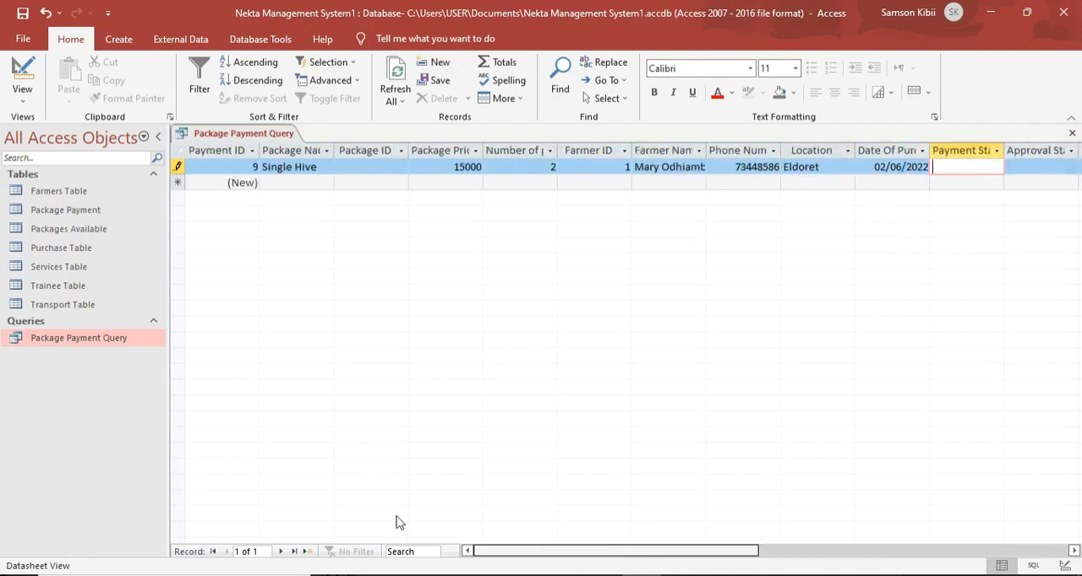
Start a second payment record with the package name Mini Package and check its Total Cost.
click(267, 183)
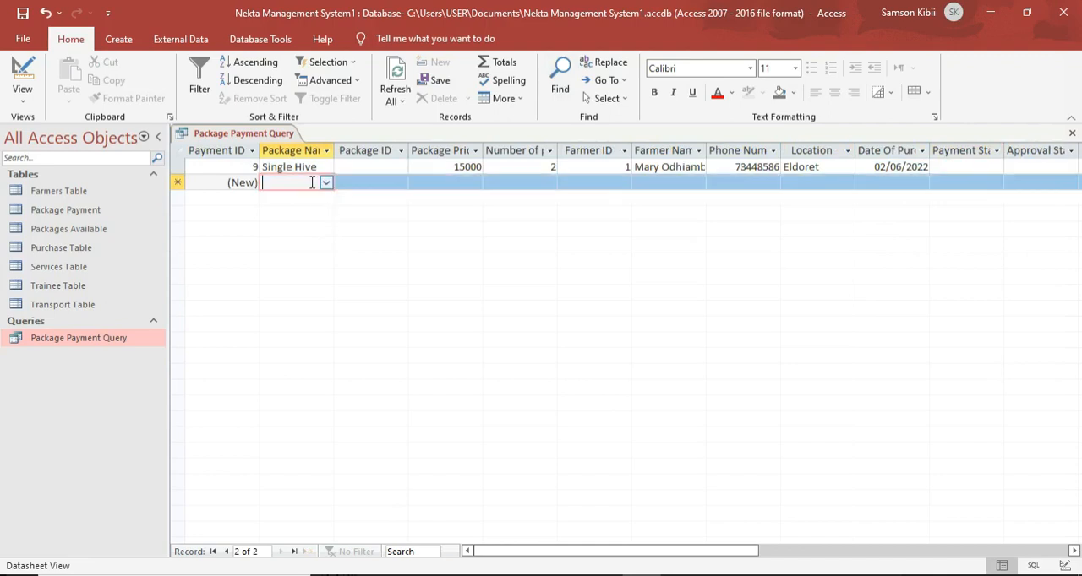
click(326, 183)
click(329, 212)
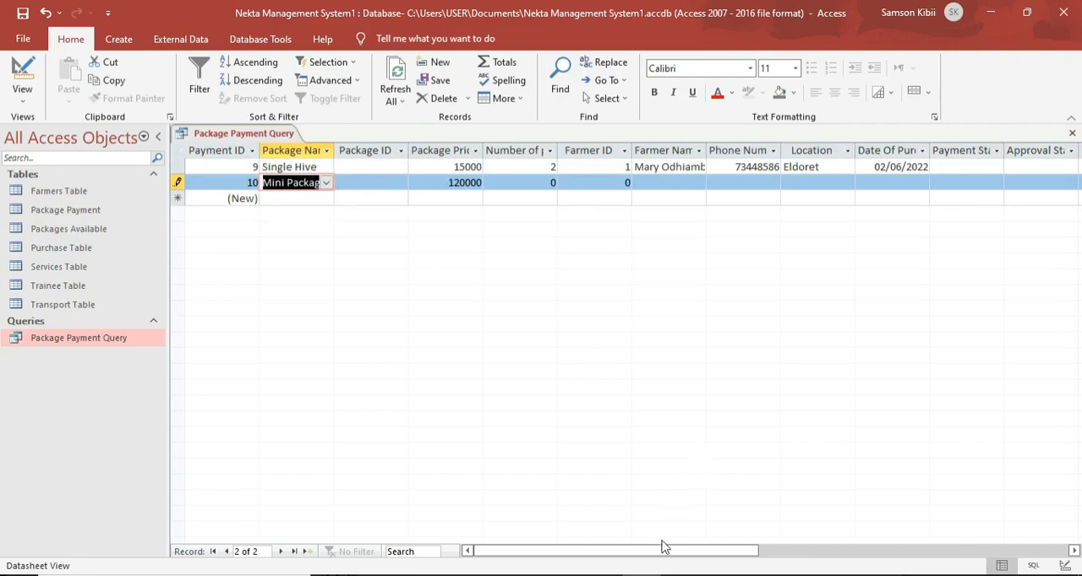
drag(665, 551, 693, 553)
drag(723, 554, 769, 552)
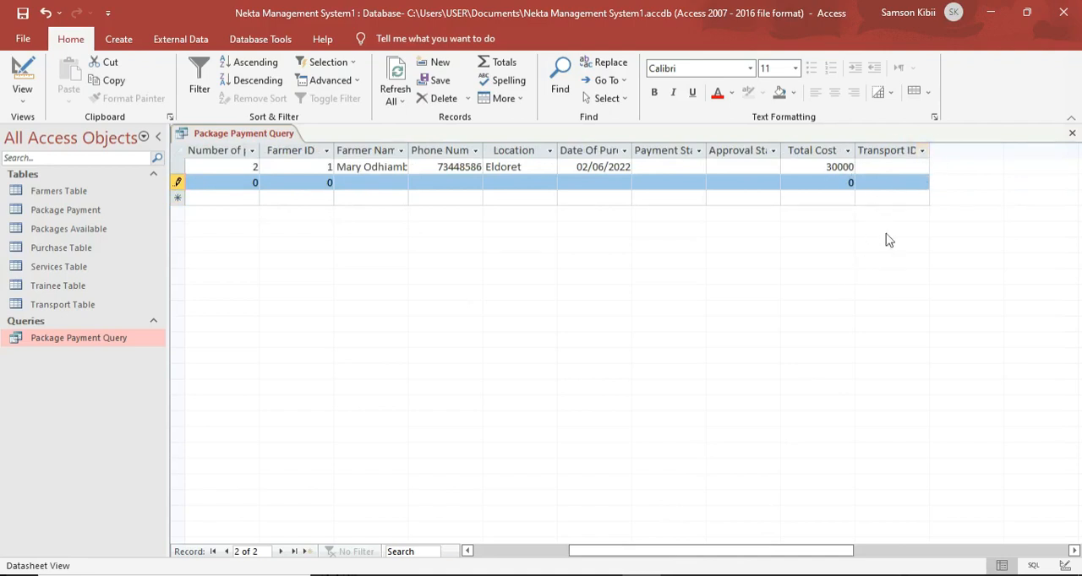
drag(737, 553, 633, 555)
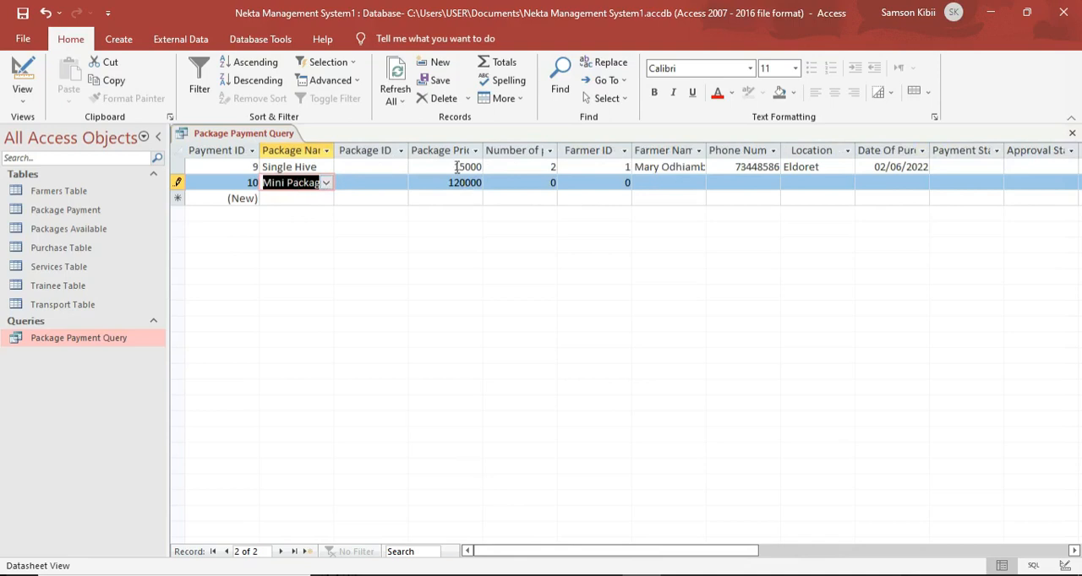
Set the Mini Package payment record's number of packages to 1 and its Farmer ID to 2.
click(553, 183)
text(1)
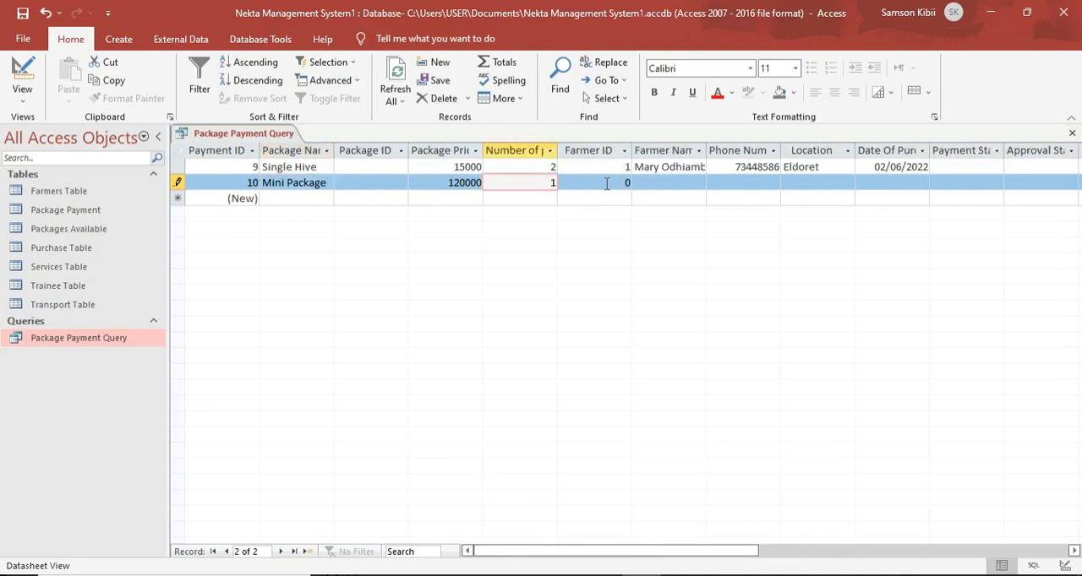
click(627, 182)
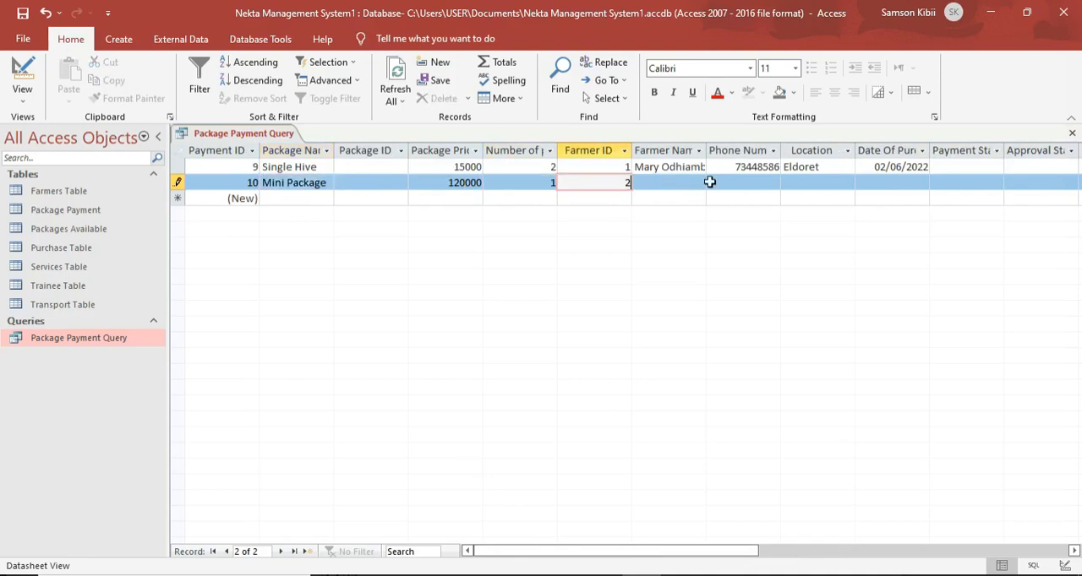
text(2)
Set the Mini Package payment record's Date Of Purchase to 09/06/2022 and check its calculated Total Cost.
click(893, 182)
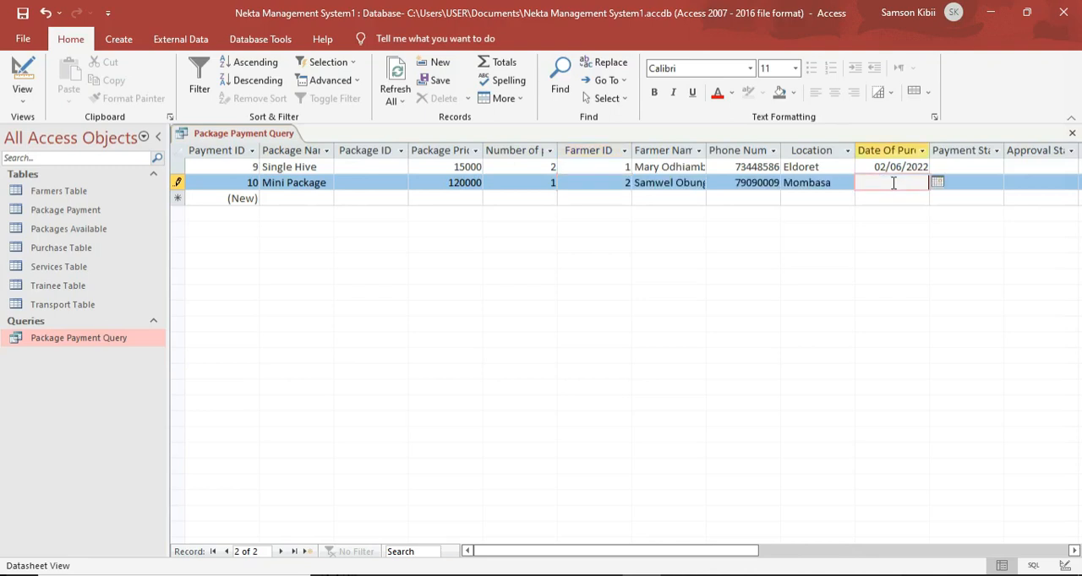
click(938, 183)
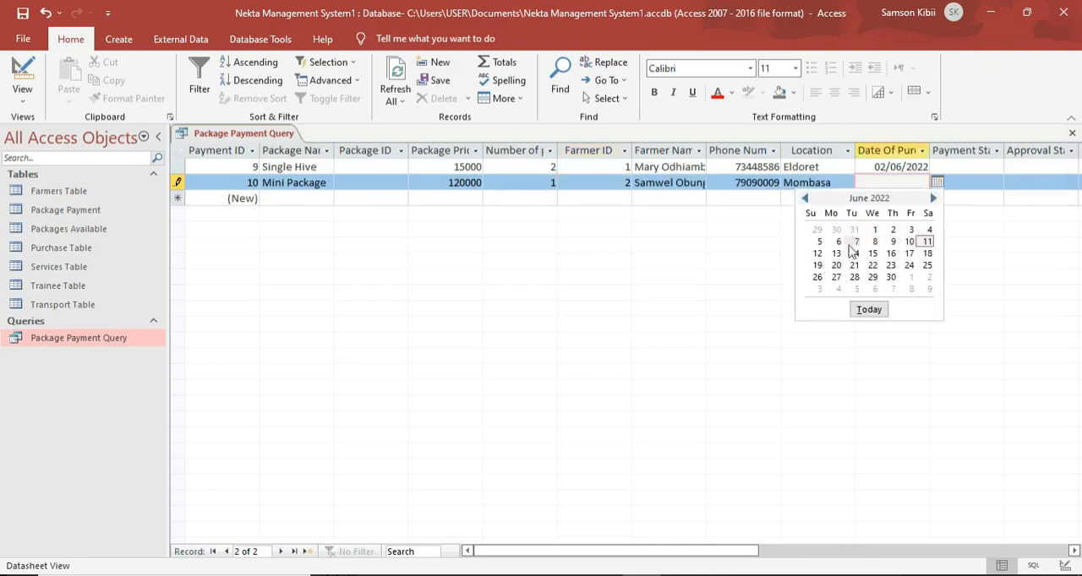
click(892, 242)
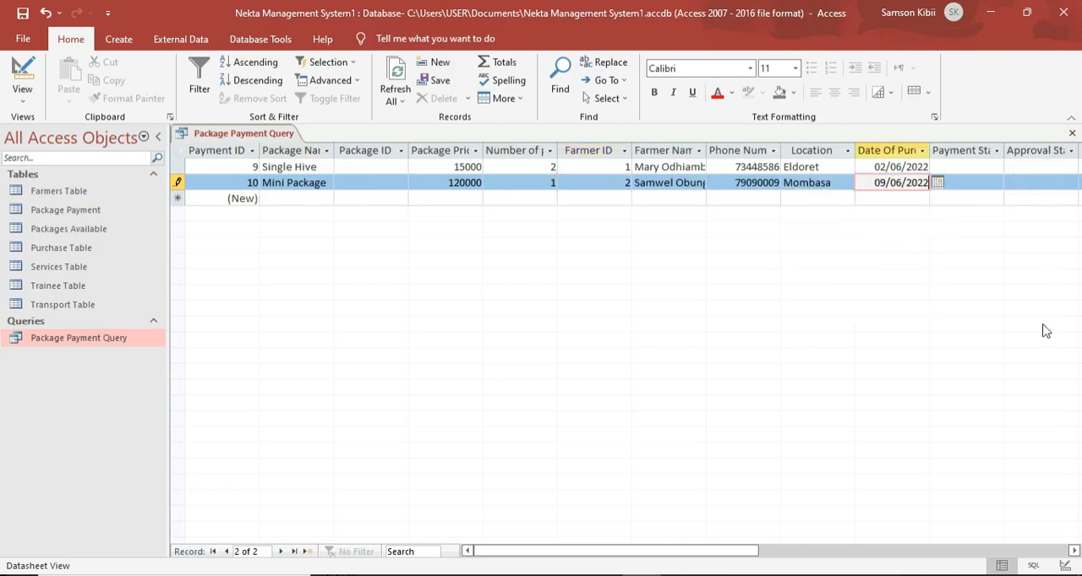
click(1074, 551)
click(1074, 552)
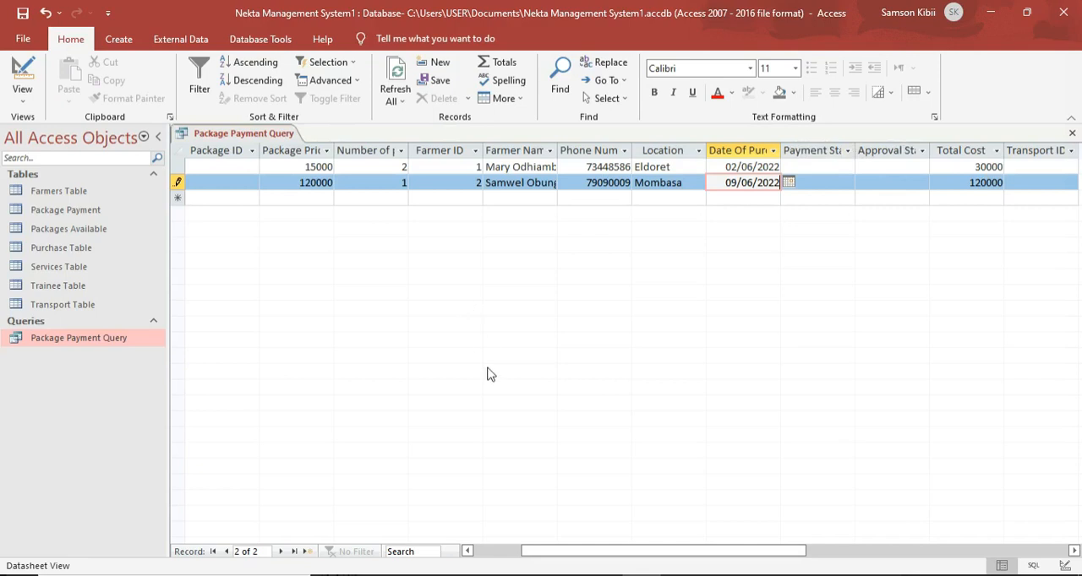
Switch to the question paper 451-3QP.pdf in the browser and examine the rule on payment verification and service approval on page 3.
click(417, 571)
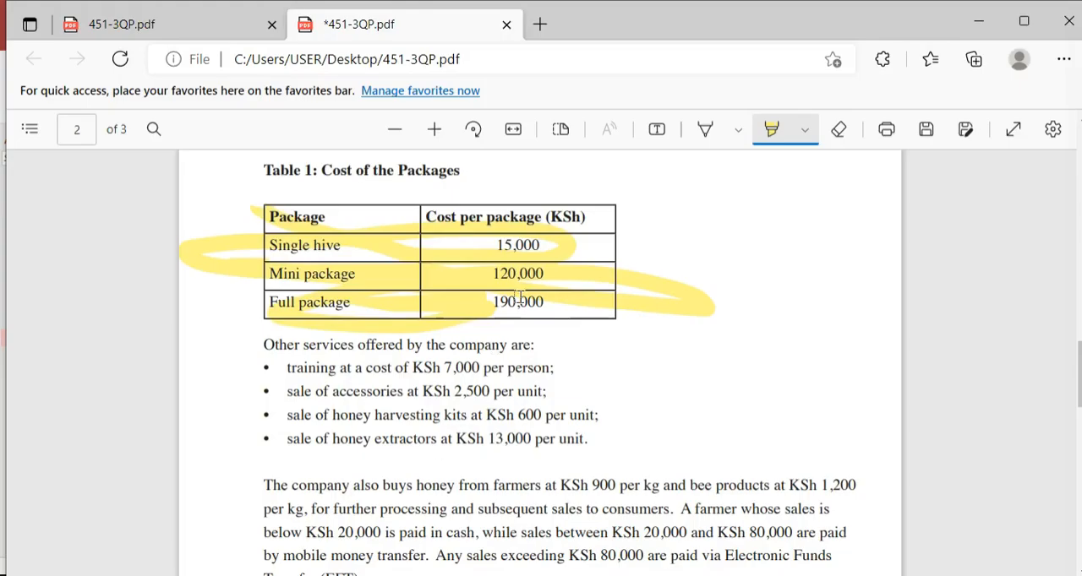
scroll(520, 297, down, 3)
scroll(384, 297, down, 3)
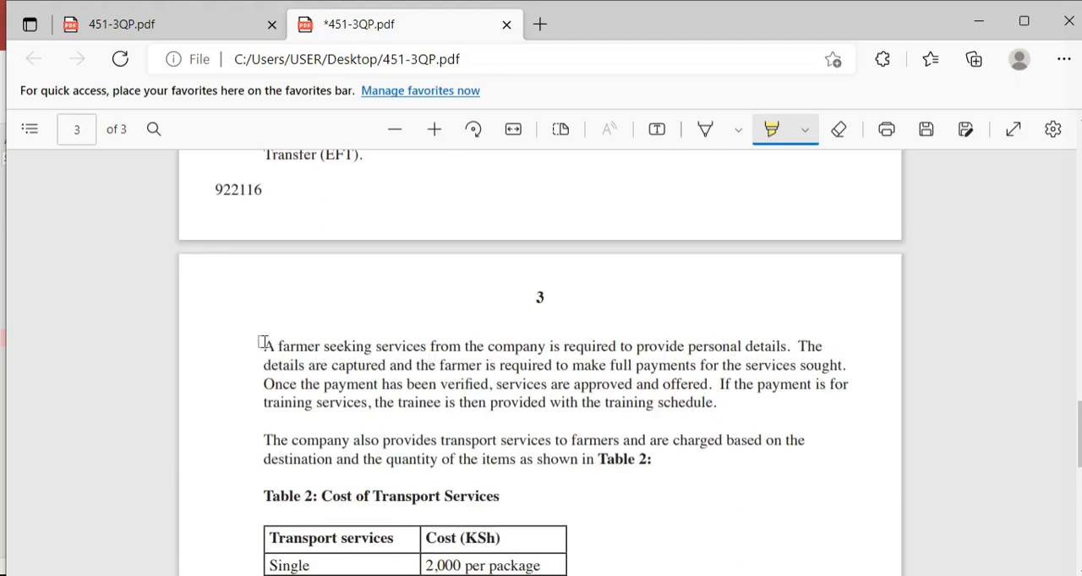
mouse_move(264, 346)
mouse_down()
mouse_move(467, 350)
mouse_move(528, 366)
mouse_move(605, 365)
mouse_move(644, 346)
mouse_move(834, 346)
mouse_move(773, 389)
mouse_move(795, 369)
mouse_move(632, 369)
mouse_move(845, 369)
mouse_move(283, 387)
mouse_move(752, 385)
mouse_up()
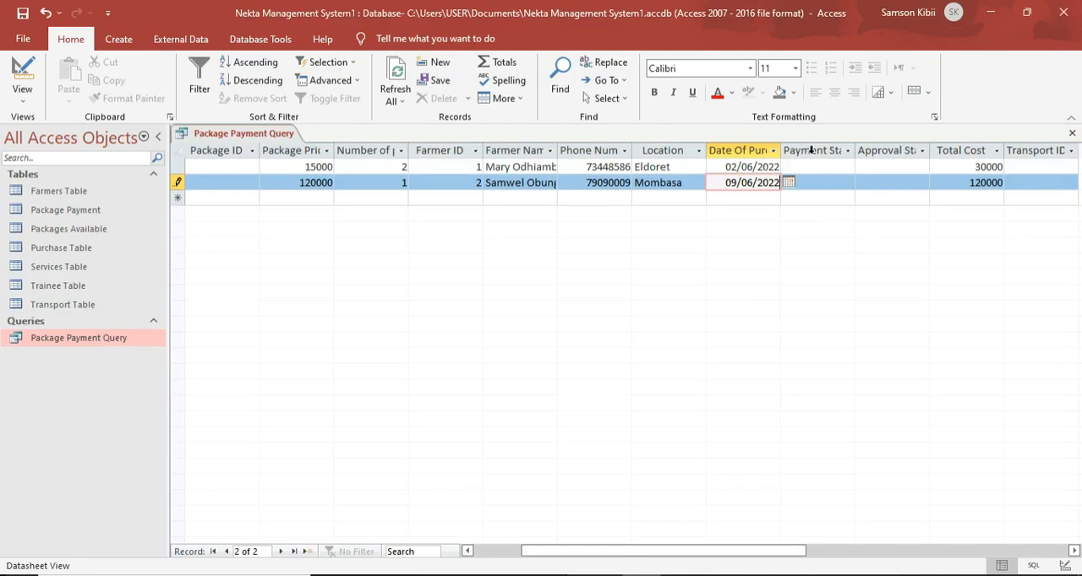
Return to the Access query datasheet and fit the Payment Status and Approval Status columns to the width of their headings.
double_click(855, 150)
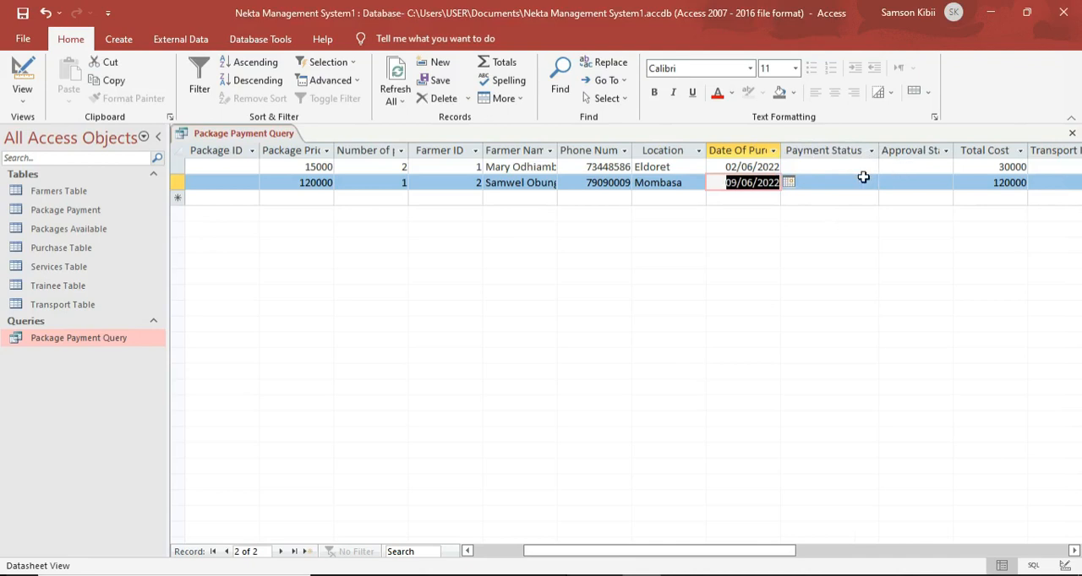
double_click(952, 150)
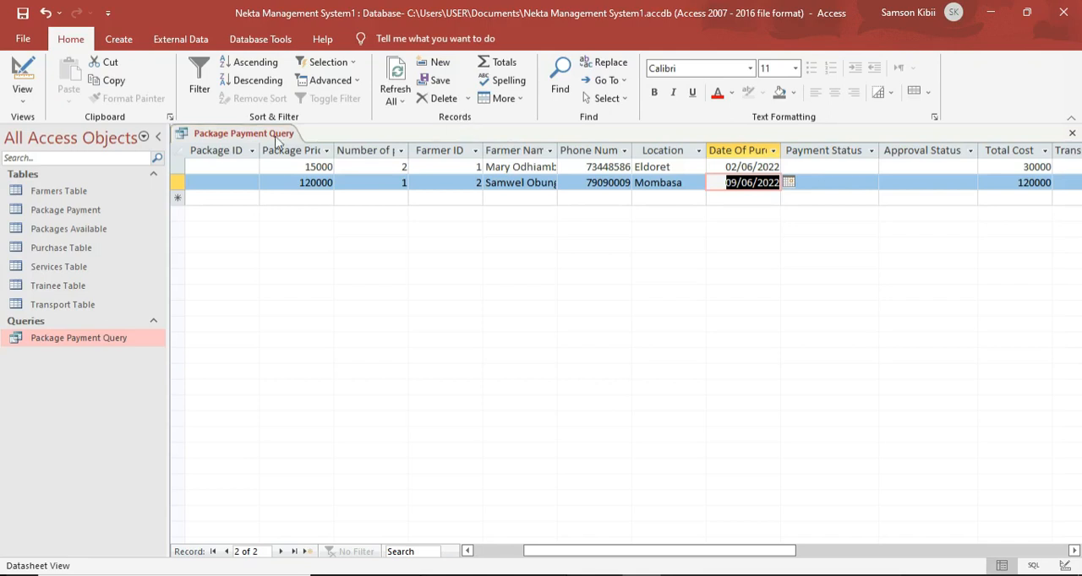
Remove the Transport ID field from the Package Payment Query's design.
click(23, 71)
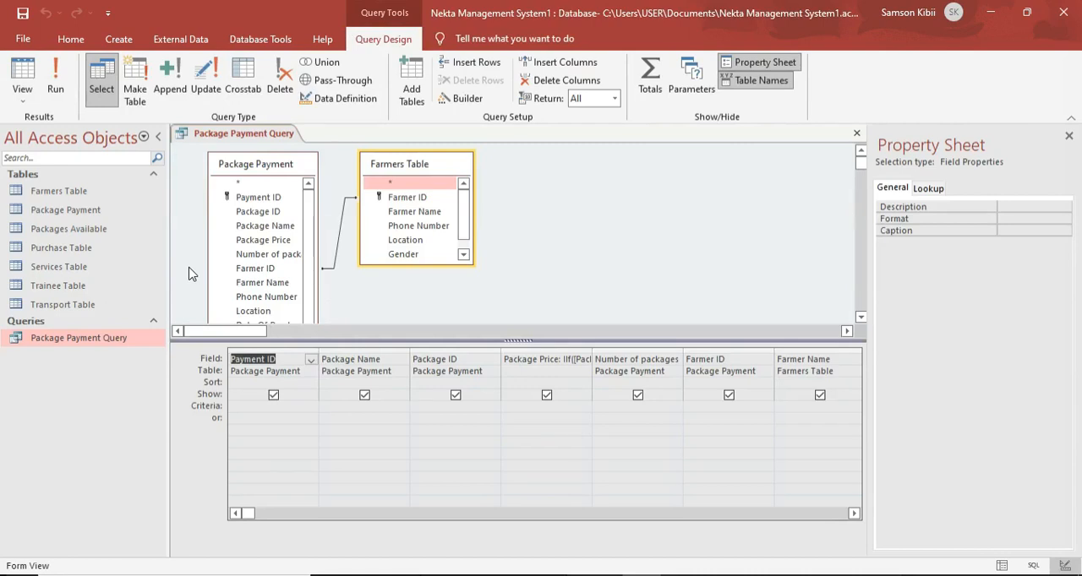
click(853, 513)
click(854, 513)
click(854, 513)
click(853, 513)
click(854, 513)
click(853, 513)
click(854, 513)
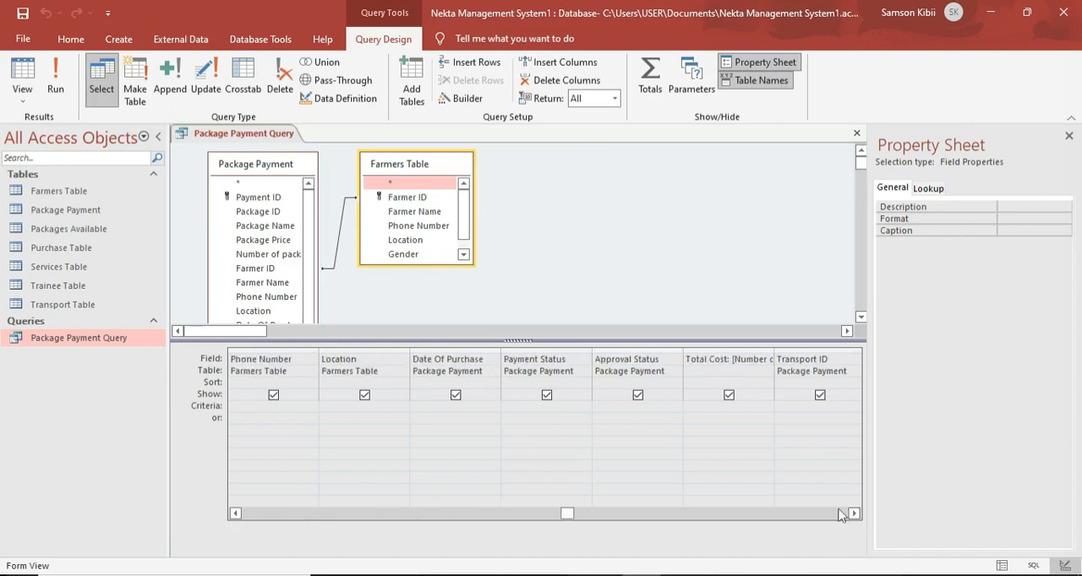
click(802, 353)
key(Delete)
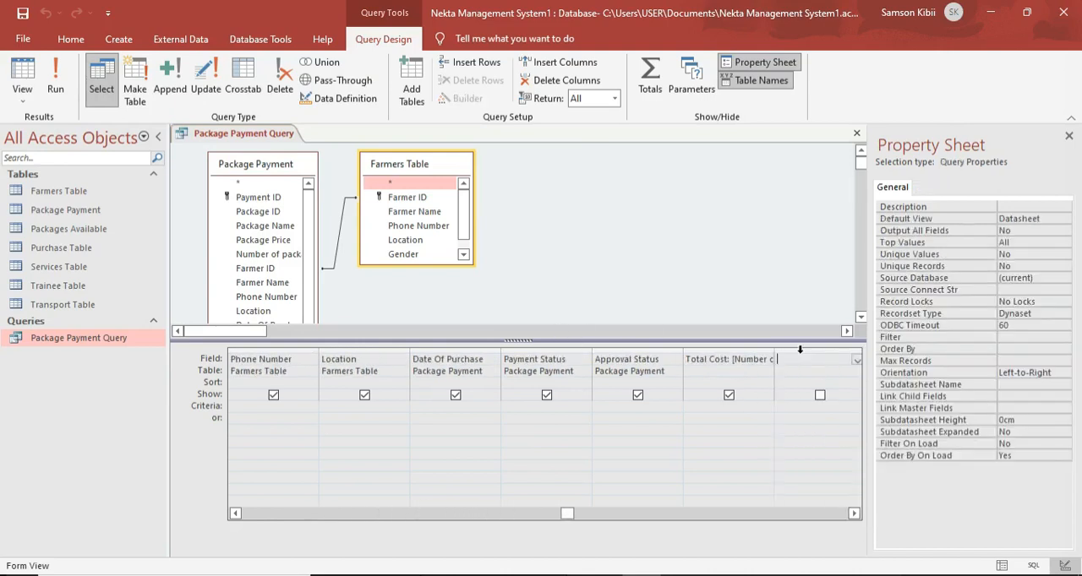
Start building the Approval Status field as an IIf expression that tests the query's [Payment Status] field.
click(671, 362)
right_click(672, 364)
click(708, 467)
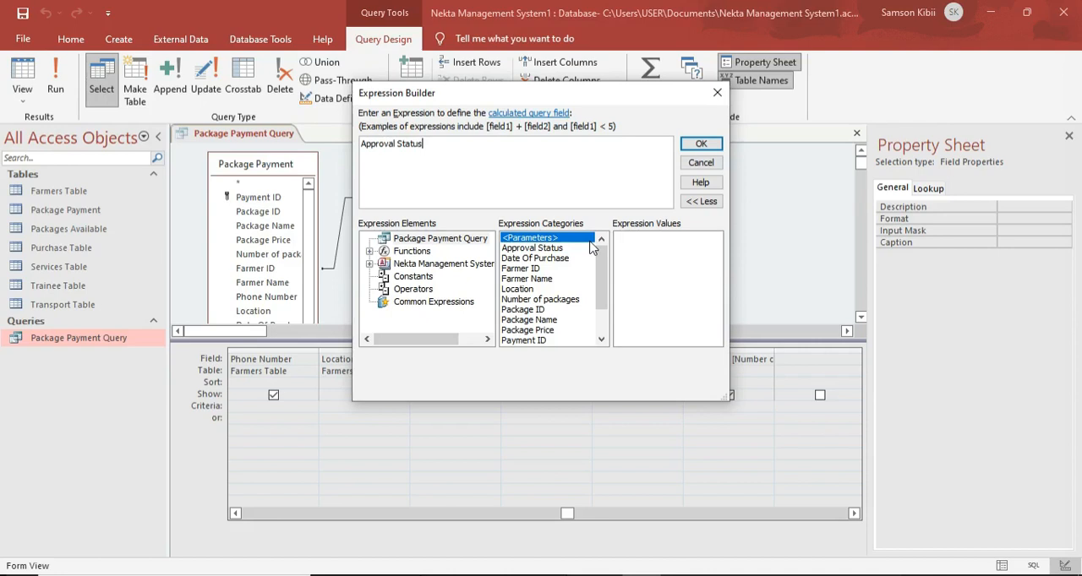
text(:iif()
click(370, 265)
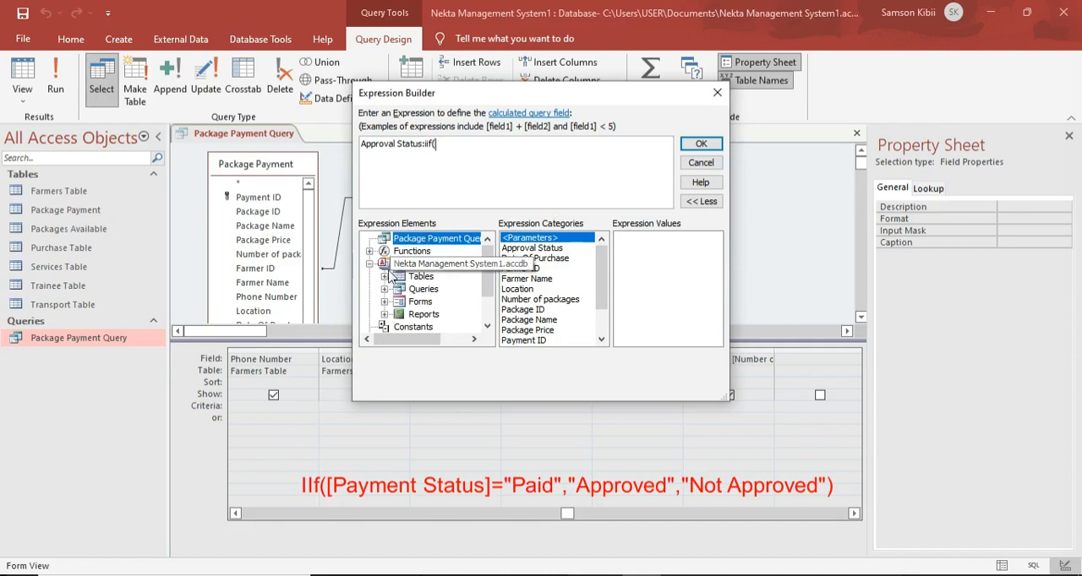
click(397, 291)
click(386, 289)
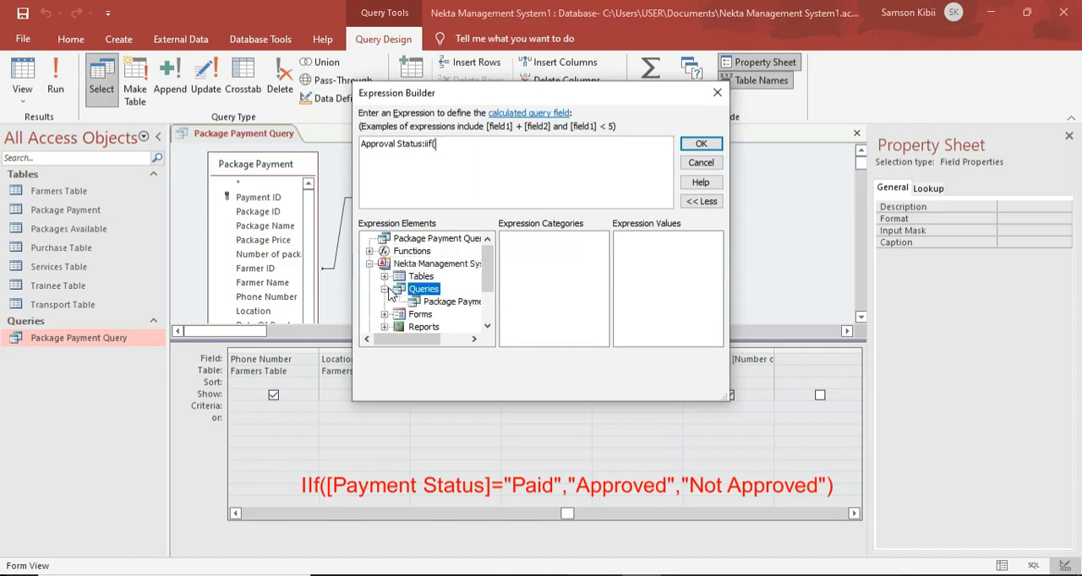
click(427, 304)
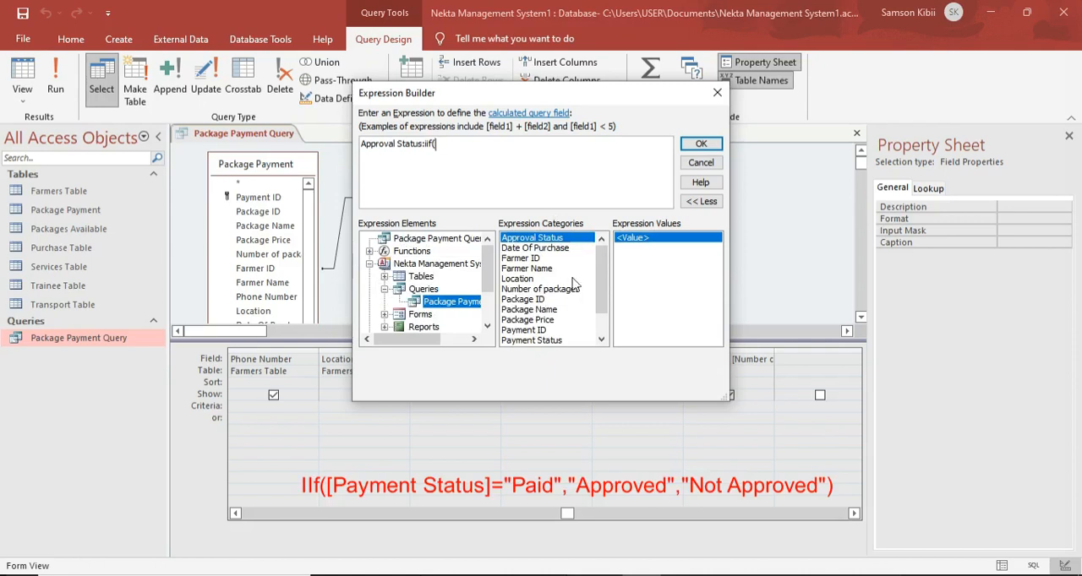
scroll(604, 321, down, 1)
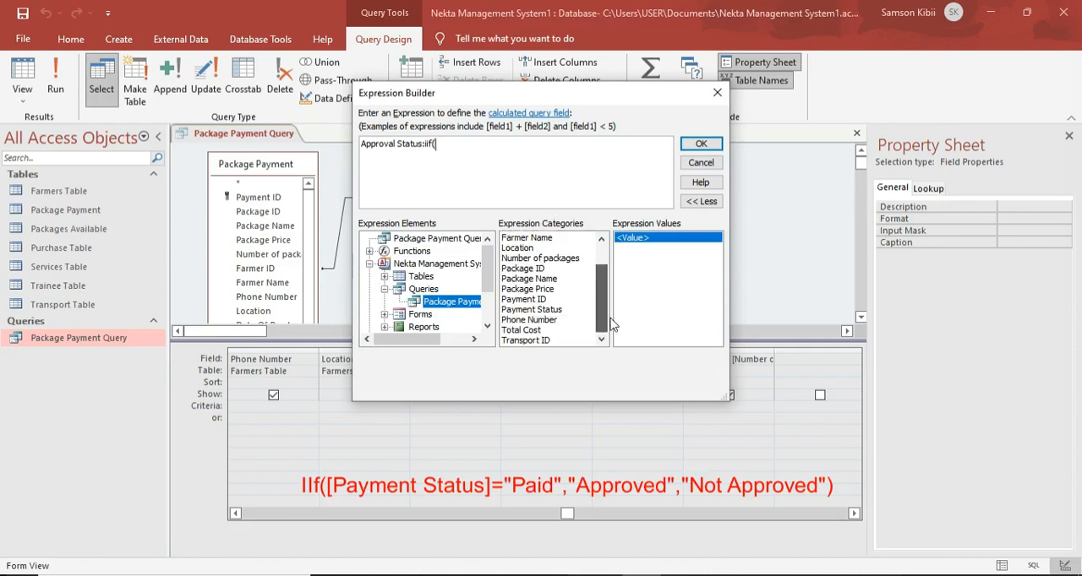
double_click(533, 310)
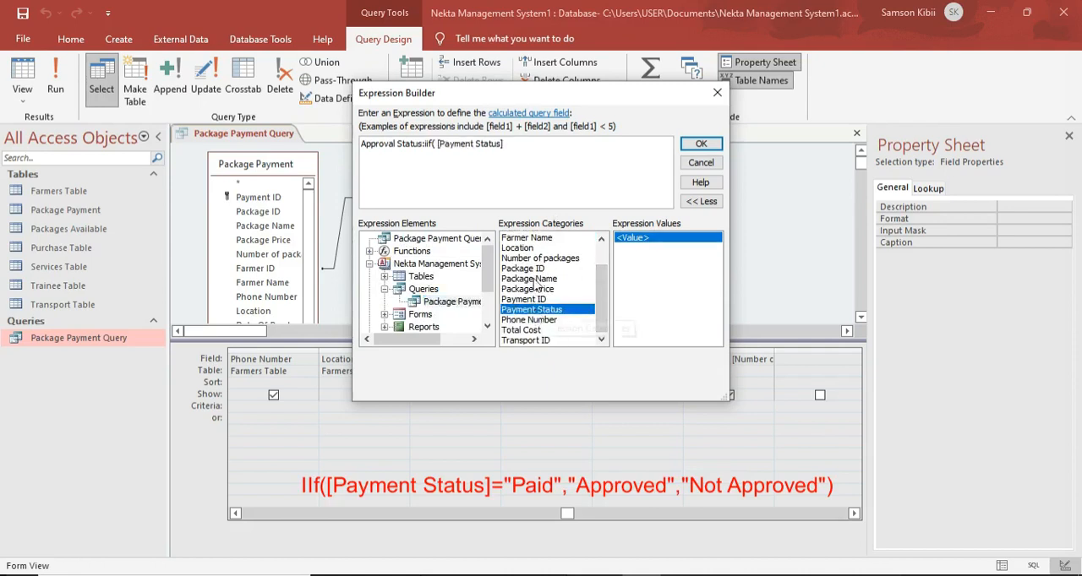
Complete the IIf condition in the Approval Status expression so that [Payment Status] is compared with "Paid".
text(=")
key(BackSpace)
text(")
key(Caps_Lock)
text(PAID)
key(BackSpace)
key(BackSpace)
key(BackSpace)
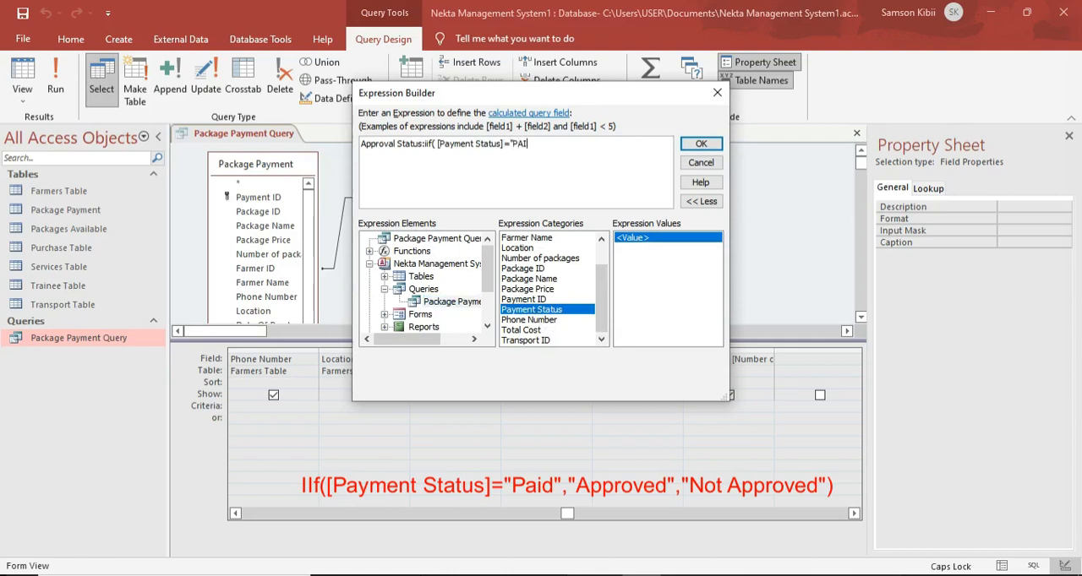
key(Caps_Lock)
text(aid")
Finish the Approval Status expression with "Approved" as the true result and "Not Approved" as the false result.
key(Caps_Lock)
text(A)
key(Caps_Lock)
text(ppro)
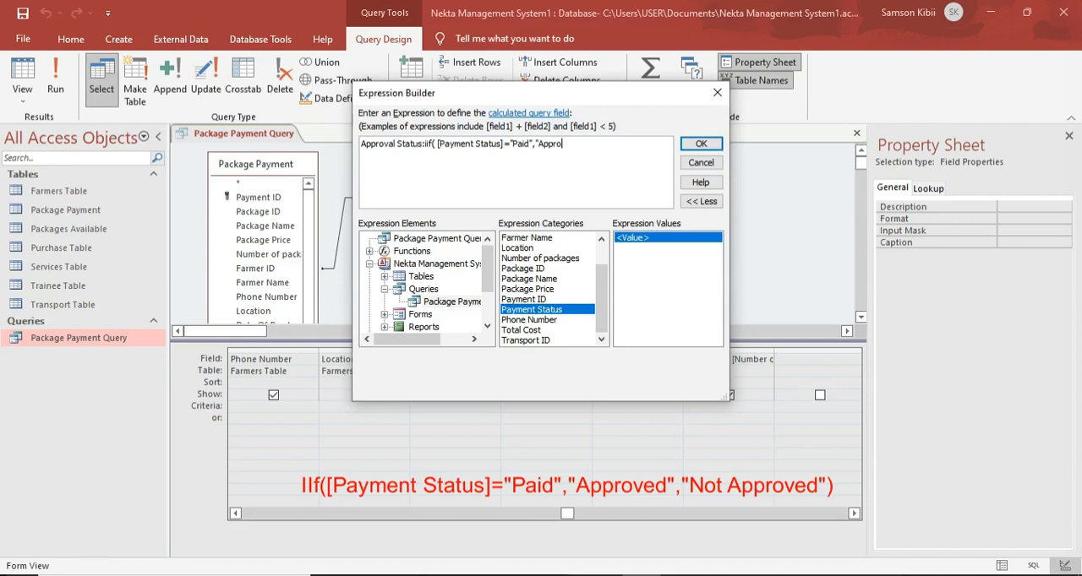
text(vrd)
text(",")
key(Caps_Lock)
text(Not)
key(Caps_Lock)
text(A)
key(Caps_Lock)
text(pproved"))
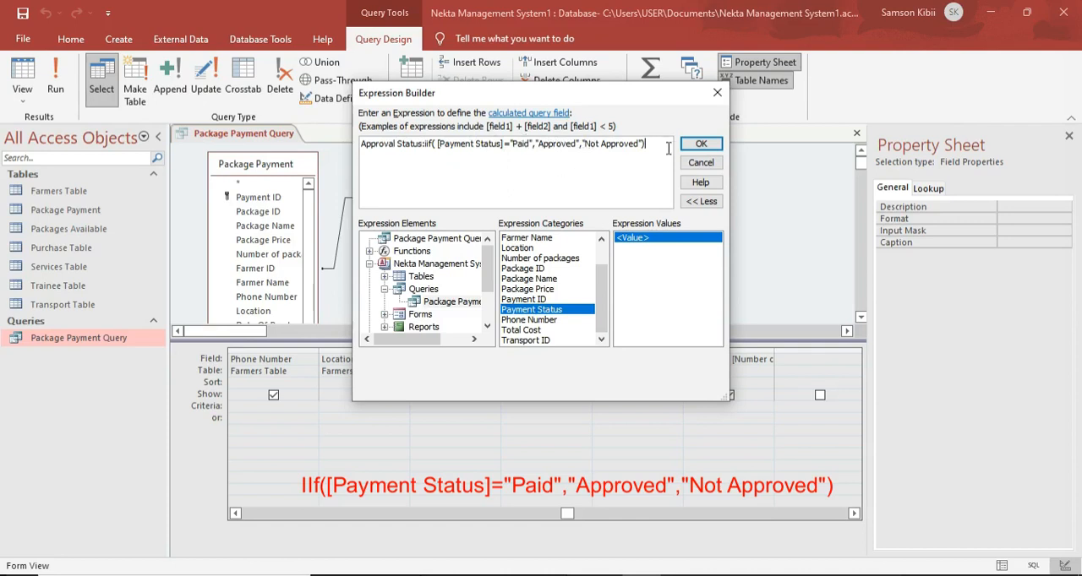
click(700, 146)
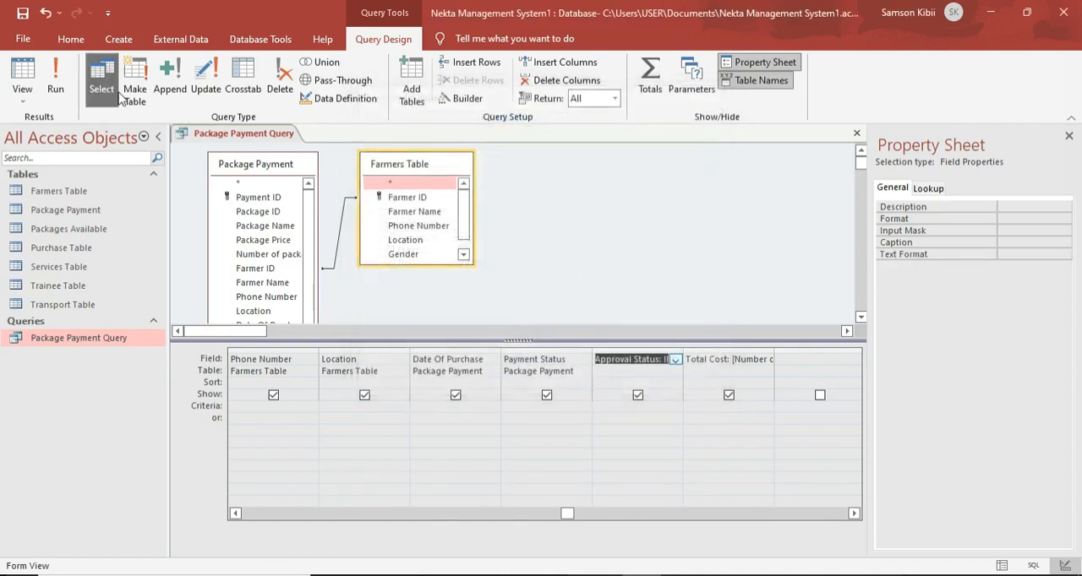
Run the query and set the Single Hive record's Payment Status to Paid, saving the record to recalculate its Approval Status.
click(54, 83)
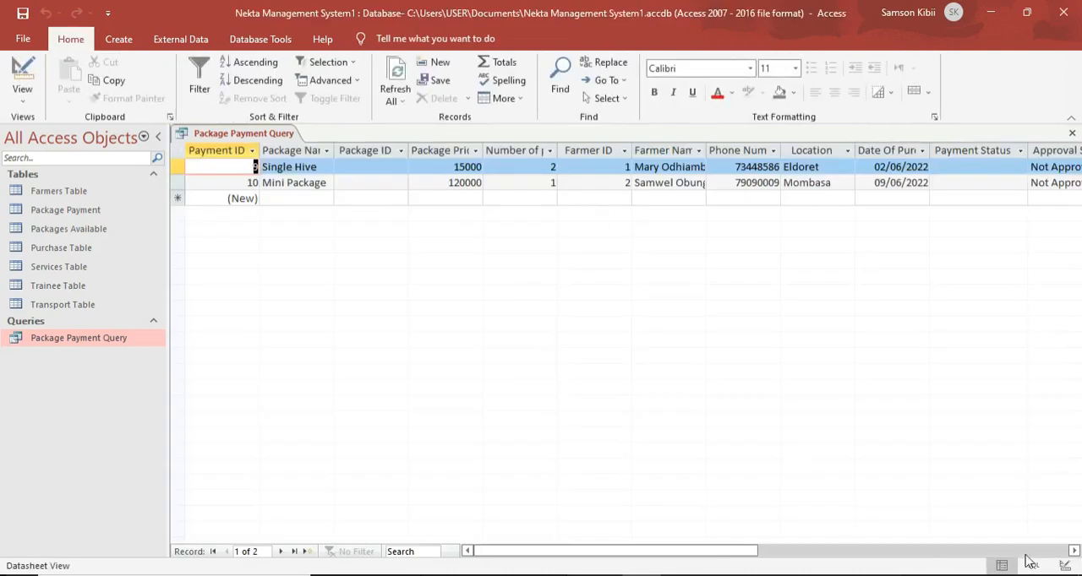
click(1075, 550)
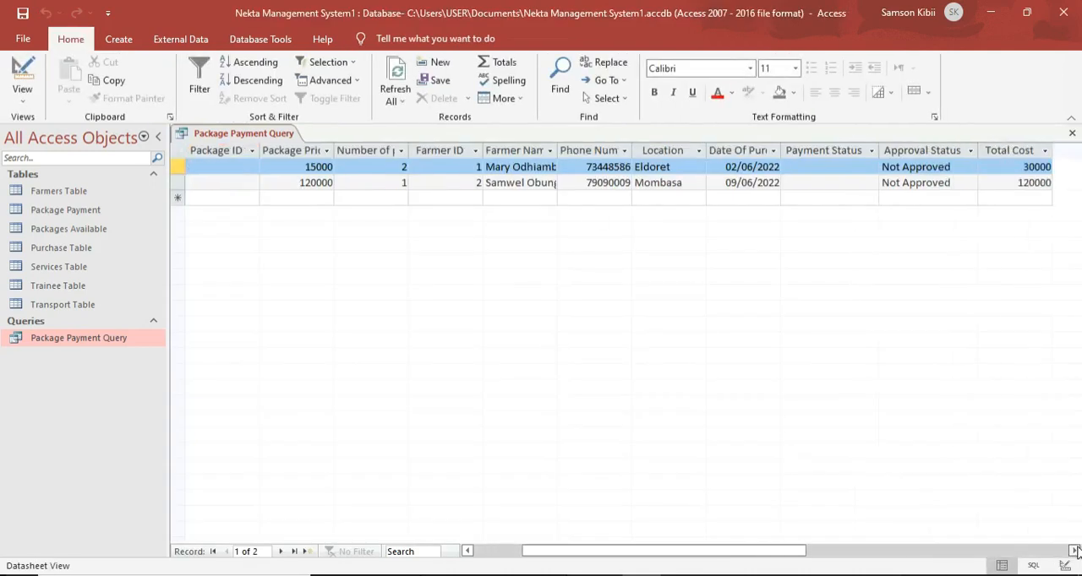
click(830, 169)
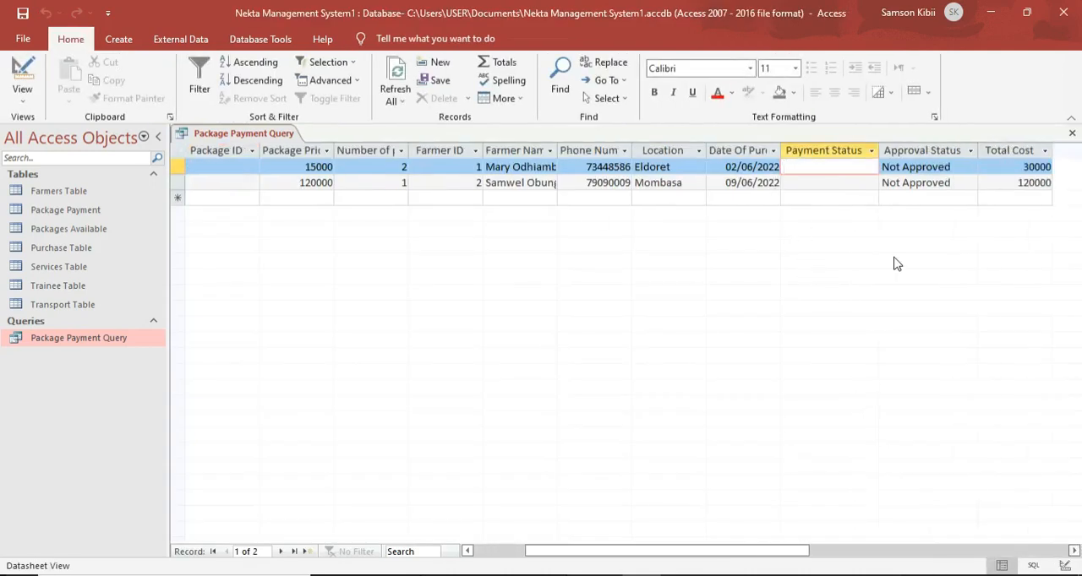
text(Paid)
click(1001, 197)
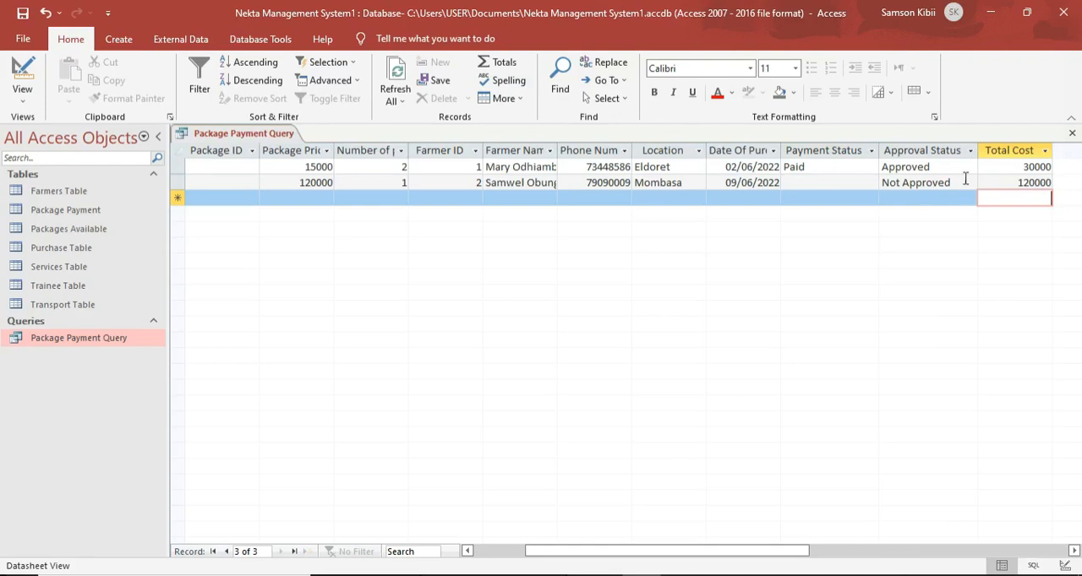
Set the Mini Package record's Payment Status to Not Paid and save the record.
click(845, 182)
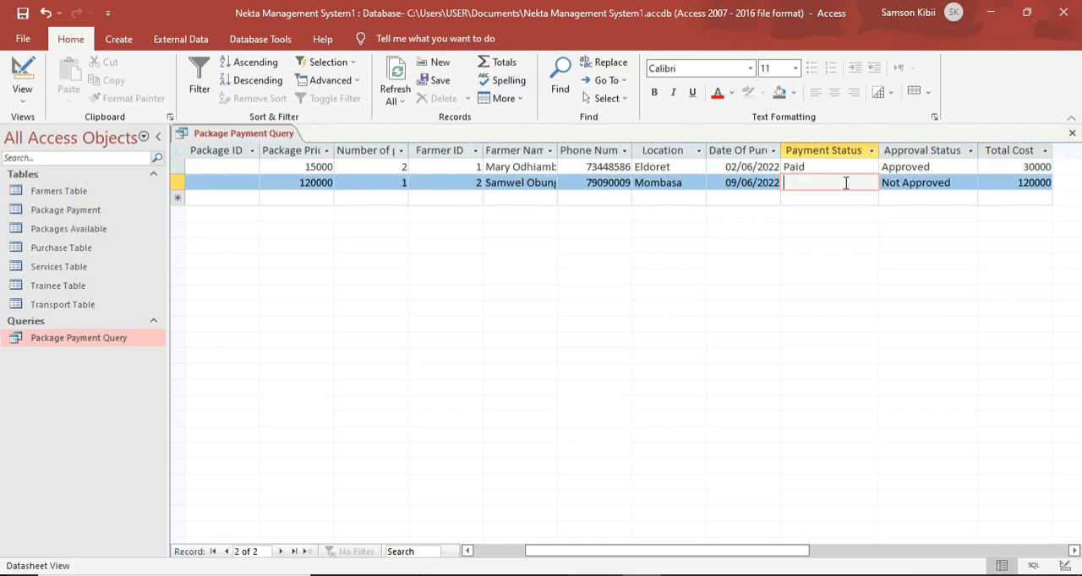
key(Caps_Lock)
text(N)
key(Caps_Lock)
text(ot)
key(Caps_Lock)
text(P)
key(Caps_Lock)
text(aid)
click(872, 169)
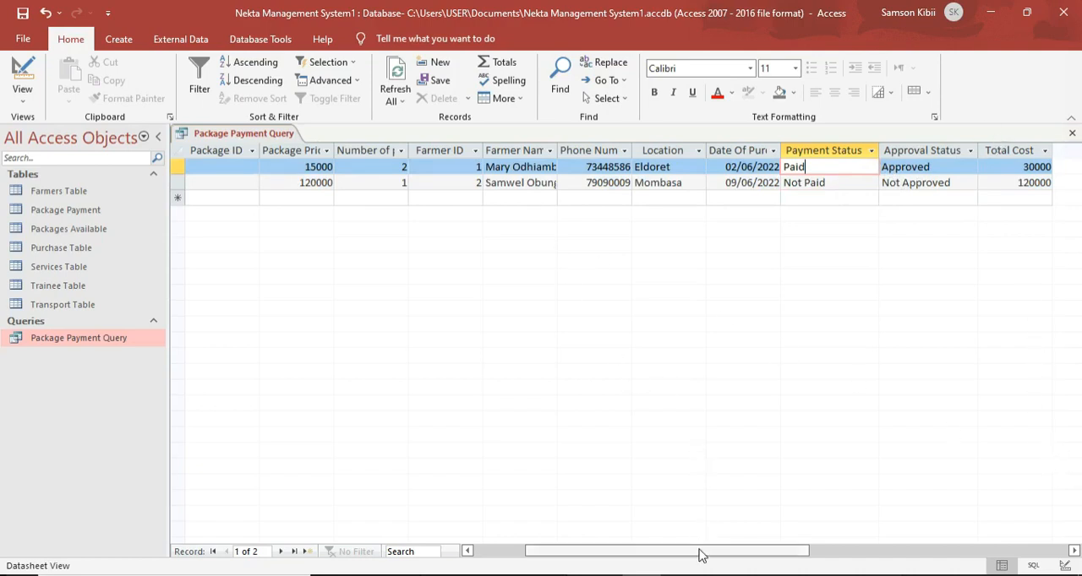
Save and close the Package Payment Query.
drag(700, 555, 677, 541)
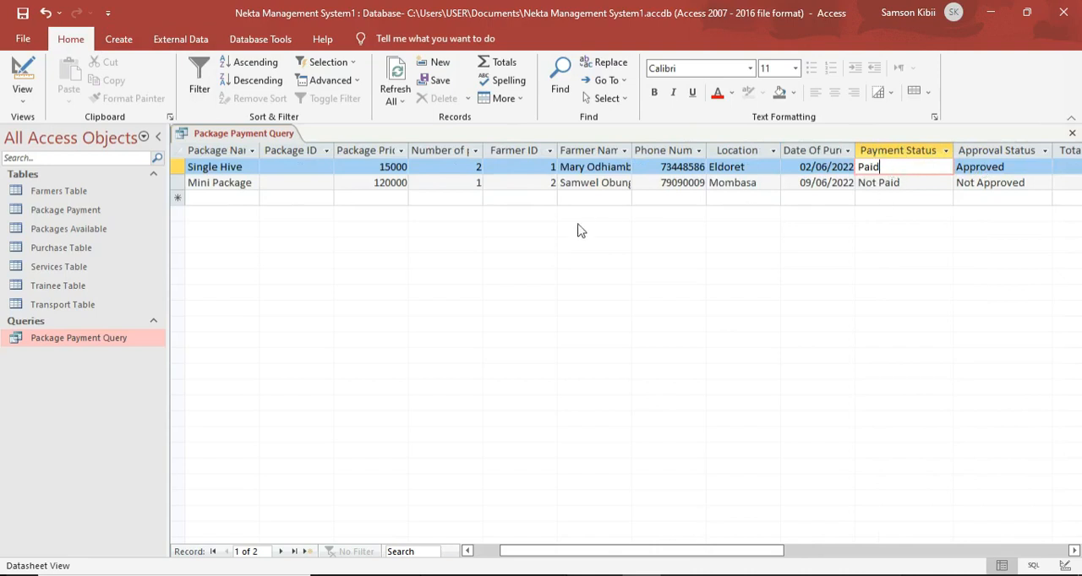
drag(553, 550, 526, 550)
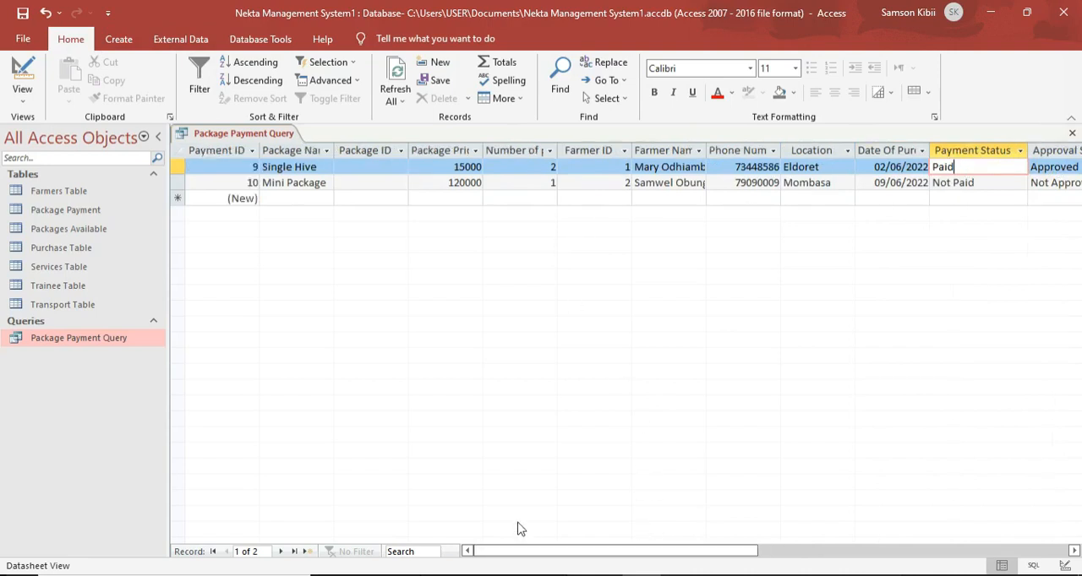
right_click(231, 137)
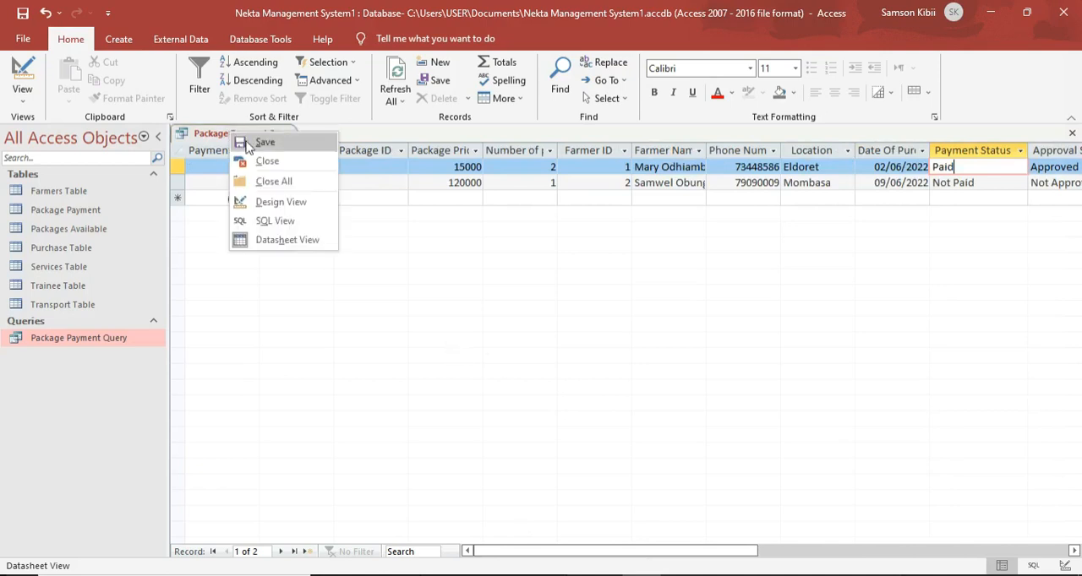
click(252, 145)
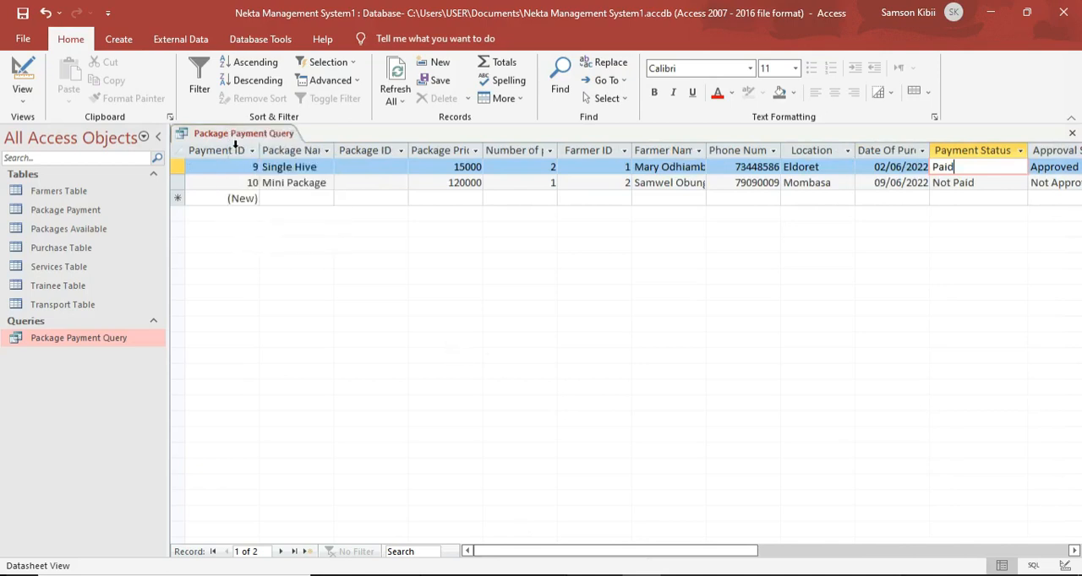
right_click(237, 138)
click(262, 165)
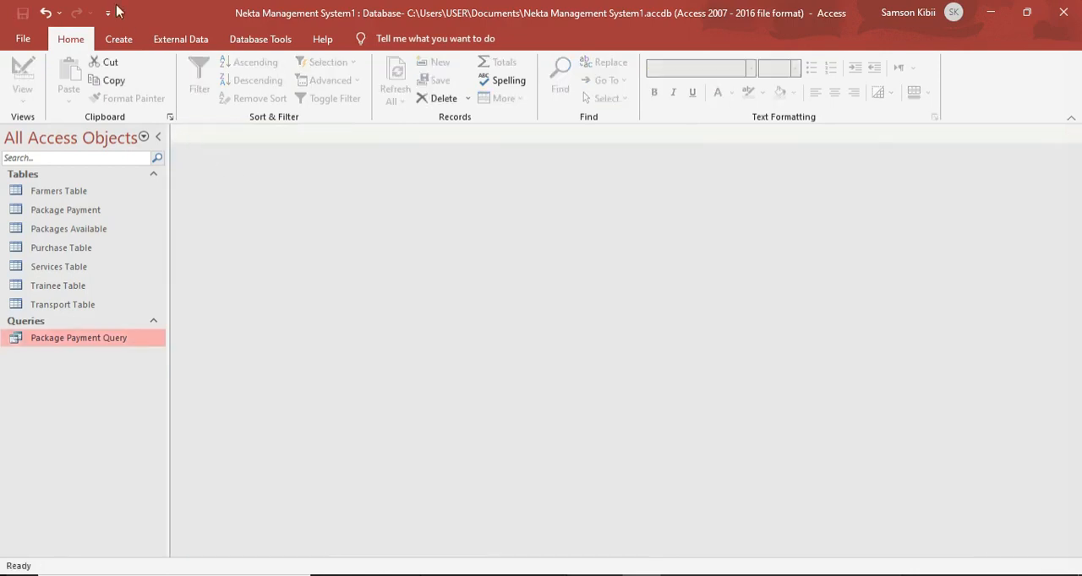
Start a simple detail query containing all fields of the Services Table.
click(118, 40)
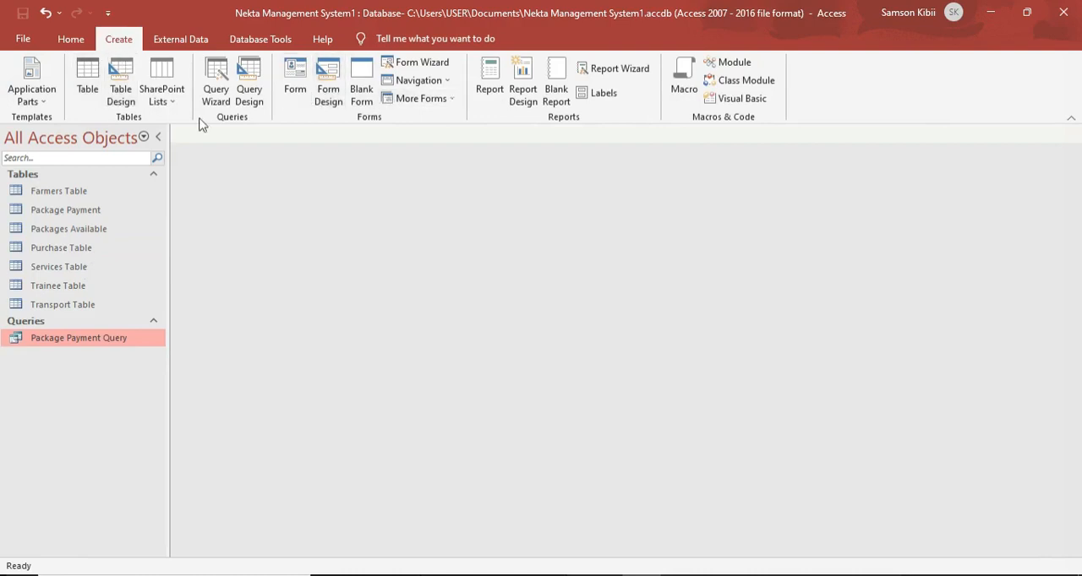
click(214, 97)
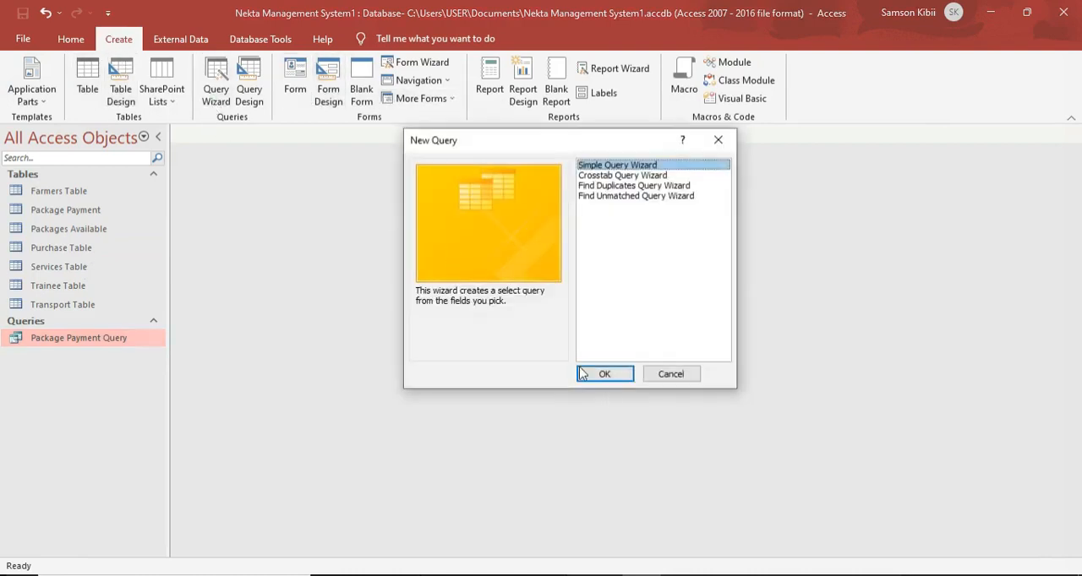
click(607, 374)
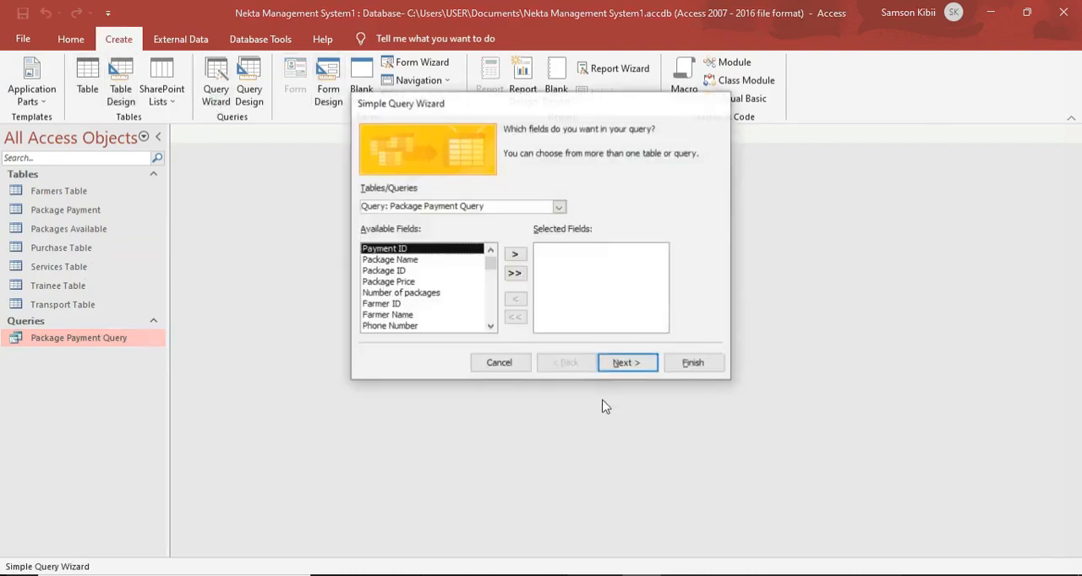
click(559, 208)
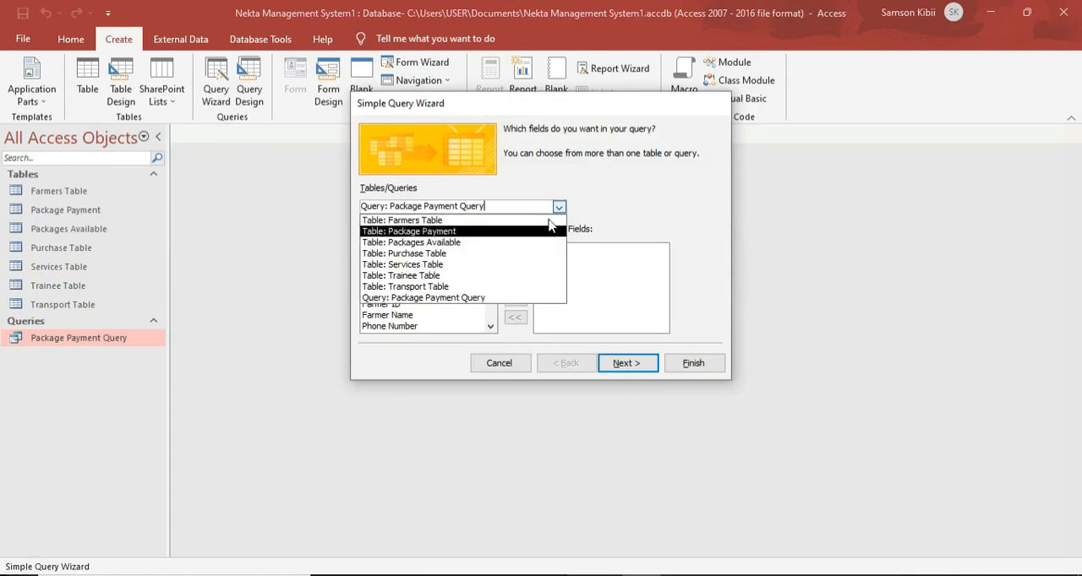
click(485, 264)
click(515, 277)
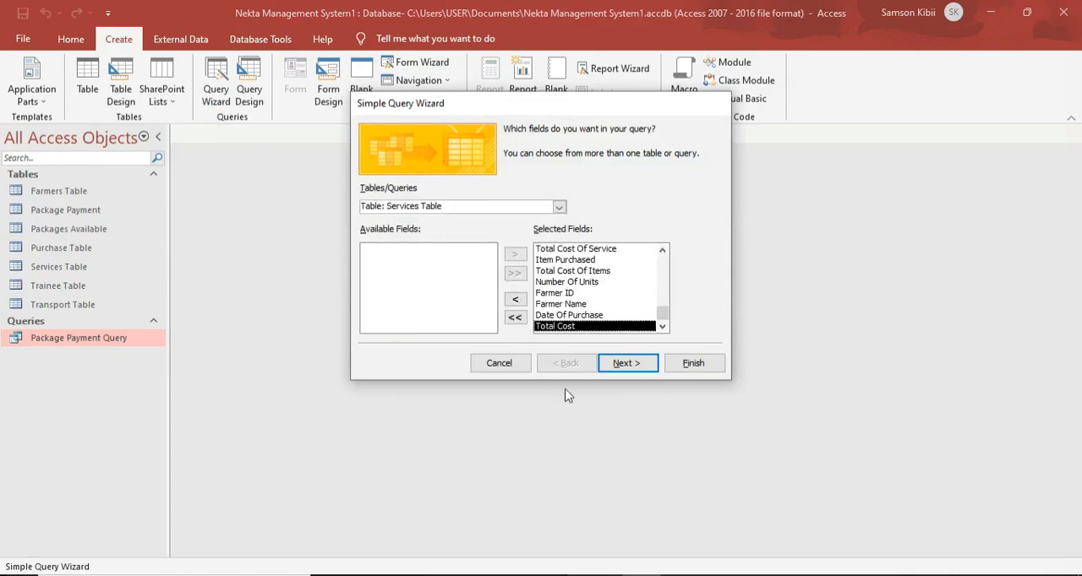
click(615, 366)
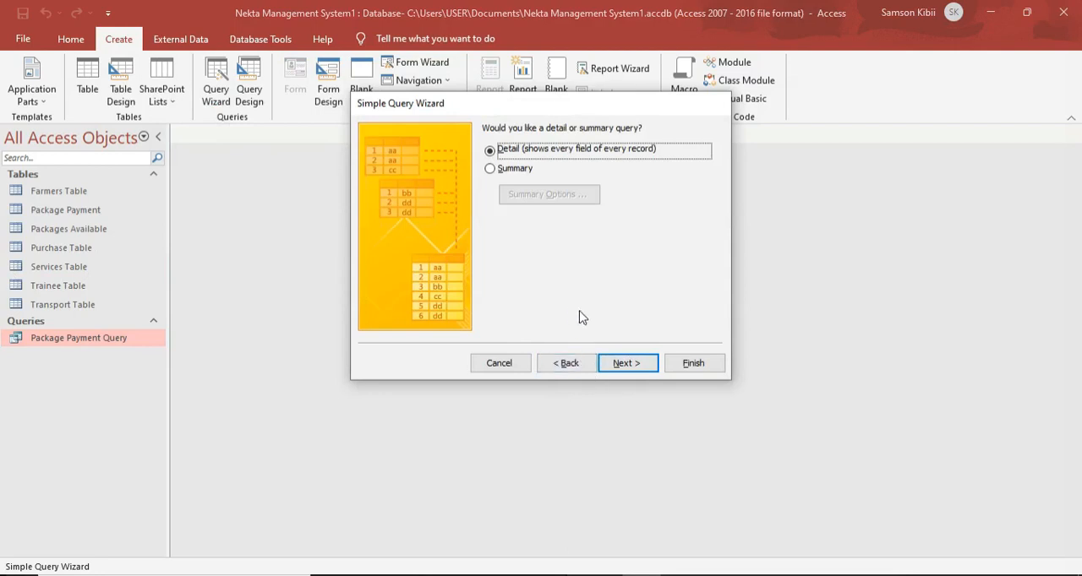
click(623, 365)
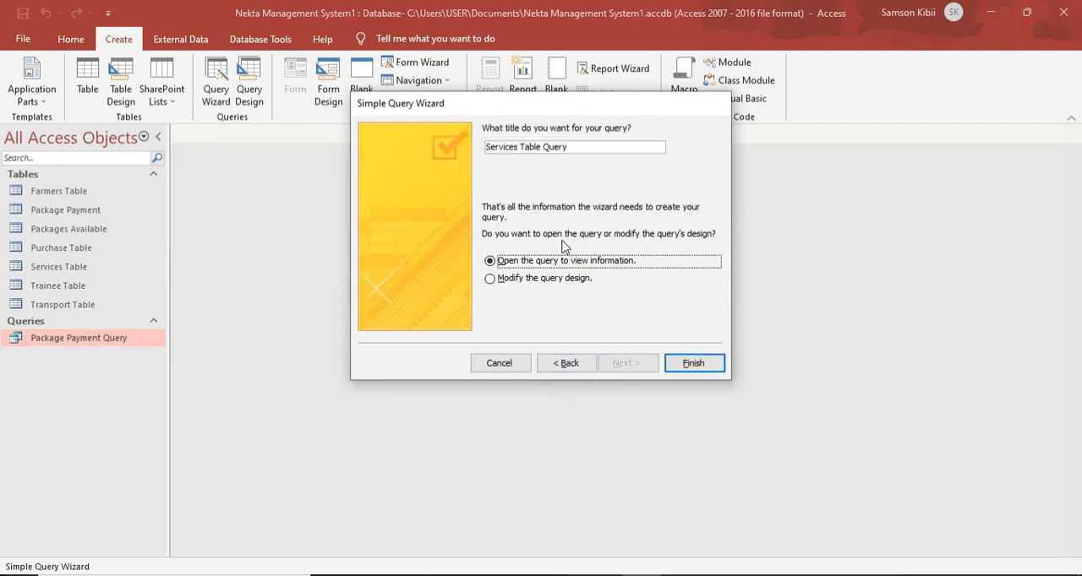
Title the new query Services Query and finish it with the option to modify its design.
click(541, 147)
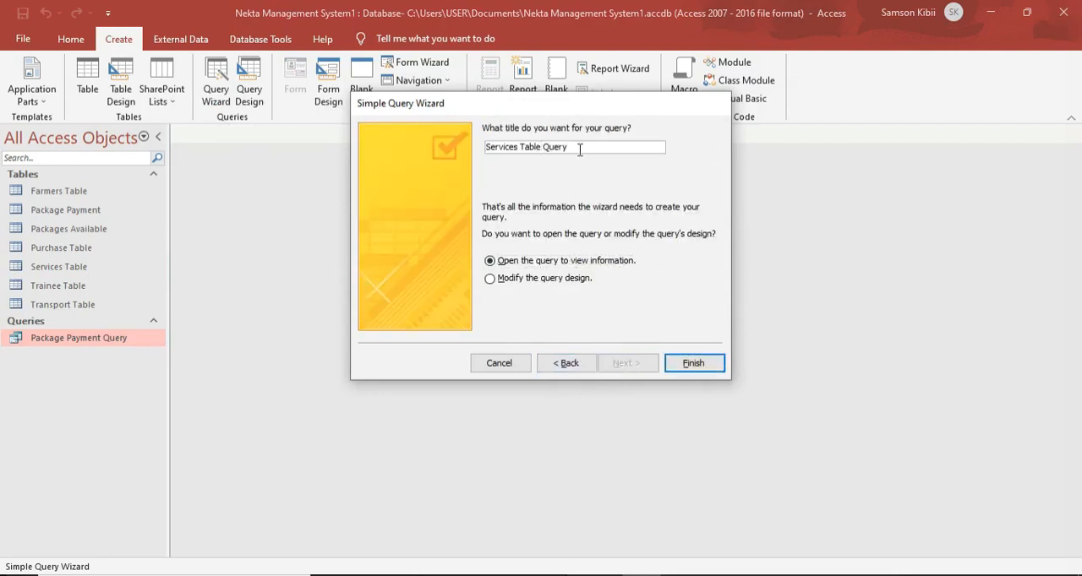
key(BackSpace)
key(BackSpace)
key(BackSpace)
key(BackSpace)
key(BackSpace)
key(BackSpace)
click(554, 281)
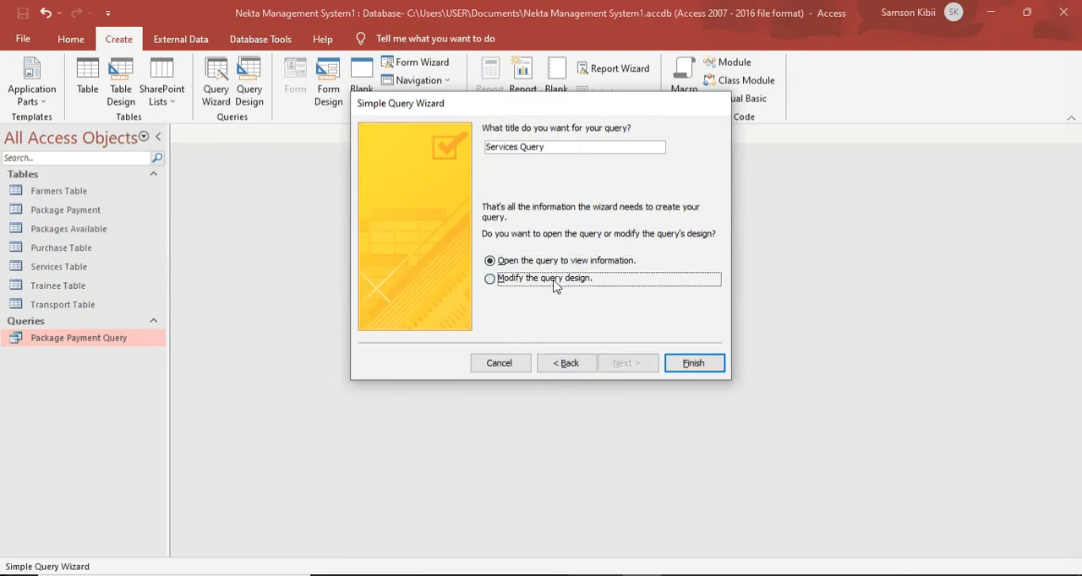
click(701, 372)
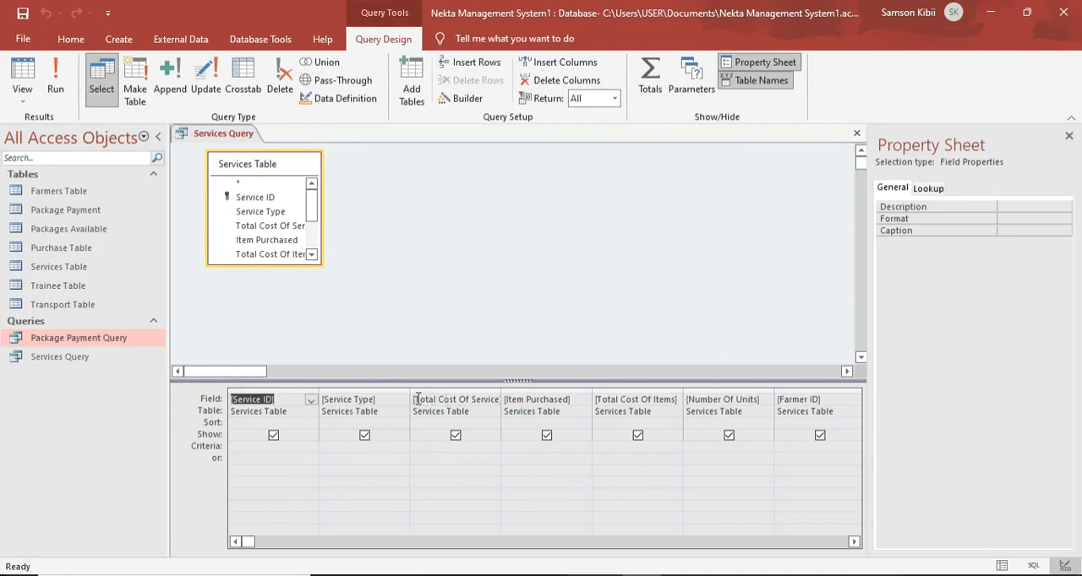
Open the Total Cost Of Service field in the Expression Builder and turn its bracketed name into the label "Total Cost Of Service:".
click(449, 401)
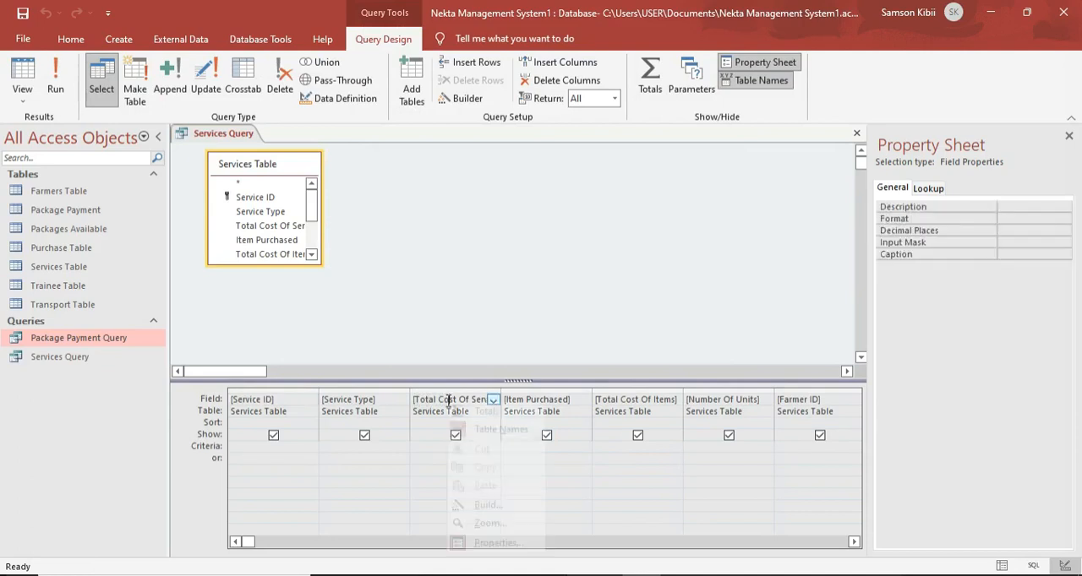
right_click(449, 401)
click(482, 505)
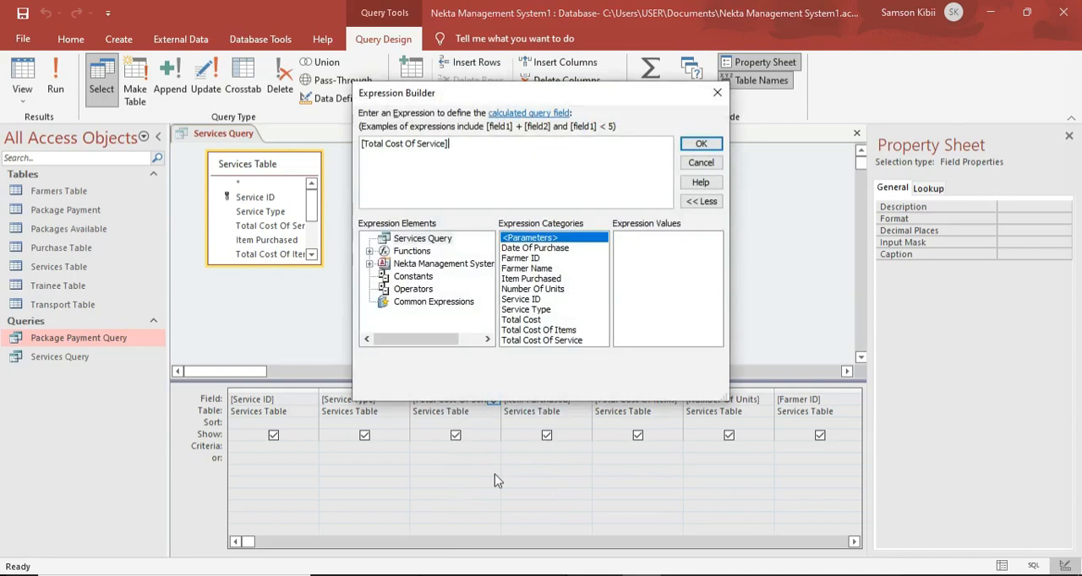
key(BackSpace)
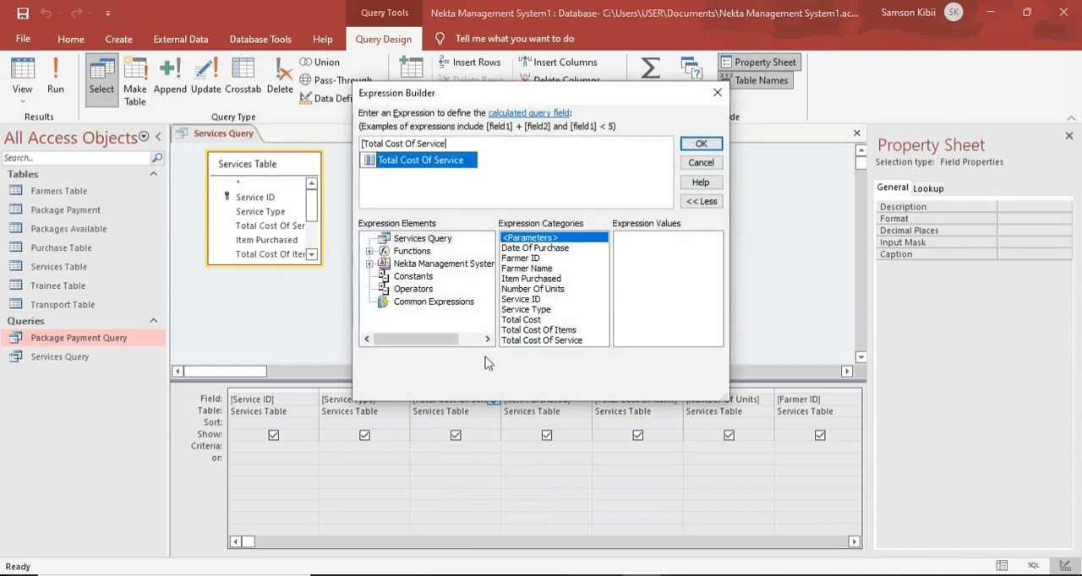
key(Home)
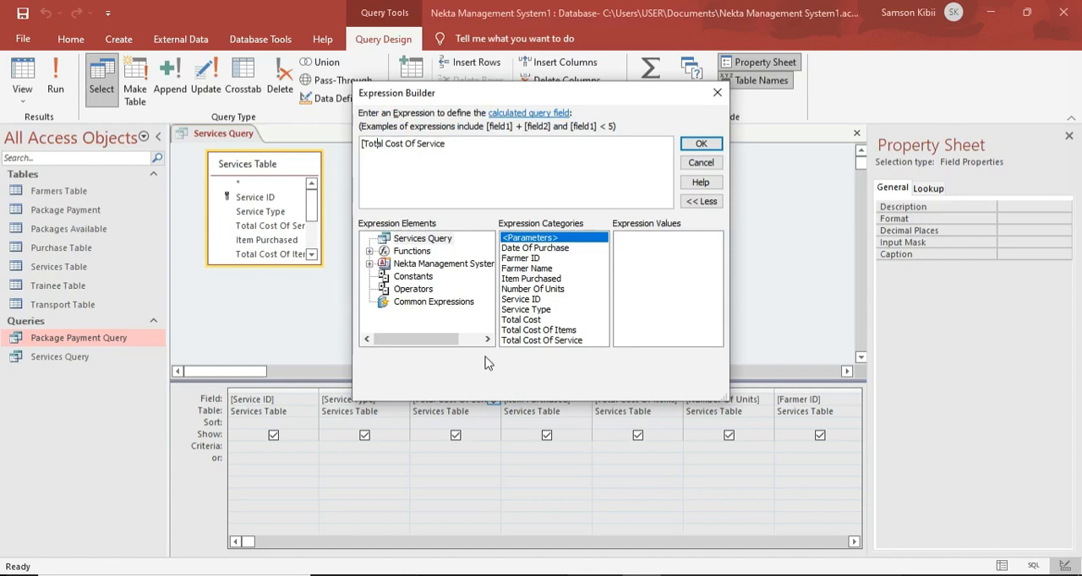
key(Delete)
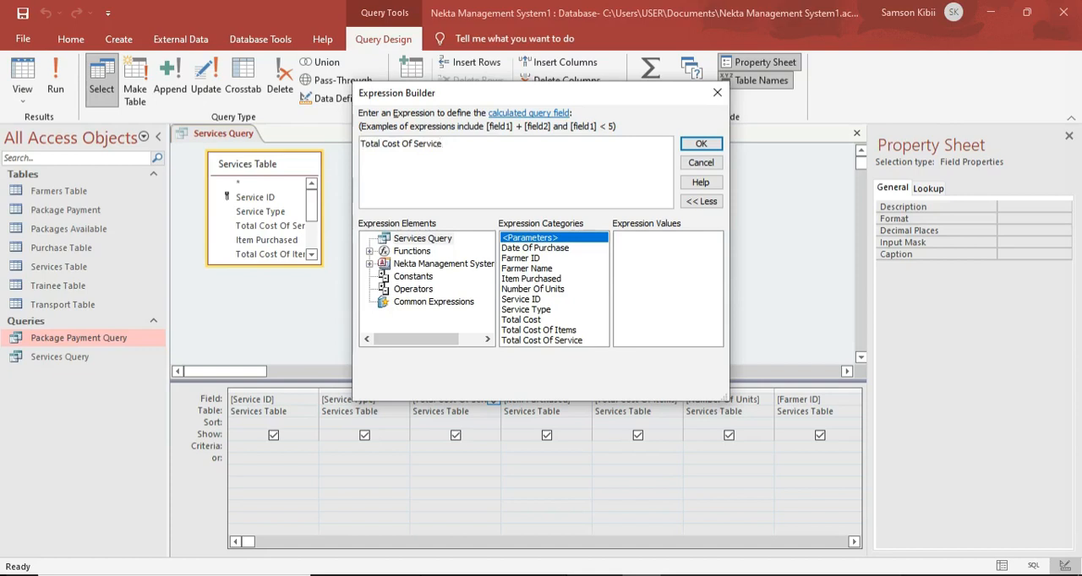
text(:)
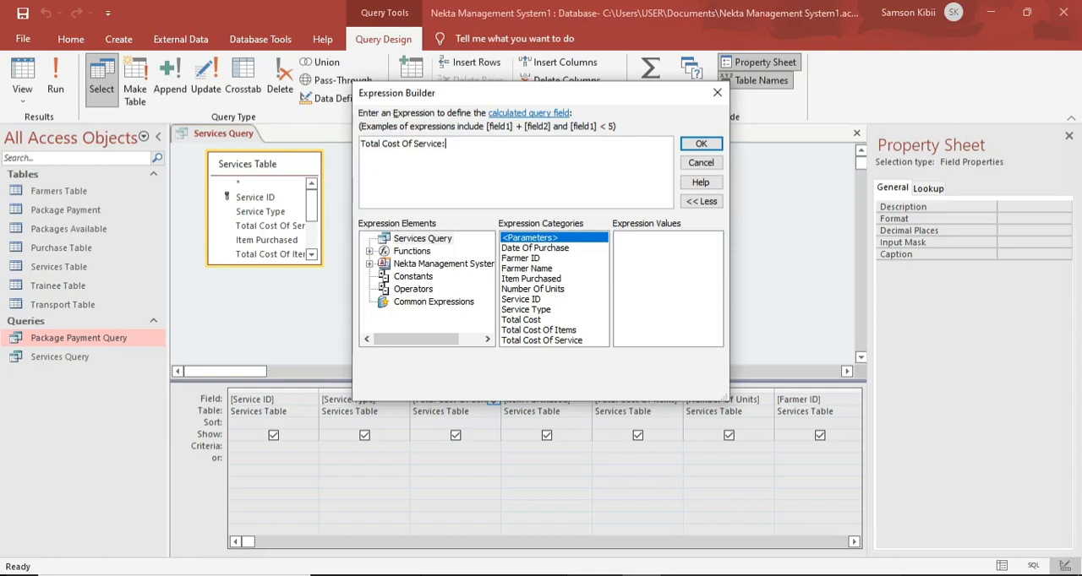
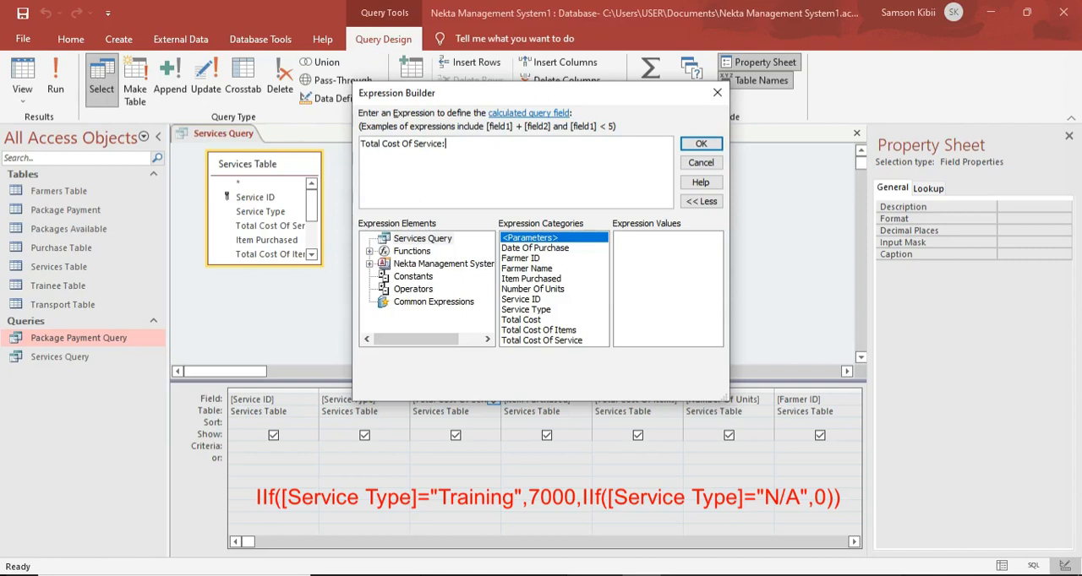
Start the Total Cost Of Service expression with an iif condition that returns 7000 when [Service Type] equals "Training".
text(iif()
click(524, 309)
double_click(521, 309)
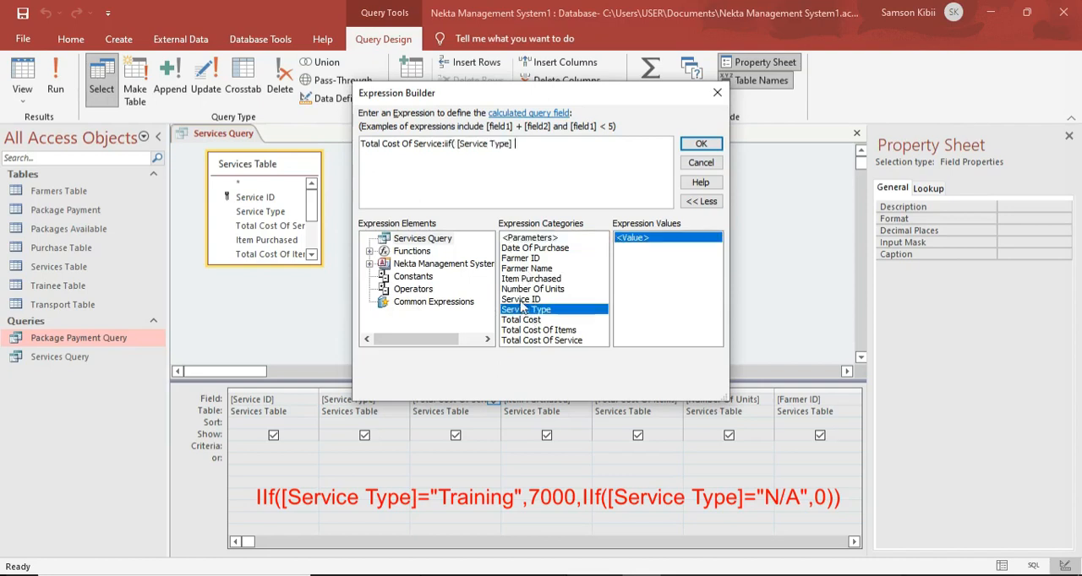
text(="Trainiung)
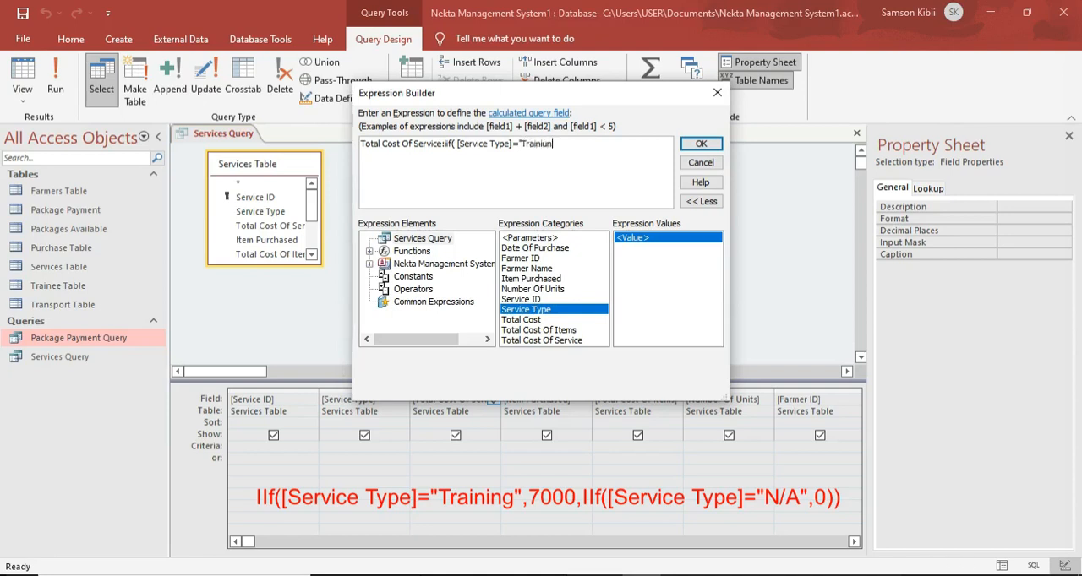
key(BackSpace)
key(BackSpace)
key(BackSpace)
text(ng",7000,)
Nest a second iif that returns 0 when [Service Type] equals "N/A", close both brackets and accept the expression.
text(iif()
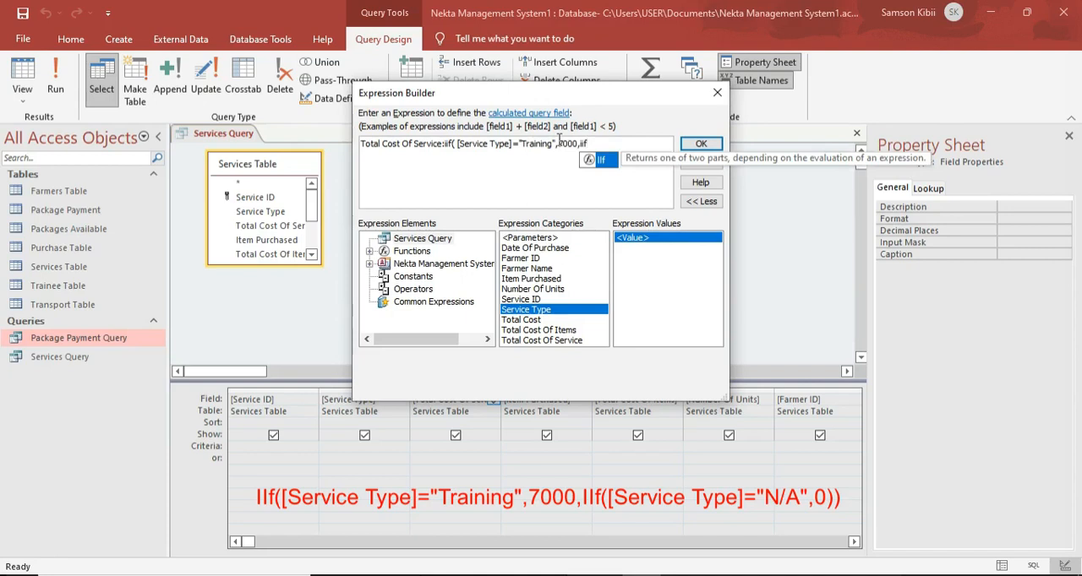
double_click(507, 310)
key(BackSpace)
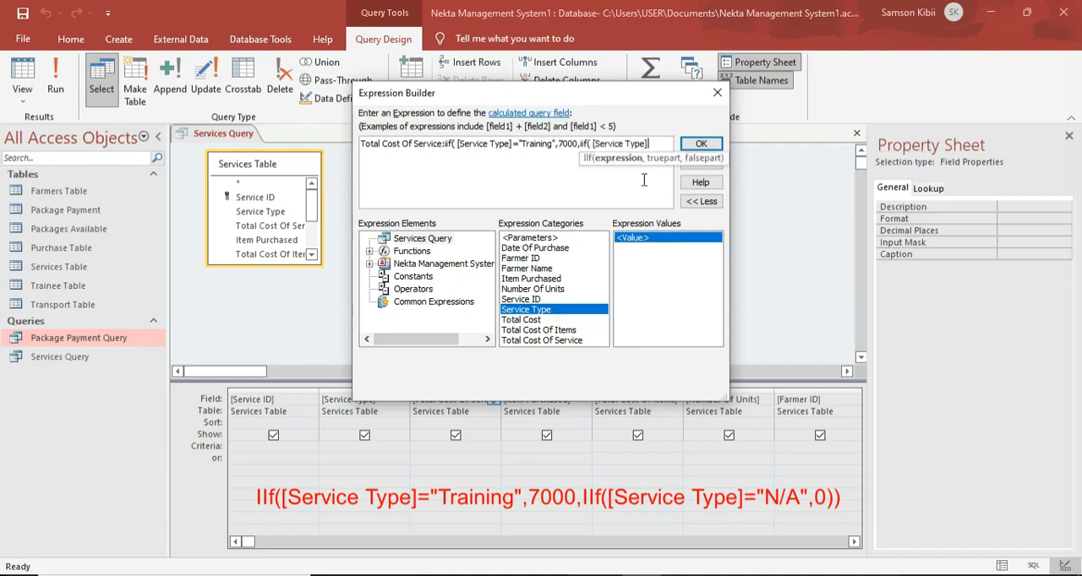
text(="n)
key(BackSpace)
key(Caps_Lock)
text(N/A")
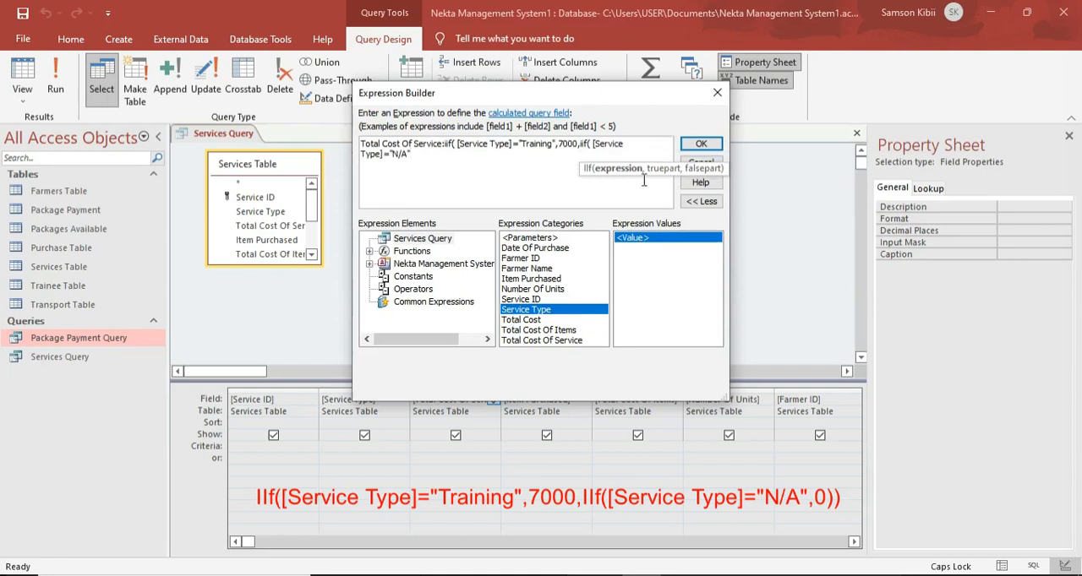
text(,0)))
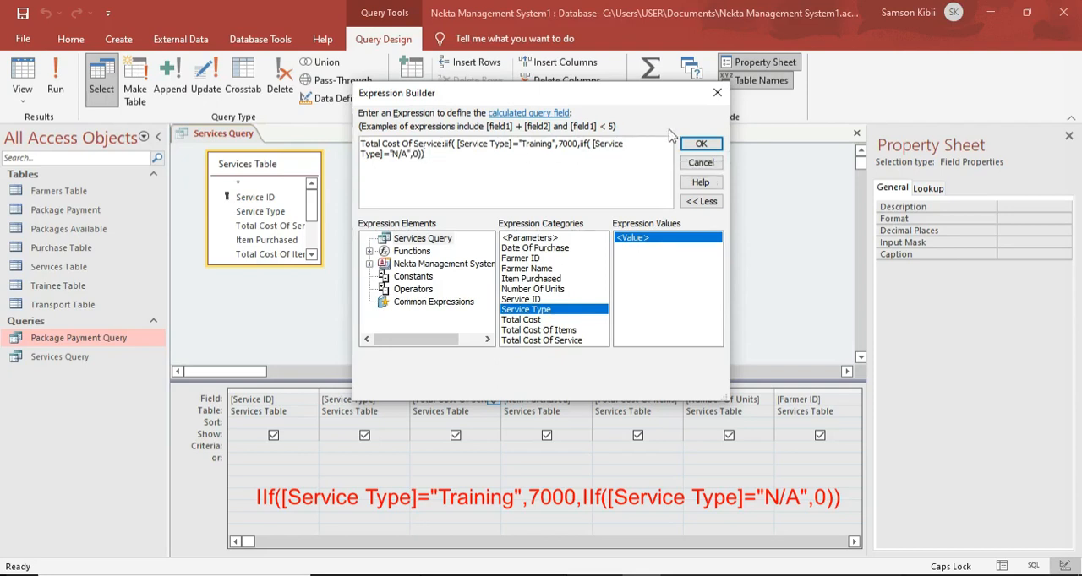
click(701, 144)
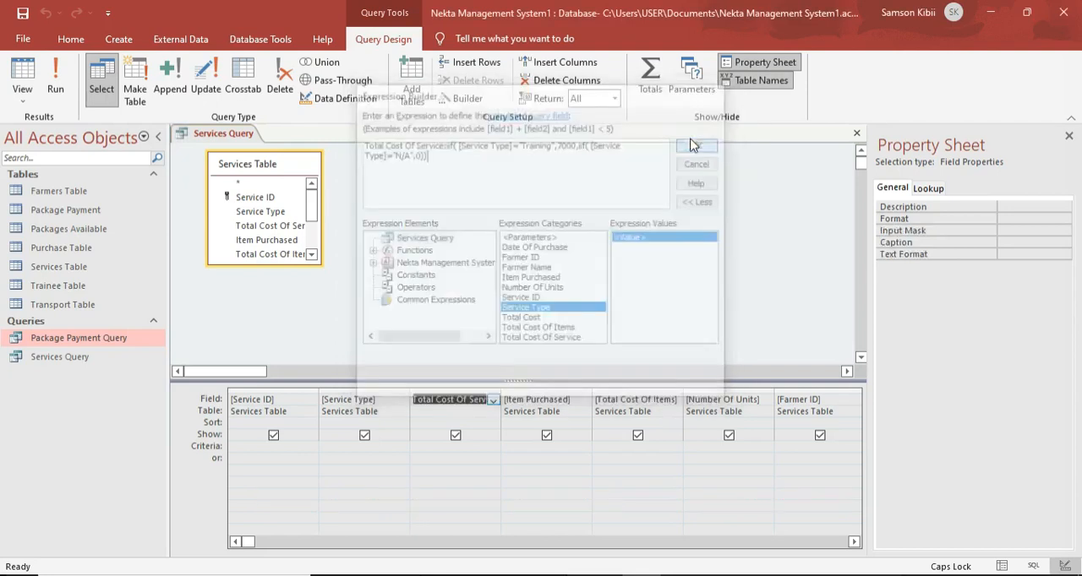
Run the Services Query to check its datasheet, and close it with its design changes saved.
click(55, 85)
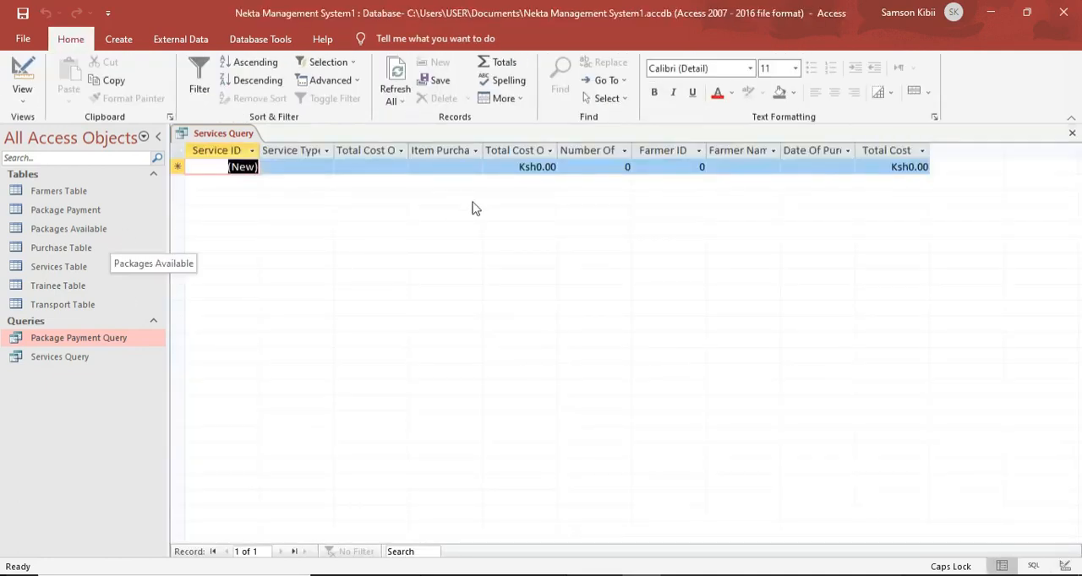
click(405, 166)
click(314, 169)
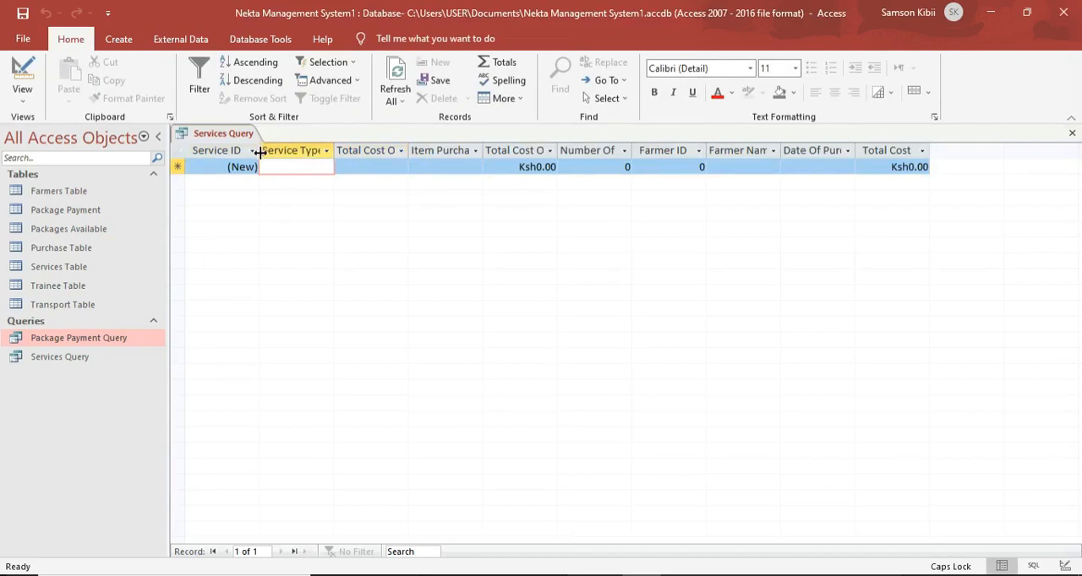
right_click(205, 134)
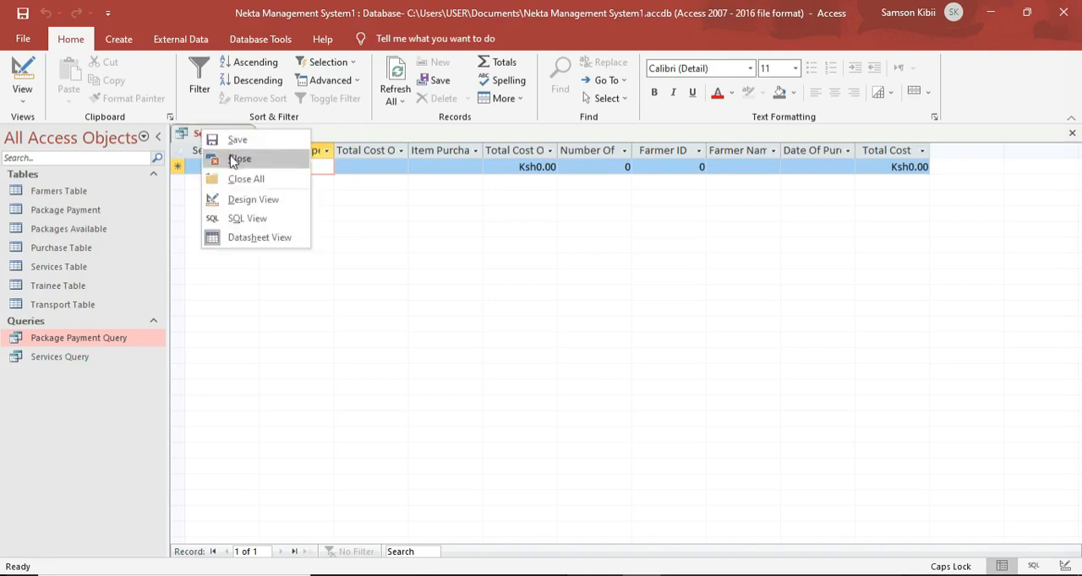
click(233, 160)
click(463, 340)
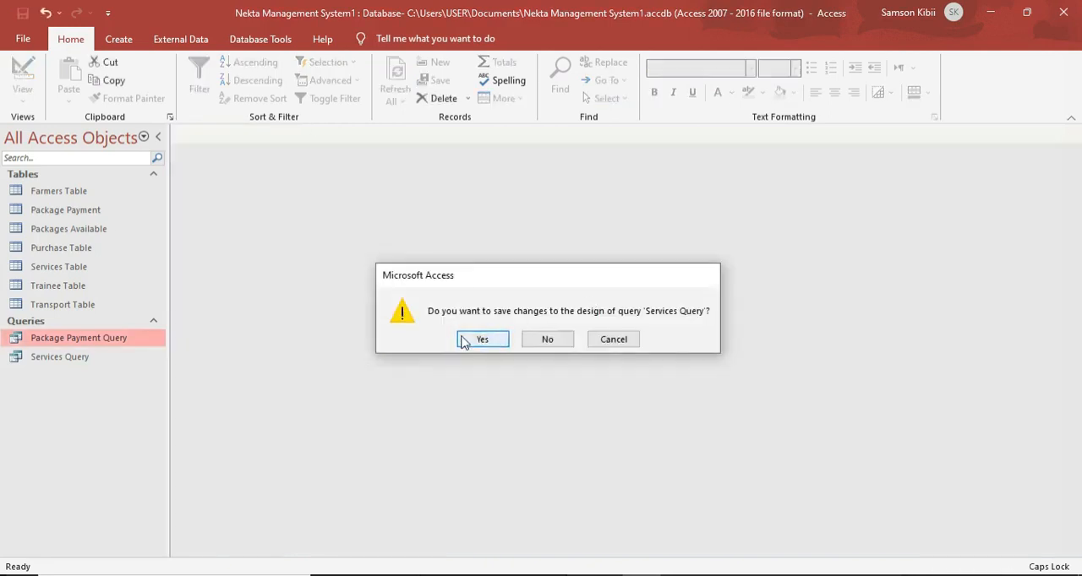
Open the Services Table in Design View and start a lookup with self-entered values for the Service Type field.
click(92, 272)
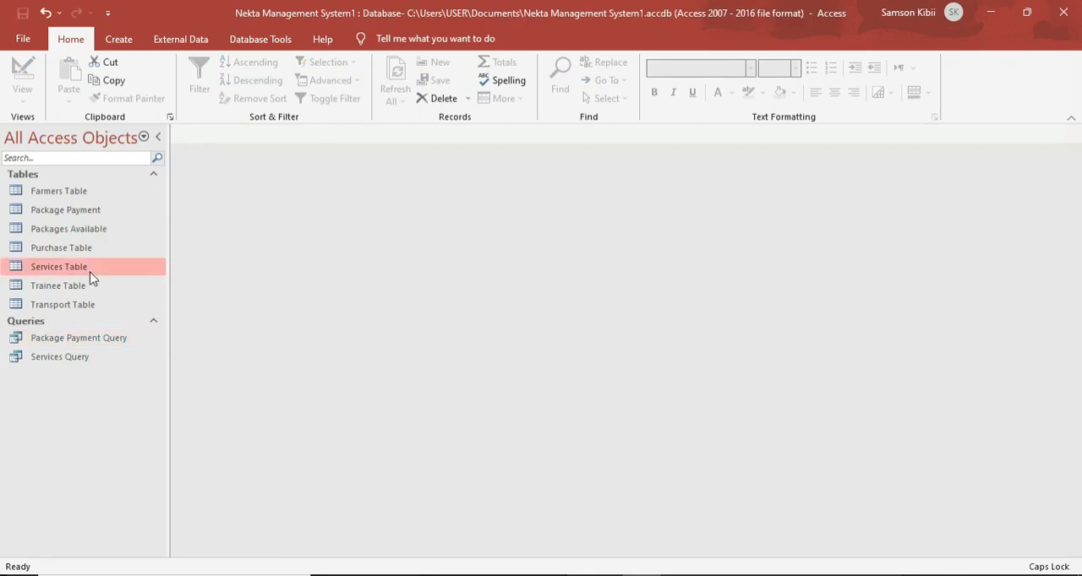
double_click(92, 271)
click(22, 74)
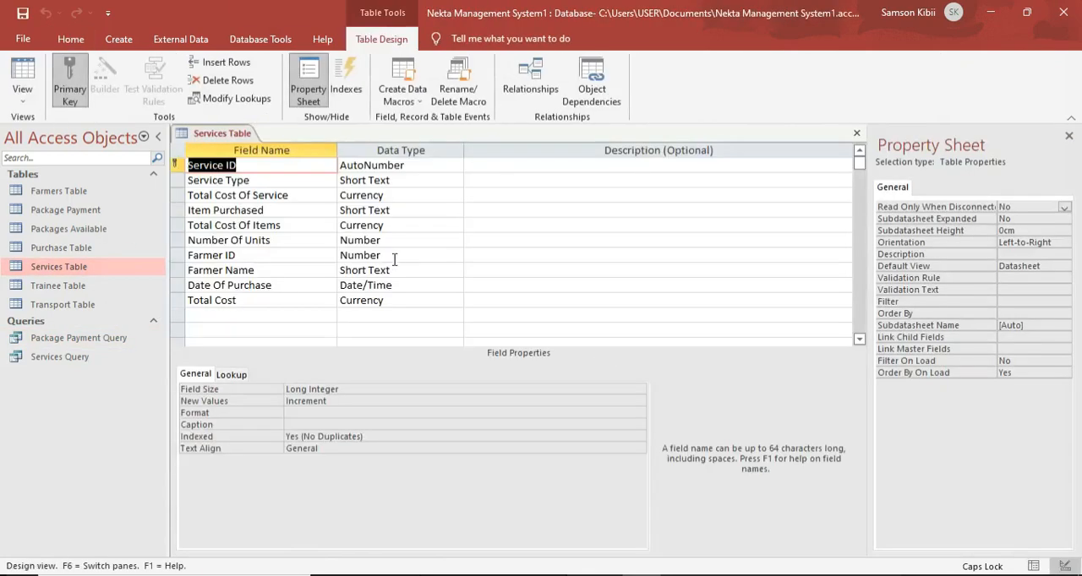
click(399, 179)
click(456, 180)
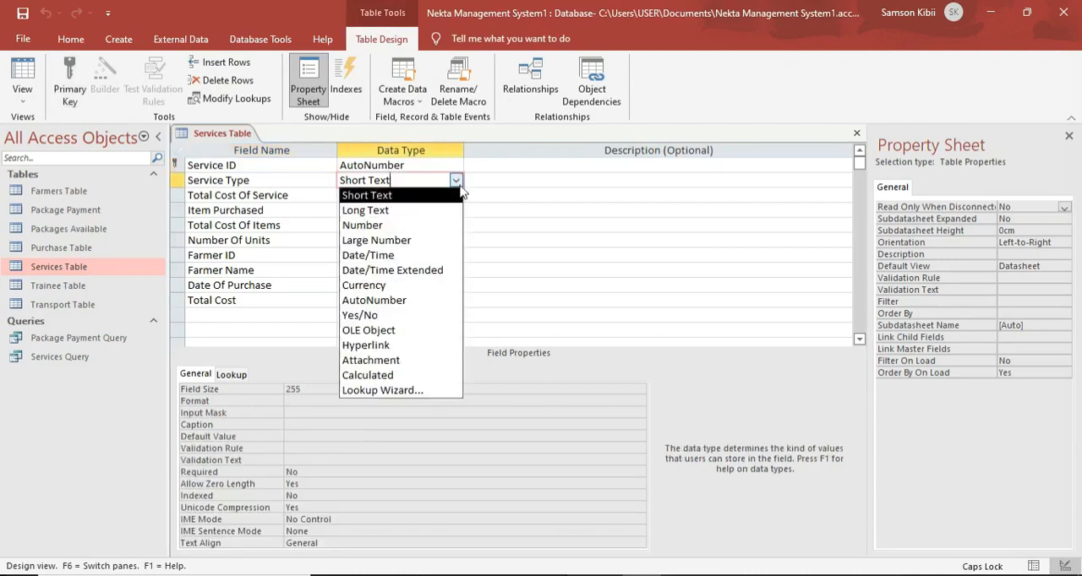
click(413, 391)
click(510, 228)
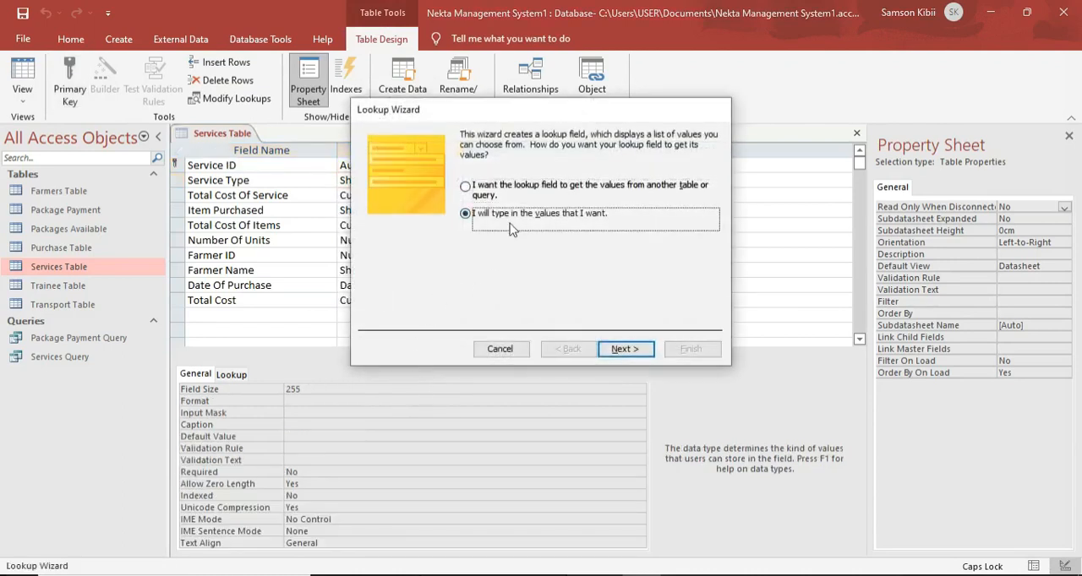
click(626, 349)
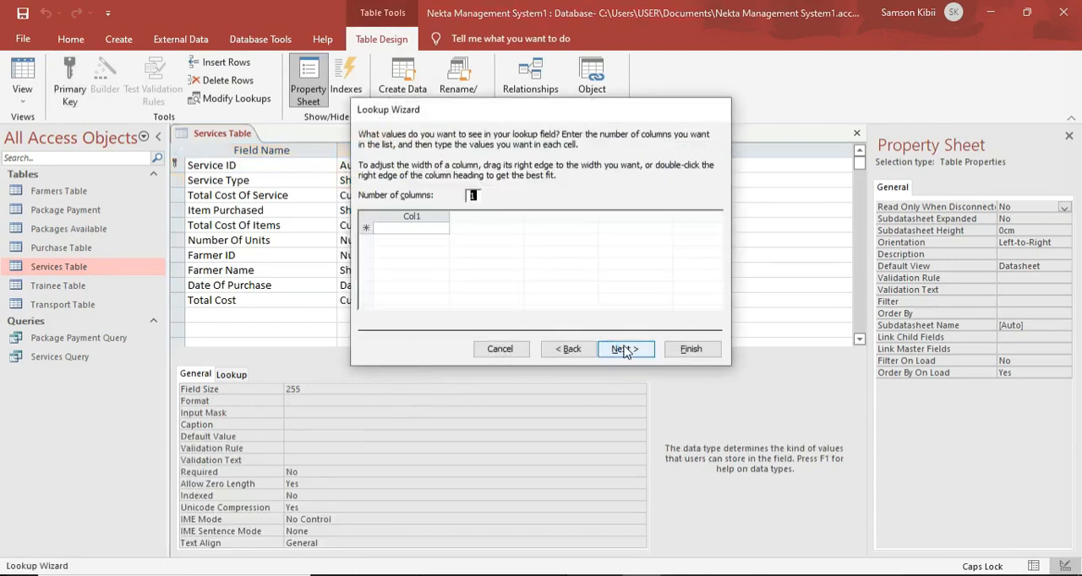
Enter Training and N/A as the Service Type lookup values and finish the wizard with the default label.
click(431, 229)
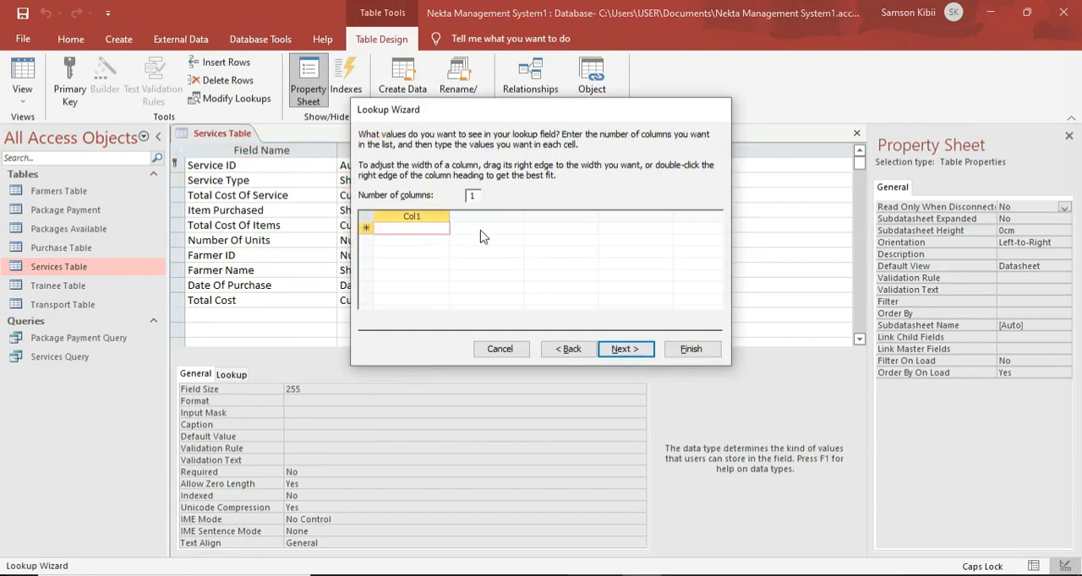
text(T)
key(Caps_Lock)
text(ra)
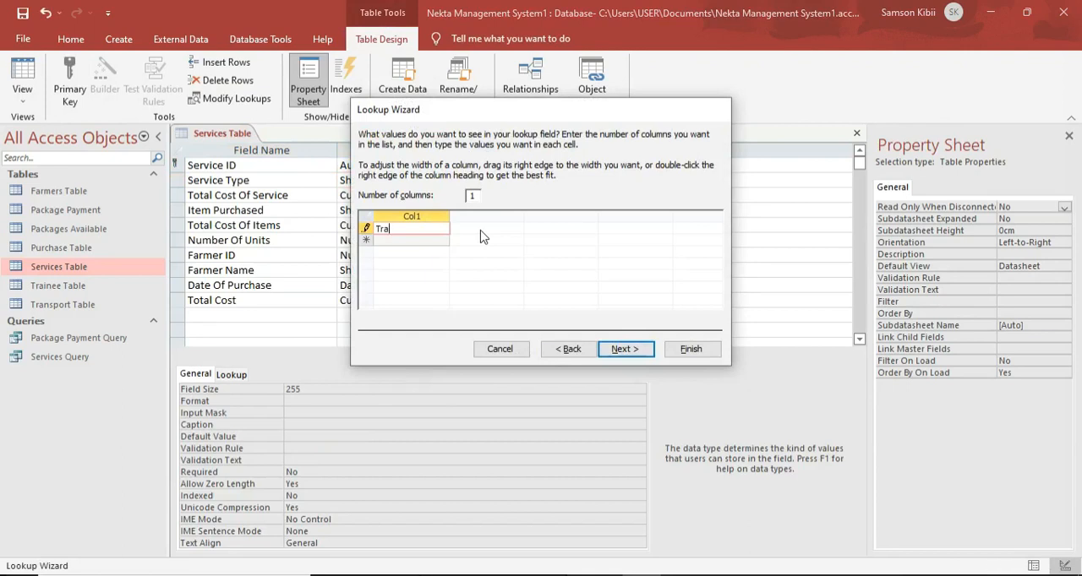
text(ining)
key(Tab)
text(N/)
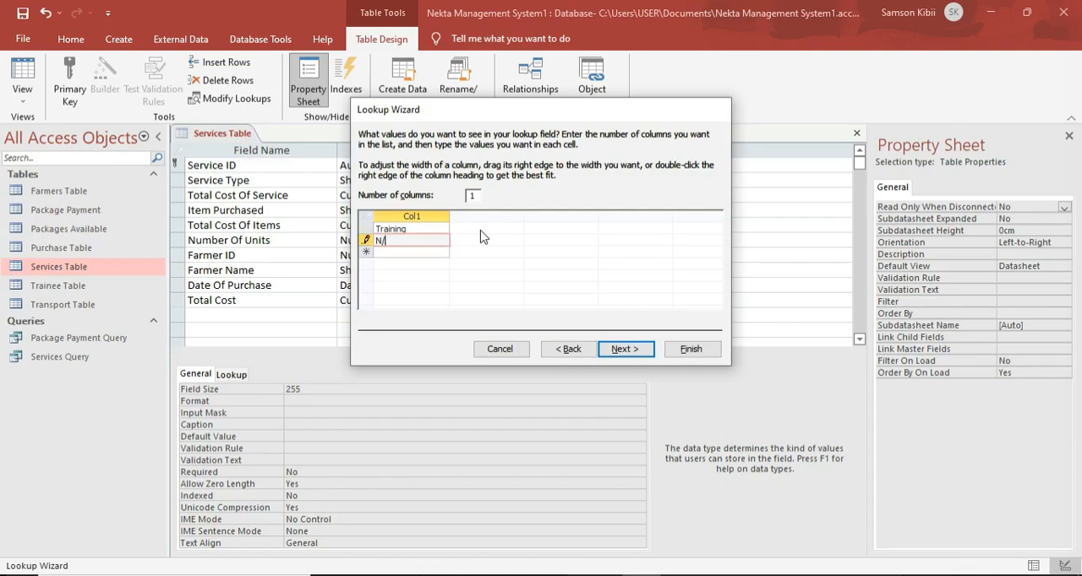
key(Caps_Lock)
text(A)
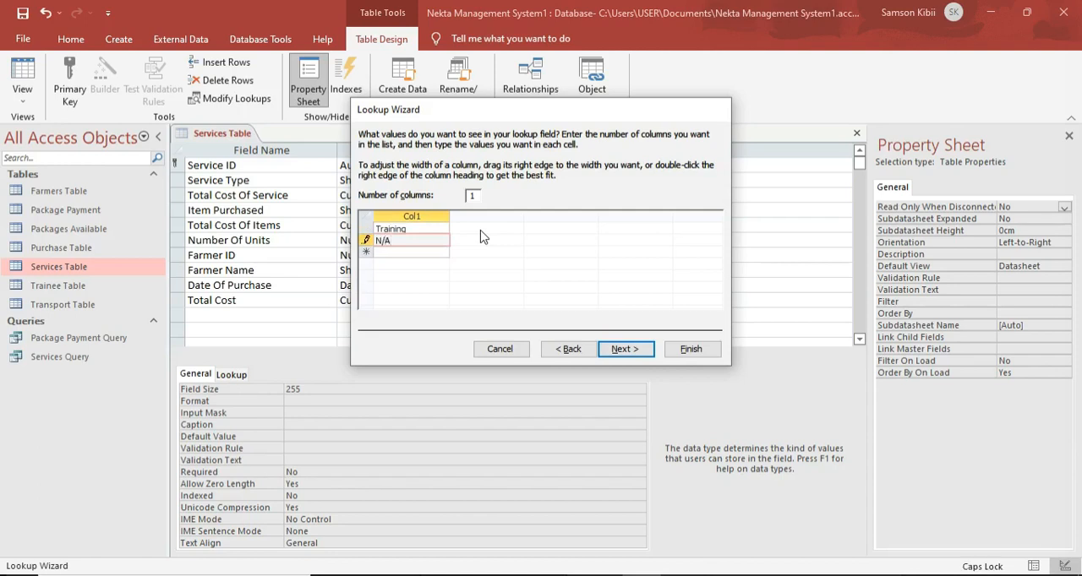
click(617, 349)
click(691, 349)
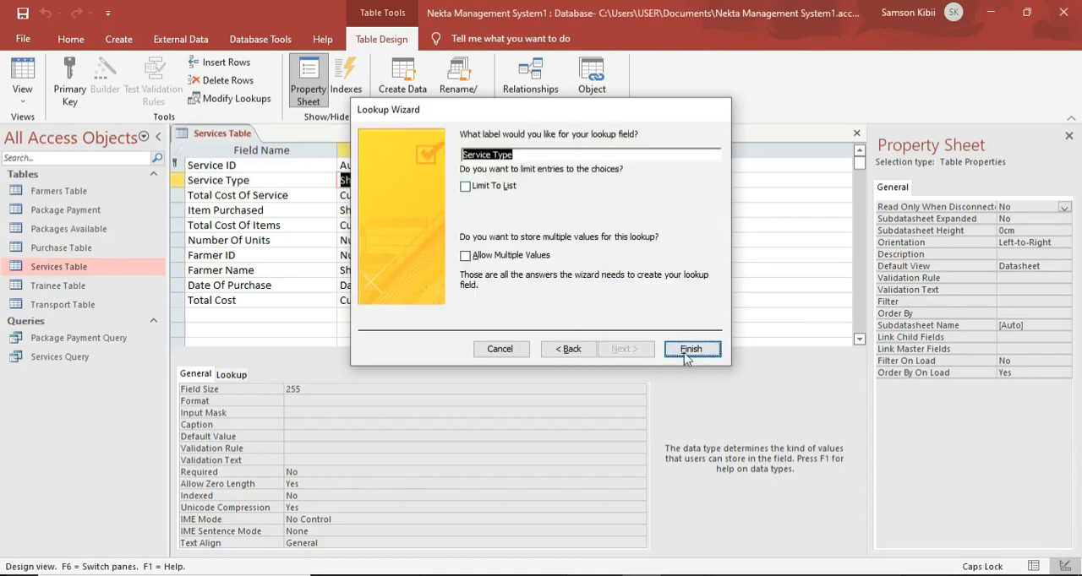
Save and close the Services Table.
right_click(194, 136)
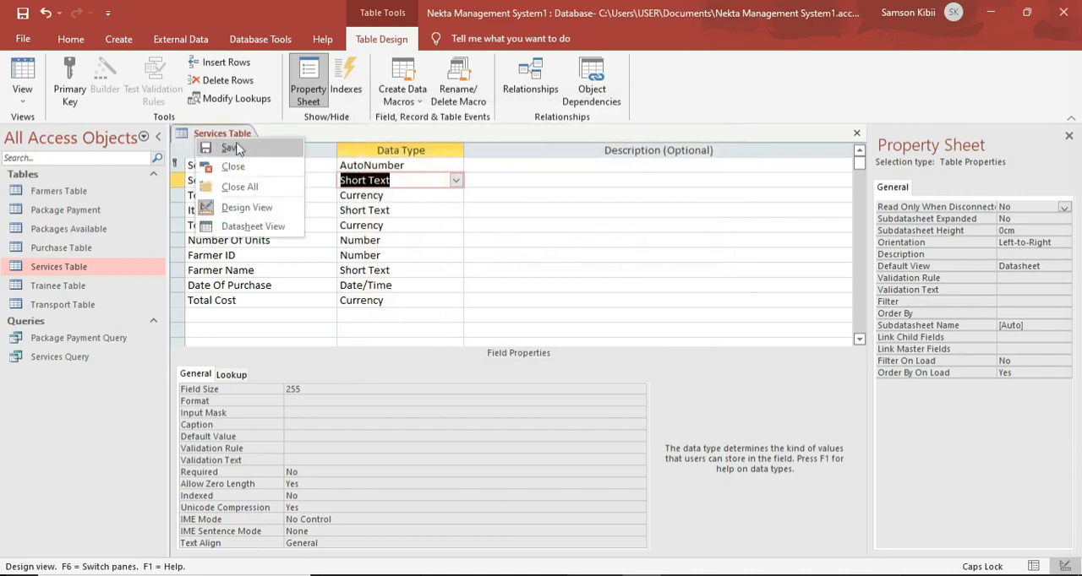
click(238, 146)
right_click(241, 136)
click(253, 165)
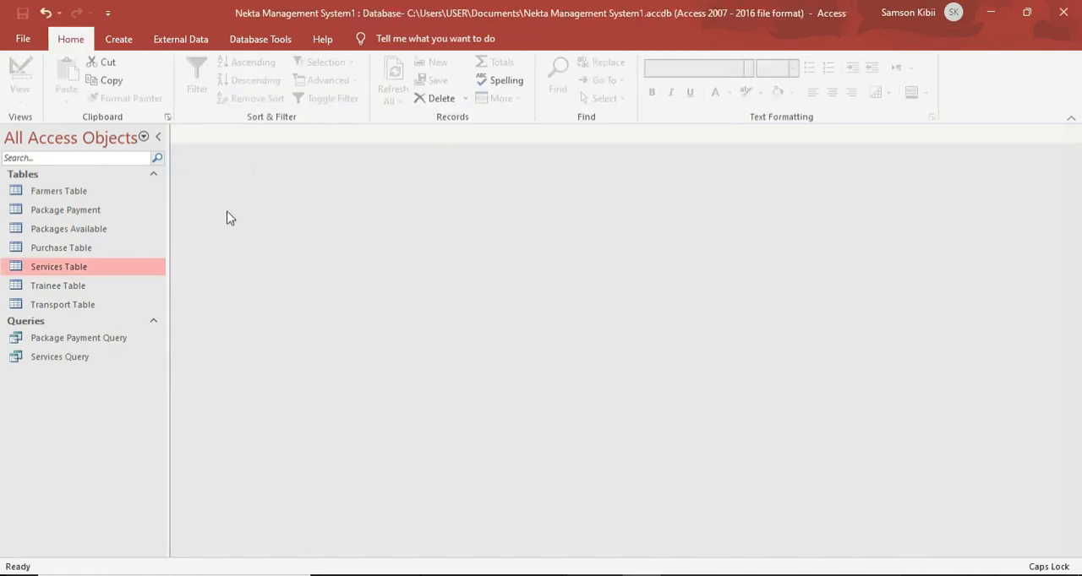
Open the Services Query and choose Training as the first record's Service Type to test the calculated cost.
double_click(93, 357)
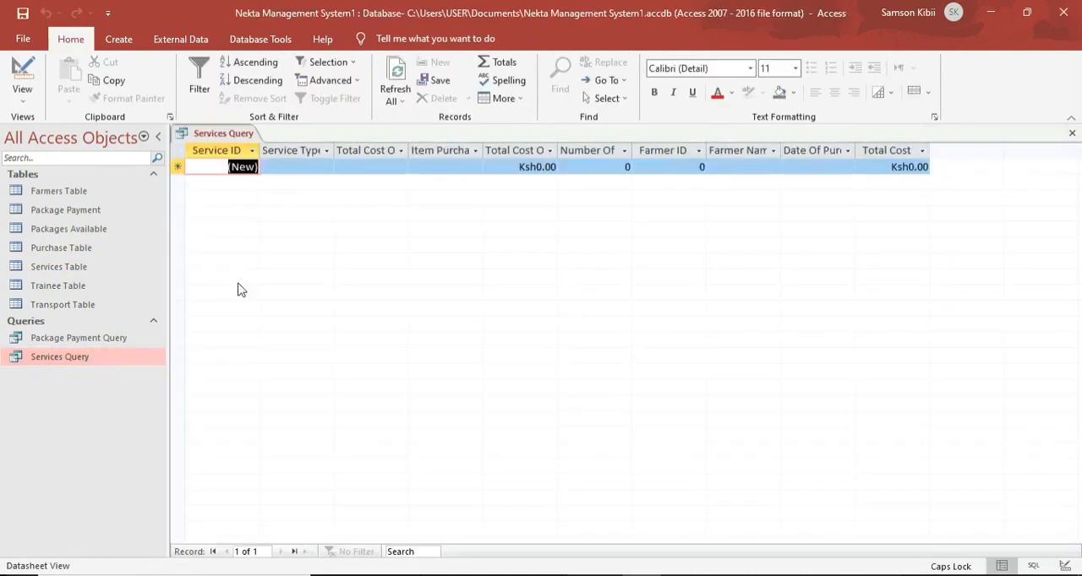
click(319, 167)
click(327, 167)
click(321, 180)
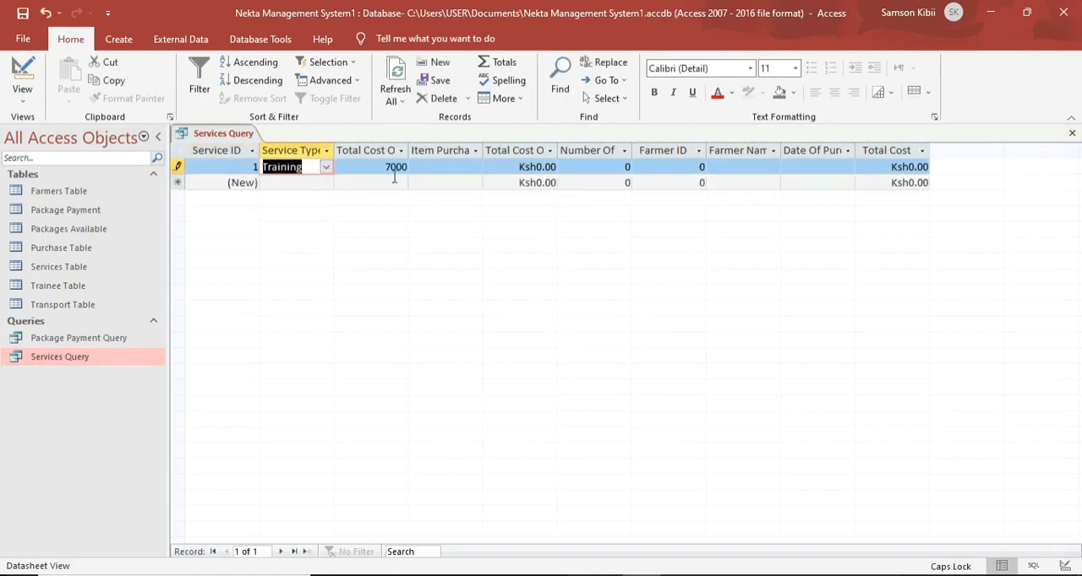
click(449, 168)
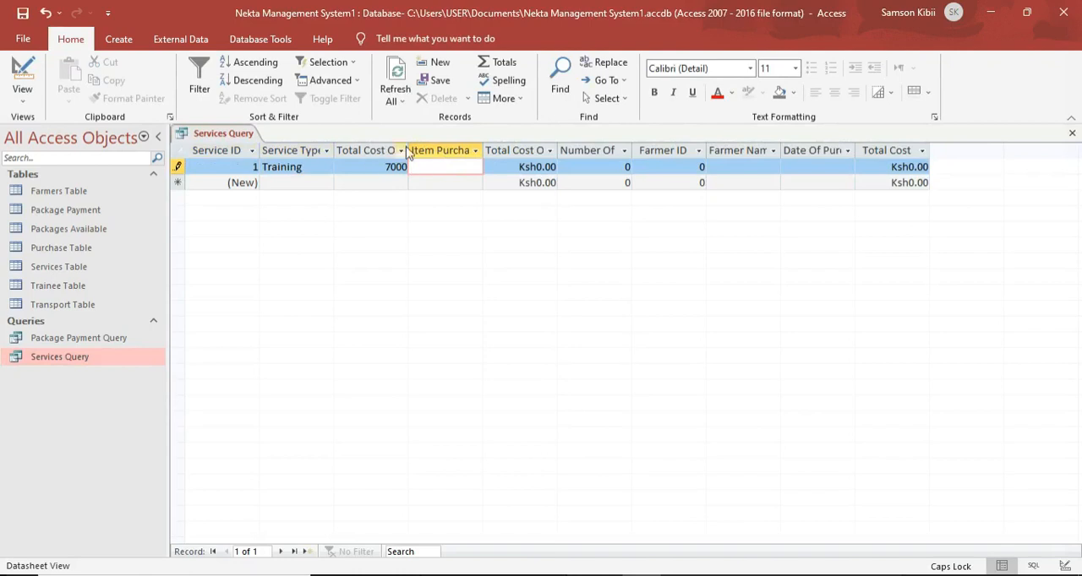
Change the first record's Service Type to N/A to test the calculated cost.
click(314, 168)
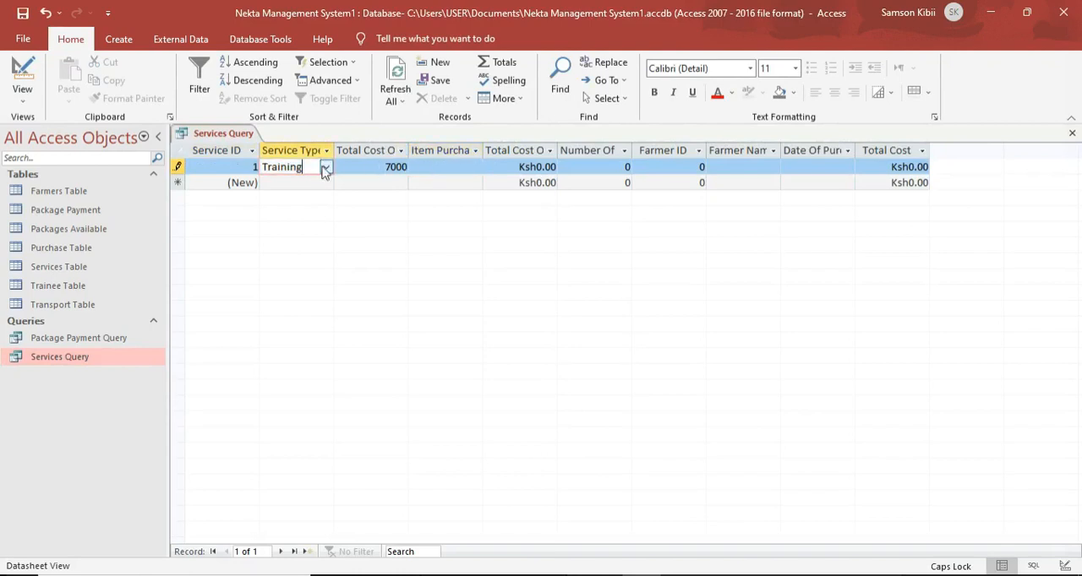
click(325, 168)
click(326, 197)
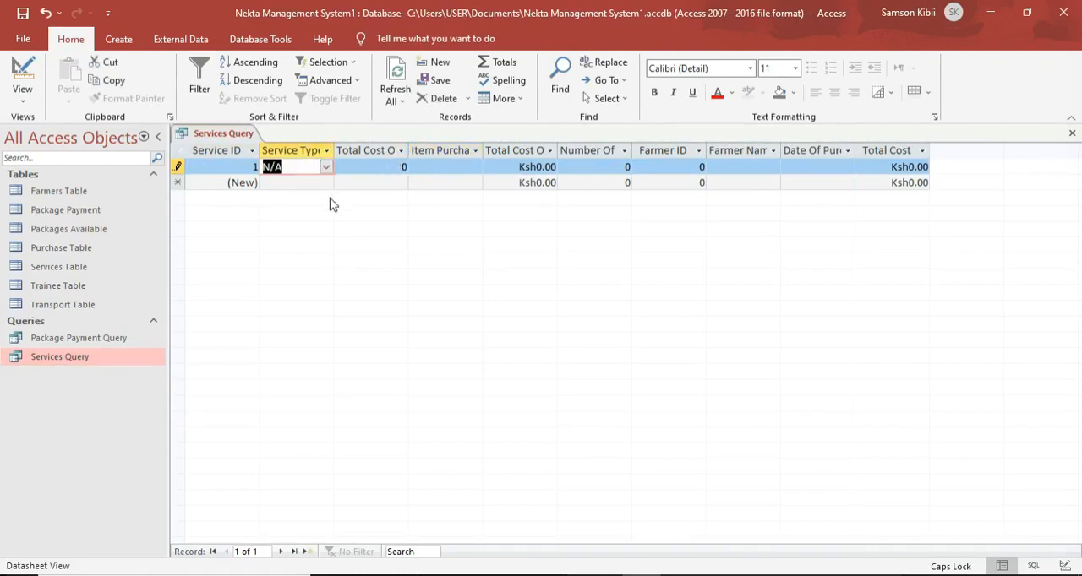
click(465, 166)
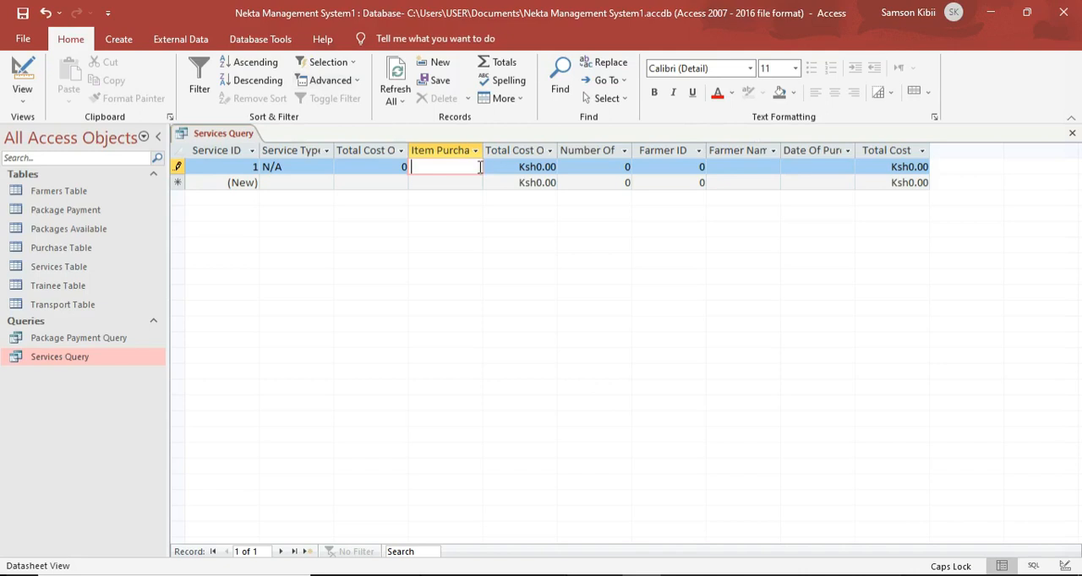
Try to save the Services Query with the test record, and close it without keeping the record.
right_click(244, 140)
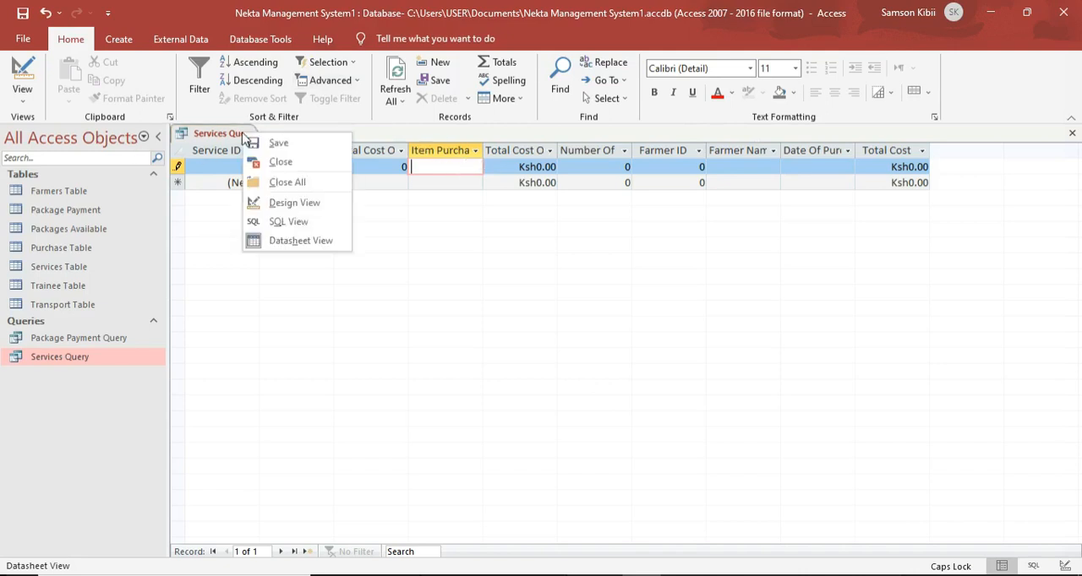
click(269, 144)
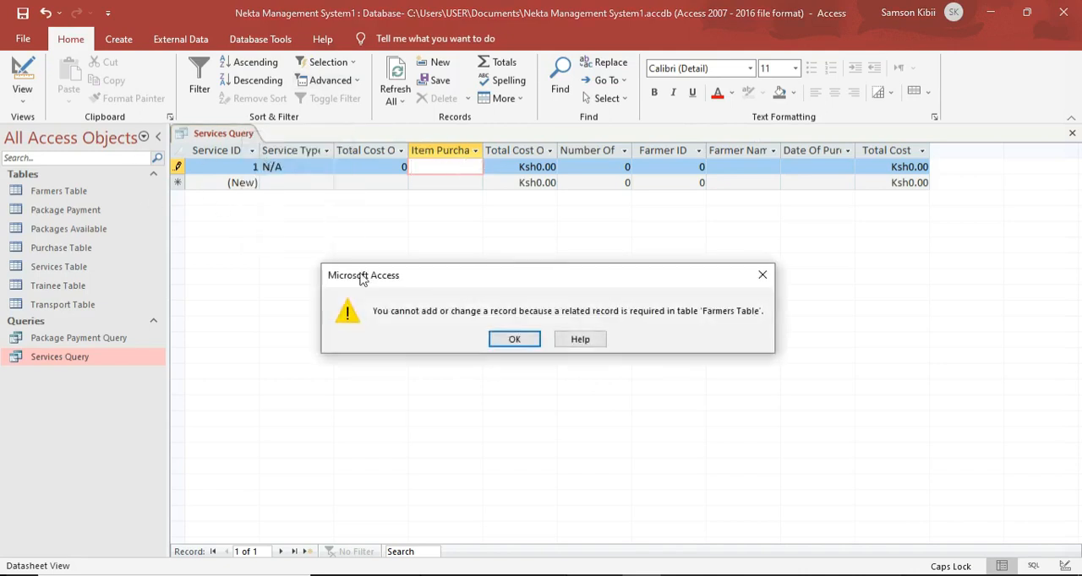
click(514, 339)
click(498, 353)
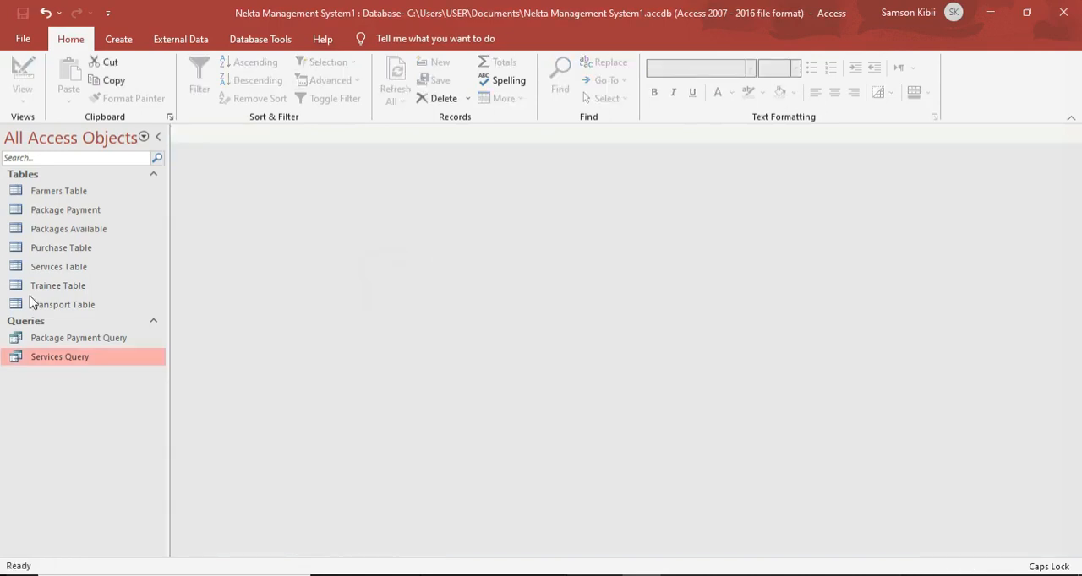
Open the Services Table in Design View and start a Lookup Wizard with typed-in values for the Item Purchased field.
click(60, 270)
double_click(60, 269)
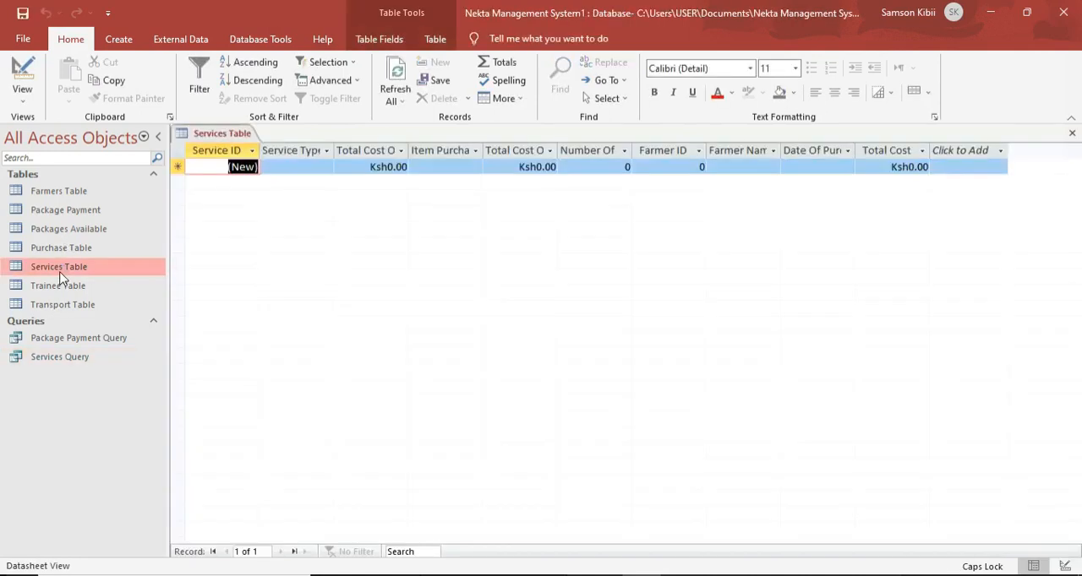
click(20, 76)
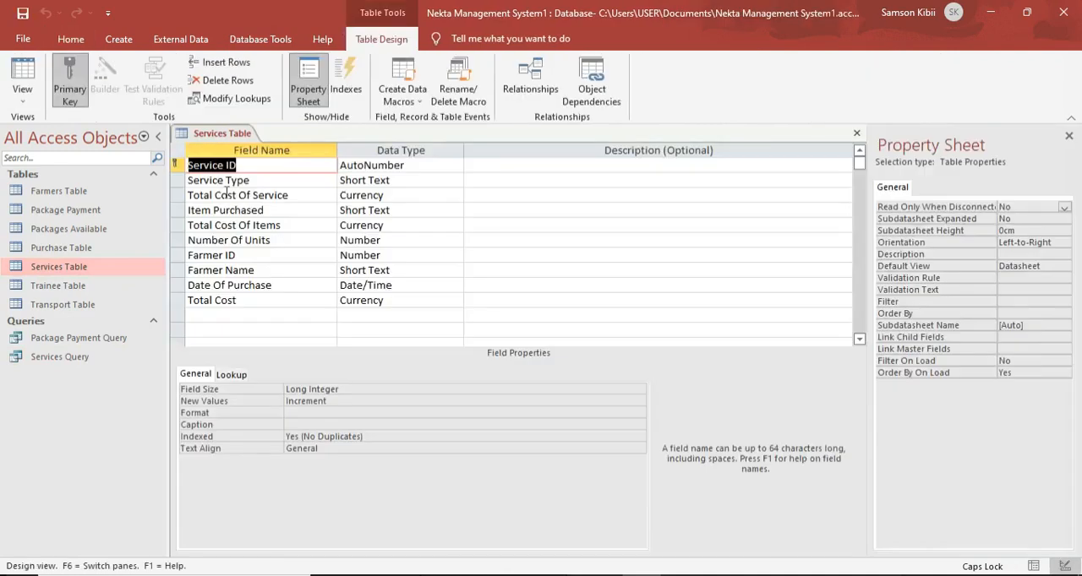
click(449, 211)
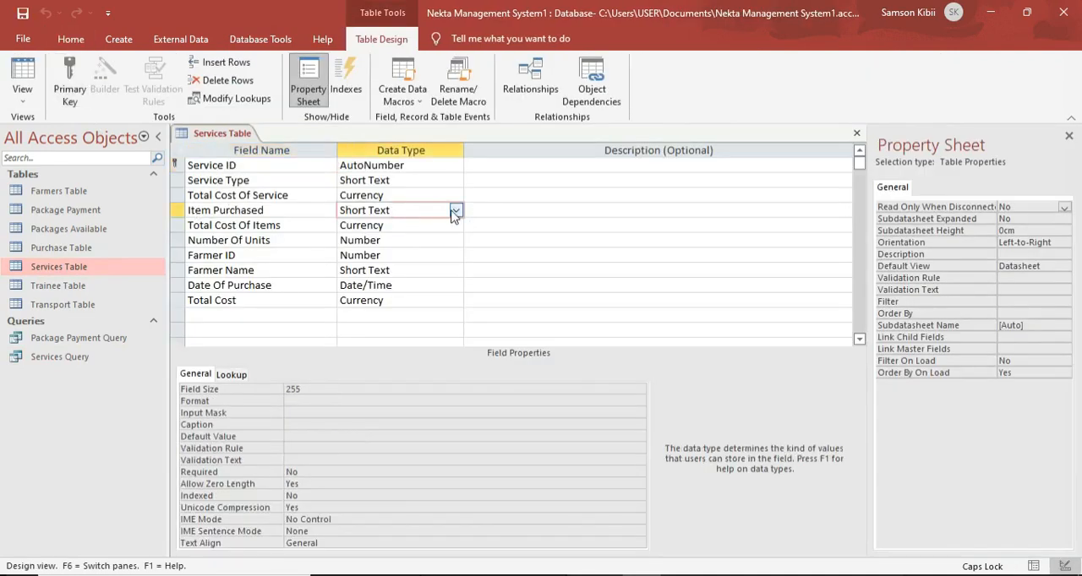
click(454, 210)
click(417, 415)
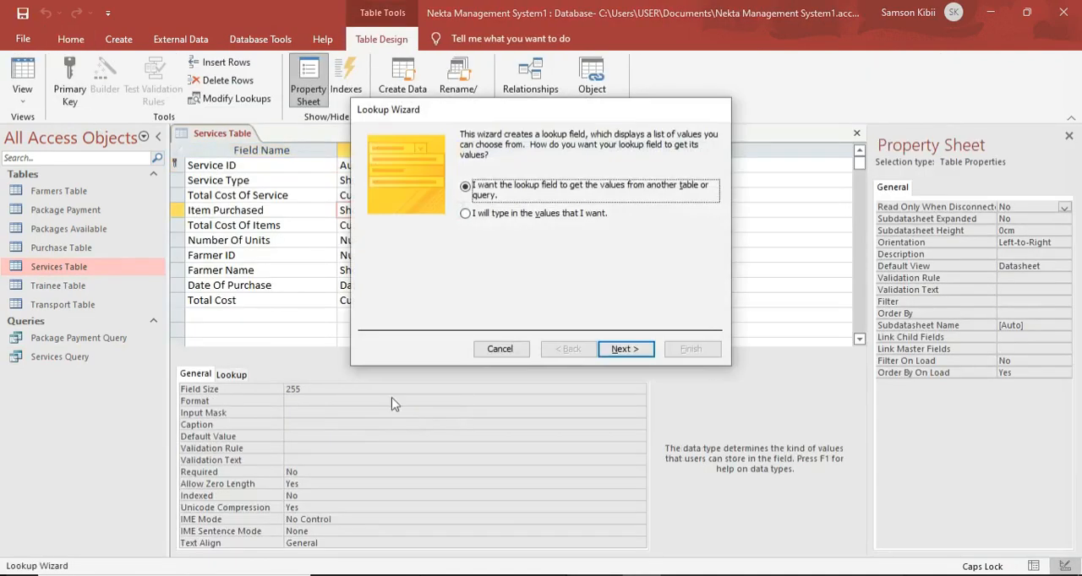
click(485, 214)
click(624, 349)
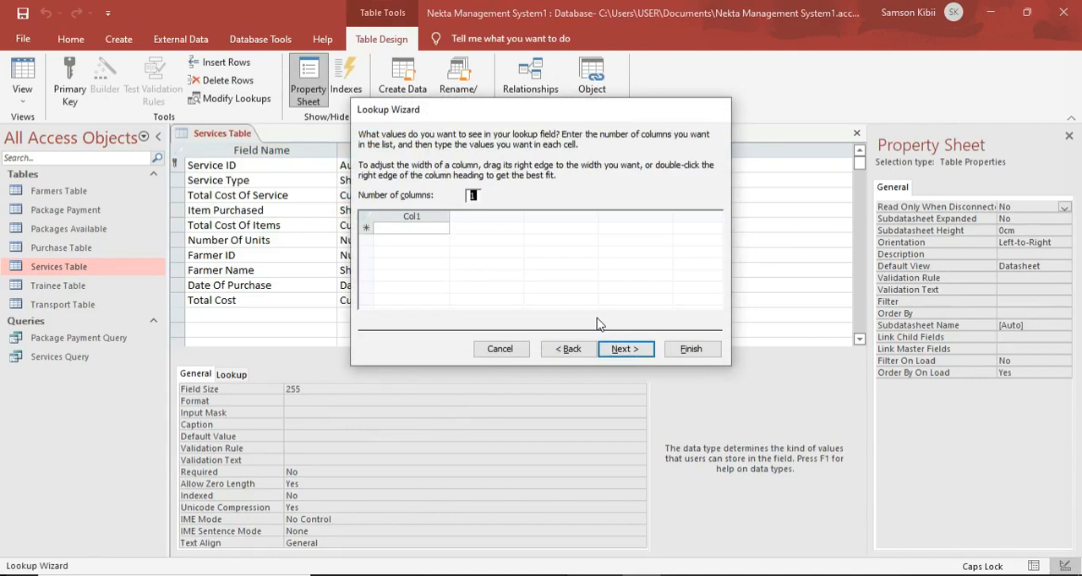
Enter Accessories as the first value of the Item Purchased lookup list.
key(Caps_Lock)
key(Caps_Lock)
key(Caps_Lock)
click(413, 229)
key(Caps_Lock)
text(A)
key(Caps_Lock)
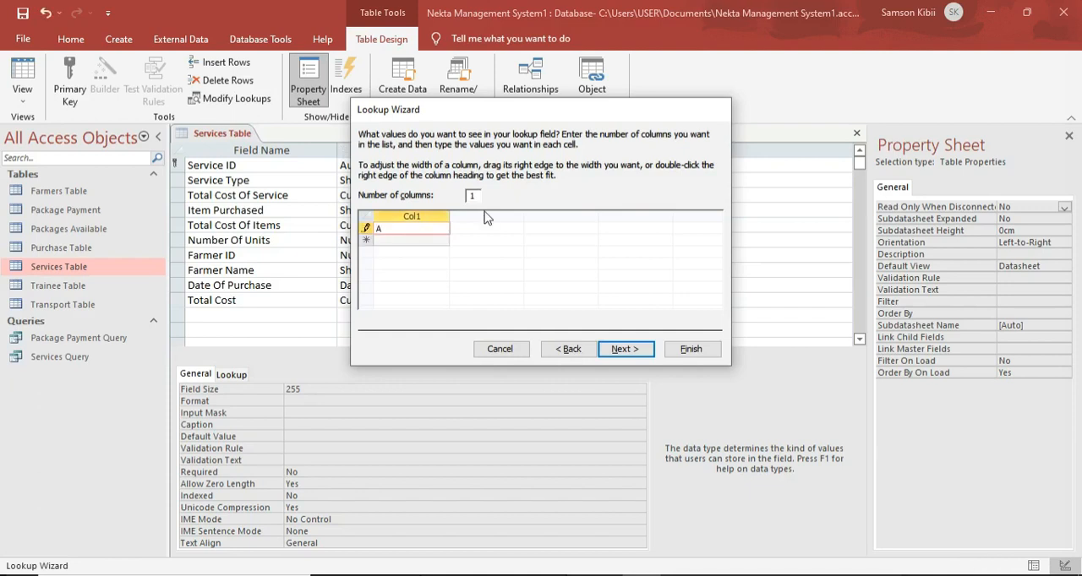
text(ccesssories)
key(Return)
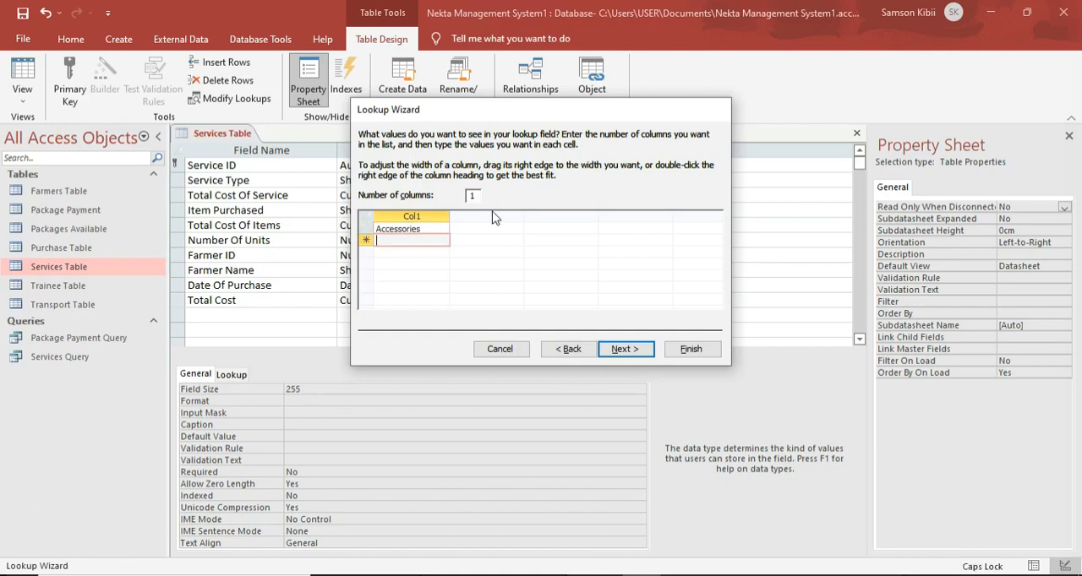
Add Honey Harvesting Kits as the second value of the Item Purchased lookup list.
text(Hon)
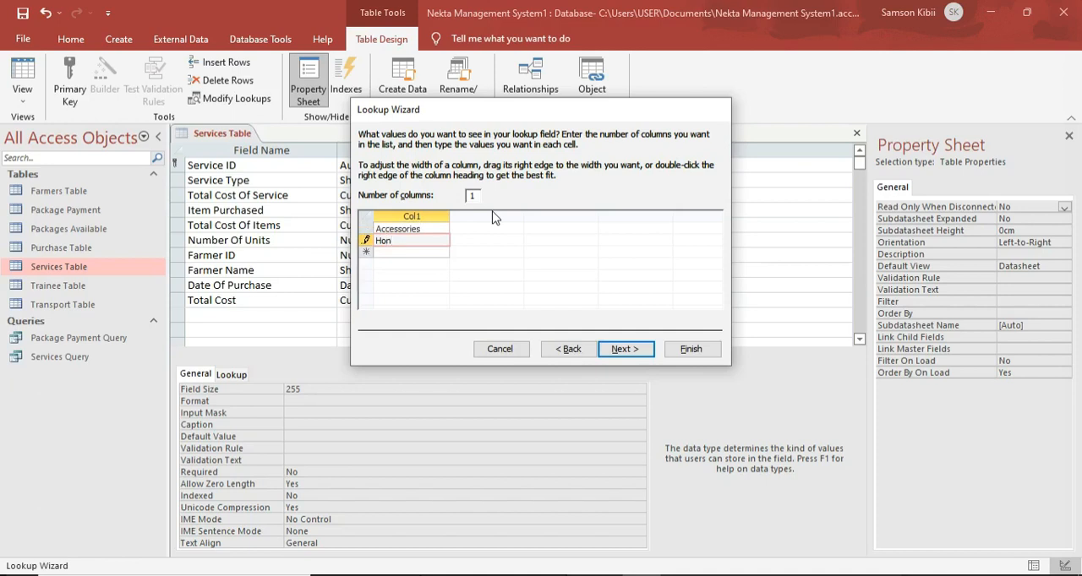
text(ey Ha)
text(rve)
text(sting Ki)
text(ts)
key(Return)
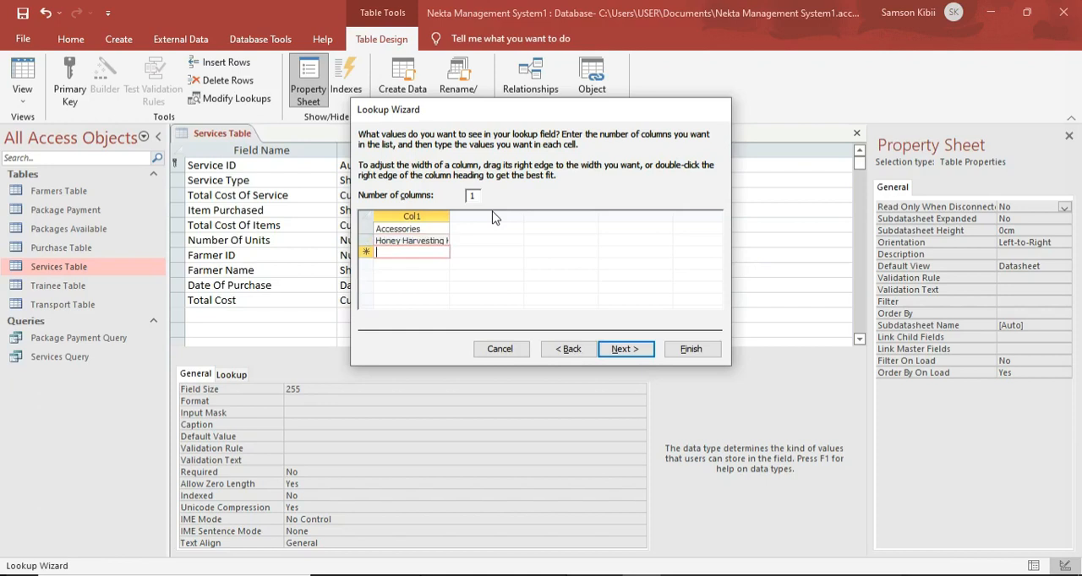
Add Honey Extractors as the third value of the Item Purchased lookup list.
text(Hone)
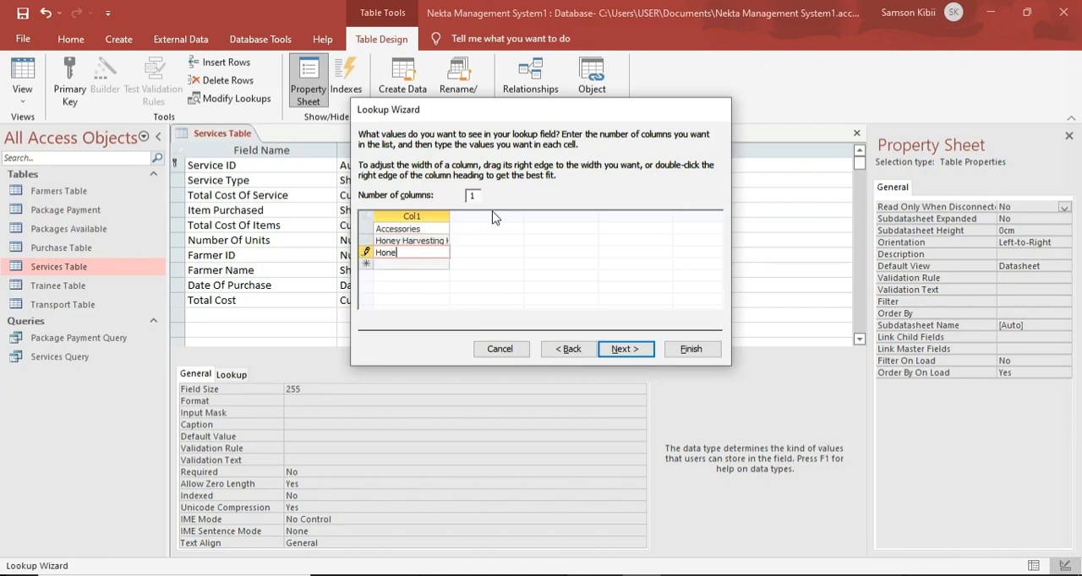
text(y)
key(Caps_Lock)
text(E)
key(Caps_Lock)
text(xtractors)
key(Tab)
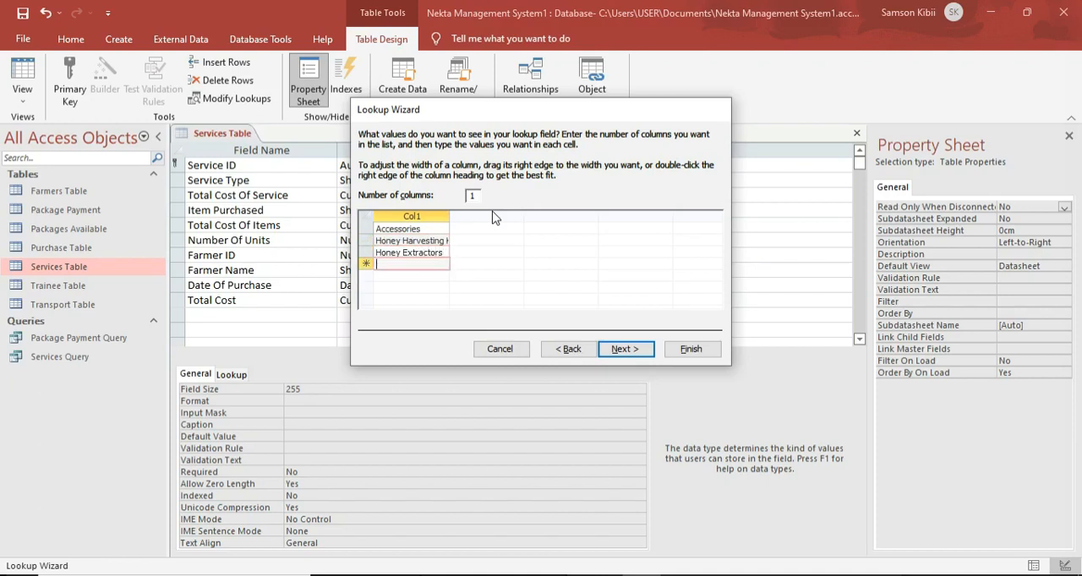
Add N/A as the last lookup value and finish the wizard, keeping Item Purchased as the field label.
key(Caps_Lock)
text(N)
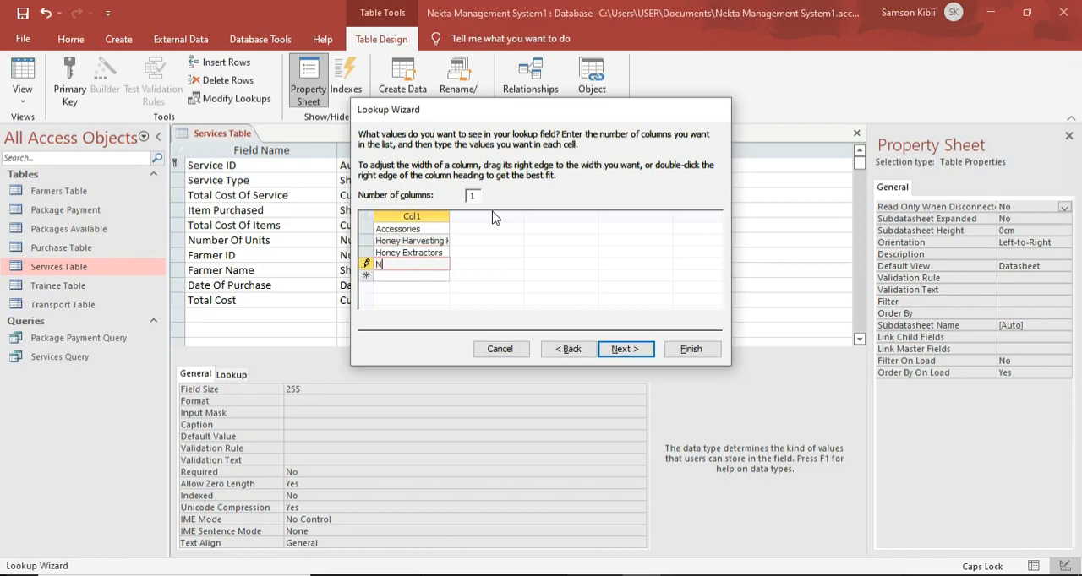
key(Caps_Lock)
text(/a)
key(Caps_Lock)
text(A)
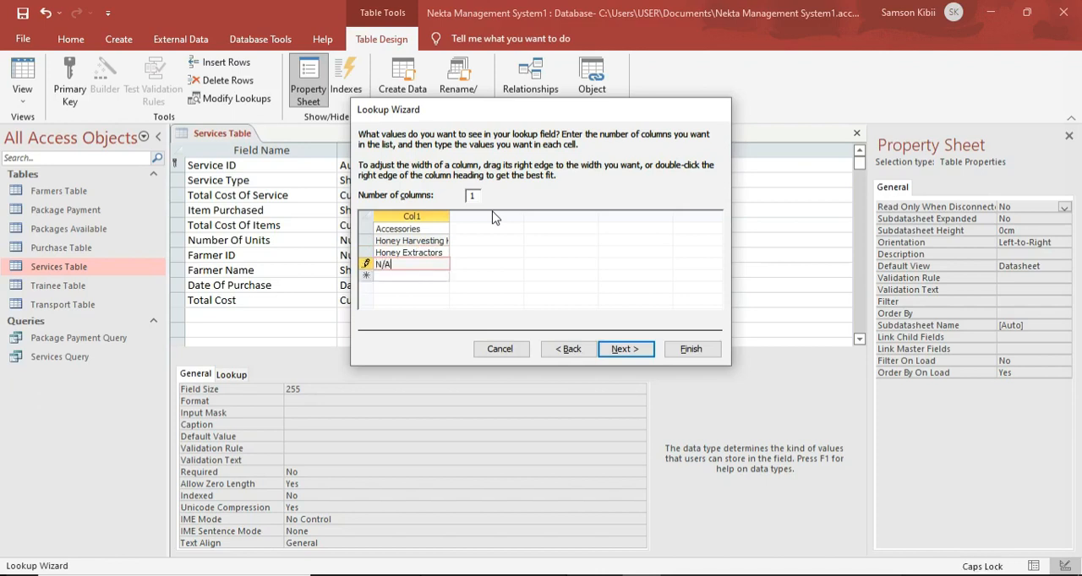
click(649, 350)
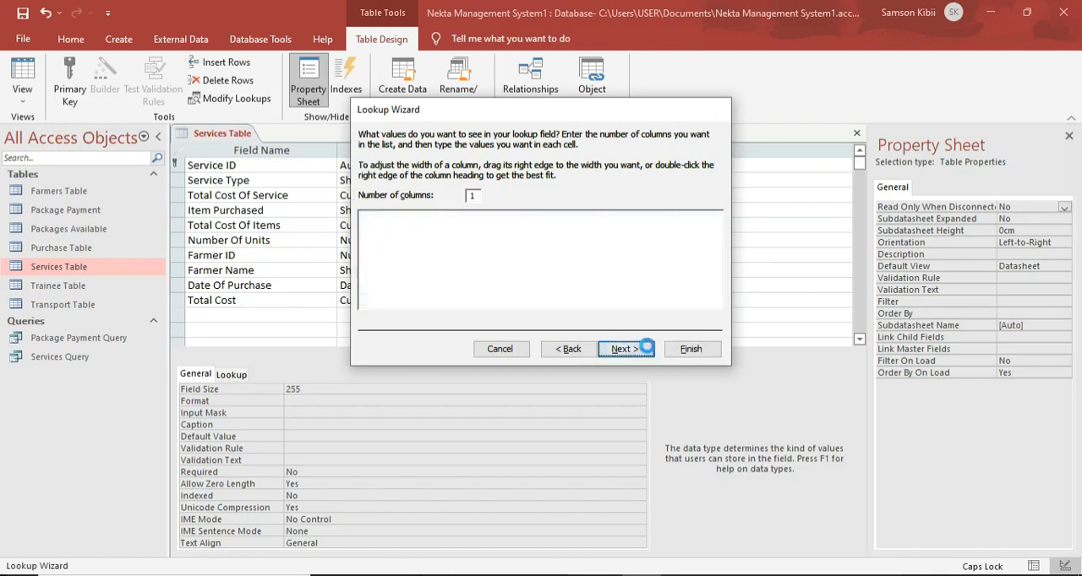
click(690, 349)
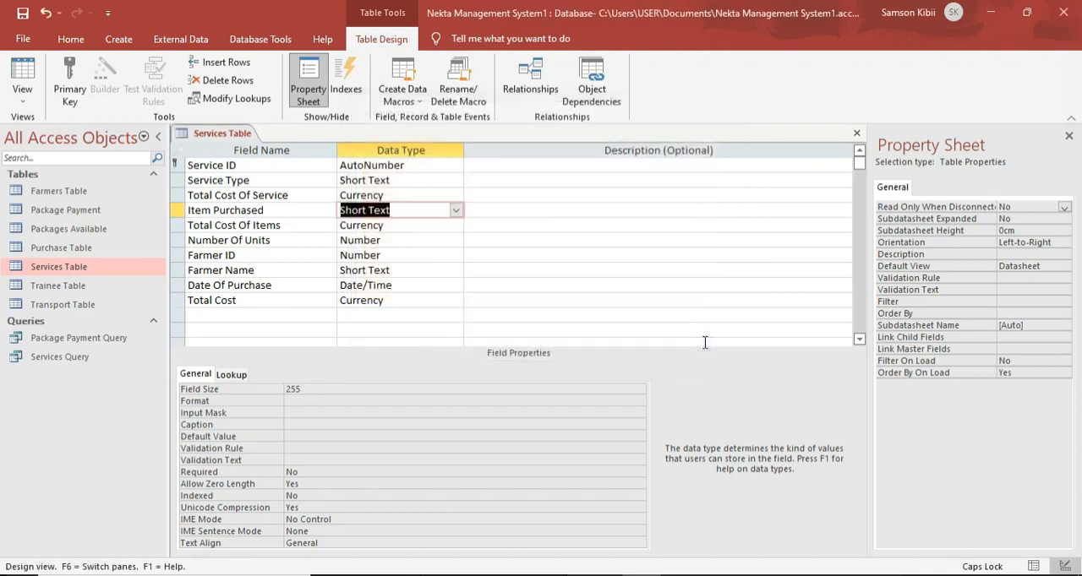
Save the Services Table with its Item Purchased lookup and close it.
right_click(236, 134)
click(249, 139)
right_click(199, 128)
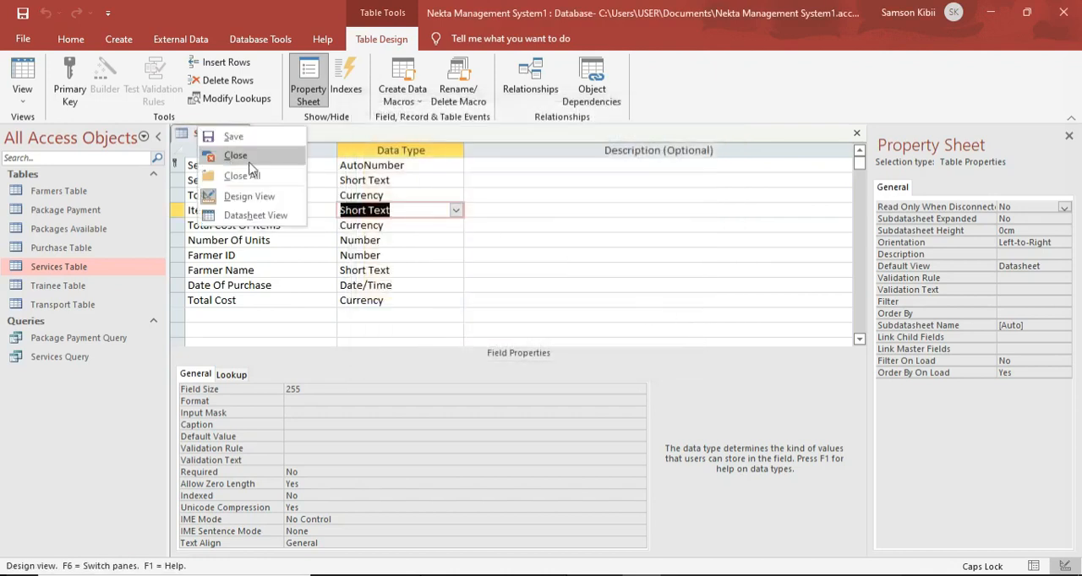
click(252, 158)
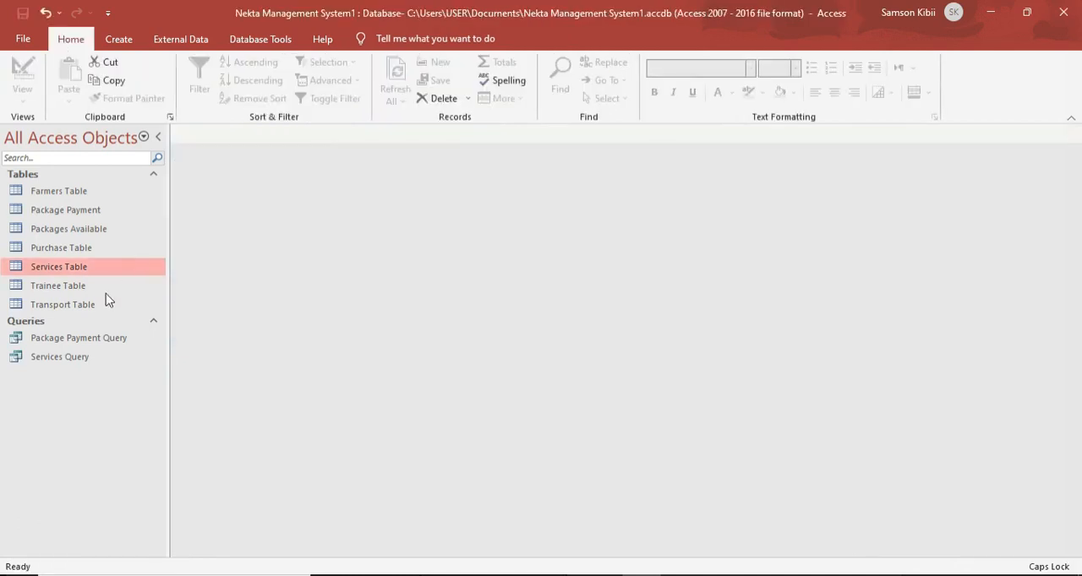
Open the Services Query and widen the Total Cost Of Items column to fit its heading.
double_click(89, 359)
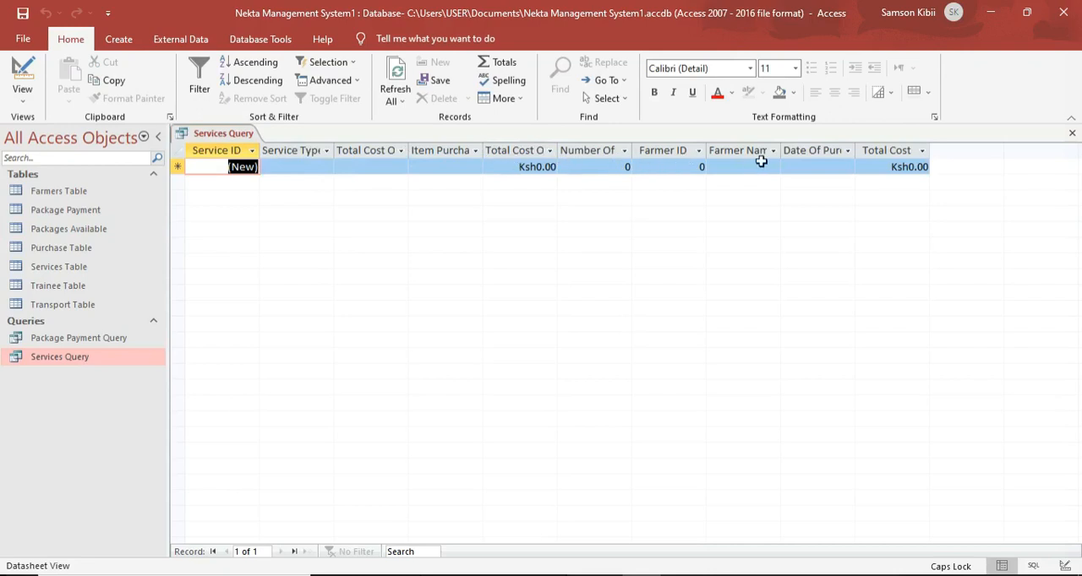
click(385, 166)
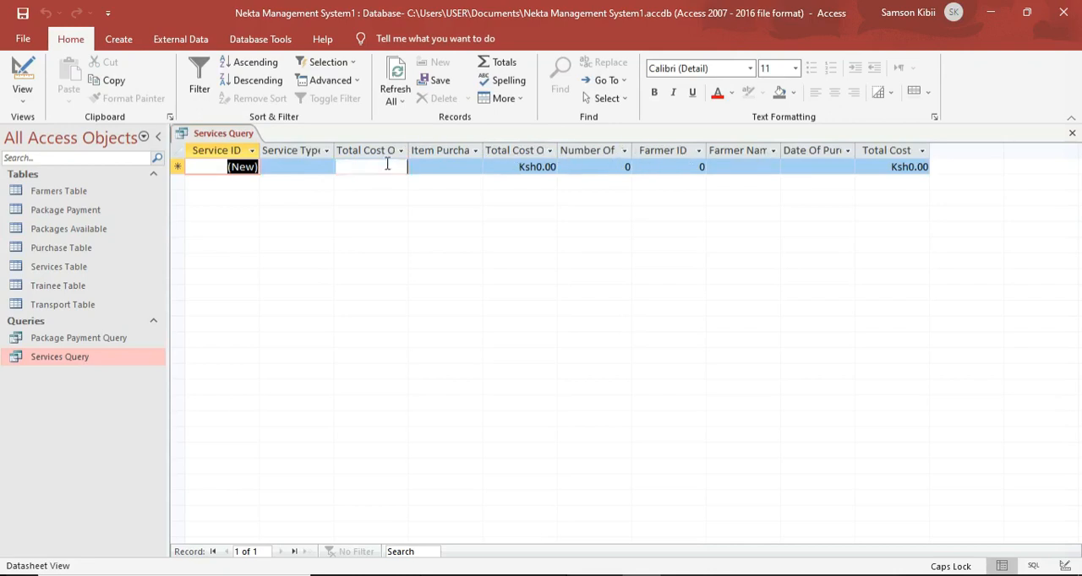
double_click(557, 150)
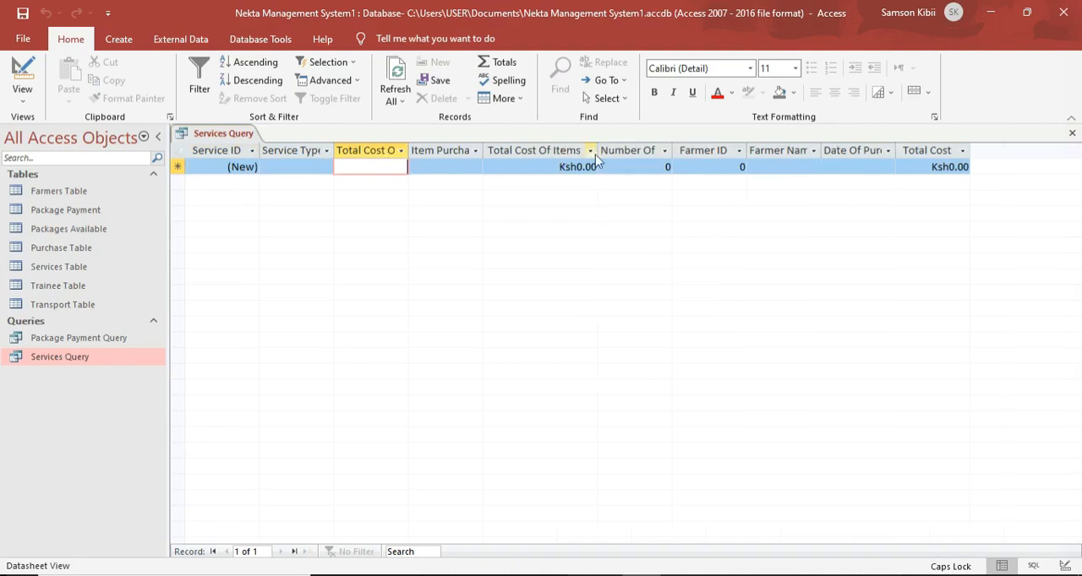
Choose Training as the new record's Service Type and try to switch the Services Query to Design View.
click(327, 167)
click(325, 183)
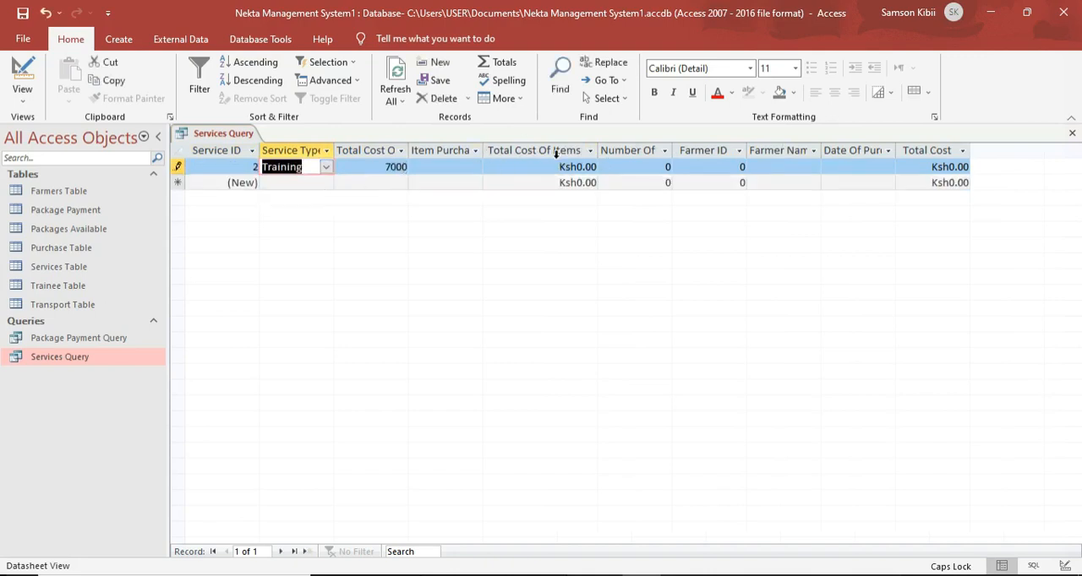
click(25, 65)
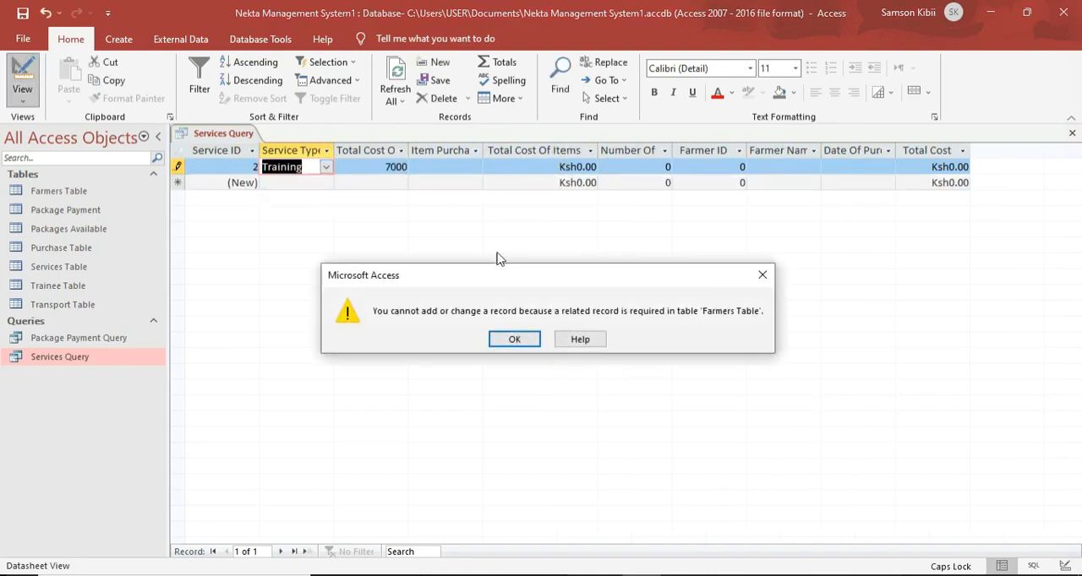
click(515, 339)
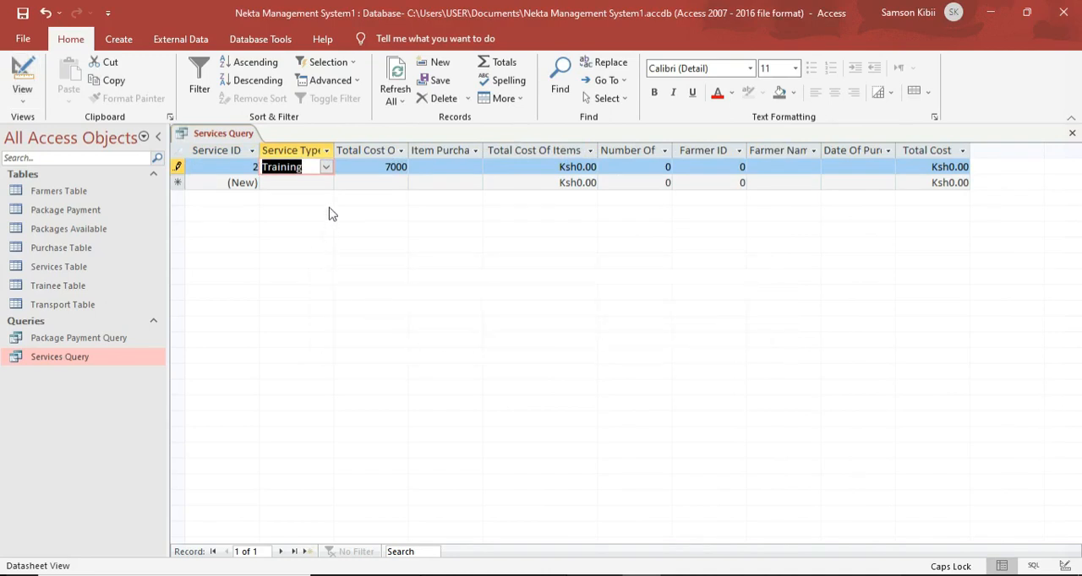
right_click(249, 141)
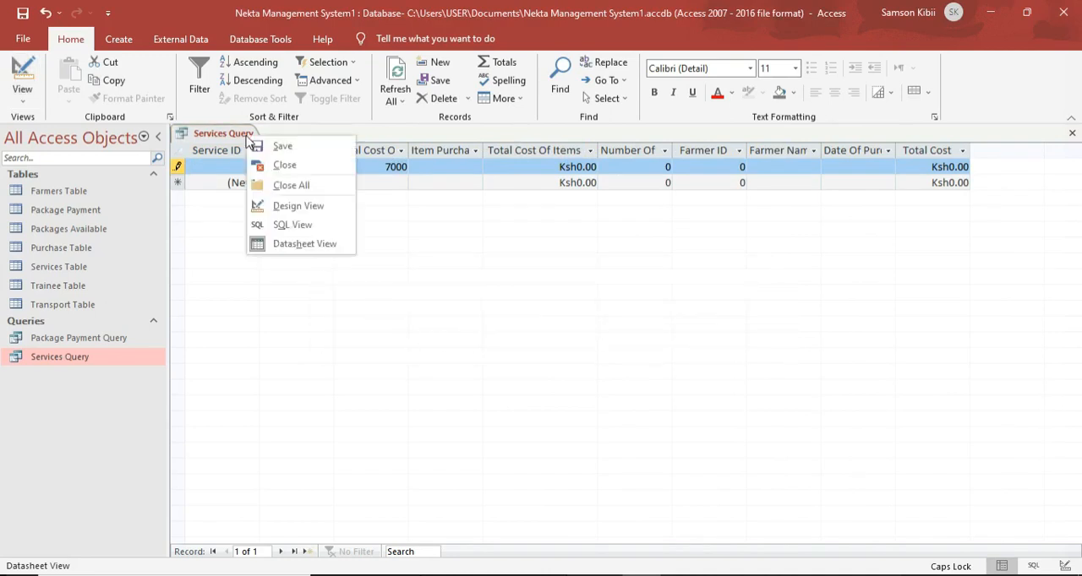
click(272, 207)
click(534, 347)
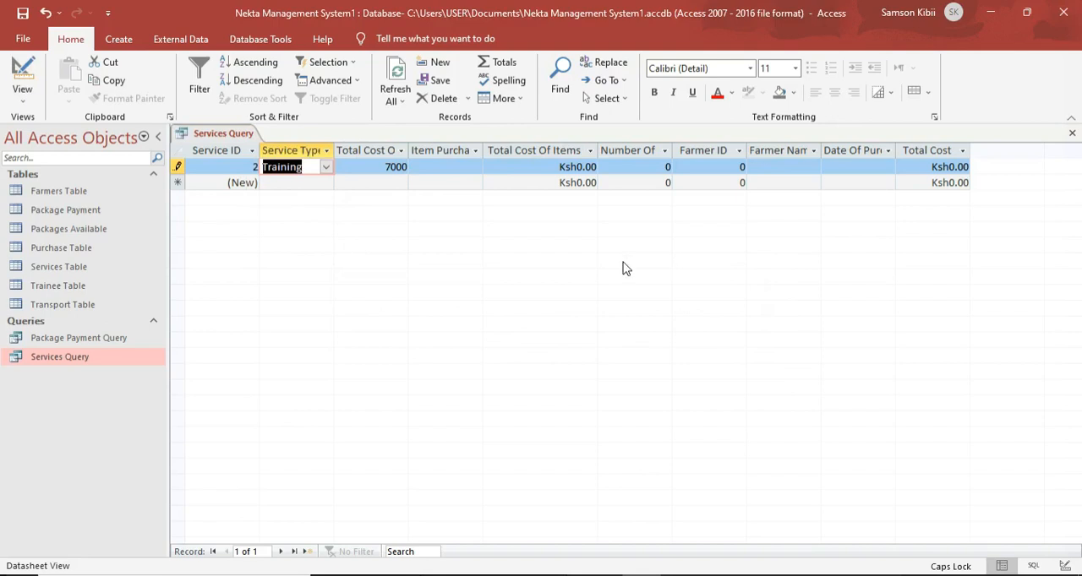
click(833, 20)
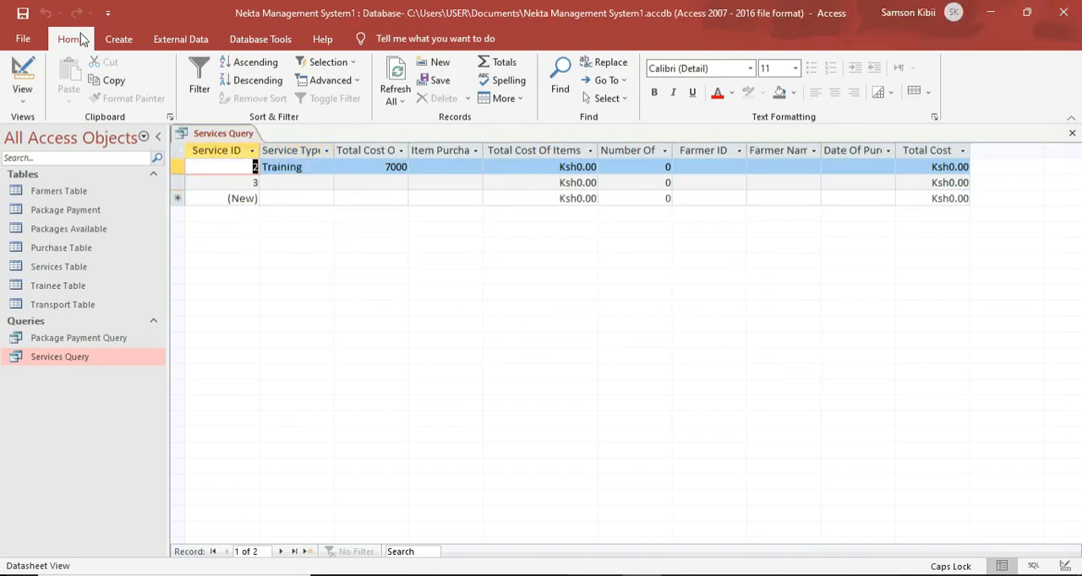
Switch the Services Query to Design View and briefly open the Total Cost Of Service field in the Expression Builder.
click(22, 78)
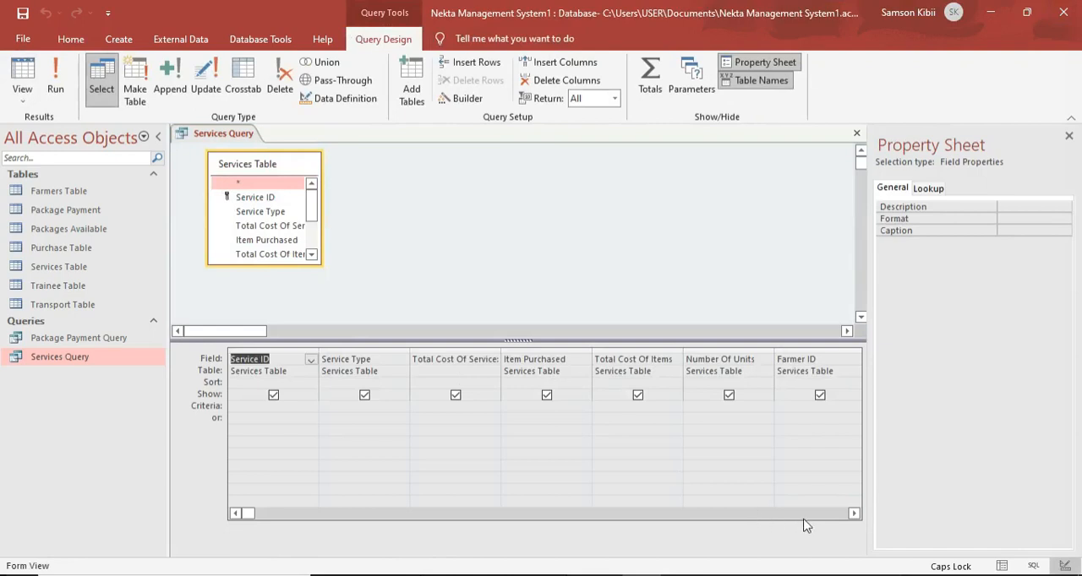
click(854, 514)
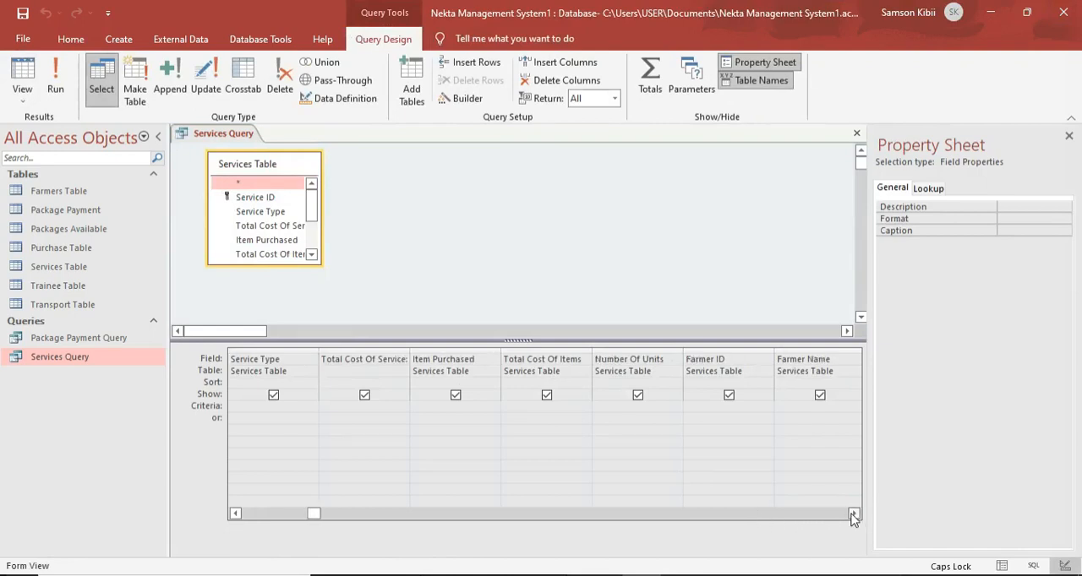
right_click(356, 358)
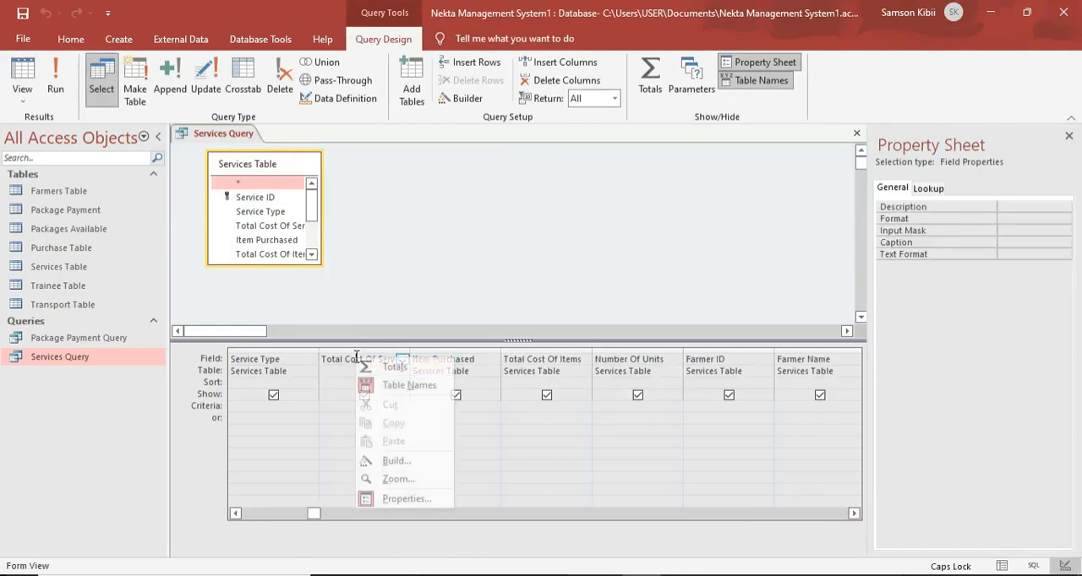
click(405, 463)
click(720, 85)
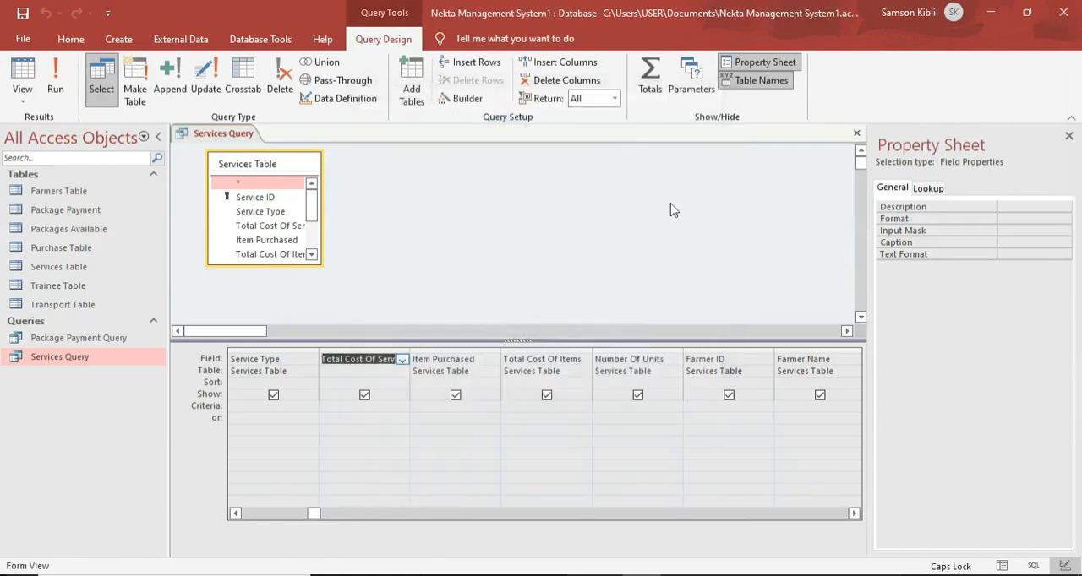
Open the Total Cost Of Items field in the Expression Builder and begin its calculation with an IIF function.
right_click(563, 360)
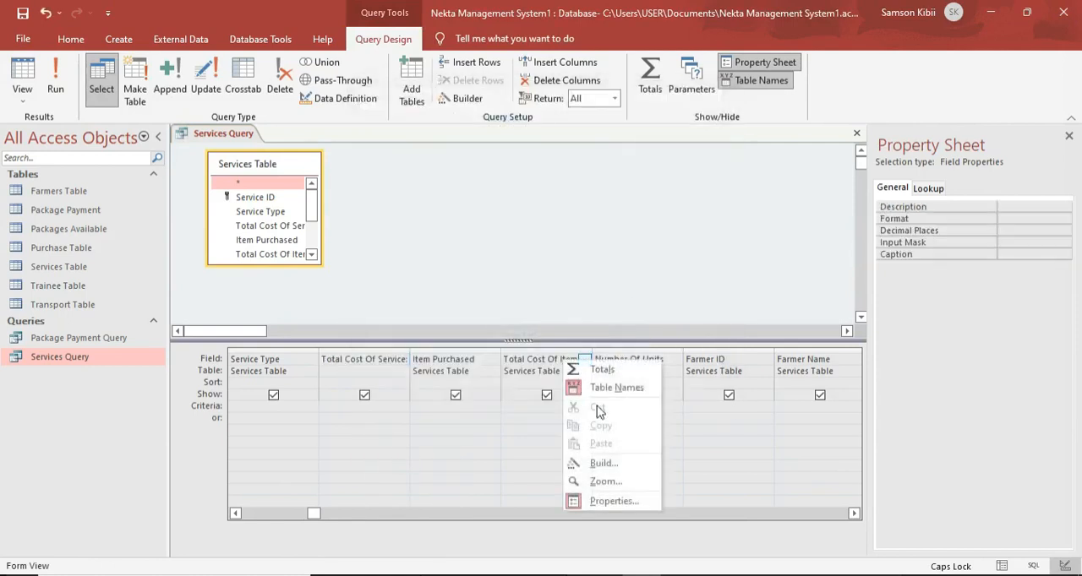
click(601, 464)
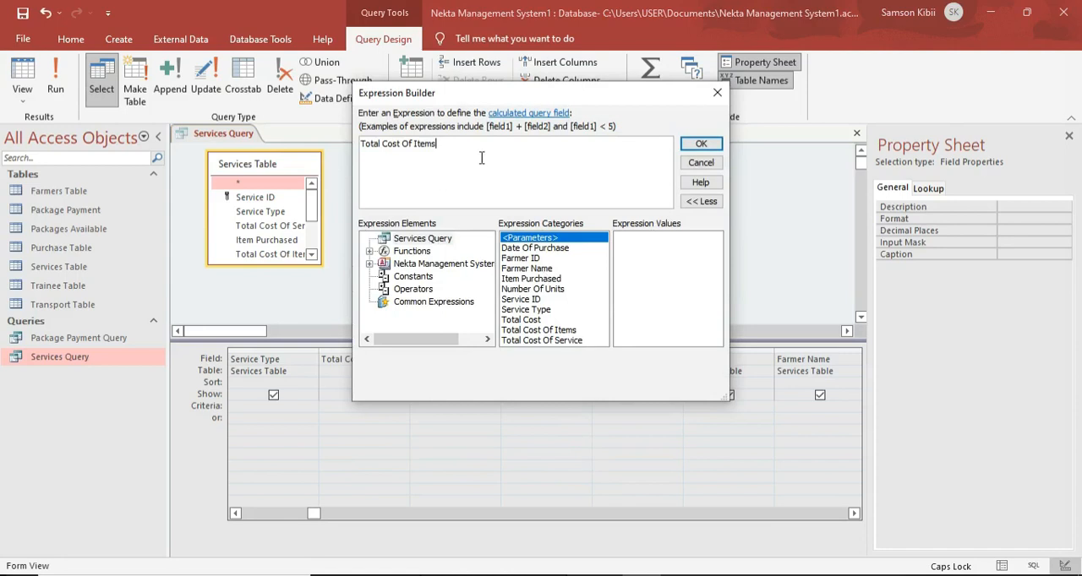
text(:)
text(IIF()
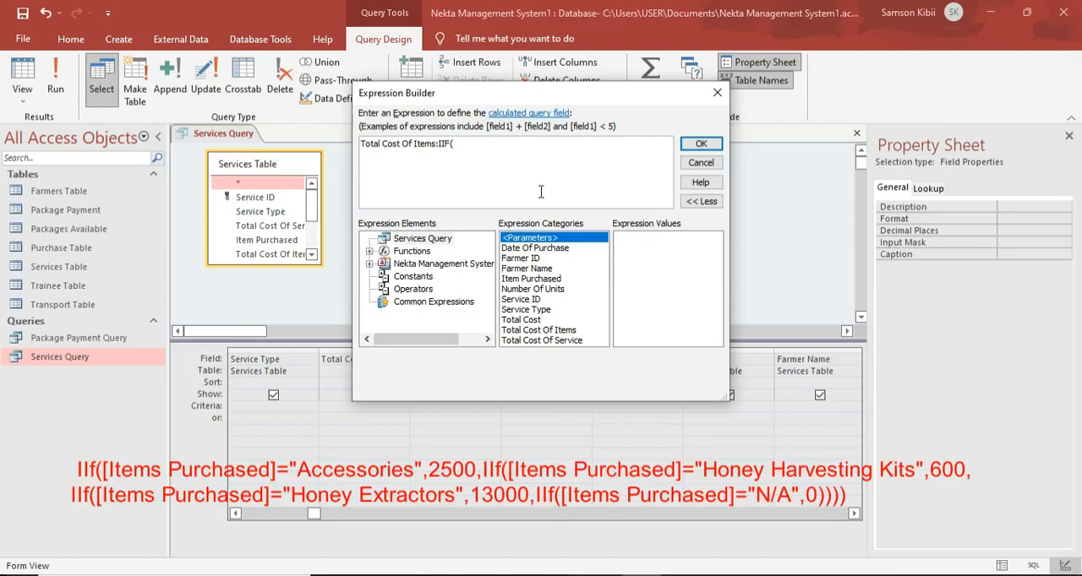
Make the IIF in the Total Cost Of Items expression return 2500 when Item Purchased is "Accessories".
double_click(532, 278)
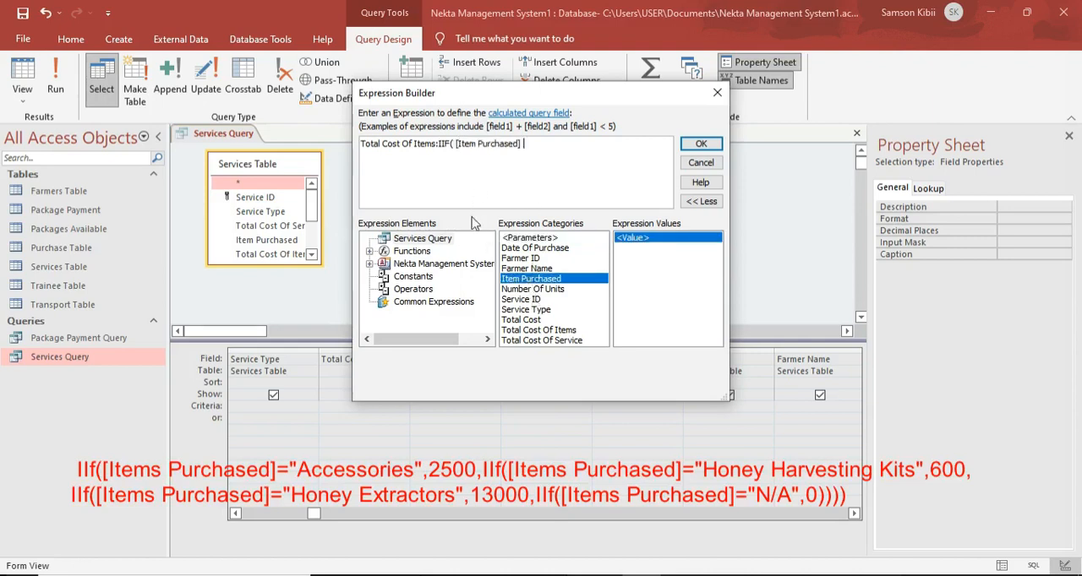
text(="Accessoriews)
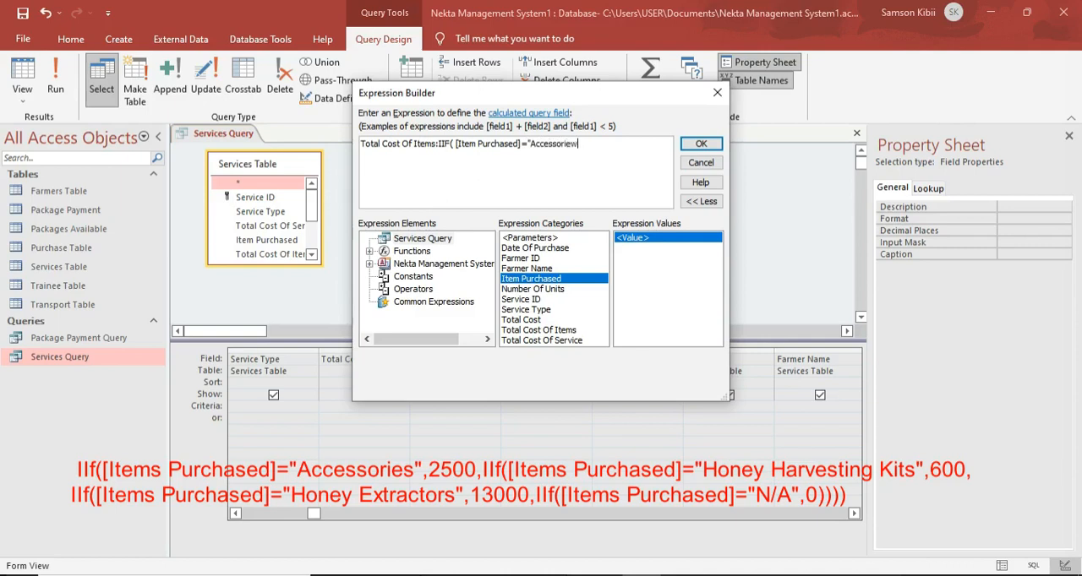
key(BackSpace)
text(s",2500,iif)
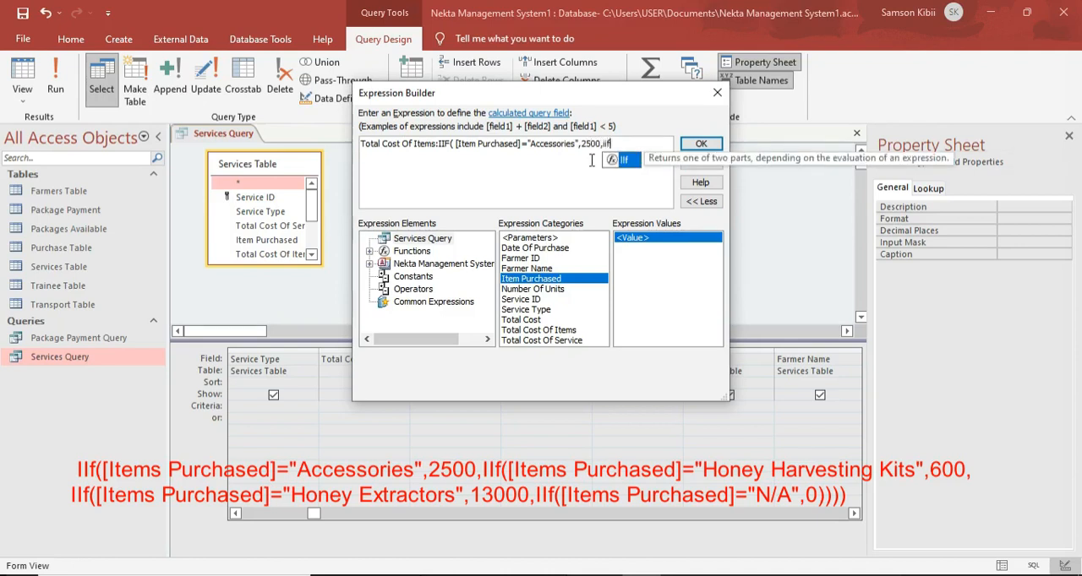
text(()
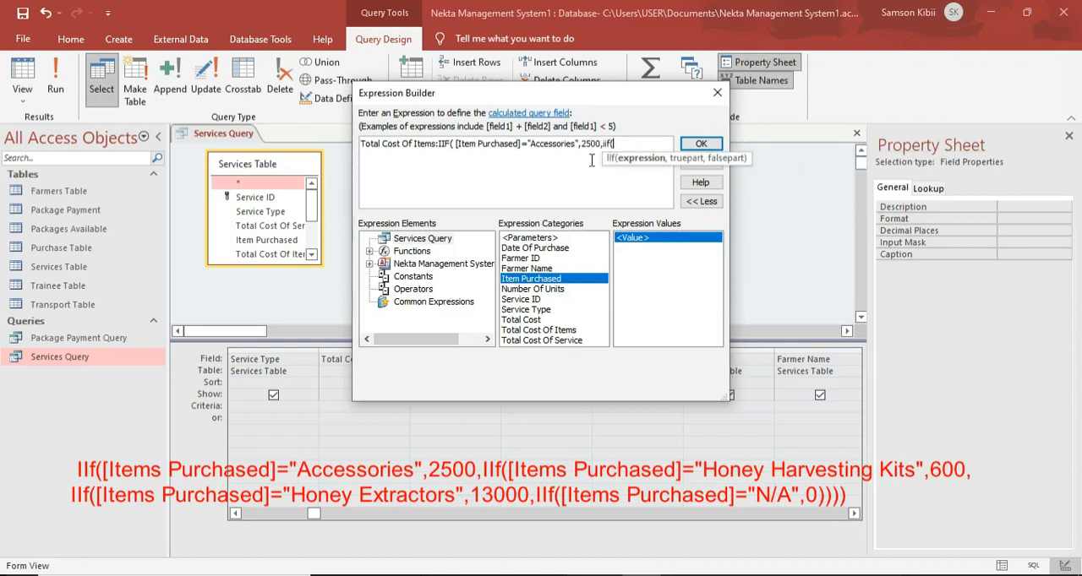
Nest a second IIF in the expression that returns 600 when Item Purchased is "Honey Harvesting Kits".
double_click(545, 281)
text(=)
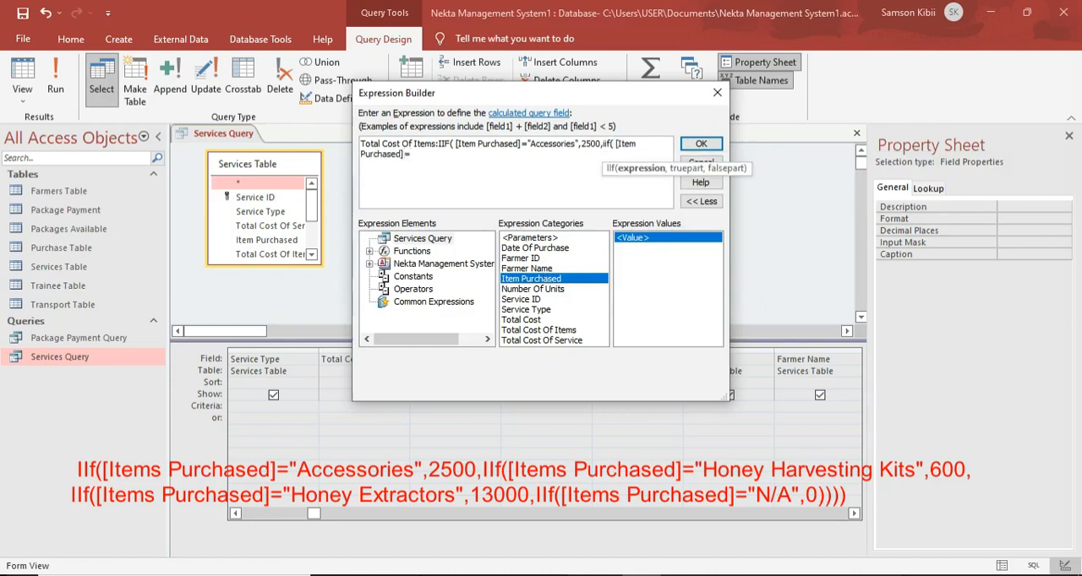
text("Honey Harvesting Kits)
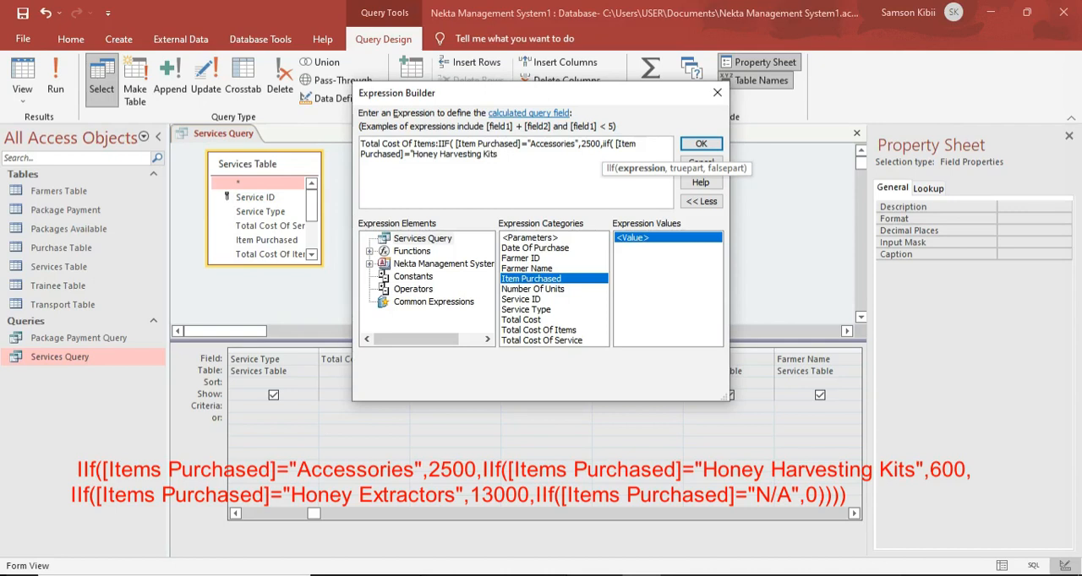
text(",)
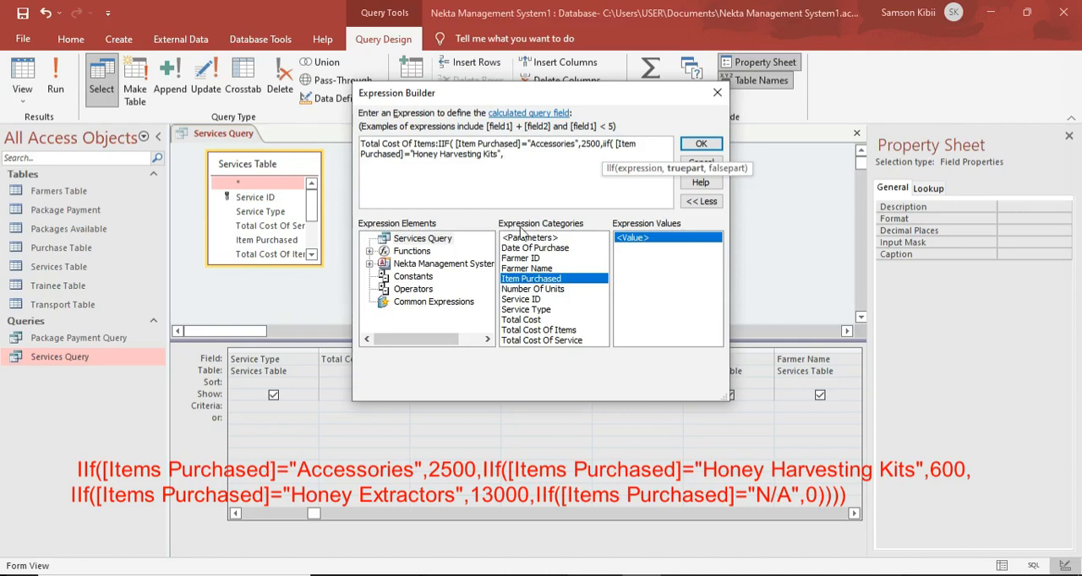
text(600,iif)
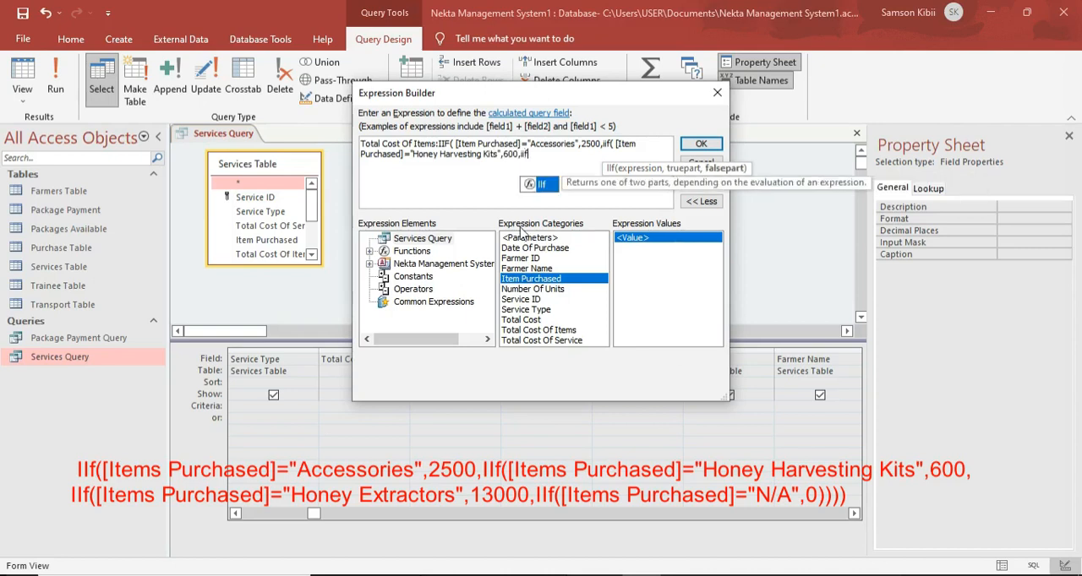
text(()
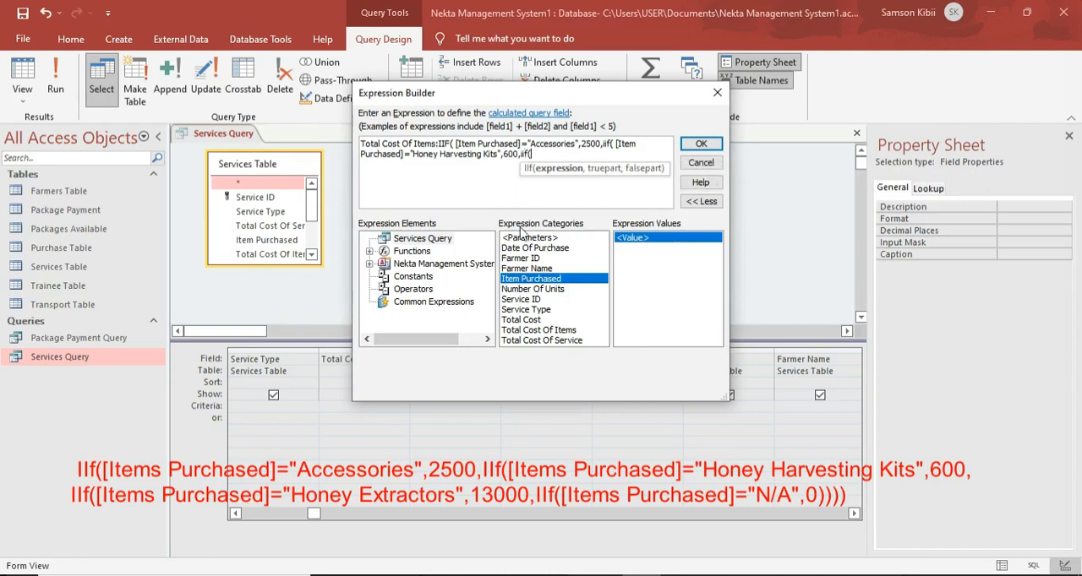
Nest a third IIF in the expression that returns 13000 when Item Purchased is "Honey Extractors".
double_click(514, 280)
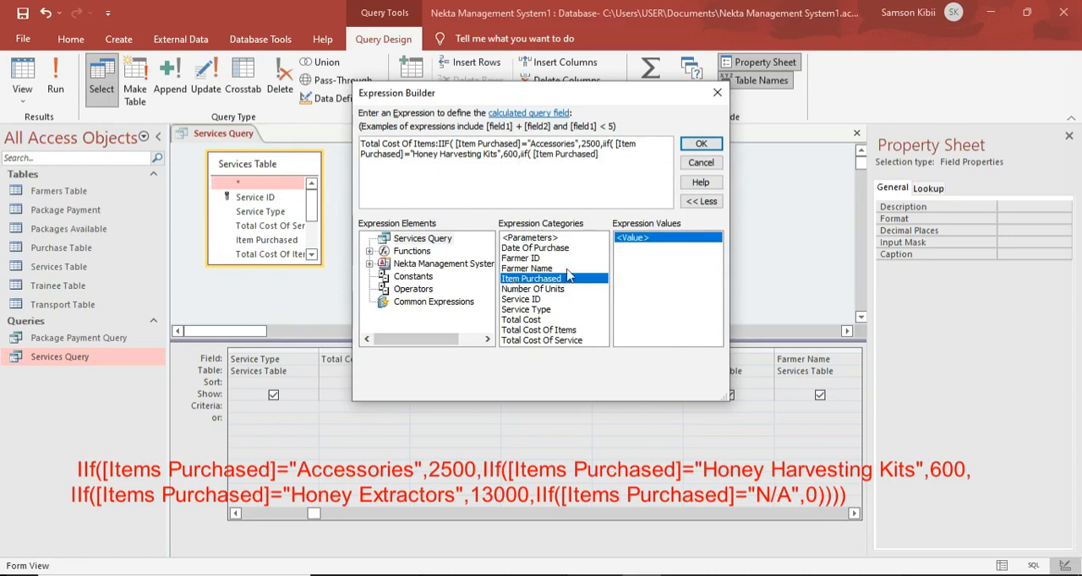
text(=)
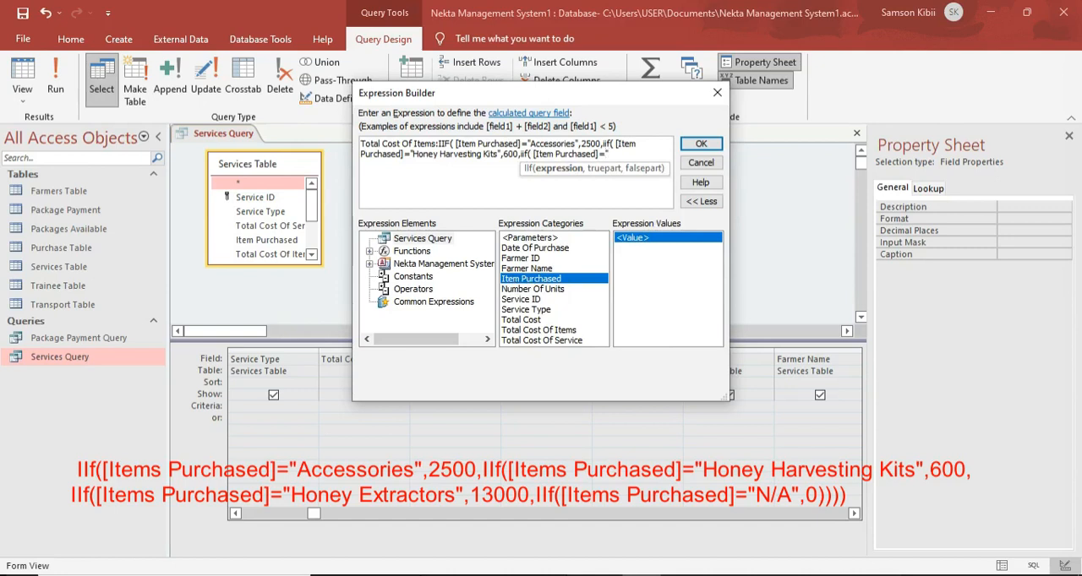
key(Caps_Lock)
text(HO)
key(Caps_Lock)
key(BackSpace)
text(oney)
key(Caps_Lock)
text(E)
key(Caps_Lock)
text(xtractors)
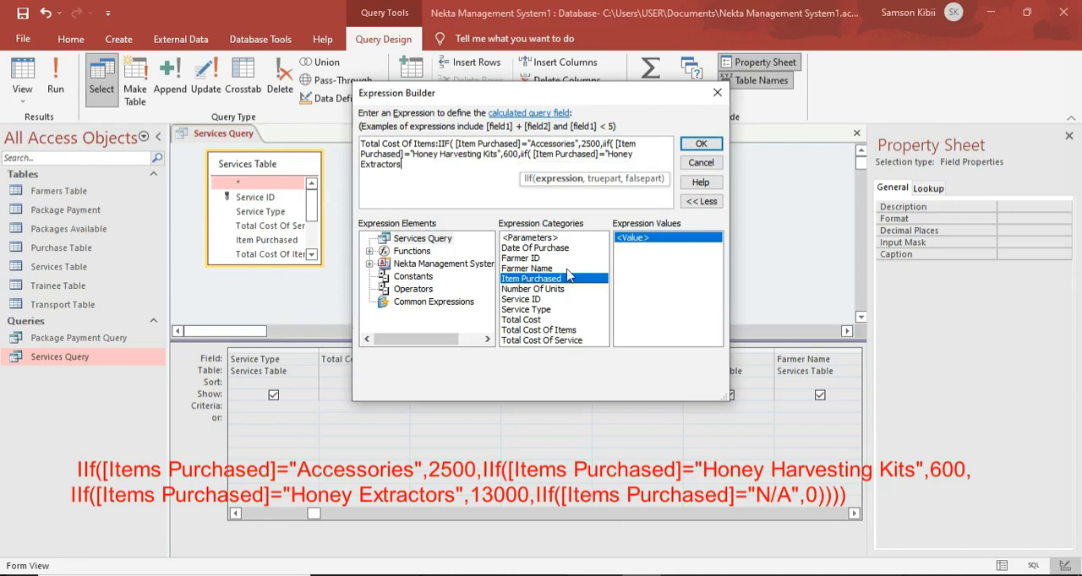
text(",)
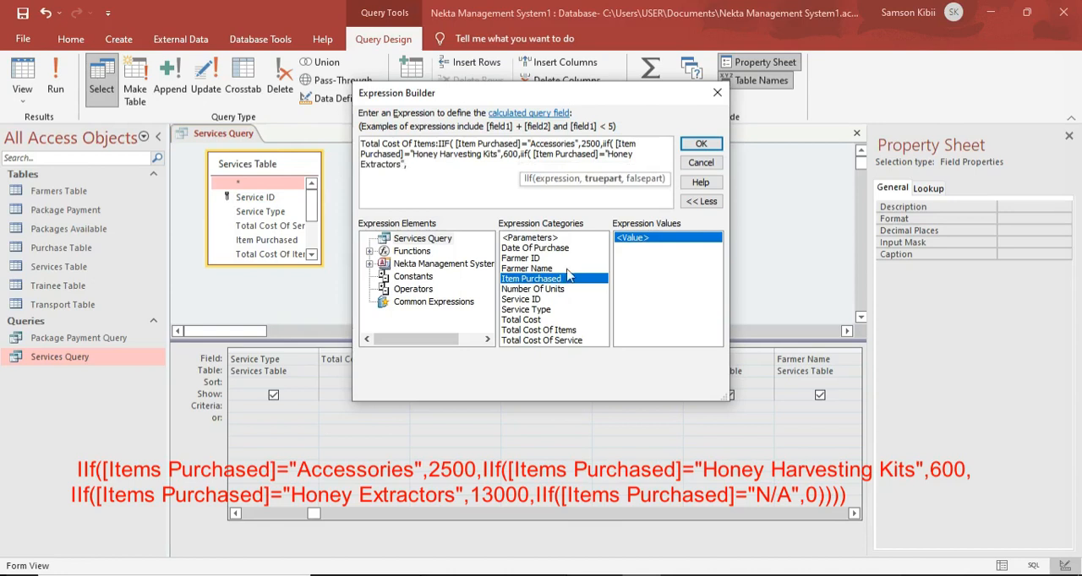
text(13000,iif()
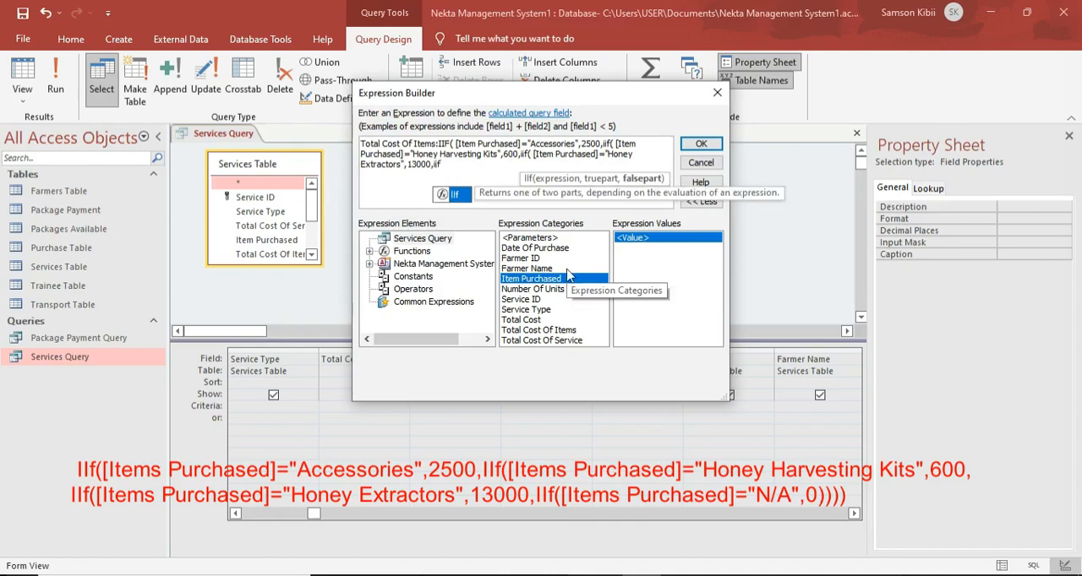
Nest a final IIF returning 0 when Item Purchased is "N/A", close all parentheses and accept the expression.
double_click(548, 280)
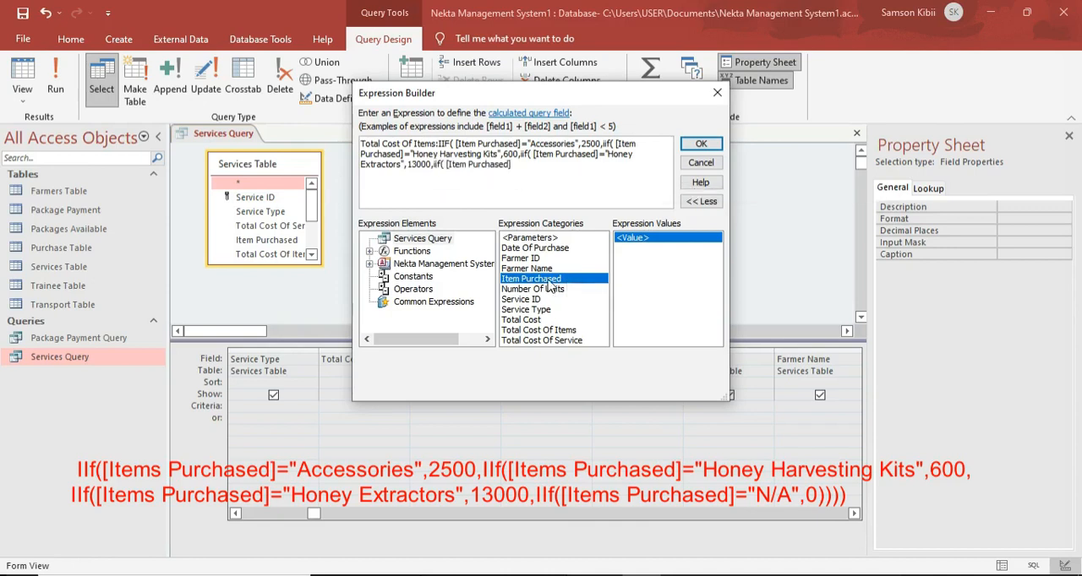
text(=)
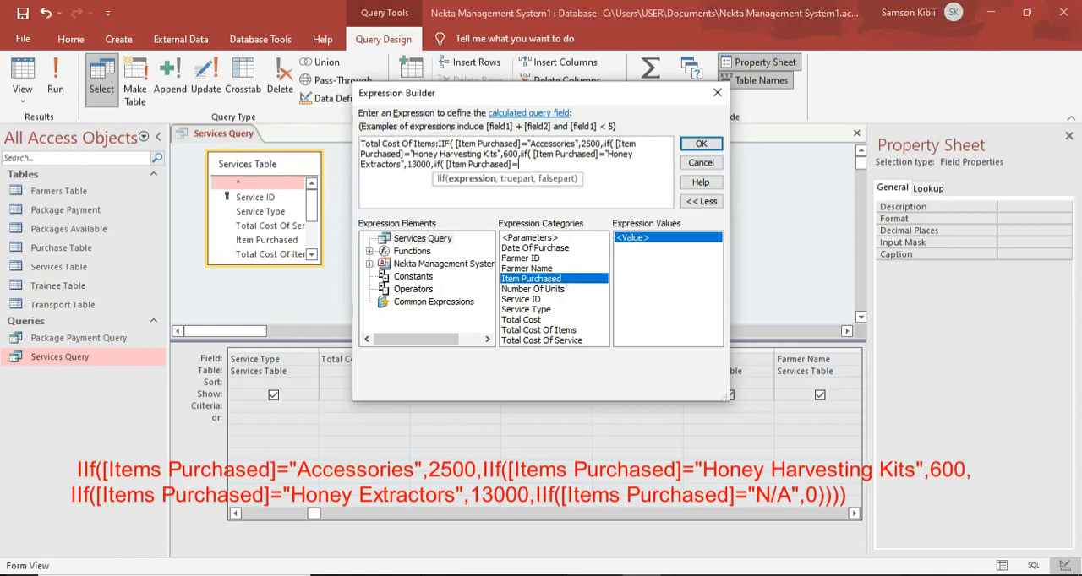
key(Caps_Lock)
text("N/A",)
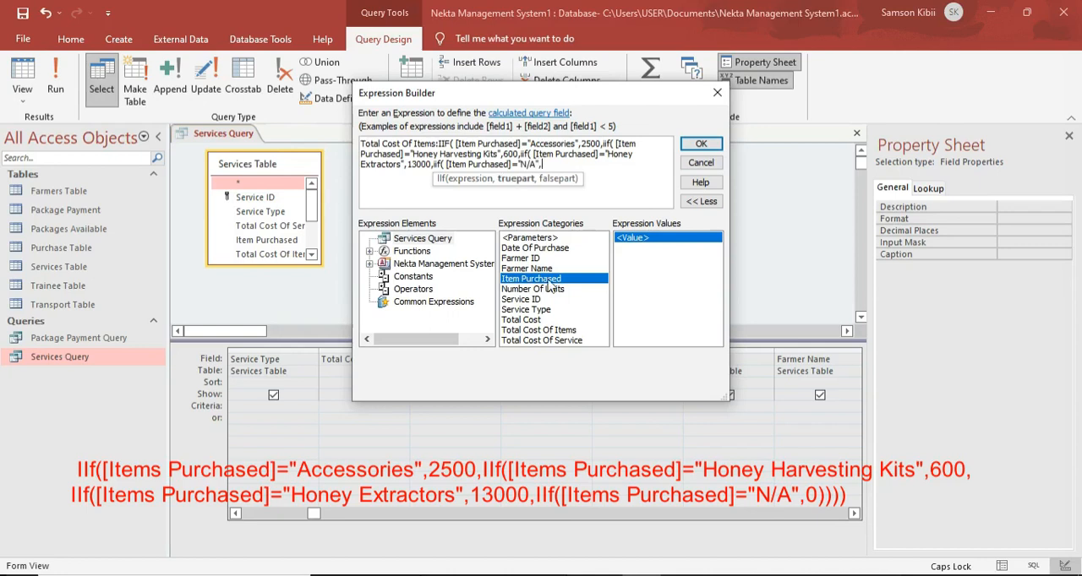
key(Caps_Lock)
text(0)
text()))))
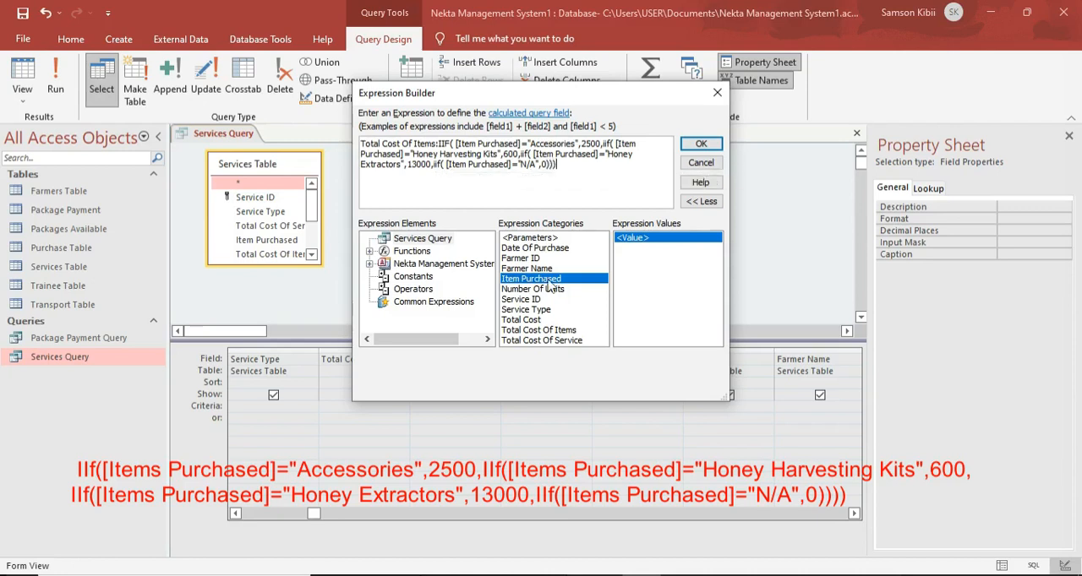
text())
click(700, 144)
Run the Services Query and give the Training record the item Accessories, 2 units and Farmer ID 1.
click(55, 81)
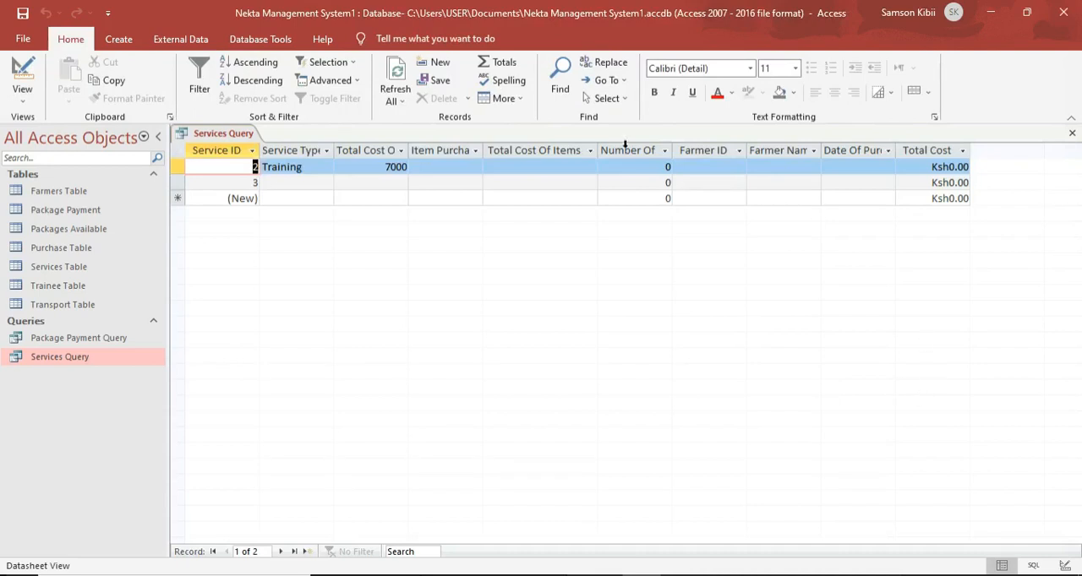
click(460, 166)
click(476, 168)
click(456, 176)
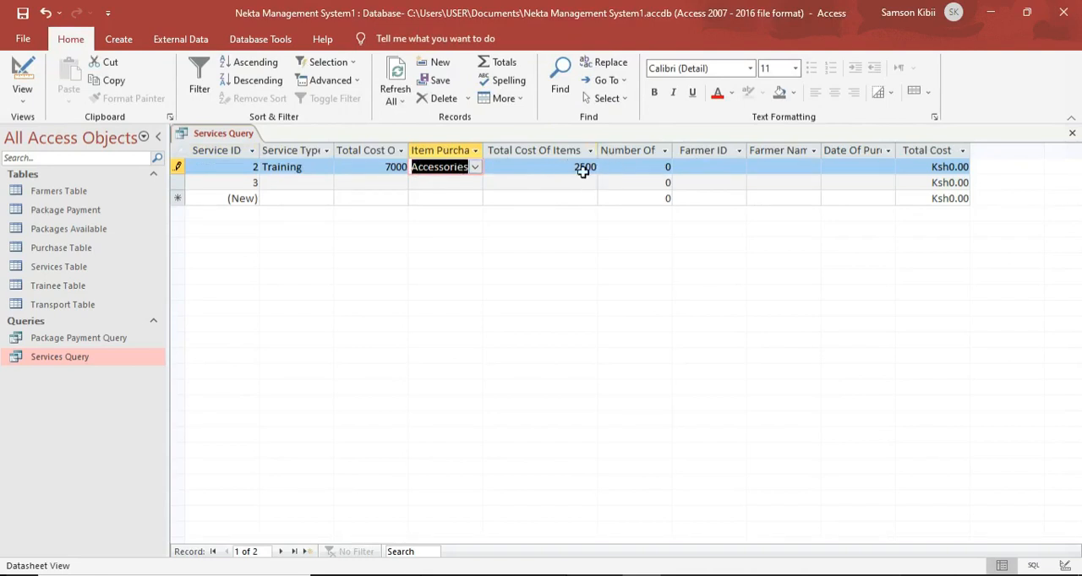
click(666, 165)
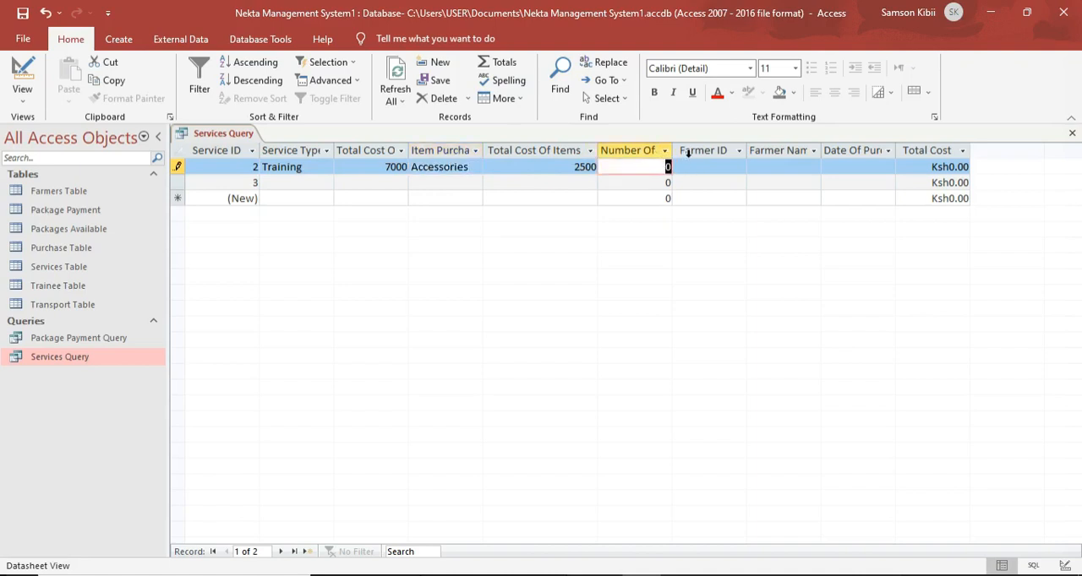
text(2)
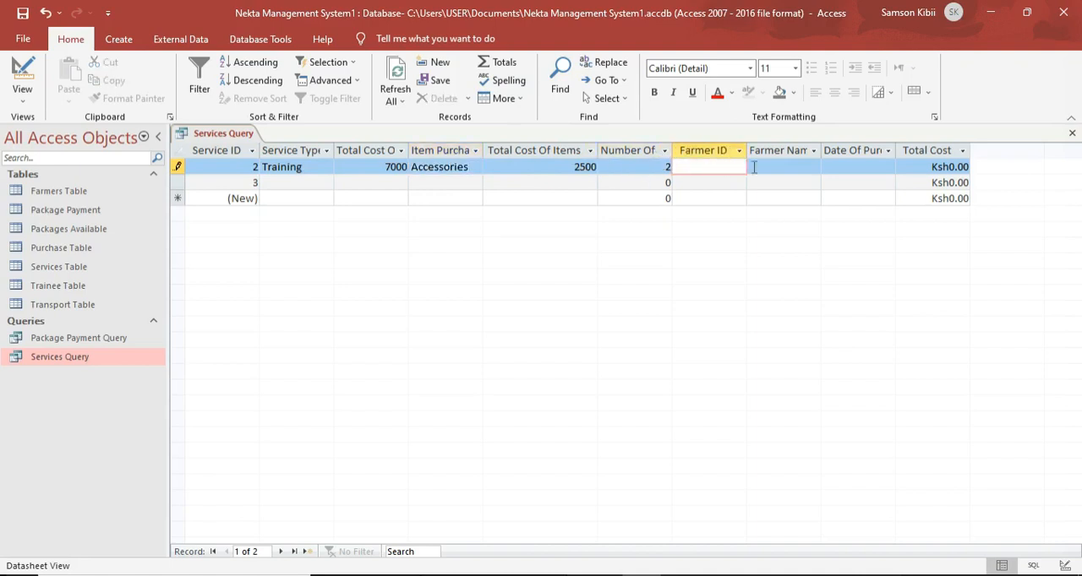
Set the Training record's Date Of Purchase to 02/06/2022 and go to its Farmer Name field.
click(887, 165)
click(903, 166)
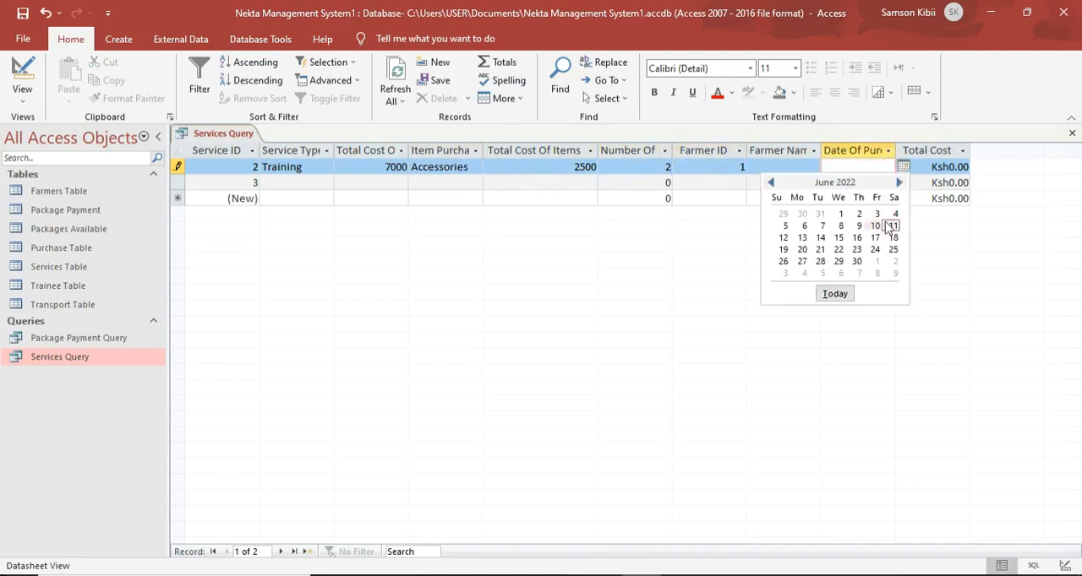
click(859, 213)
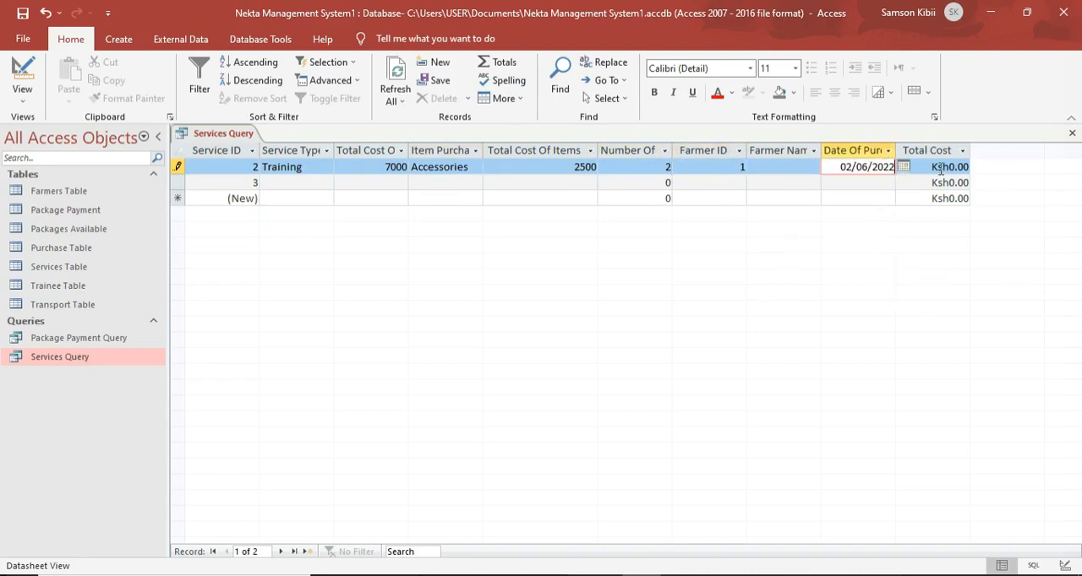
click(792, 170)
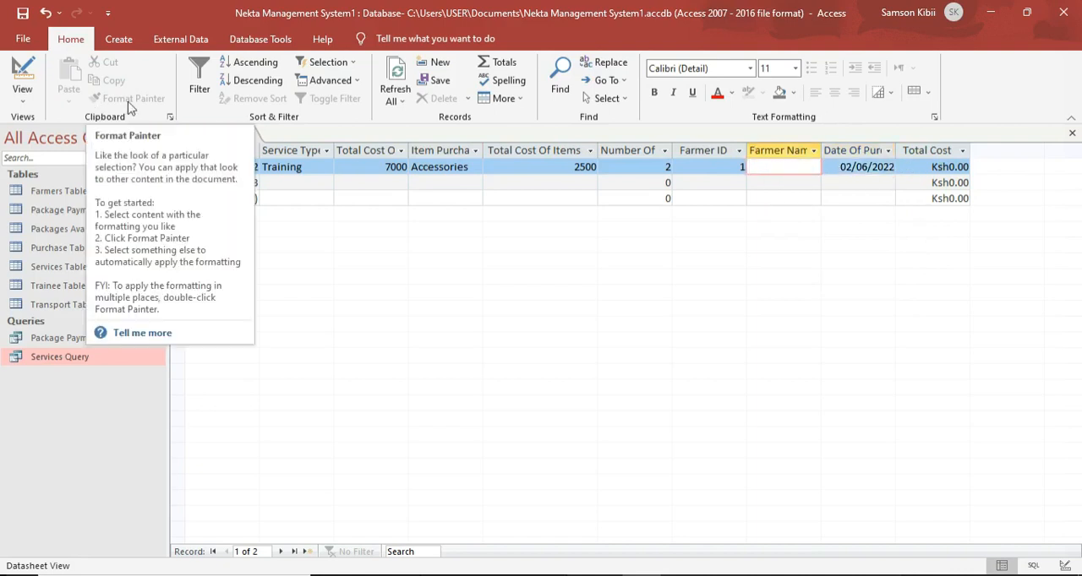
Return the Services Query to Design View and add the Farmers Table to it.
click(22, 72)
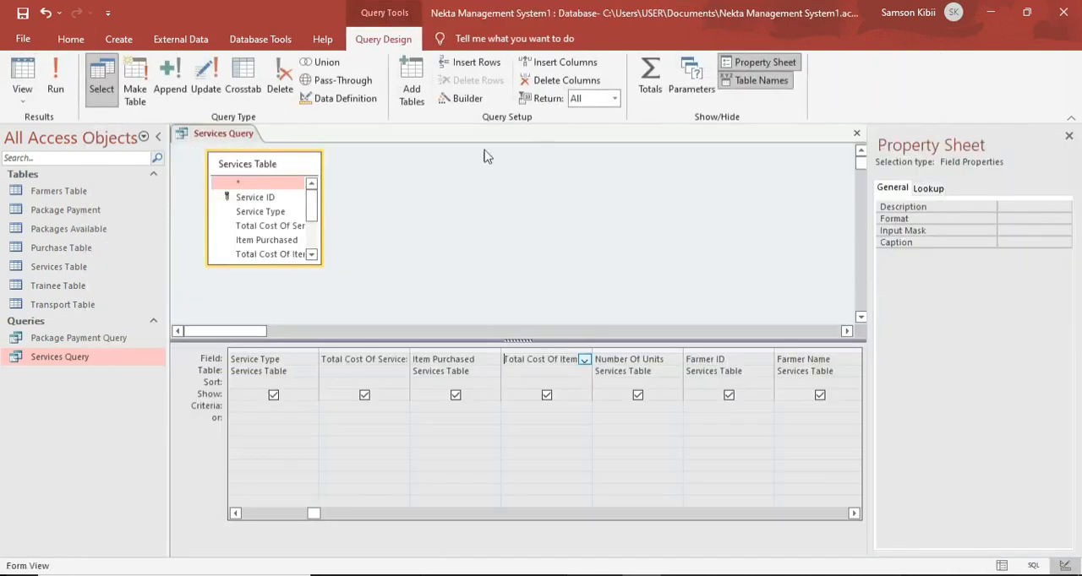
right_click(416, 186)
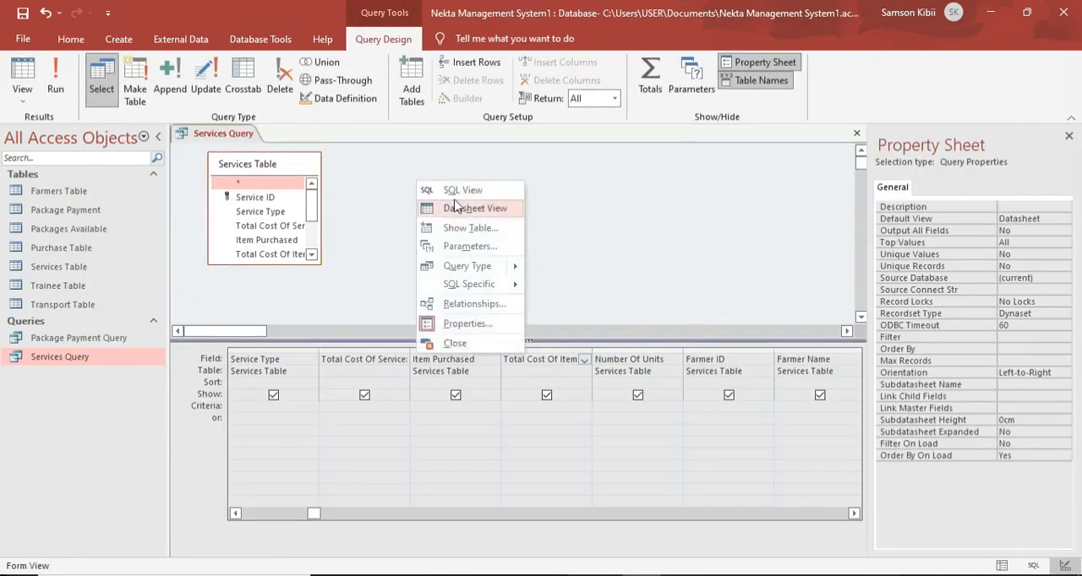
click(456, 259)
double_click(469, 227)
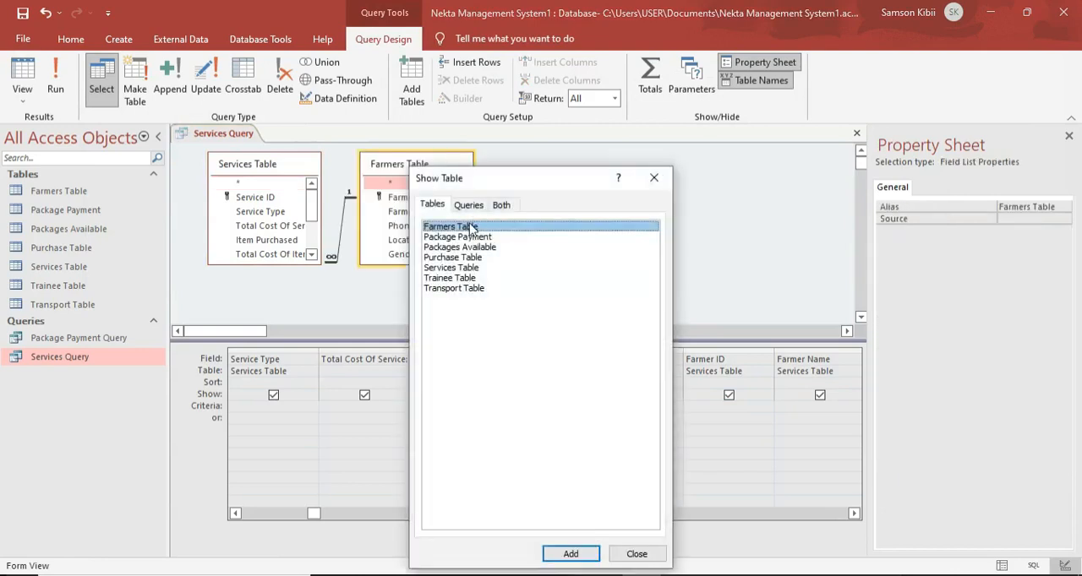
click(654, 177)
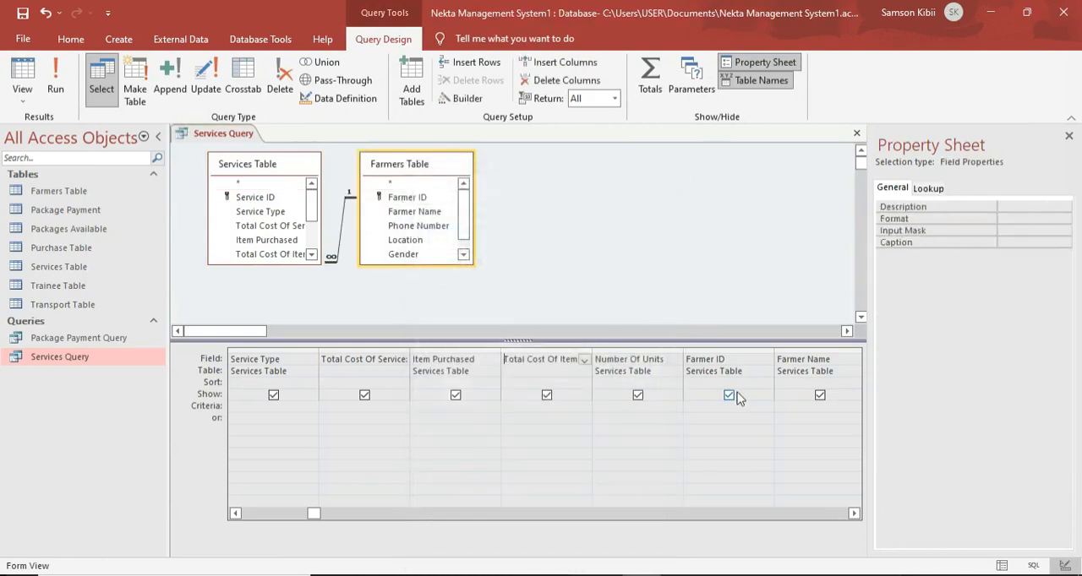
Change the source table of the Farmer Name field in the query grid to Farmers Table.
click(840, 370)
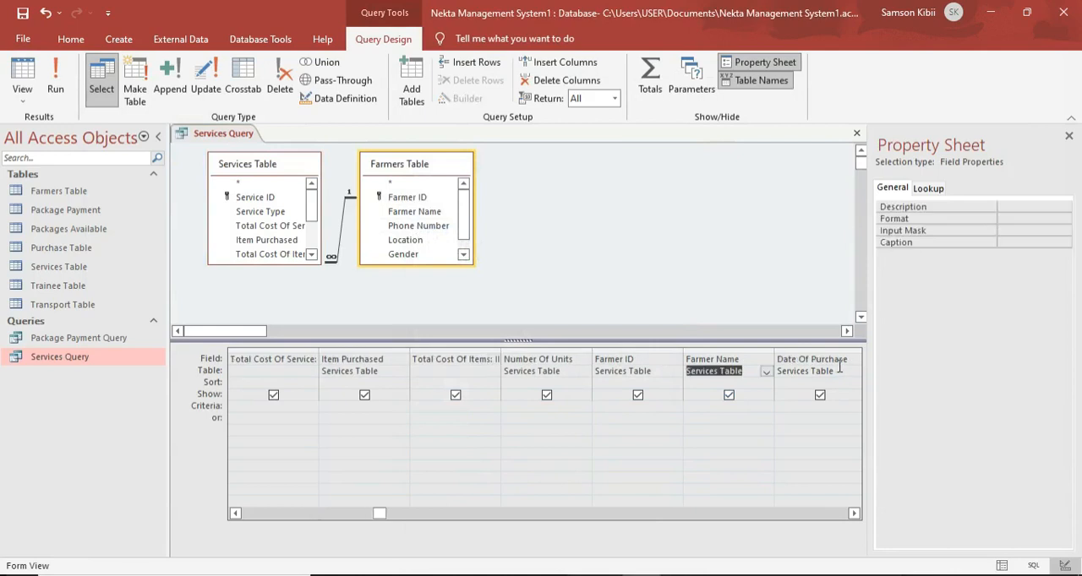
click(841, 370)
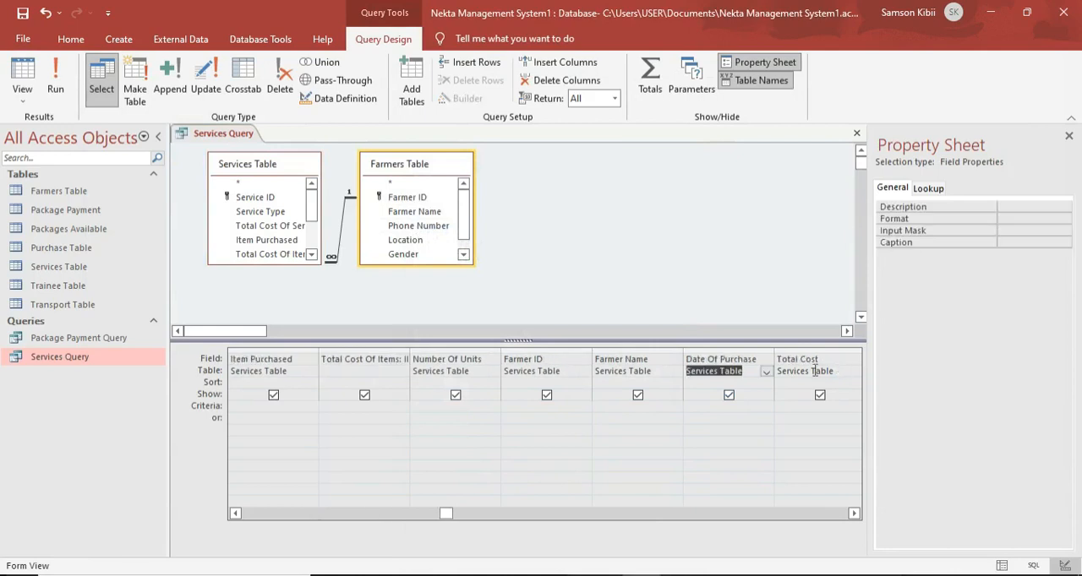
click(652, 369)
click(676, 372)
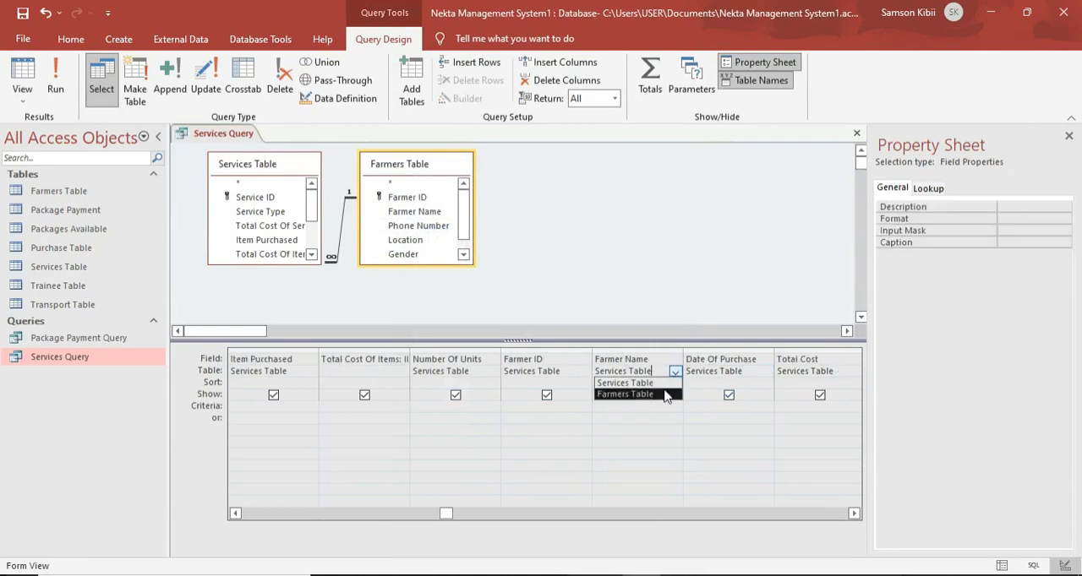
click(667, 394)
click(677, 302)
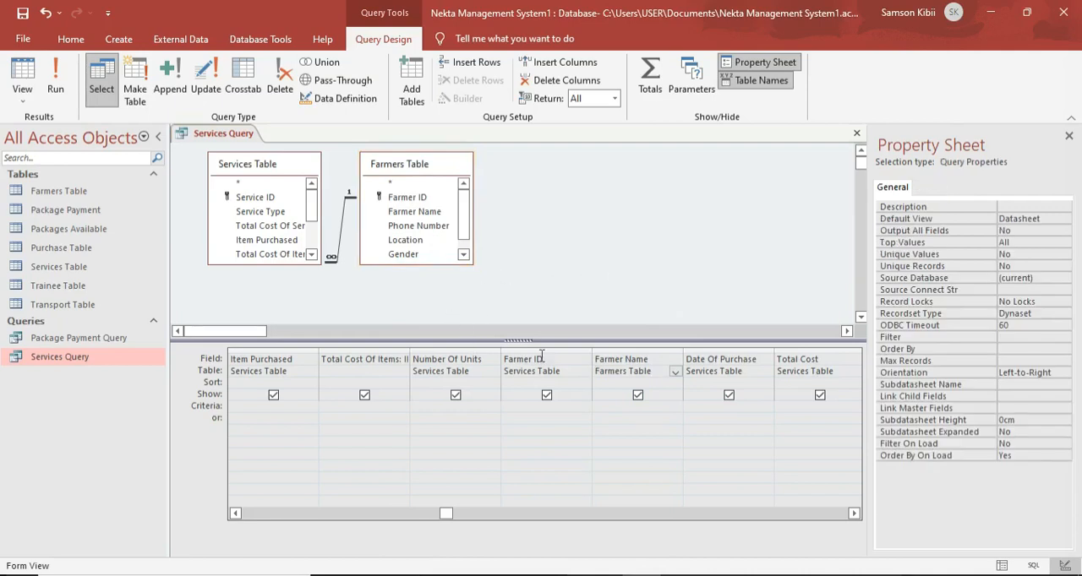
Build a calculated expression for the Total Cost field that adds [Total Cost Of Items] and [Total Cost Of Service].
click(818, 360)
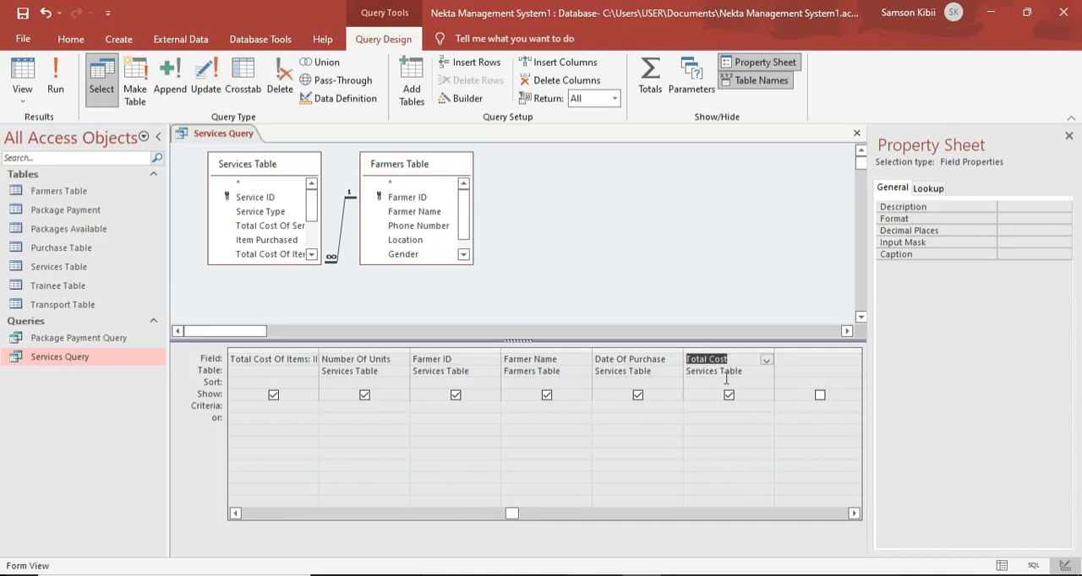
right_click(729, 359)
click(747, 464)
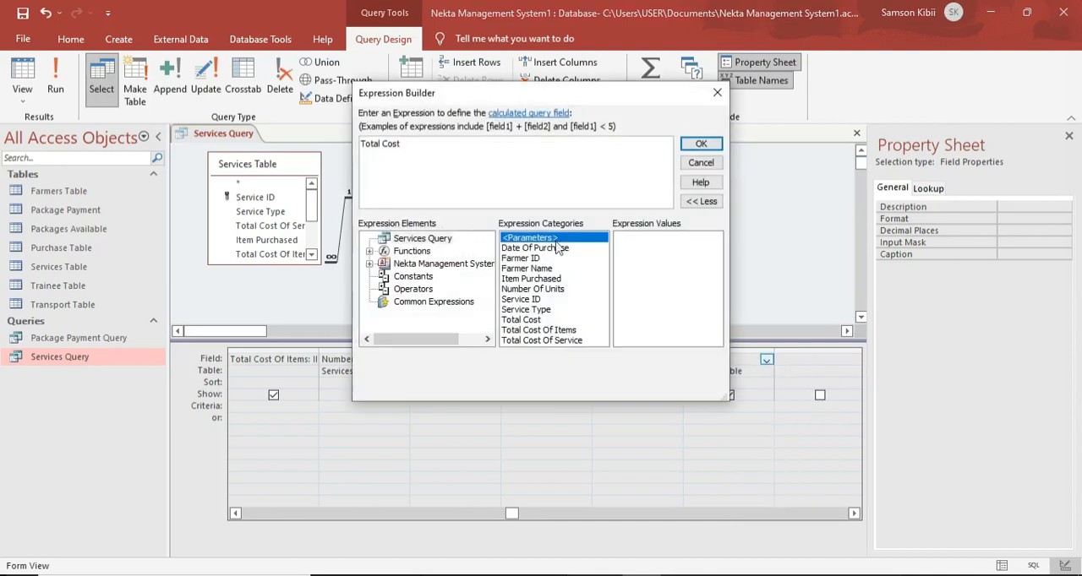
text(:)
double_click(539, 332)
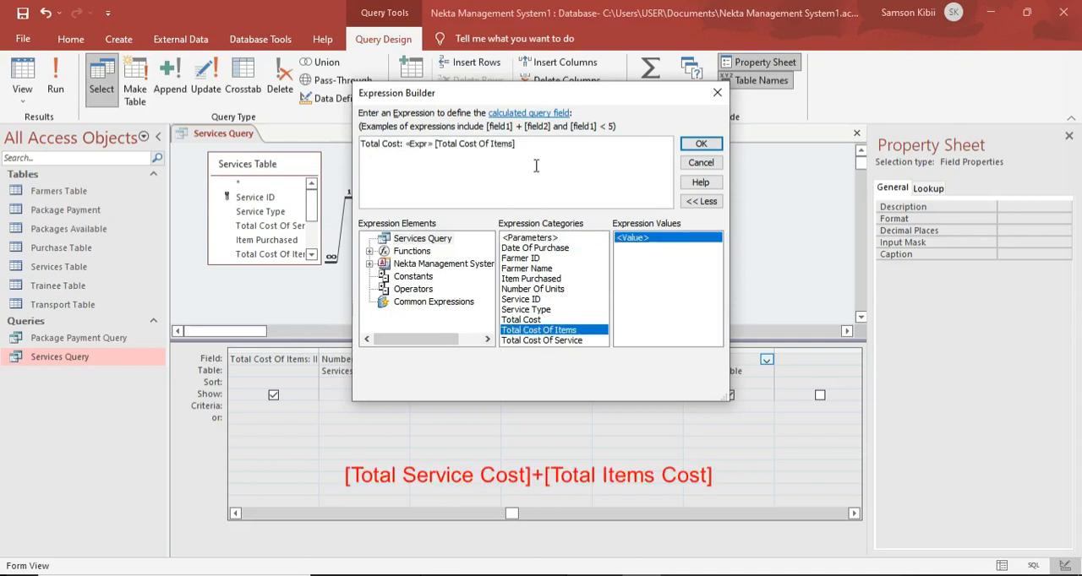
text(_)
text(+)
click(545, 341)
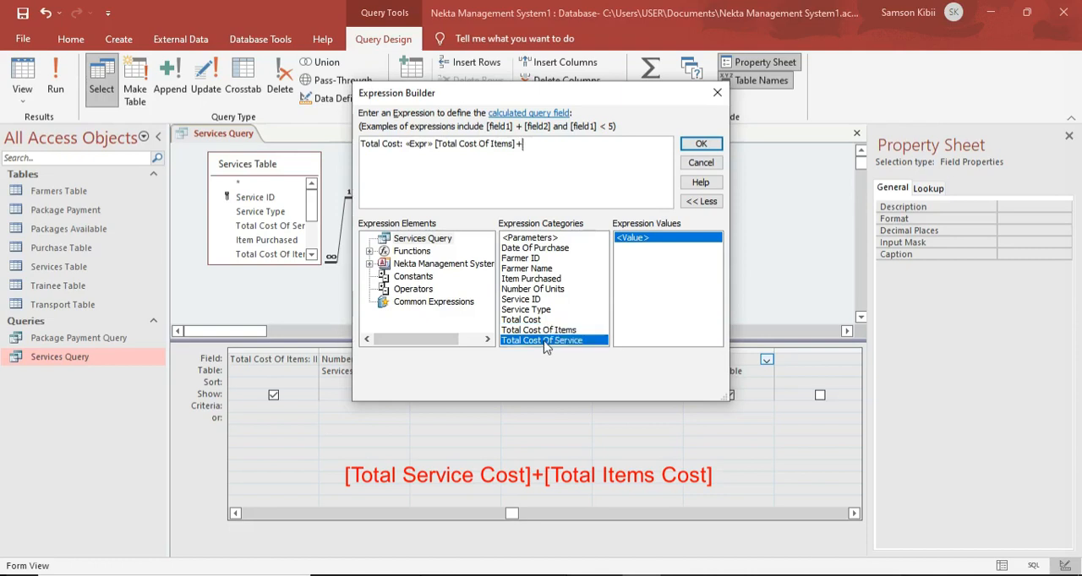
double_click(545, 342)
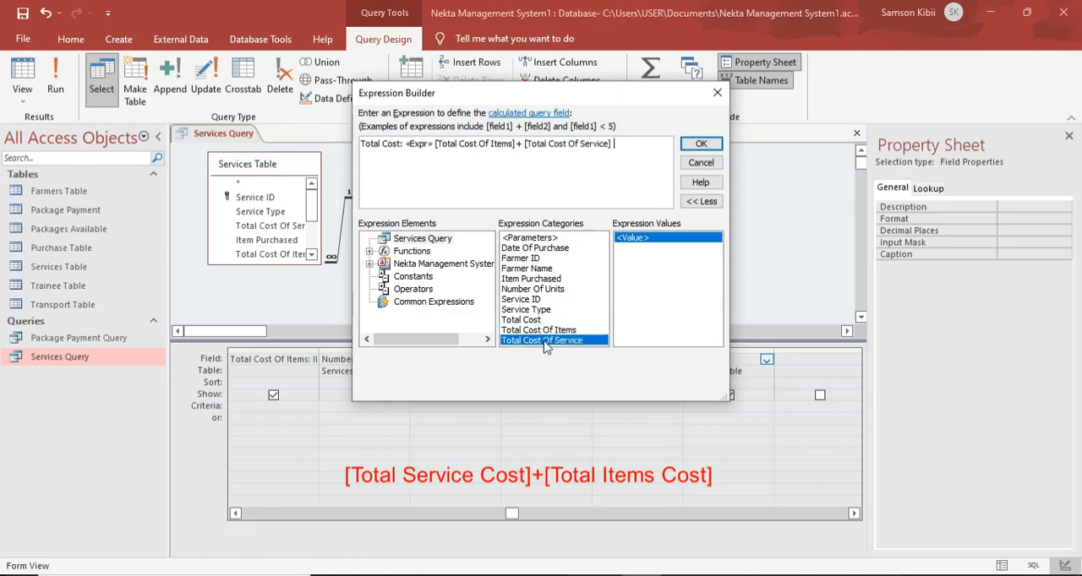
Remove the «Expr» placeholder from the Total Cost expression, accept the expression and run the Services Query.
click(433, 145)
key(BackSpace)
key(BackSpace)
key(BackSpace)
key(BackSpace)
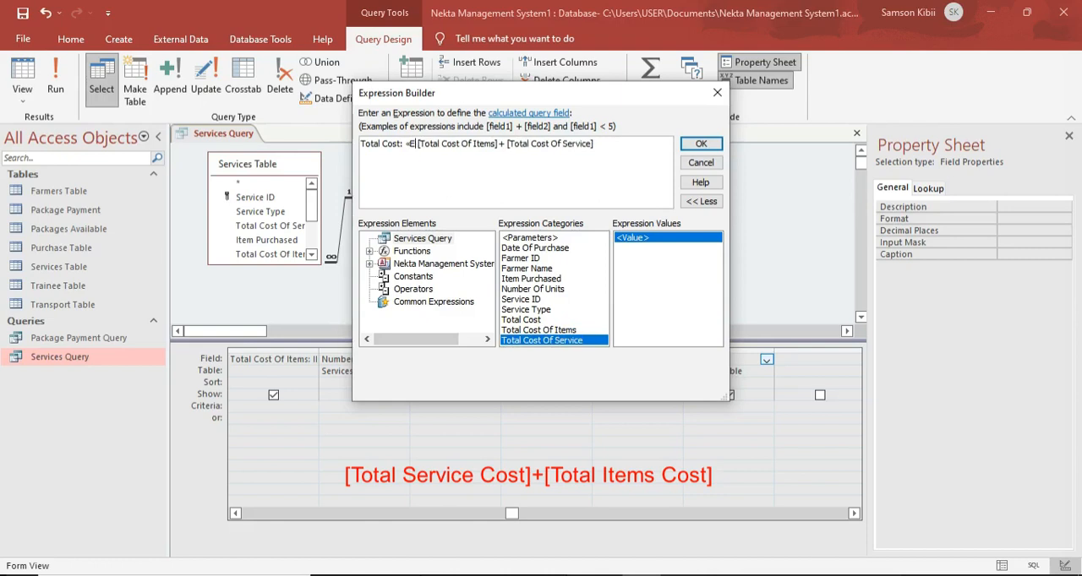
key(BackSpace)
key(BackSpace)
key(BackSpace)
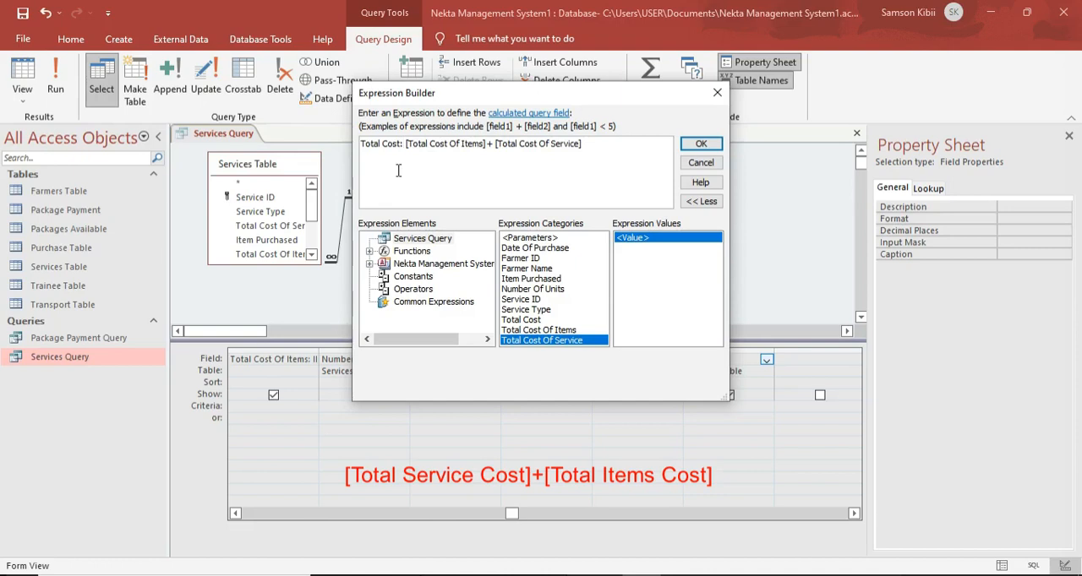
click(701, 144)
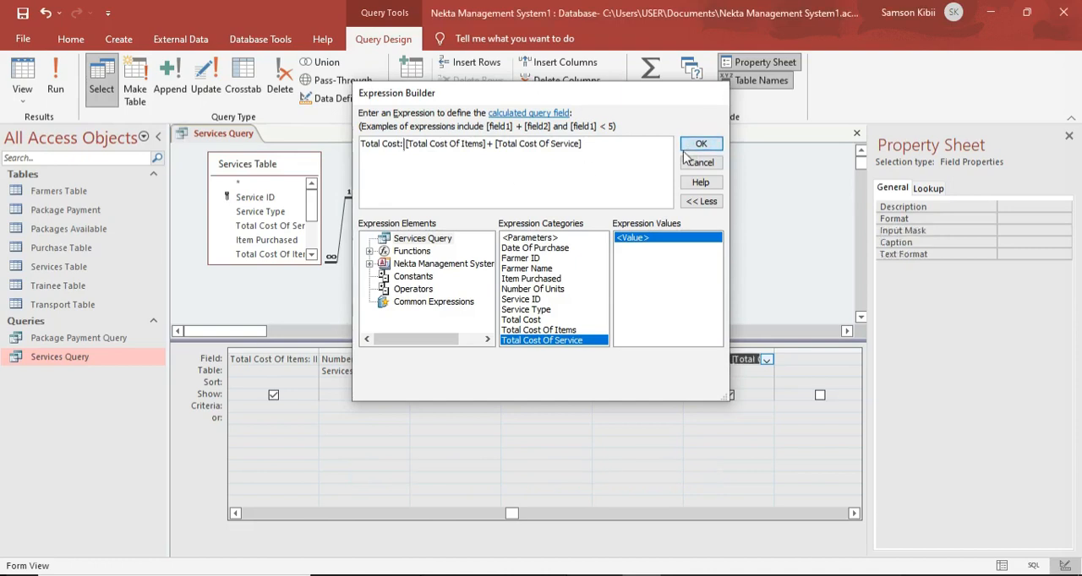
click(55, 78)
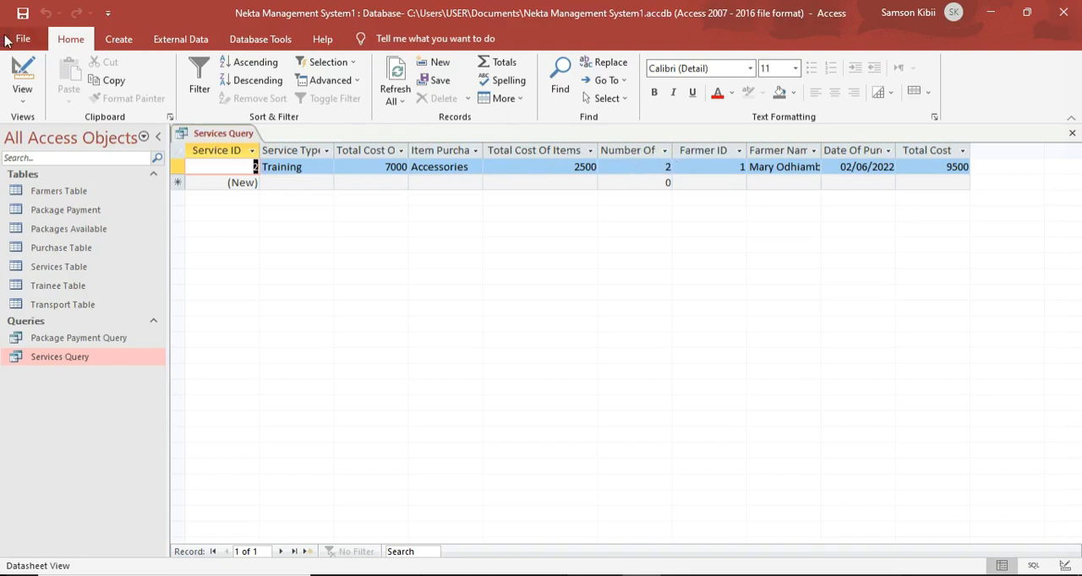
In the Services Query design, extend the Total Cost Of Items expression so the whole IIf result is multiplied by [Number Of Units].
click(22, 80)
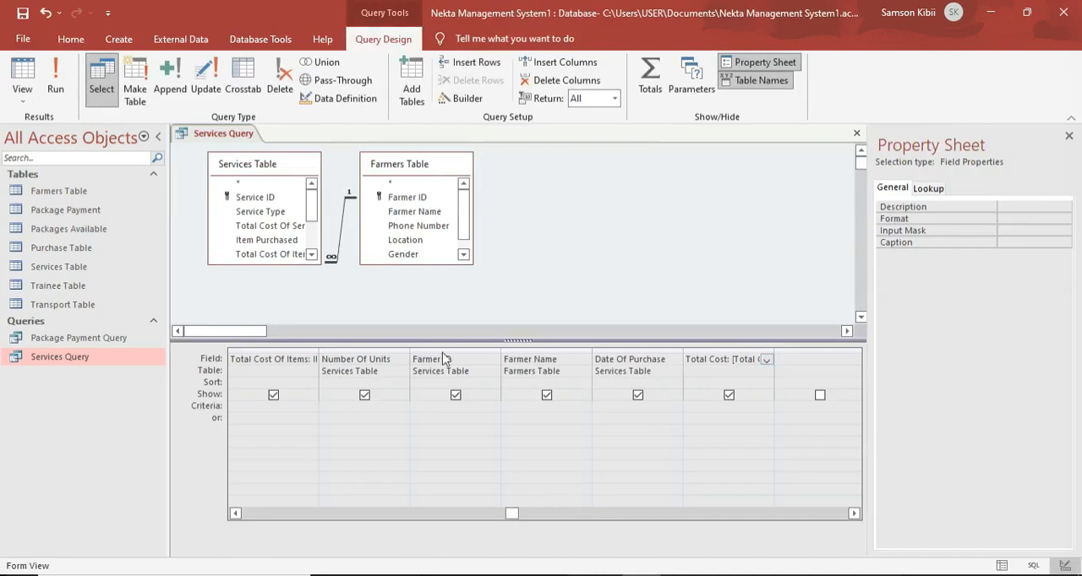
right_click(301, 359)
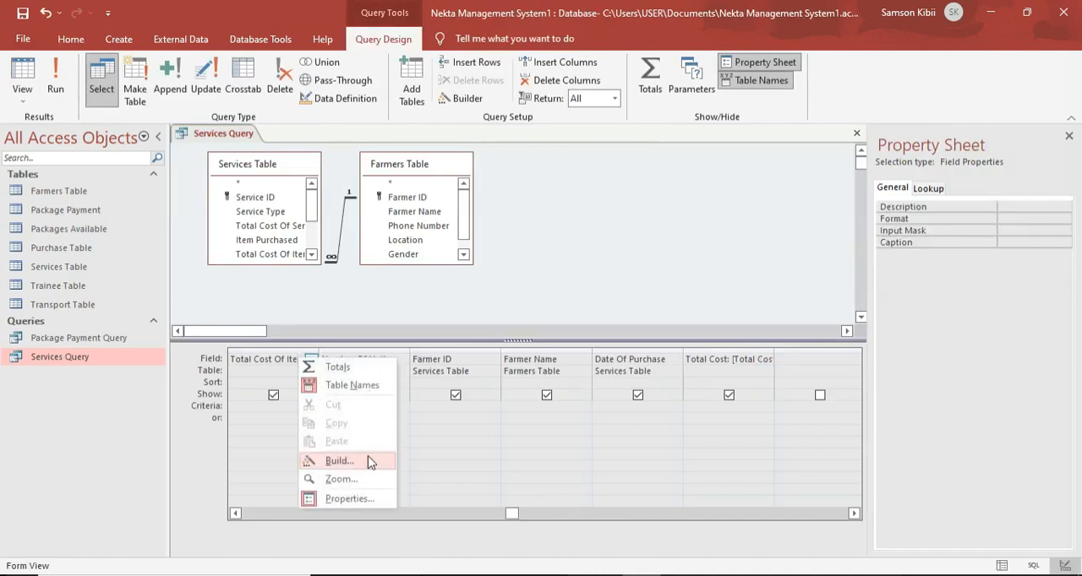
click(368, 457)
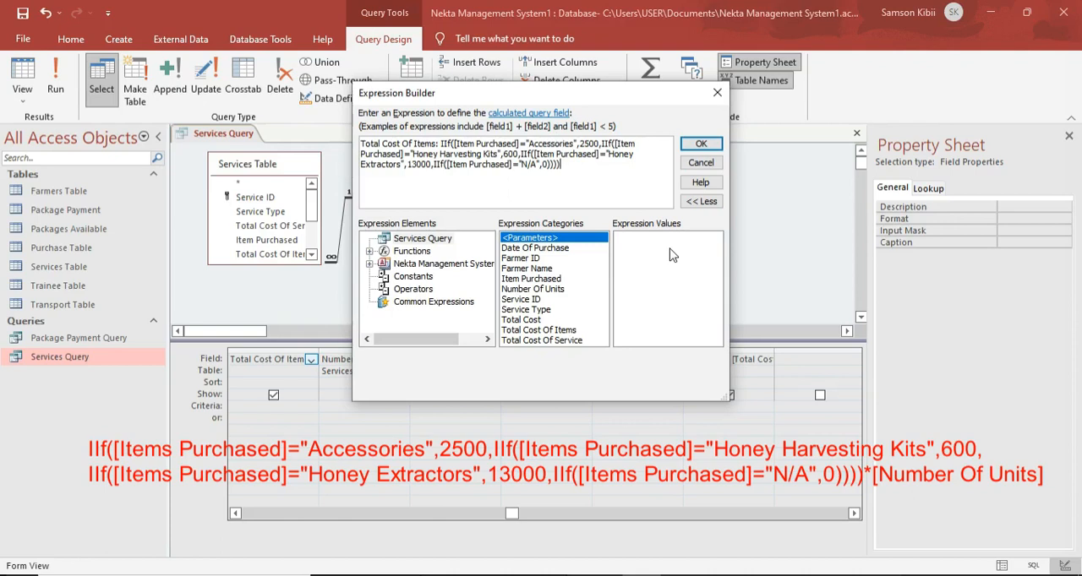
text(*)
double_click(549, 290)
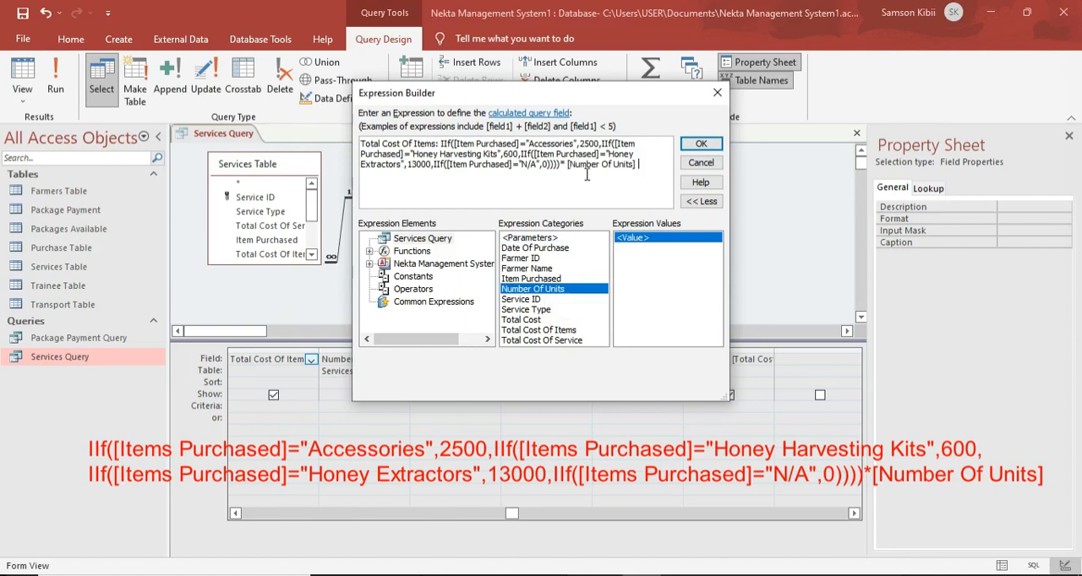
click(700, 146)
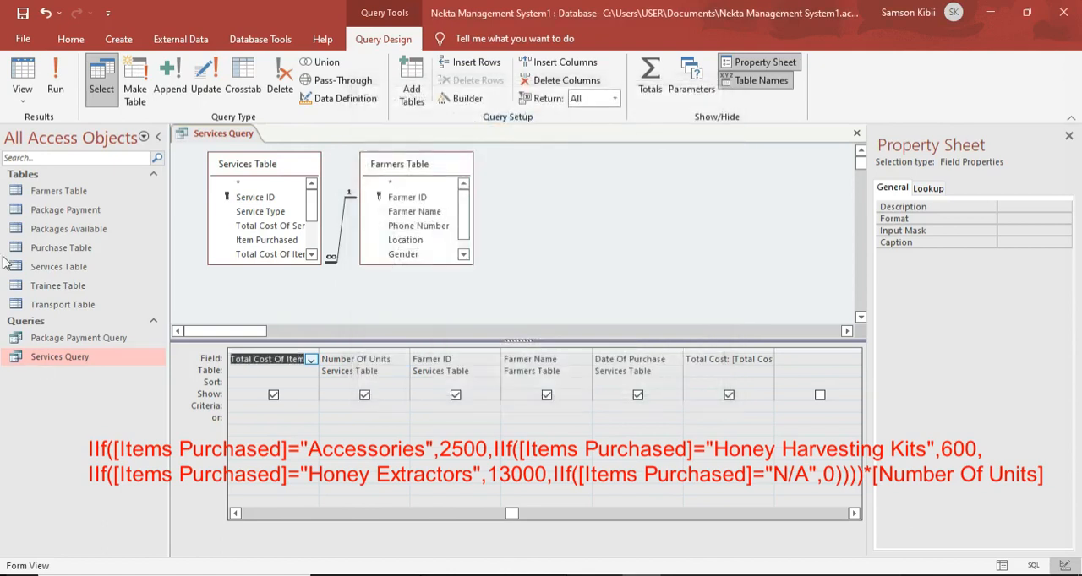
Run the Services Query and widen the Number Of Units column to fit its heading.
click(55, 78)
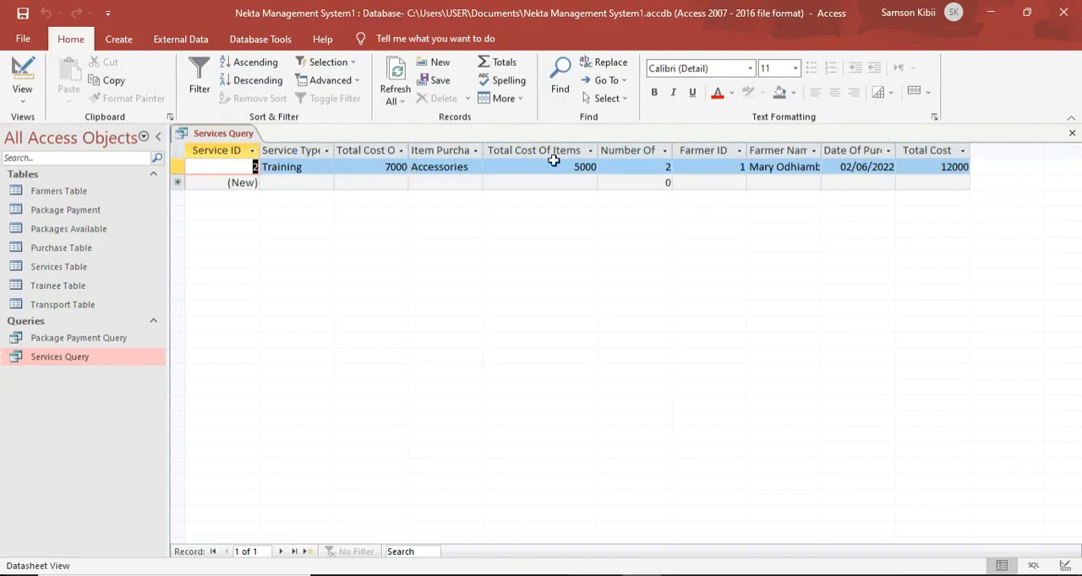
drag(673, 145, 674, 145)
double_click(674, 145)
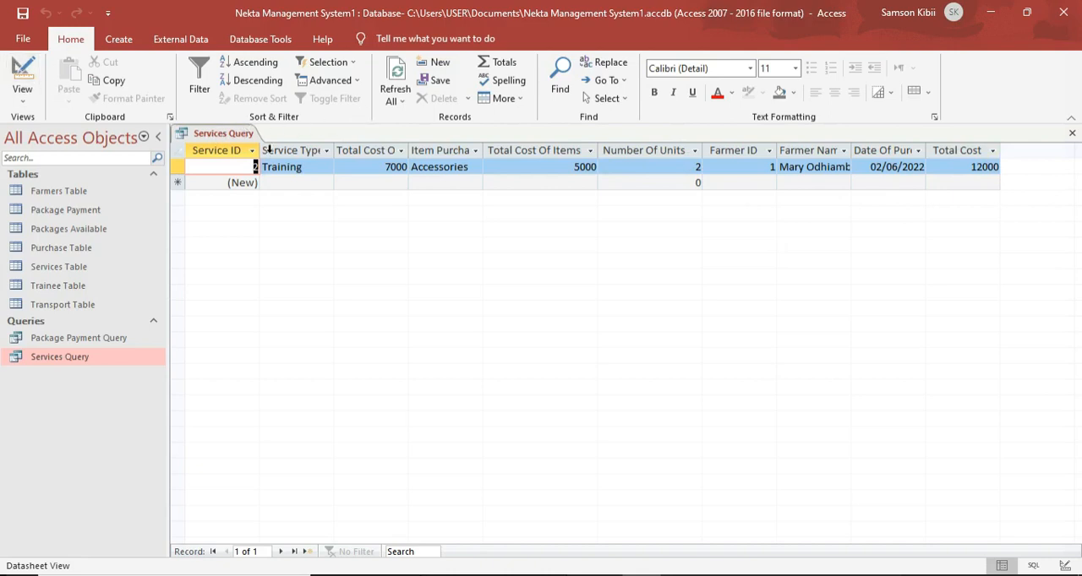
Save the Services Query and close it.
right_click(198, 137)
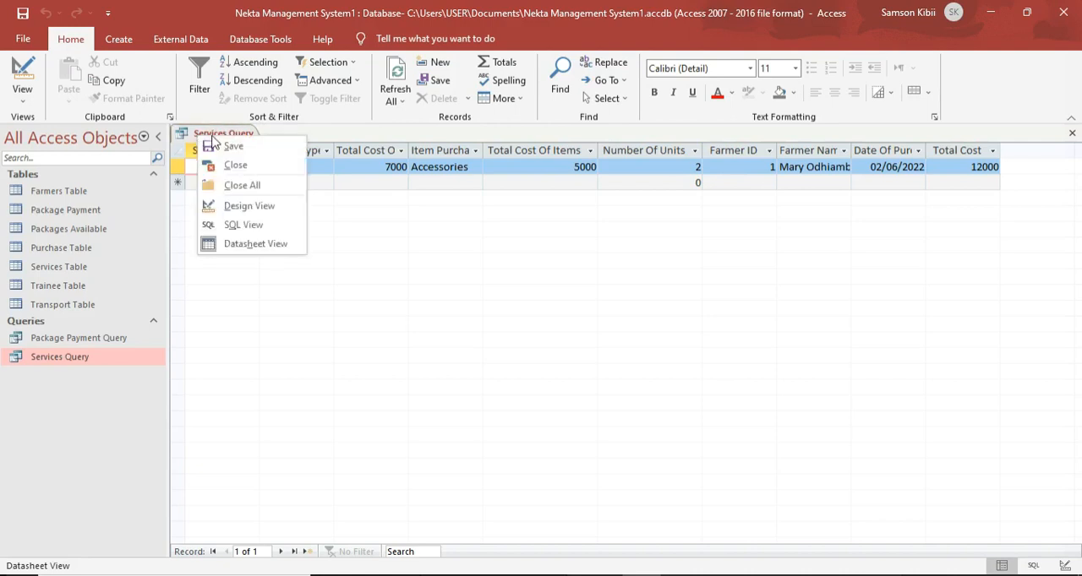
click(213, 143)
right_click(218, 127)
click(230, 154)
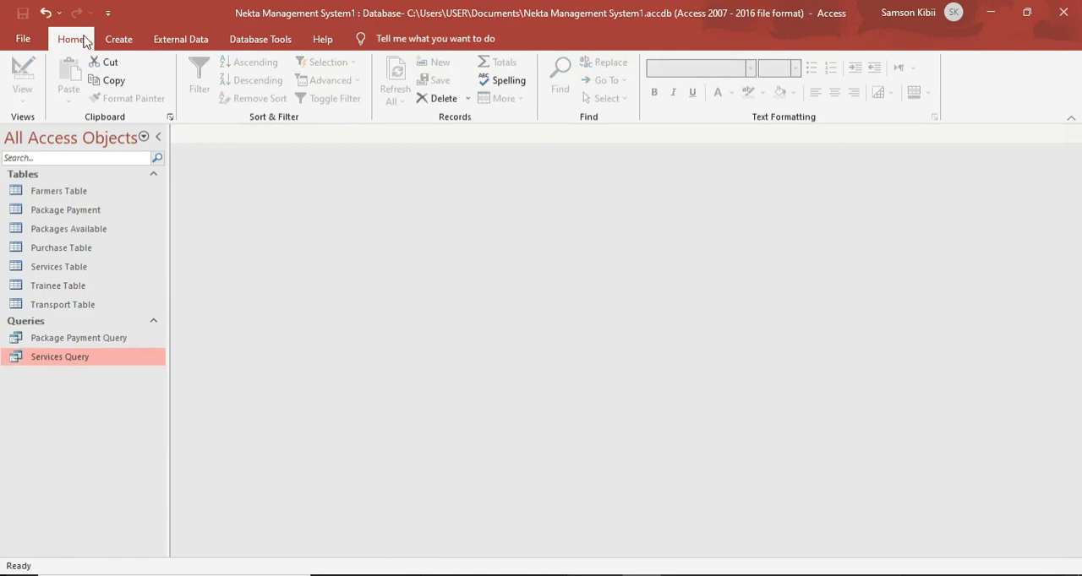
Set up a detail query with the Simple Query Wizard, using all fields of the Trainee Table.
click(111, 44)
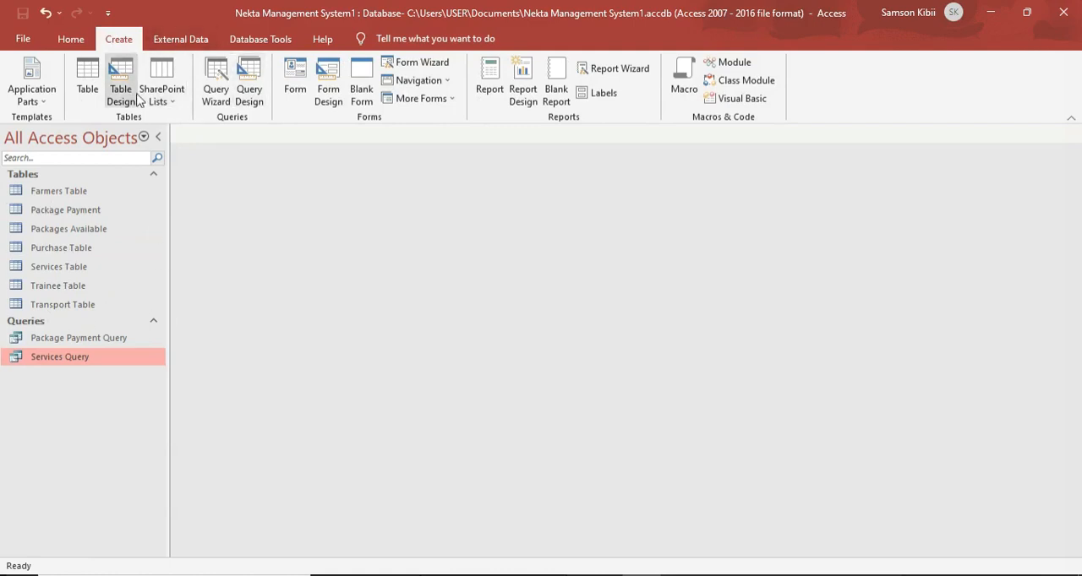
click(227, 96)
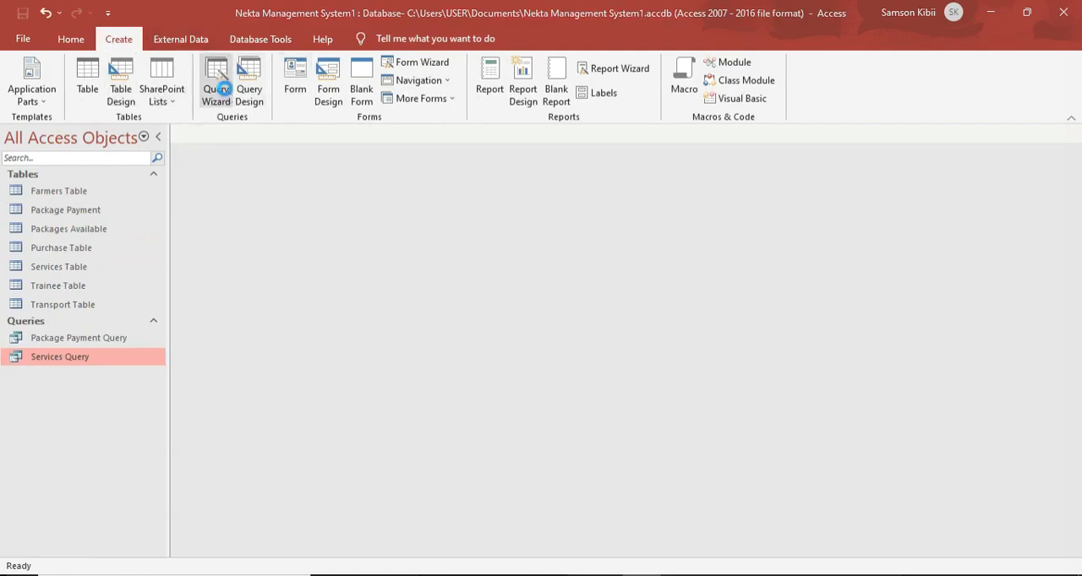
click(620, 376)
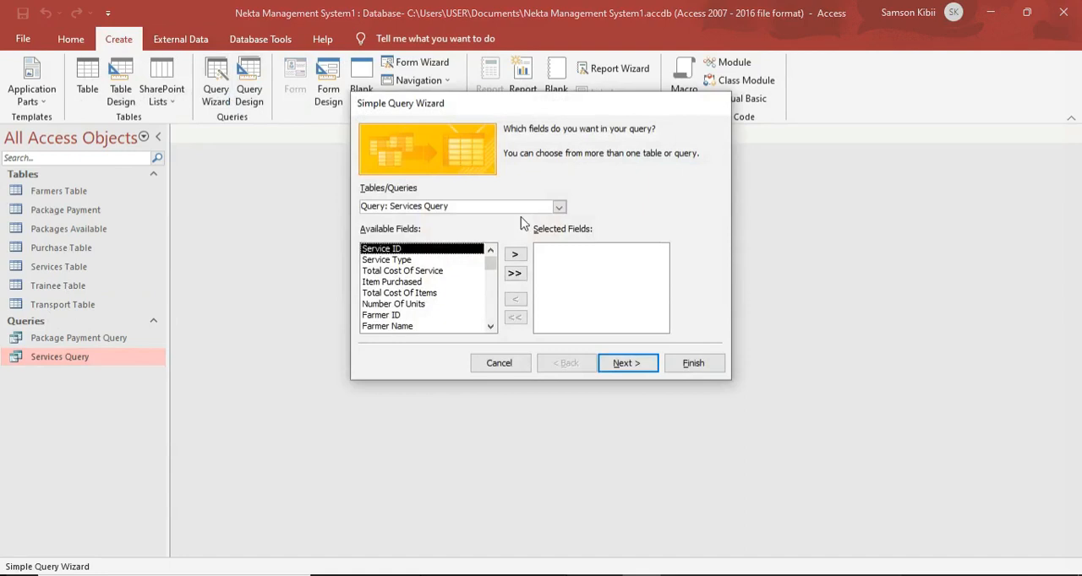
click(558, 207)
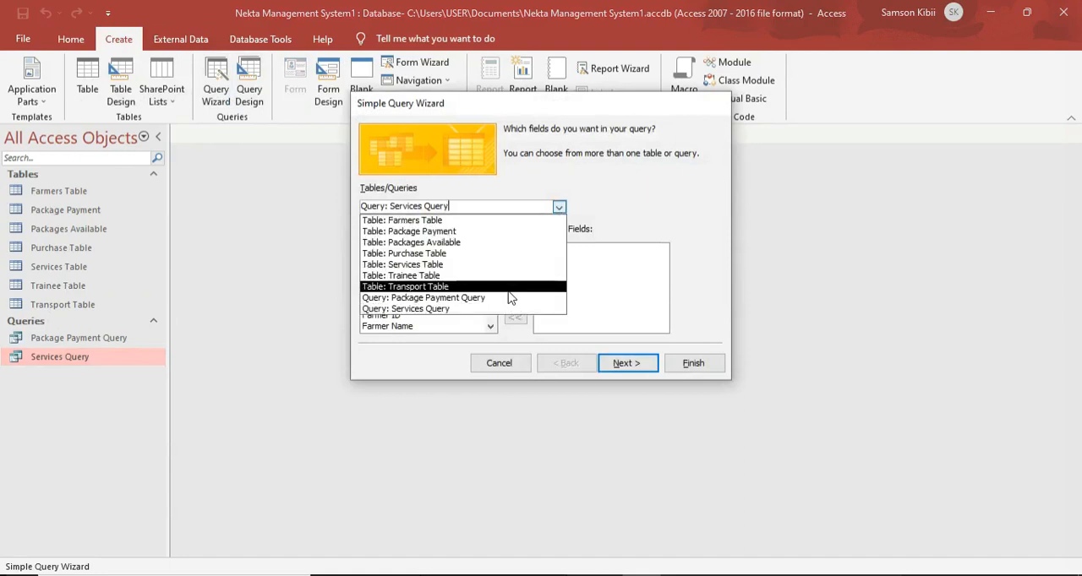
click(507, 277)
click(515, 276)
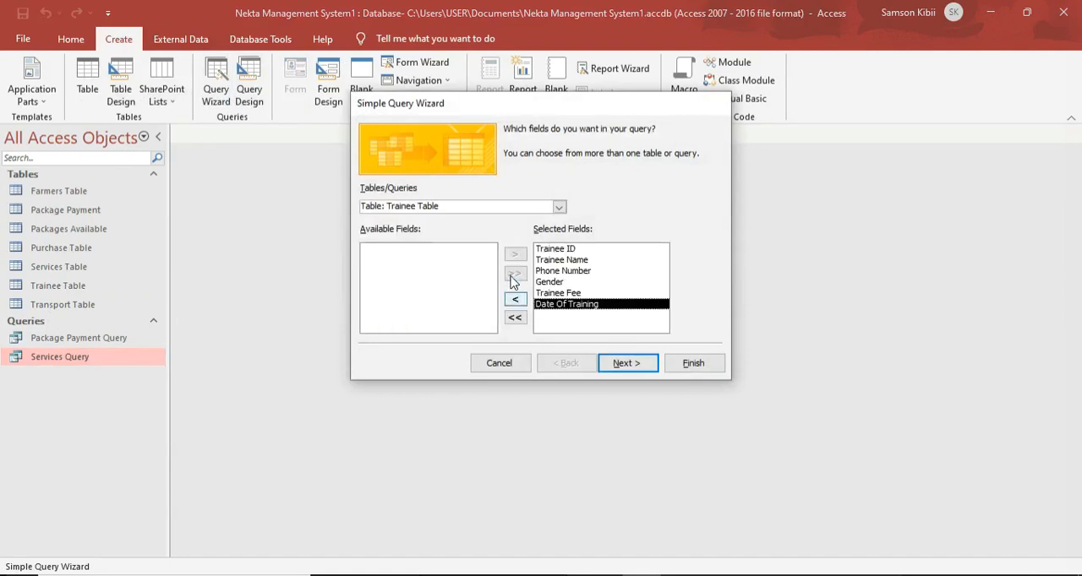
click(627, 365)
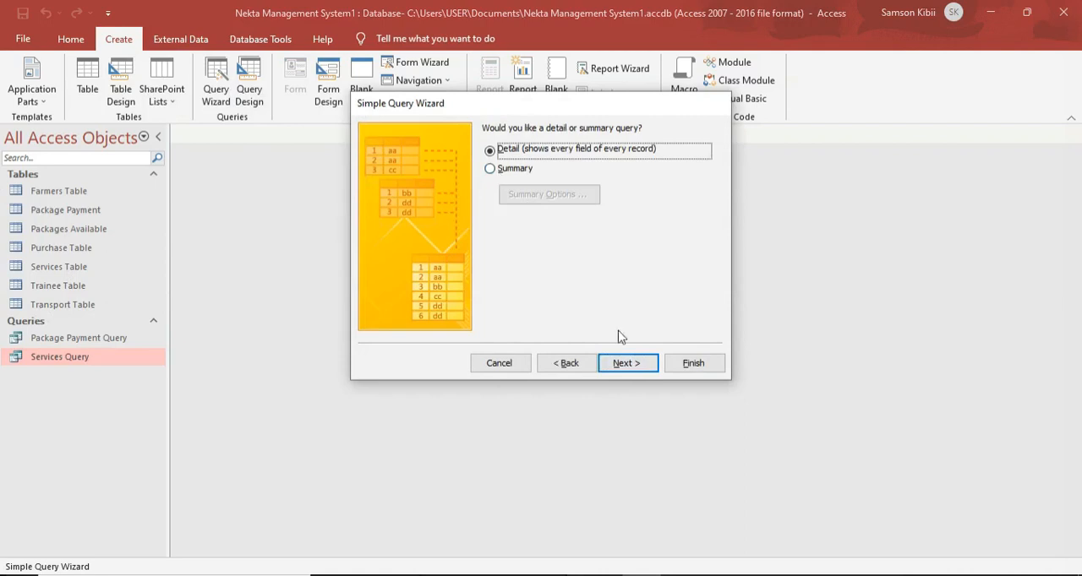
click(623, 364)
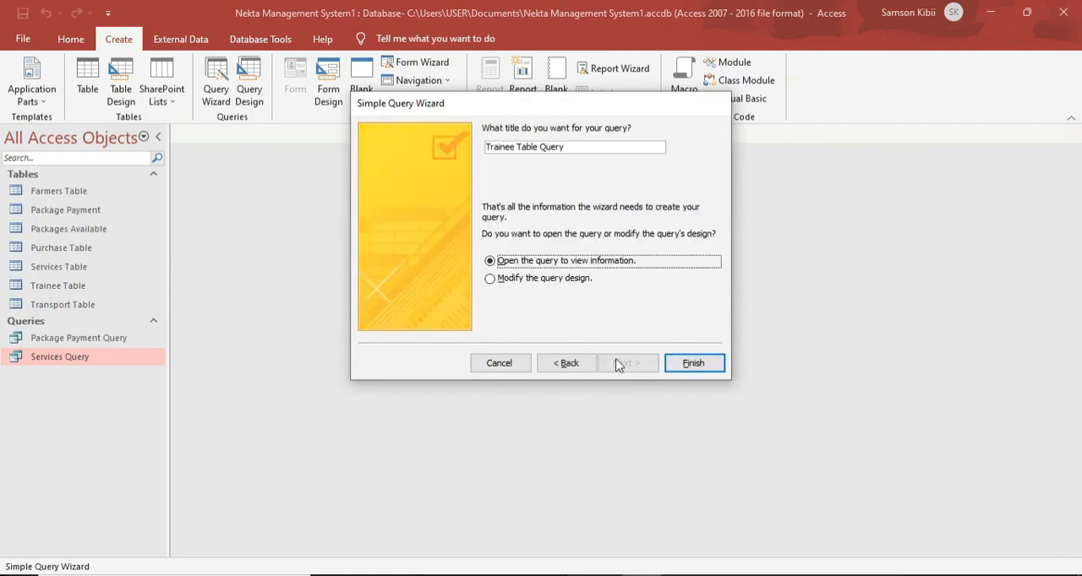
Title the new query Trainee Query and finish the wizard, opening the query to view information.
click(537, 147)
key(BackSpace)
key(BackSpace)
key(BackSpace)
key(BackSpace)
key(BackSpace)
key(BackSpace)
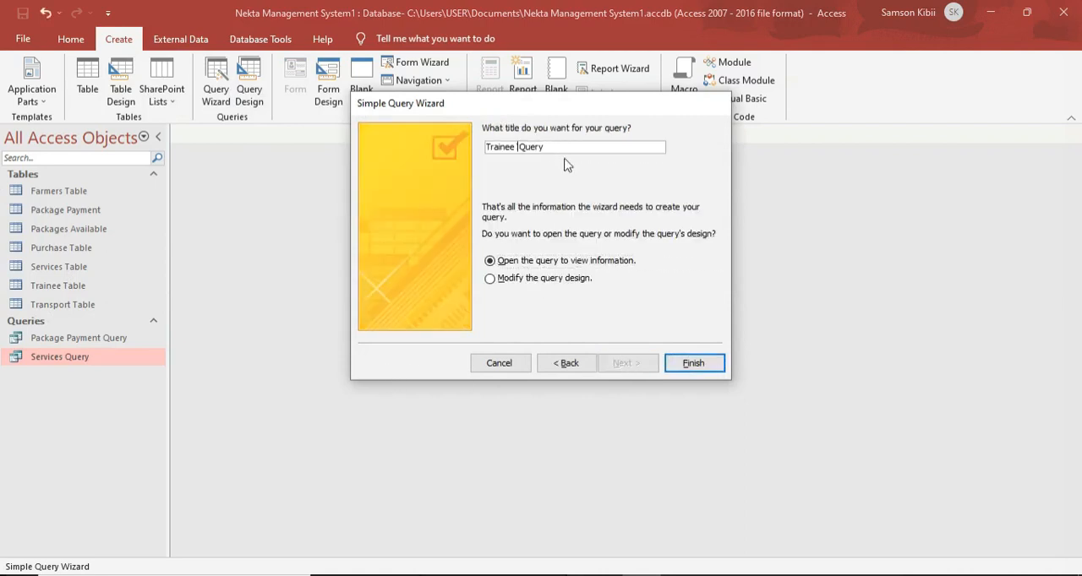
click(711, 364)
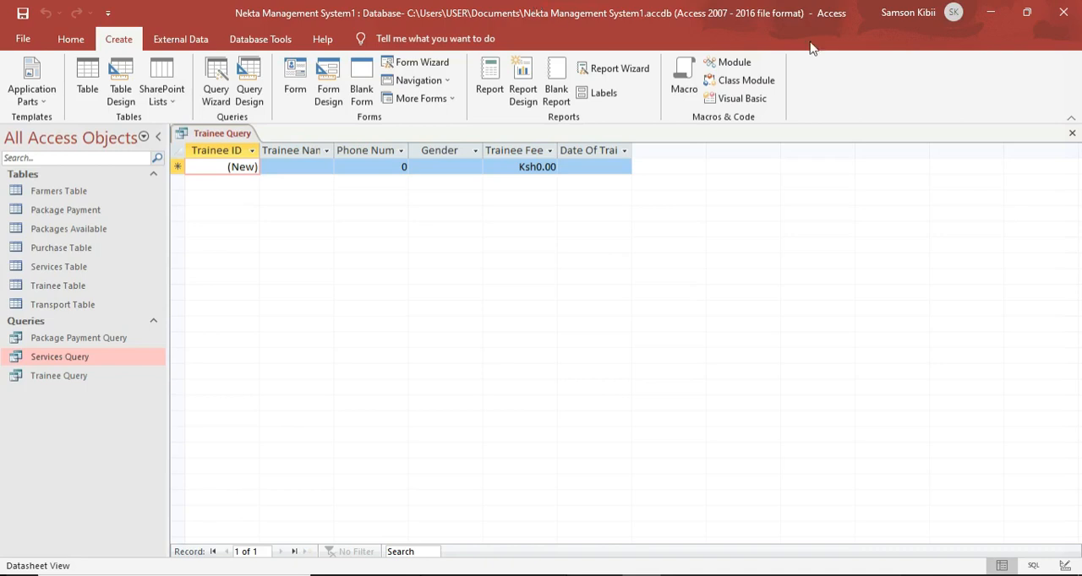
Show the Trainee Query in Design View to review its fields.
click(44, 99)
click(328, 321)
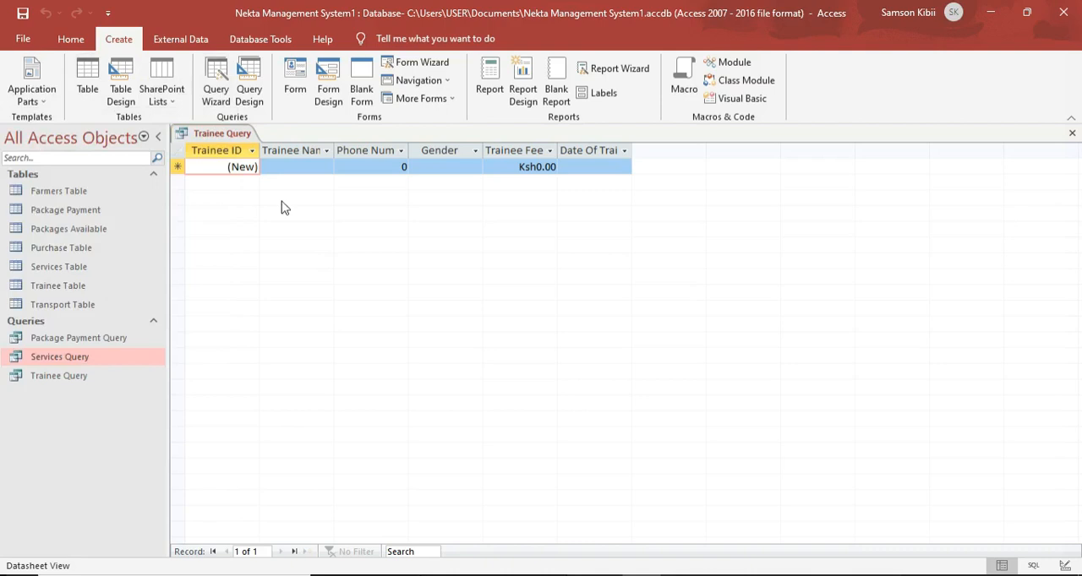
right_click(253, 136)
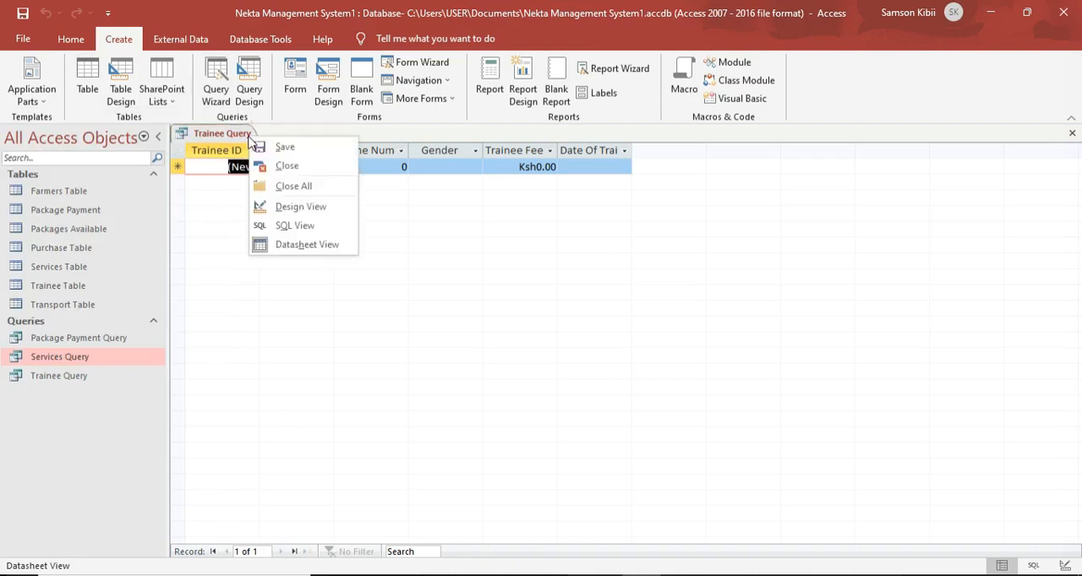
click(294, 207)
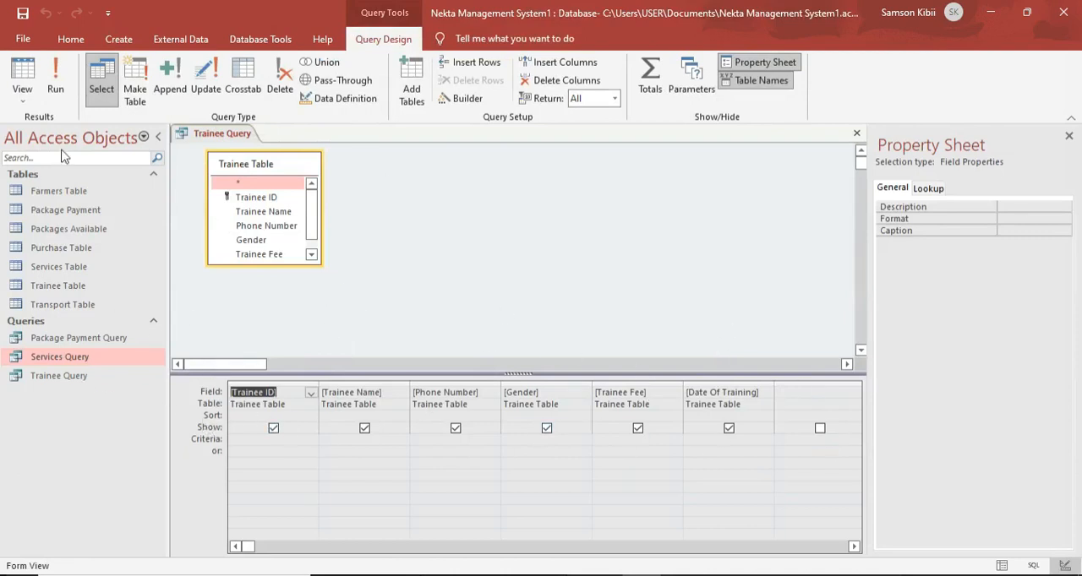
Save the Trainee Query and close it.
right_click(199, 136)
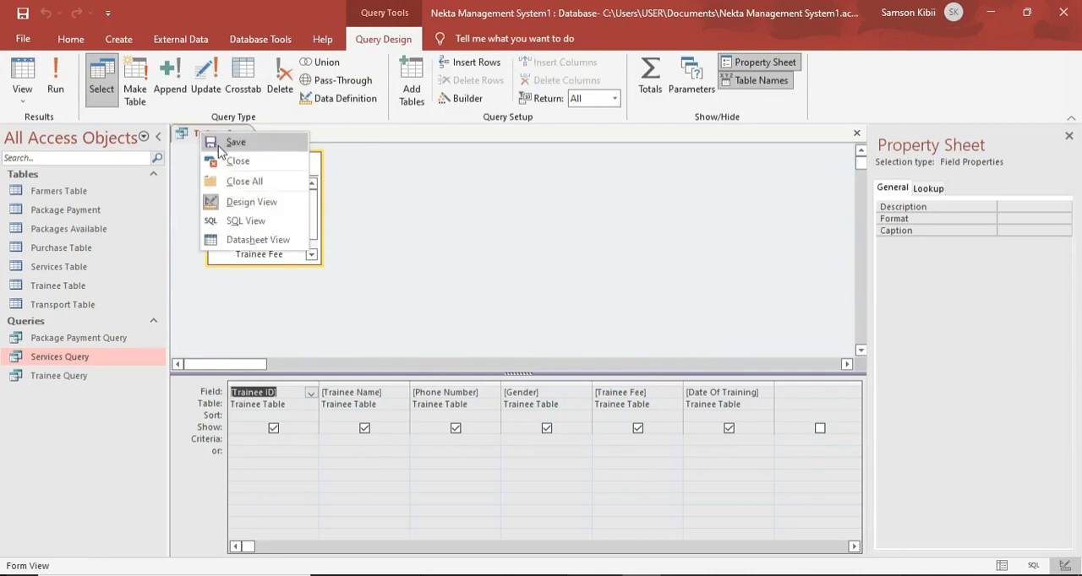
right_click(203, 131)
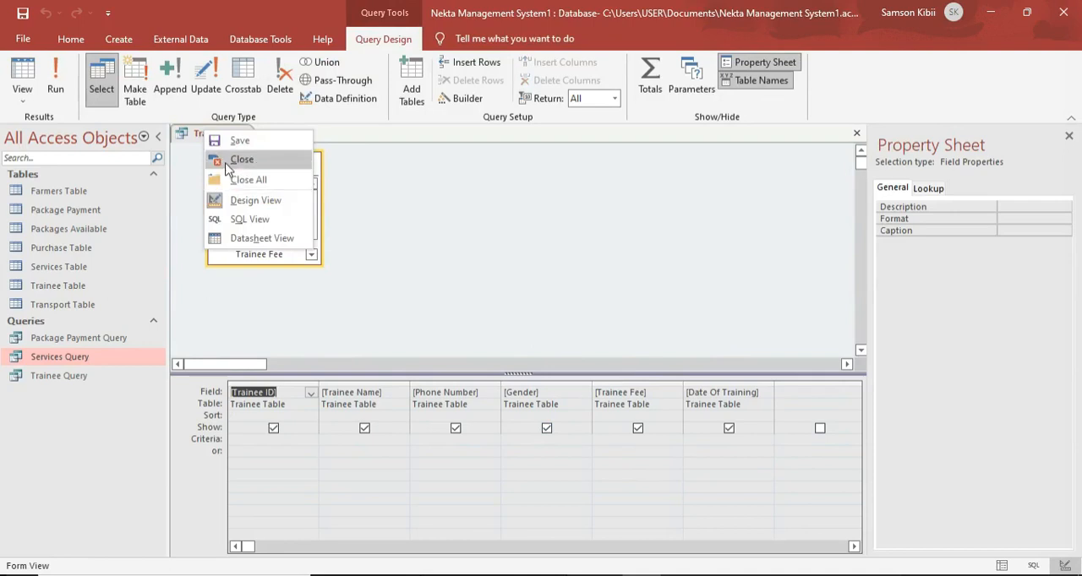
click(228, 161)
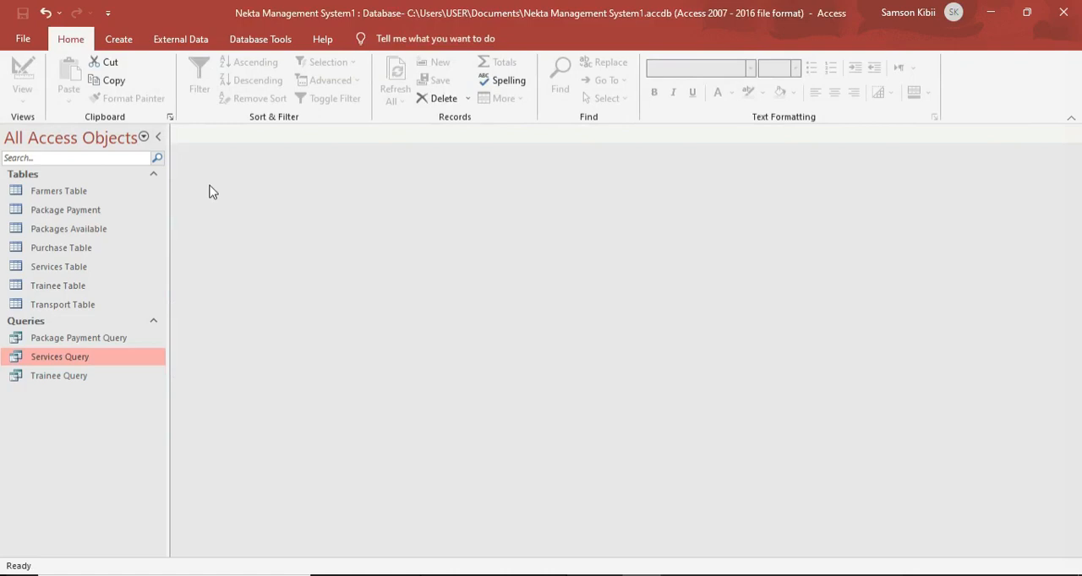
Set up a detail query with the Simple Query Wizard, using all fields of the Transport Table.
click(117, 47)
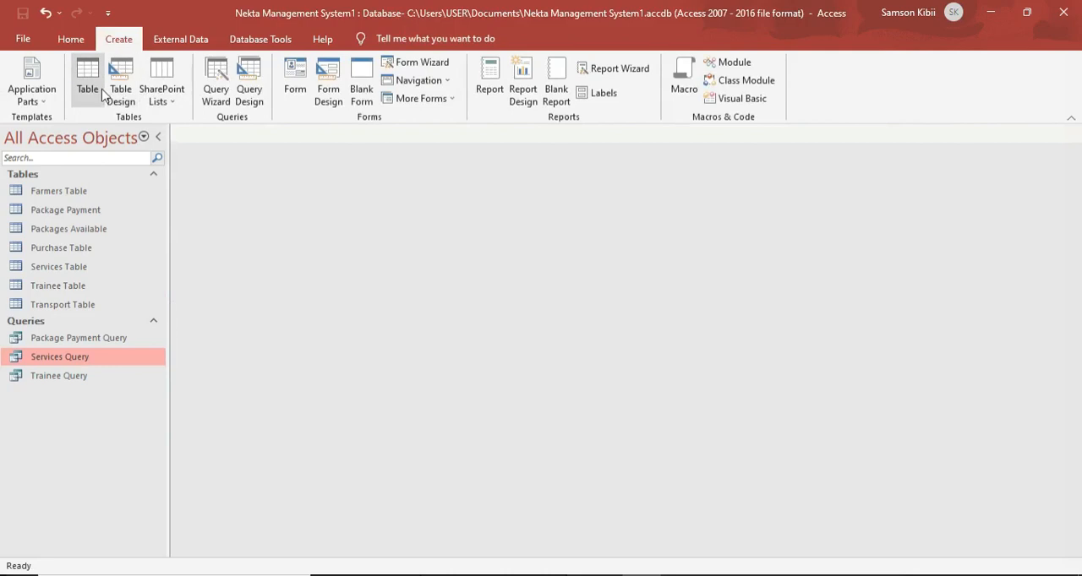
click(207, 100)
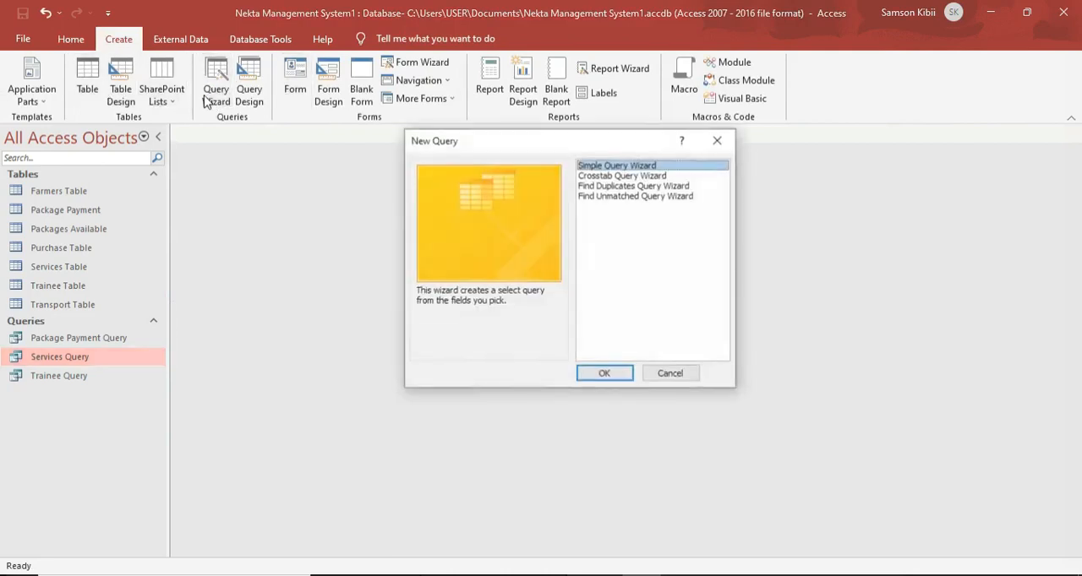
click(615, 366)
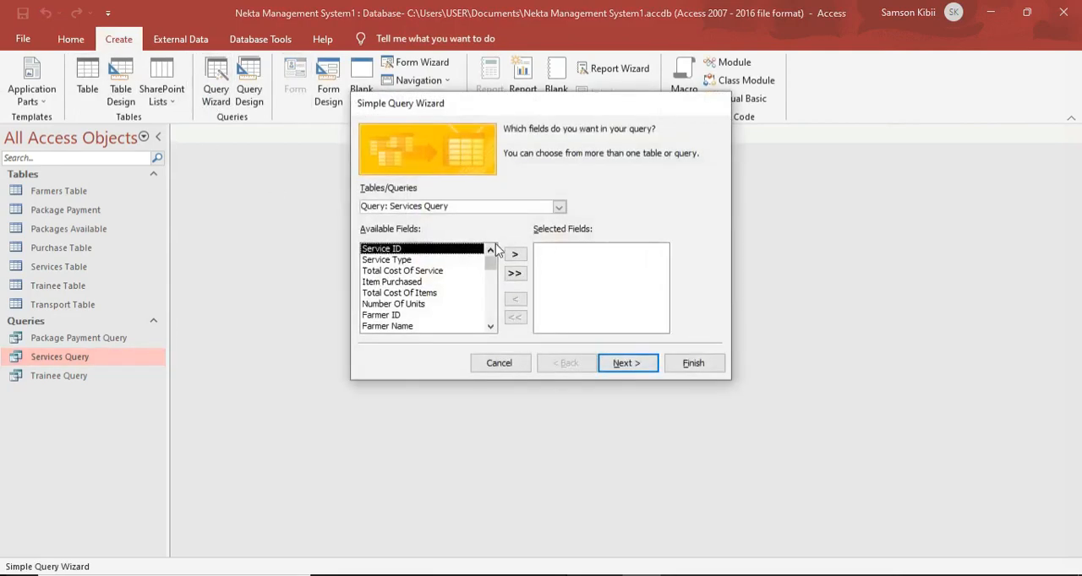
click(559, 207)
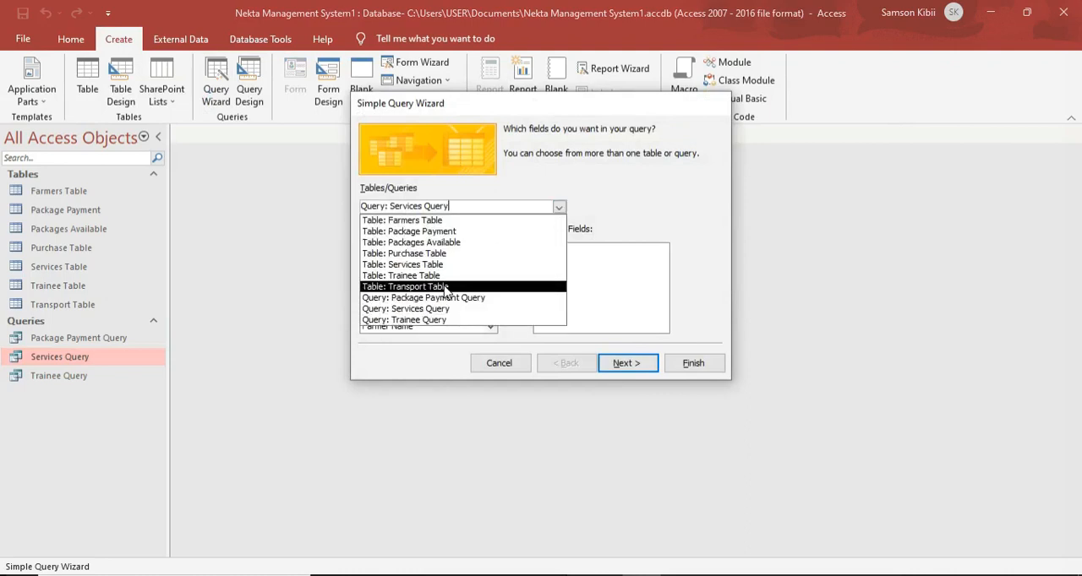
click(445, 286)
click(514, 273)
click(626, 363)
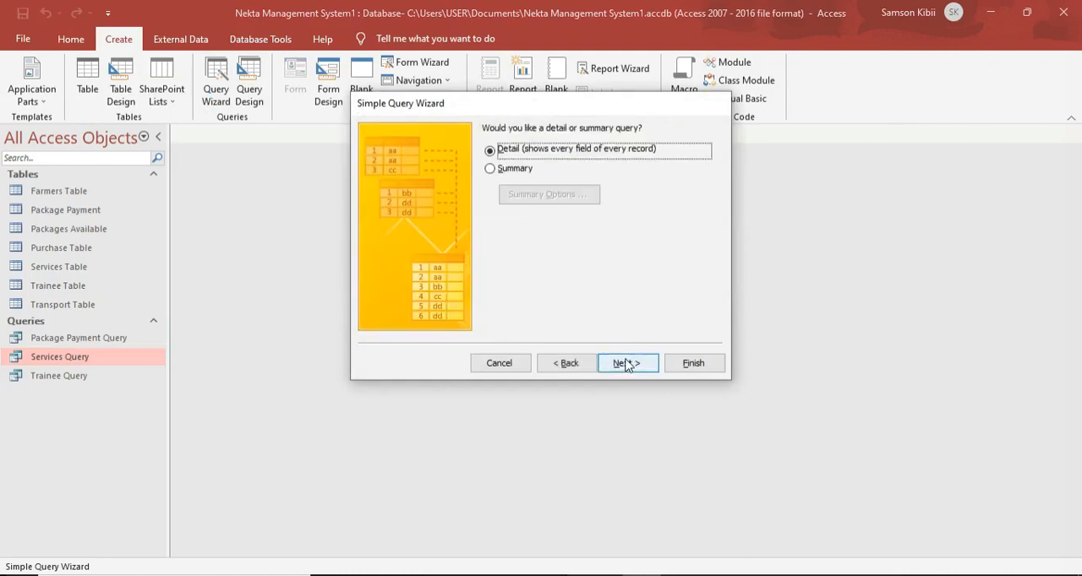
click(625, 364)
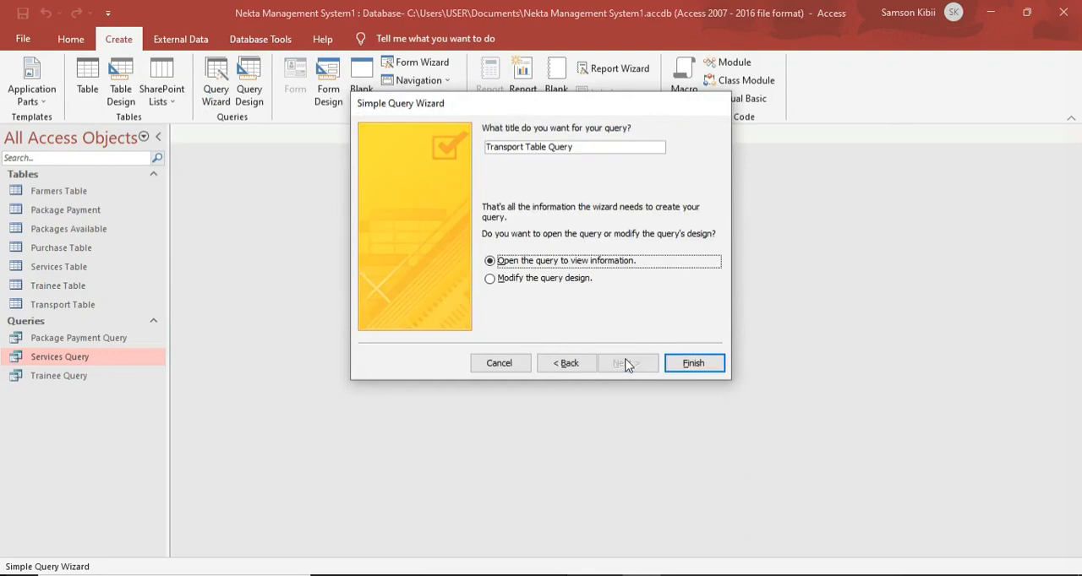
Title the new query Transport Query and finish the wizard, opening the query to view information.
click(552, 150)
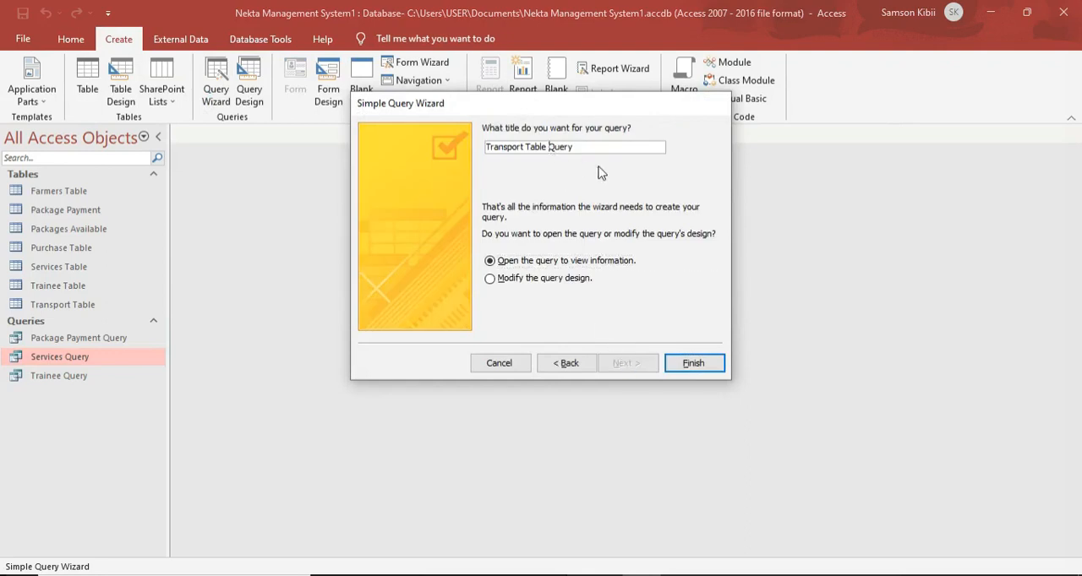
key(BackSpace)
key(BackSpace)
key(BackSpace)
key(BackSpace)
key(BackSpace)
key(BackSpace)
click(705, 360)
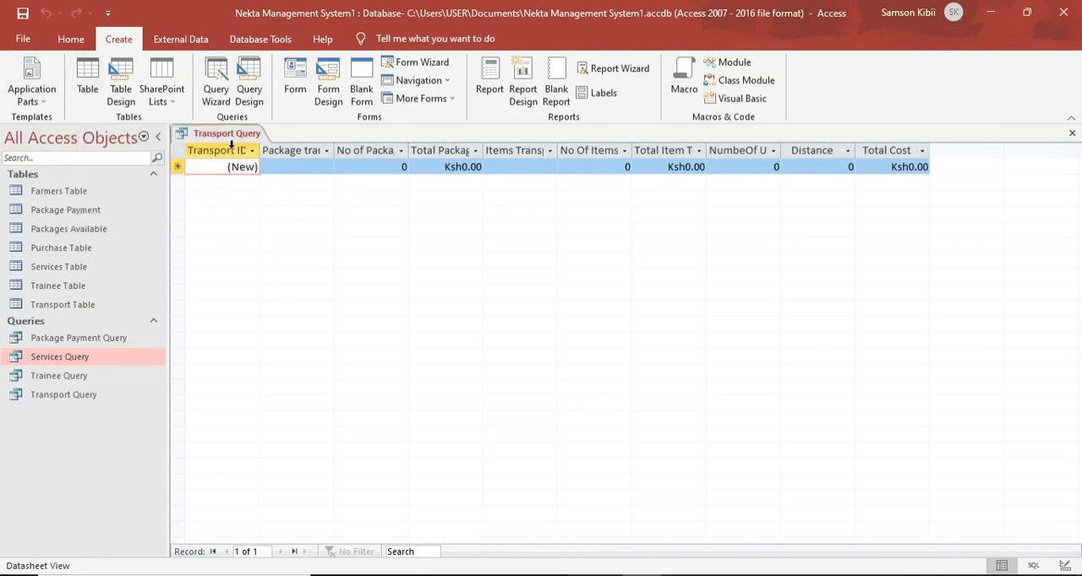
In the Transport Query's Design View, build the Total Package Transportation Cost expression, turning the bracketed field name into the label "Total Package Transportation Cost:".
right_click(230, 133)
click(269, 207)
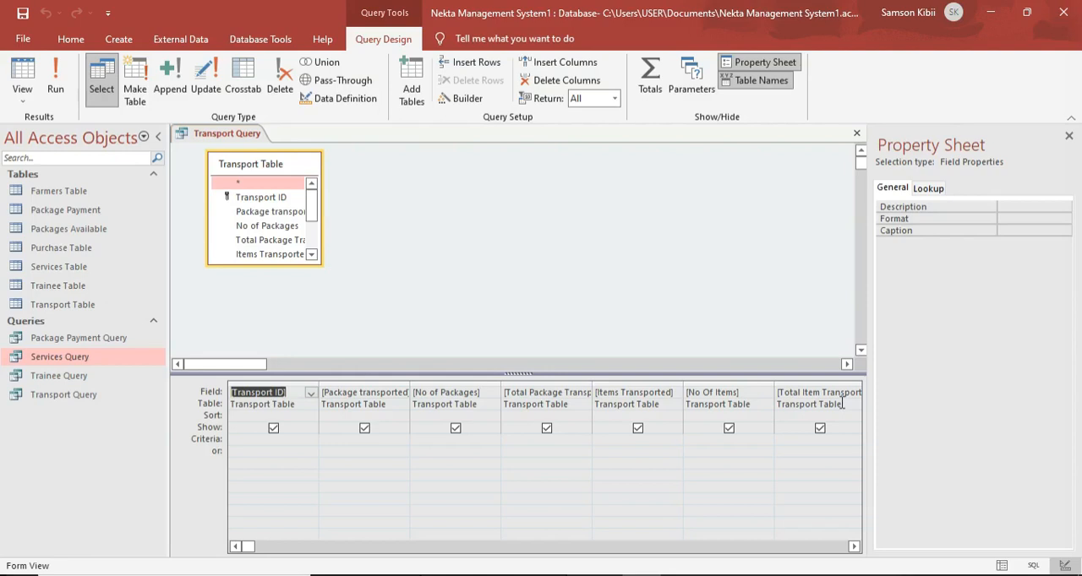
right_click(535, 394)
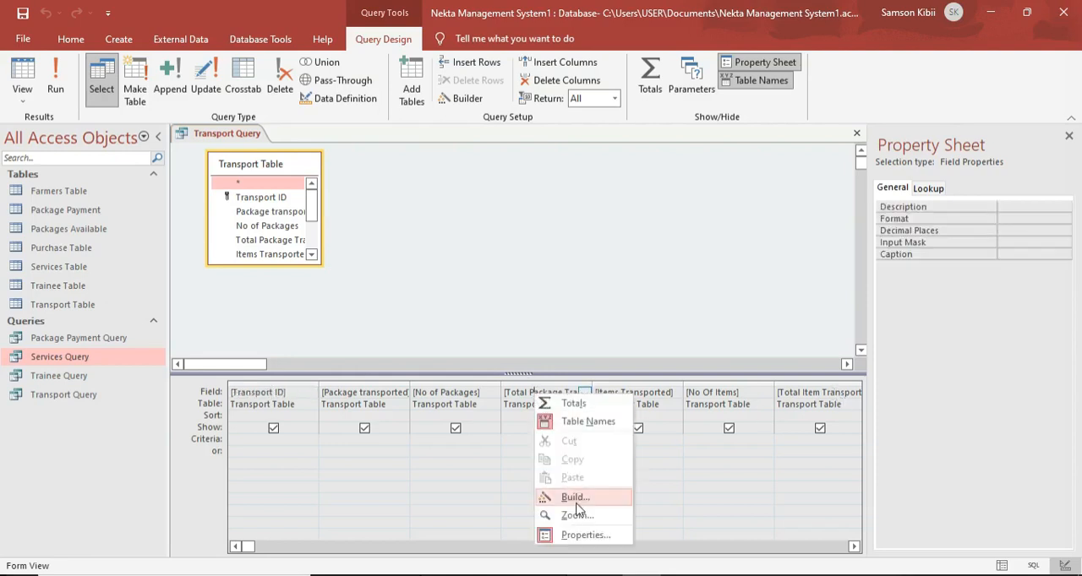
click(571, 497)
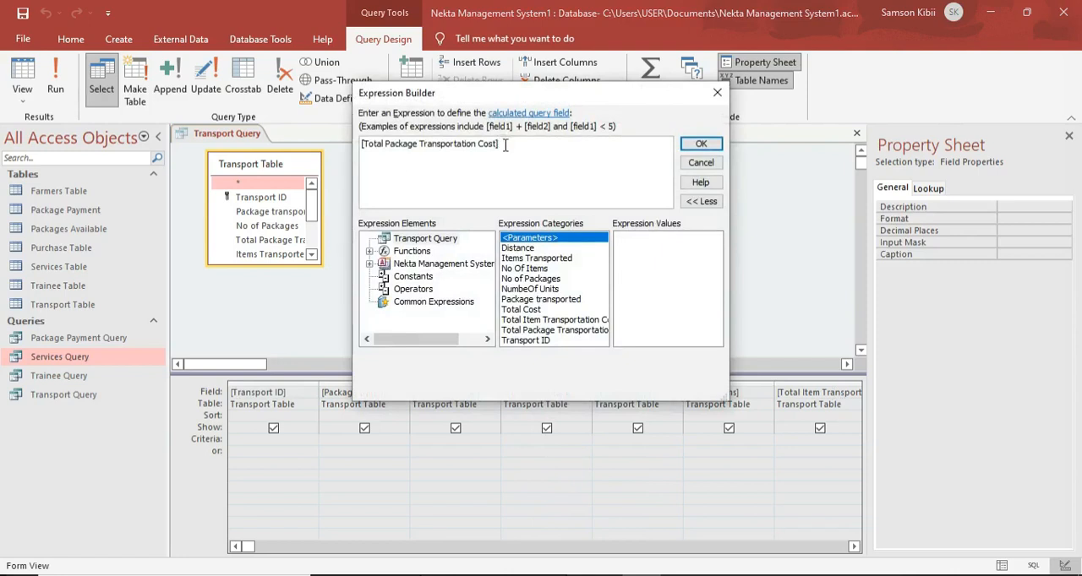
key(BackSpace)
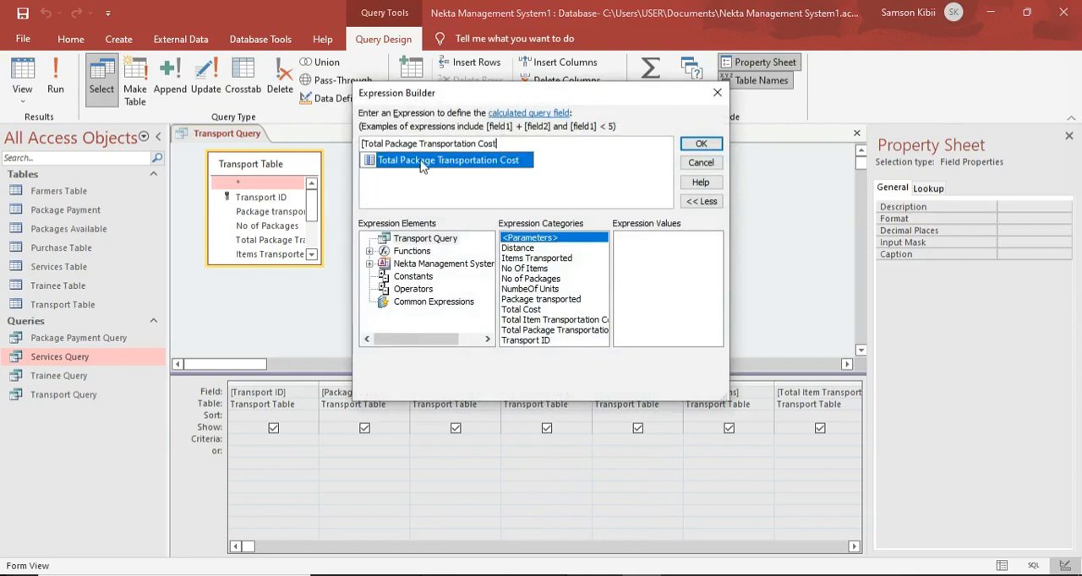
click(363, 145)
key(Delete)
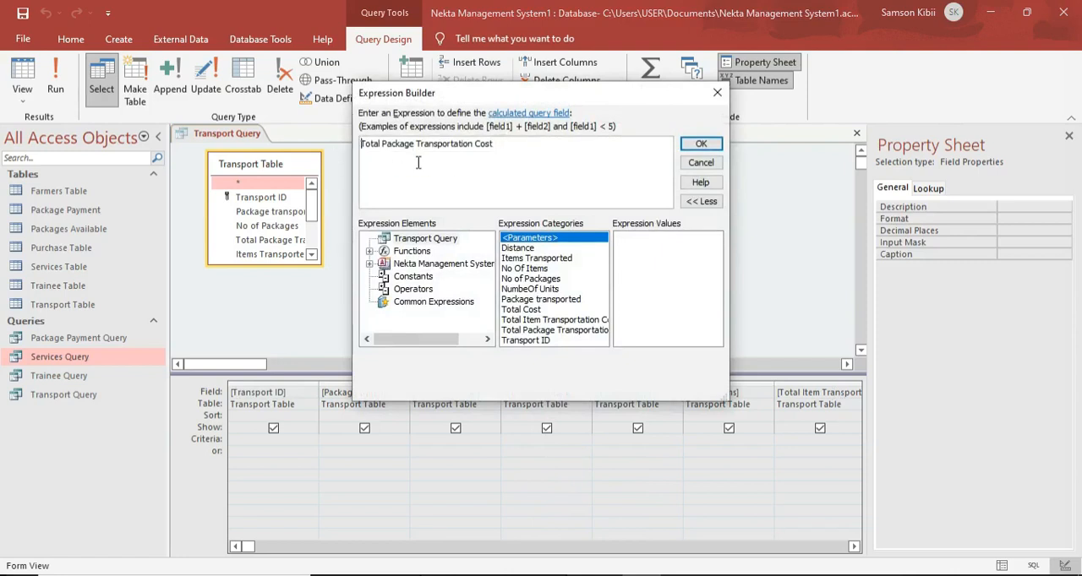
click(499, 145)
Switch to 451-3QP.pdf in Edge, highlight Table 2 on transport service costs, and return to the Access Expression Builder.
mouse_move(524, 575)
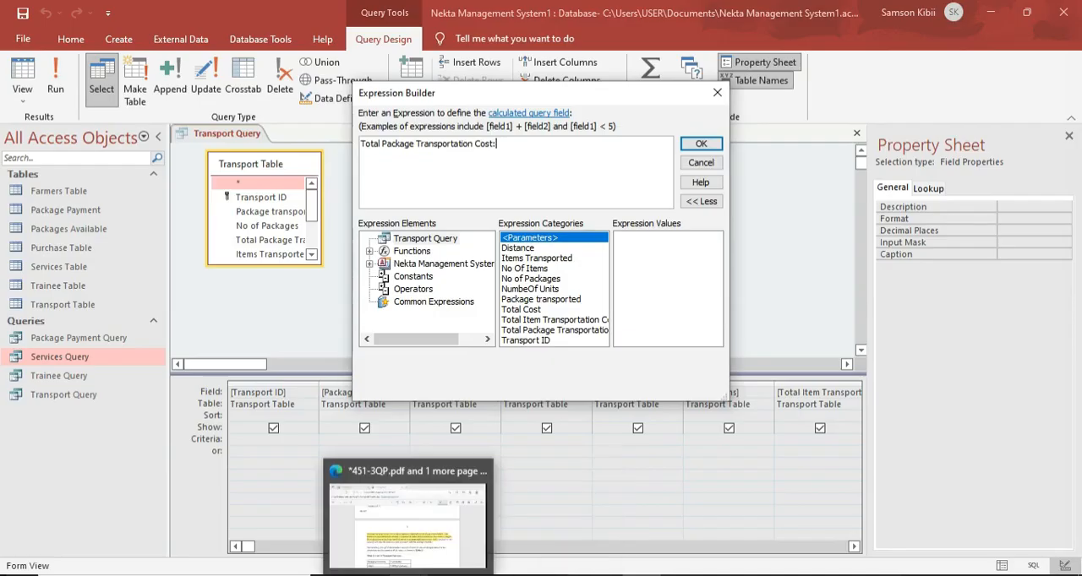
click(389, 575)
scroll(463, 395, down, 2)
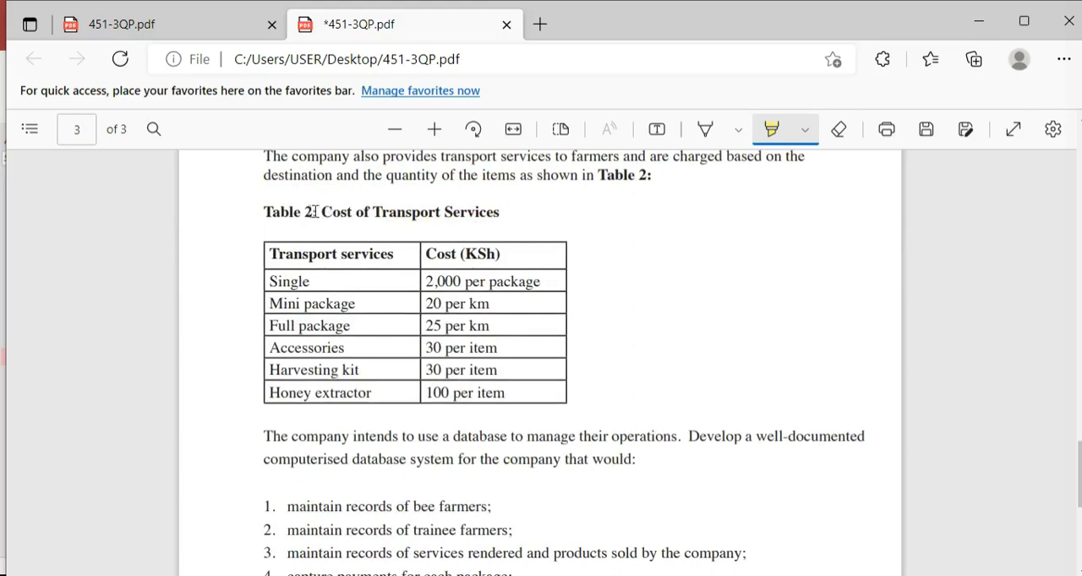
mouse_move(261, 210)
mouse_down()
mouse_move(302, 230)
mouse_move(427, 230)
mouse_move(562, 260)
mouse_move(583, 360)
mouse_move(570, 387)
mouse_move(626, 381)
mouse_up()
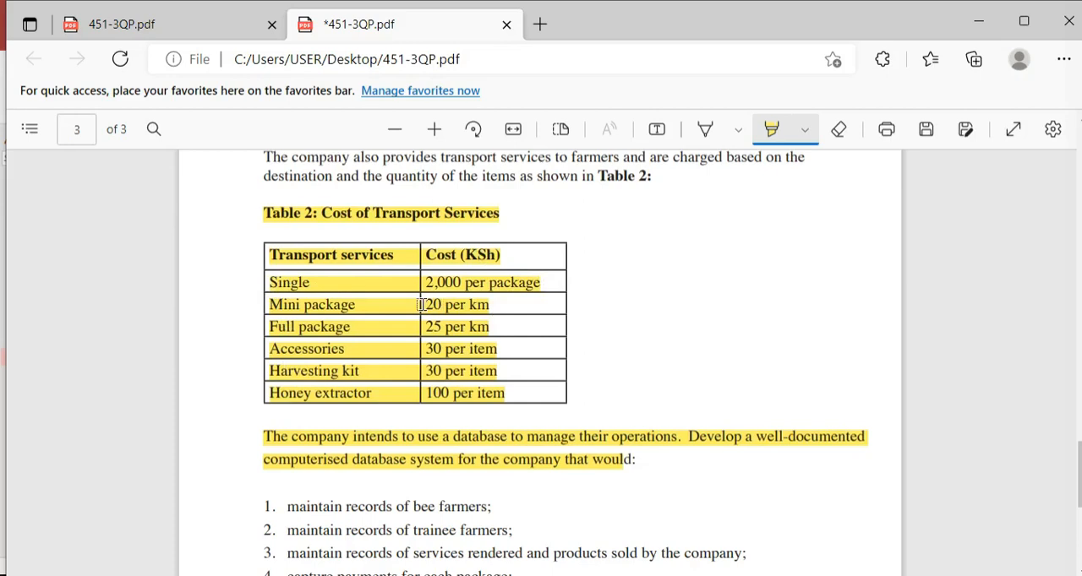
mouse_move(422, 305)
mouse_down()
mouse_move(497, 350)
mouse_move(493, 394)
mouse_up()
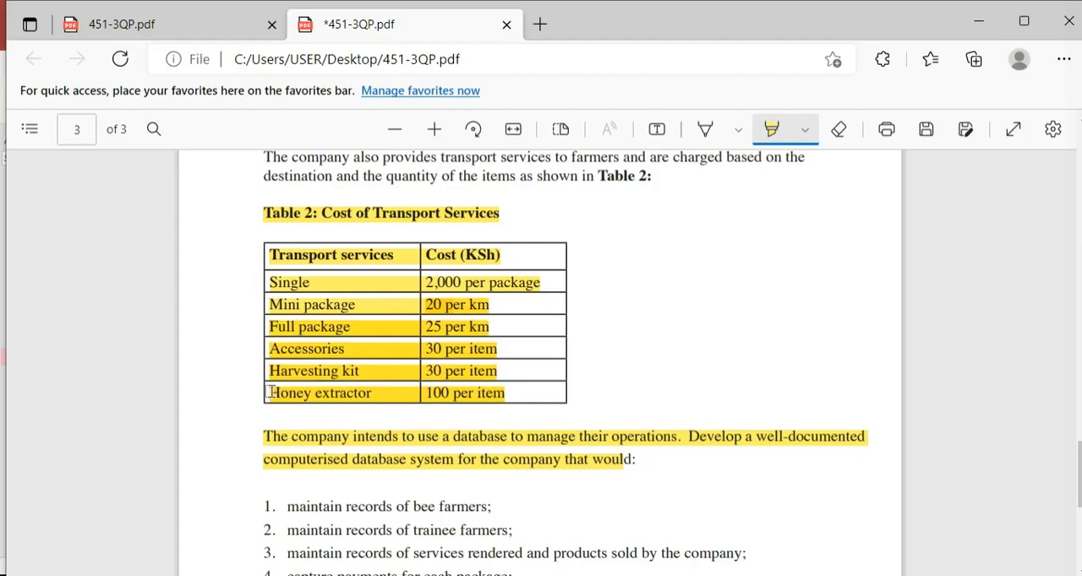
mouse_move(269, 392)
mouse_down()
mouse_move(445, 410)
mouse_move(500, 396)
mouse_up()
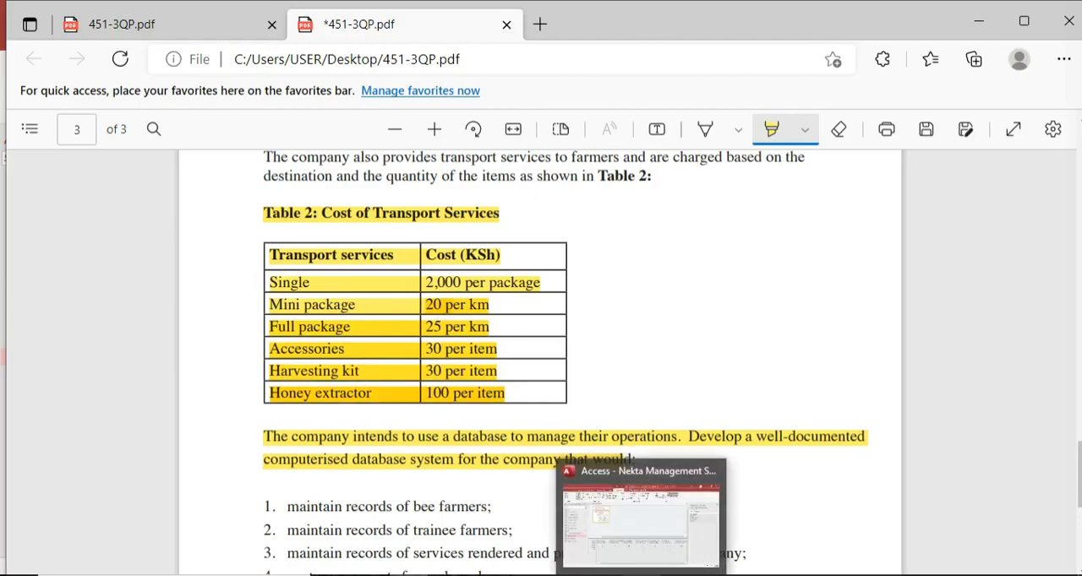
click(643, 575)
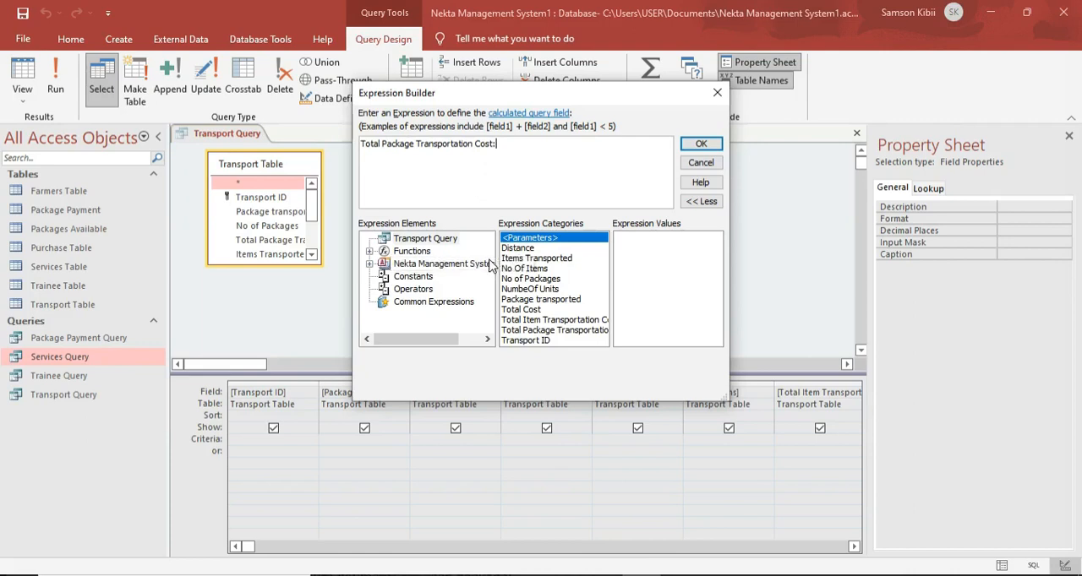
Begin an IIf function after the label, testing whether [Package transported] equals "Single Hive".
text(iif()
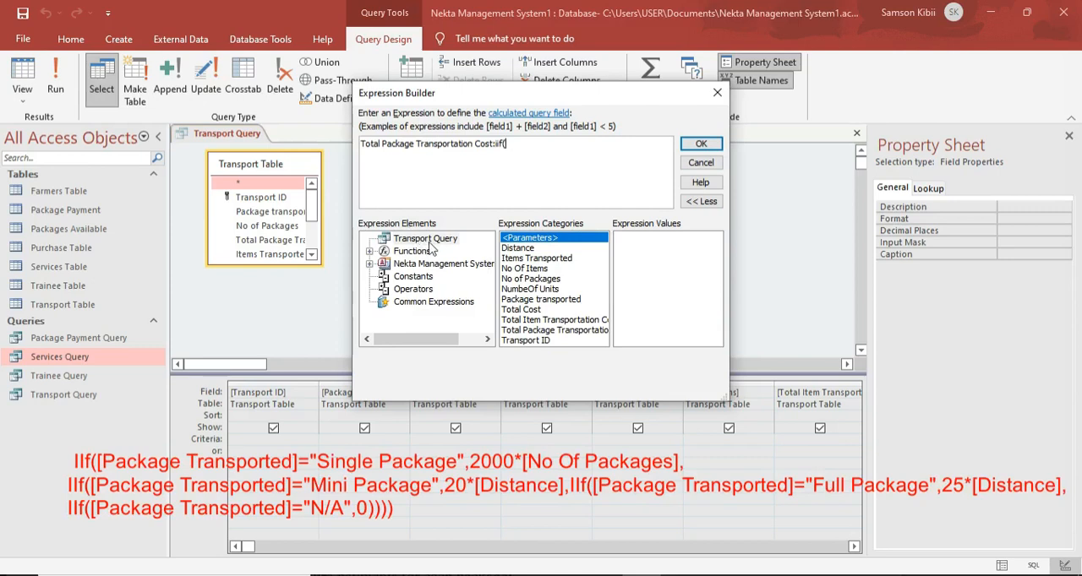
double_click(566, 299)
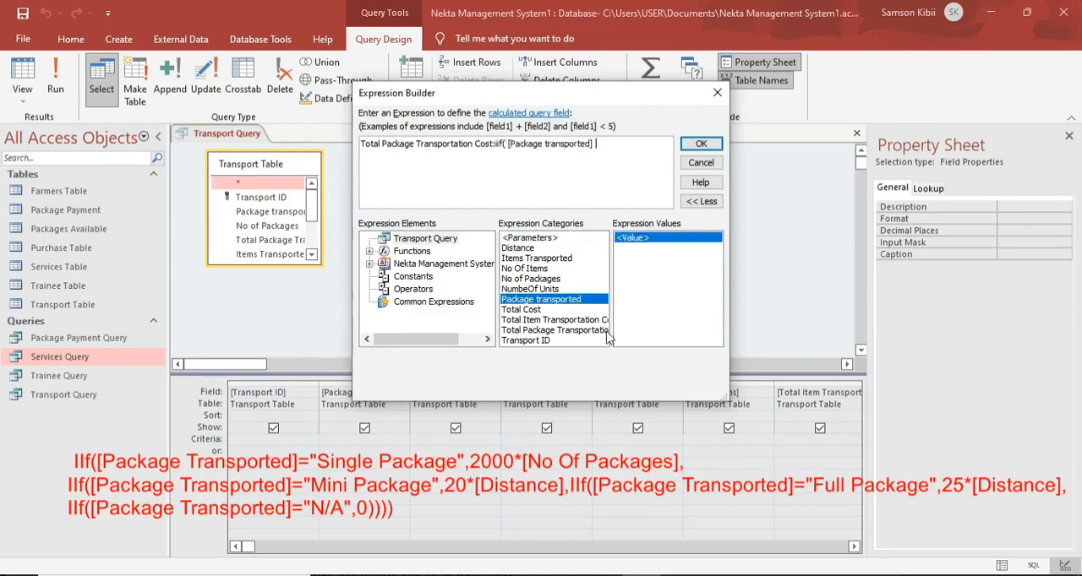
text(="Sive)
key(Caps_Lock)
key(BackSpace)
key(BackSpace)
key(BackSpace)
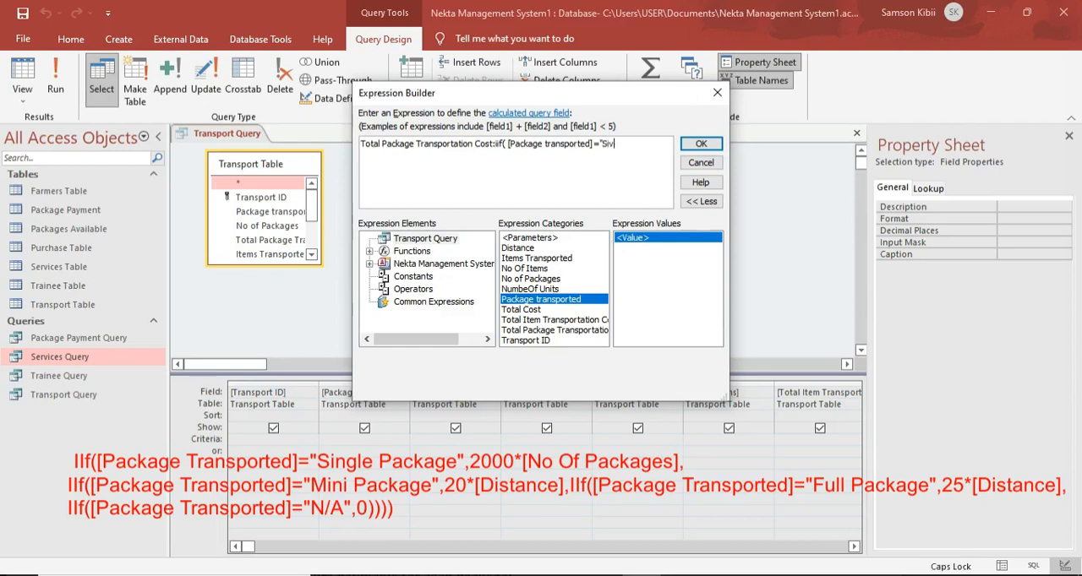
key(Caps_Lock)
text(ngle)
key(Caps_Lock)
text(H)
key(Caps_Lock)
text(ive")
Make the Single Hive condition return 2000*[No of Packages].
text(,2000)
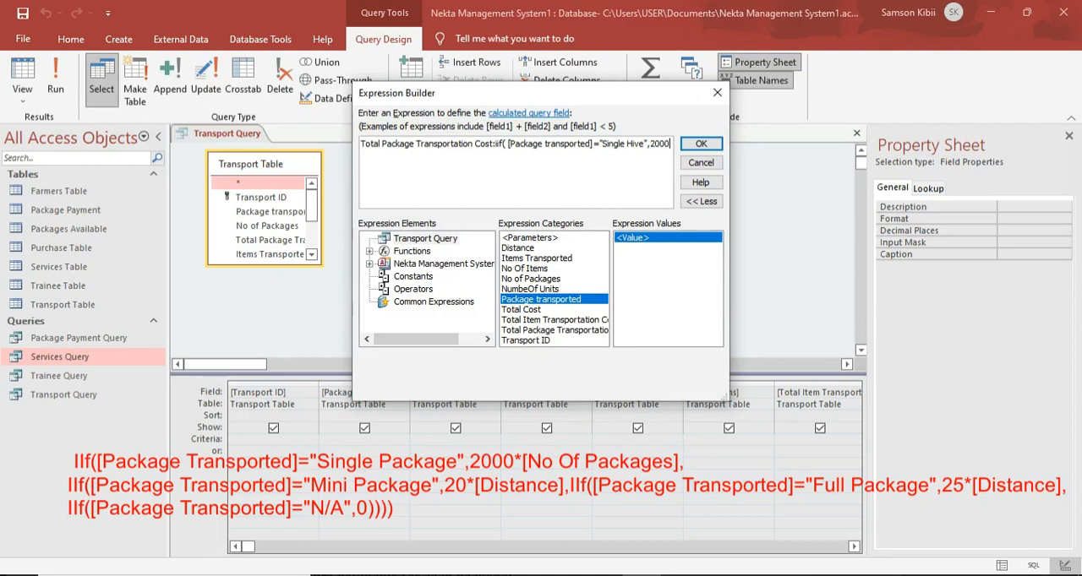
text(*)
double_click(541, 280)
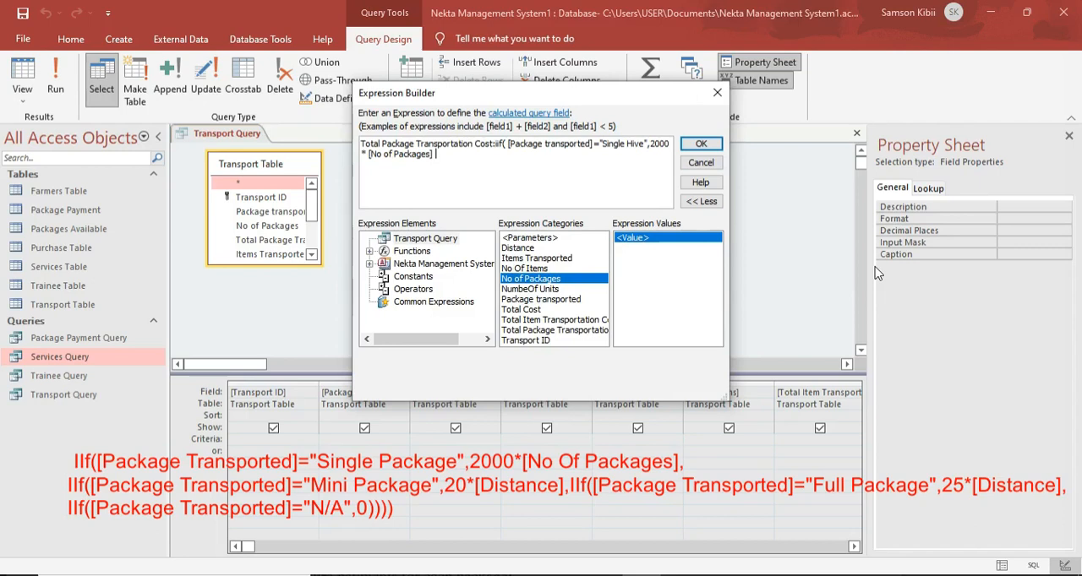
Nest a second IIf that tests whether [Package transported] equals "Mini Package".
text(ii)
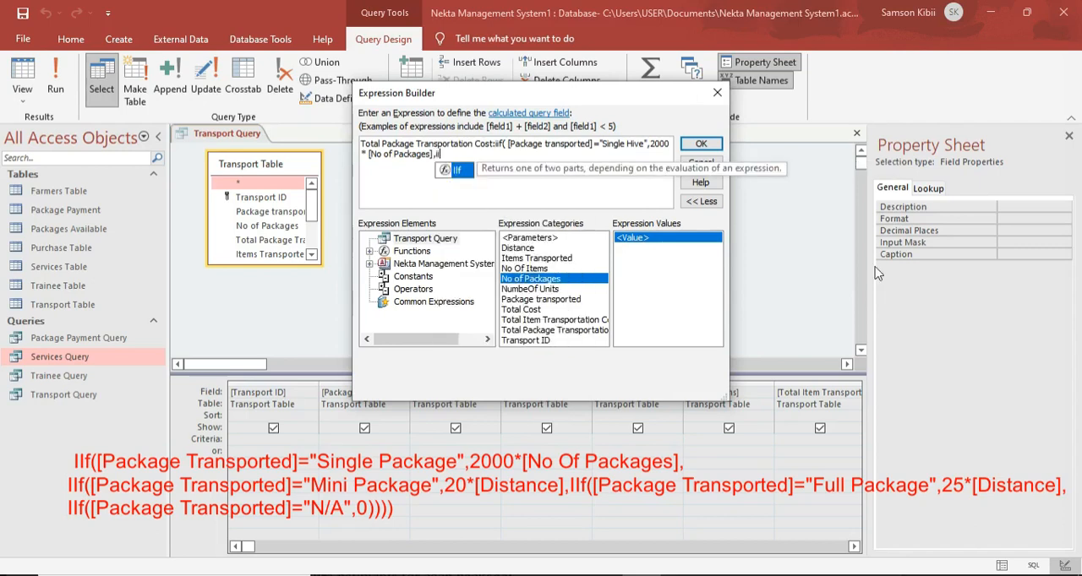
text(()
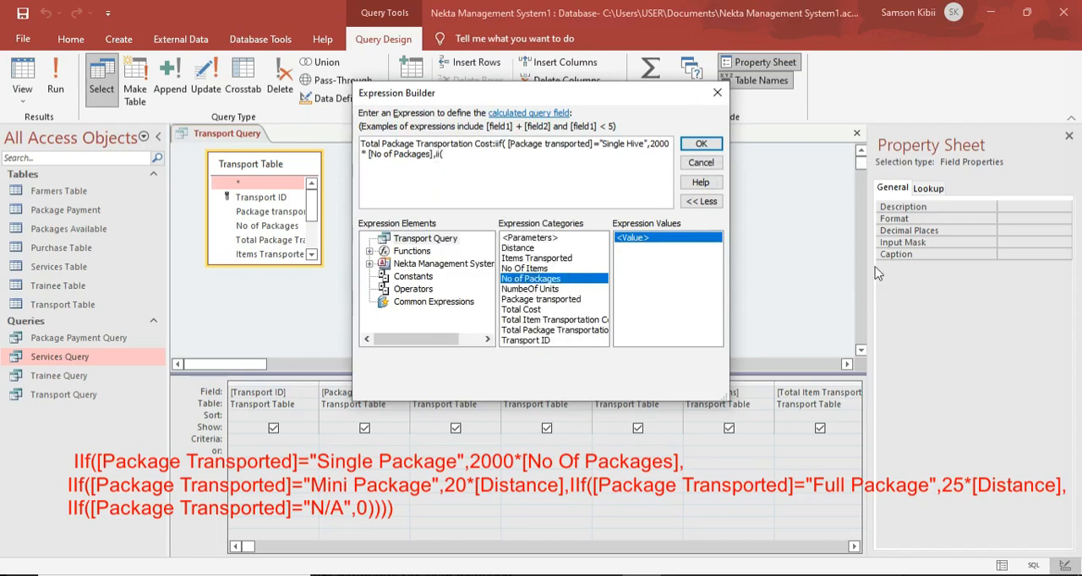
double_click(538, 300)
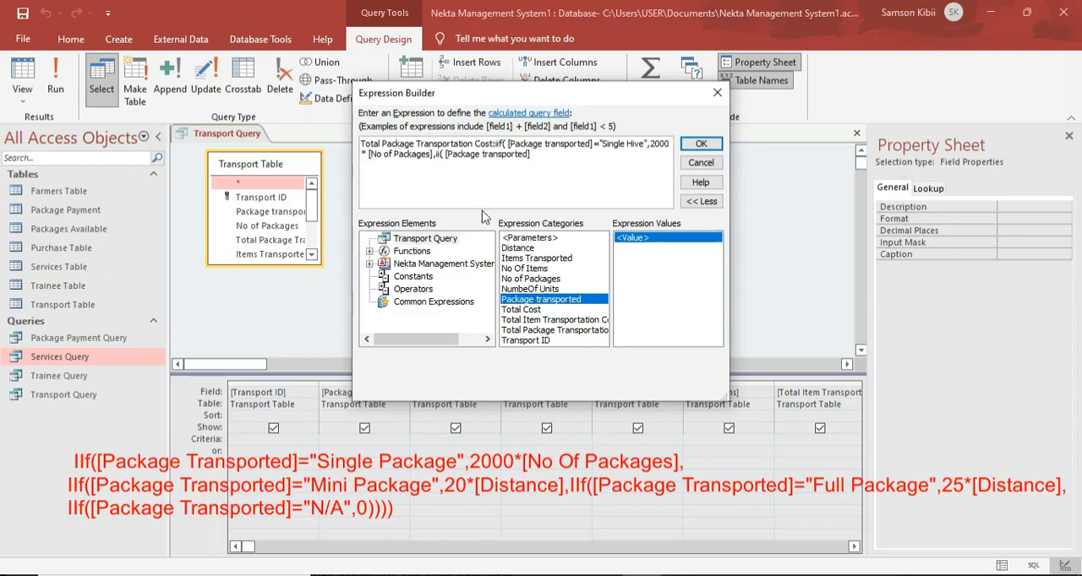
text(f)
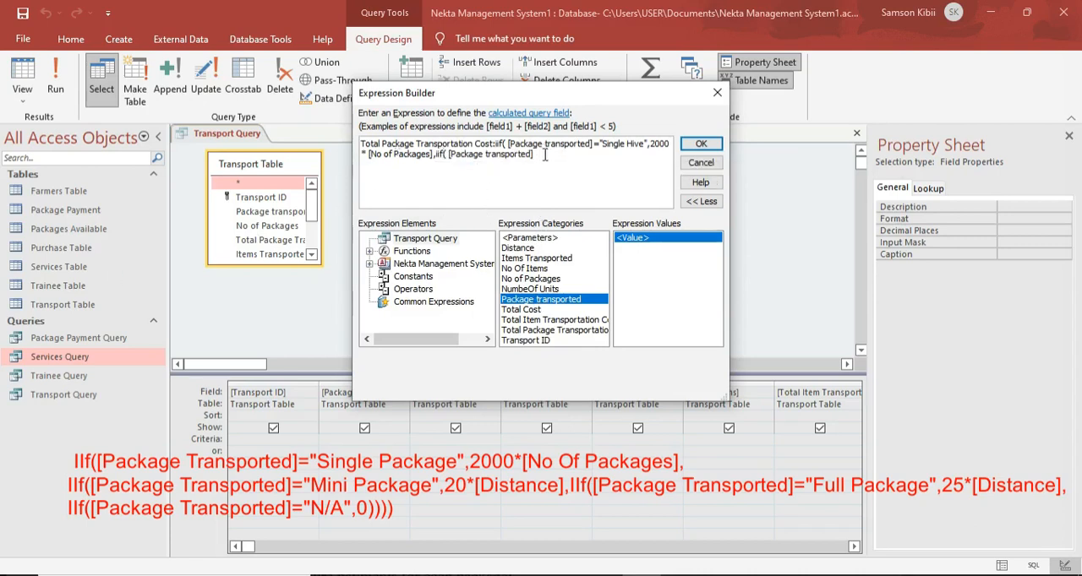
text( =)
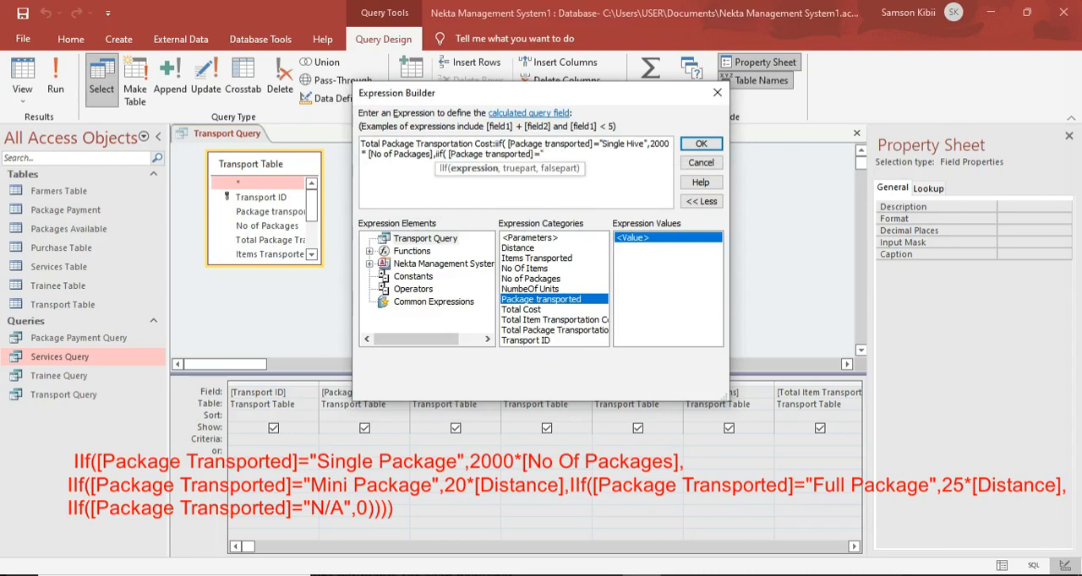
text(")
key(Caps_Lock)
text(M)
key(Caps_Lock)
text(ini)
key(Caps_Lock)
text(P)
key(Caps_Lock)
text(ackage",)
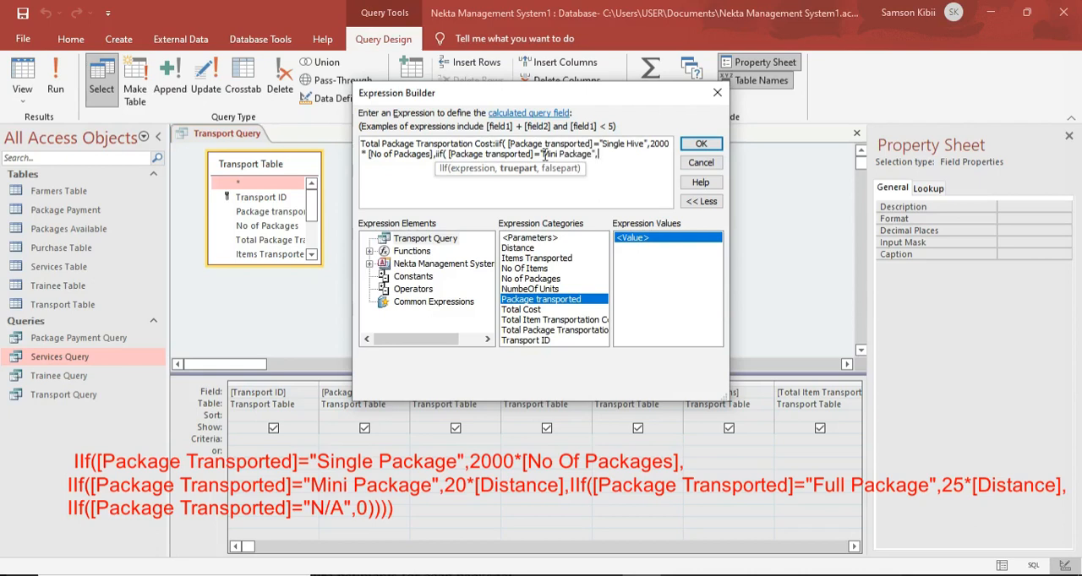
Make the Mini Package condition return 20*[Distance].
text(20*)
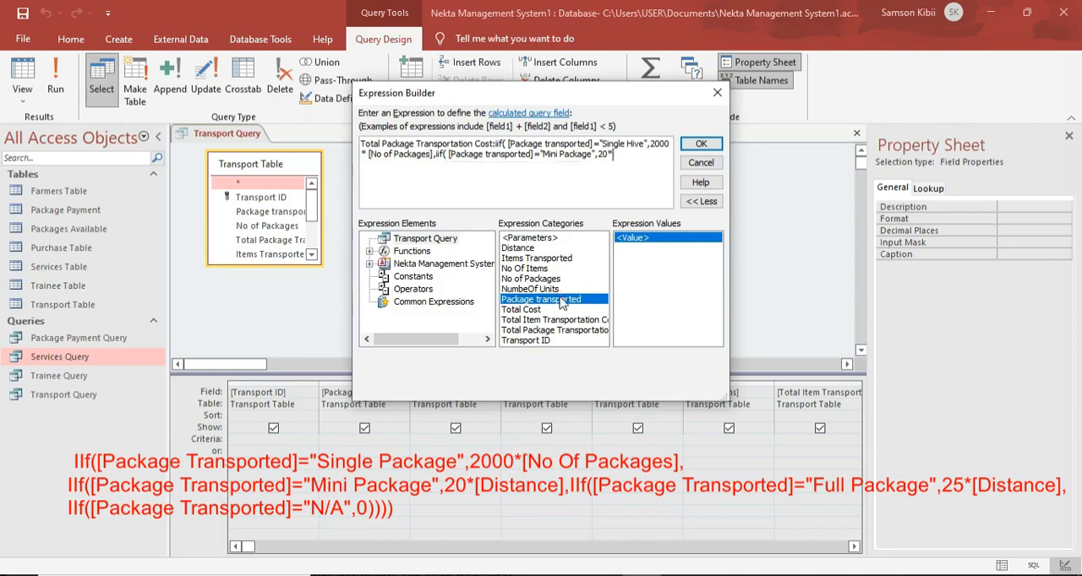
double_click(537, 248)
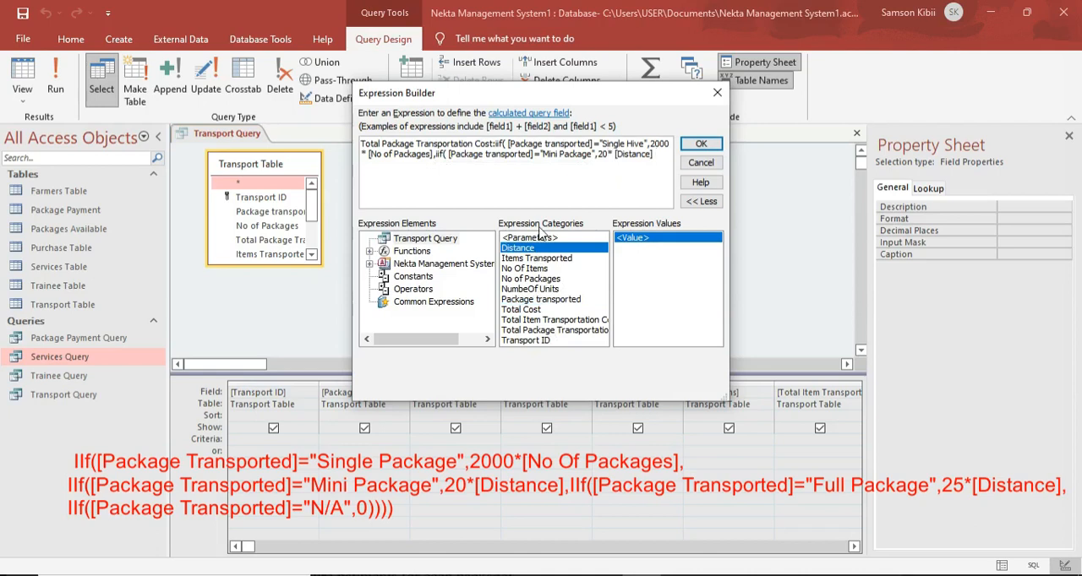
Check the package transport rates in Table 2 of the 451-3QP PDF, and nest a third IIf testing whether [Package transported] equals "Full Package".
click(409, 575)
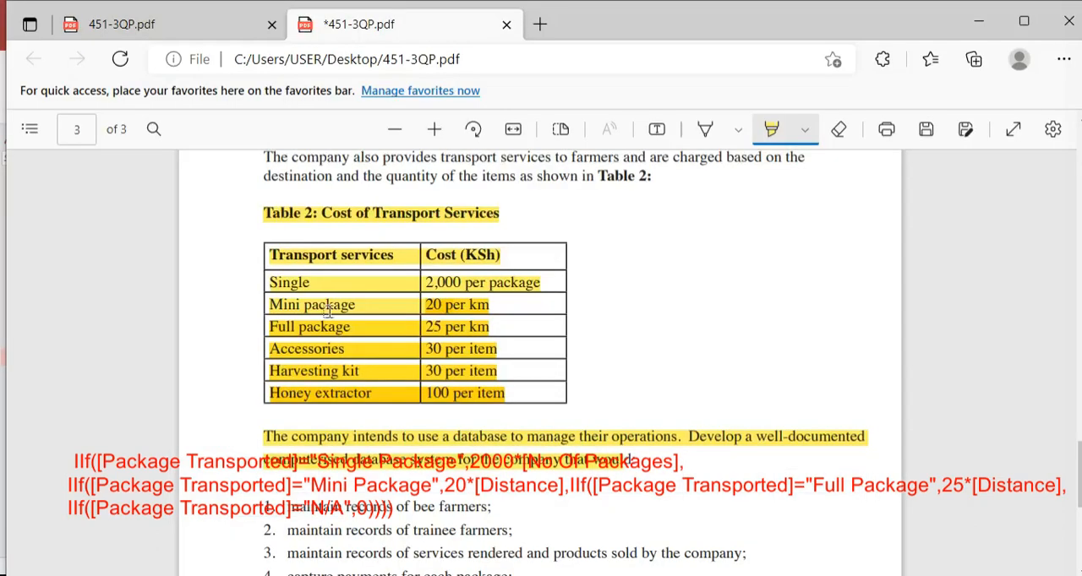
drag(270, 305, 502, 305)
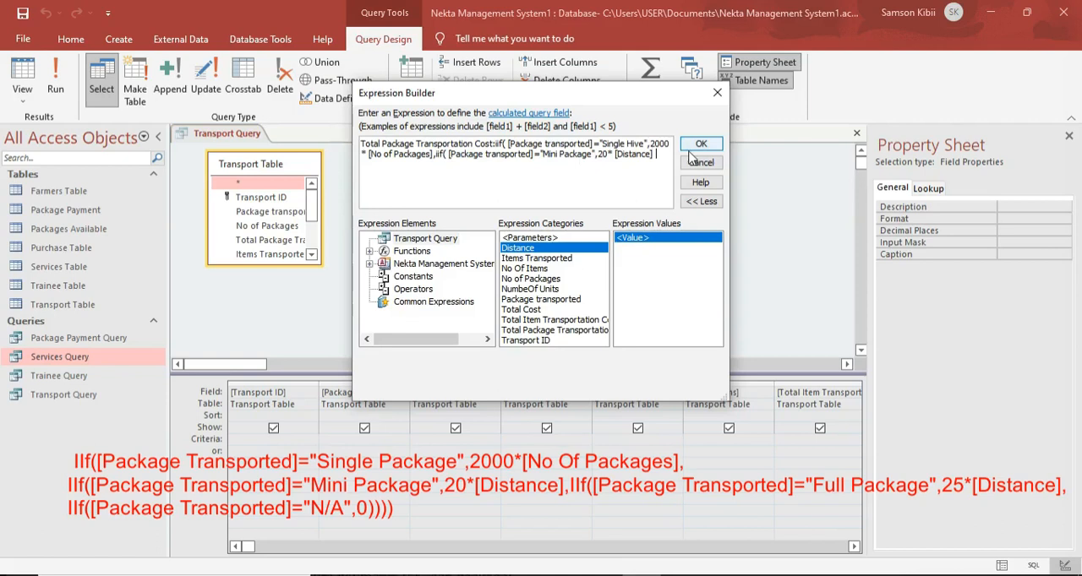
text(,iif)
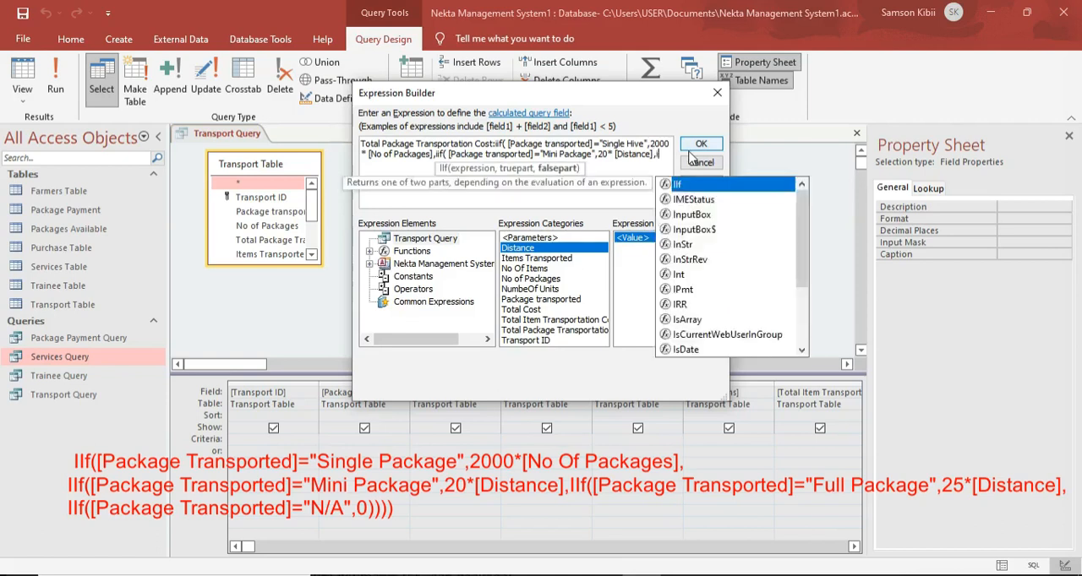
text(()
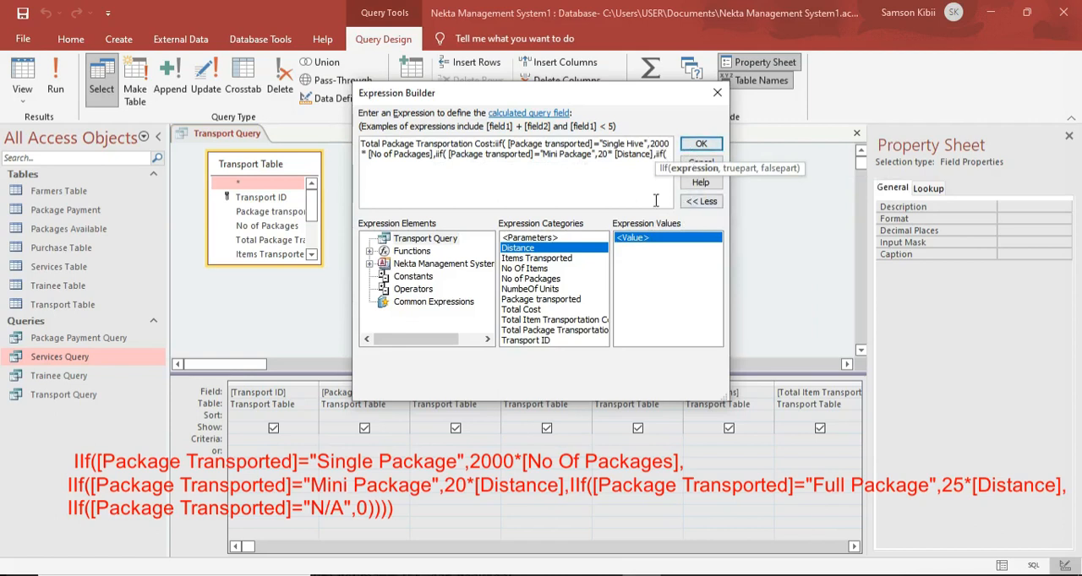
click(545, 301)
double_click(541, 299)
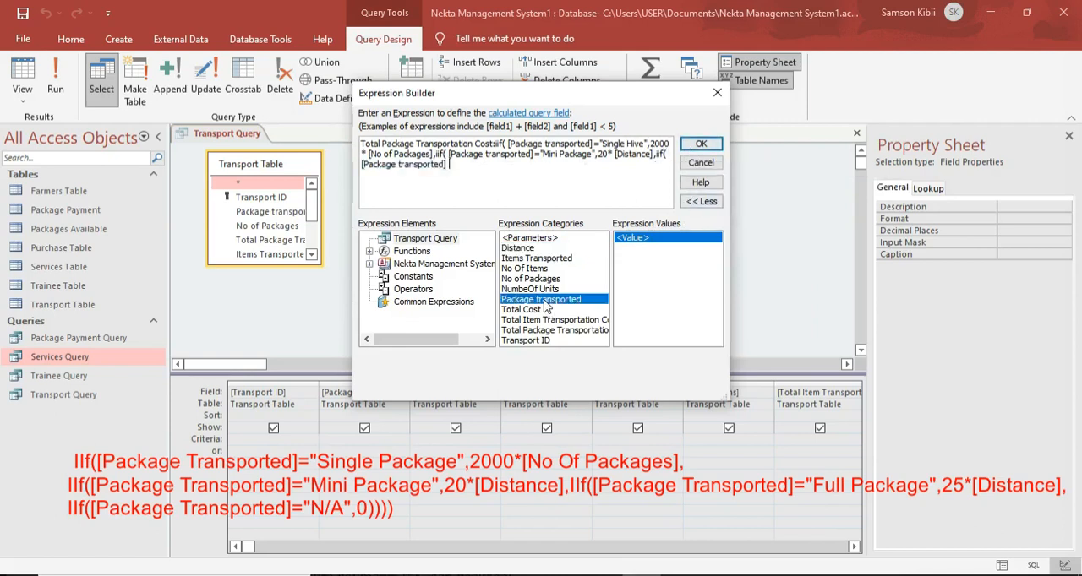
text(=)
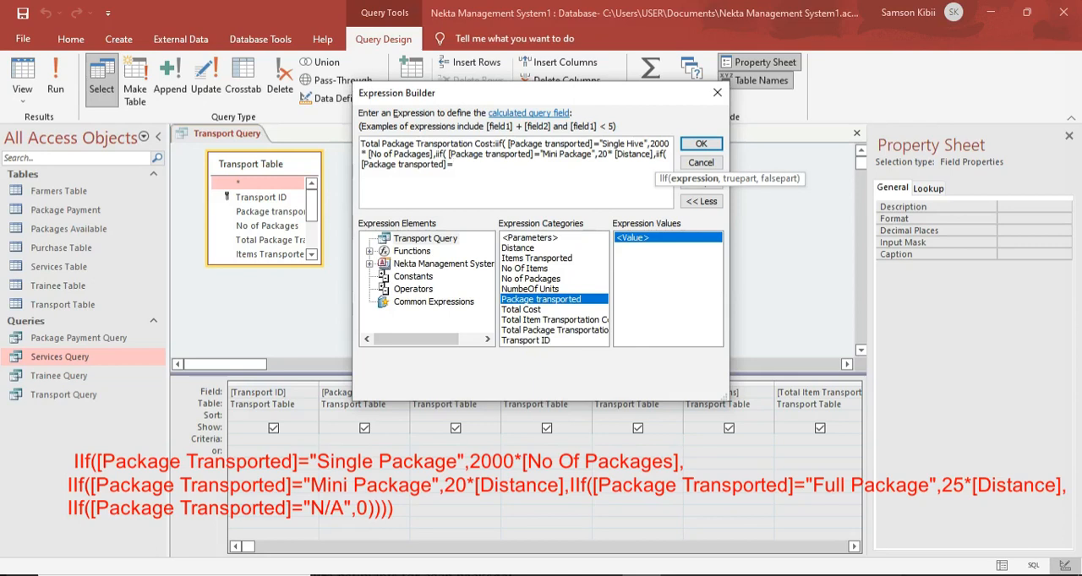
text("Full Package",)
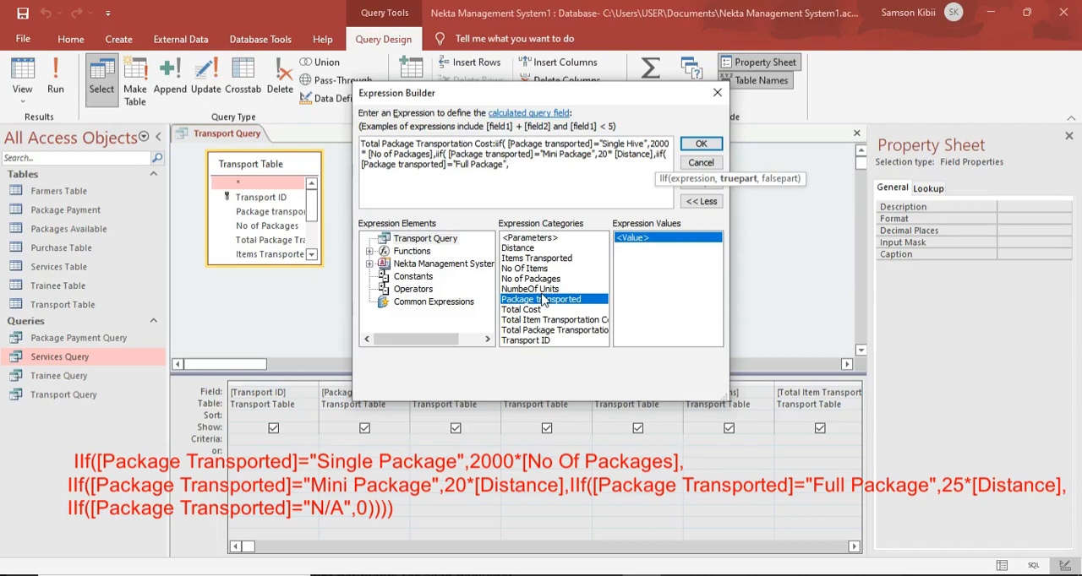
text(25*)
Make the Full Package condition return 25*[Distance].
double_click(529, 251)
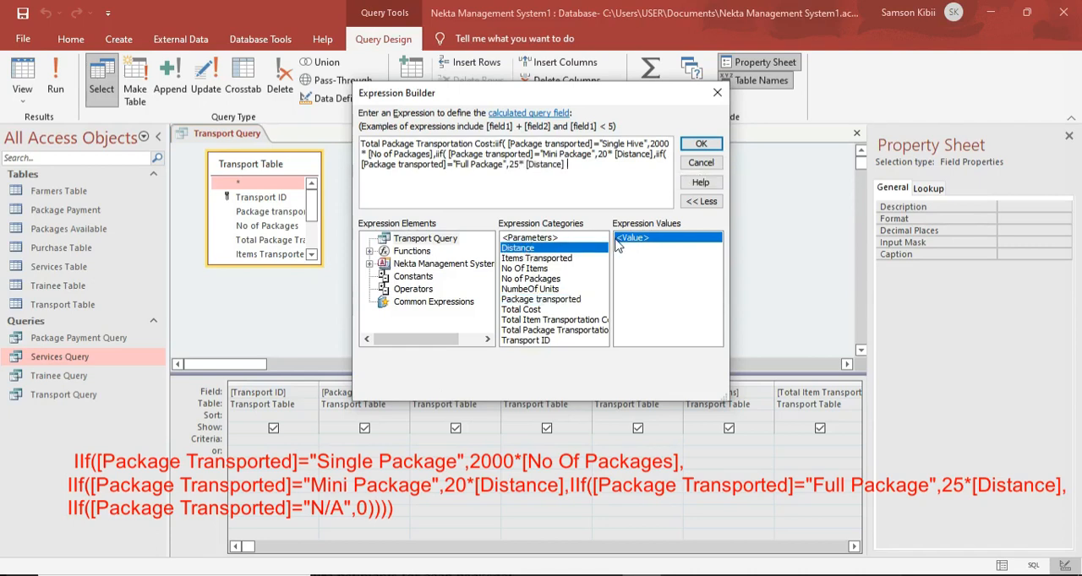
Nest a fourth IIf that tests whether [Package transported] equals "N/A".
text(,)
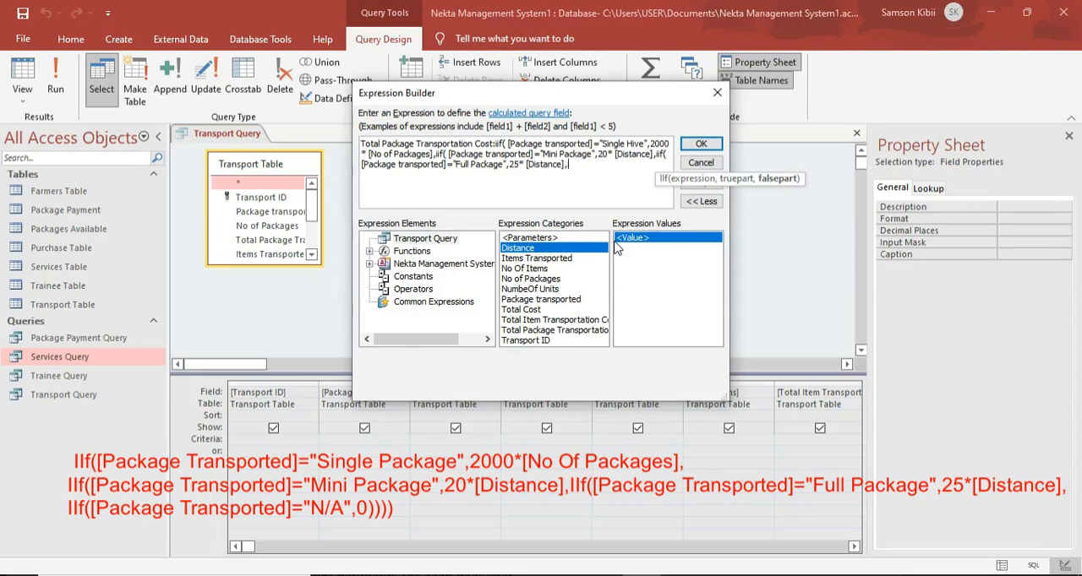
text(iif()
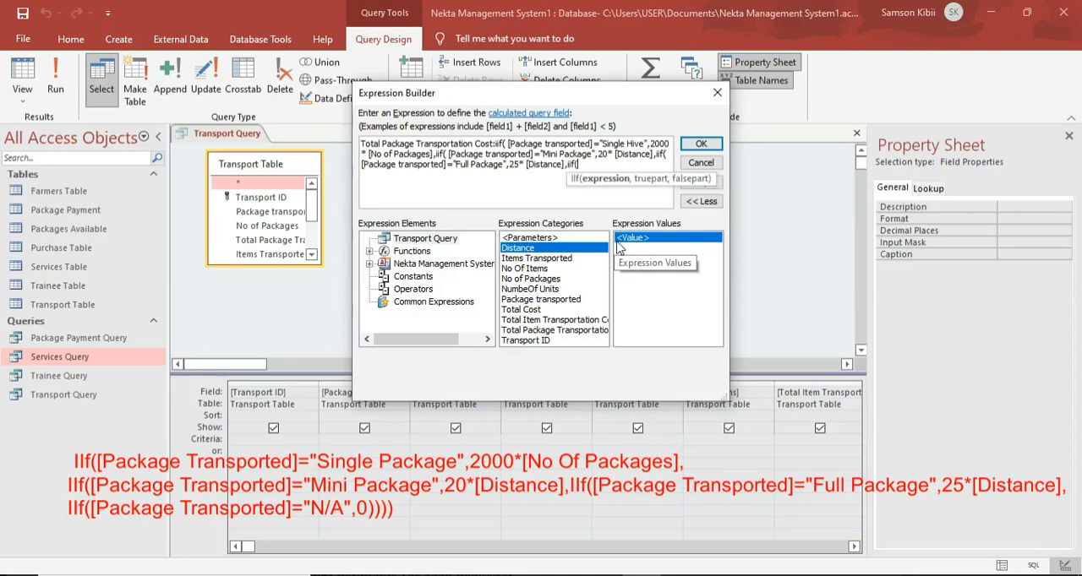
double_click(554, 300)
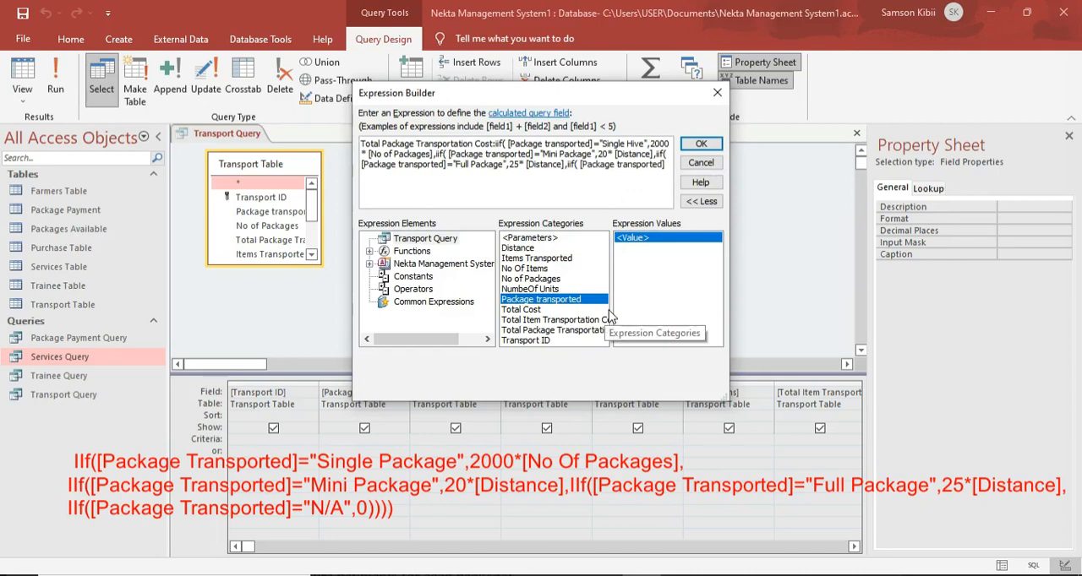
text(=)
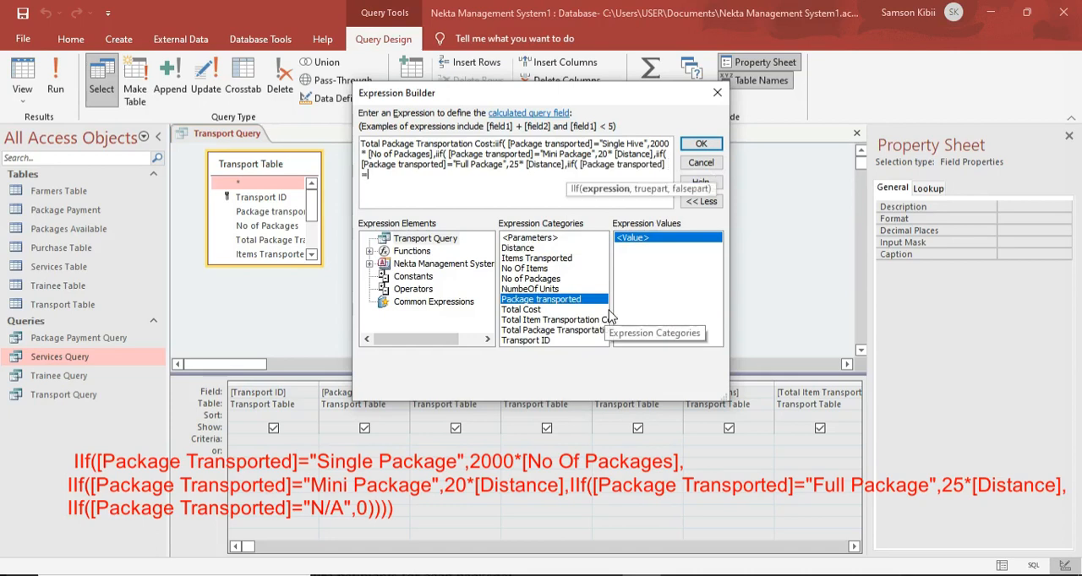
text(")
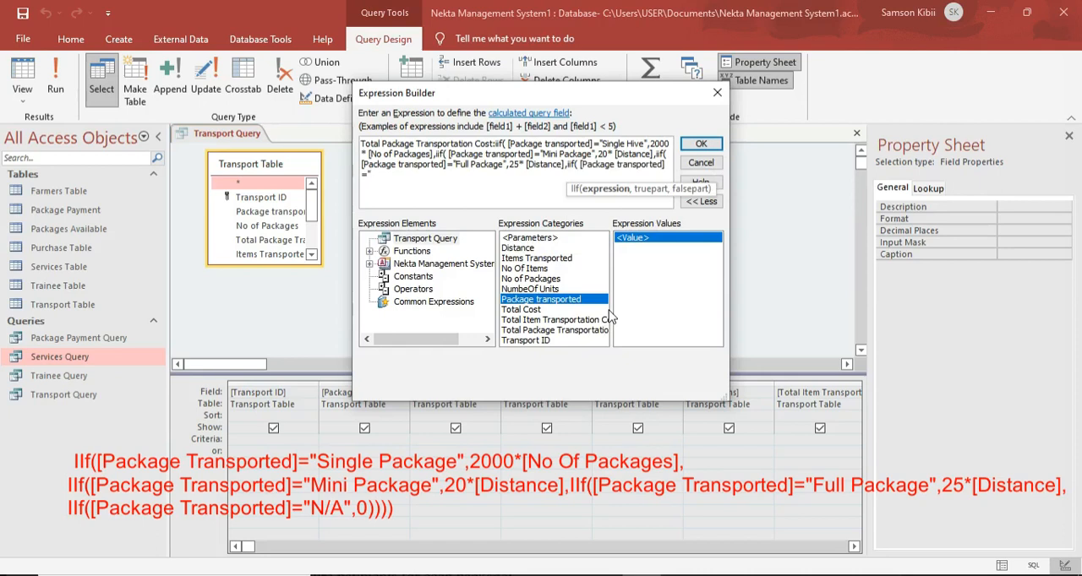
key(Caps_Lock)
text(N)
key(Caps_Lock)
text(/a)
key(Caps_Lock)
text(",0)
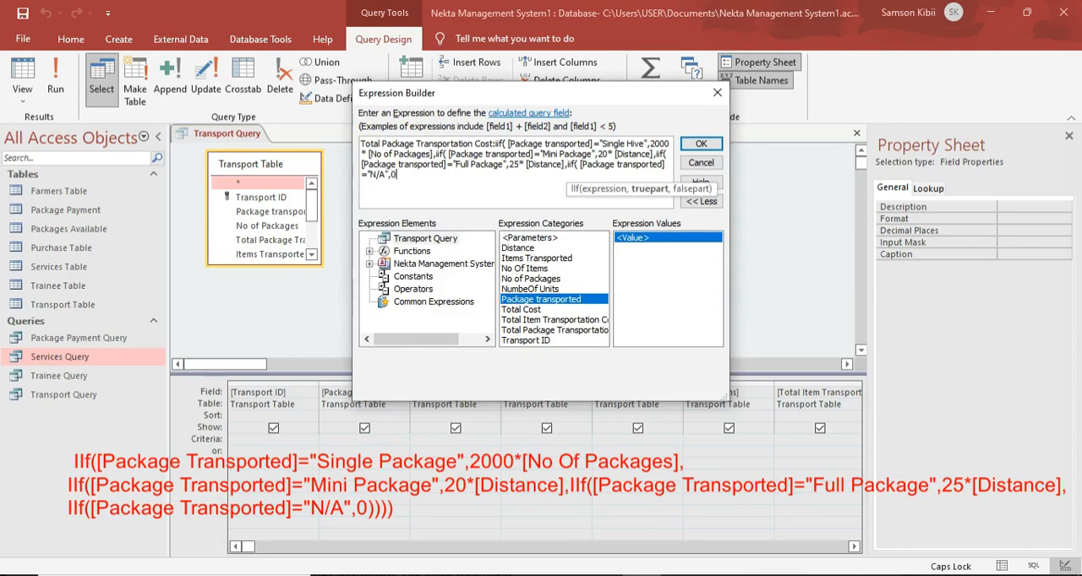
Make the N/A condition return 0, close all four IIf functions and accept the expression.
text()))))
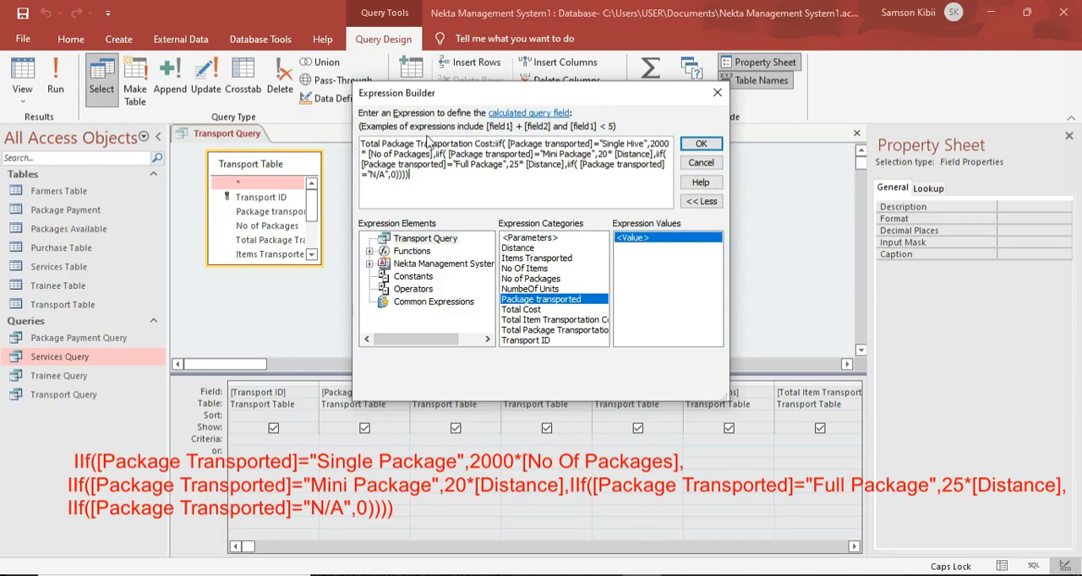
click(701, 144)
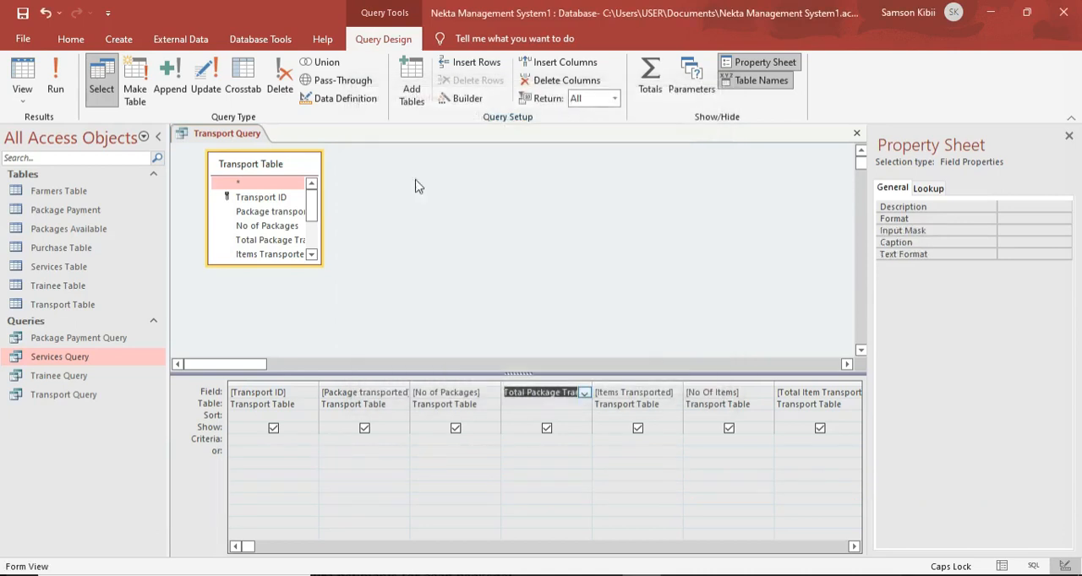
Show the Transport Query as a datasheet and enter Single Hive as the package transported in a new record.
click(66, 68)
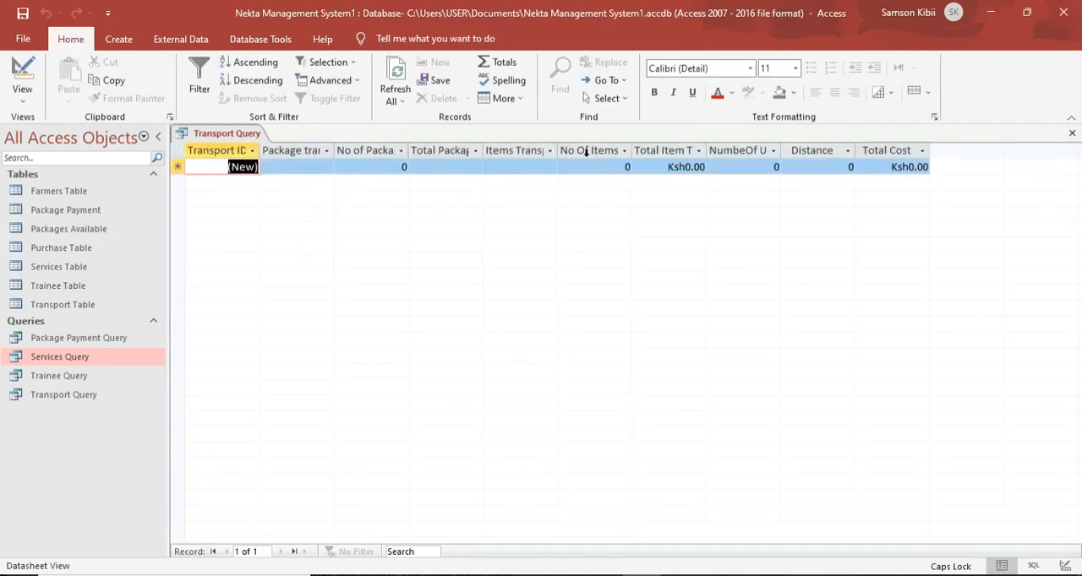
click(308, 166)
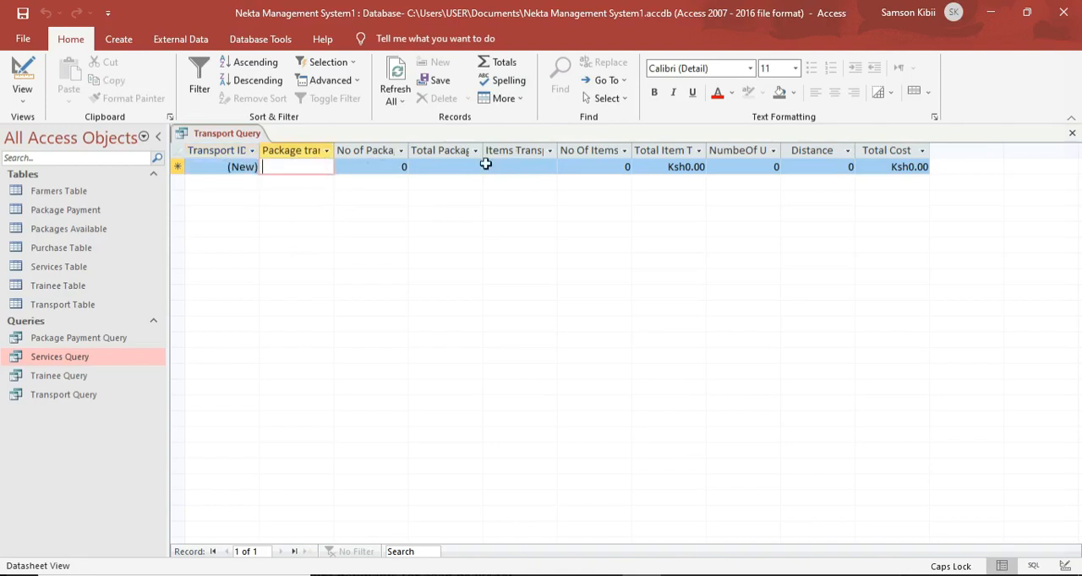
text(Singe;)
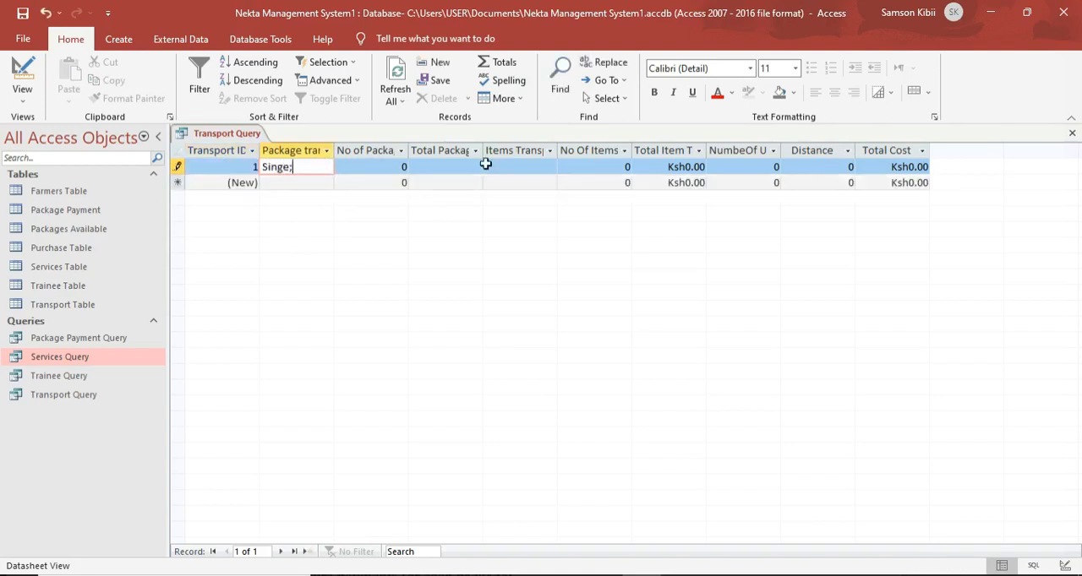
key(BackSpace)
key(BackSpace)
text(le)
key(Caps_Lock)
text(H)
key(Caps_Lock)
text(ive)
click(461, 166)
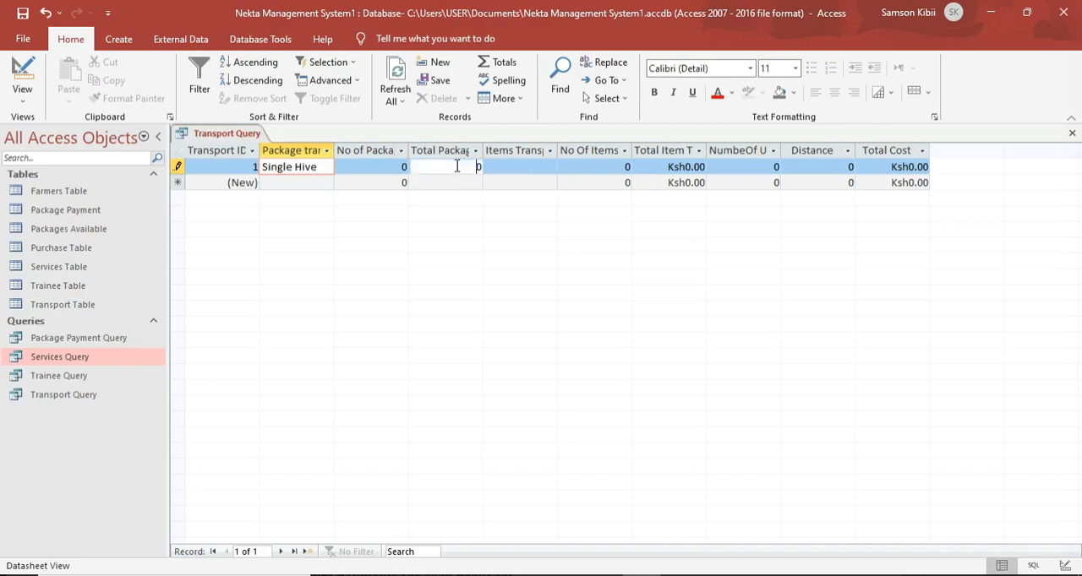
Set the Single Hive record's number of packages to 2 to calculate its package transportation cost.
double_click(389, 167)
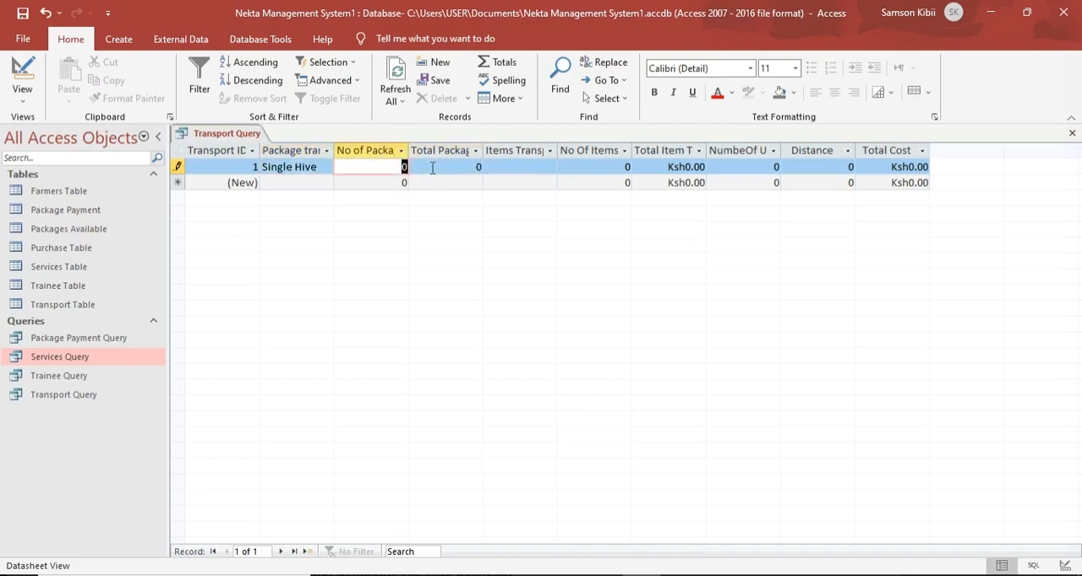
text(2)
click(487, 168)
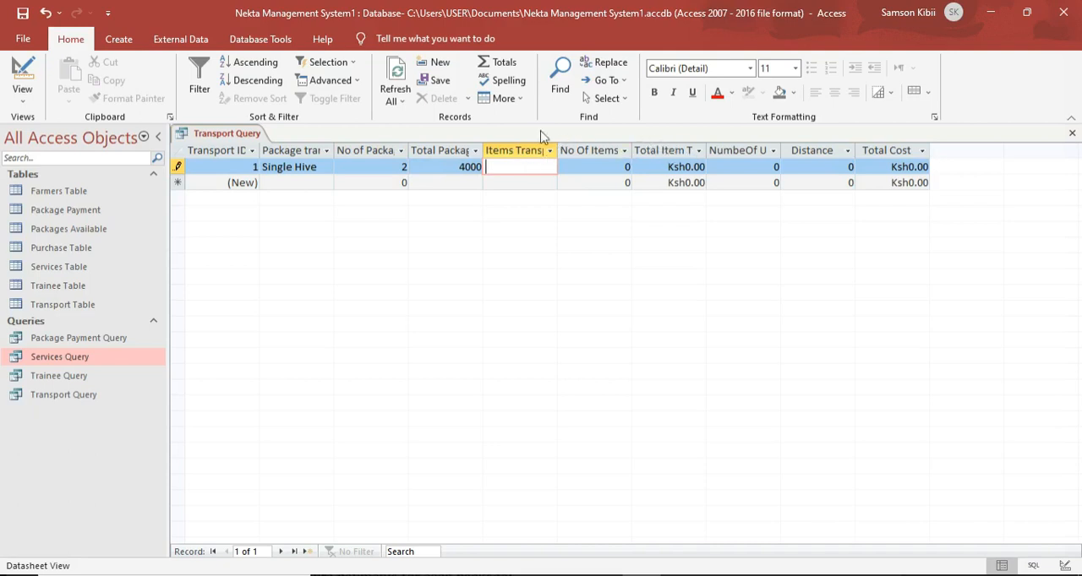
Return the Transport Query to design view and open the Expression Builder for the Total Item Transportation Cost field.
click(22, 75)
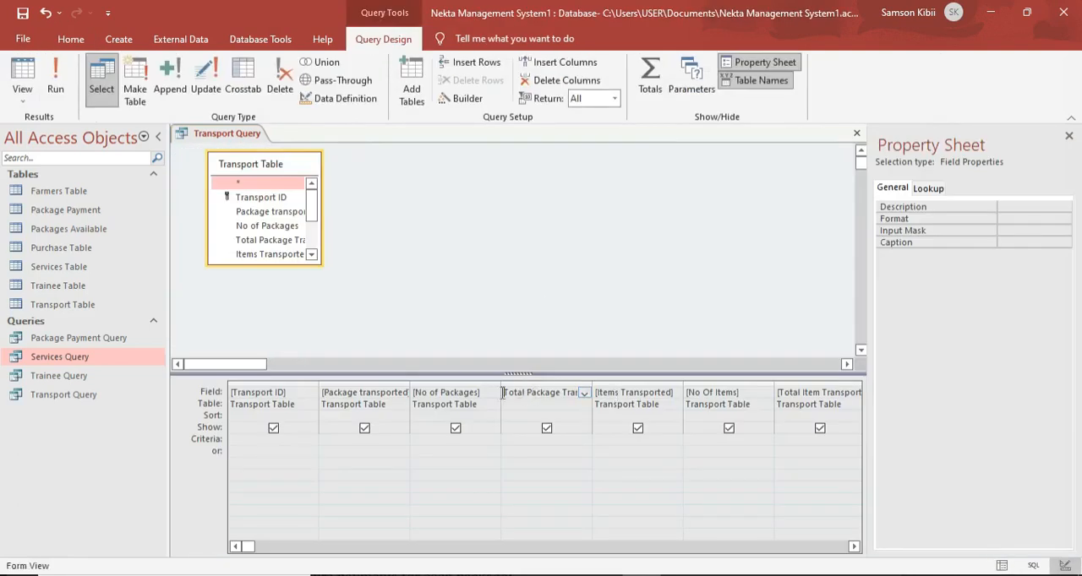
click(804, 392)
right_click(720, 390)
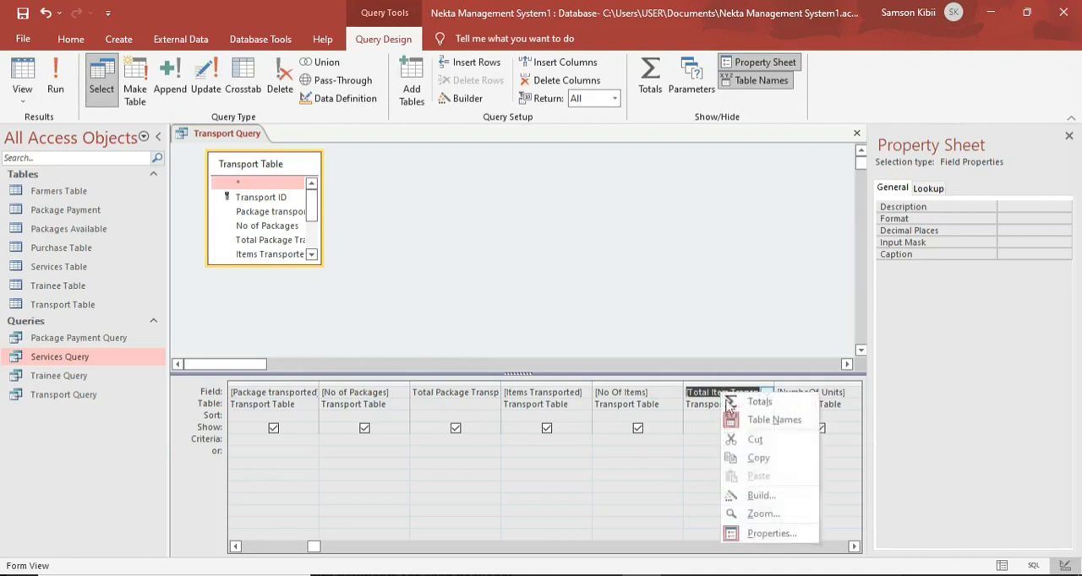
click(744, 493)
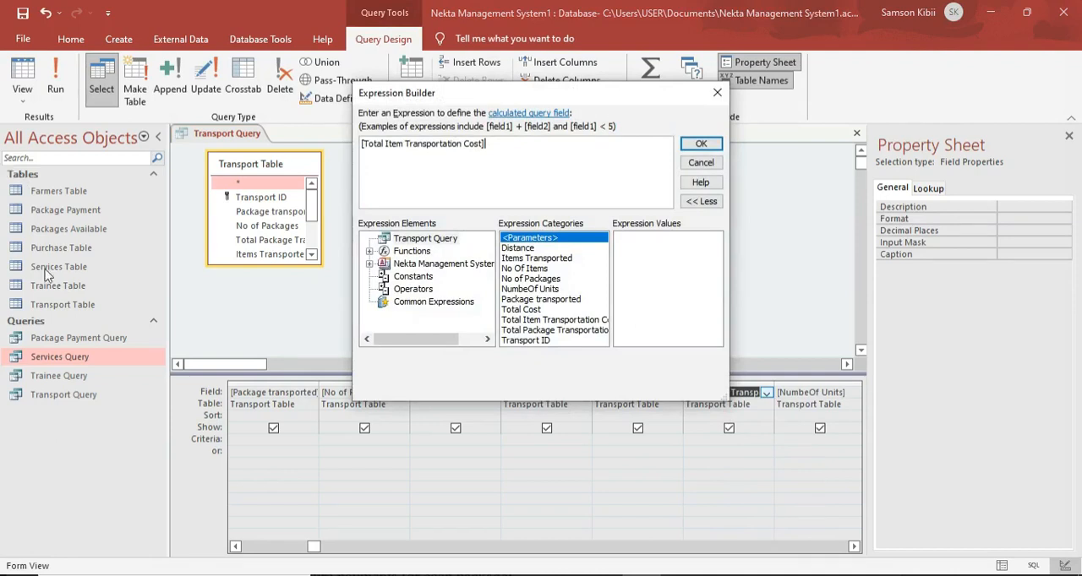
Remove the square brackets around Total Item Transportation Cost and add a colon and an opening IIf function after the name.
key(BackSpace)
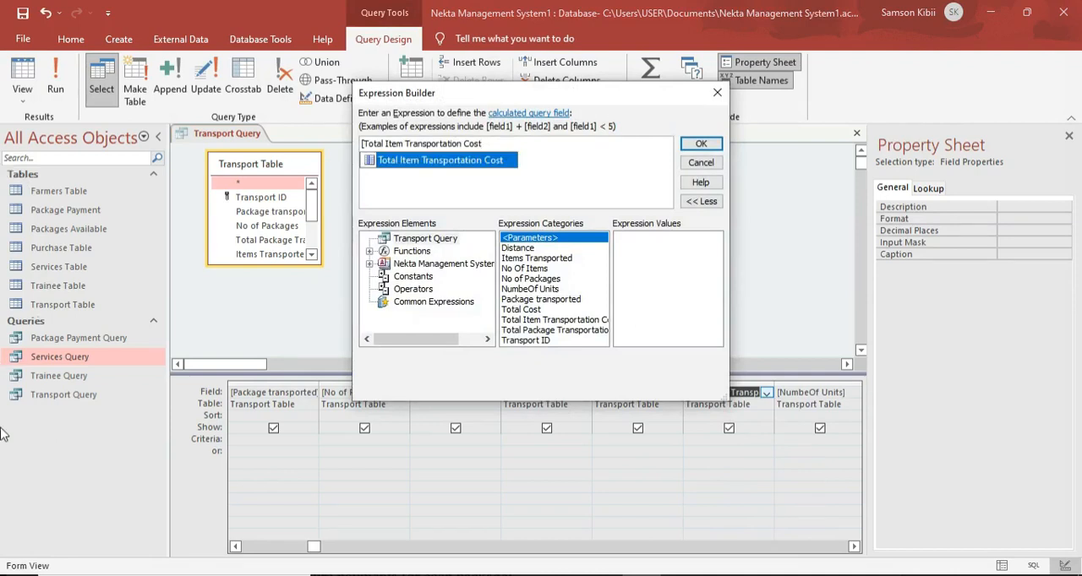
key(Left)
key(Left)
key(Left)
key(Left)
key(Left)
key(Left)
key(Left)
key(Left)
key(Left)
key(Left)
key(Left)
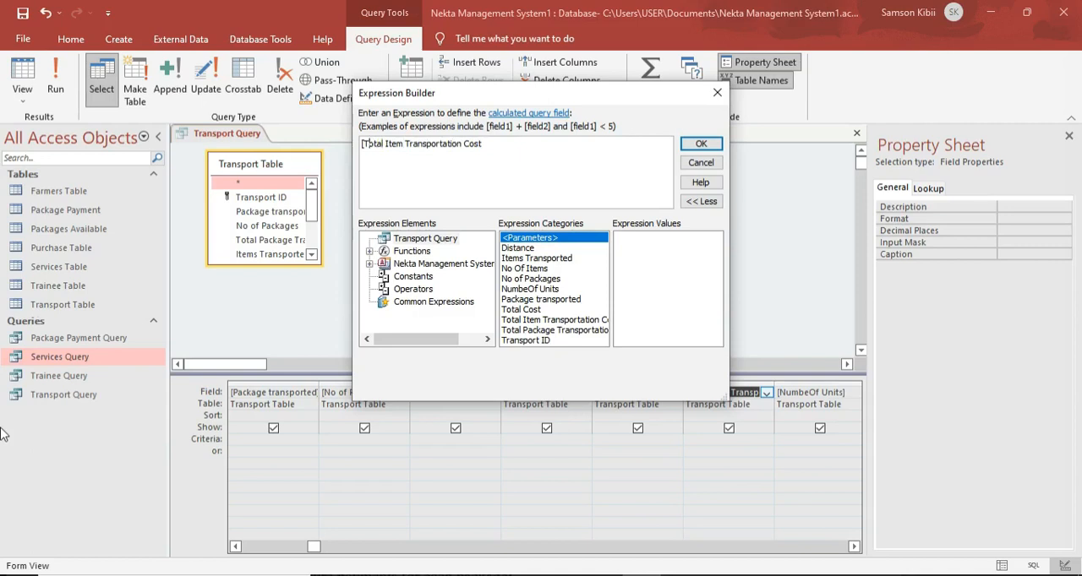
key(BackSpace)
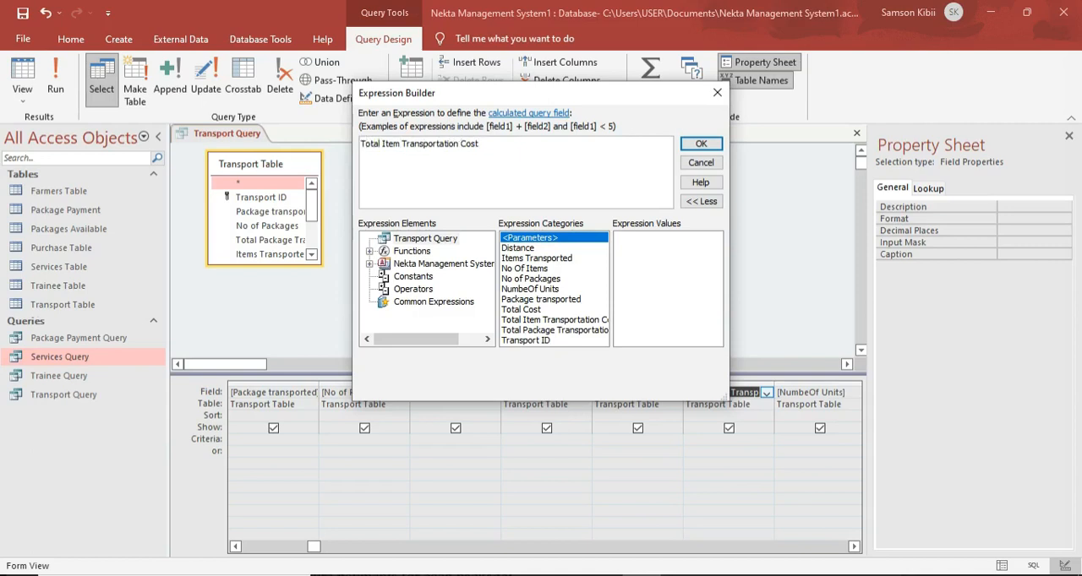
text(:iif()
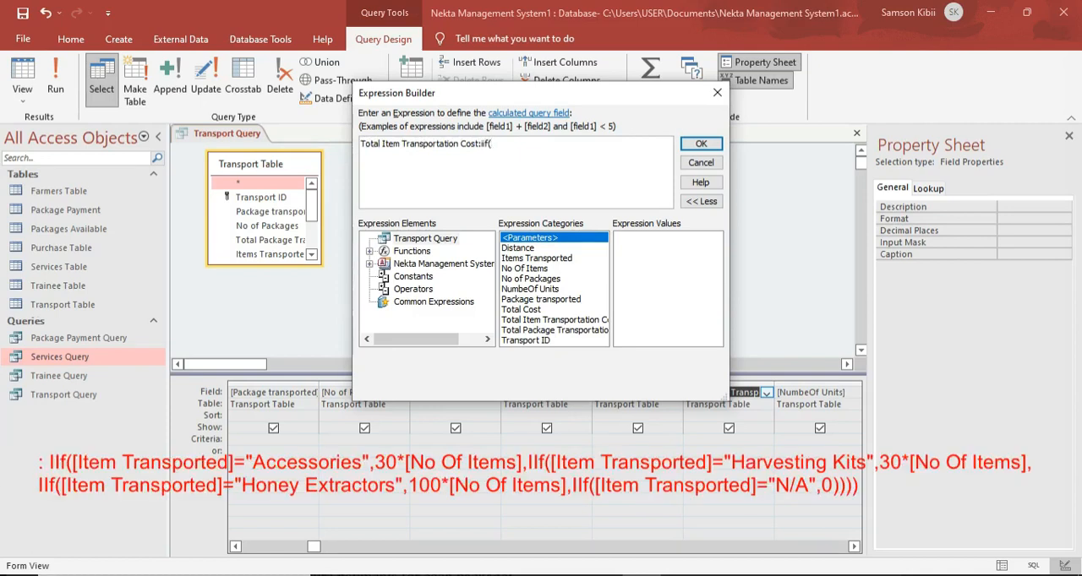
double_click(524, 268)
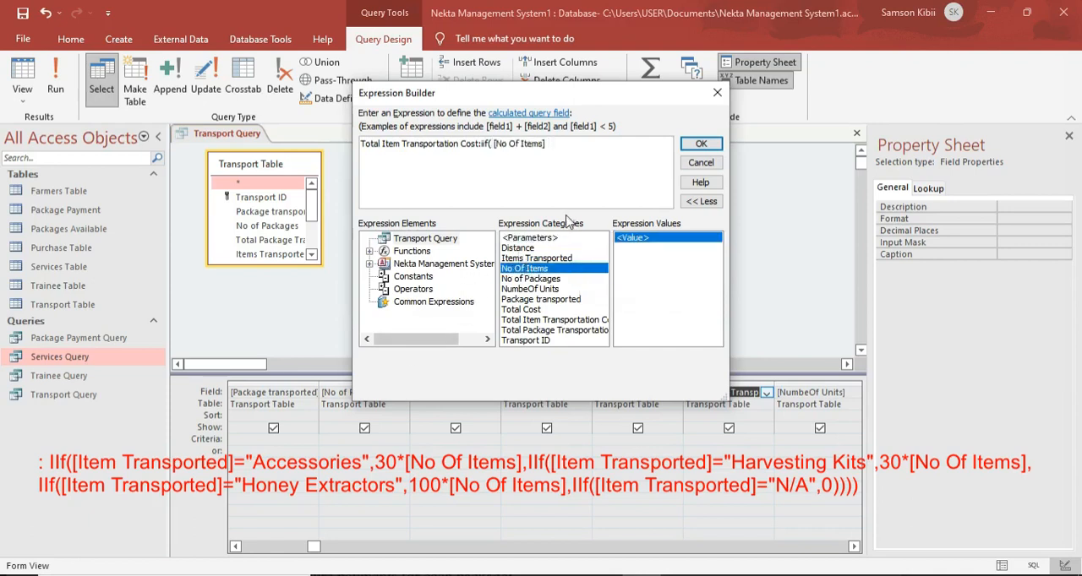
key(BackSpace)
key(BackSpace)
key(BackSpace)
key(BackSpace)
key(BackSpace)
key(BackSpace)
key(BackSpace)
key(BackSpace)
key(BackSpace)
key(BackSpace)
key(BackSpace)
key(BackSpace)
key(BackSpace)
key(BackSpace)
Make the first IIf return 30*[No Of Items] when [Items Transported] equals "Accessories".
click(522, 260)
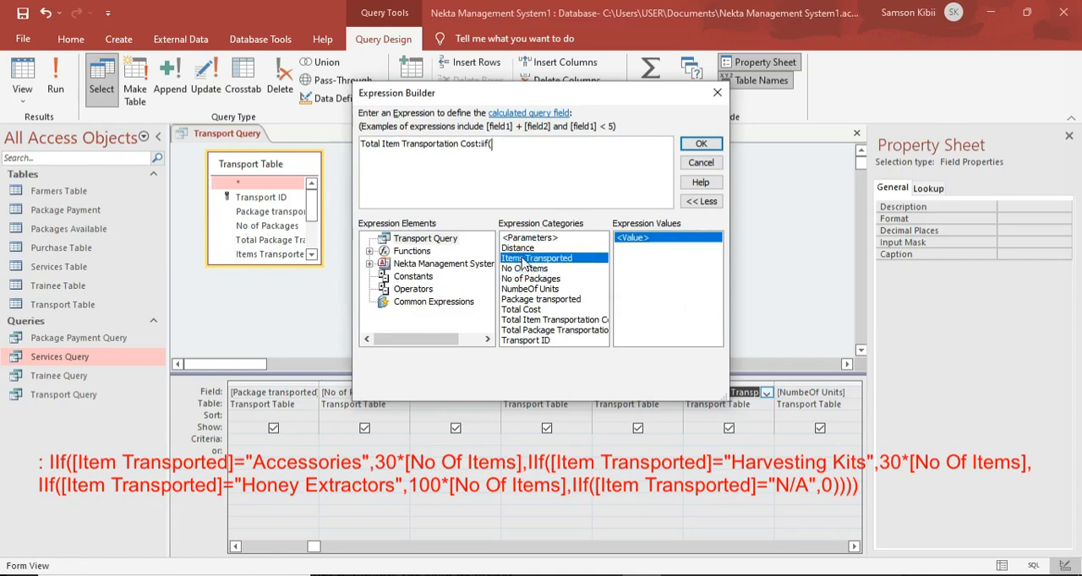
double_click(522, 260)
text(=)
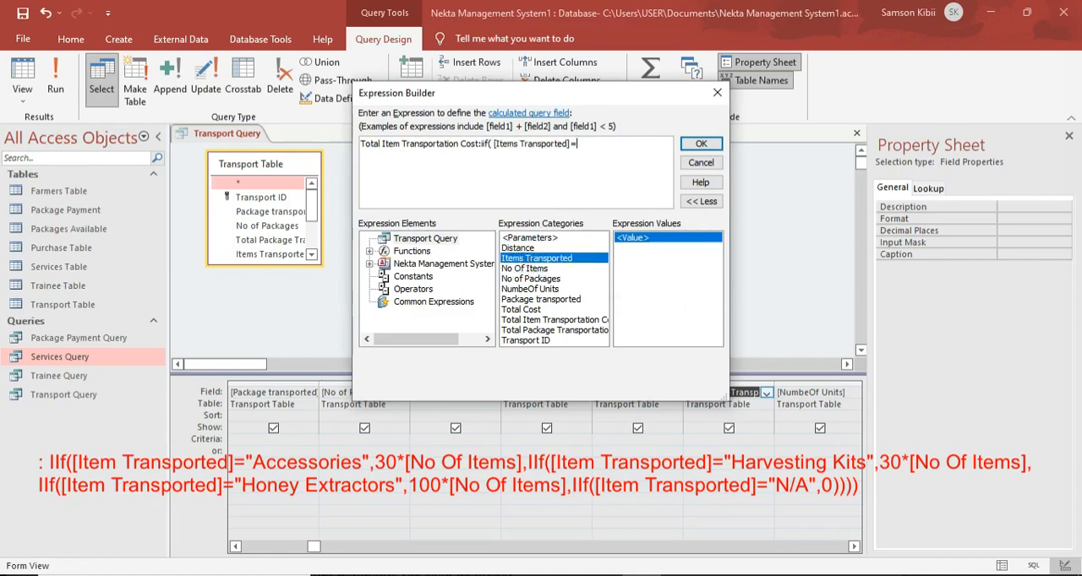
text("Accessories",)
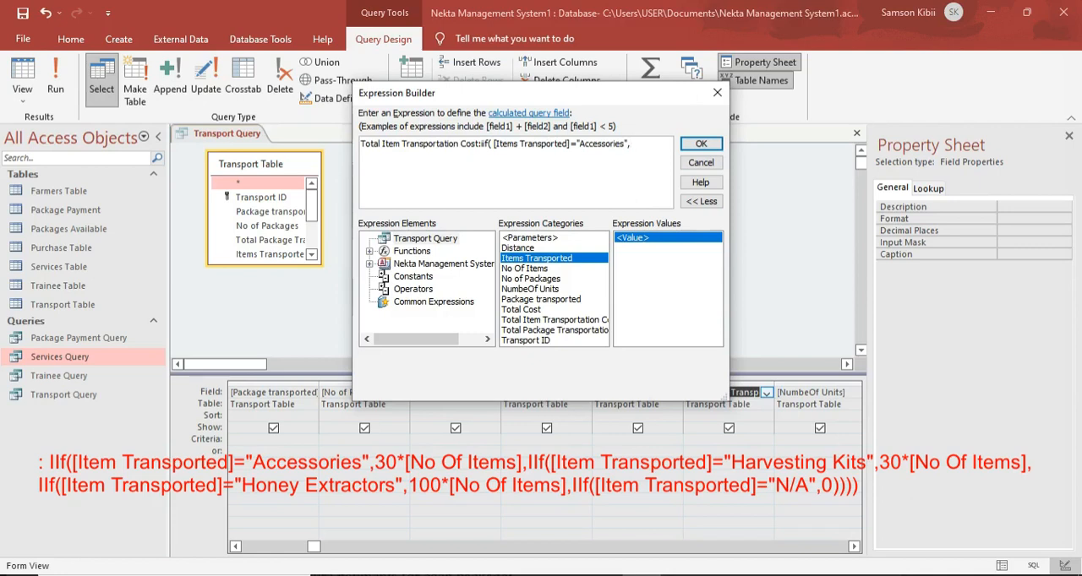
text(30*)
double_click(541, 269)
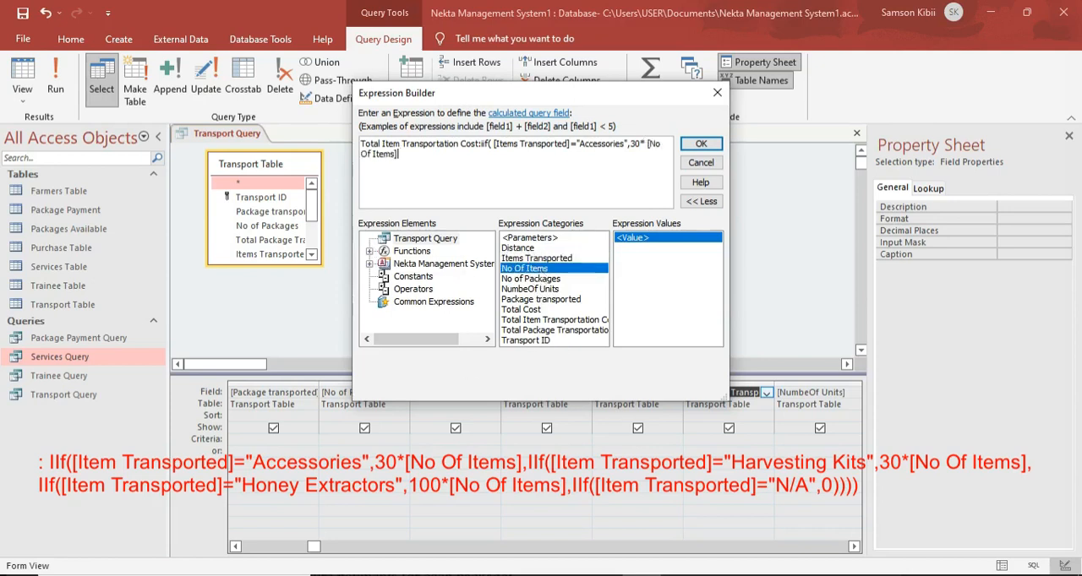
Nest a second IIf that tests whether [Items Transported] equals "Honey Harvesting Kits".
text(,iif()
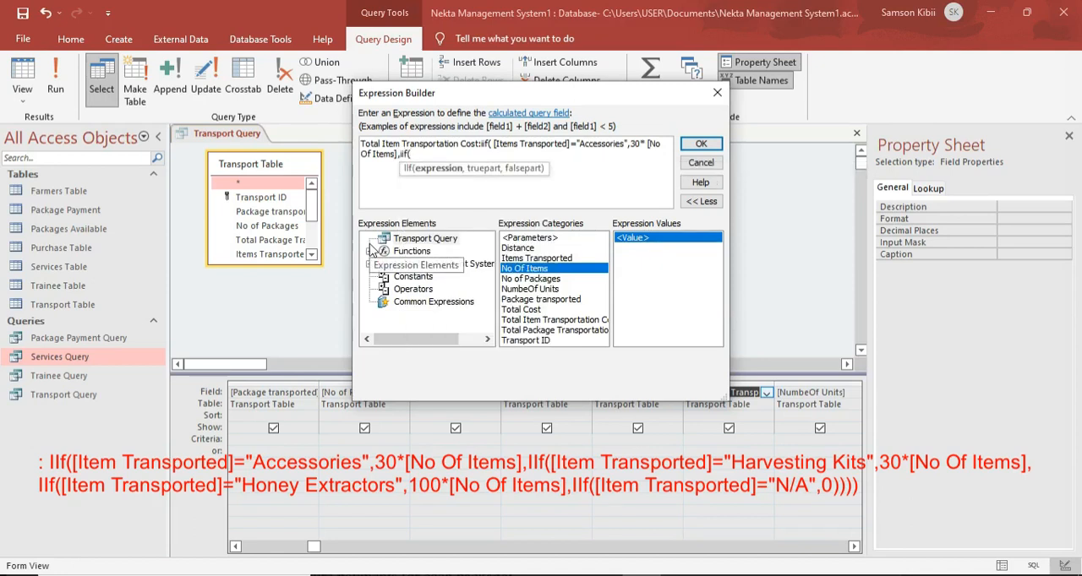
double_click(549, 258)
text(=)
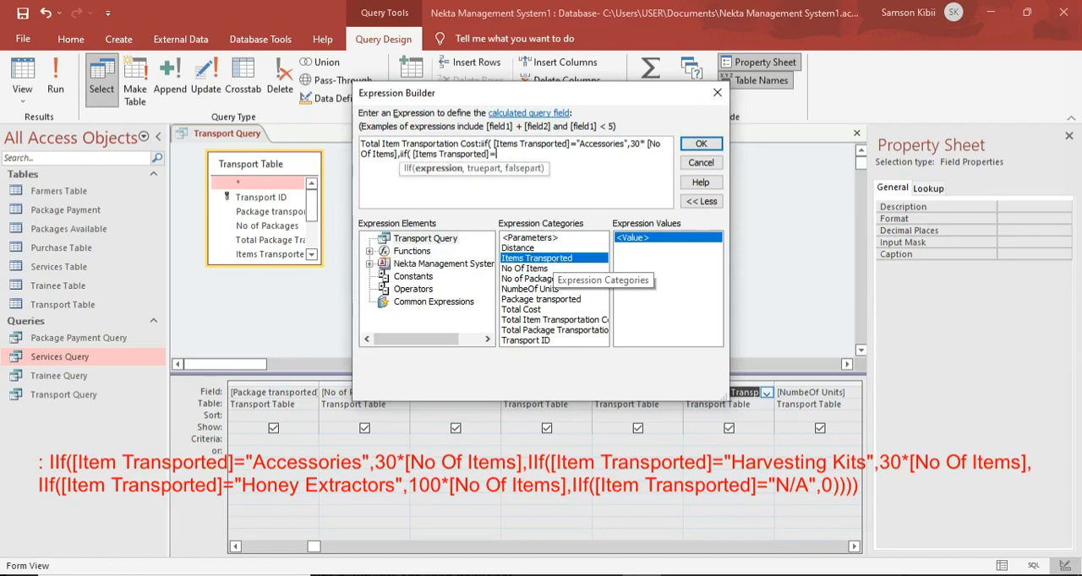
text(")
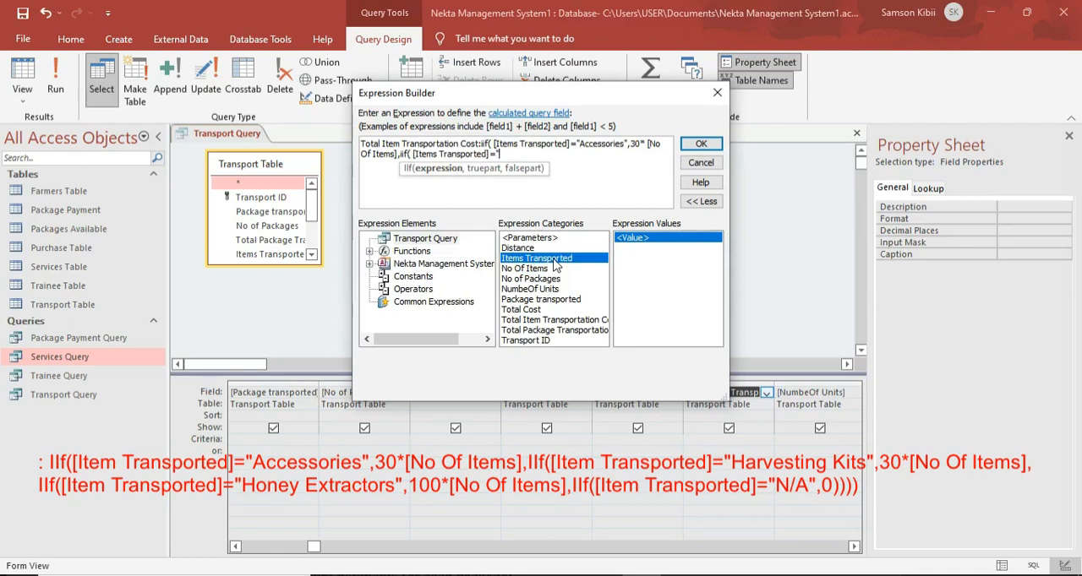
key(Caps_Lock)
text(H)
key(Caps_Lock)
text(oney)
key(Caps_Lock)
text(H)
key(Caps_Lock)
text(arvesting)
key(Caps_Lock)
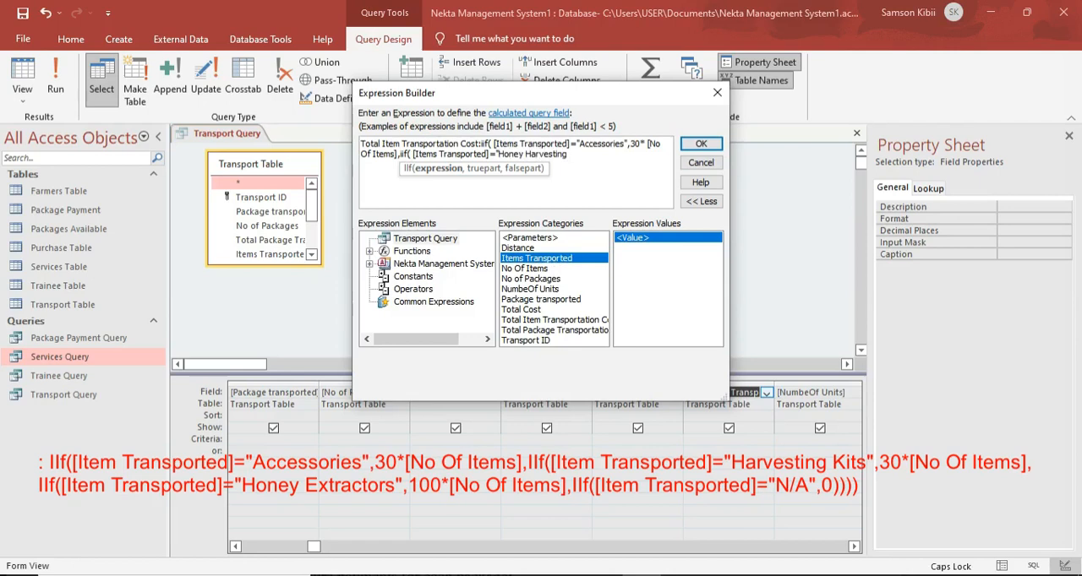
text(K)
key(Caps_Lock)
text(its",)
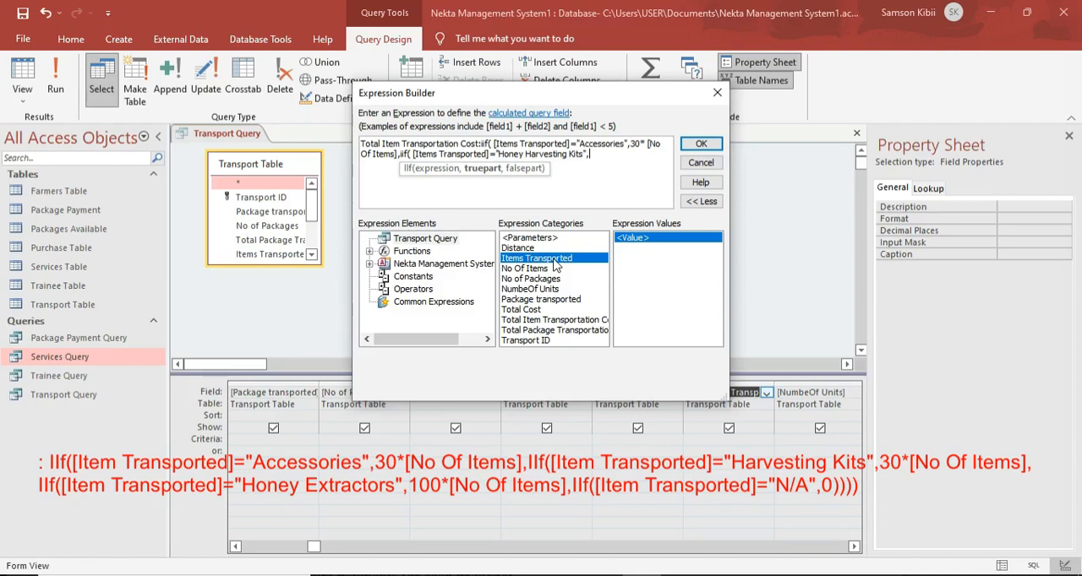
text(30*)
Make the Honey Harvesting Kits condition return 30*[No Of Items].
double_click(540, 270)
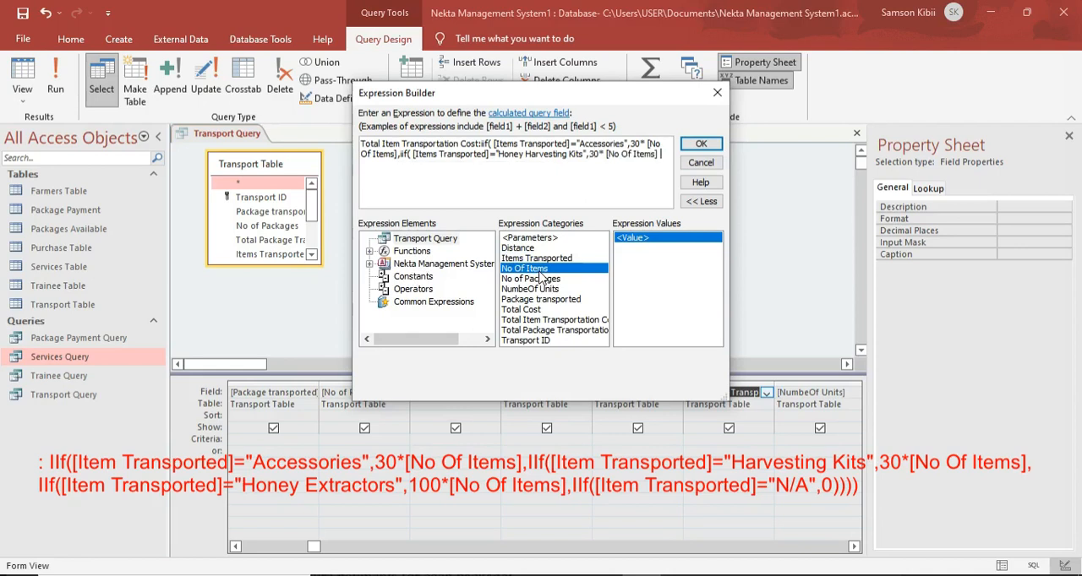
Nest a third IIf that returns 100*[No Of Items] when [Items Transported] equals "Honey Extractors".
text(,)
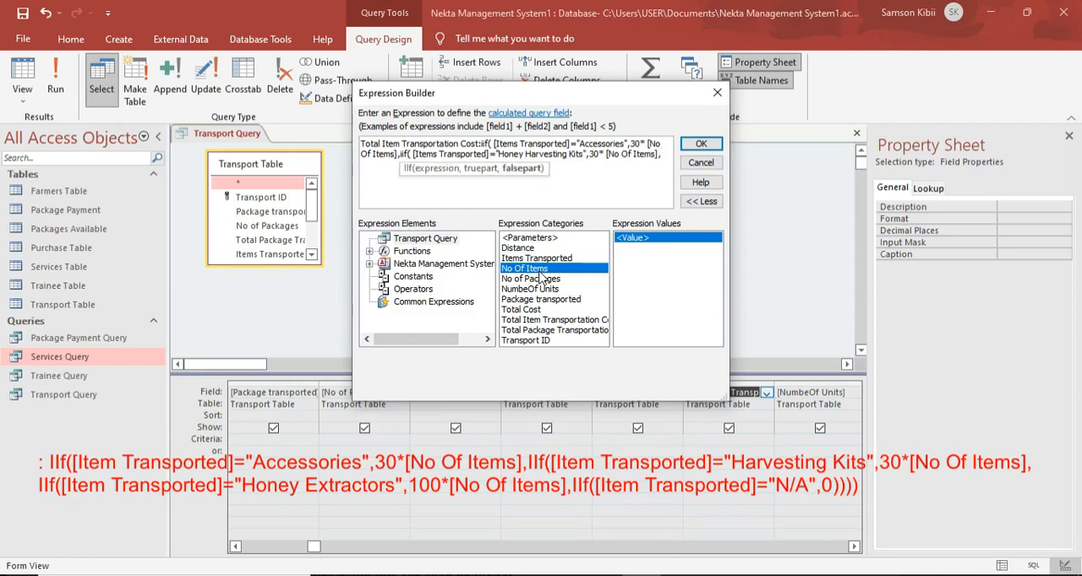
text(iif)
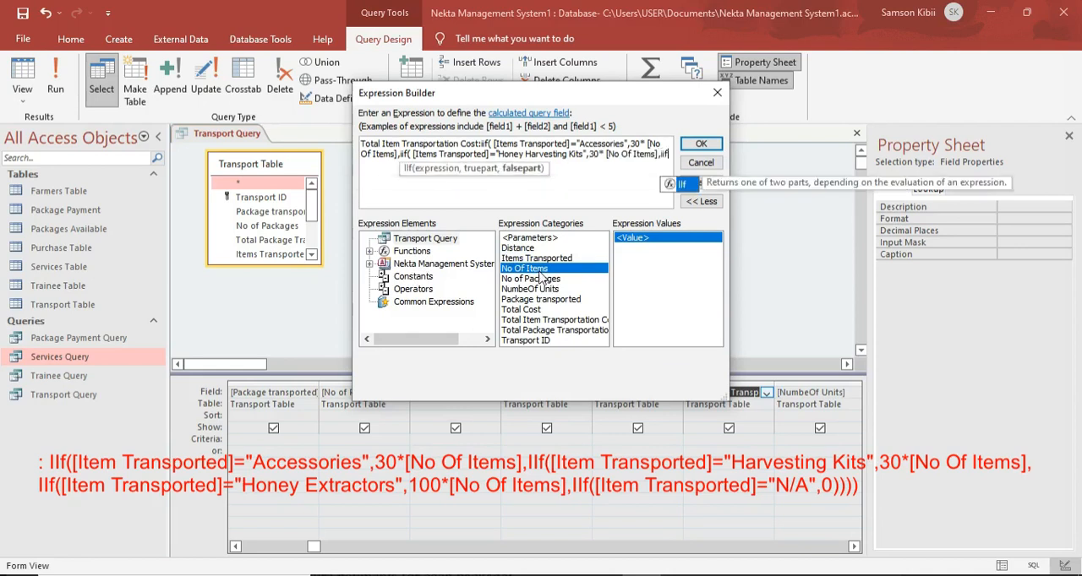
text(()
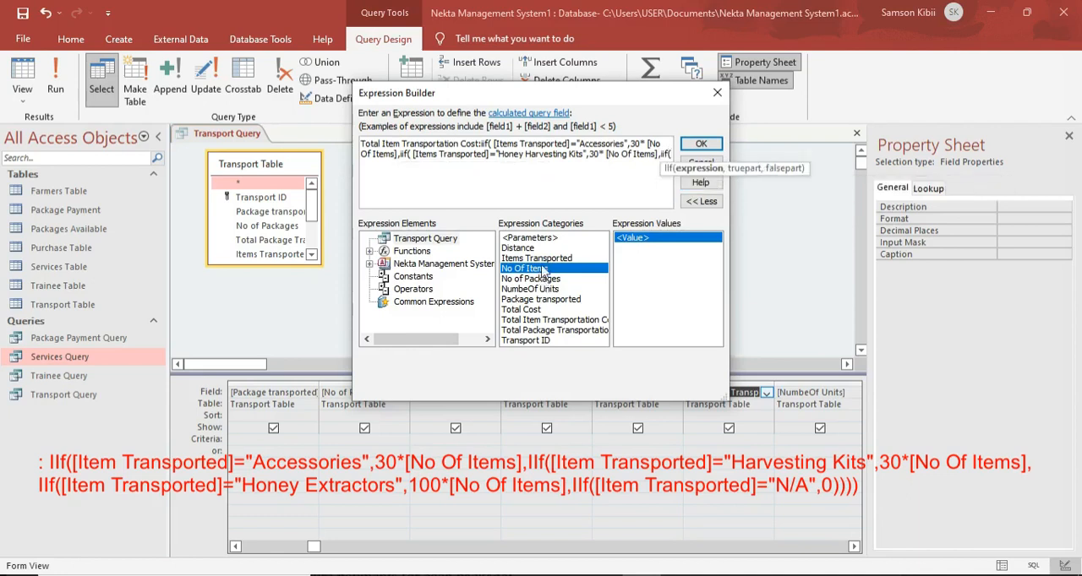
double_click(536, 258)
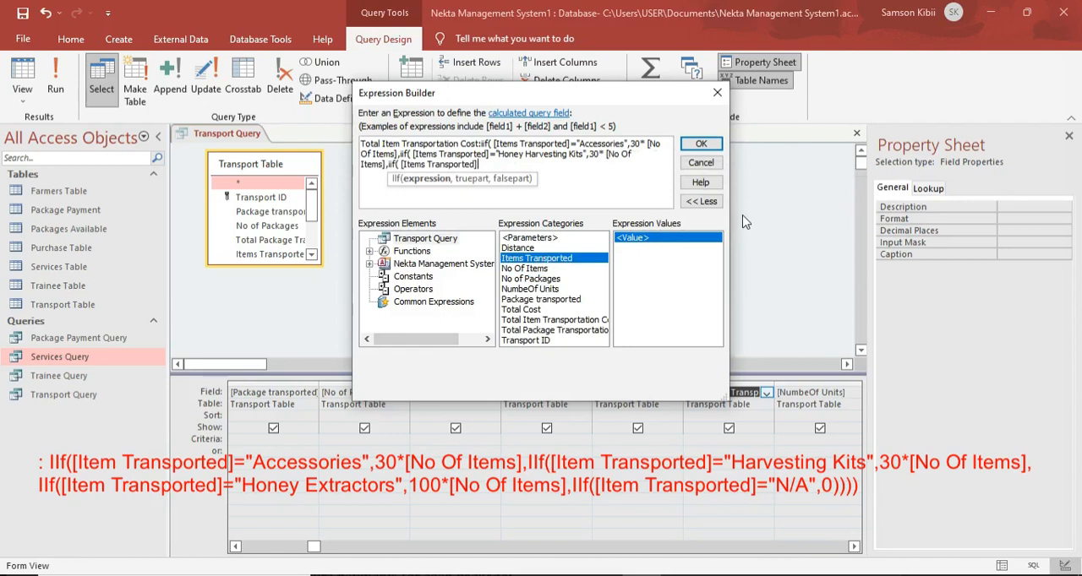
text(=")
key(Caps_Lock)
text(H)
key(Caps_Lock)
text(oney)
key(Caps_Lock)
text(E)
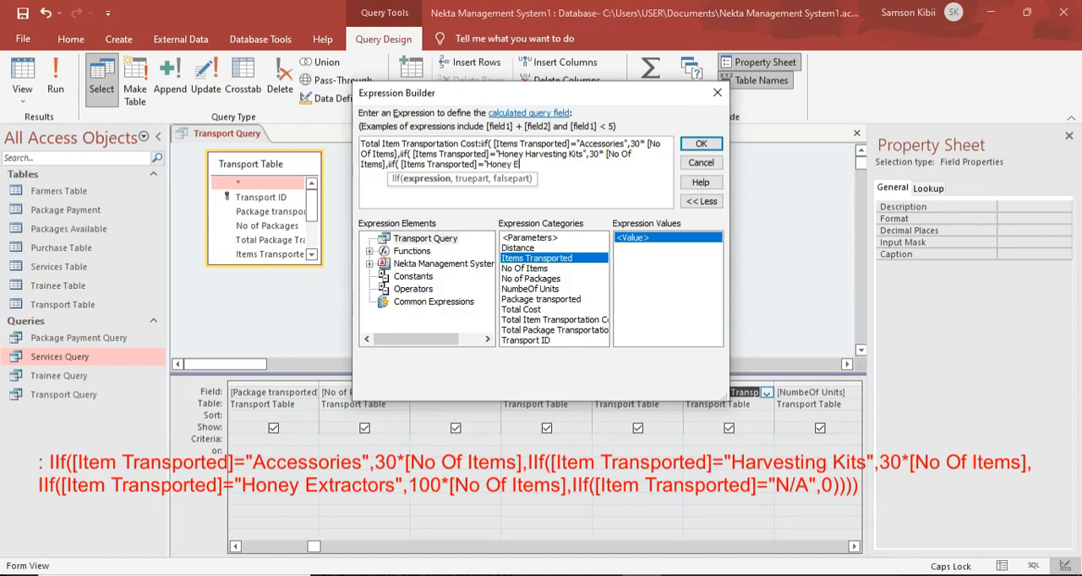
key(Caps_Lock)
text(xtractors",)
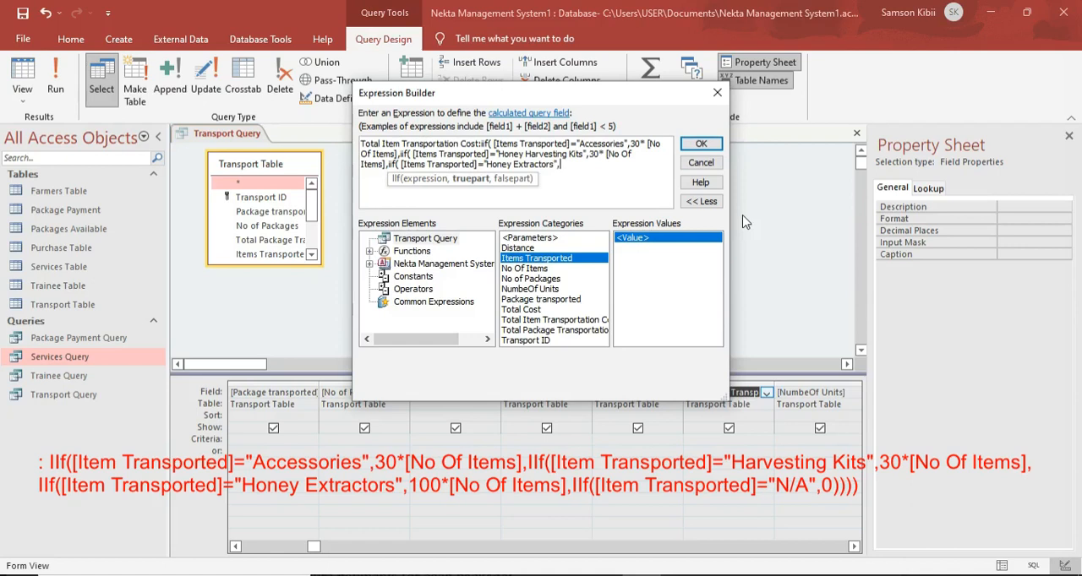
text(100*)
double_click(551, 268)
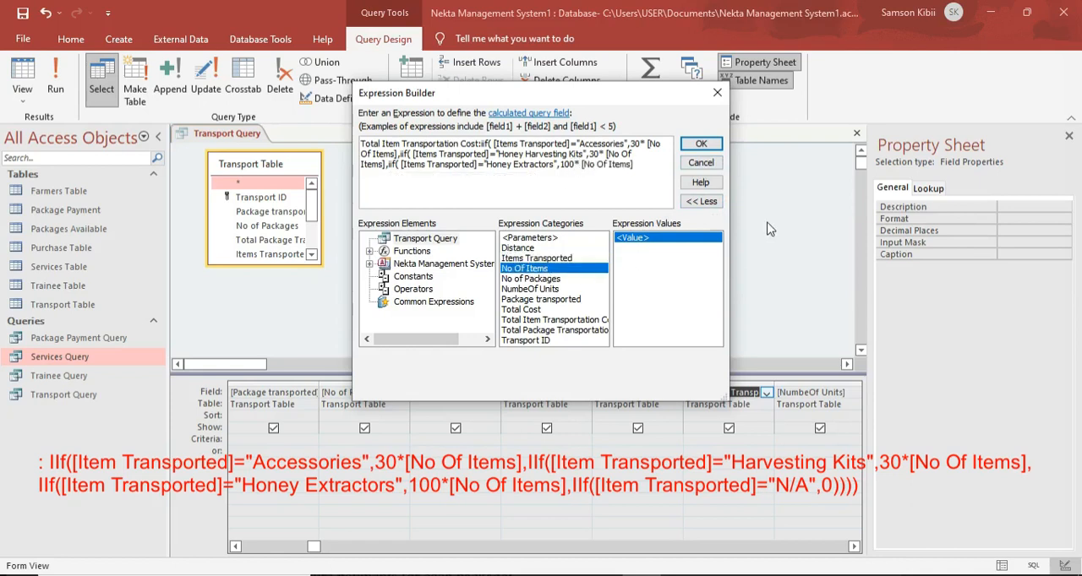
Nest a fourth IIf that tests whether [Items Transported] equals "N/A", with the value in quotation marks.
text(,iif)
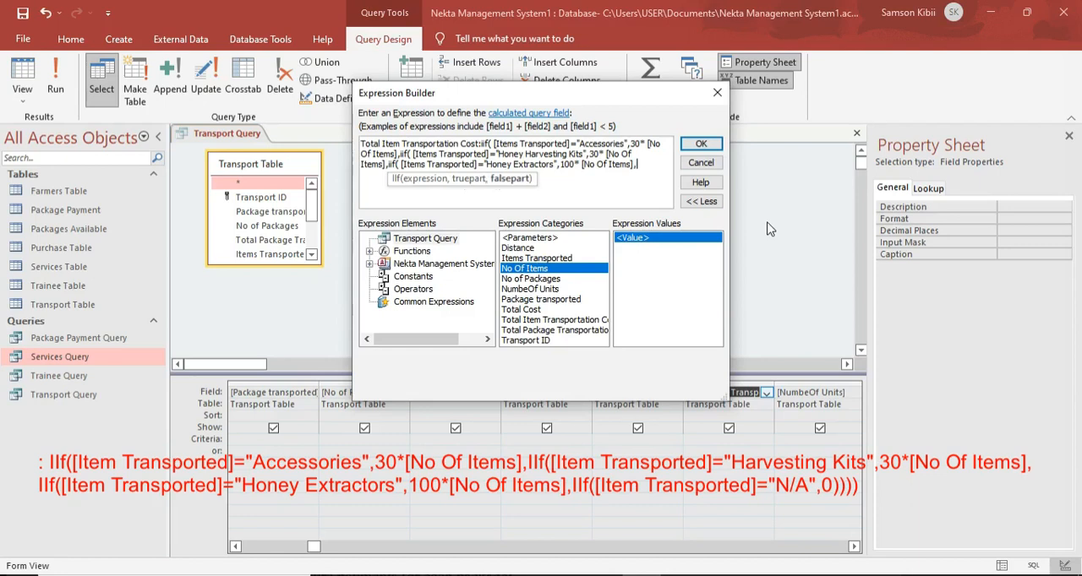
text(()
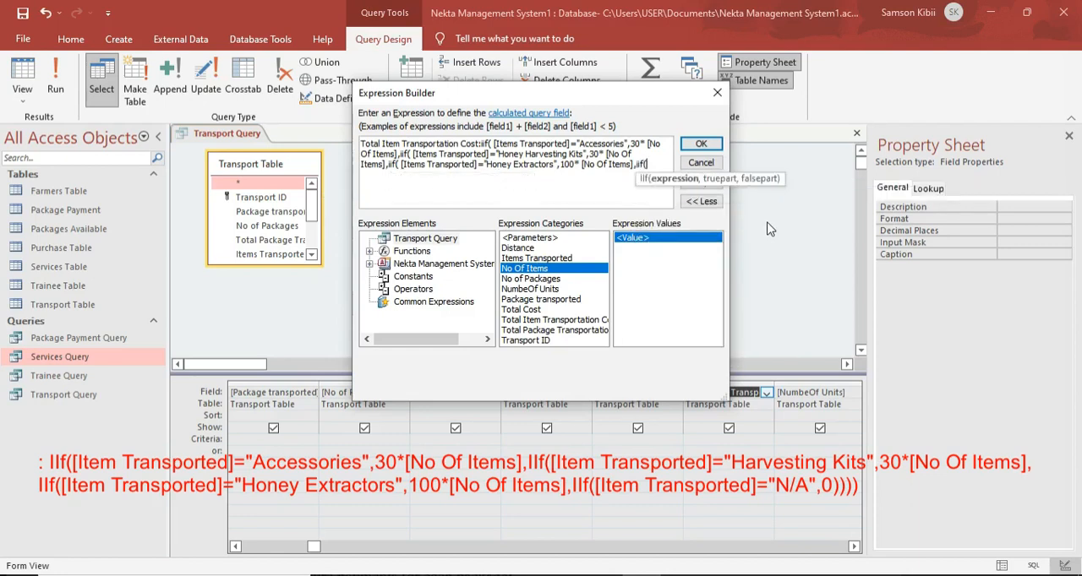
double_click(550, 260)
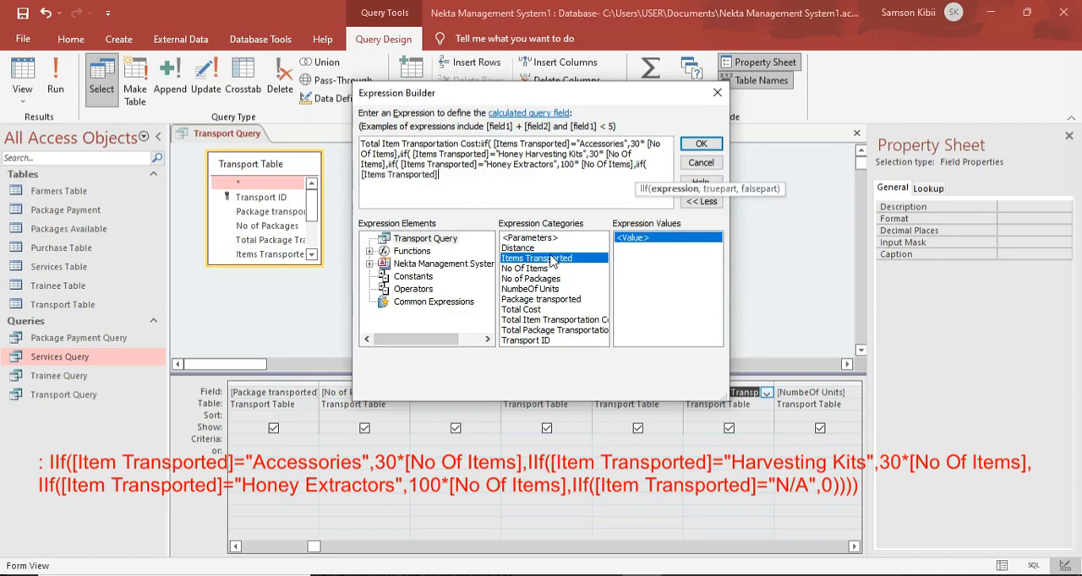
text(=)
key(Caps_Lock)
text(N/A)
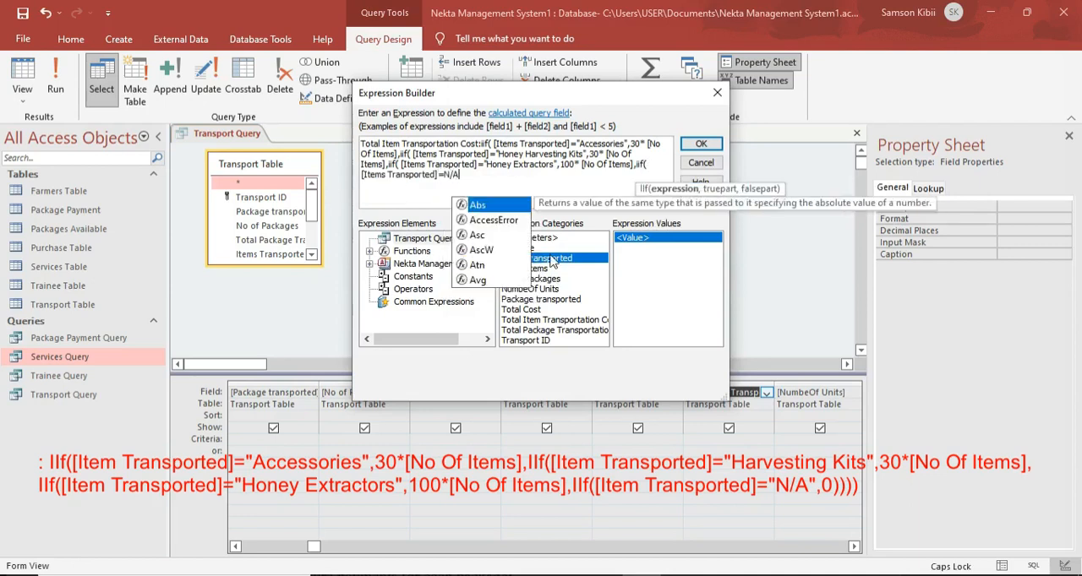
key(Escape)
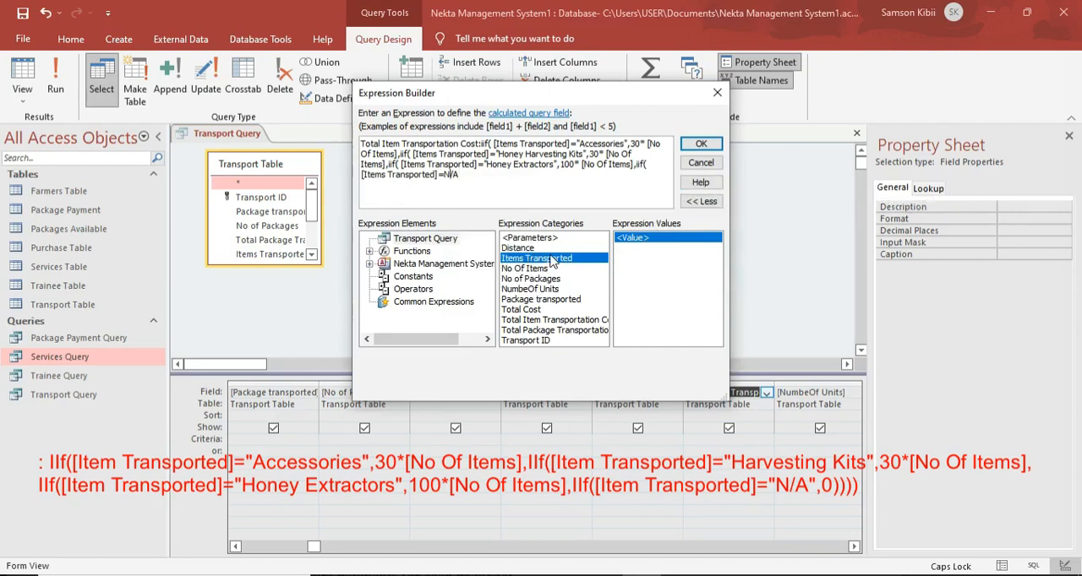
text(")
key(Right)
key(Right)
text(")
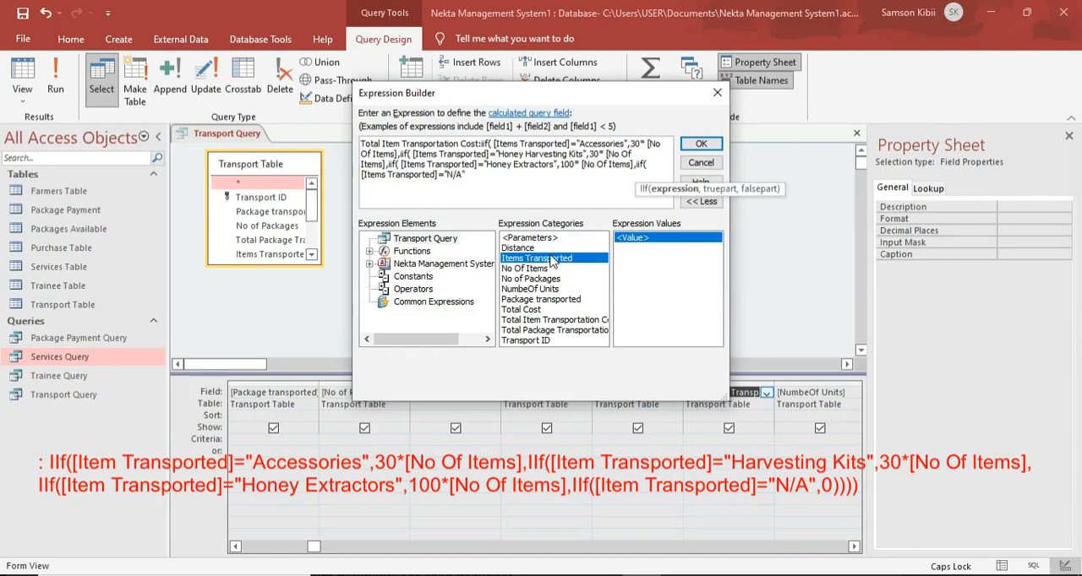
text(,0)
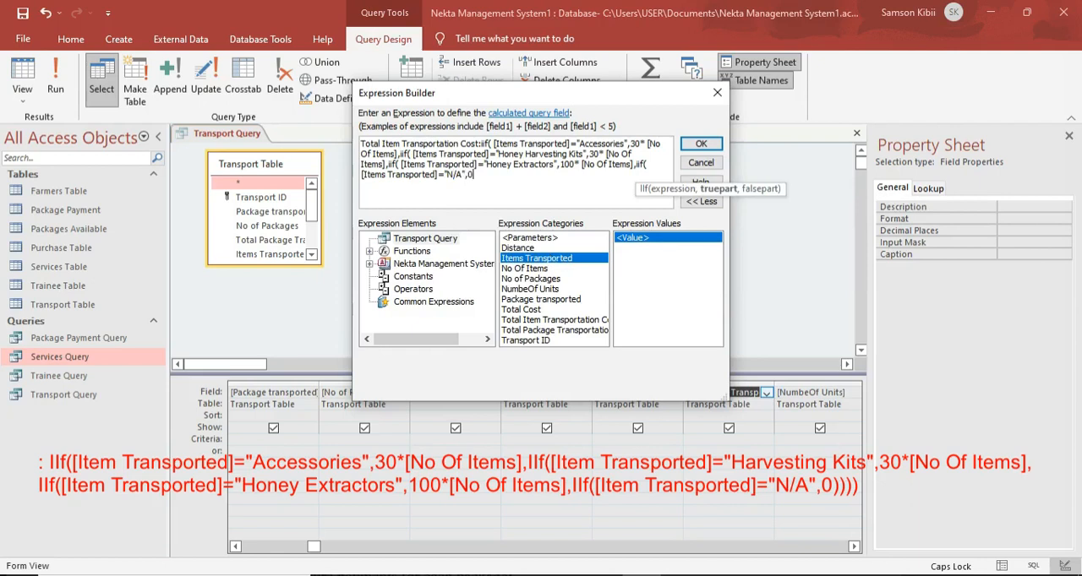
text()))))
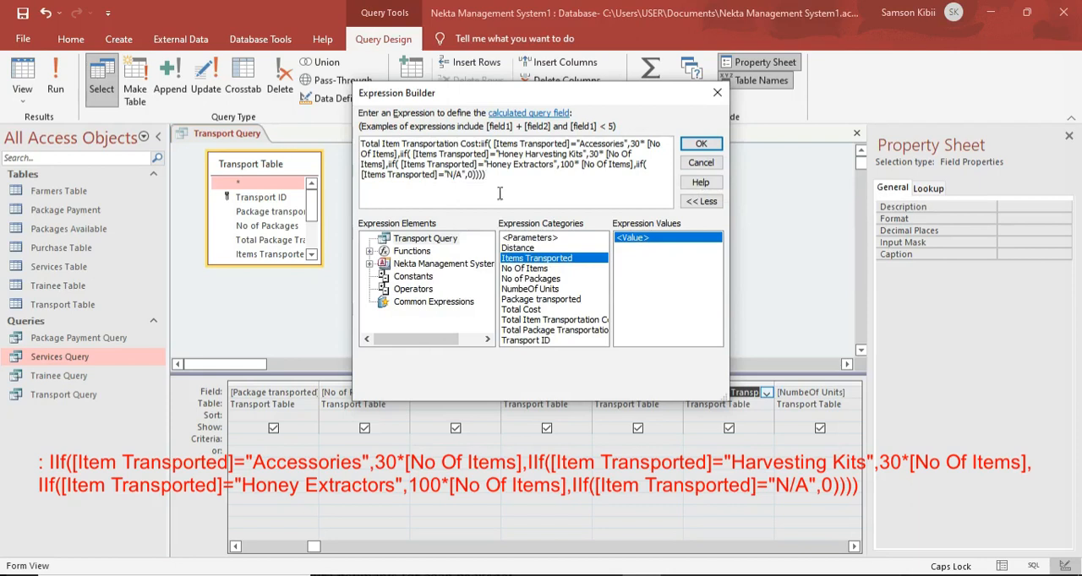
Make the N/A condition of the item cost return 0, close the four IIf functions and accept the expression.
click(698, 148)
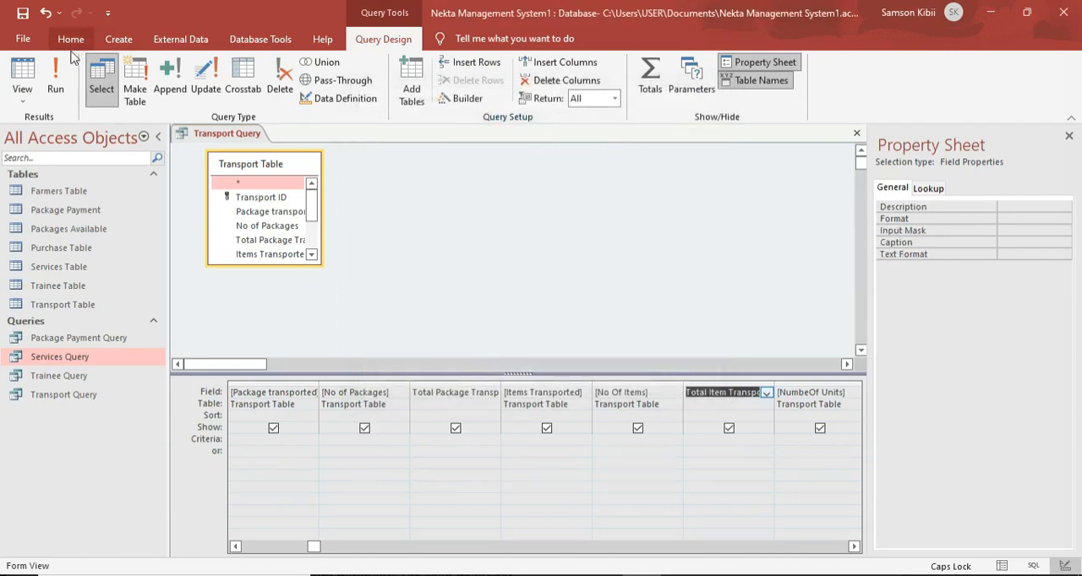
Run the Transport Query and enter Accessories as the items transported in the Single Hive record.
click(56, 78)
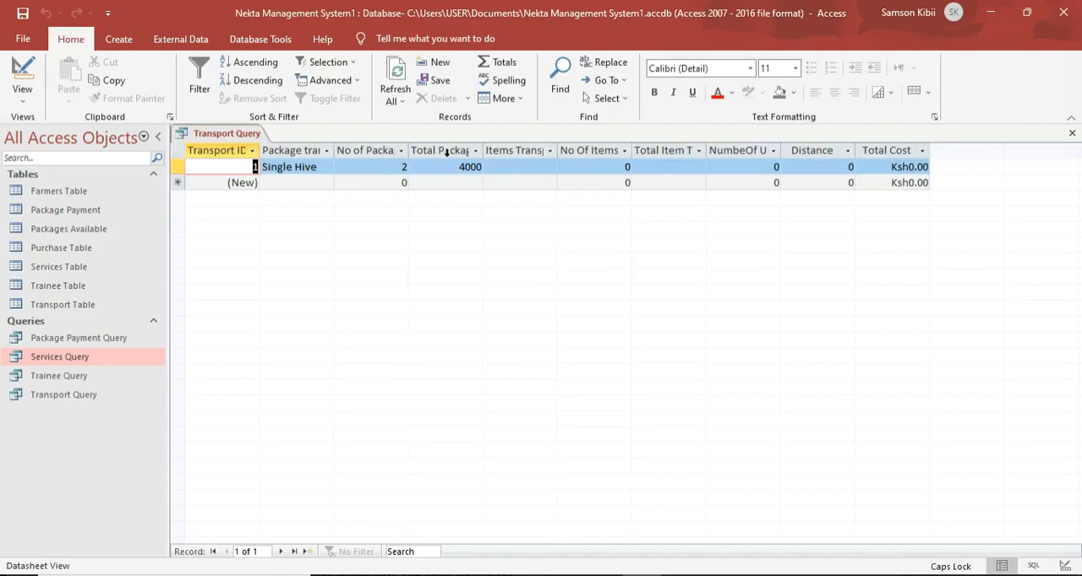
click(545, 167)
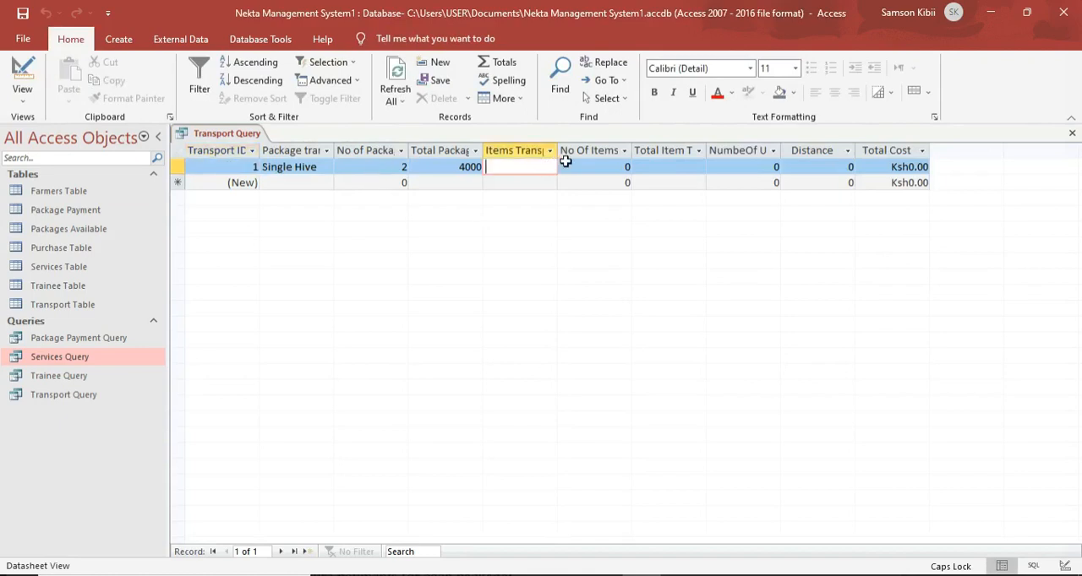
text(Accessories)
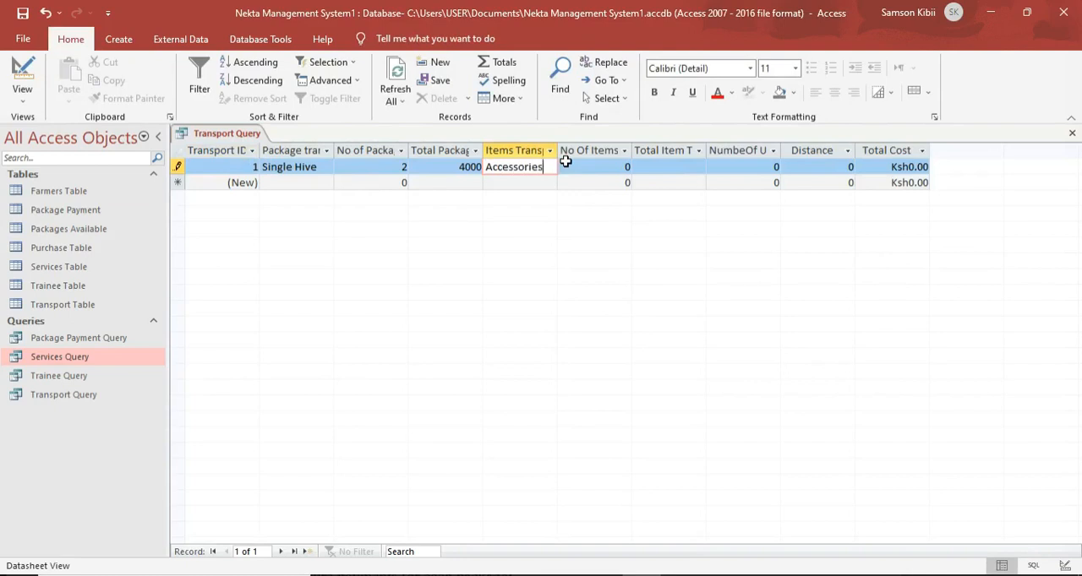
Set the Single Hive record's number of items to 3 to calculate its item transportation cost.
click(621, 166)
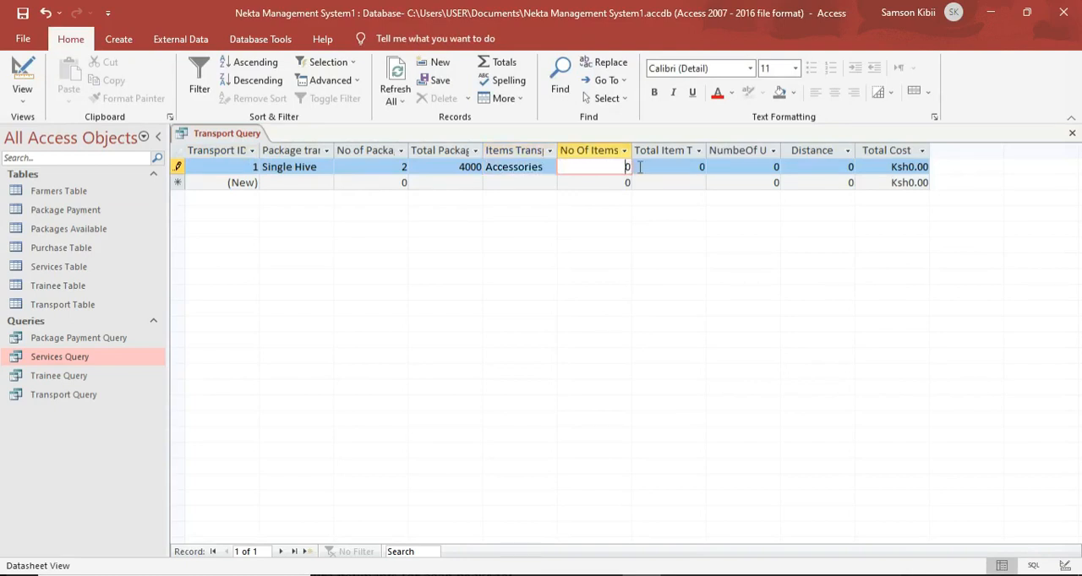
key(BackSpace)
text(3)
click(722, 167)
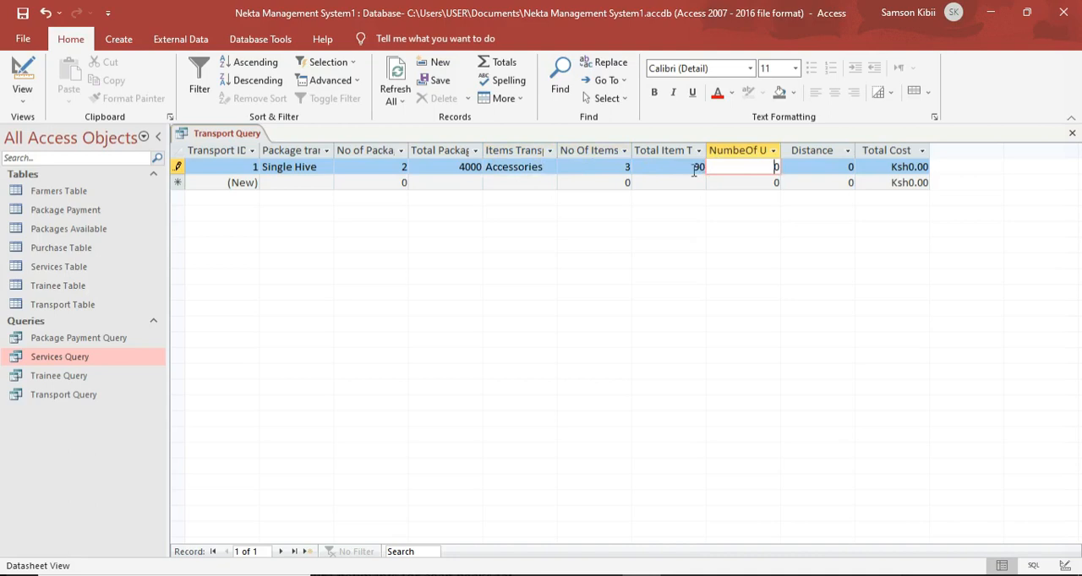
Set the Single Hive record's number of units to 1 and its distance to 100, and commit the record.
double_click(787, 165)
text(1)
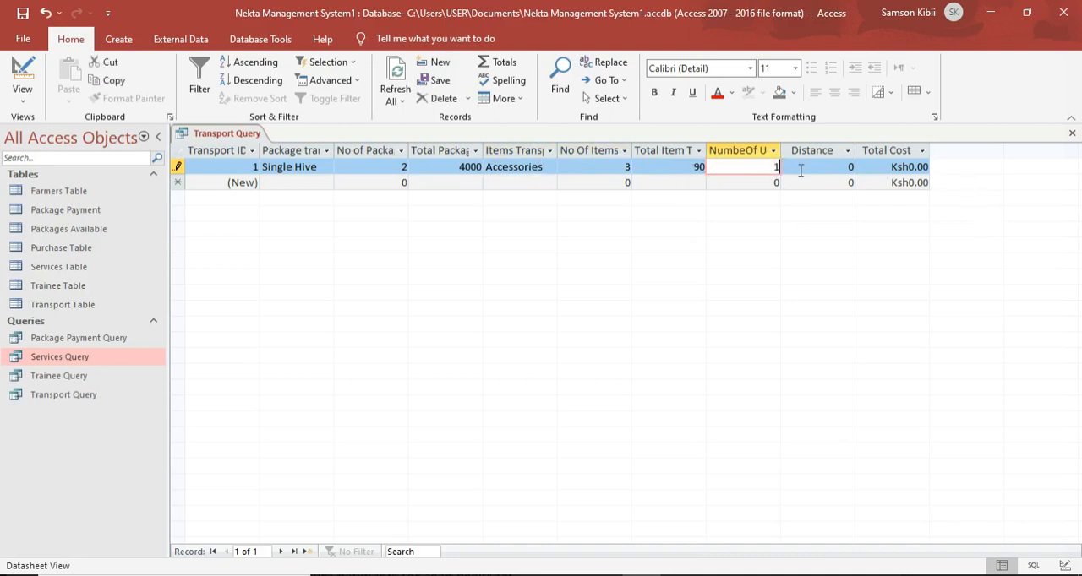
key(Tab)
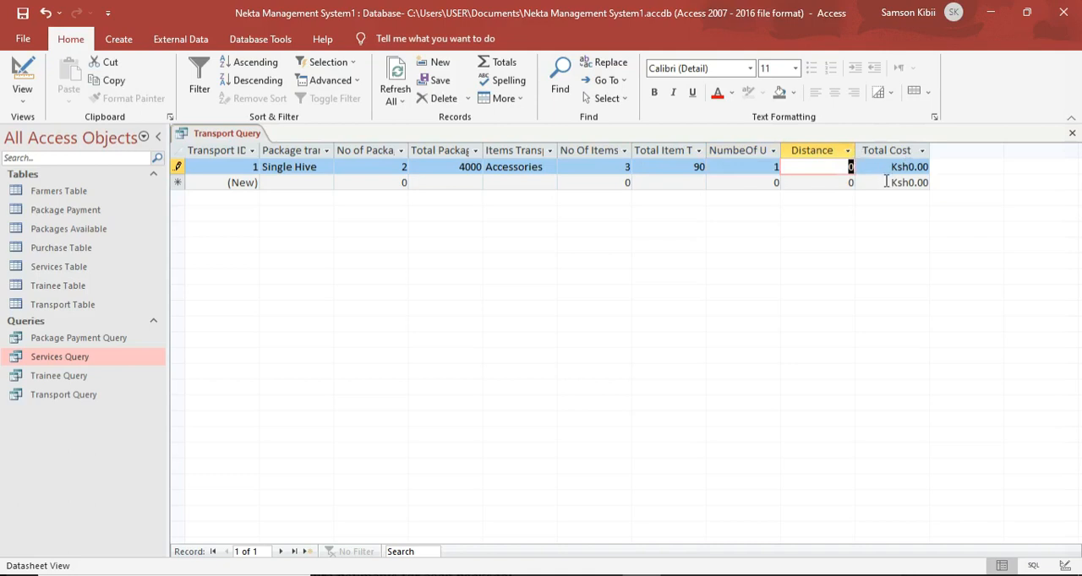
text(100)
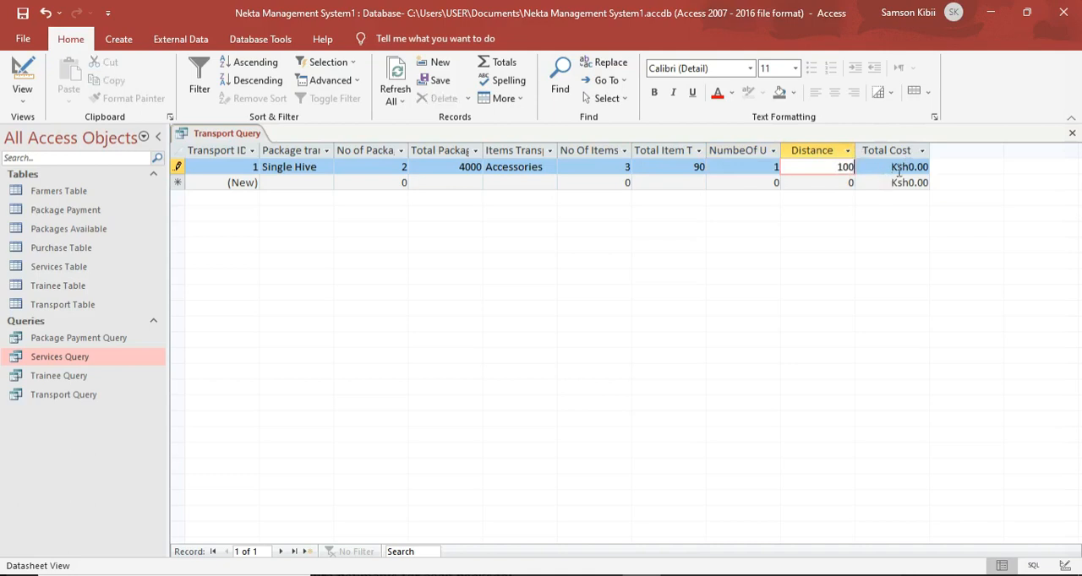
click(863, 180)
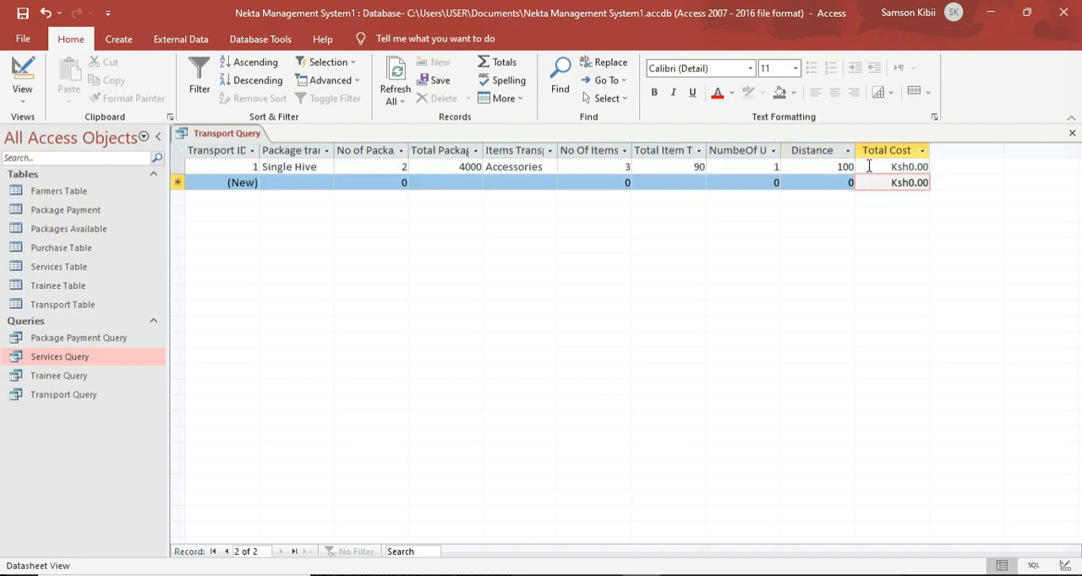
click(869, 167)
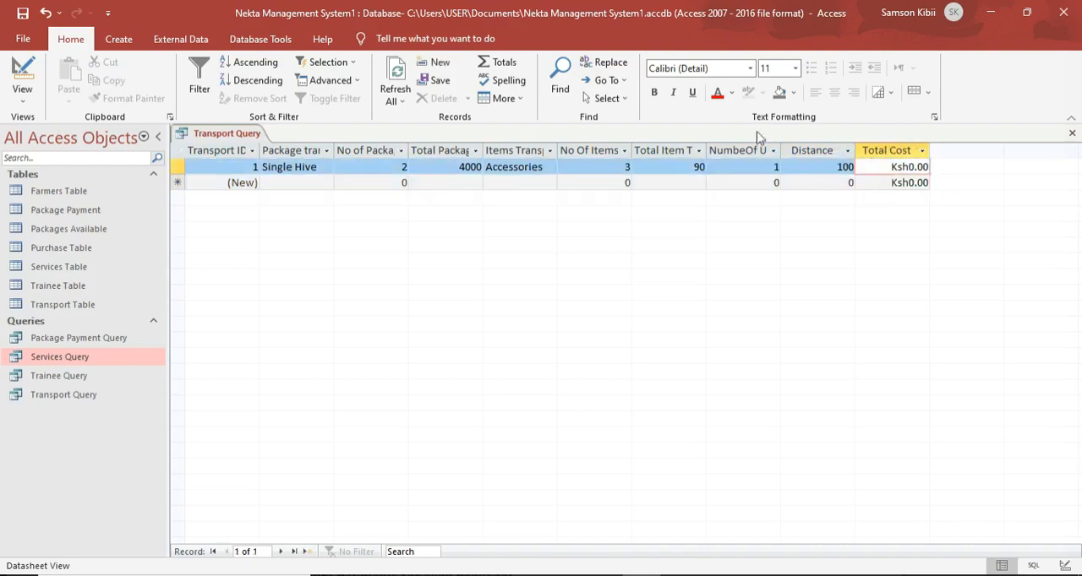
Open the Transport Query's Total Cost field in the Expression Builder and turn its content into the alias "Total Cost:".
click(7, 67)
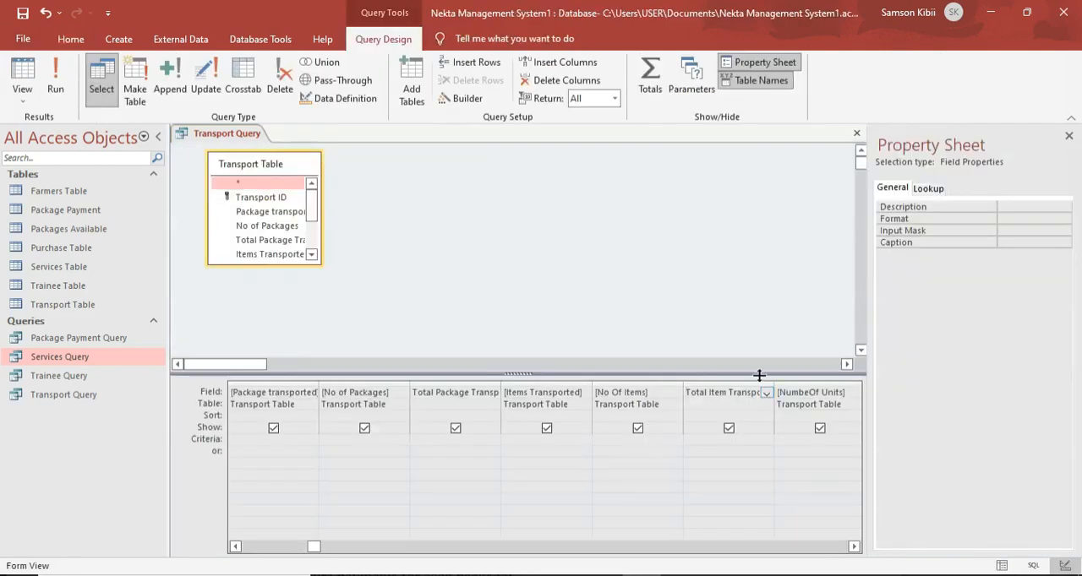
click(855, 547)
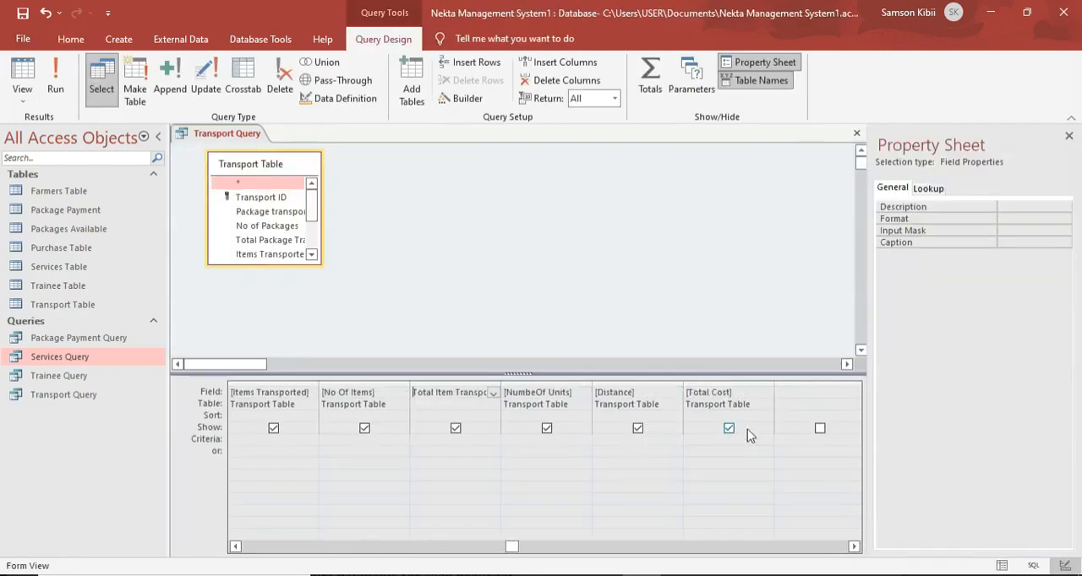
click(734, 389)
right_click(732, 387)
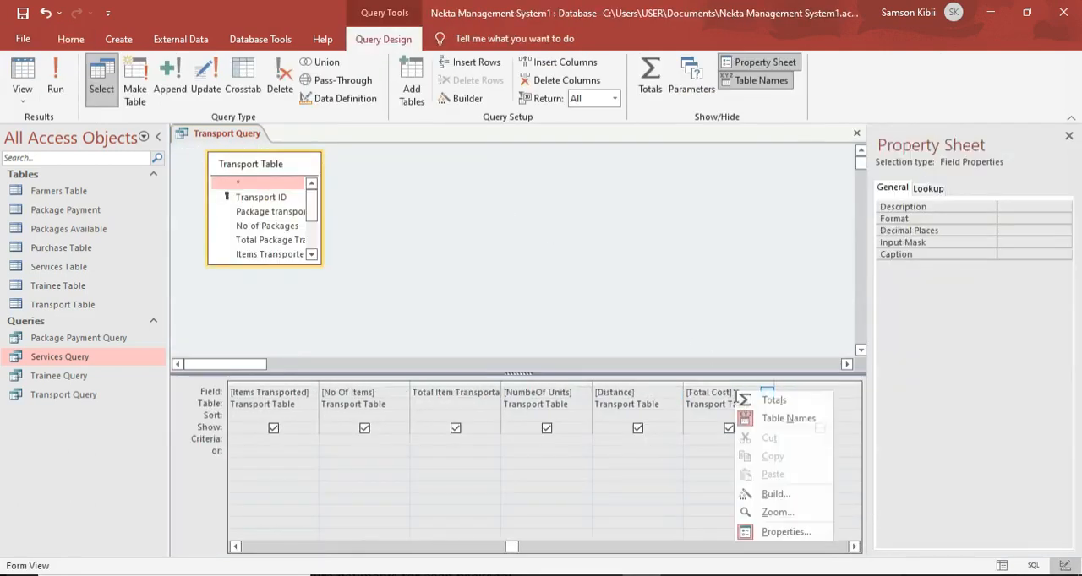
click(754, 495)
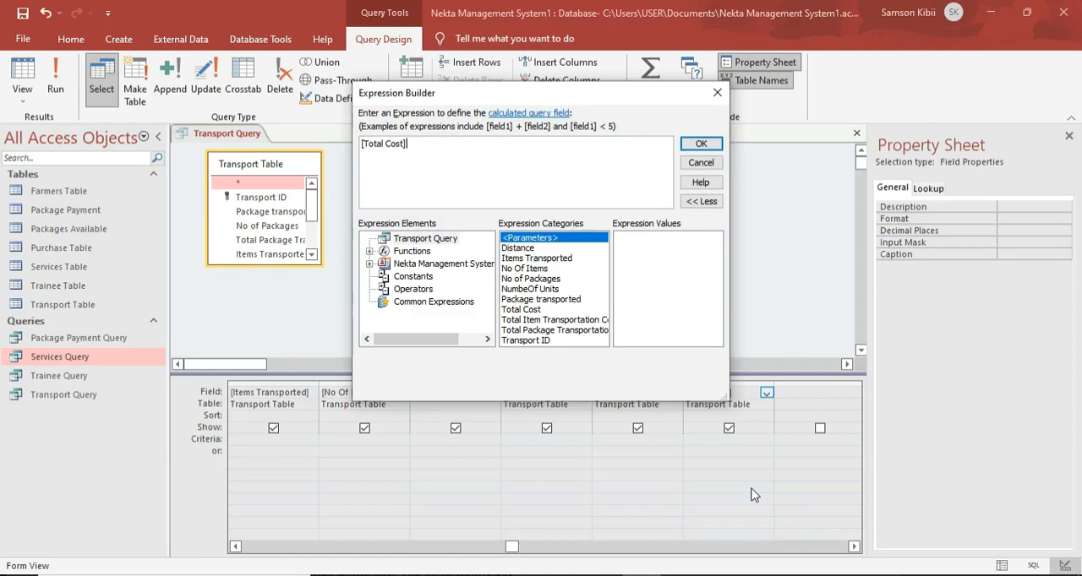
key(BackSpace)
key(BackSpace)
key(BackSpace)
Add [Total Item Transportation Cost] + [Total Package Transportation Cost] to the Total Cost expression.
double_click(541, 321)
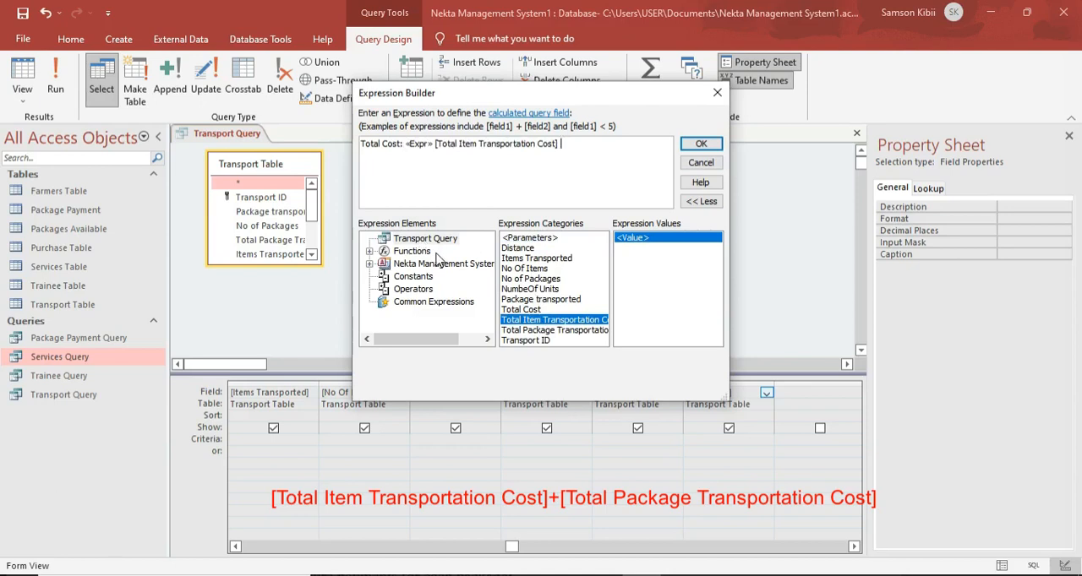
text(+)
double_click(541, 331)
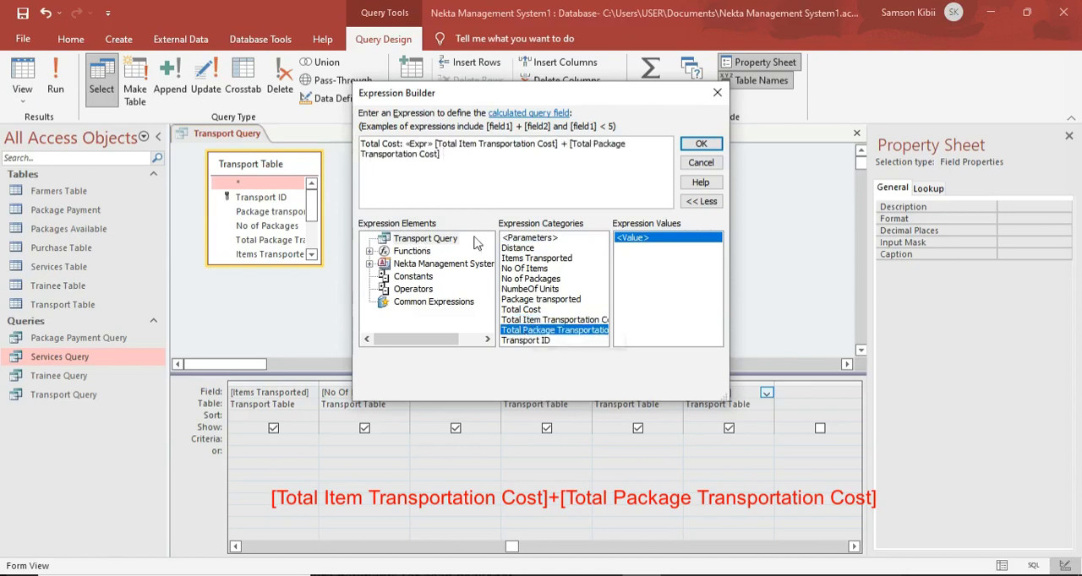
Remove the «Expr» placeholder from the Total Cost expression, accept it and run the Transport Query.
click(436, 143)
key(BackSpace)
key(BackSpace)
key(BackSpace)
key(BackSpace)
key(BackSpace)
key(BackSpace)
key(BackSpace)
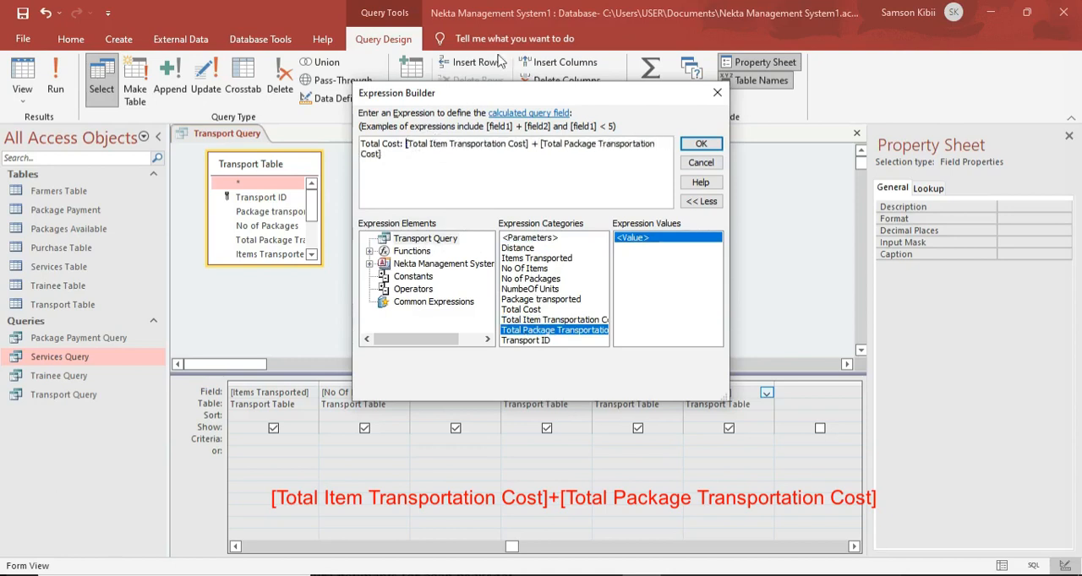
click(700, 144)
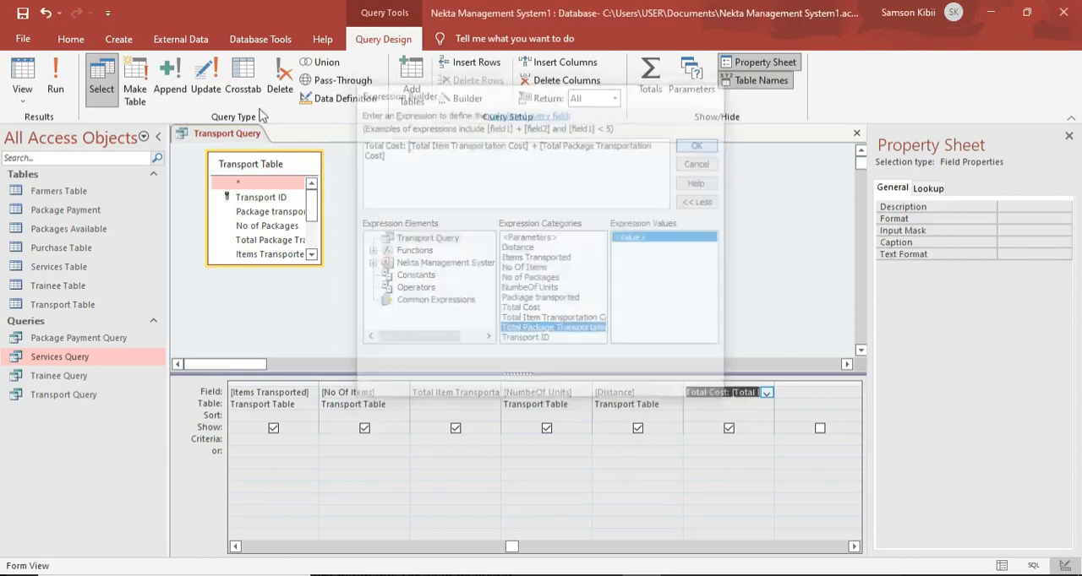
click(64, 77)
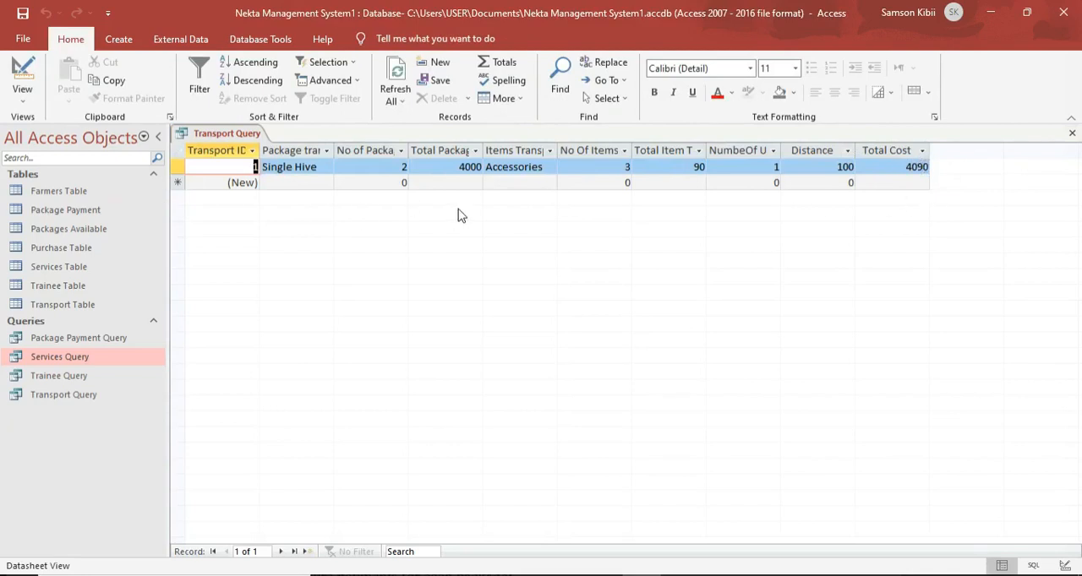
Start a second transport record with N/A as the package transported.
click(292, 181)
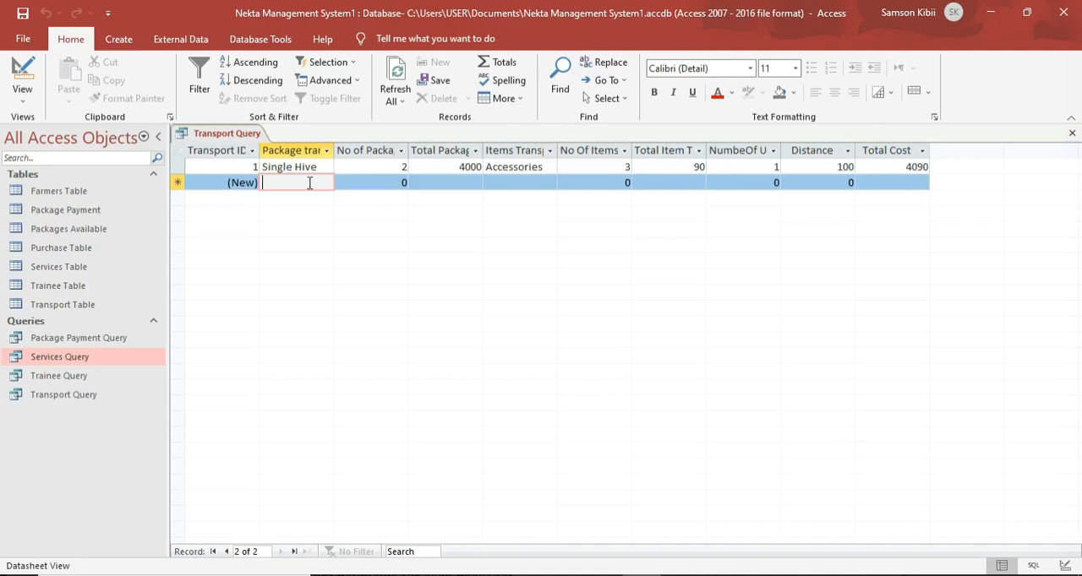
key(Caps_Lock)
text(N)
key(Caps_Lock)
text(/a)
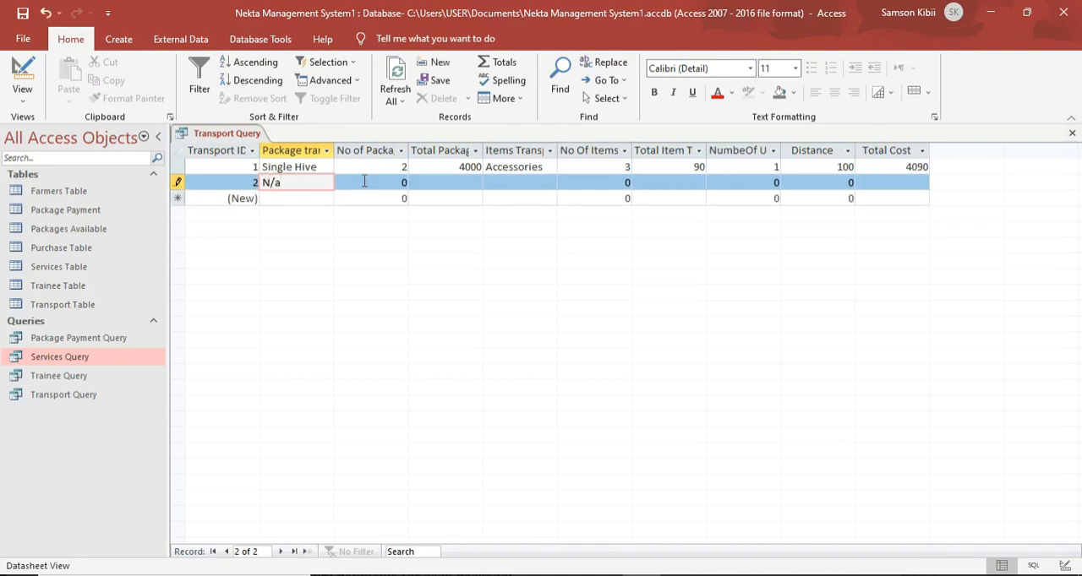
text(a)
key(Caps_Lock)
text(A)
click(472, 179)
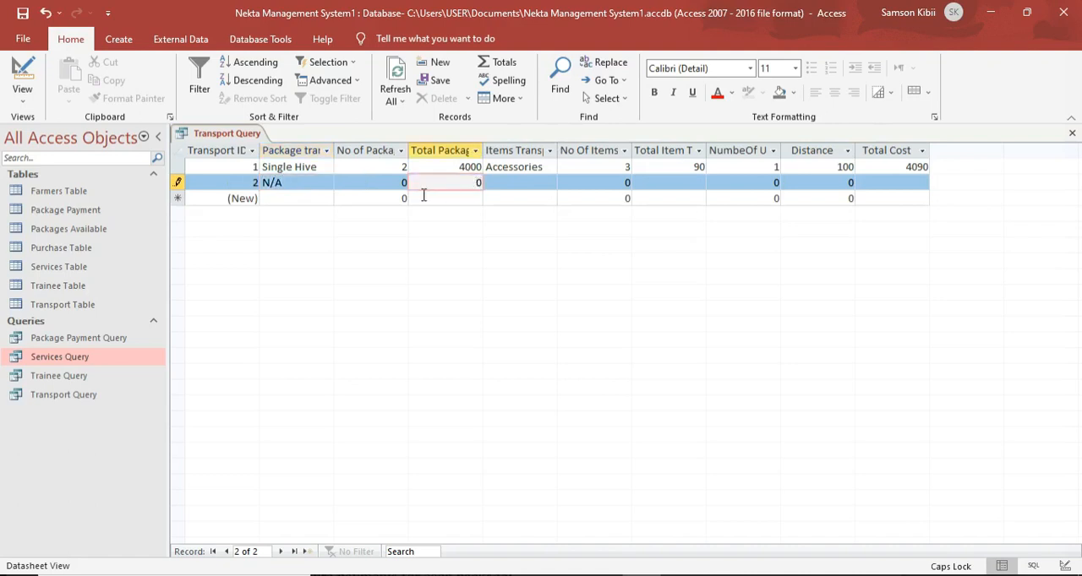
Enter Honey Extractor as the items transported in the second record.
click(532, 183)
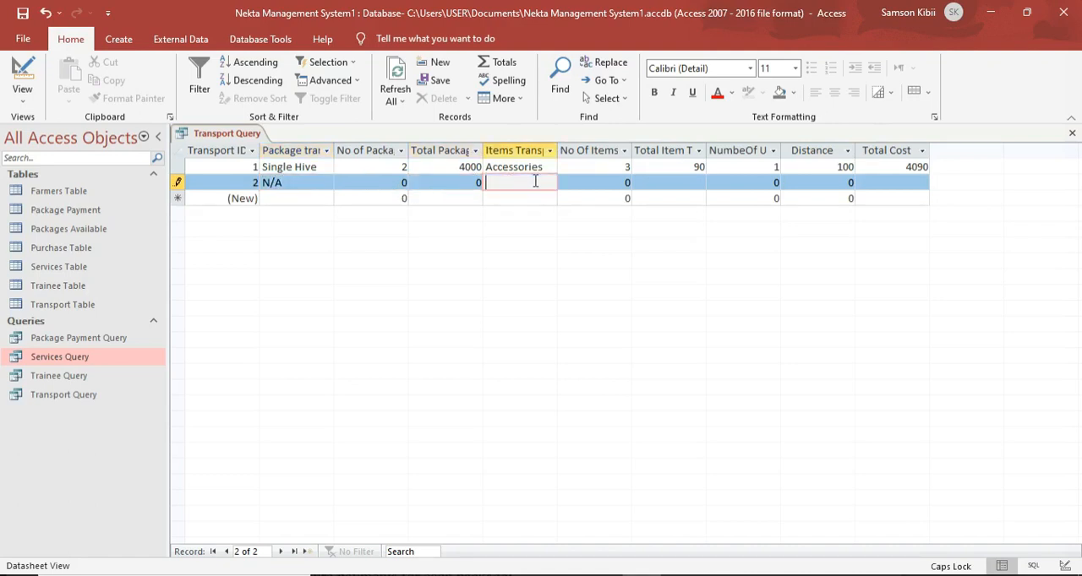
key(Caps_Lock)
key(Caps_Lock)
text(H)
key(Caps_Lock)
text(oney)
key(Caps_Lock)
text(E)
key(Caps_Lock)
text(xtrac)
text(troctro)
click(525, 183)
key(BackSpace)
text(a)
Set the second record's number of items to 2 and its number of units to 2, and commit the record.
double_click(627, 183)
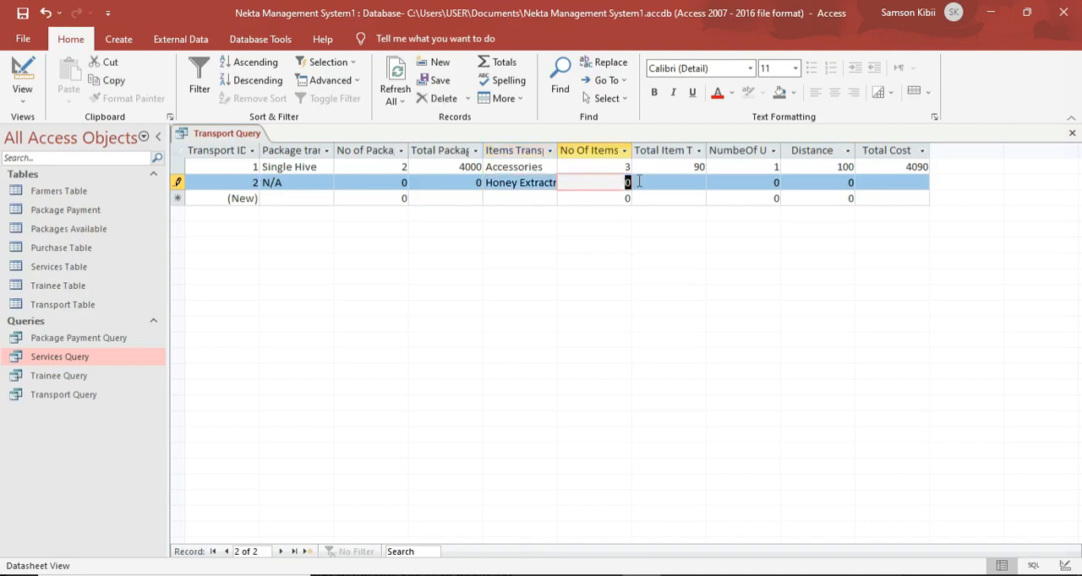
text(2)
click(694, 185)
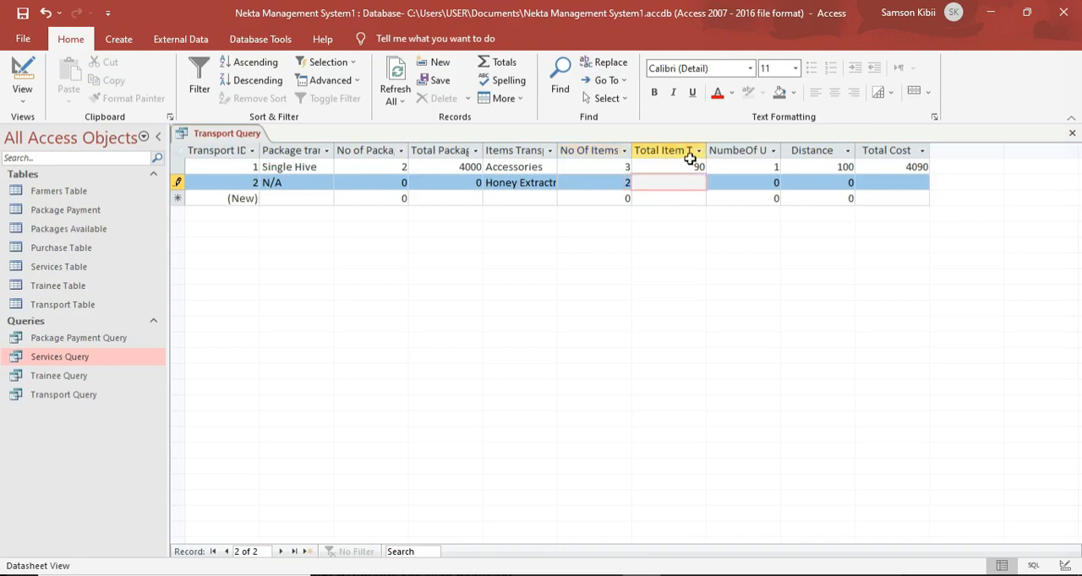
double_click(776, 185)
text(2)
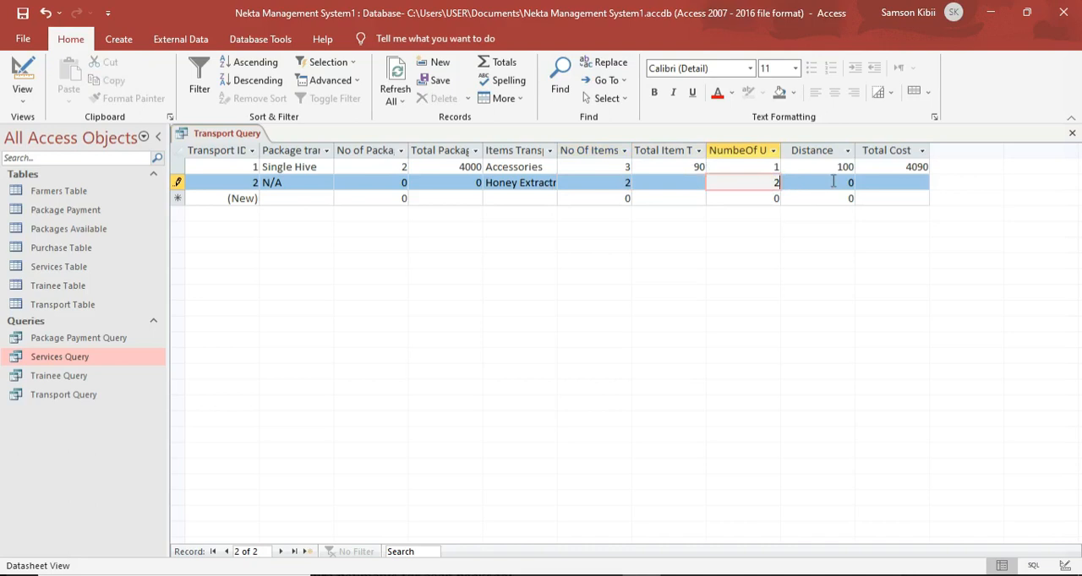
double_click(847, 183)
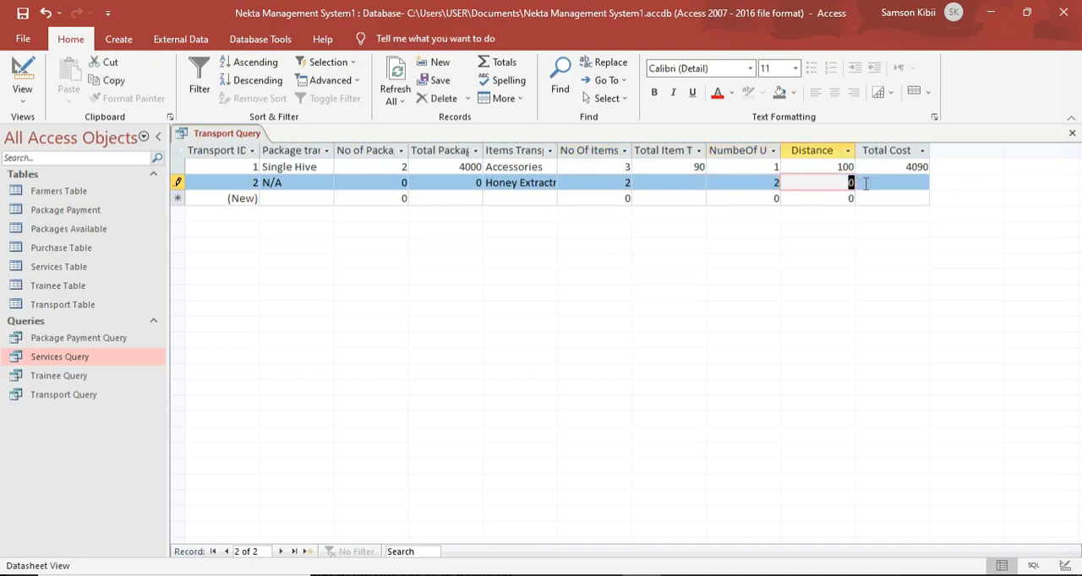
click(924, 184)
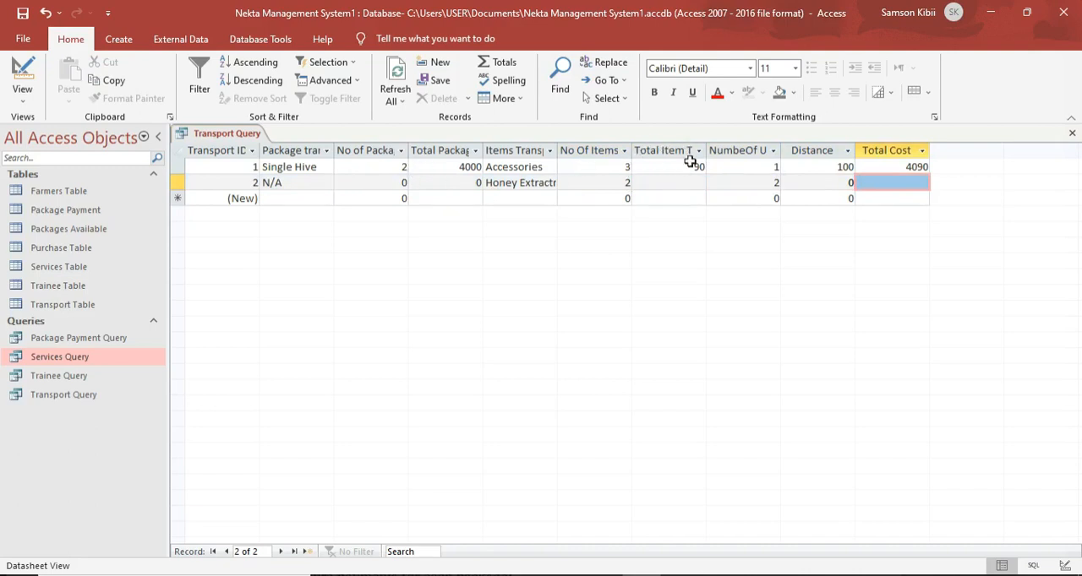
Switch the Transport Query to Design View and back to the datasheet to recheck the second record's costs.
click(24, 80)
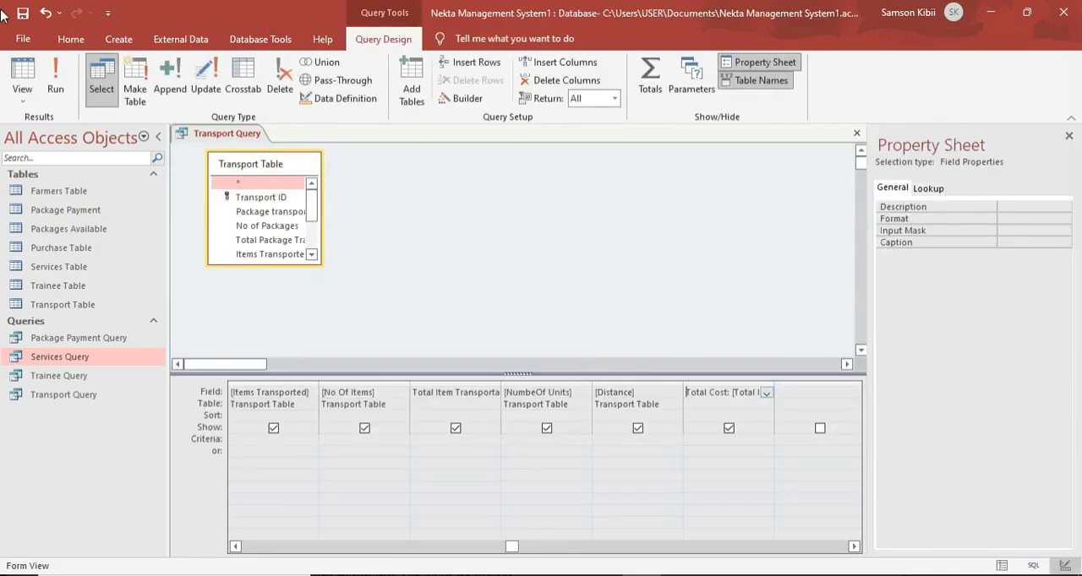
click(22, 80)
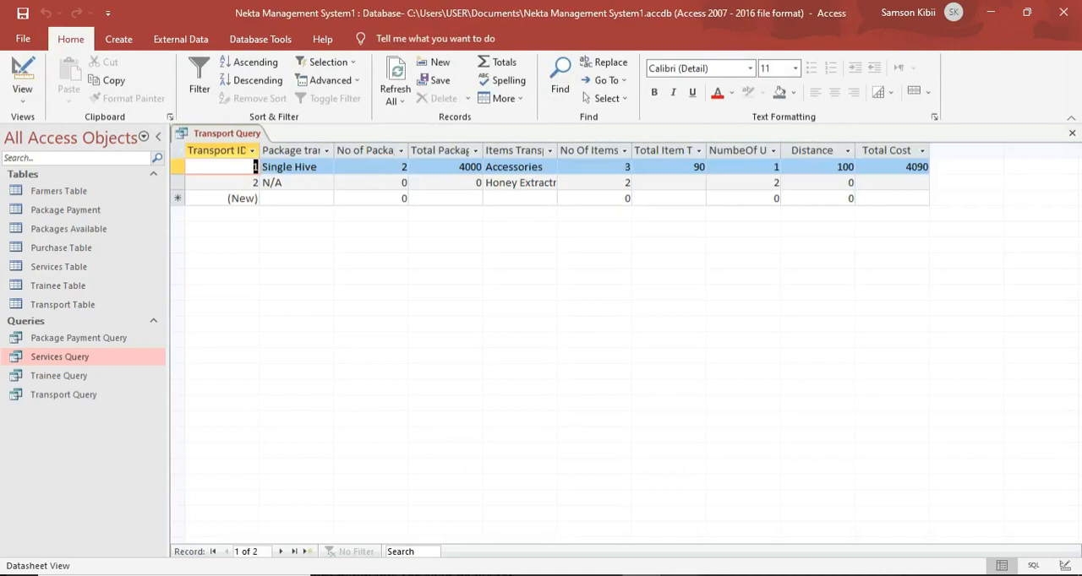
click(707, 573)
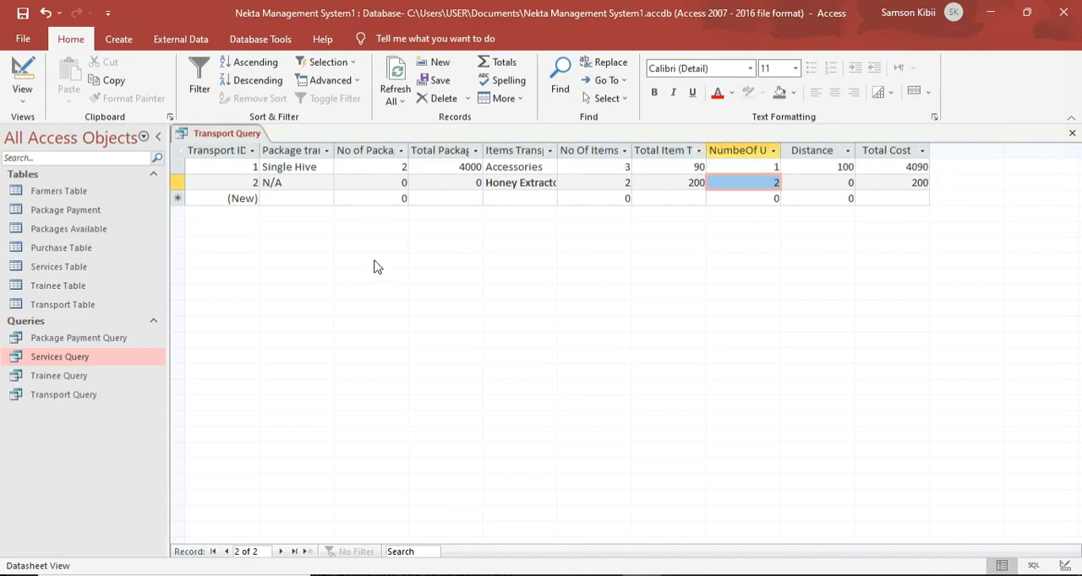
Add a third transport record with Full Package as the package transported and 2 as the number of packages.
click(330, 200)
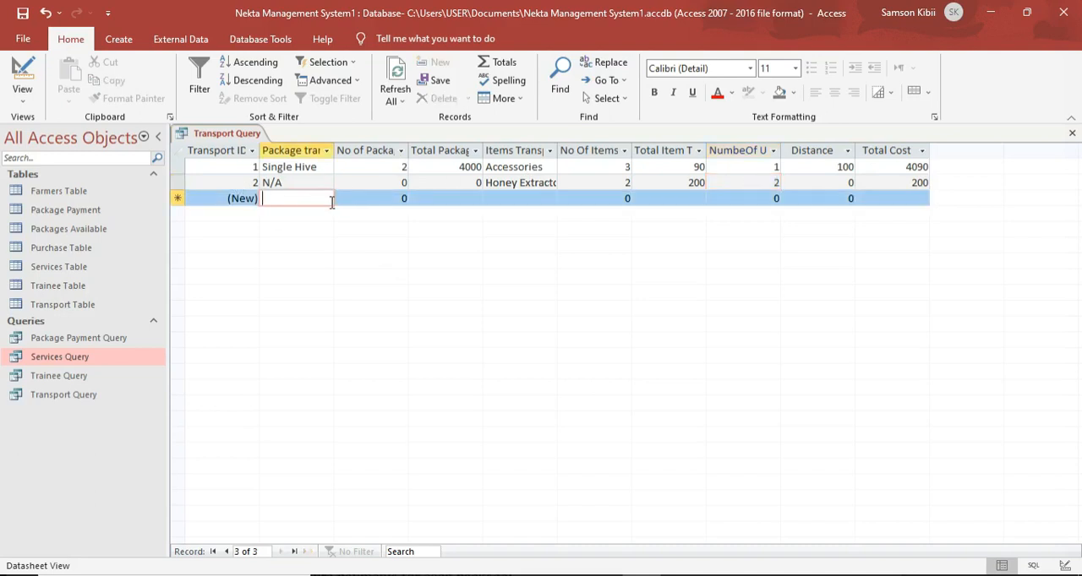
text(Ful)
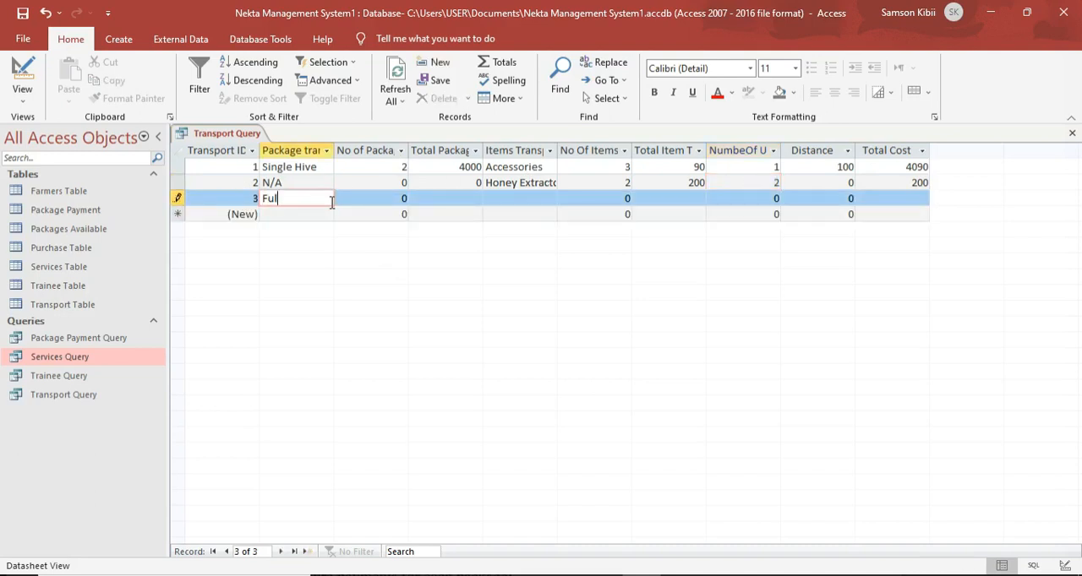
text(l Package)
key(Tab)
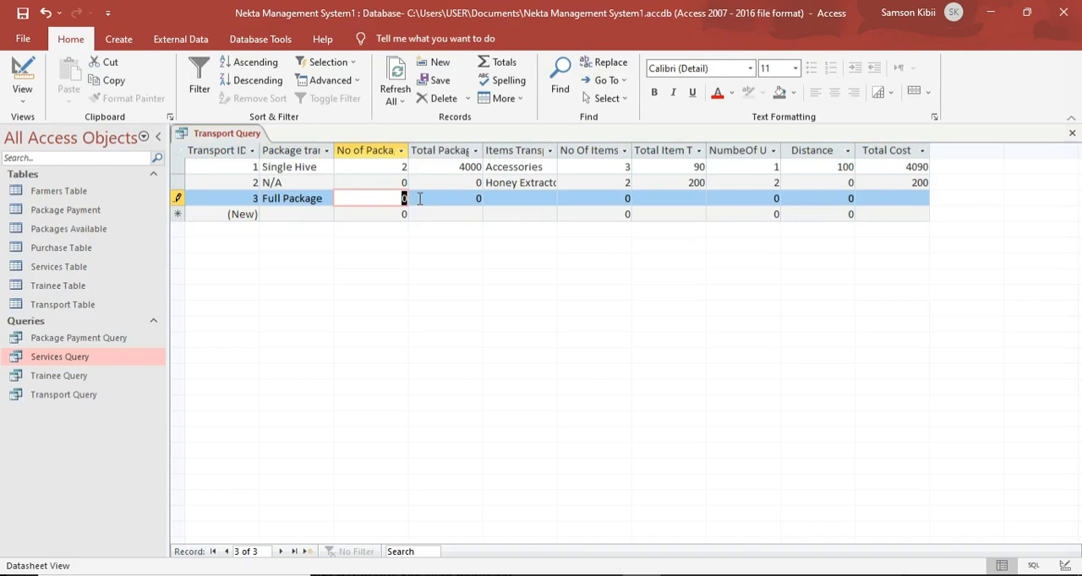
text(2)
key(Tab)
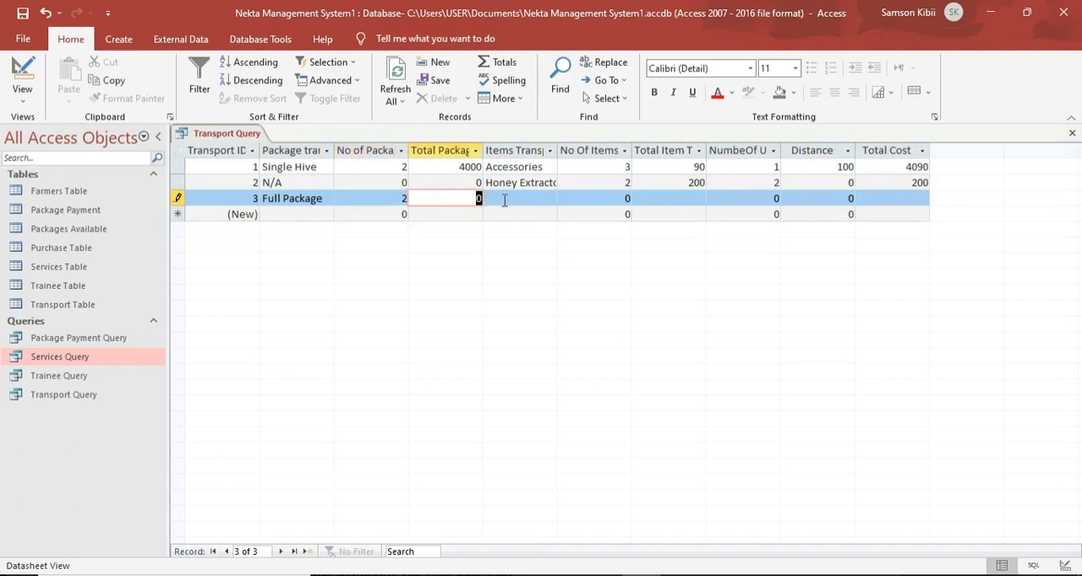
Widen the Total Package Transportation Cost column to fit its full heading.
key(Tab)
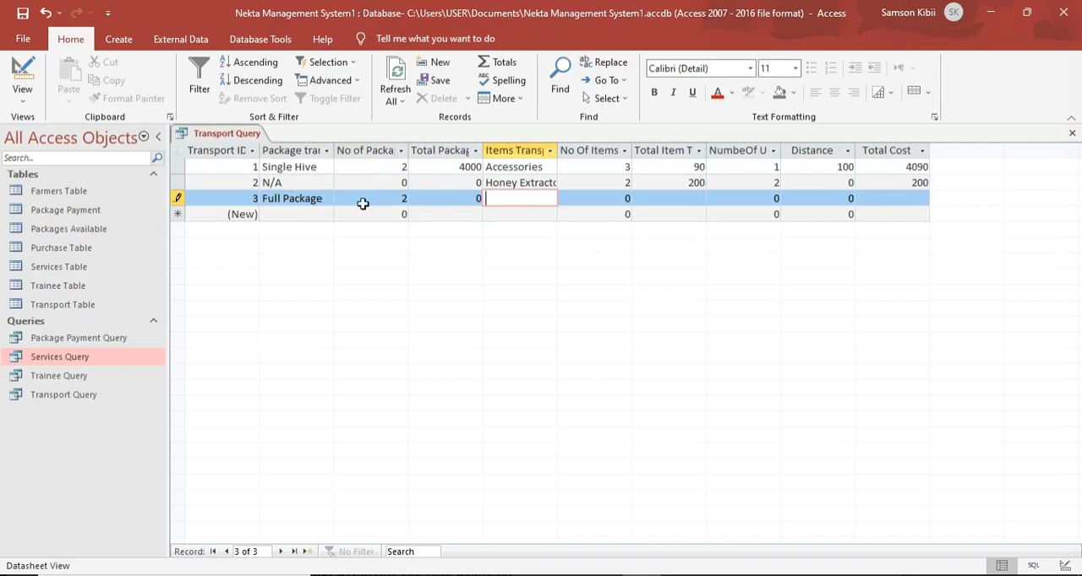
drag(487, 148, 487, 148)
double_click(487, 147)
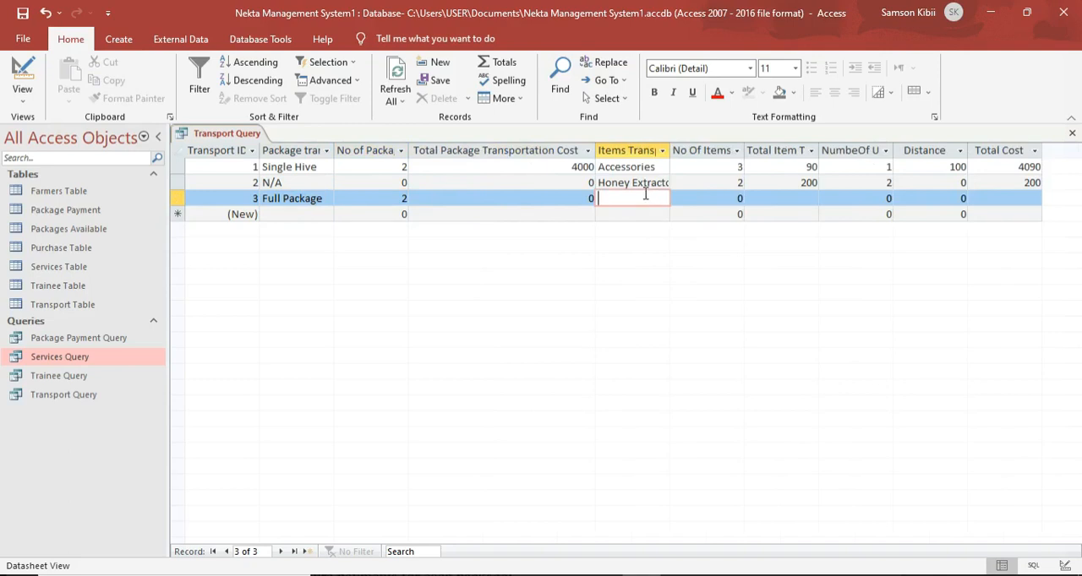
Enter N/A as the items transported in the Full Package record to calculate its item transportation cost.
key(Caps_Lock)
text(N/A)
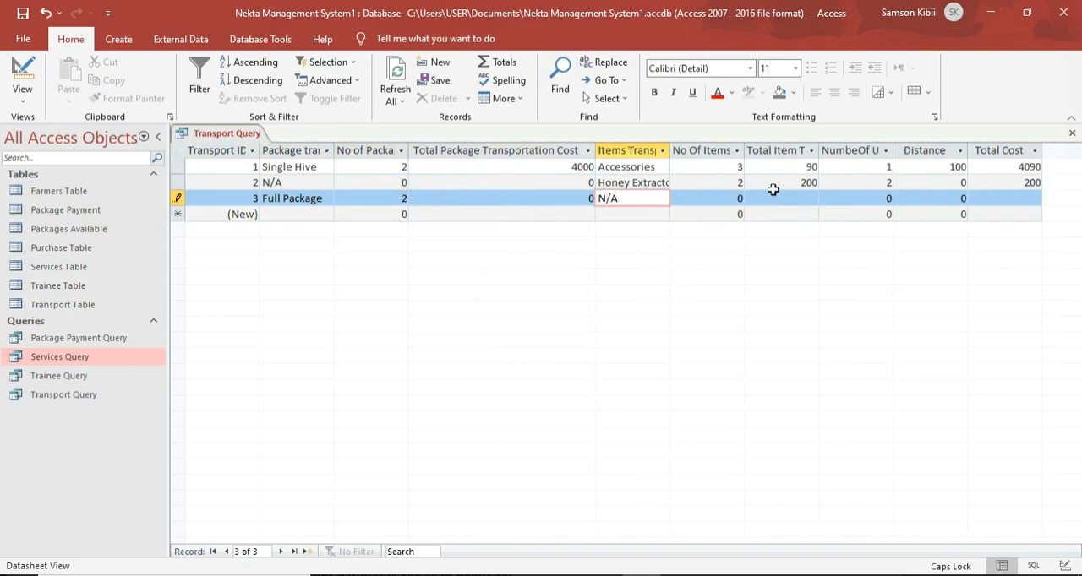
click(810, 202)
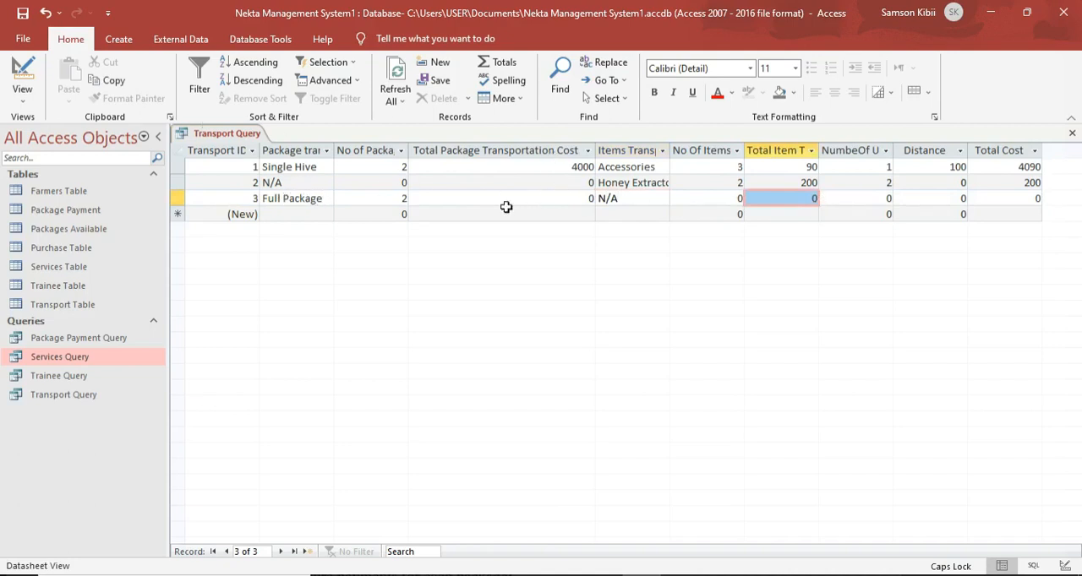
Set the distance of the Full Package transport record to 200 and review the recalculated costs.
click(834, 20)
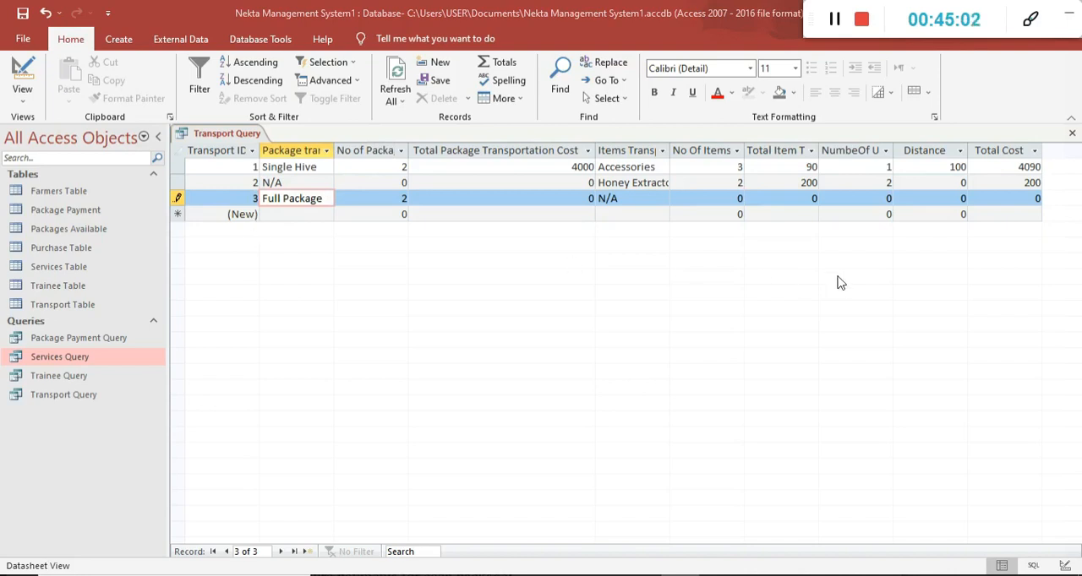
click(960, 198)
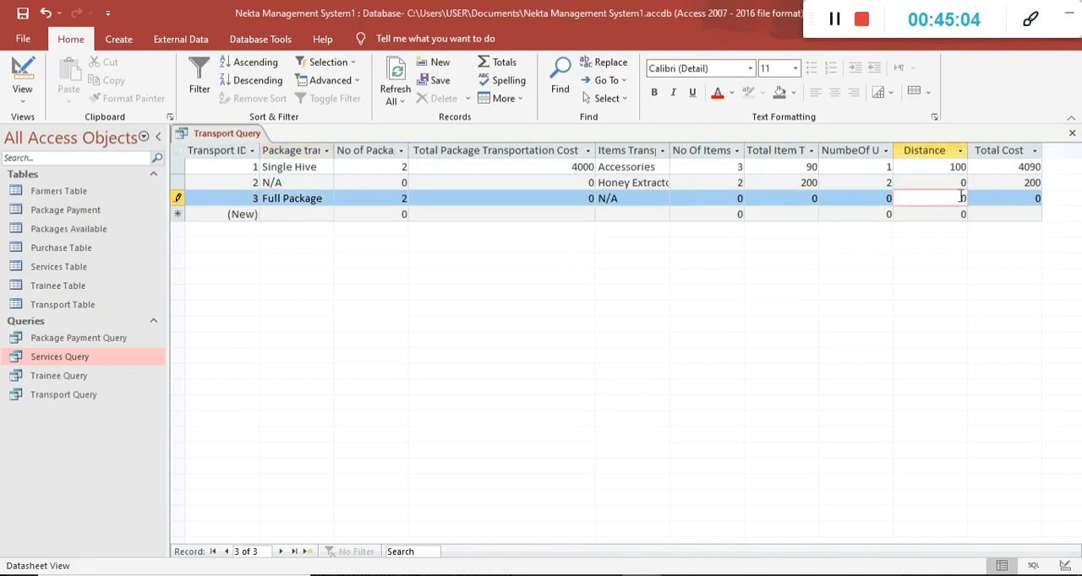
double_click(964, 198)
text(200)
click(840, 199)
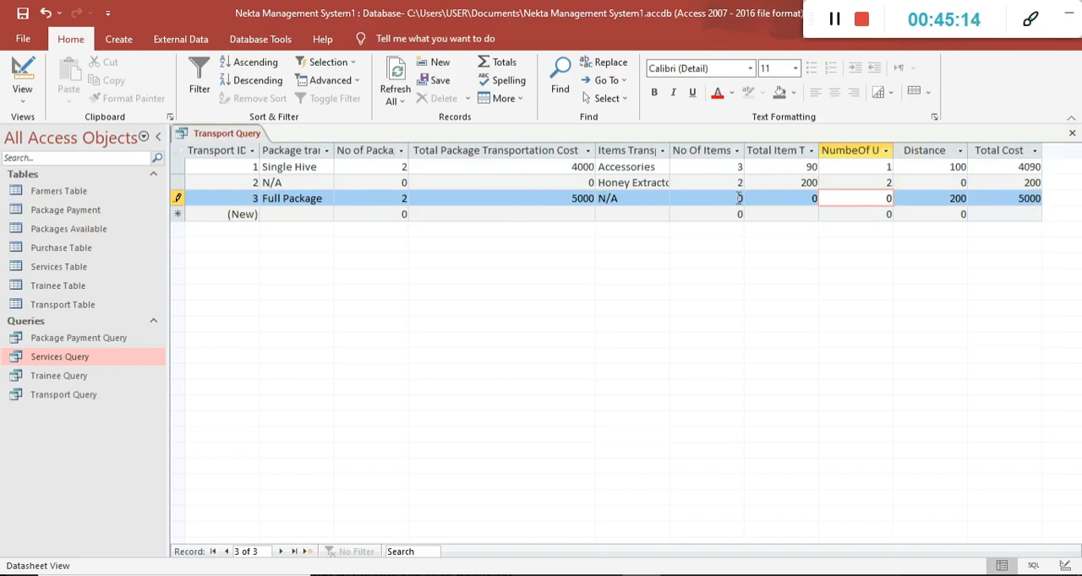
click(400, 183)
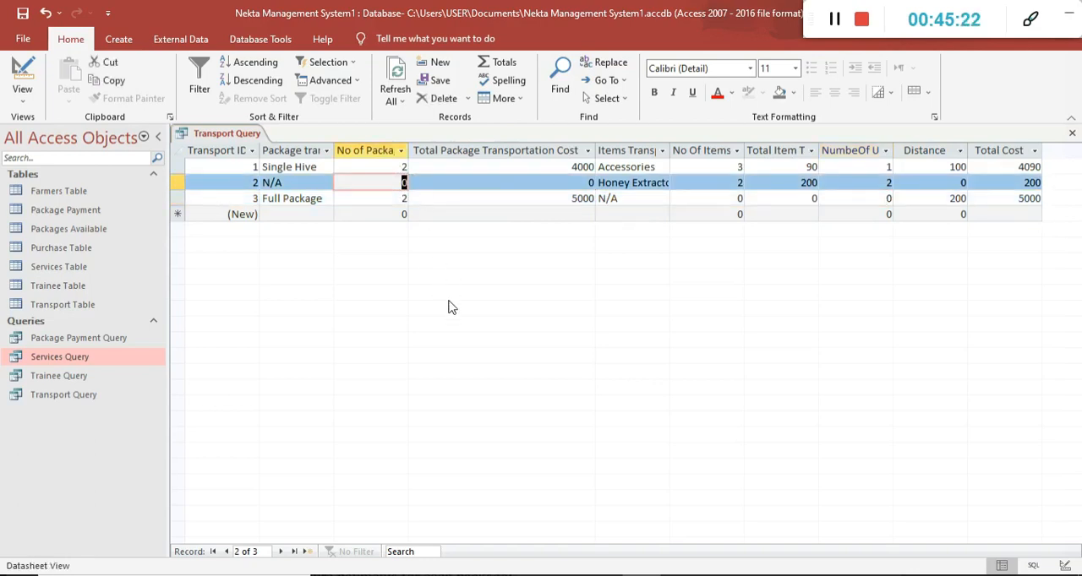
click(813, 198)
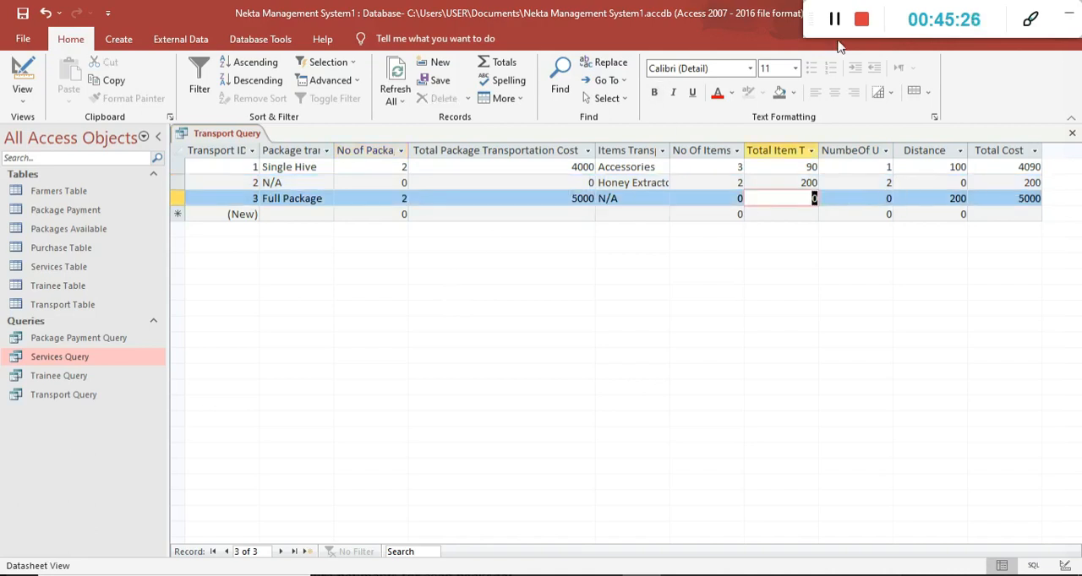
Close the Transport Query.
right_click(215, 133)
click(215, 133)
right_click(218, 134)
click(245, 164)
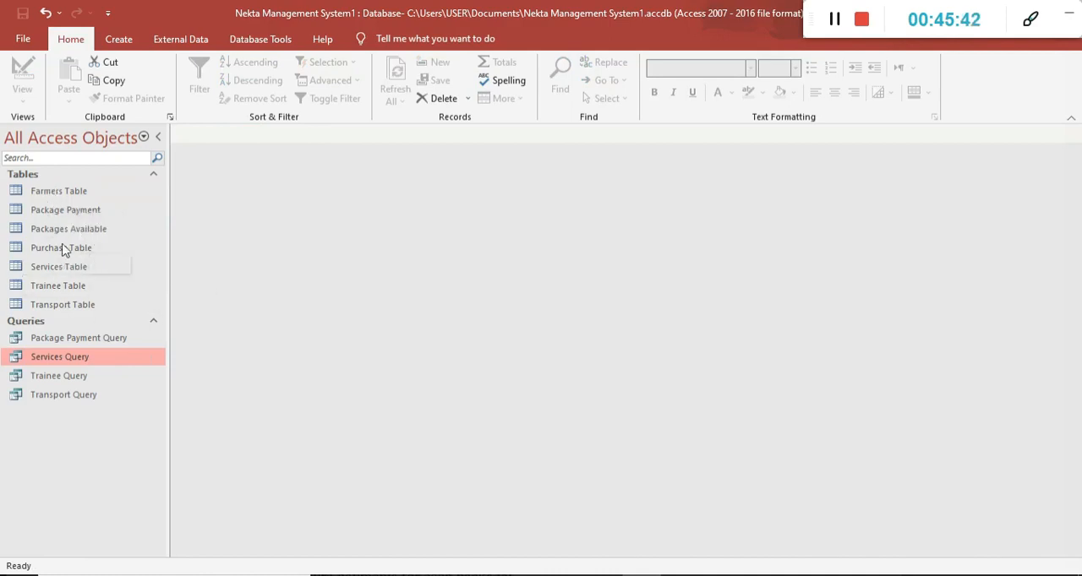
Start a new query with the Simple Query Wizard, including all fields from the Purchase Table.
click(119, 39)
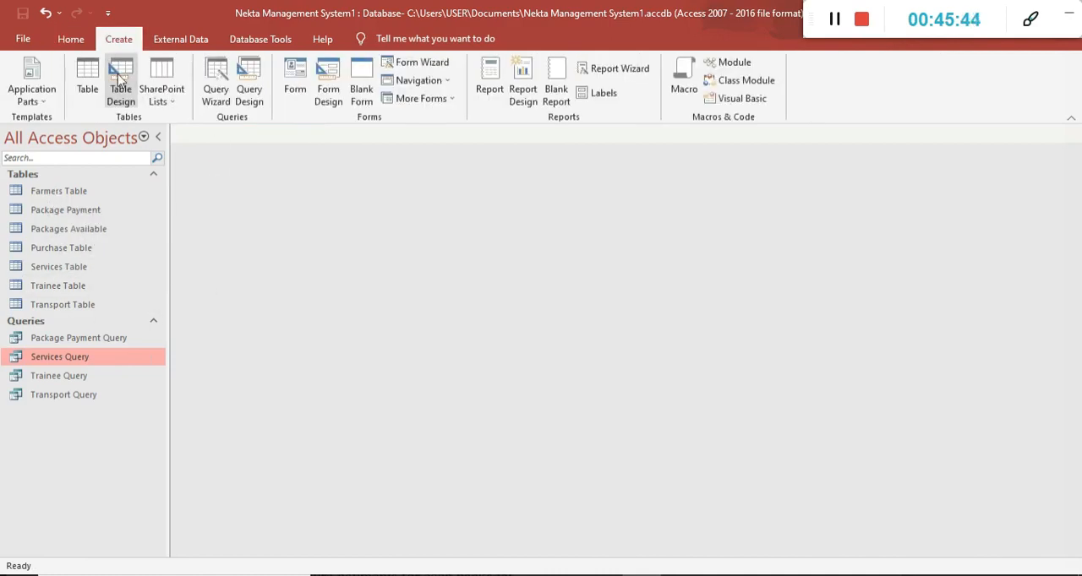
click(225, 102)
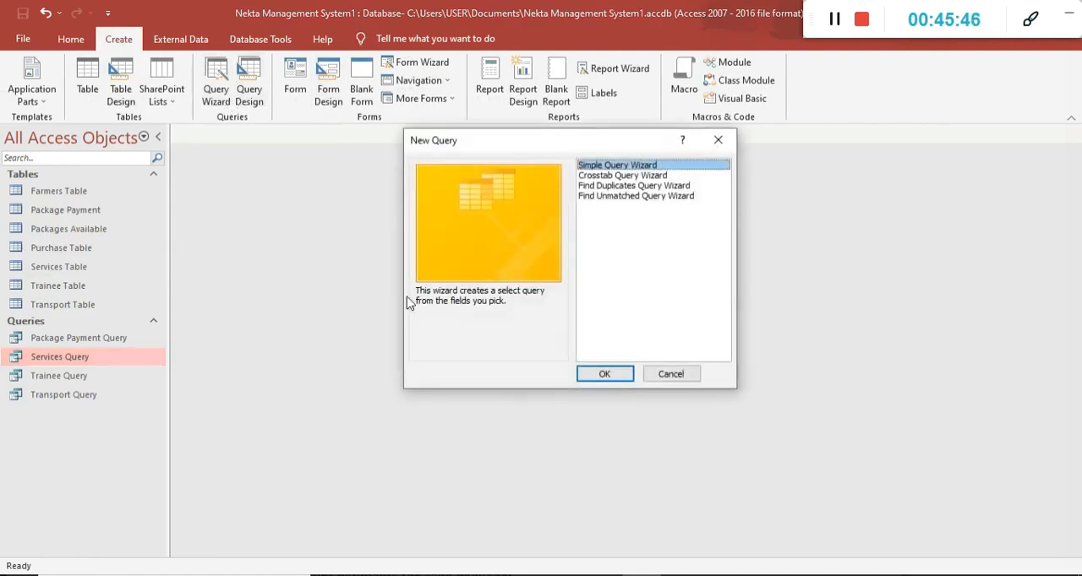
click(614, 376)
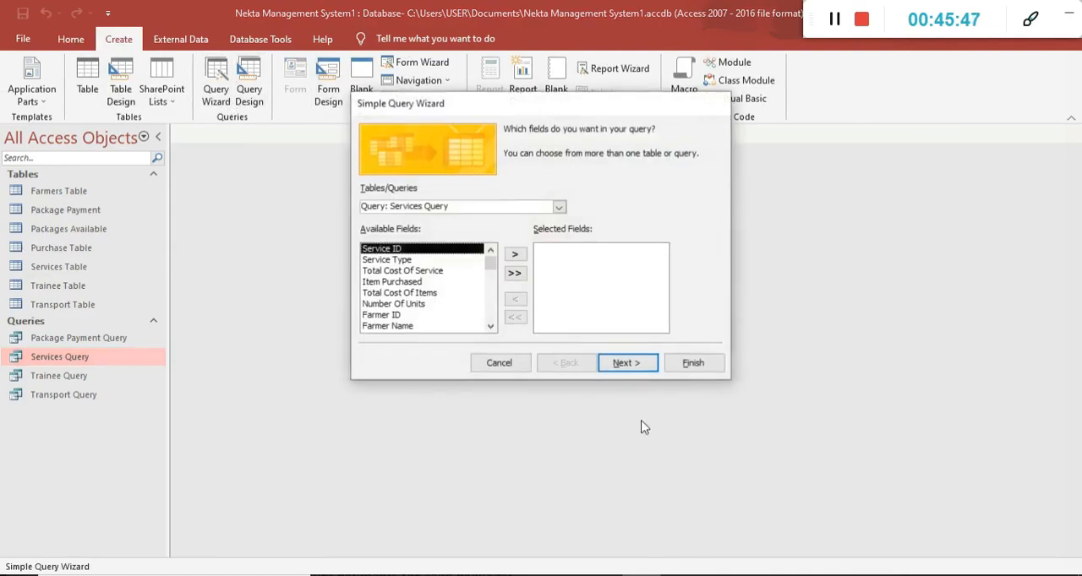
click(558, 207)
click(472, 244)
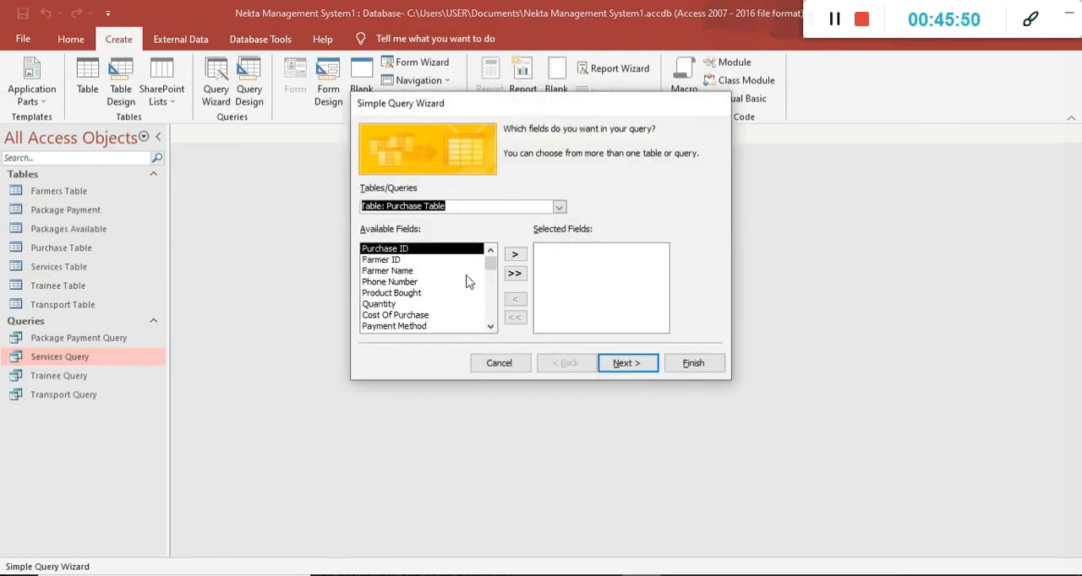
click(515, 273)
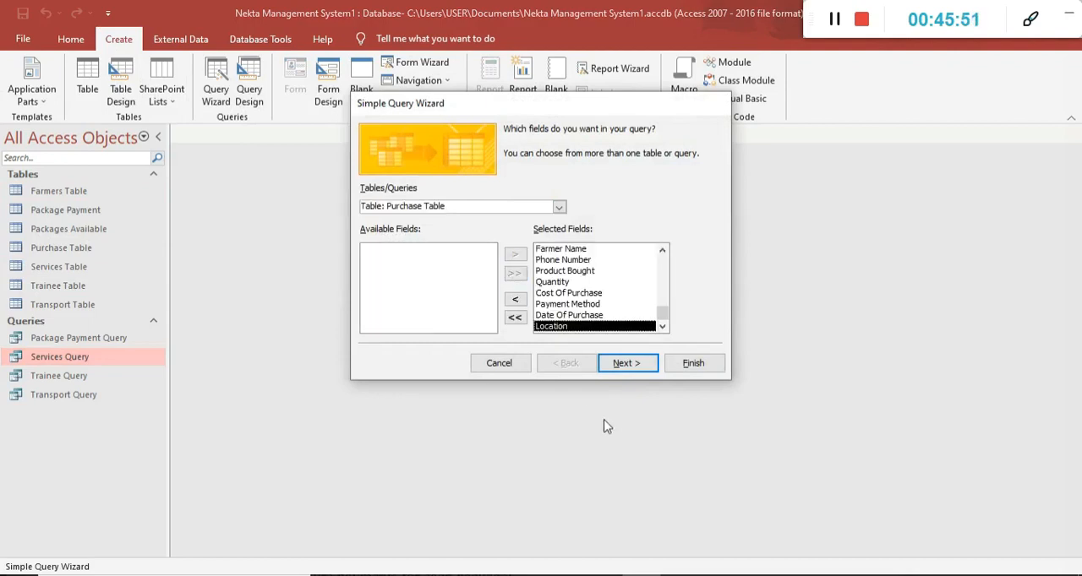
Title the new query Purchase Query and finish the wizard with the option to modify the query design.
click(625, 365)
click(646, 368)
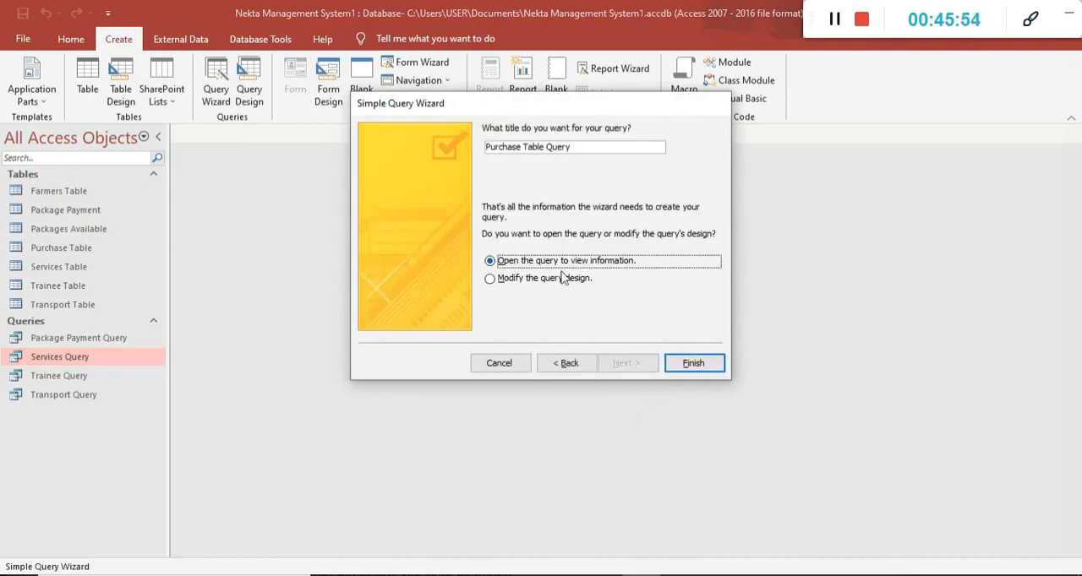
click(546, 147)
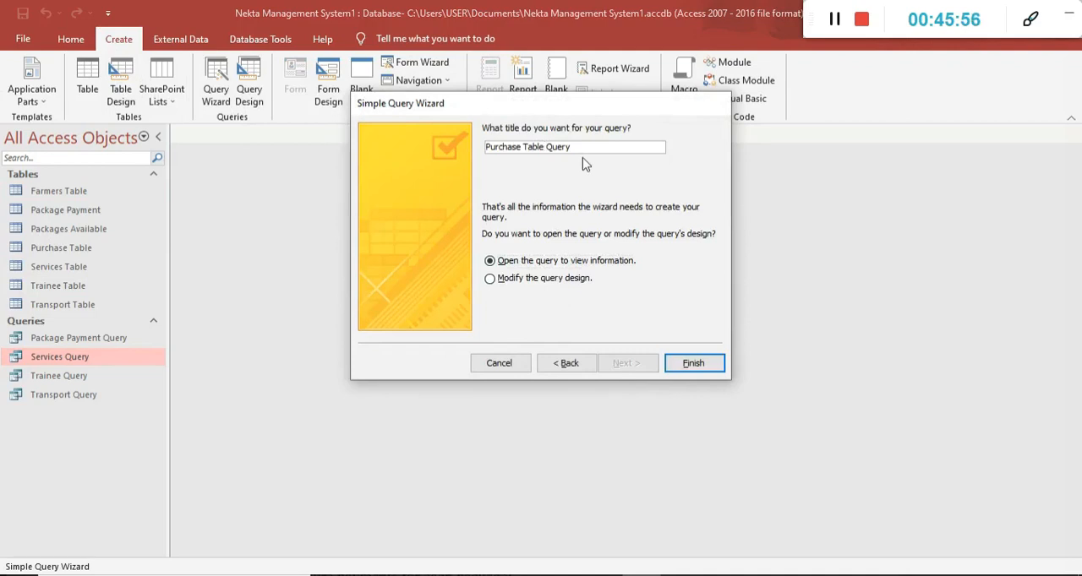
key(BackSpace)
key(BackSpace)
key(BackSpace)
key(BackSpace)
key(BackSpace)
click(541, 278)
click(691, 364)
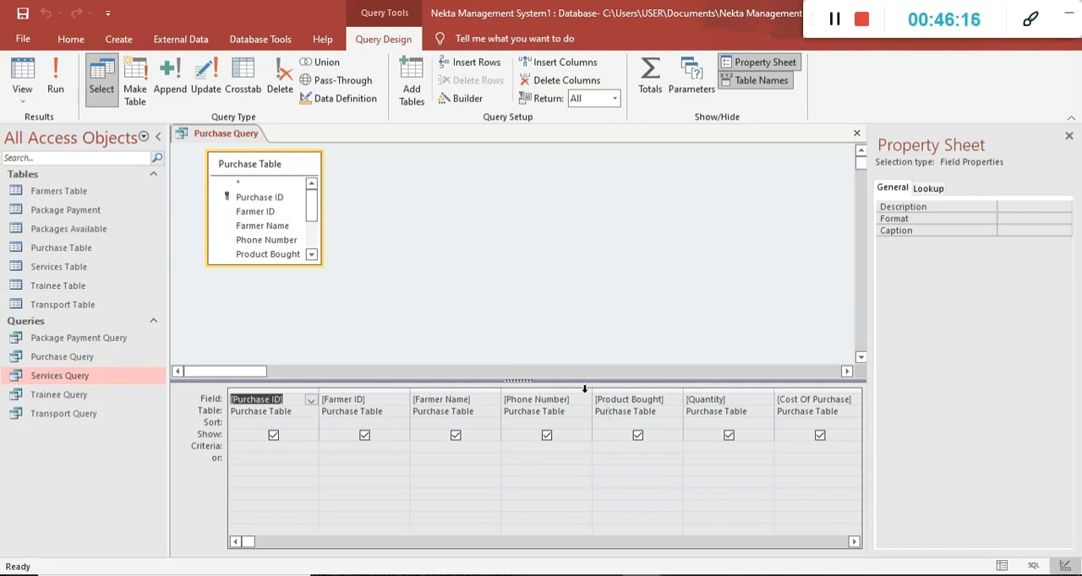
Open the Cost Of Purchase field in the Expression Builder and turn its reference into the label "Cost Of Purchase:".
click(820, 402)
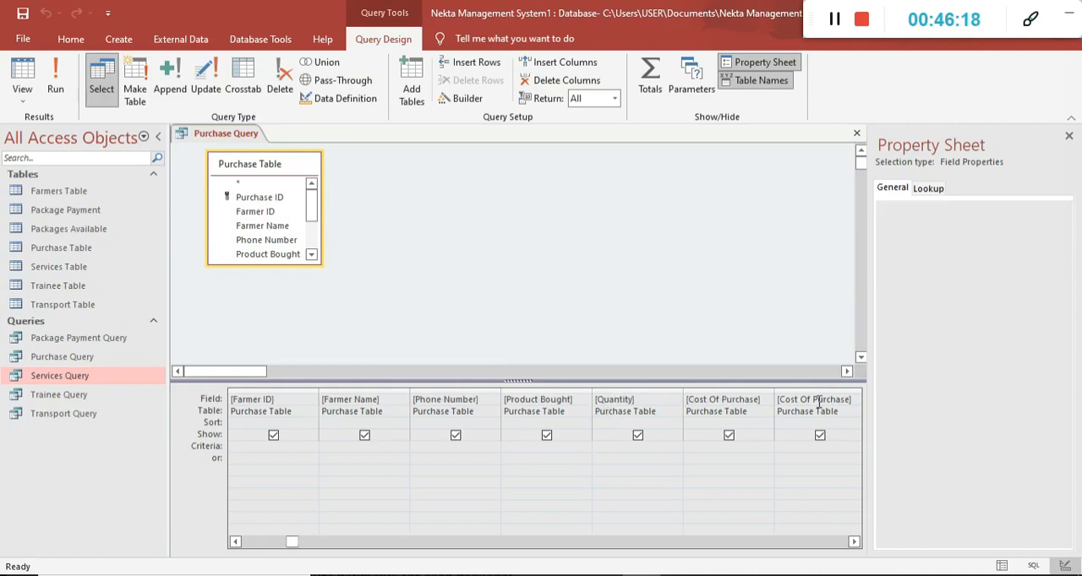
click(854, 542)
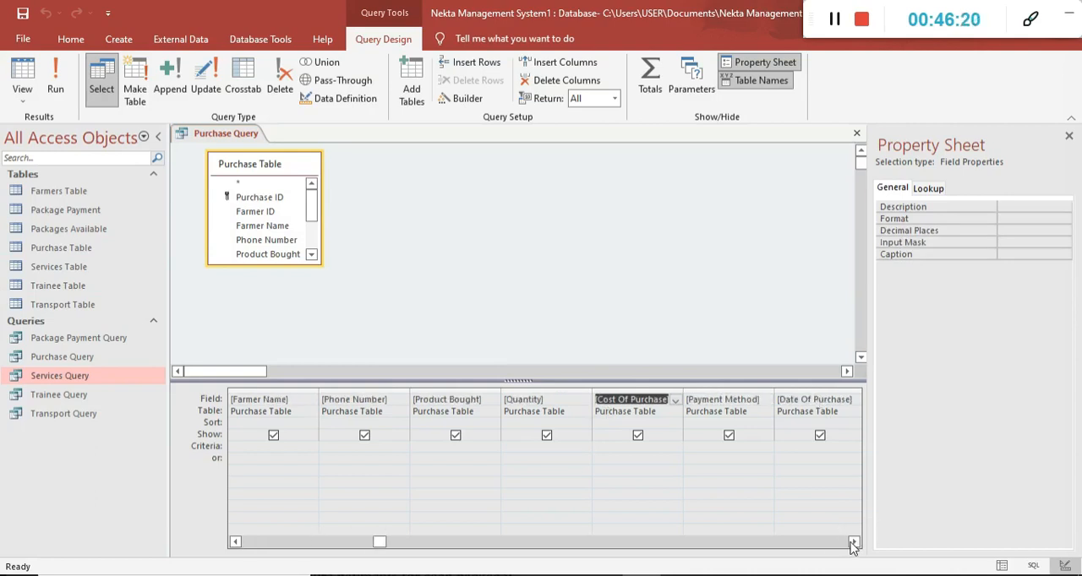
click(746, 399)
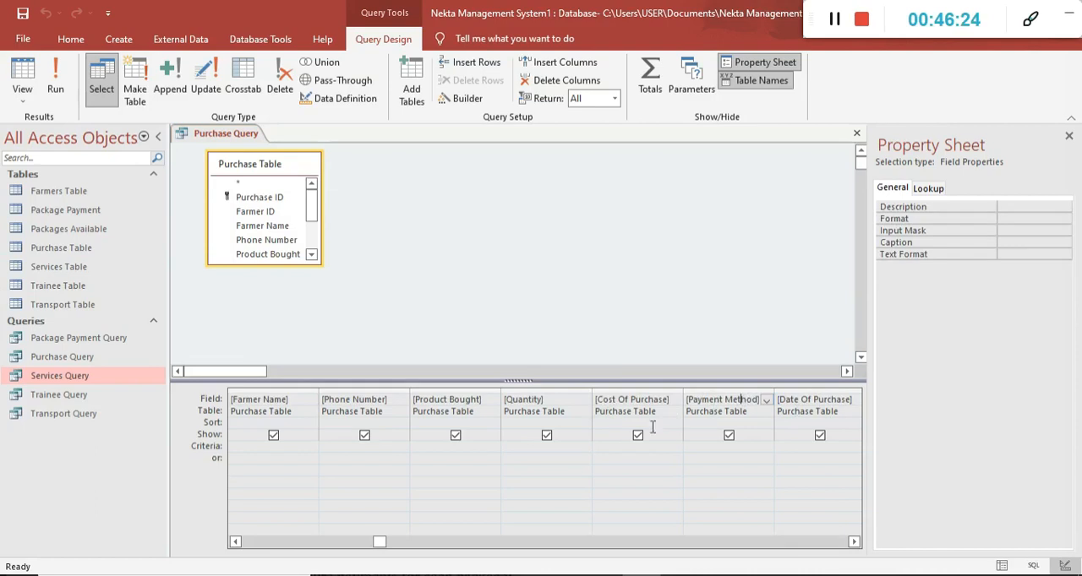
click(659, 399)
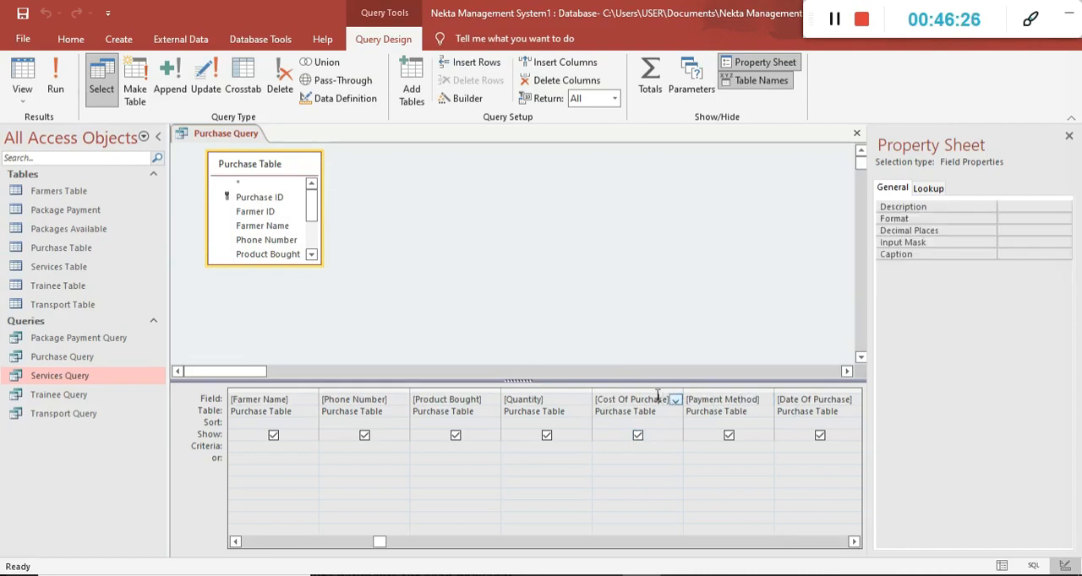
right_click(667, 397)
click(698, 499)
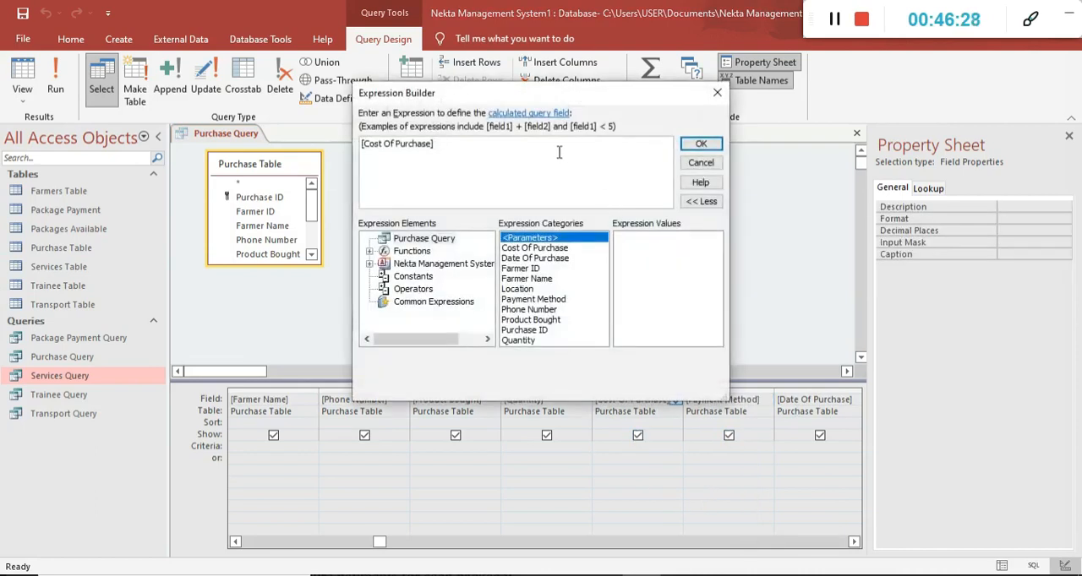
key(BackSpace)
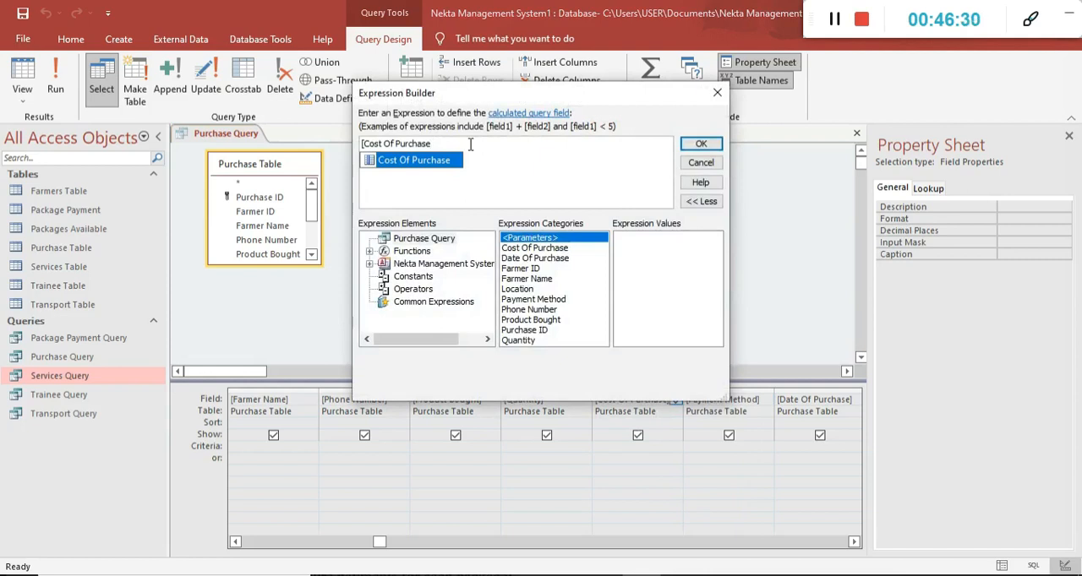
key(BackSpace)
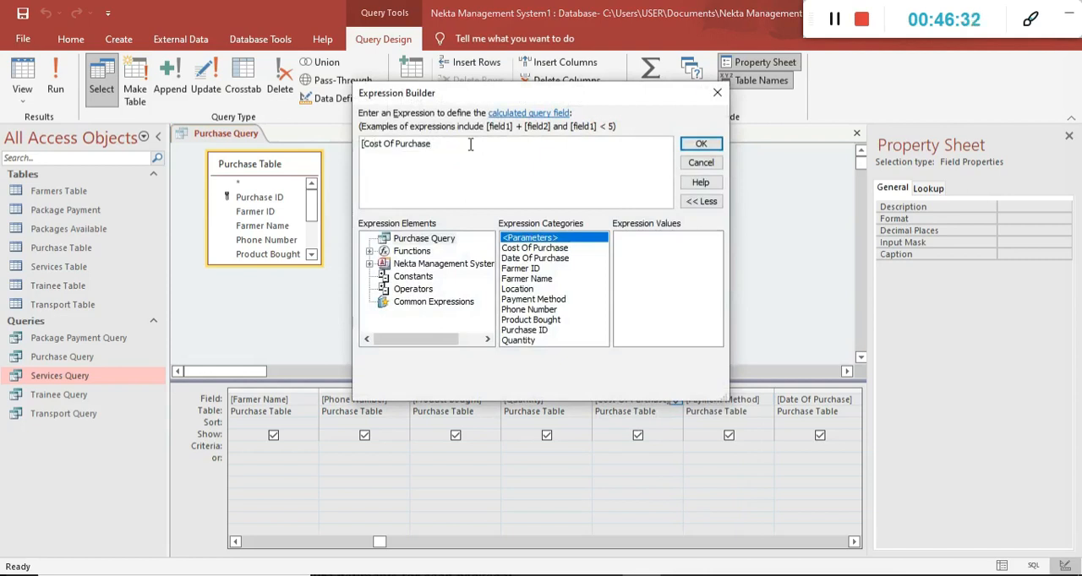
key(BackSpace)
text(:)
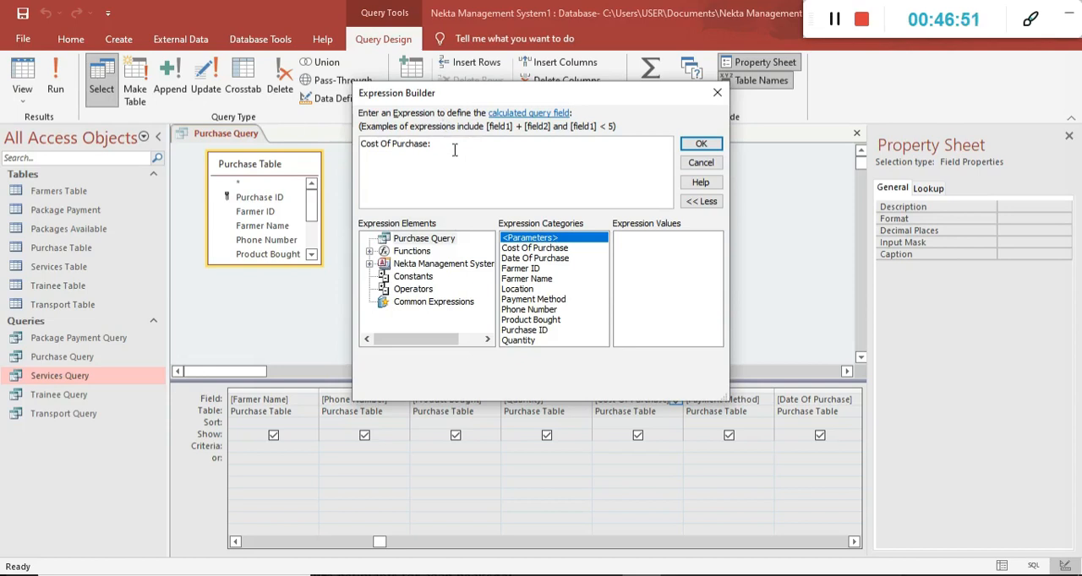
Begin an IIf condition after the label that returns 900 when [Product Bought] equals "Honey".
text(IIf()
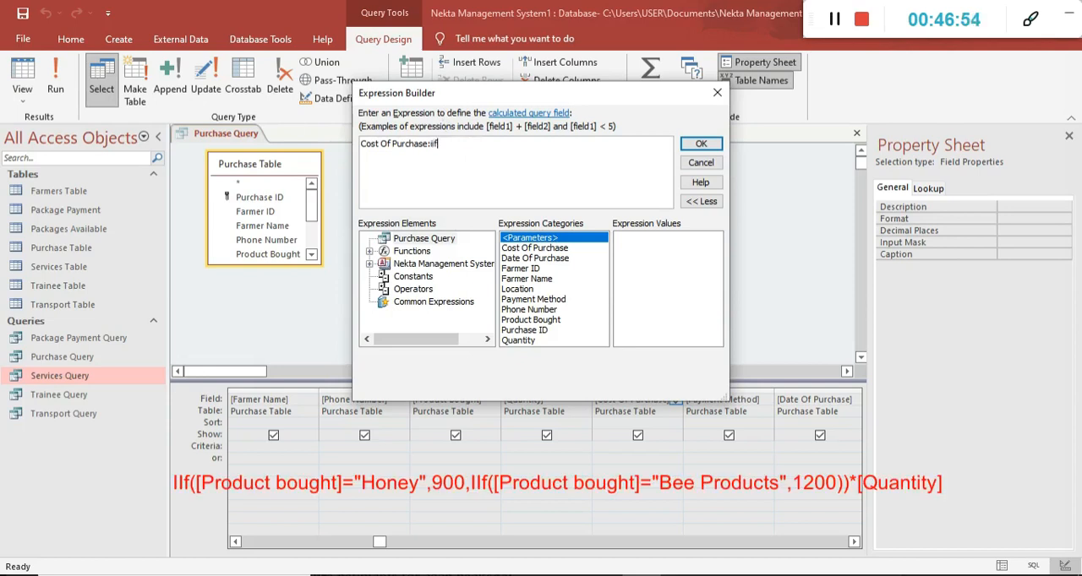
double_click(535, 321)
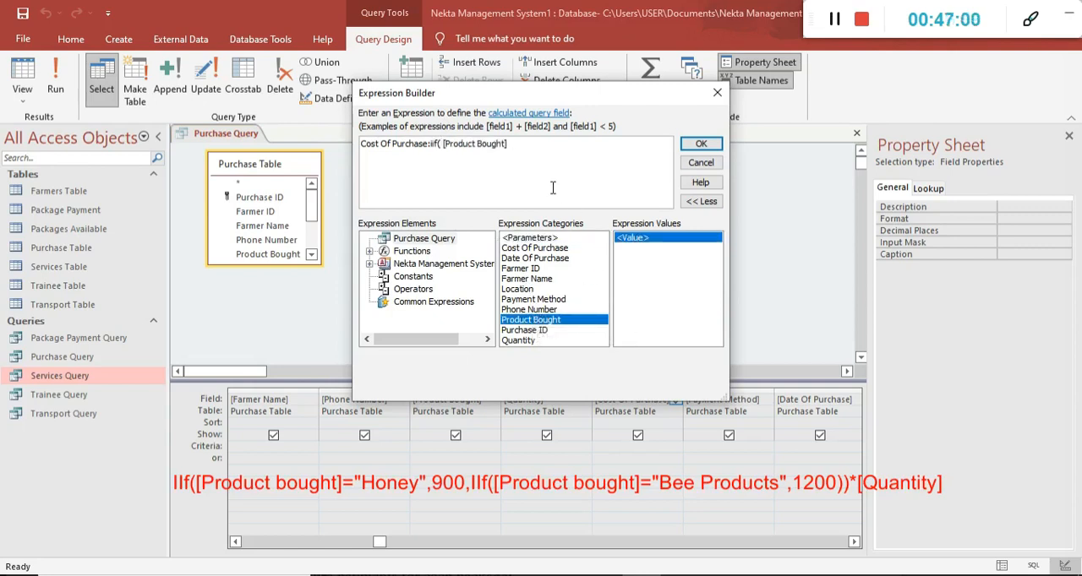
key(BackSpace)
text(="Honey",900)
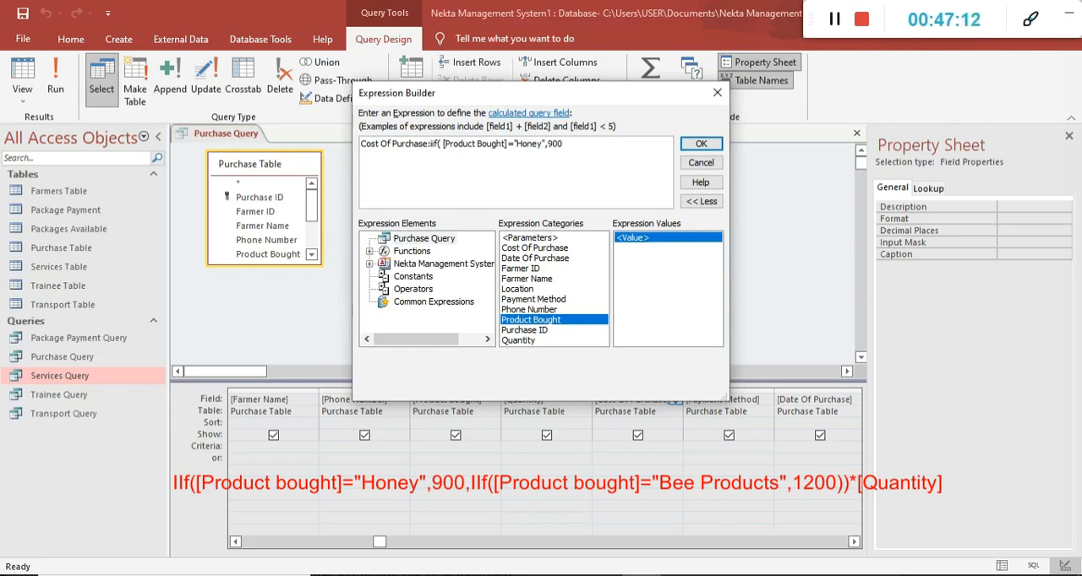
text(,iif)
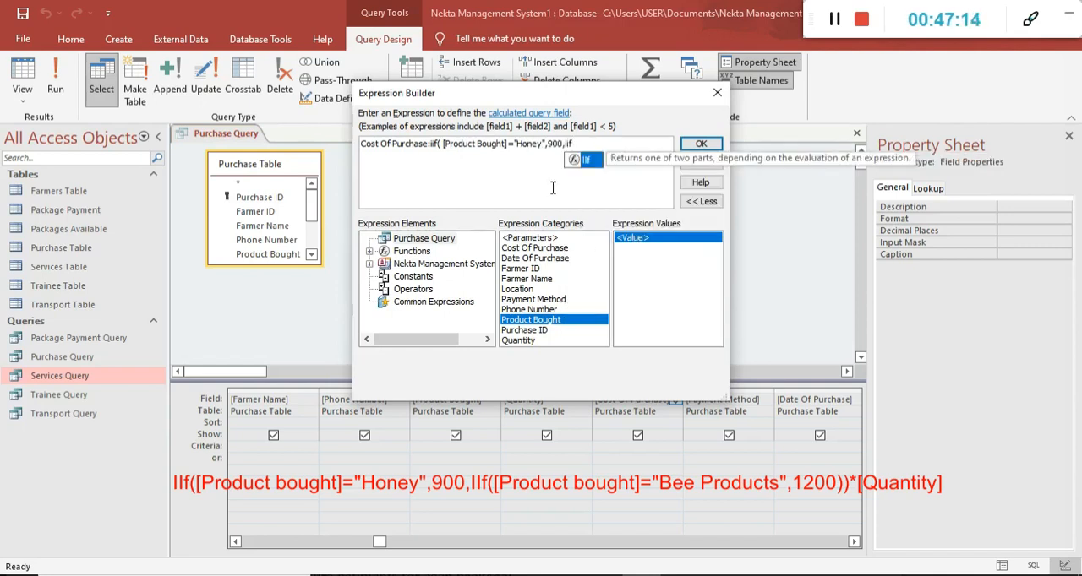
text(()
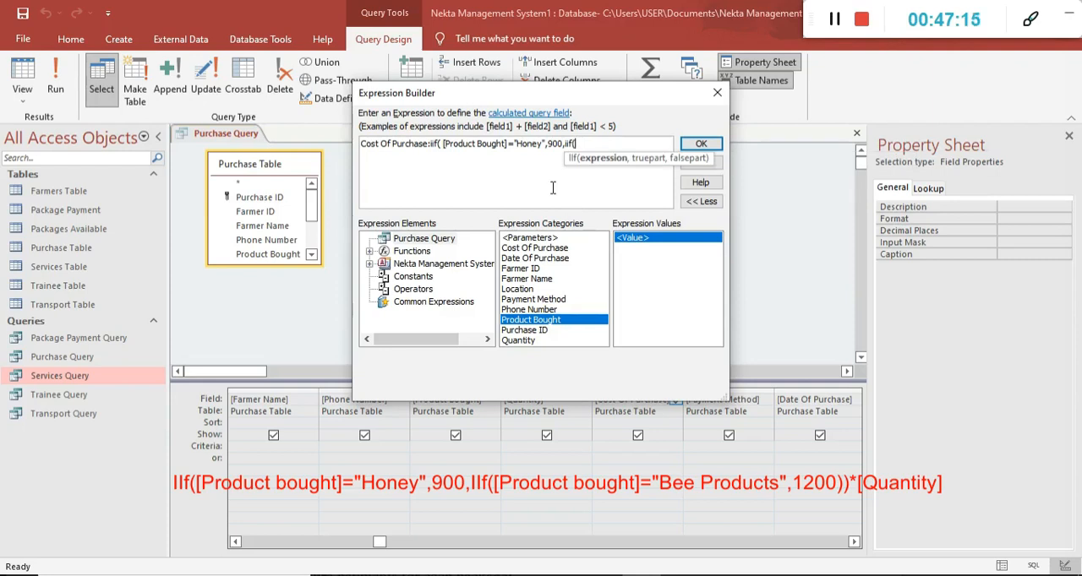
Nest a second IIf condition for [Product Bought] equal to Bee Products with the value 1200.
double_click(538, 320)
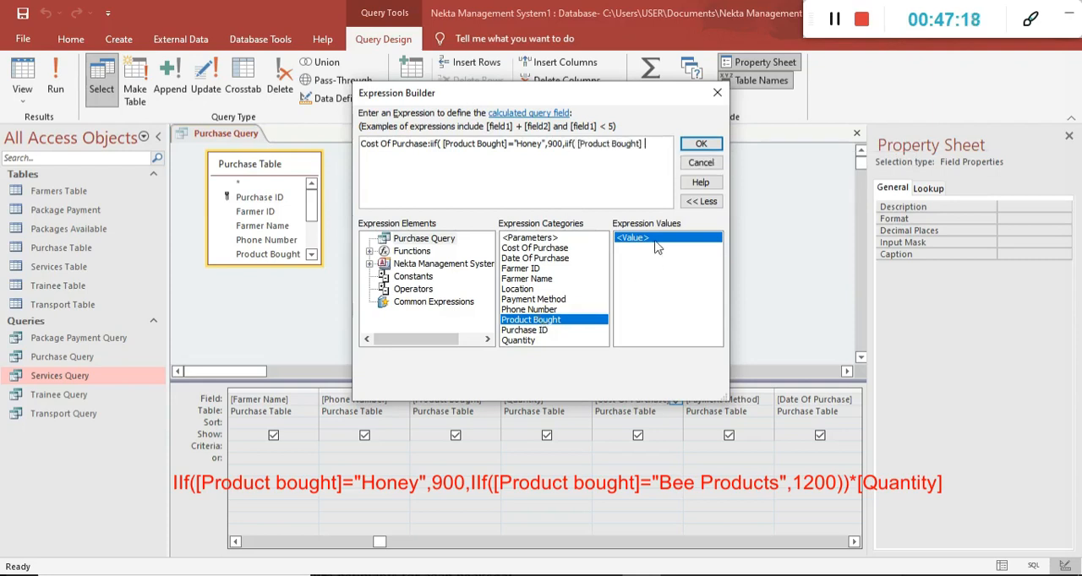
text(=)
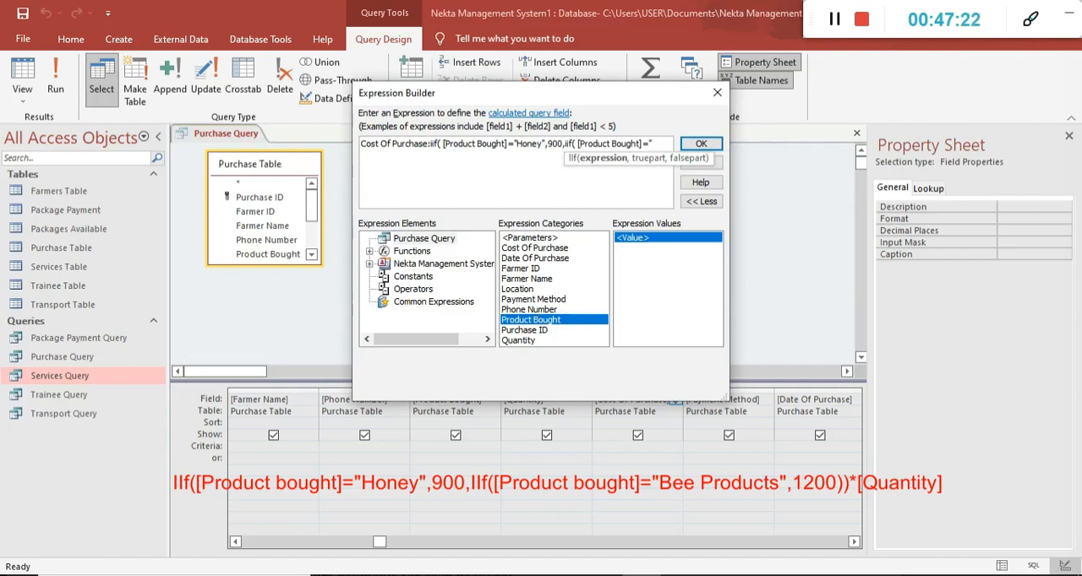
key(Caps_Lock)
text("B)
key(Caps_Lock)
text(ee)
key(Caps_Lock)
text(P)
key(Caps_Lock)
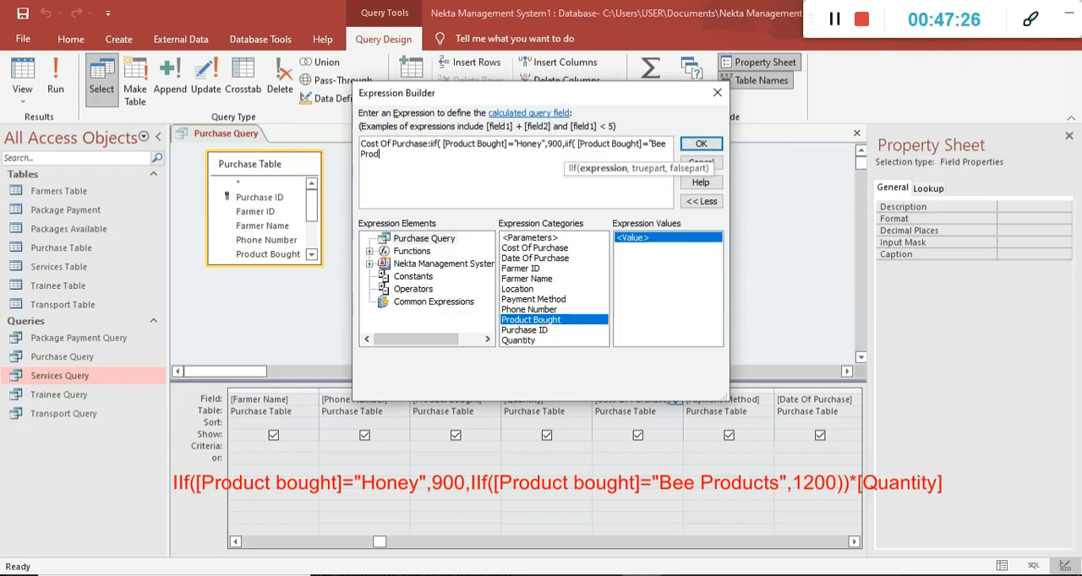
text(t)
text(1200))0))
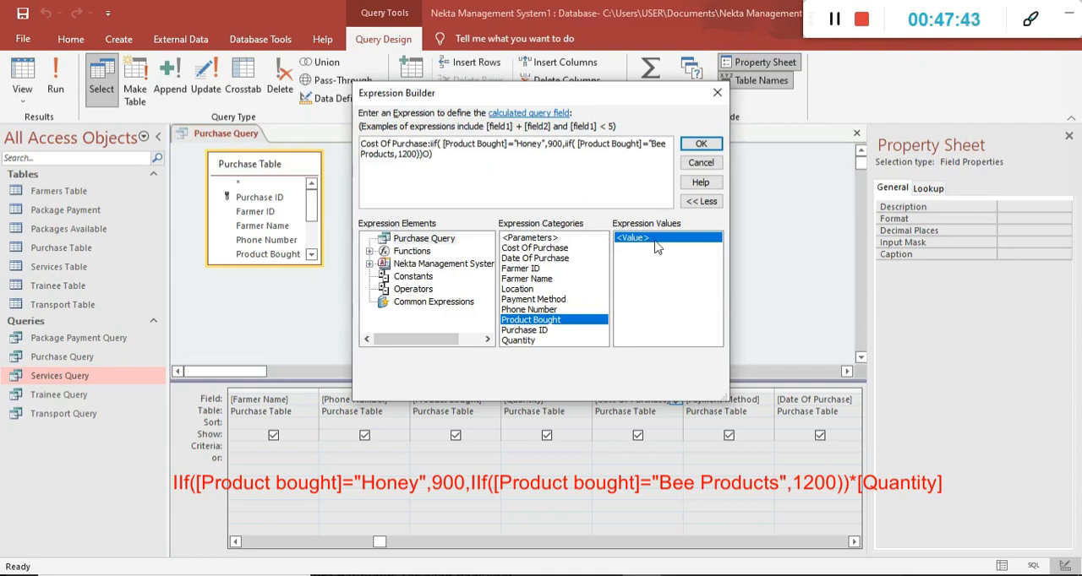
Remove the stray characters after the nested IIf, multiply the conditional result by [Quantity] and apply the Cost Of Purchase expression.
key(BackSpace)
key(BackSpace)
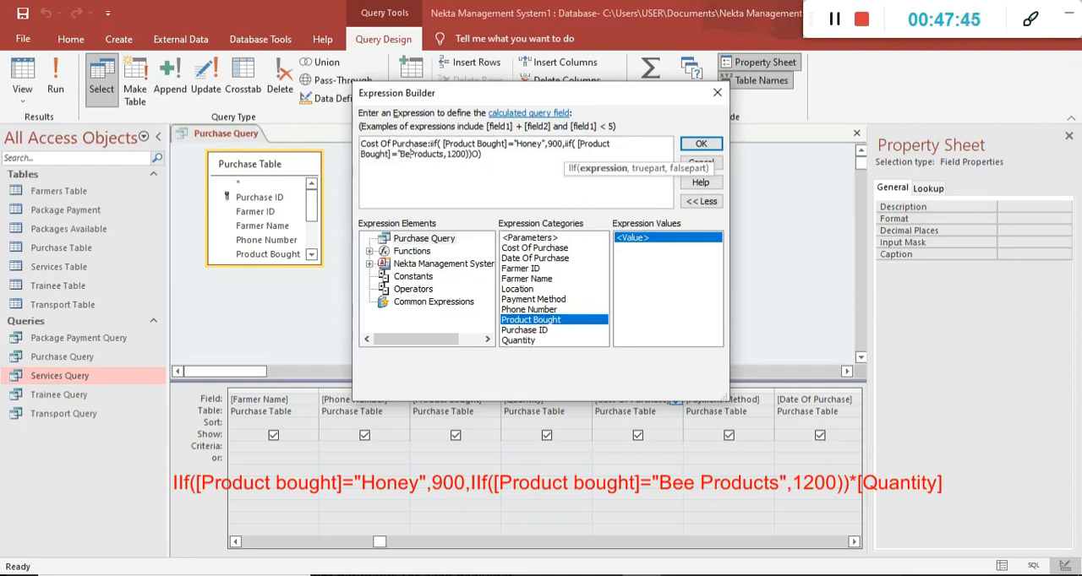
text(e)
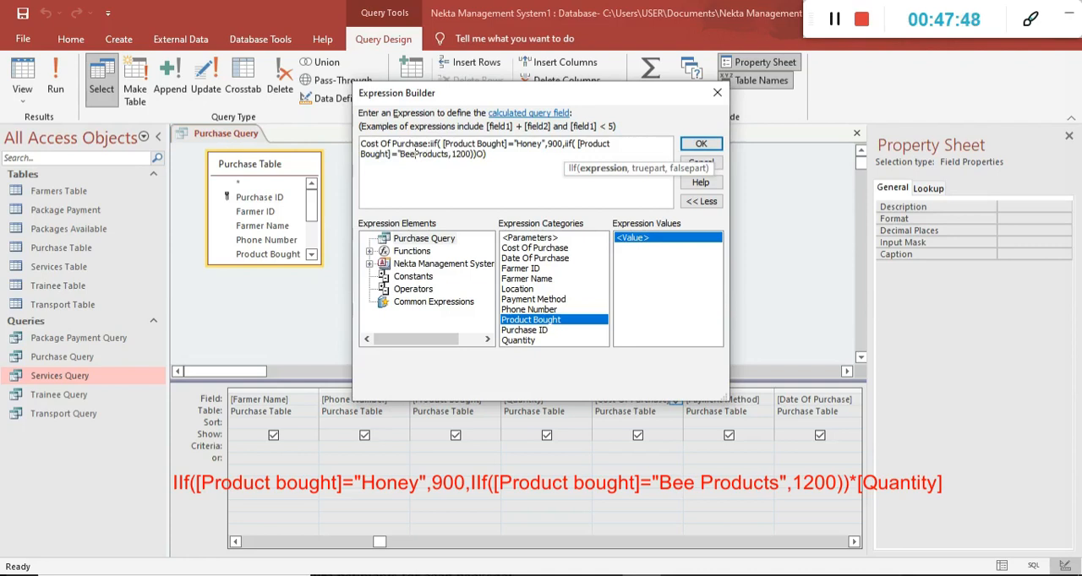
click(454, 152)
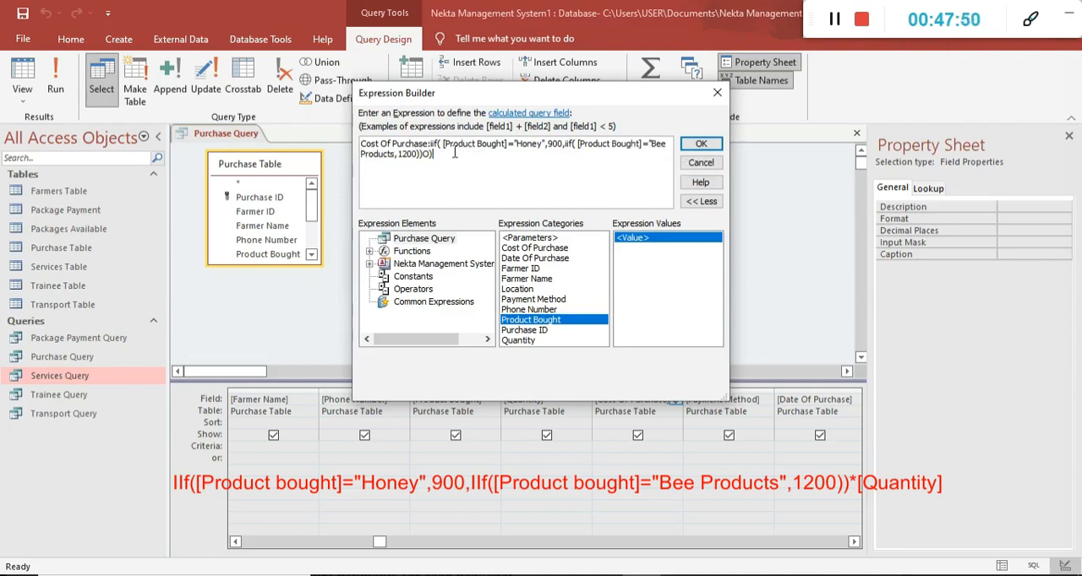
key(BackSpace)
key(BackSpace)
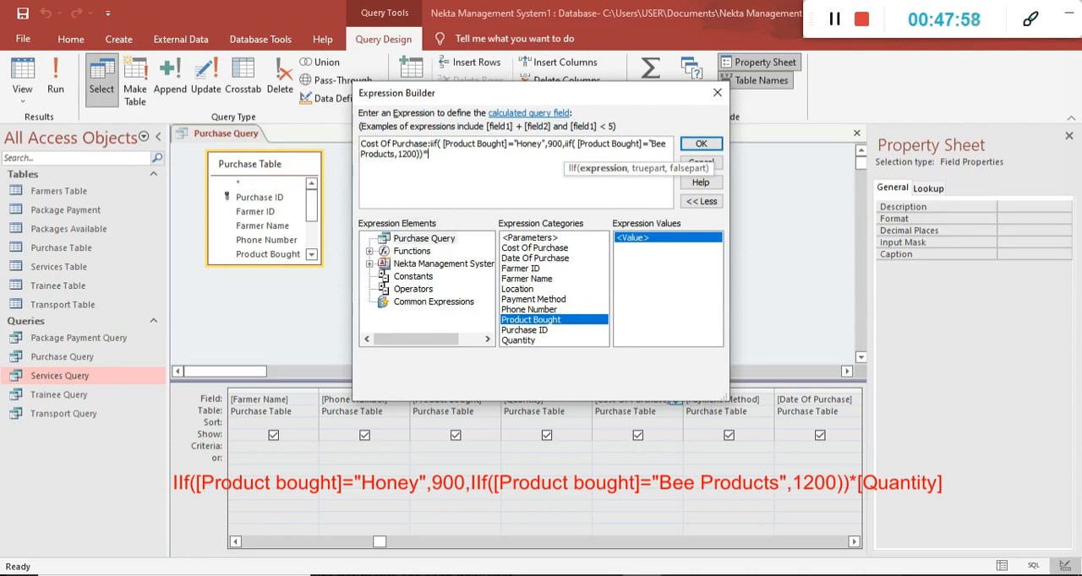
double_click(533, 342)
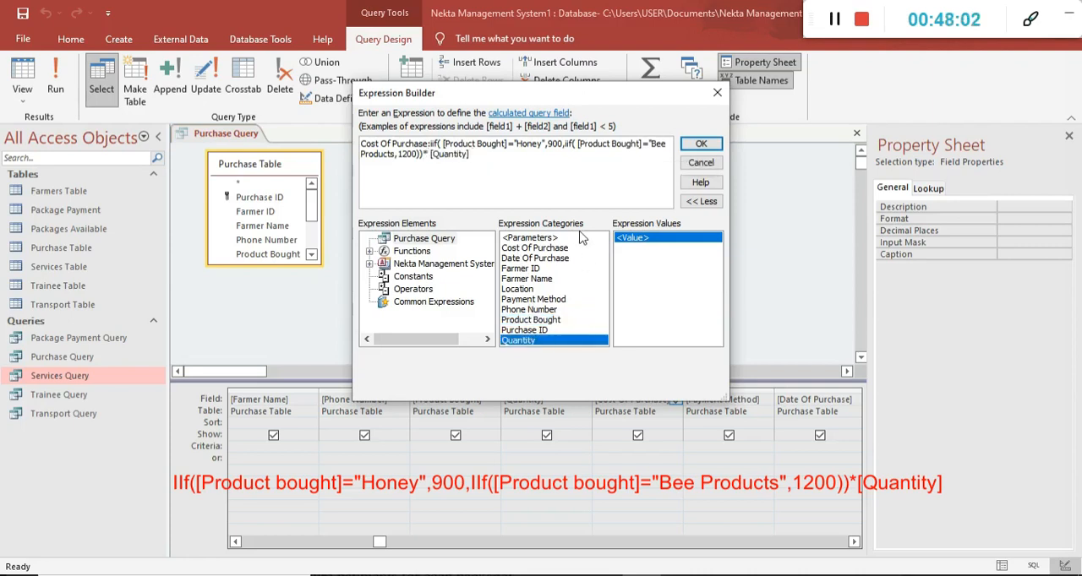
click(699, 146)
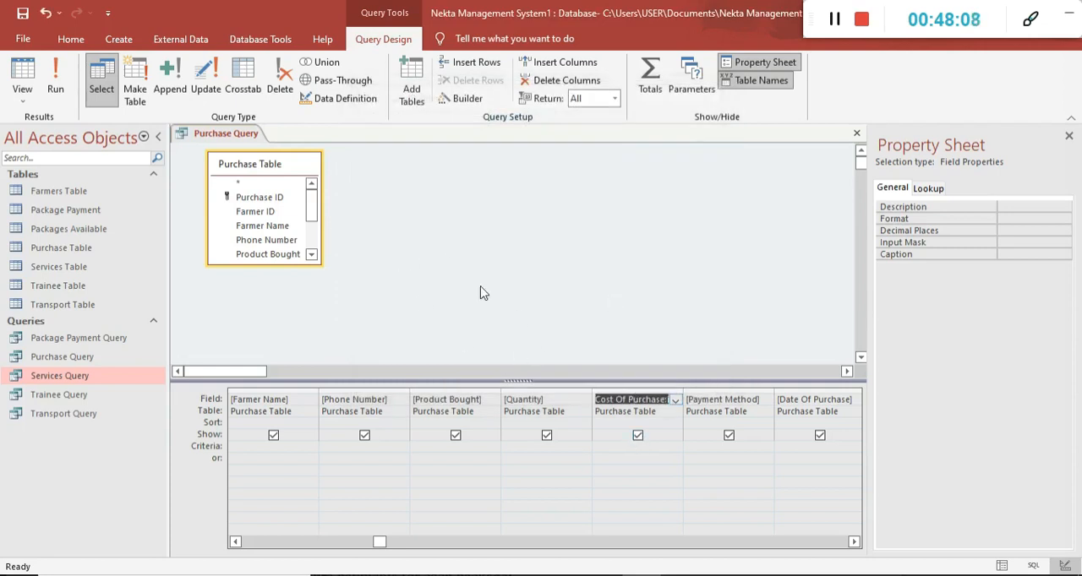
click(92, 87)
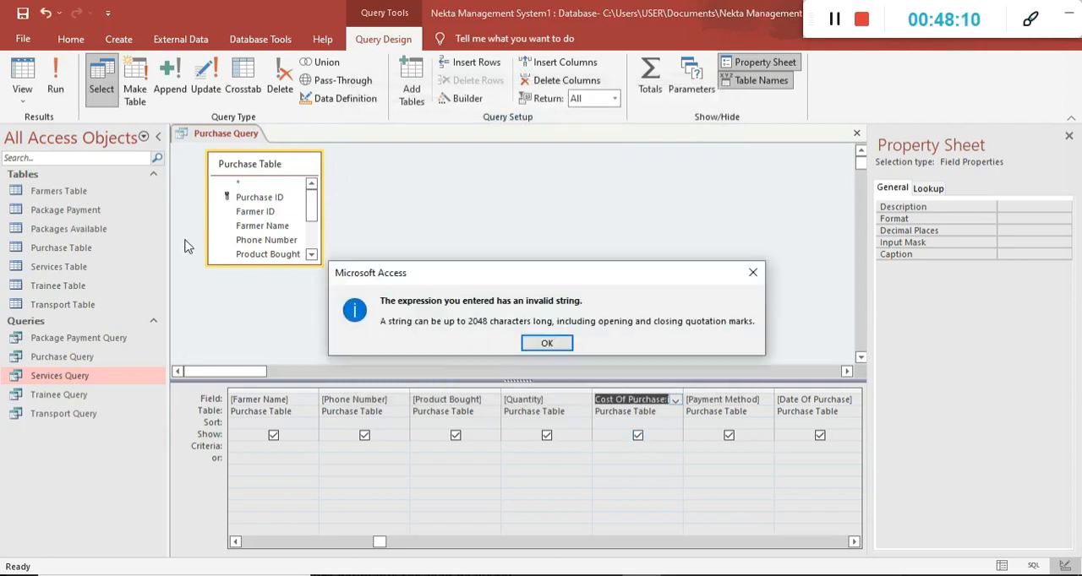
click(547, 342)
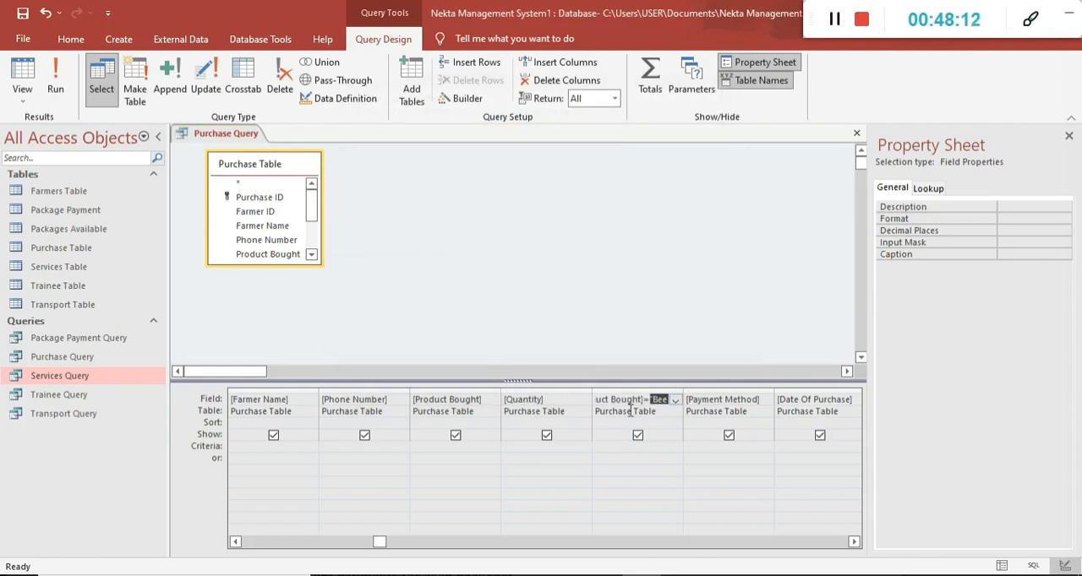
Add the missing closing quotation mark after Bee Products in the Cost Of Purchase expression and run the query.
right_click(638, 401)
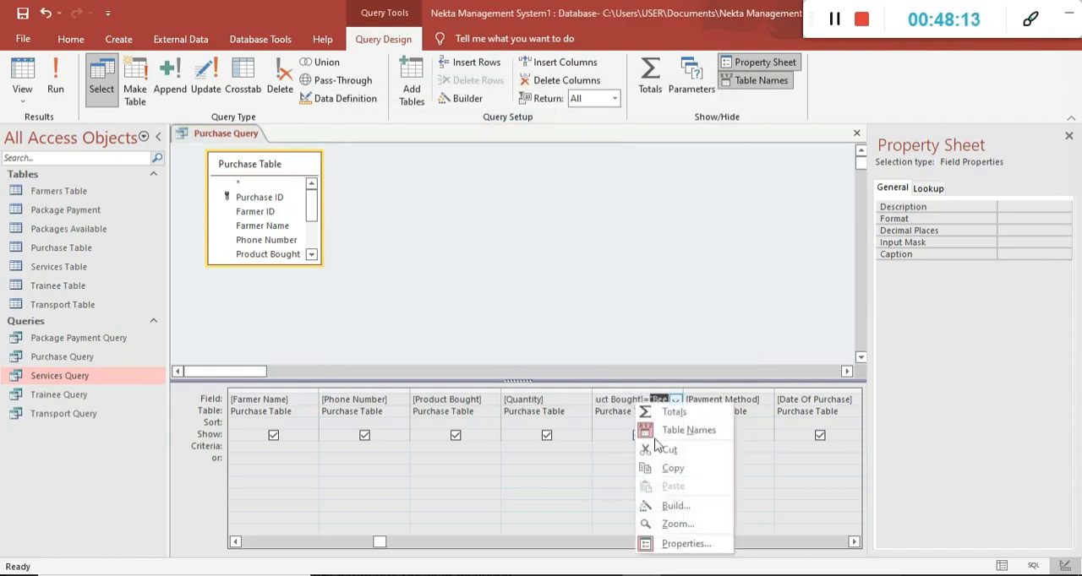
click(664, 502)
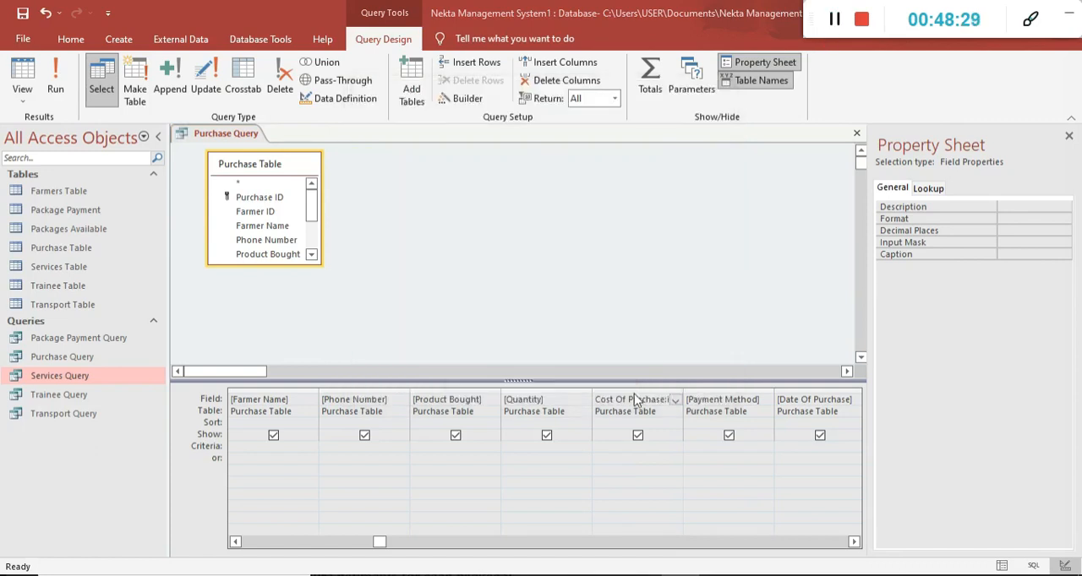
right_click(635, 400)
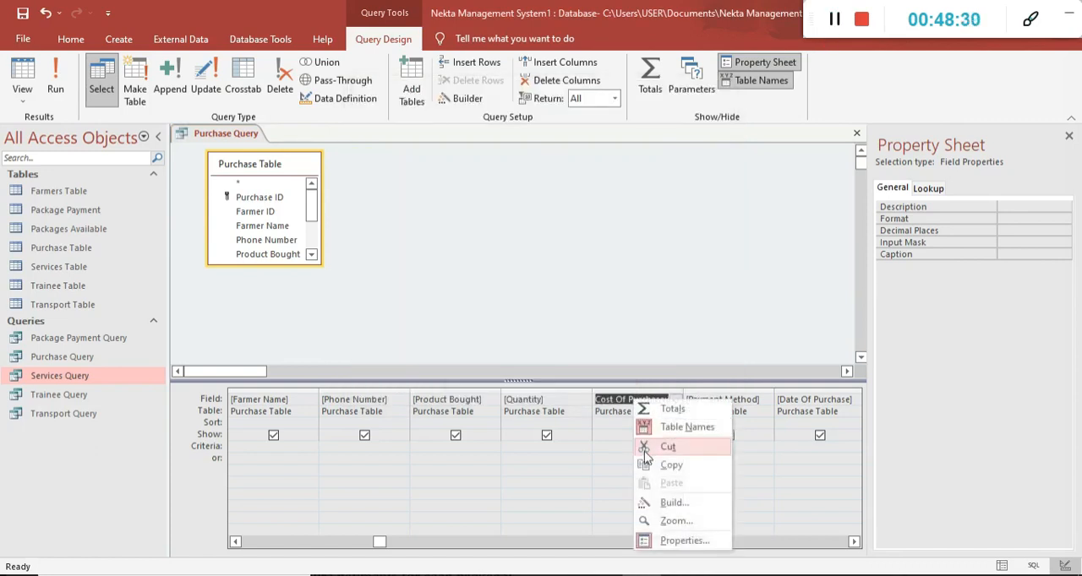
click(673, 502)
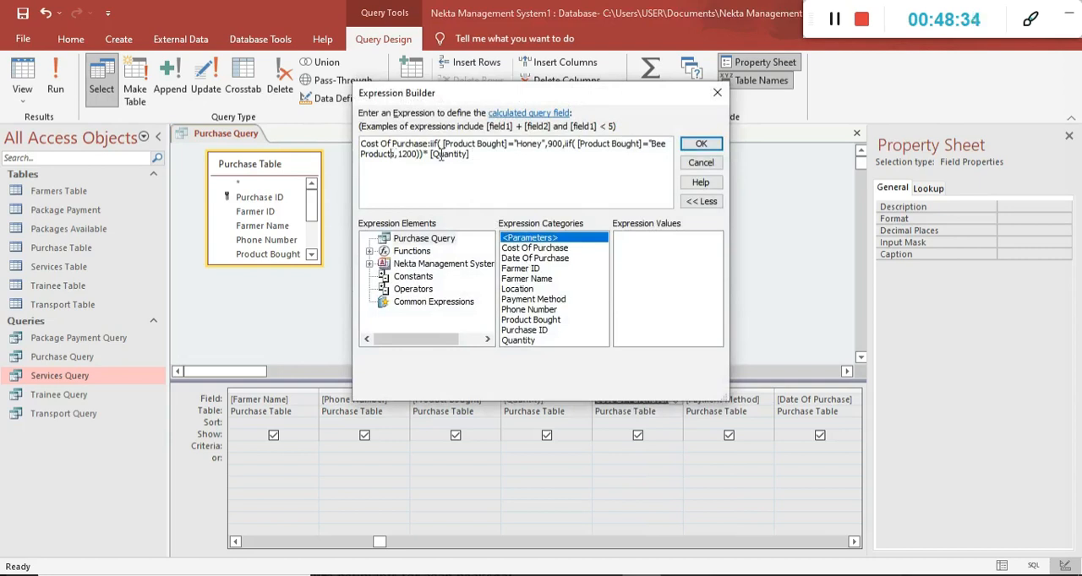
text(")
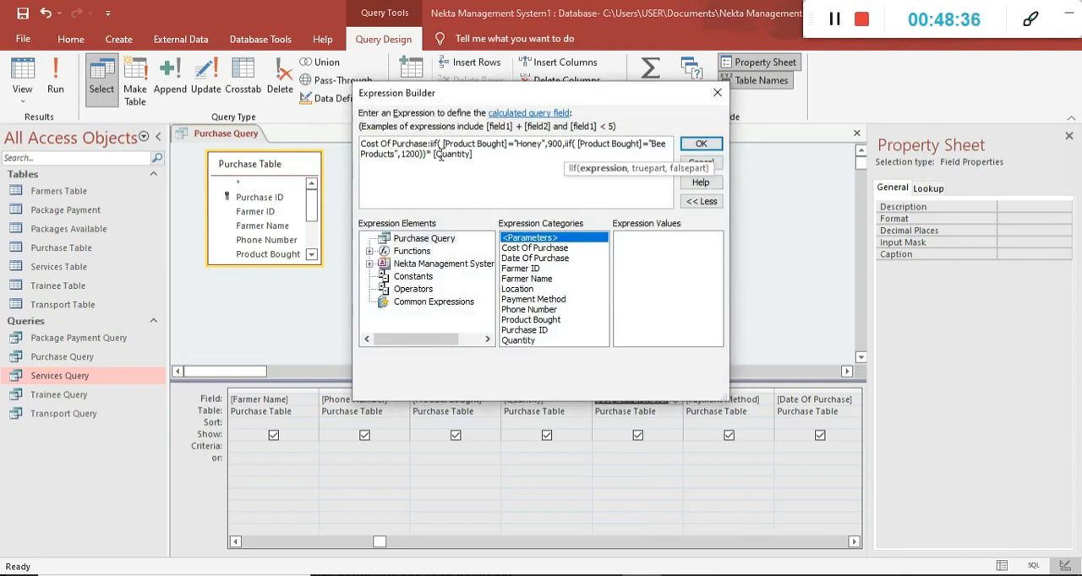
click(701, 144)
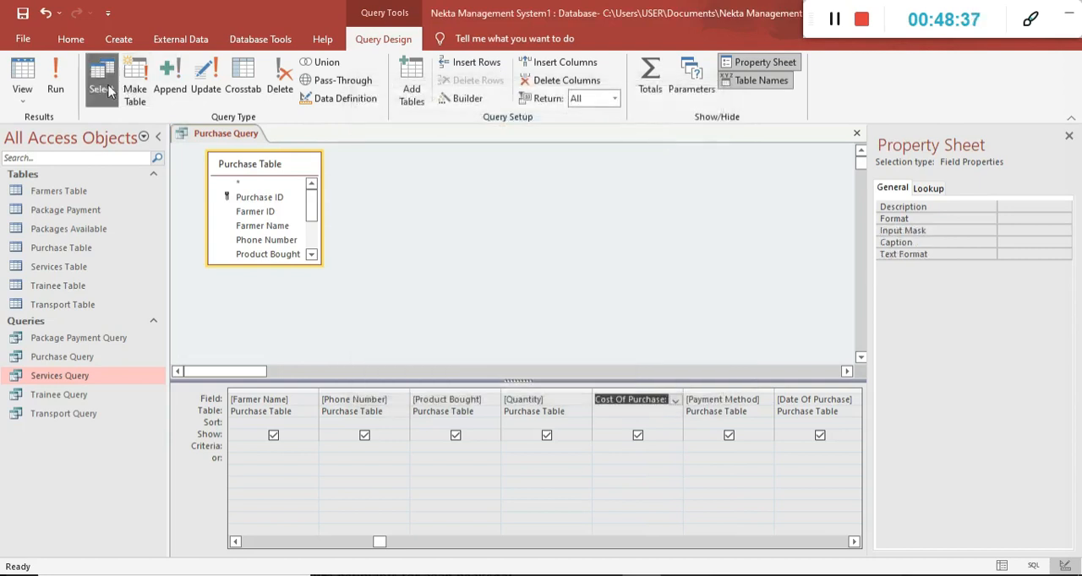
click(55, 80)
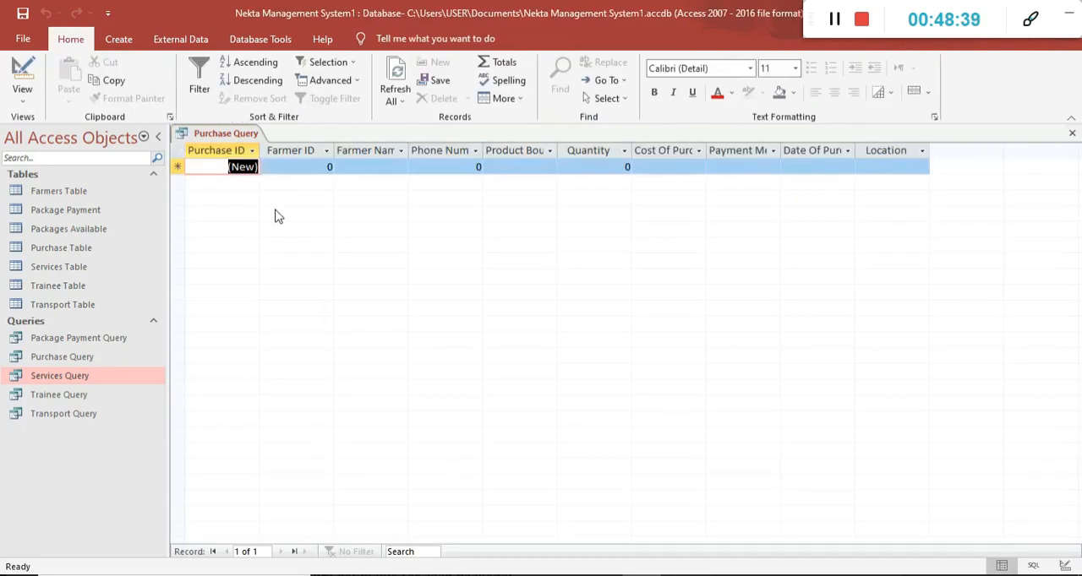
click(326, 167)
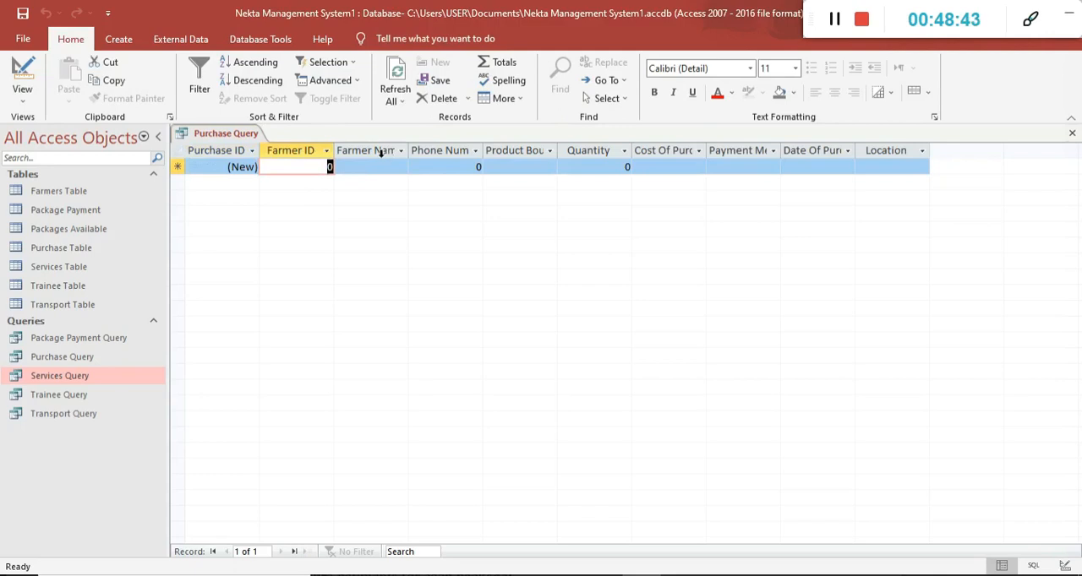
Return to the query design and add the Farmers Table beside the Purchase Table.
click(29, 81)
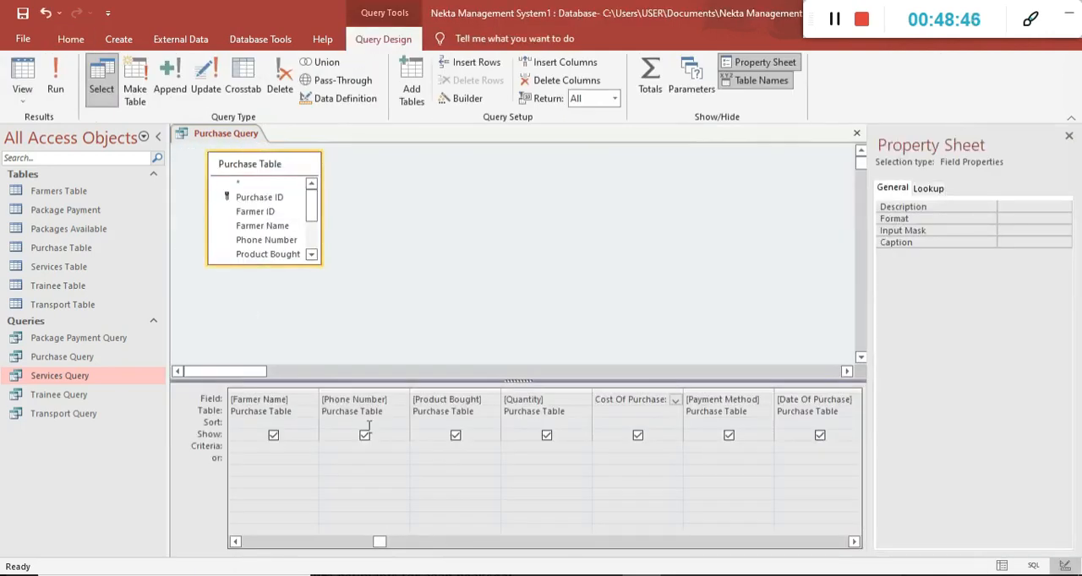
click(407, 245)
right_click(407, 245)
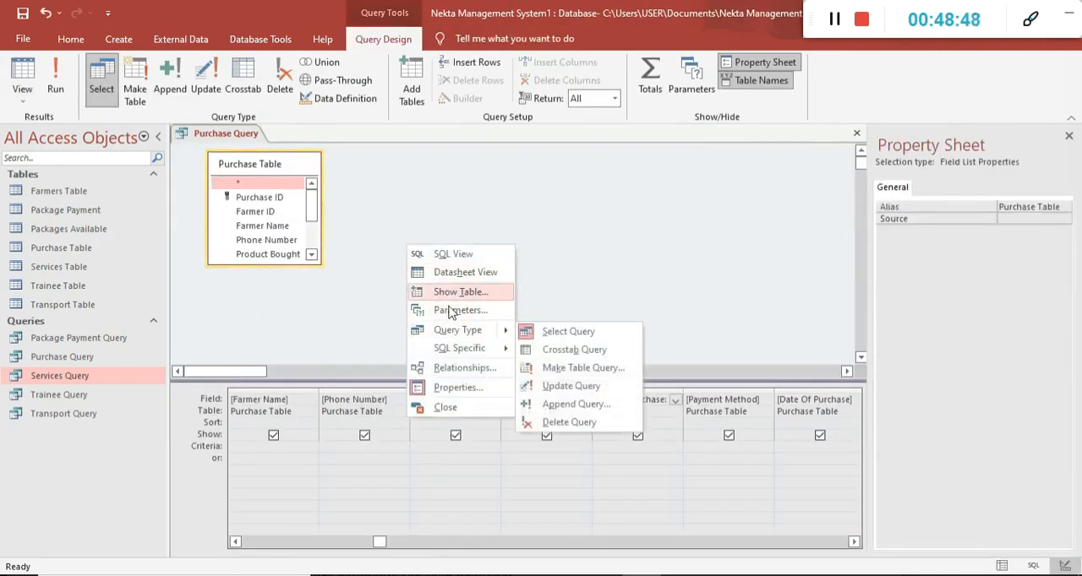
click(452, 292)
double_click(473, 227)
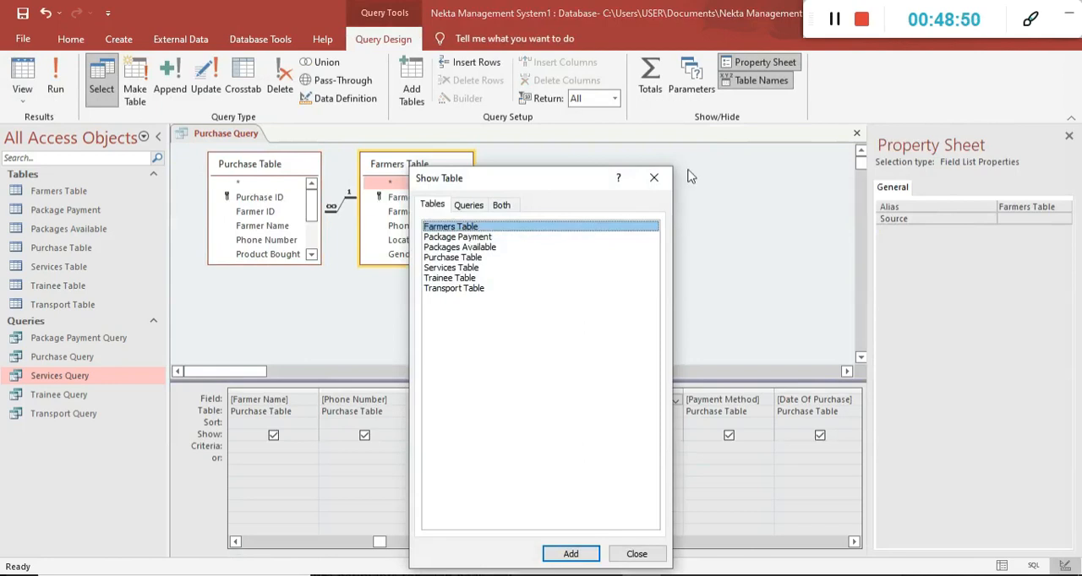
click(655, 177)
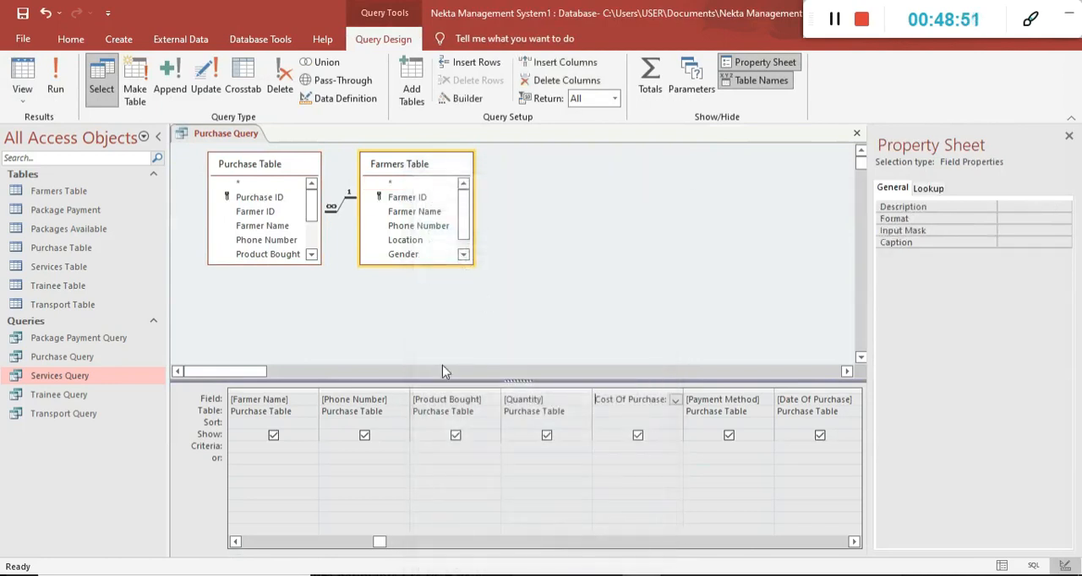
Set Farmers Table as the source table of the Farmer Name and Phone Number fields.
click(296, 411)
click(310, 412)
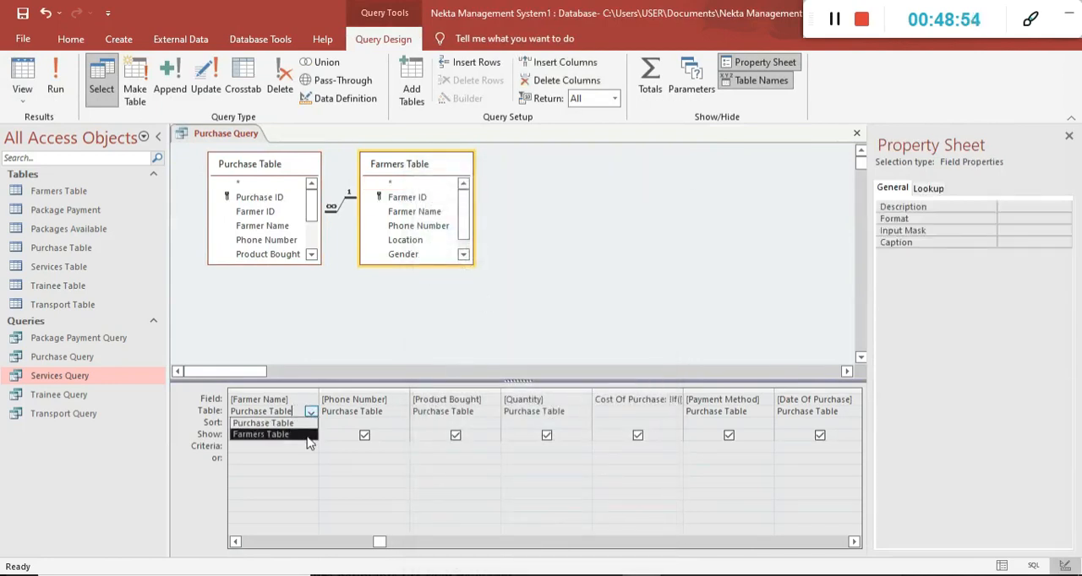
click(308, 434)
mouse_move(379, 544)
mouse_down()
mouse_move(333, 542)
mouse_move(379, 543)
mouse_up()
click(387, 412)
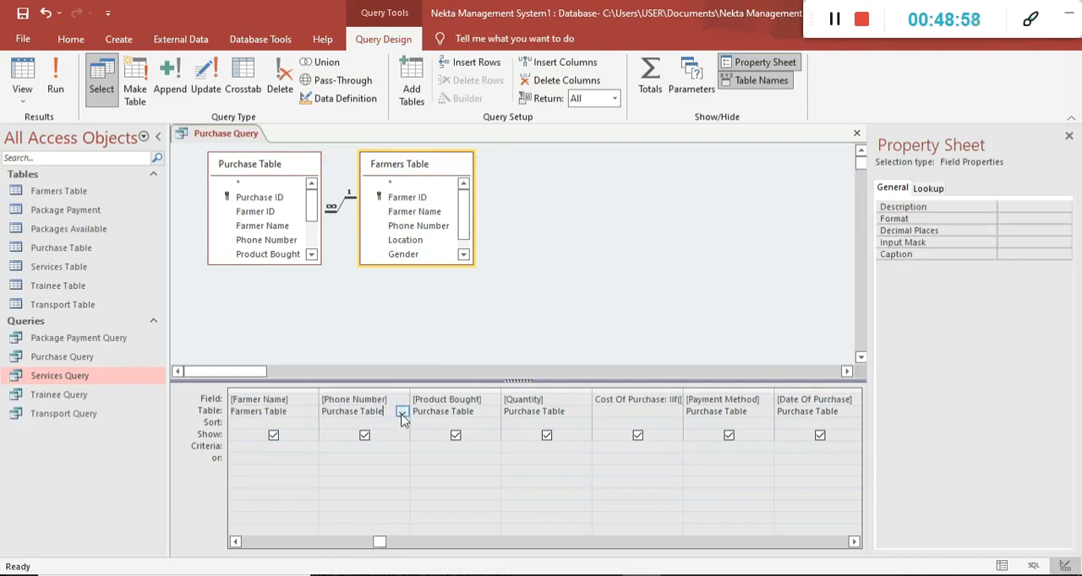
click(402, 413)
click(392, 442)
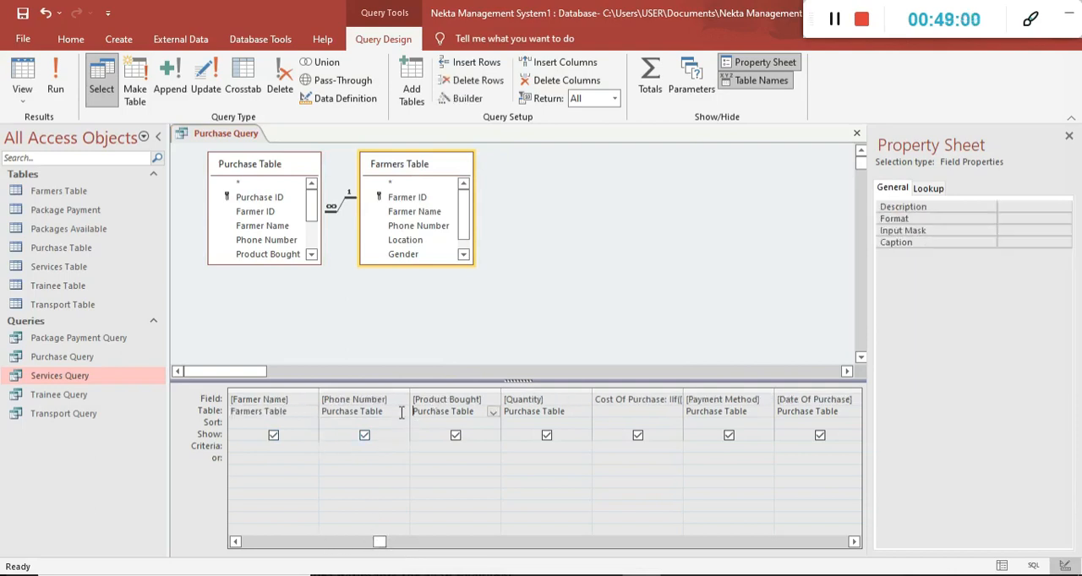
click(402, 413)
click(392, 436)
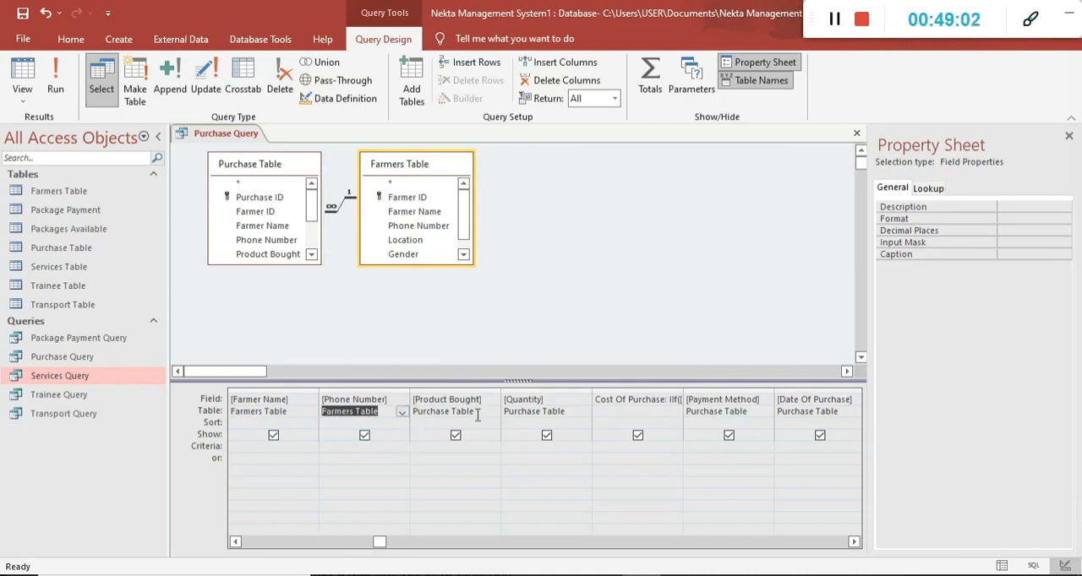
Run the query and enter a purchase record with Farmer ID 1, product Honey and quantity 100.
click(55, 78)
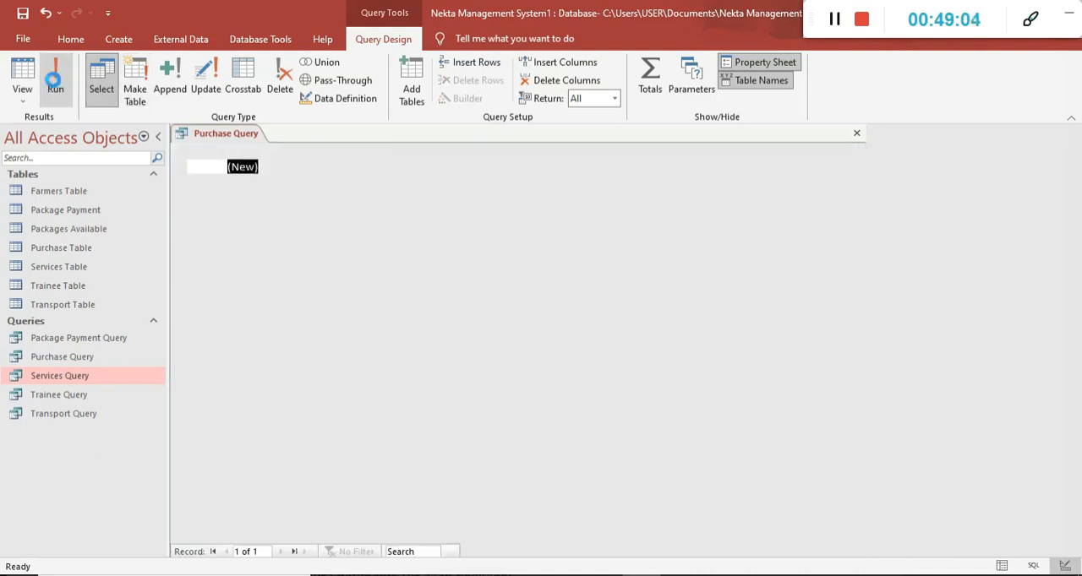
click(321, 166)
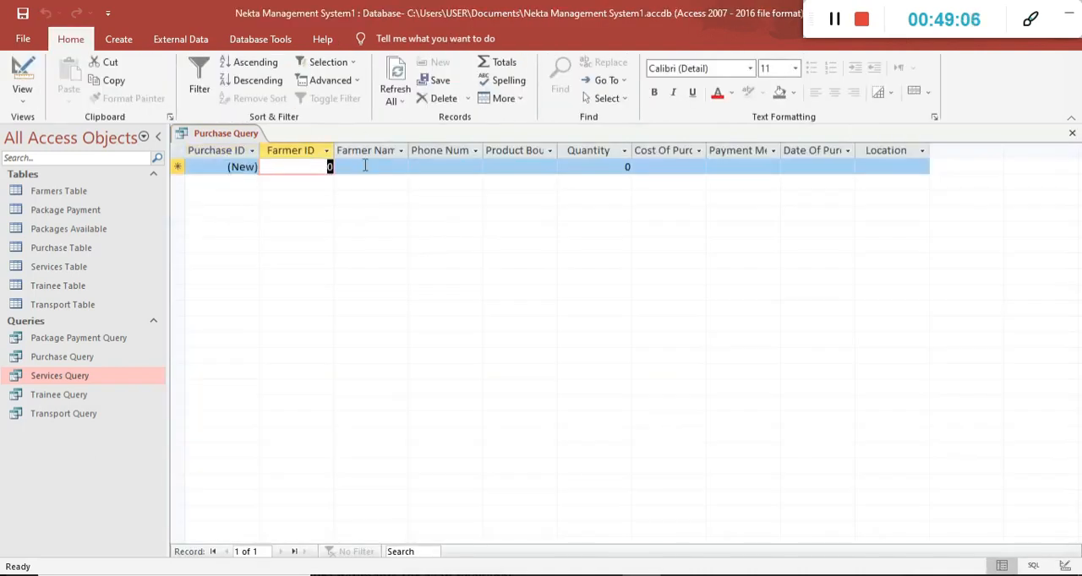
text(1)
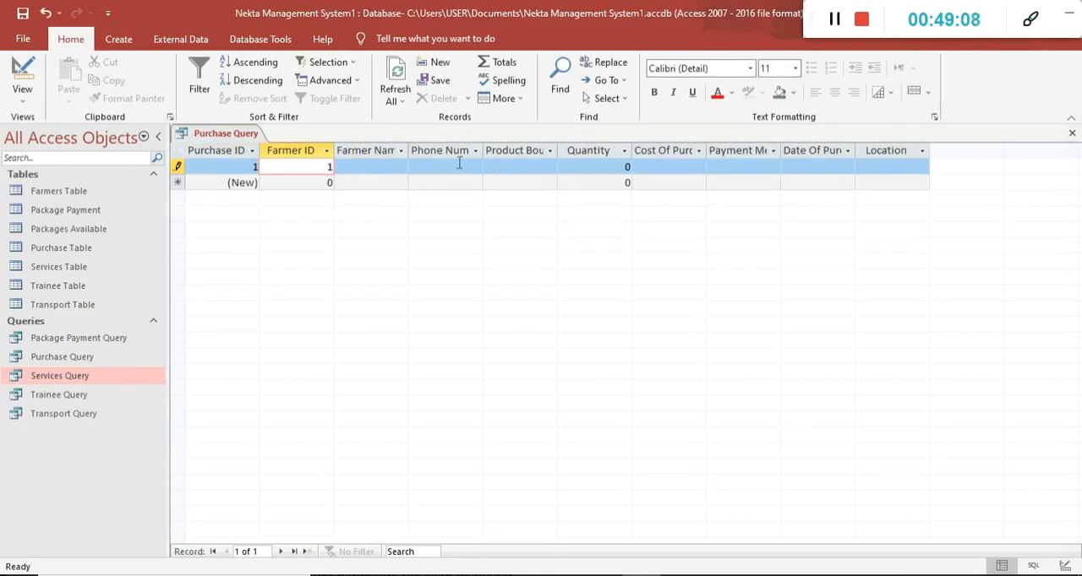
click(522, 170)
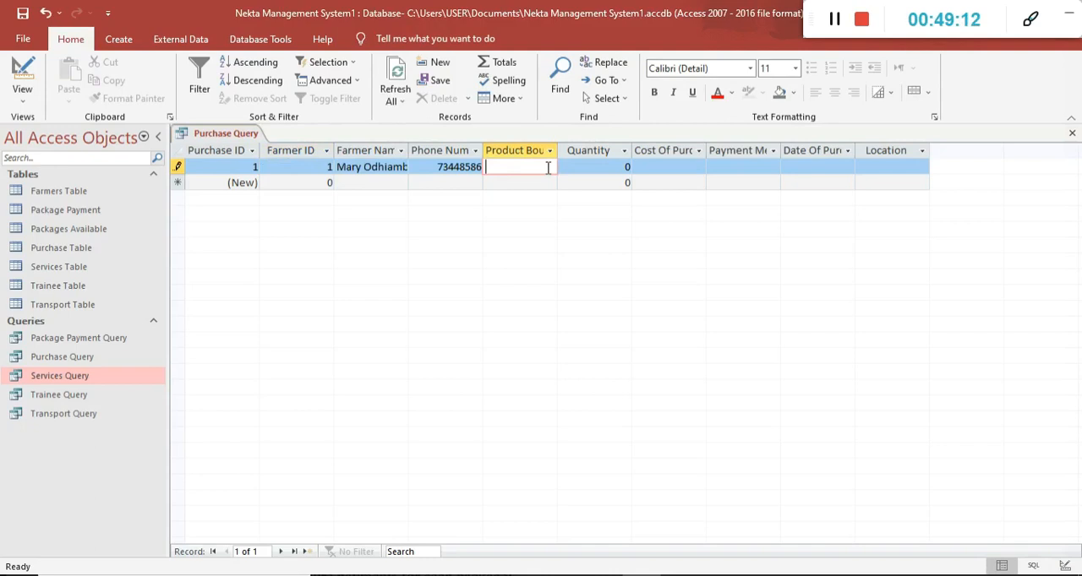
key(Caps_Lock)
text(H)
key(Caps_Lock)
text(oney)
double_click(628, 166)
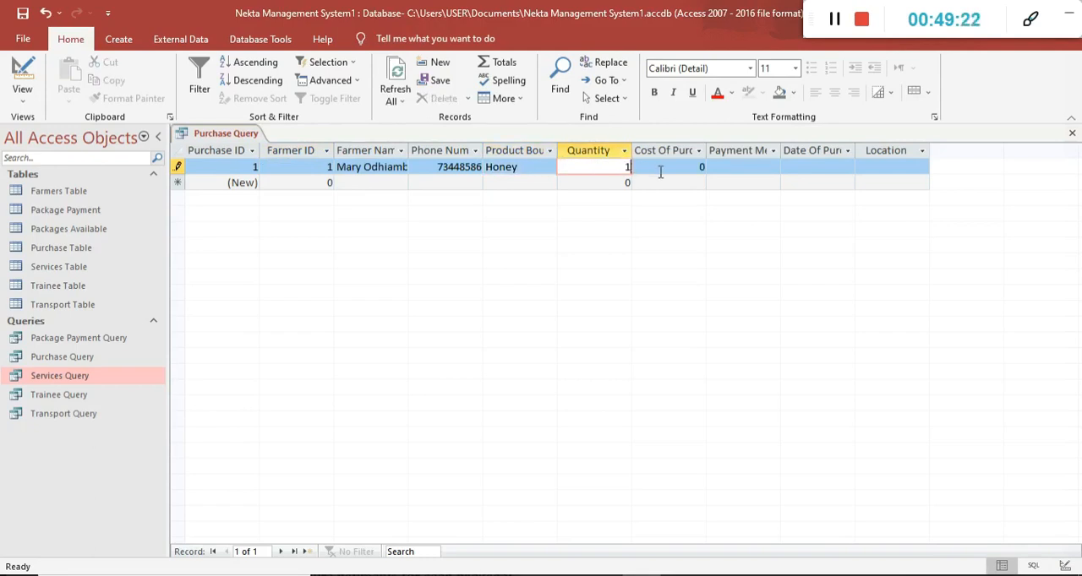
click(689, 167)
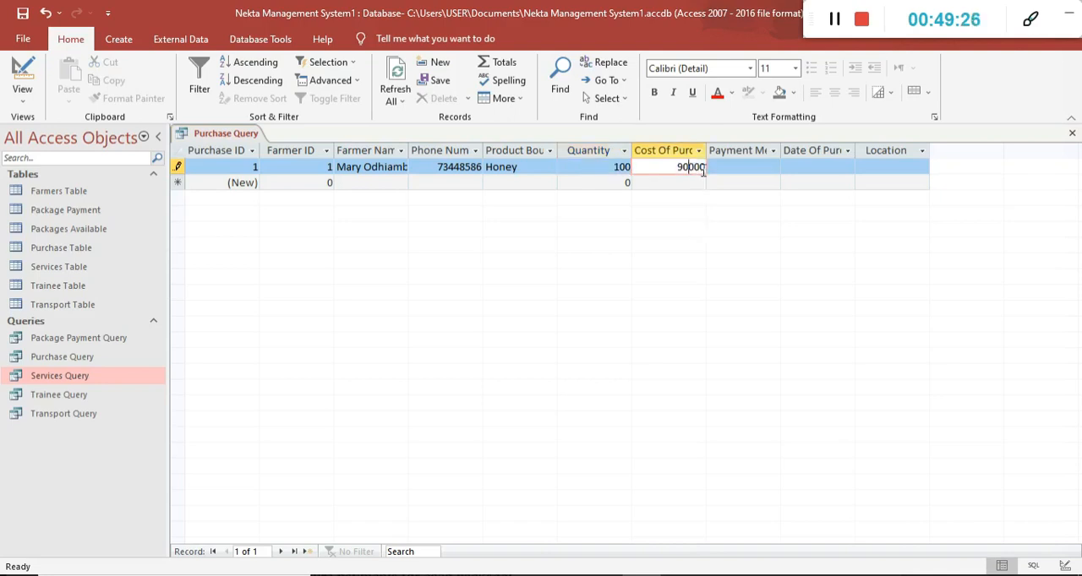
Set the first record's Date Of Purchase to 02/06/2022, leaving the payment method blank.
click(748, 166)
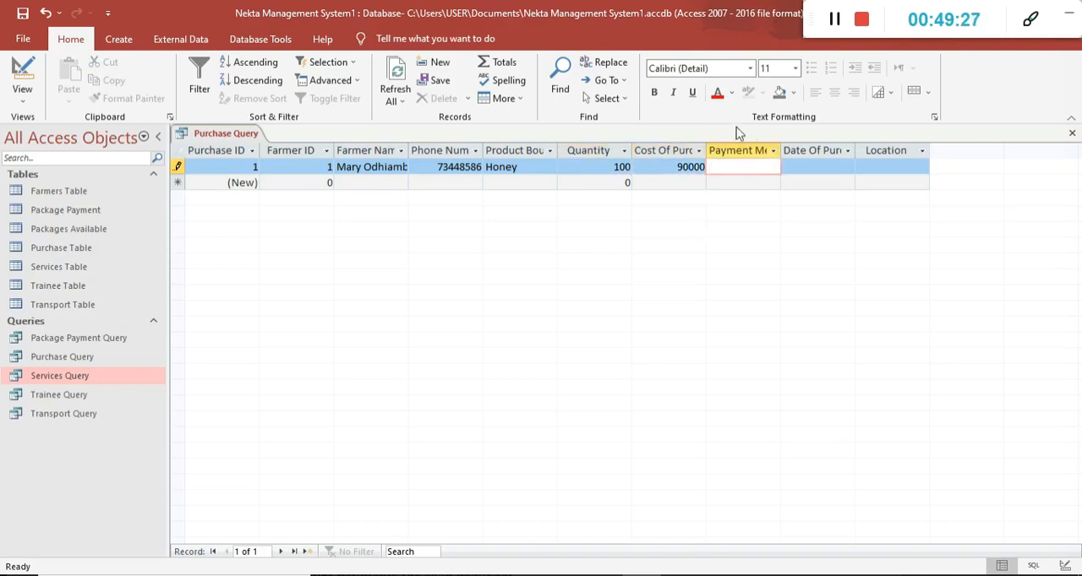
click(847, 169)
click(863, 167)
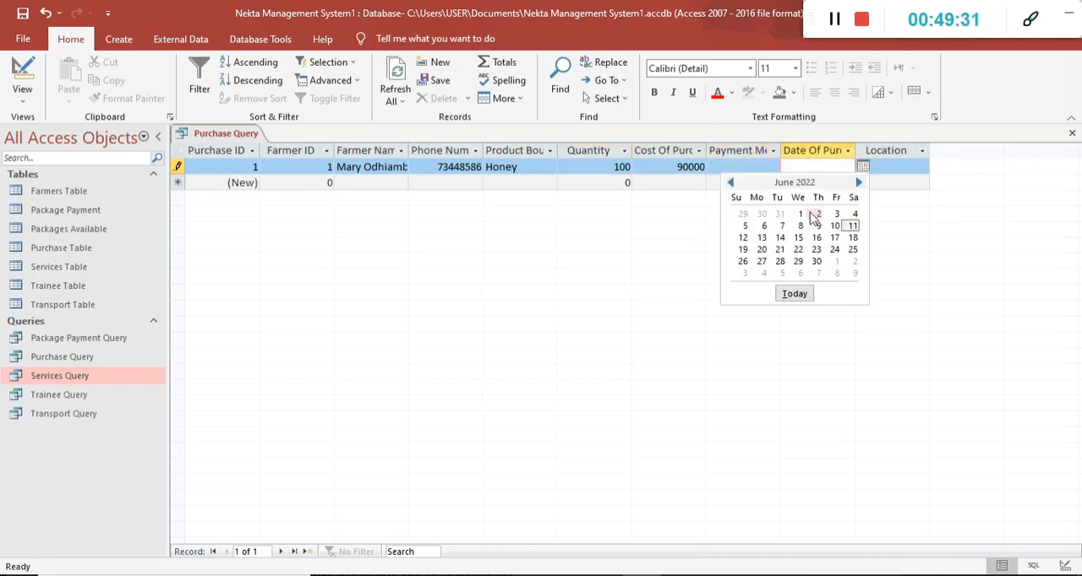
click(817, 214)
click(896, 168)
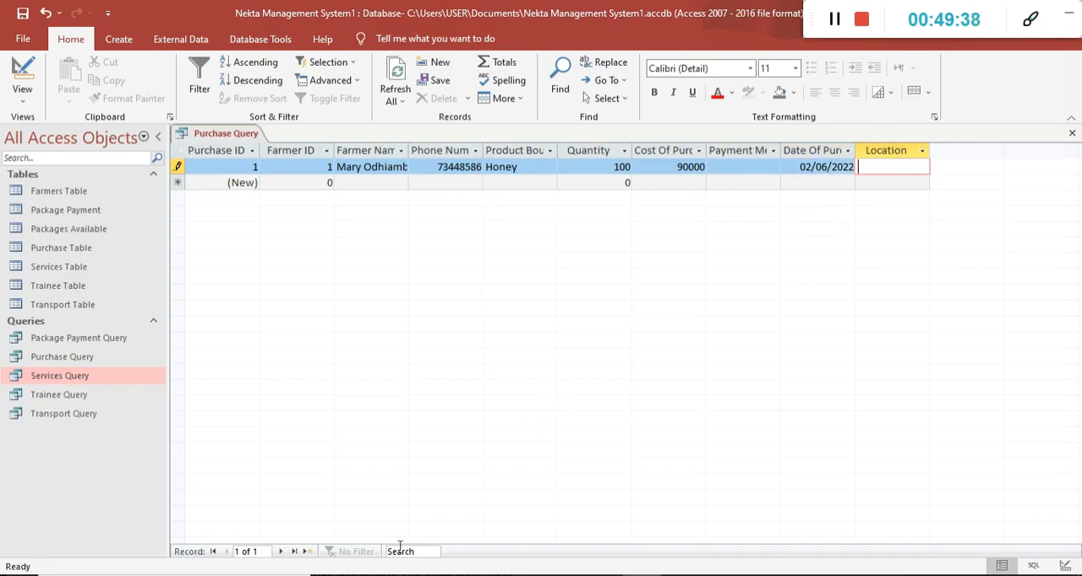
Switch to the 451-3QP PDF and highlight the paragraph on honey purchase prices and farmer payment methods.
key(alt+Tab)
scroll(522, 348, down, 3)
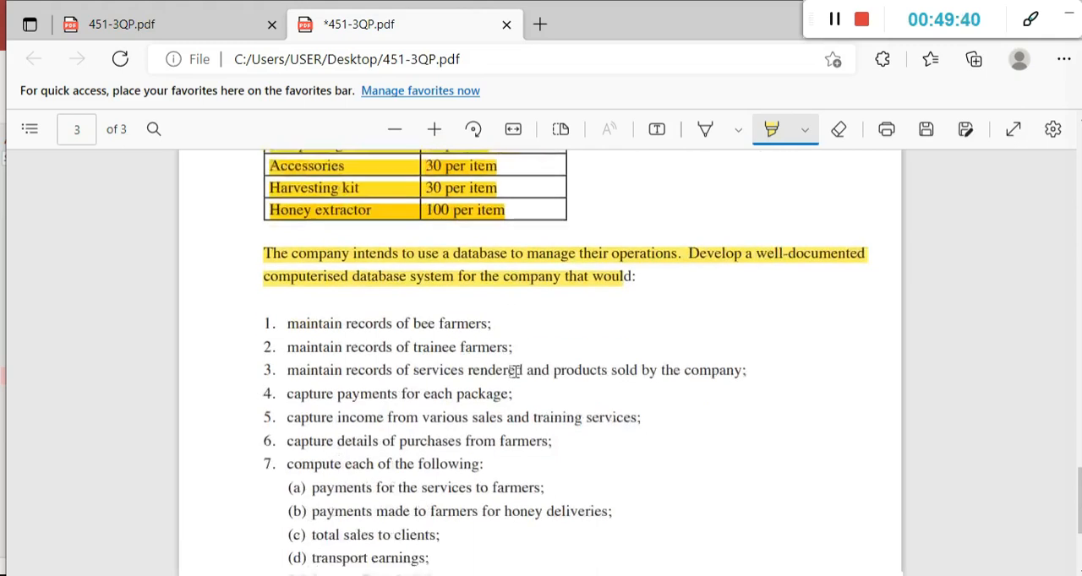
scroll(605, 367, up, 5)
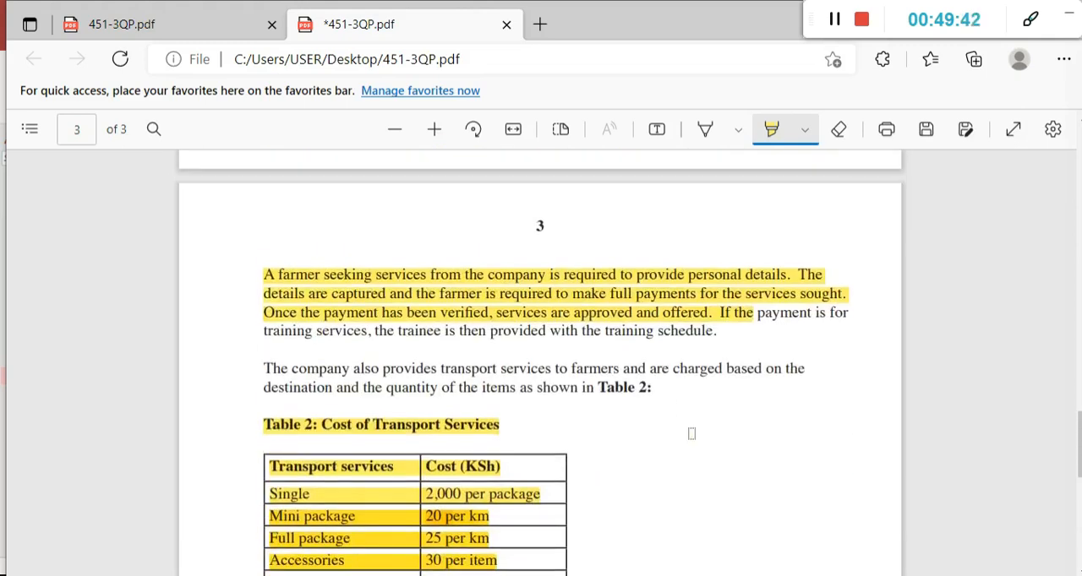
scroll(435, 325, up, 4)
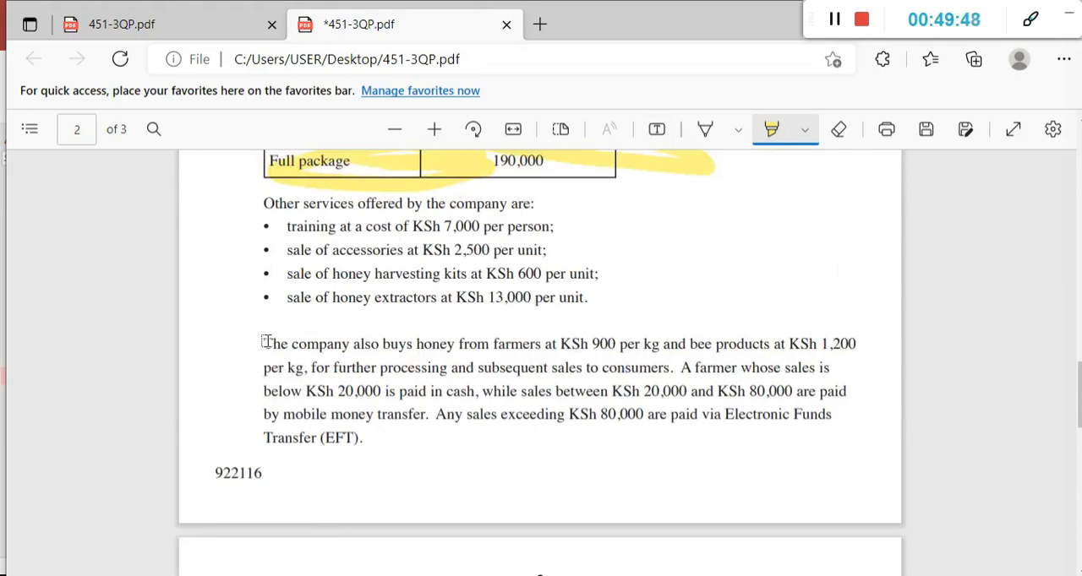
mouse_move(264, 343)
mouse_down()
mouse_move(592, 345)
mouse_move(882, 327)
mouse_move(386, 394)
mouse_move(380, 367)
mouse_move(818, 366)
mouse_move(765, 393)
mouse_move(347, 393)
mouse_move(713, 392)
mouse_move(777, 372)
mouse_move(804, 392)
mouse_move(290, 438)
mouse_move(360, 414)
mouse_move(834, 418)
mouse_up()
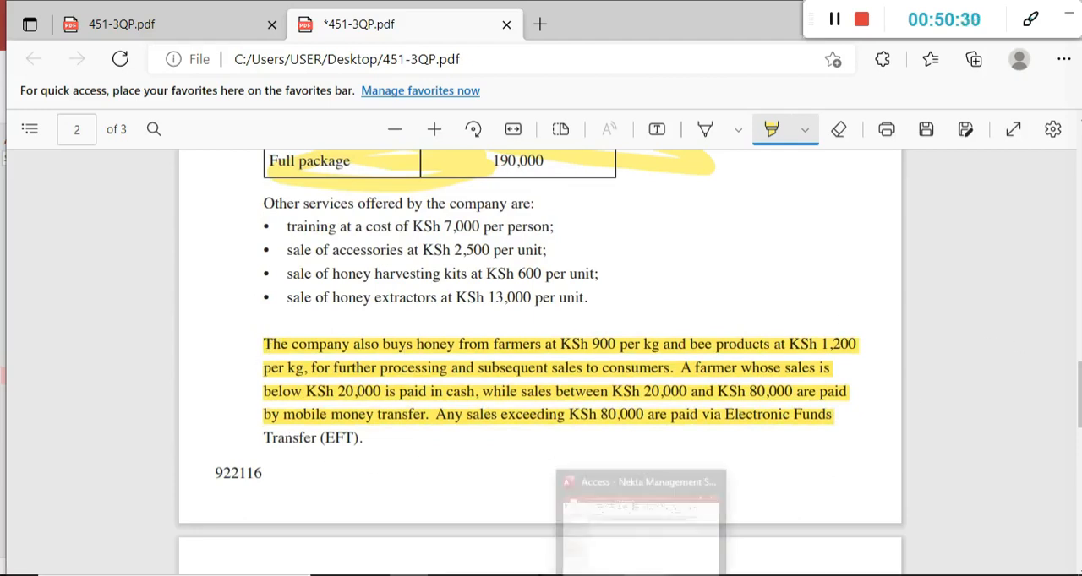
Return to Access and open the Purchase Query's Payment Method field in the Expression Builder from Design View.
click(642, 575)
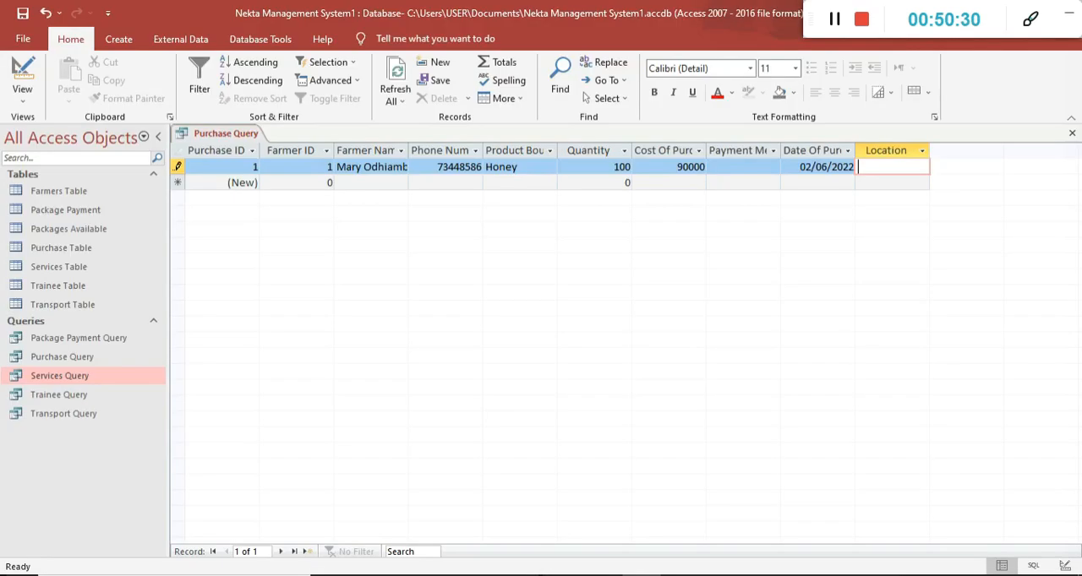
click(38, 80)
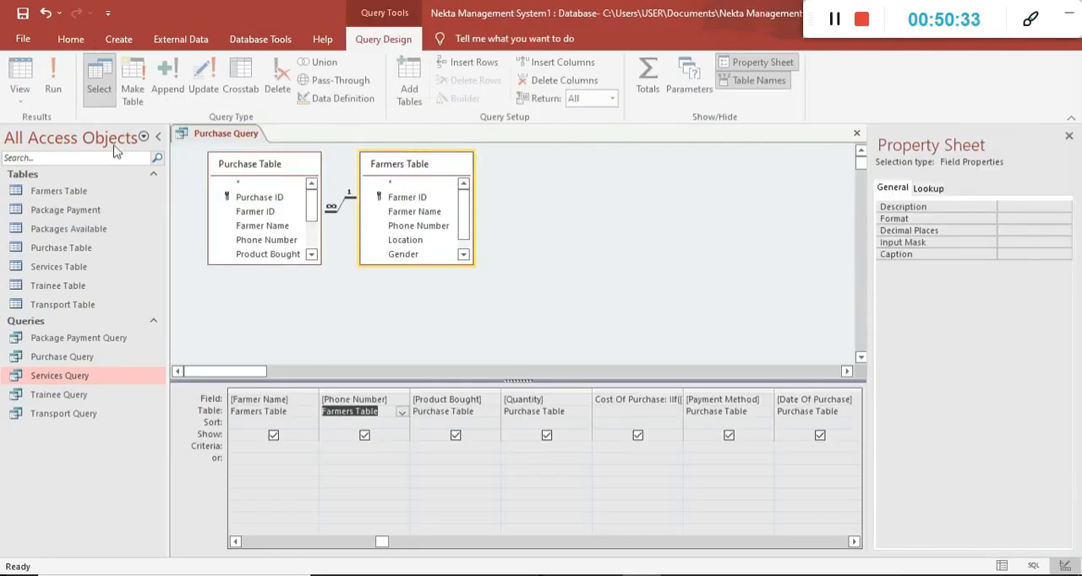
click(732, 404)
right_click(732, 405)
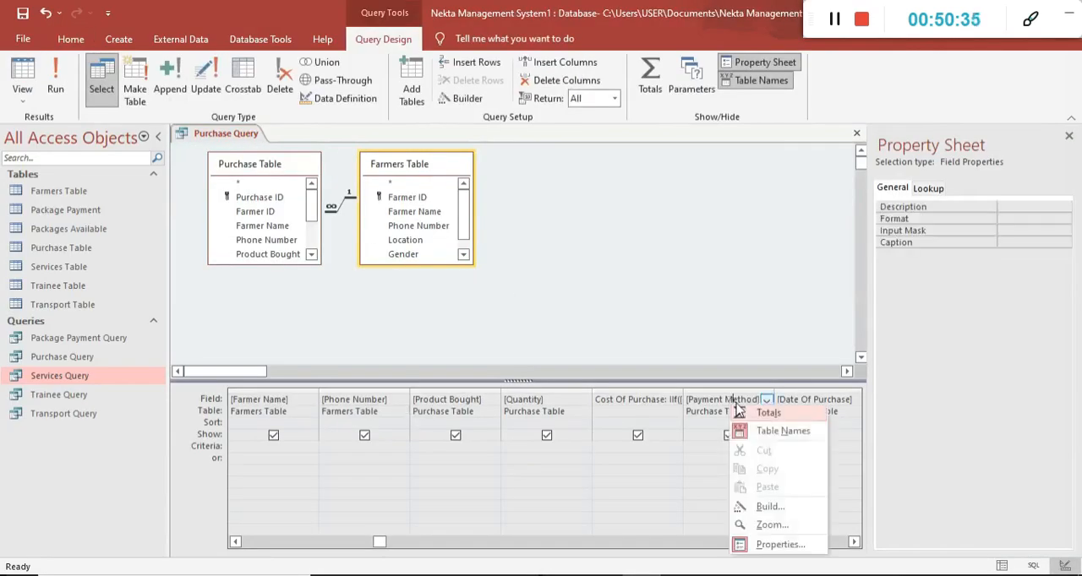
click(764, 510)
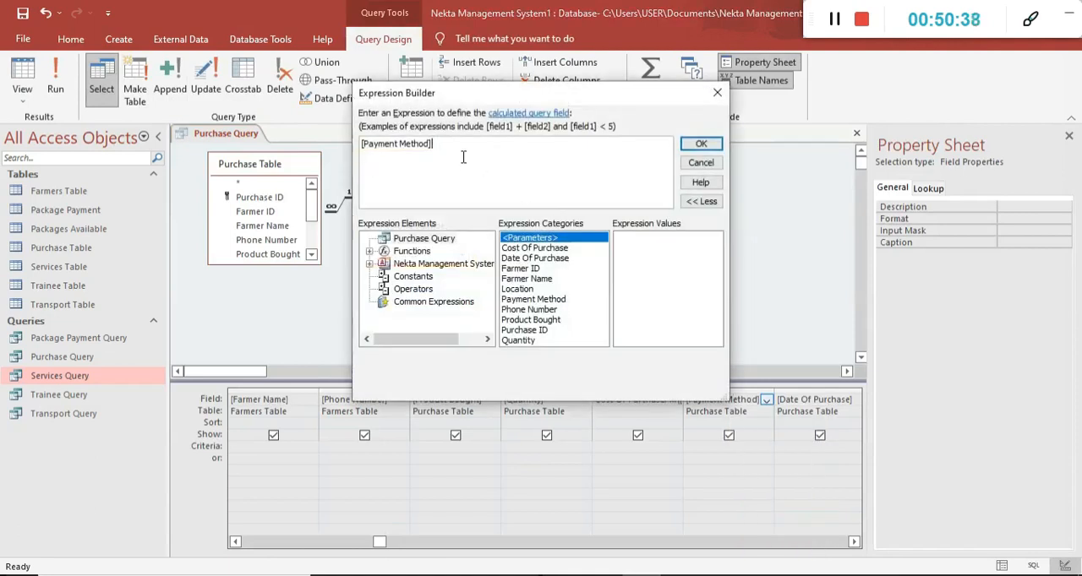
Remove the square brackets around Payment Method and begin its calculated expression as Payment Method:iif(.
key(Left)
key(Left)
key(Left)
key(Left)
key(Left)
key(Left)
key(Left)
key(Left)
key(Left)
key(Left)
key(BackSpace)
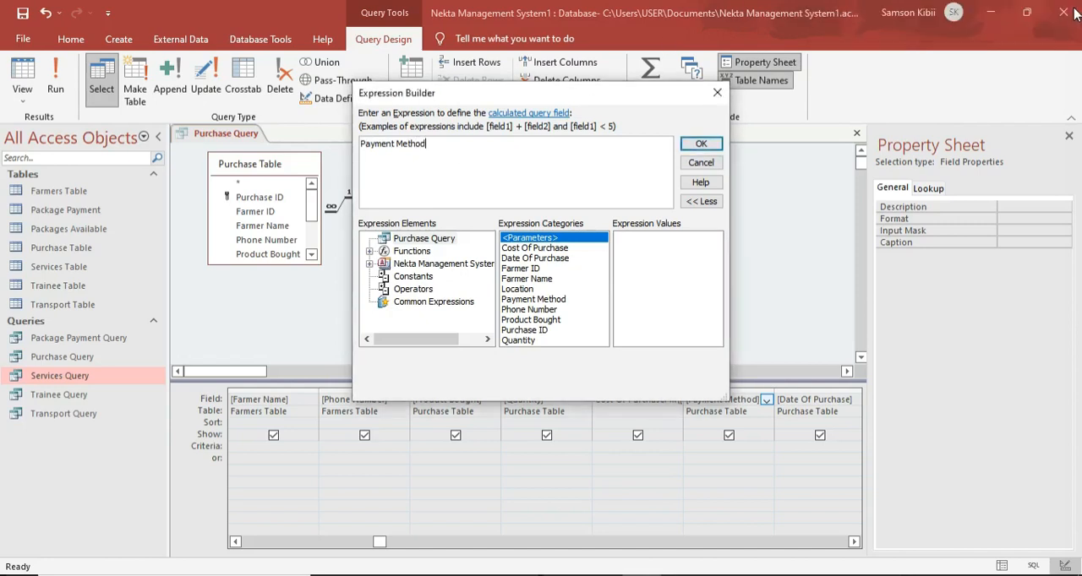
text(:iif()
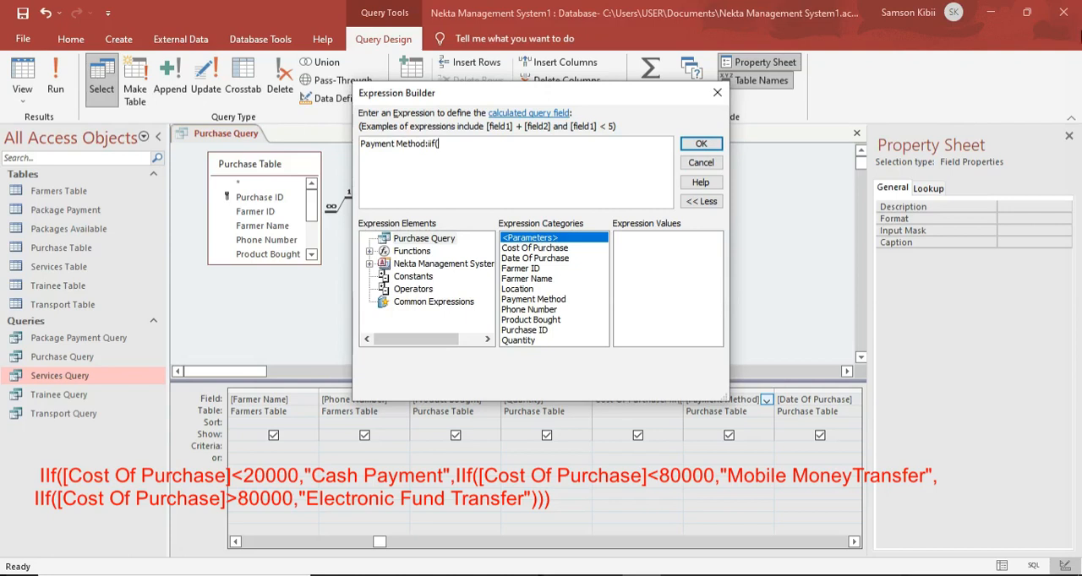
Add the first condition, [Cost Of Purchase]<20000, with "Cash Payment" as its true result.
double_click(534, 248)
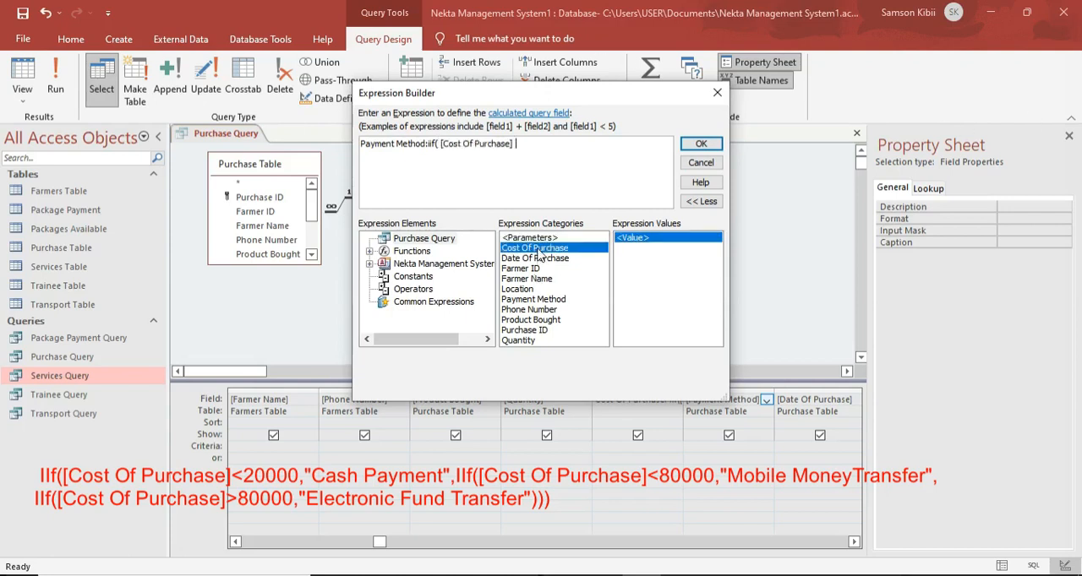
text(=)
key(BackSpace)
text(<20000,"Cash)
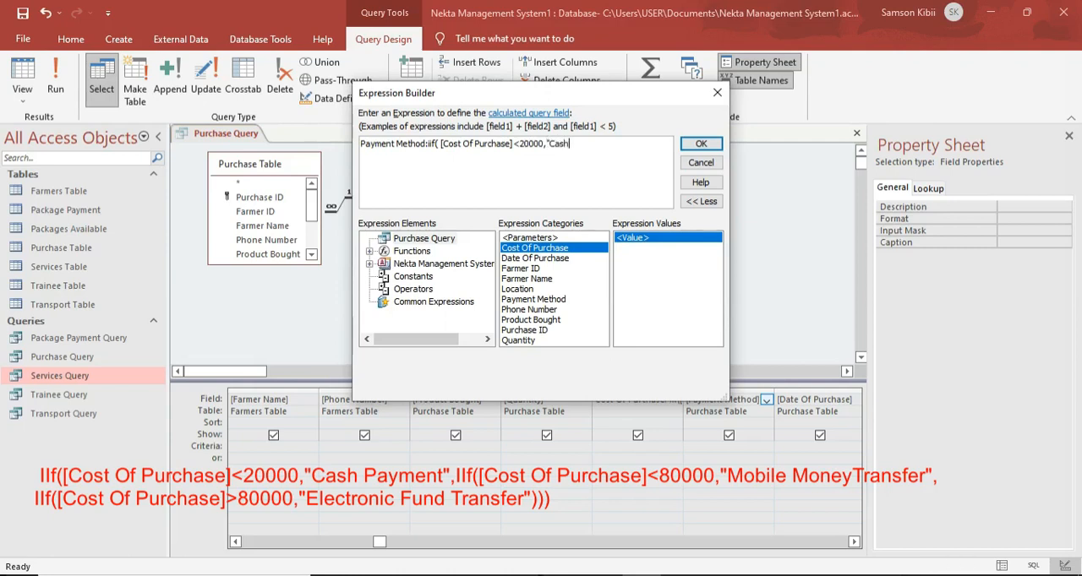
text( Payment",iif()
Nest a second iif in the expression that tests [Cost Of Purchase]<80000.
double_click(564, 249)
text(=)
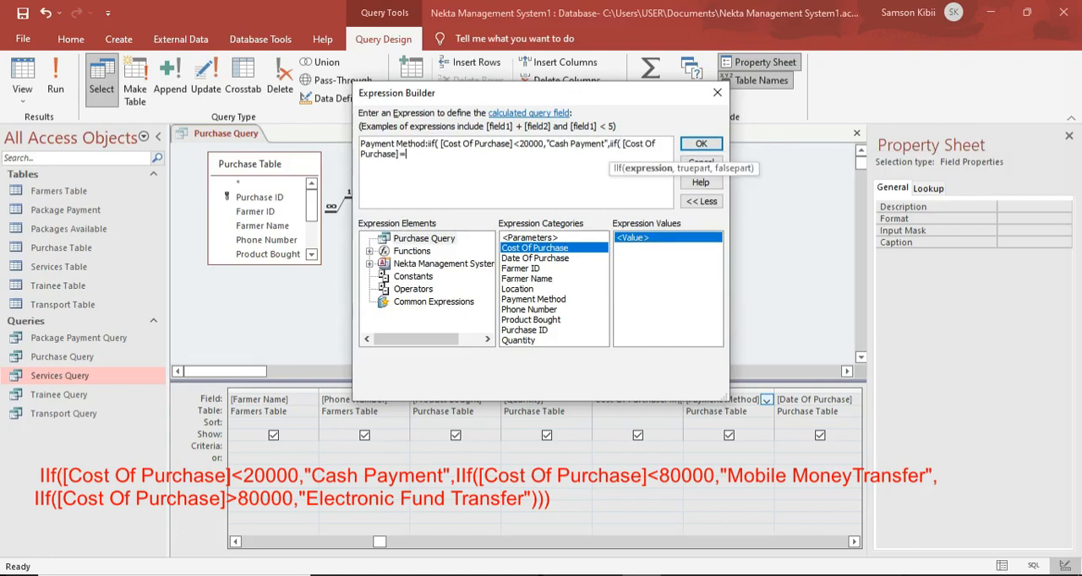
key(BackSpace)
key(BackSpace)
text(<80000,")
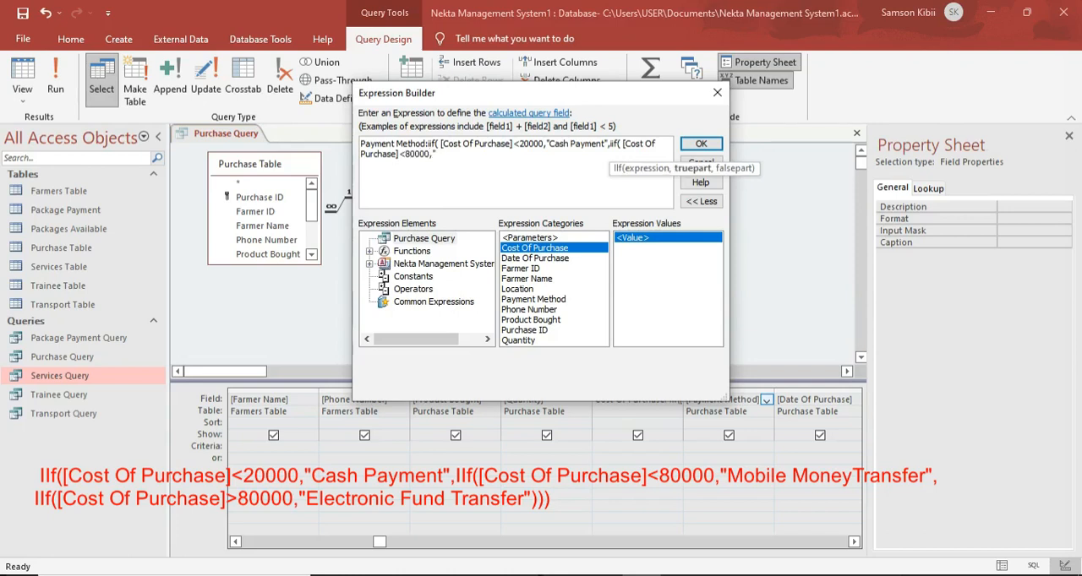
Give the <80000 condition the true result "Mobile Money Transfer".
key(Caps_Lock)
text(M)
key(Caps_Lock)
text(obile)
key(Caps_Lock)
text(M)
key(Caps_Lock)
text(oney)
key(Caps_Lock)
text(T)
key(Caps_Lock)
text(ransfer)
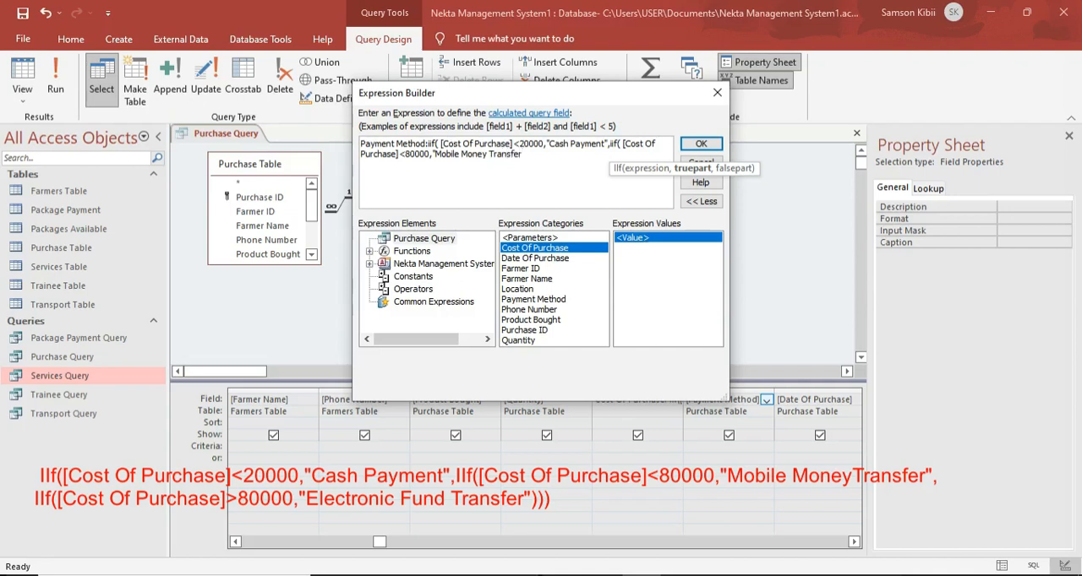
text(",)
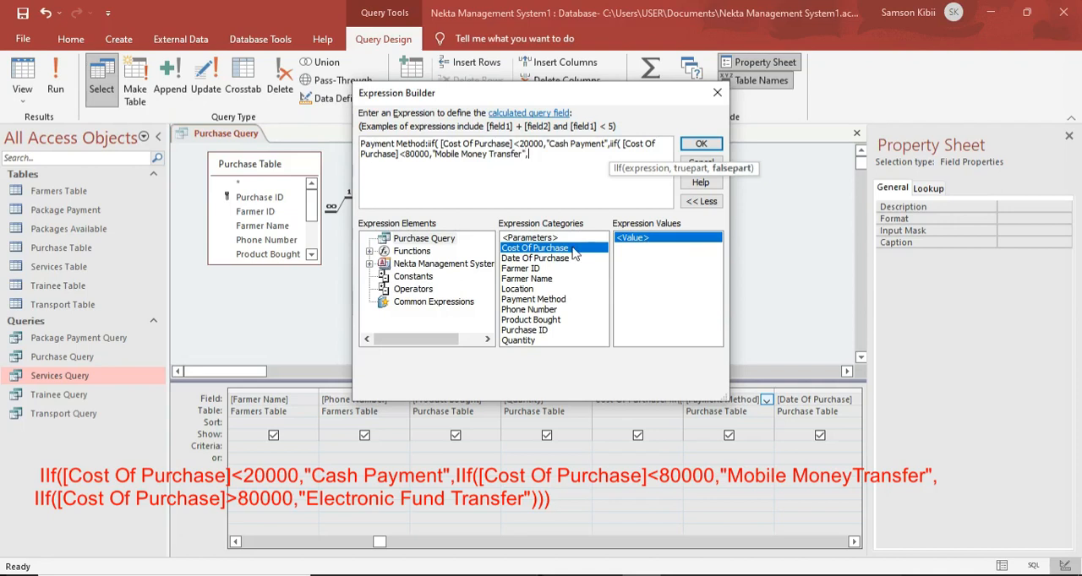
Nest a third iif in the expression that tests [Cost Of Purchase]>80000.
text(iif()
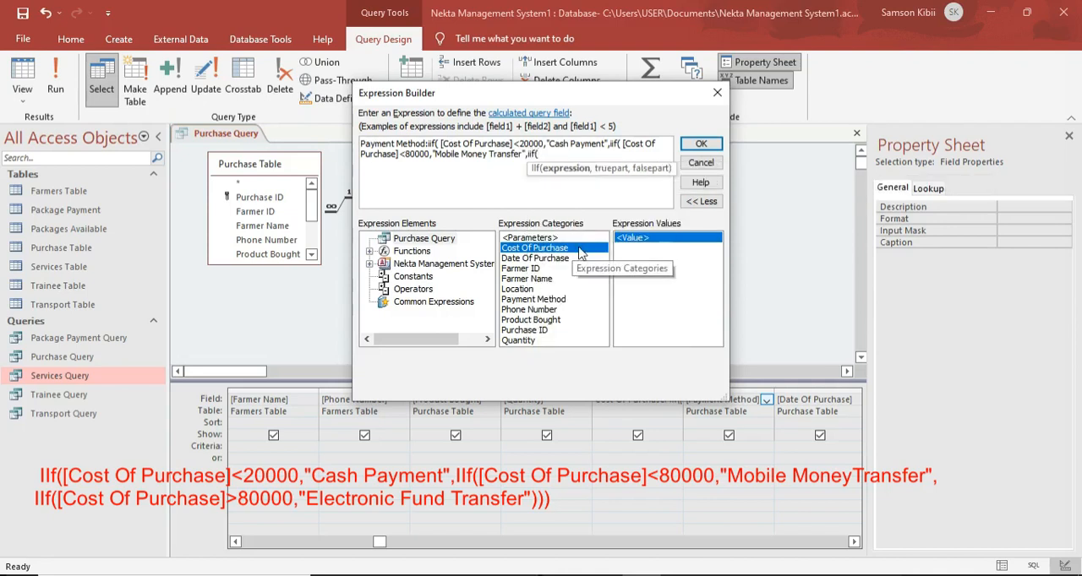
double_click(578, 249)
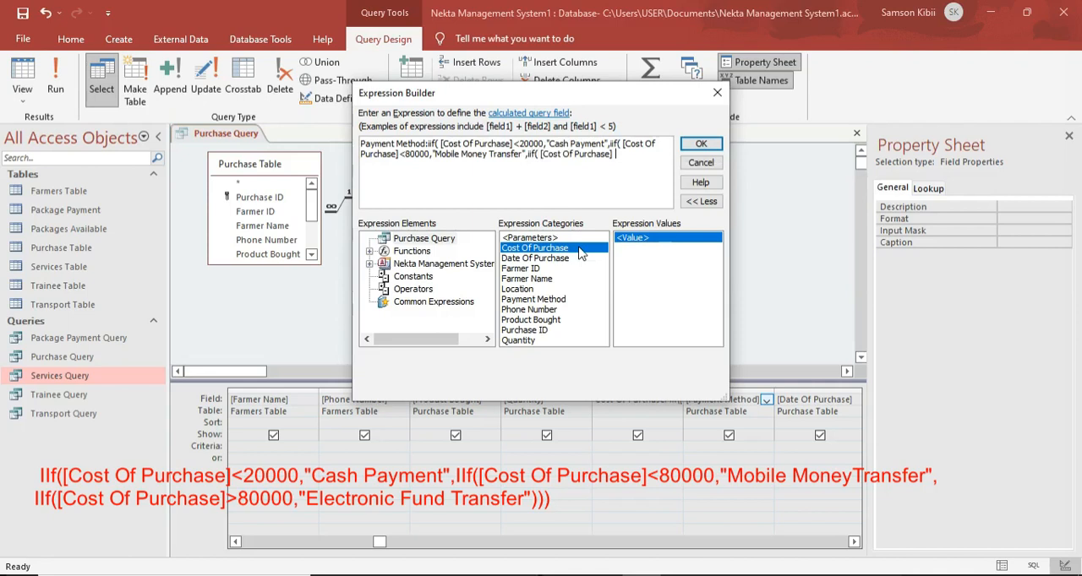
text(>)
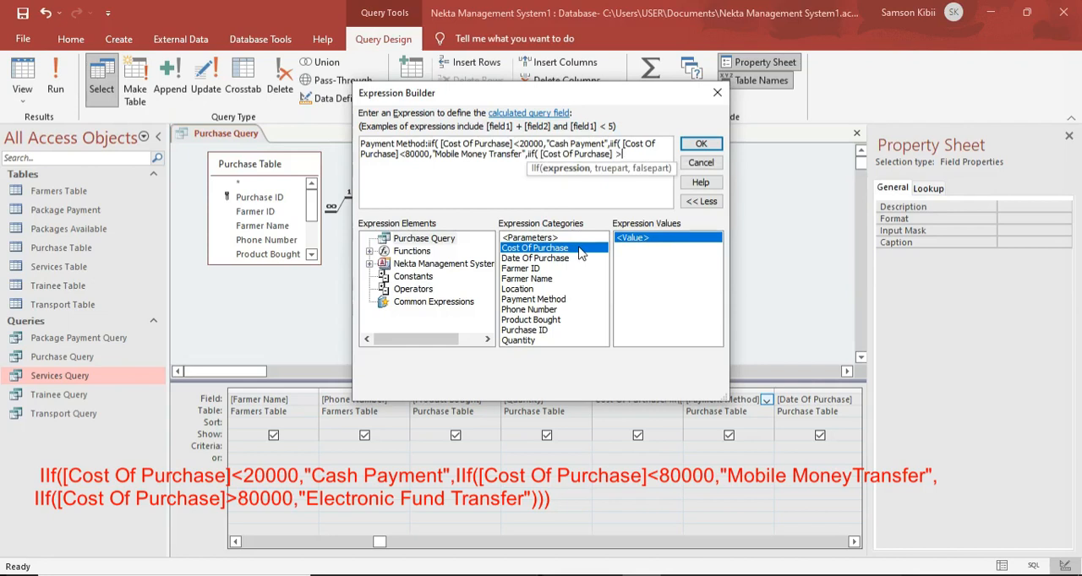
text(80000,)
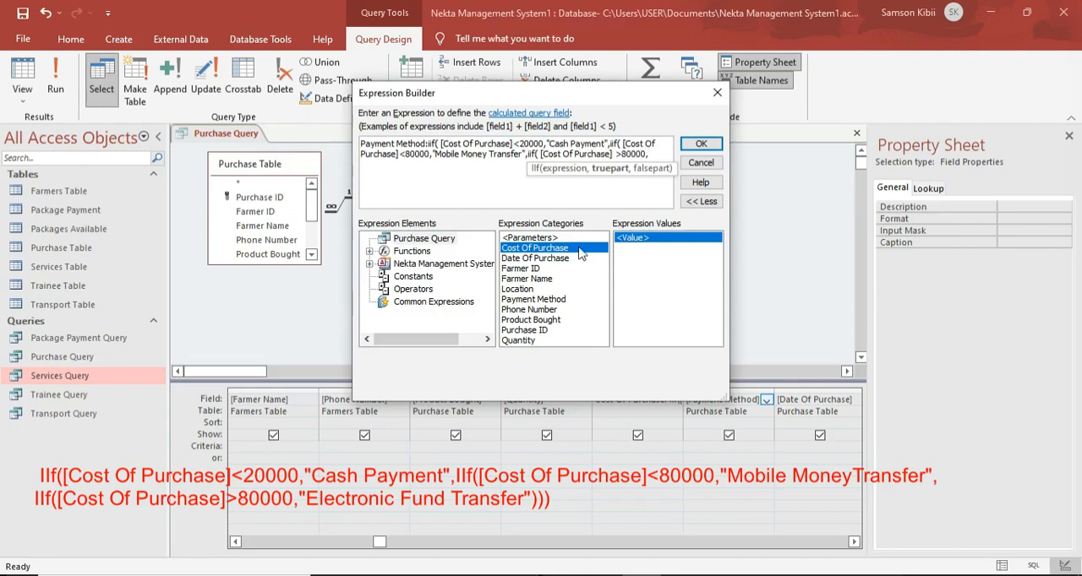
text(")
Set the third condition's true result to "Electonic Fund Transfer", close all three parentheses and accept the expression.
key(Caps_Lock)
text(E)
key(Caps_Lock)
text(lecto)
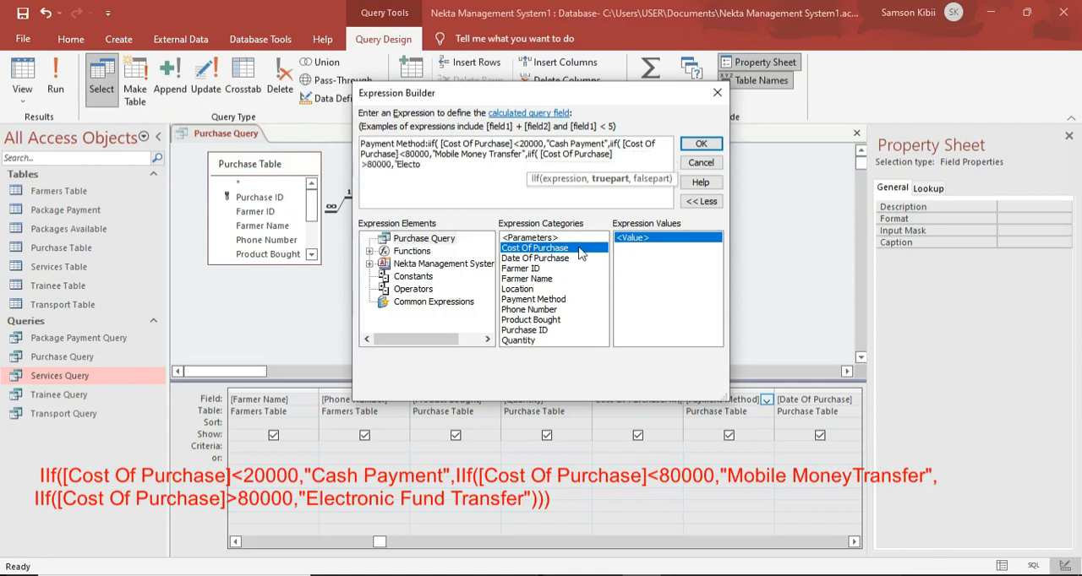
text(nic)
key(Caps_Lock)
text(F)
key(Caps_Lock)
text(und)
key(Caps_Lock)
text(T)
key(Caps_Lock)
text(ransfer"))))
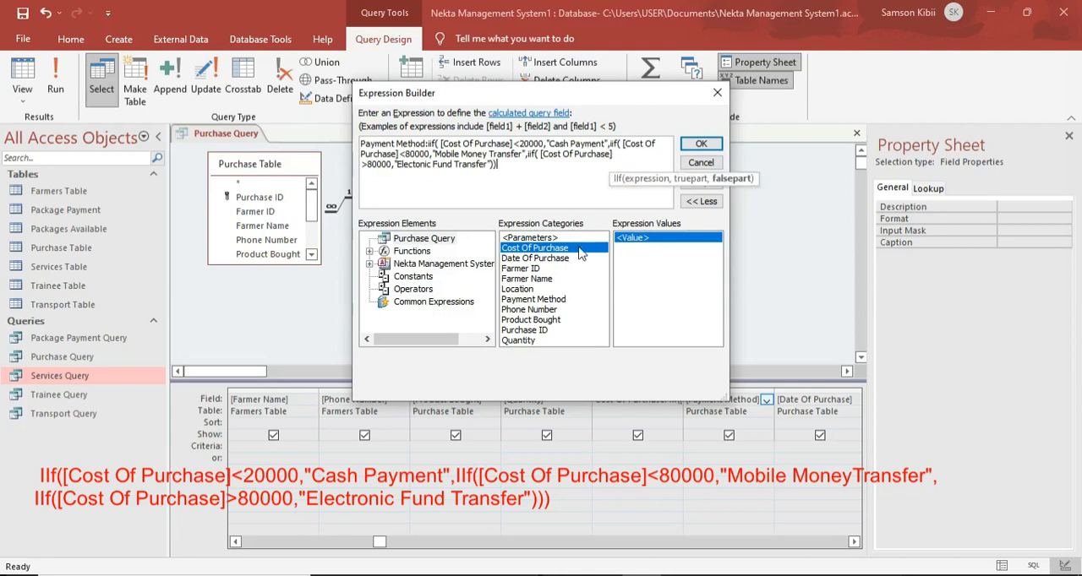
click(701, 144)
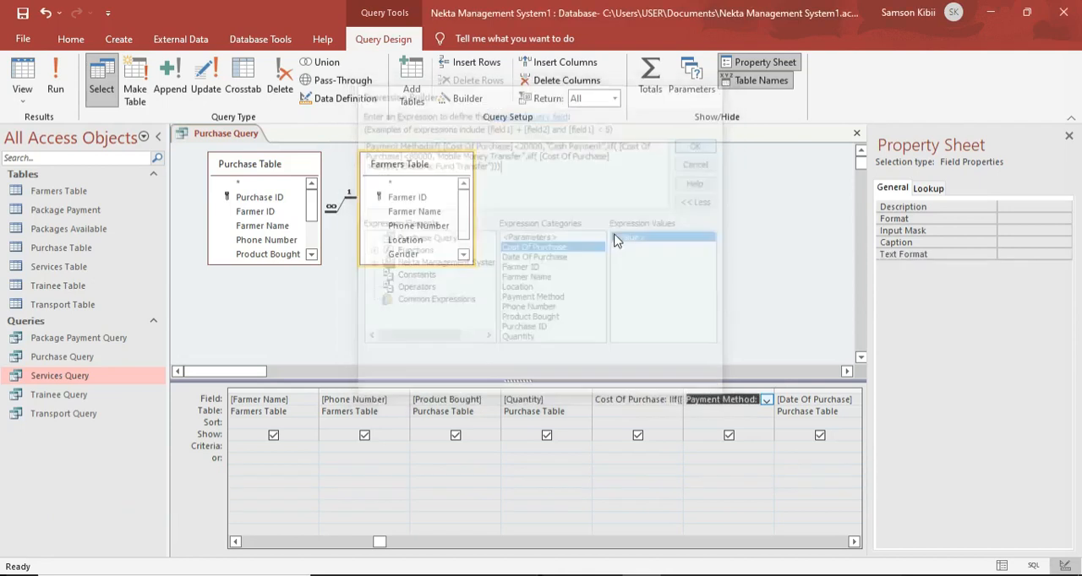
Run the Purchase Query and widen the Payment Method column to fit its contents.
click(49, 80)
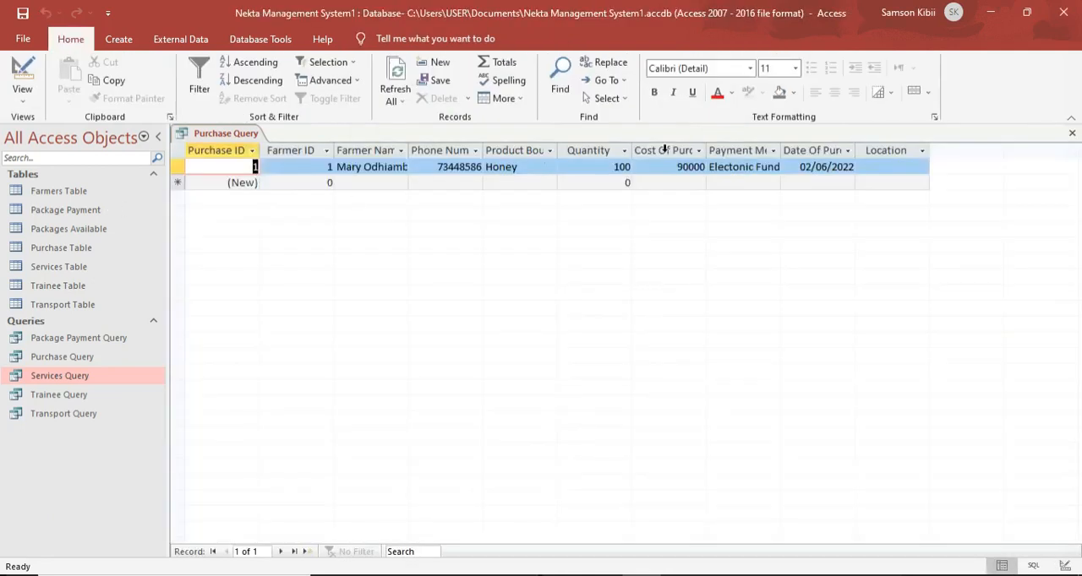
double_click(780, 150)
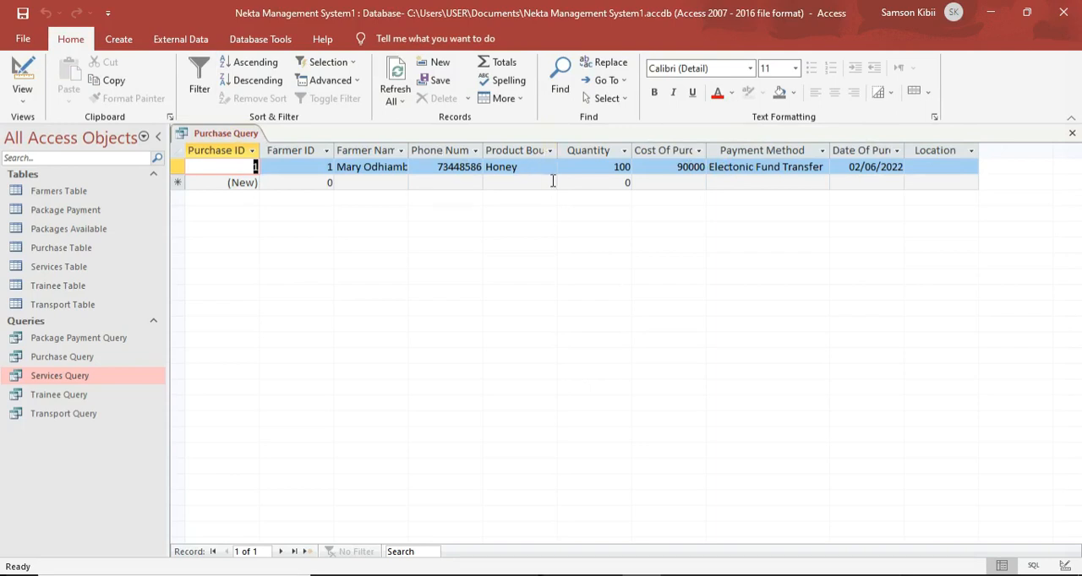
click(526, 182)
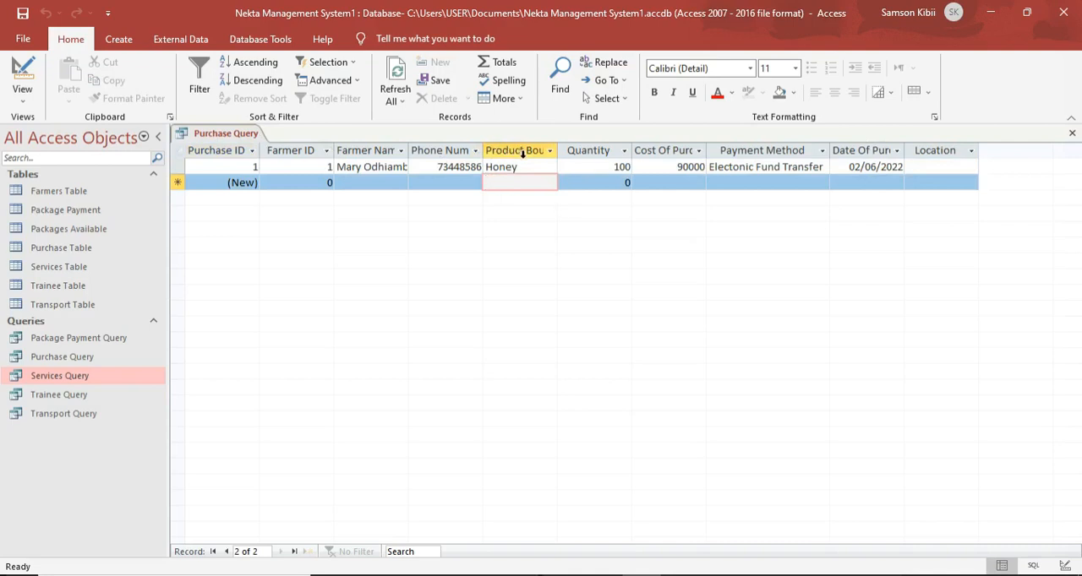
Close the Purchase Query.
right_click(251, 135)
click(254, 135)
right_click(256, 134)
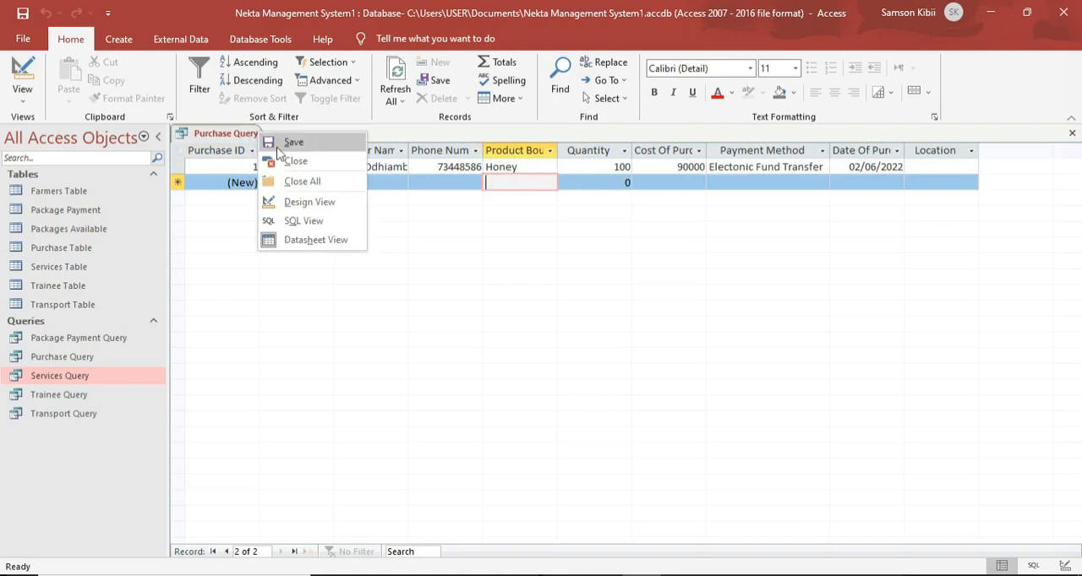
click(258, 161)
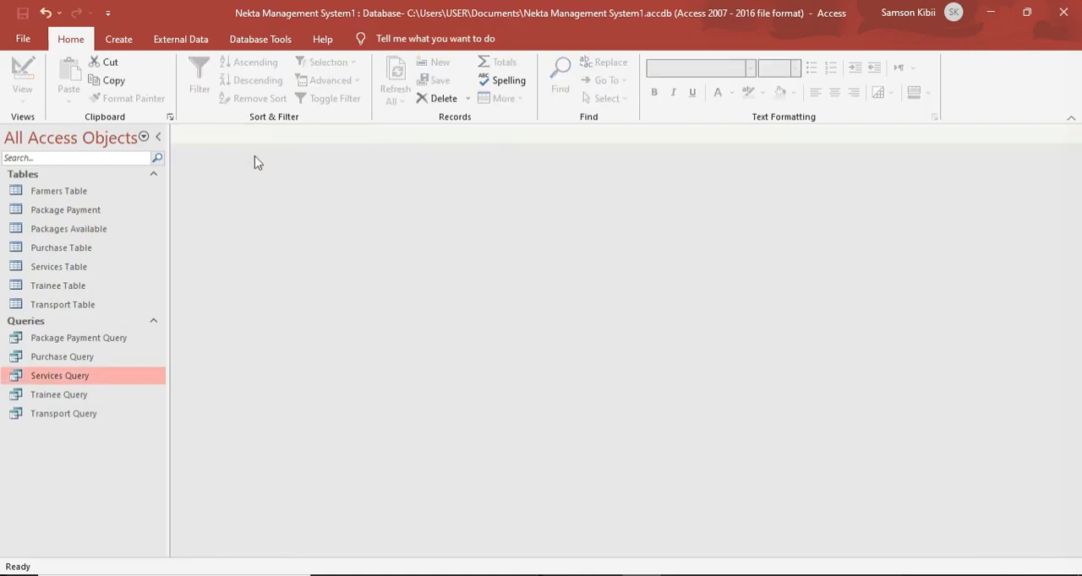
Open the Services Table in Design View and start a Lookup Wizard with typed-in values for Item Purchased.
double_click(63, 267)
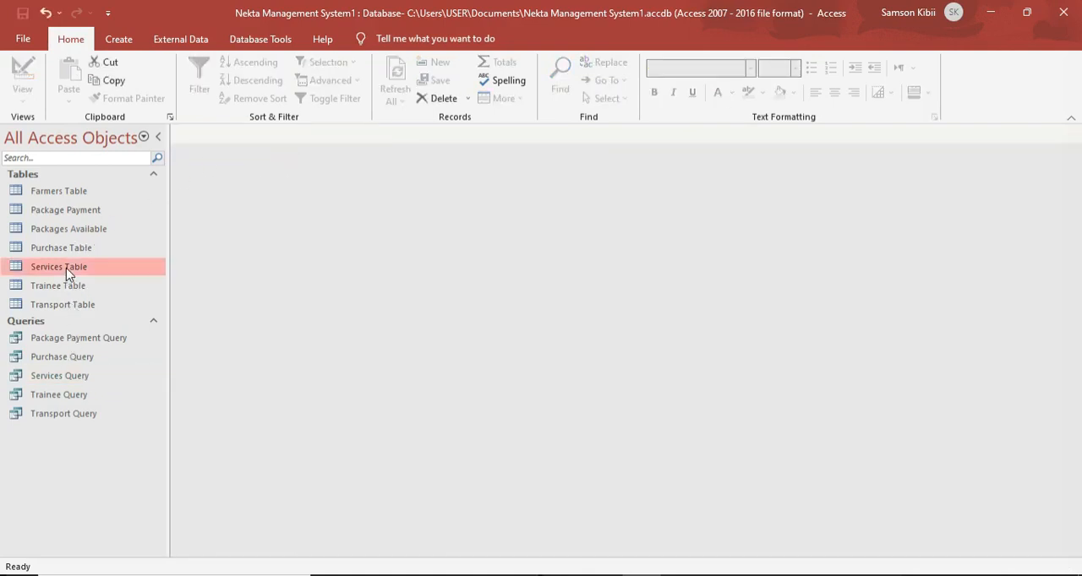
click(23, 80)
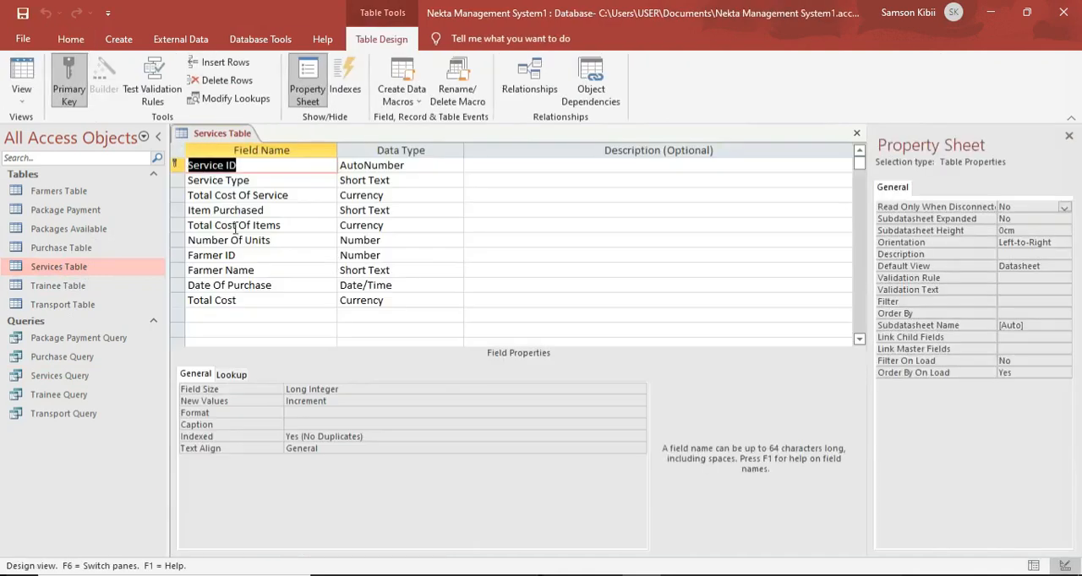
click(409, 210)
click(460, 214)
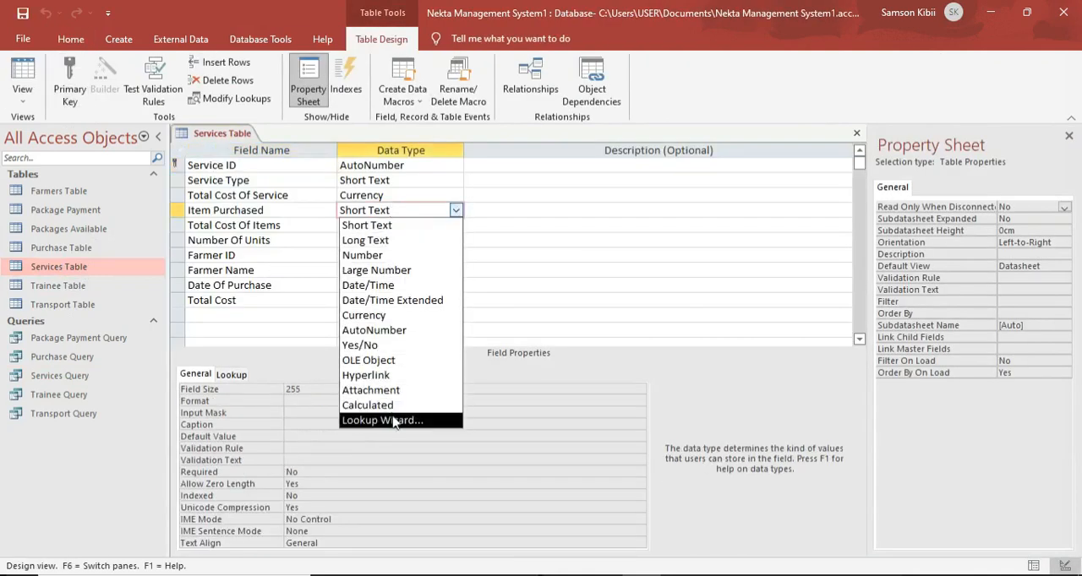
click(448, 355)
click(489, 216)
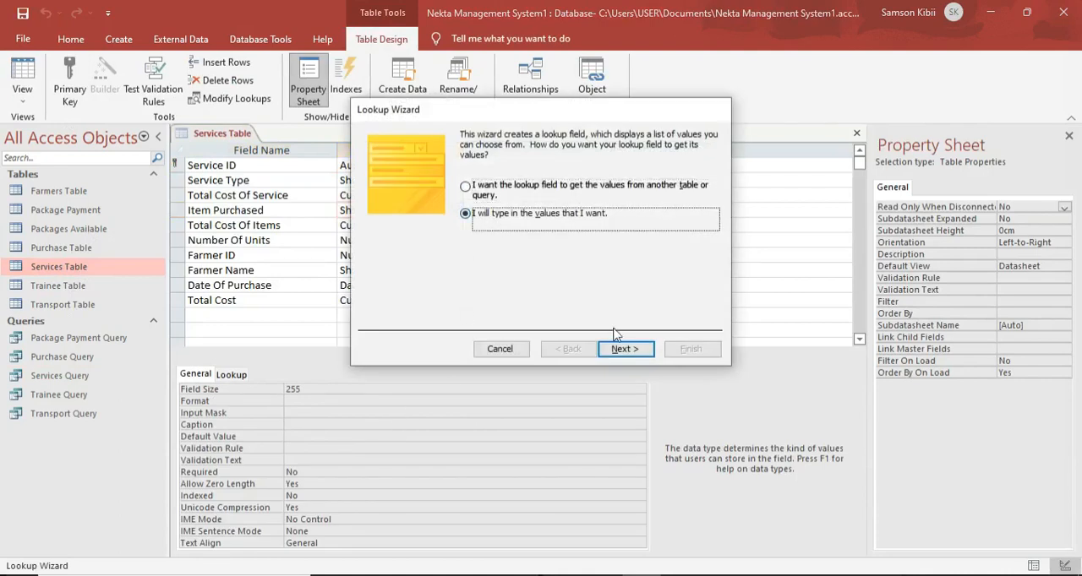
click(618, 349)
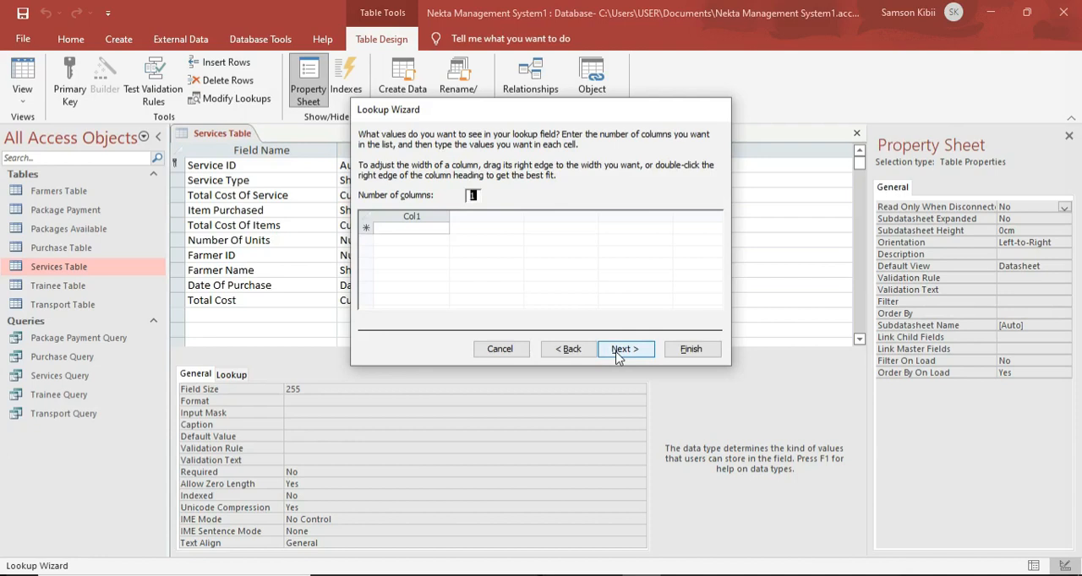
Enter Honey and Bee Products as the lookup values for Item Purchased and finish the wizard.
click(386, 229)
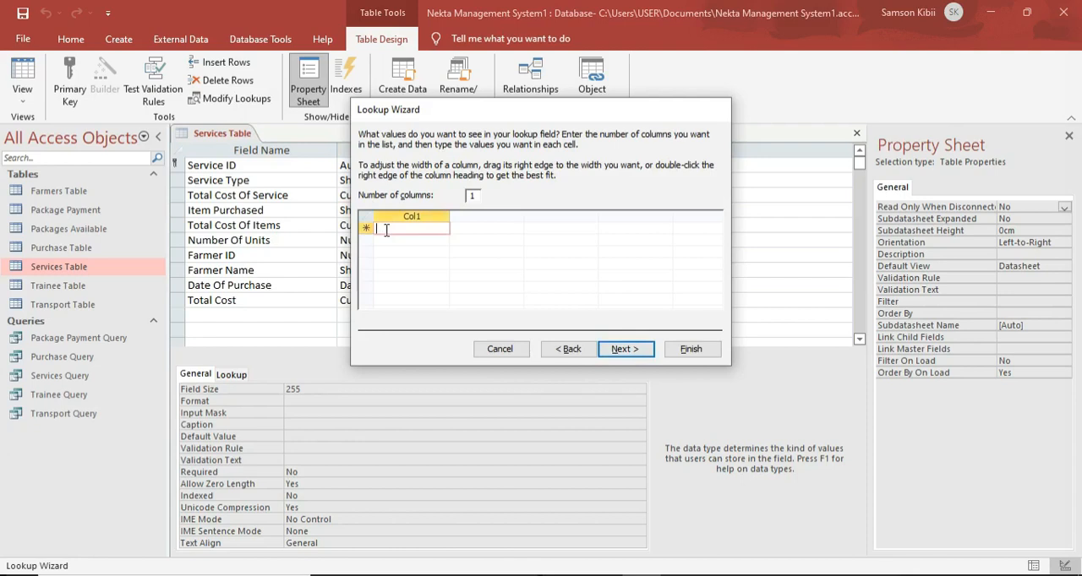
key(Caps_Lock)
text(Honey)
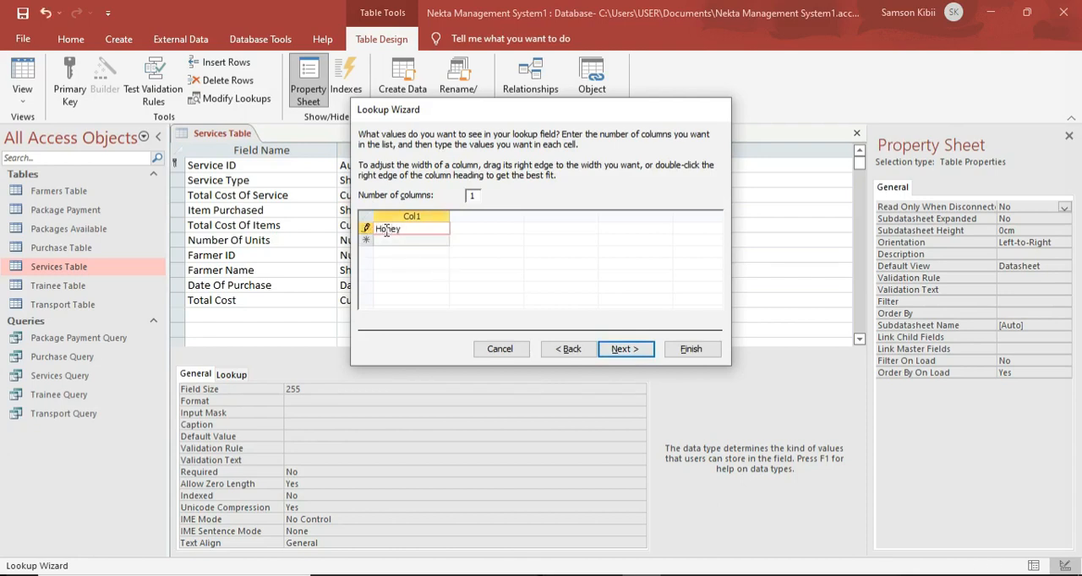
key(Return)
key(Caps_Lock)
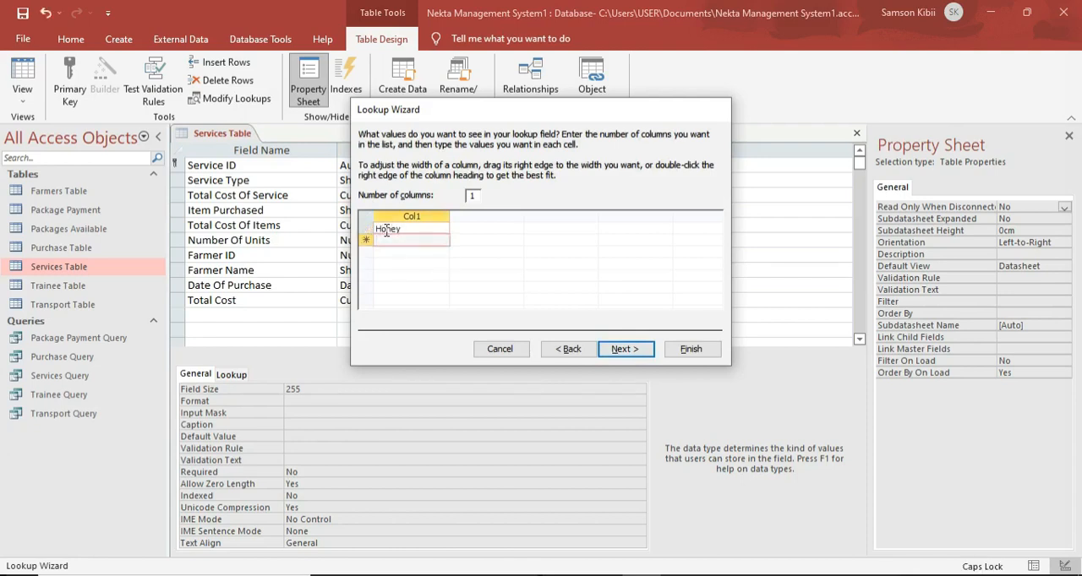
text(B)
key(Caps_Lock)
text(ee)
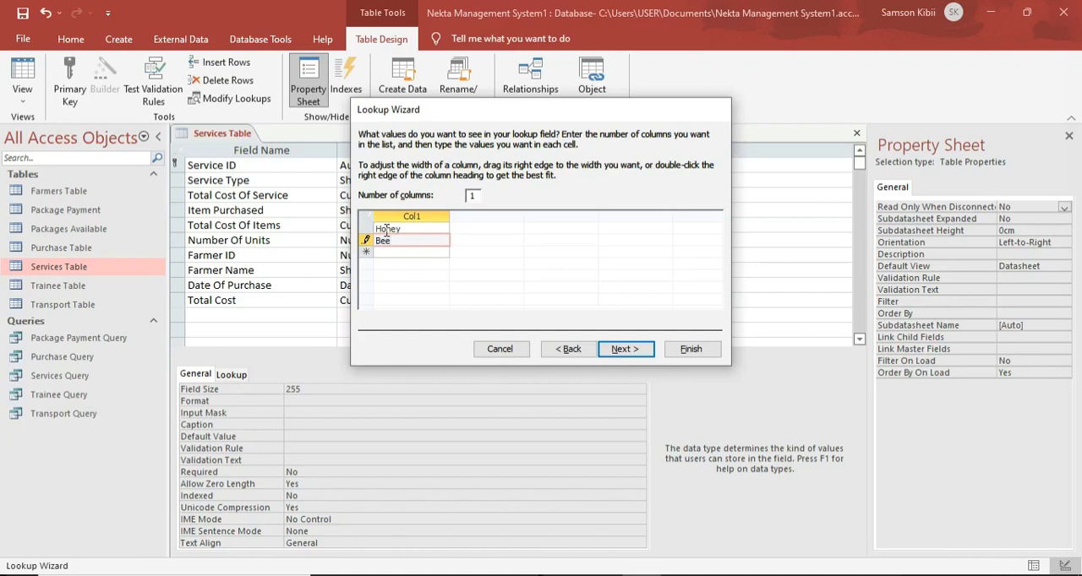
key(Caps_Lock)
text(P)
key(Caps_Lock)
click(437, 251)
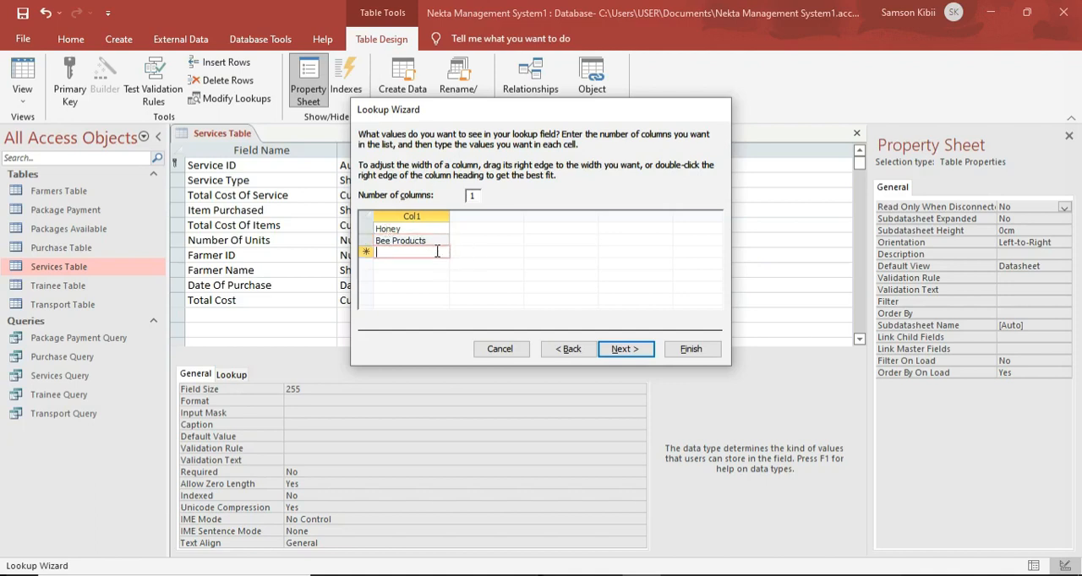
click(634, 353)
click(690, 349)
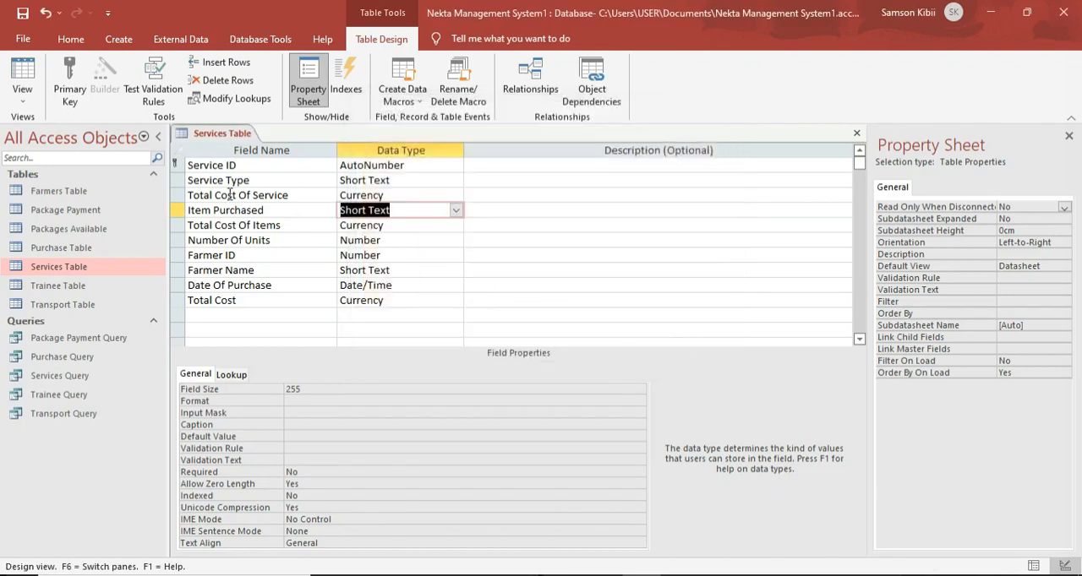
Close the Services Table.
click(194, 134)
right_click(194, 134)
right_click(222, 133)
click(234, 166)
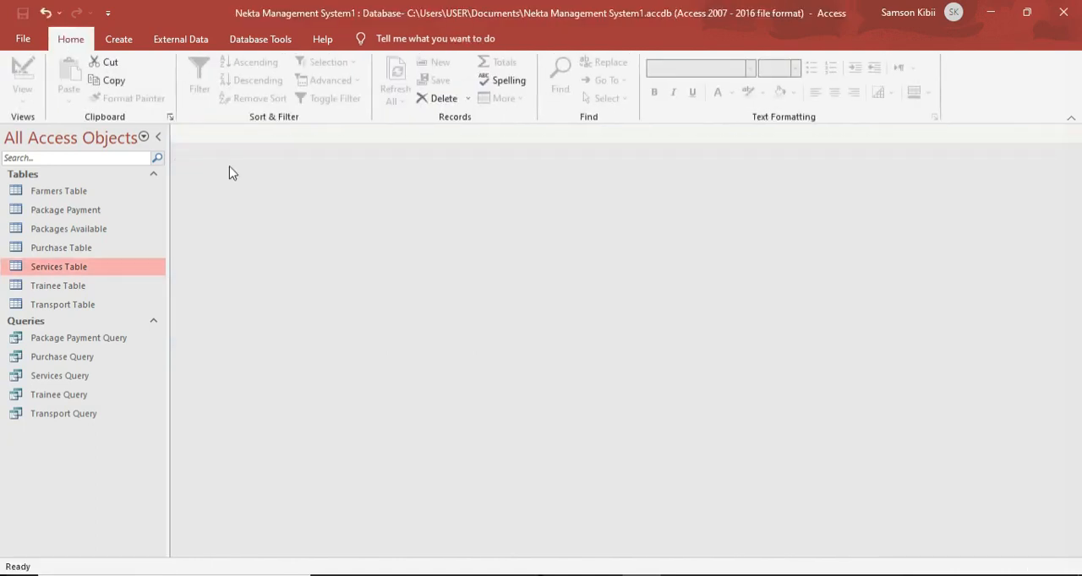
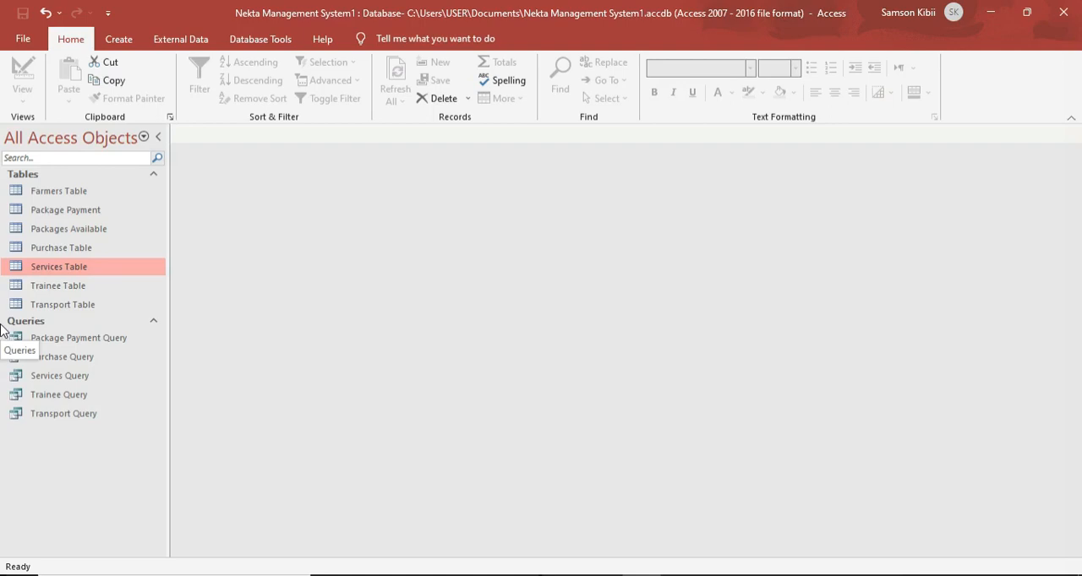
Start the Simple Query Wizard with the Services Query as the source of the fields.
click(75, 382)
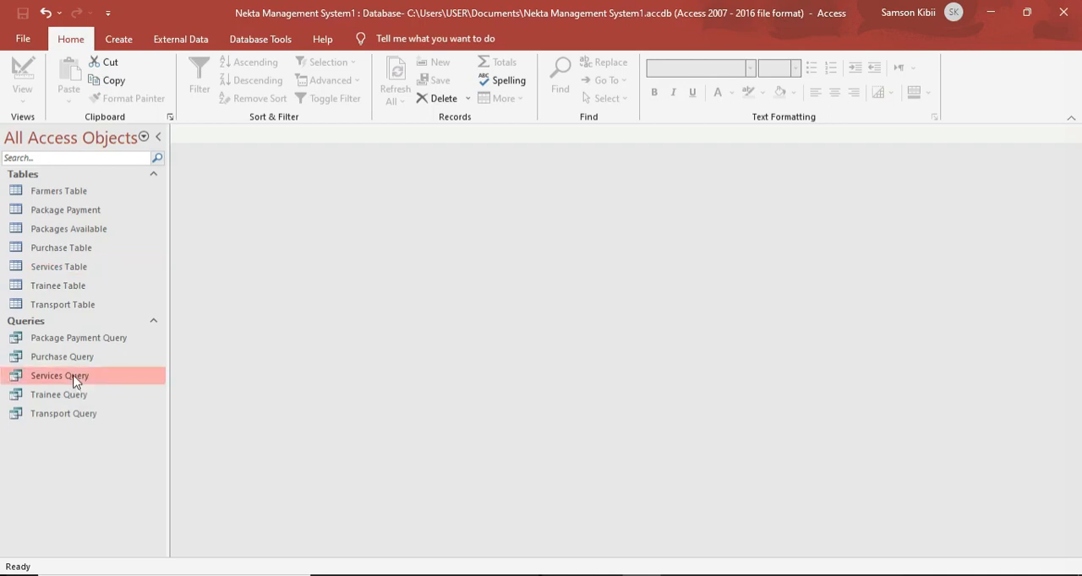
click(118, 39)
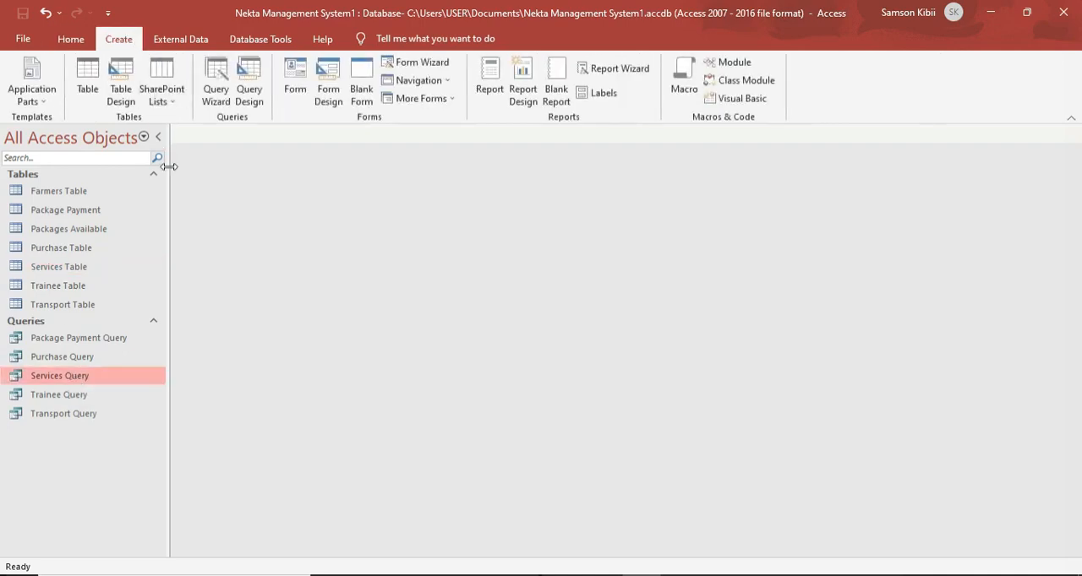
click(216, 91)
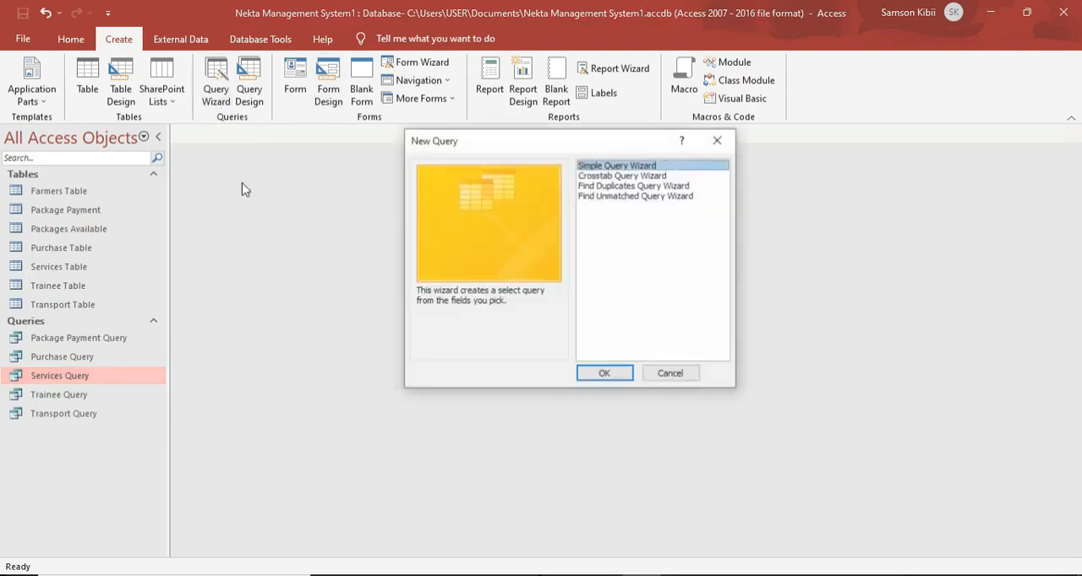
click(605, 374)
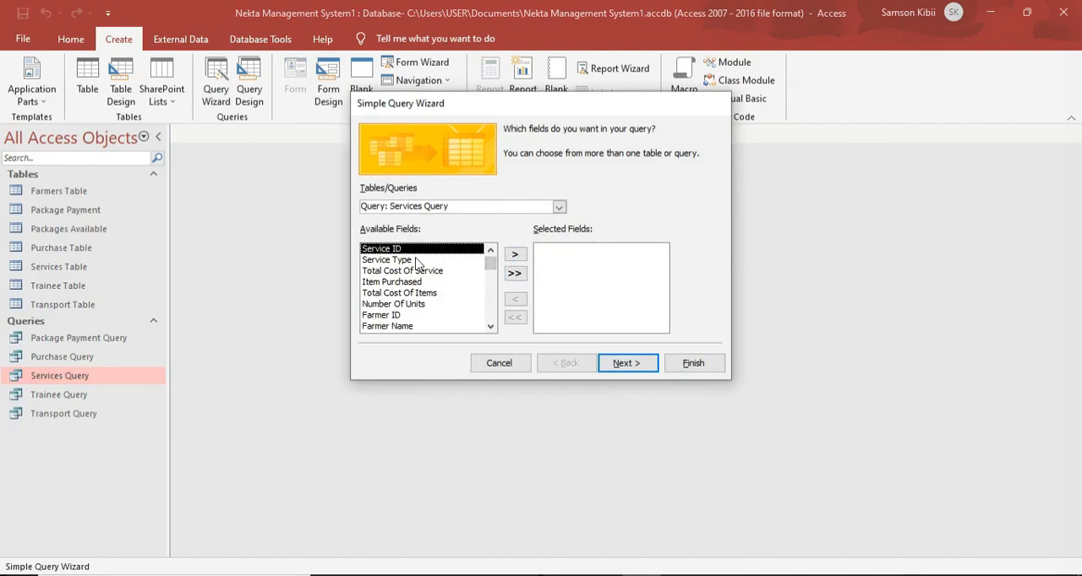
scroll(415, 264, down, 1)
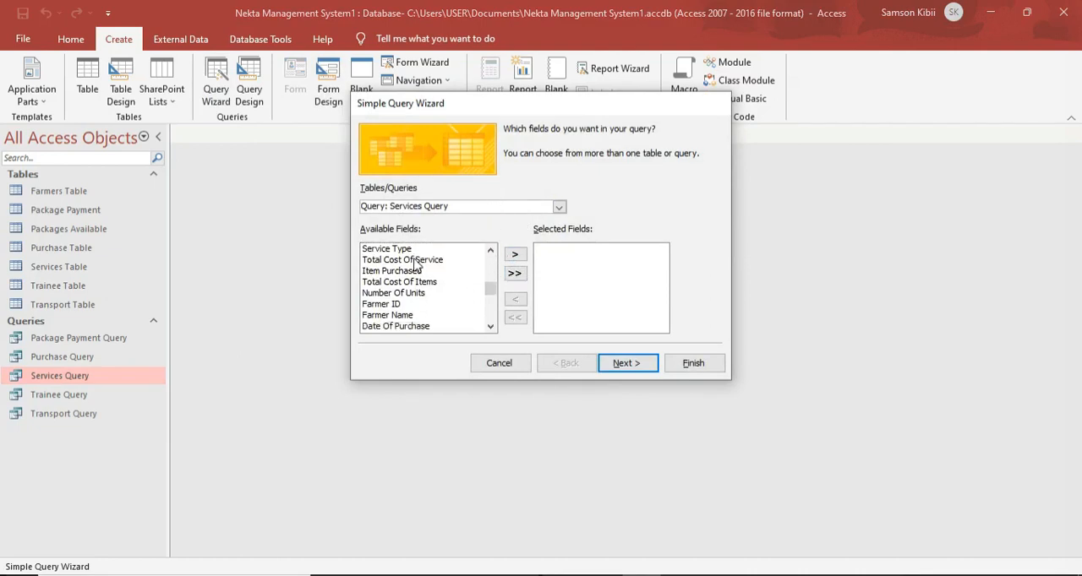
scroll(411, 259, up, 1)
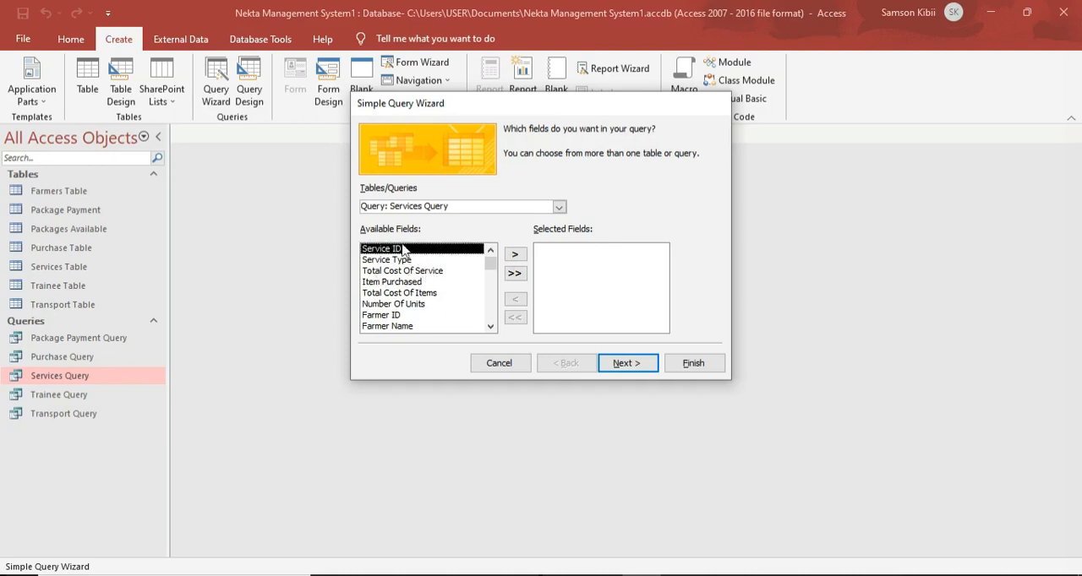
Add the Service ID and Item Purchased fields to the new query, leaving Service Type out.
click(515, 253)
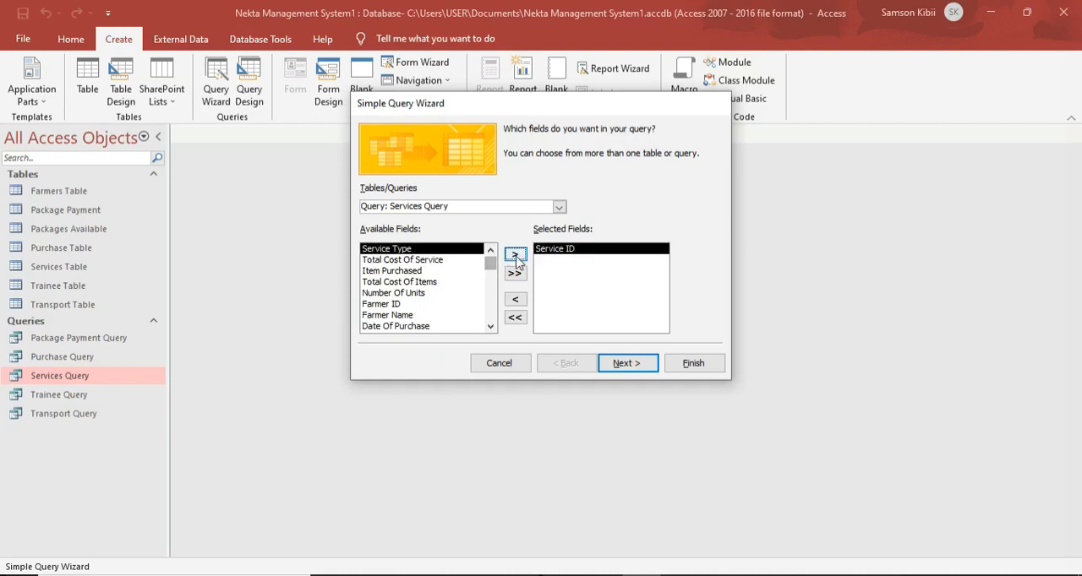
click(515, 256)
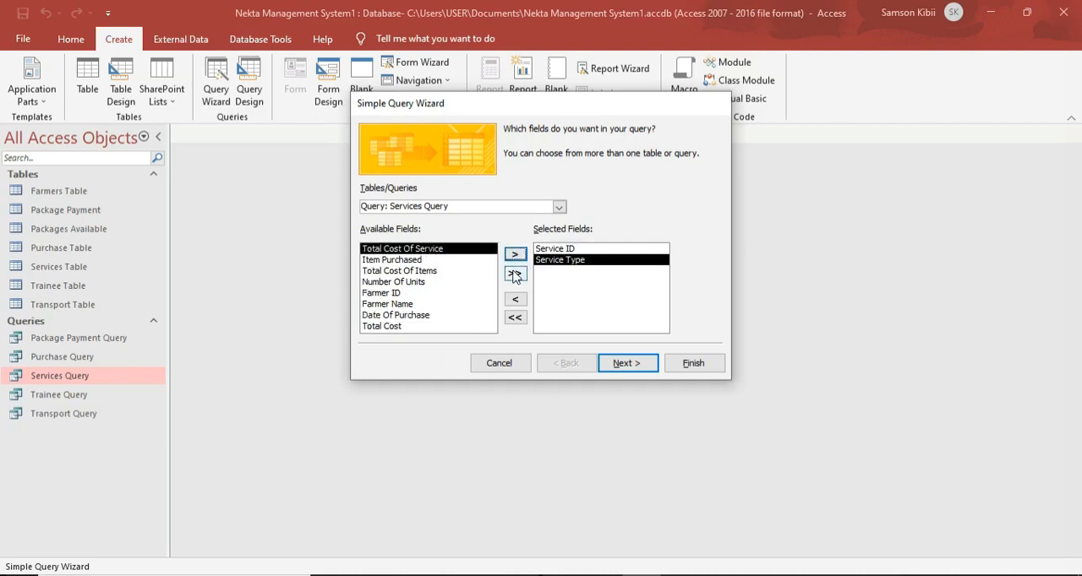
click(514, 298)
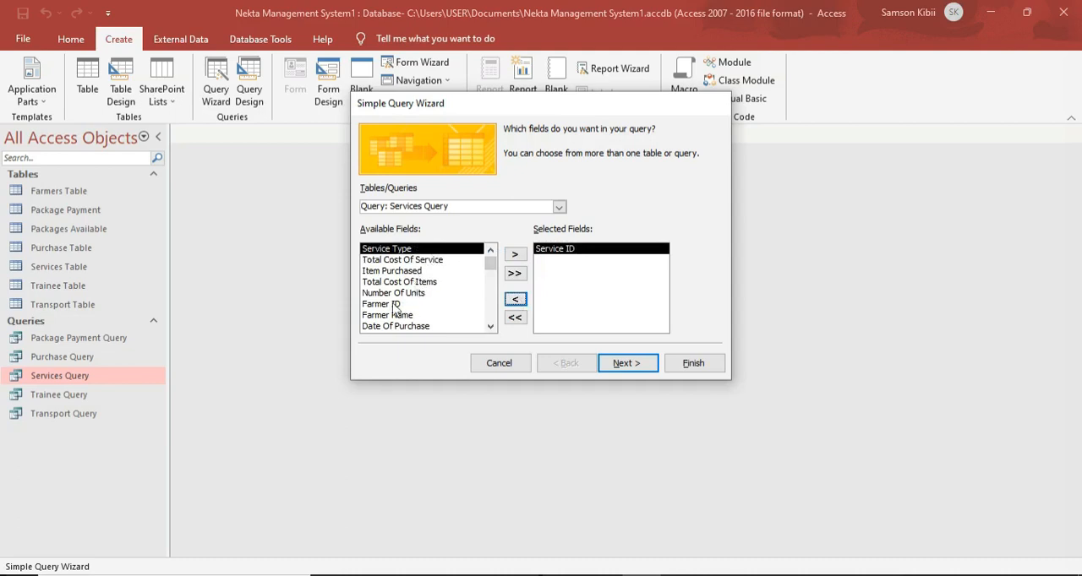
scroll(414, 315, down, 1)
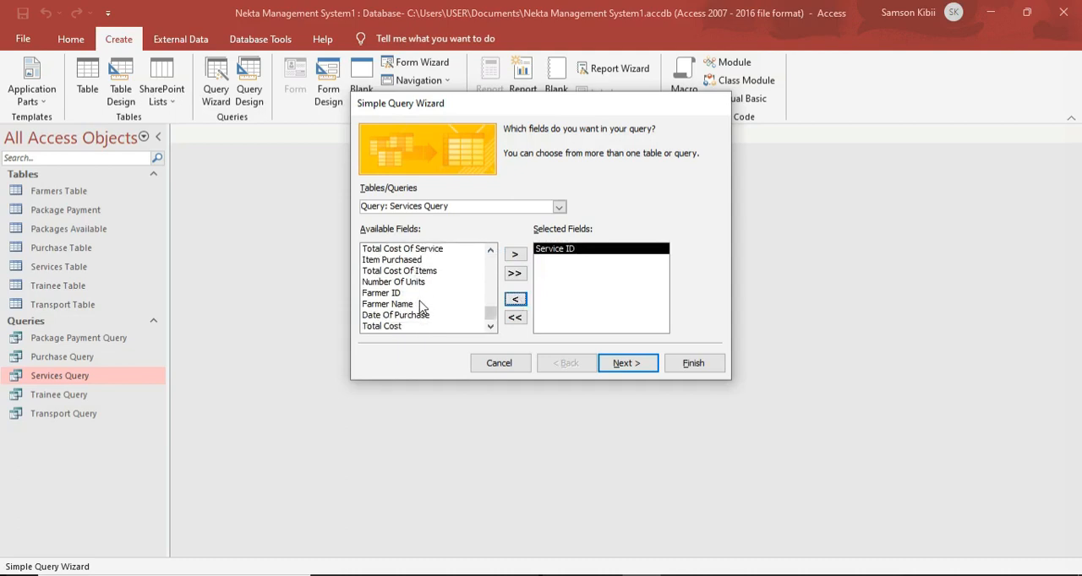
scroll(436, 292, up, 1)
click(399, 272)
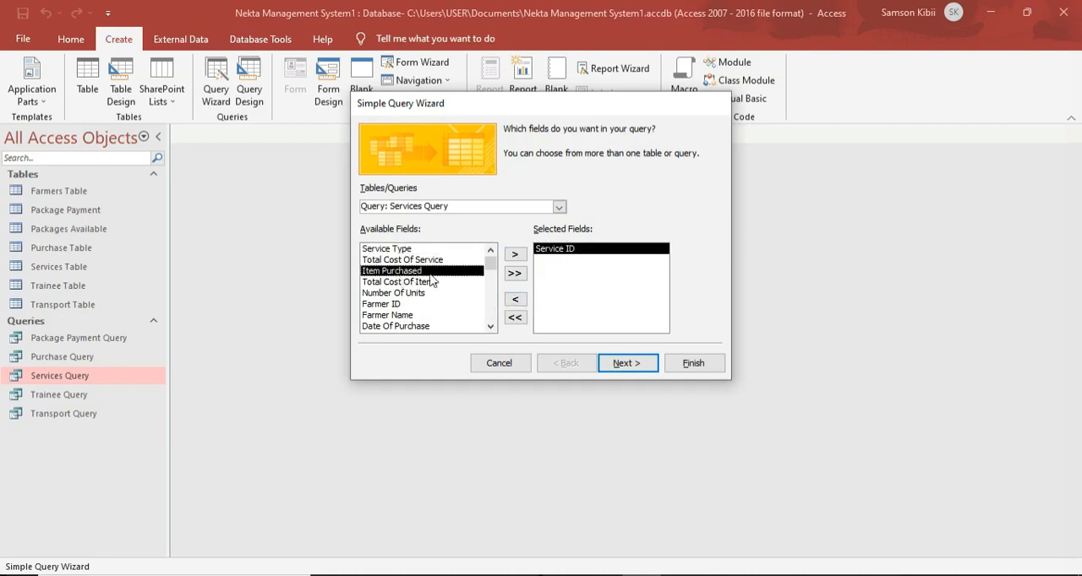
click(514, 254)
Add the Number Of Units and Total Cost Of Items fields to the new query.
click(422, 283)
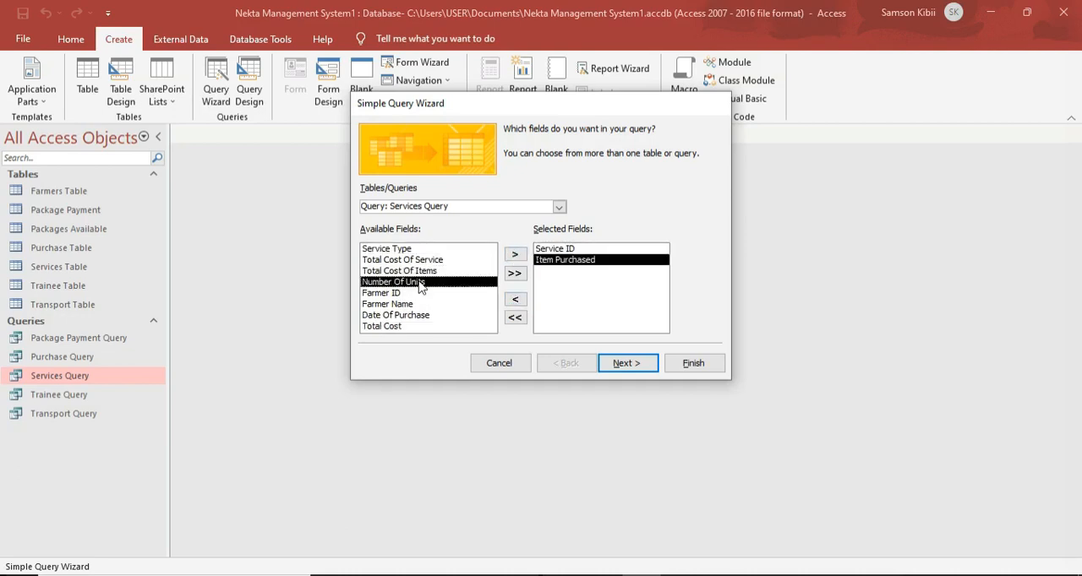
click(514, 254)
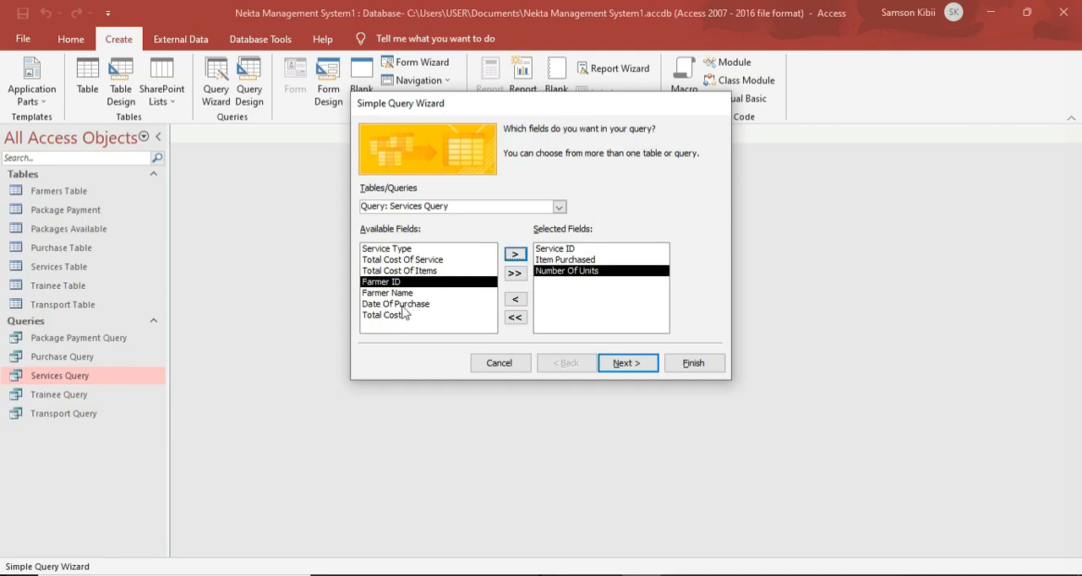
click(427, 273)
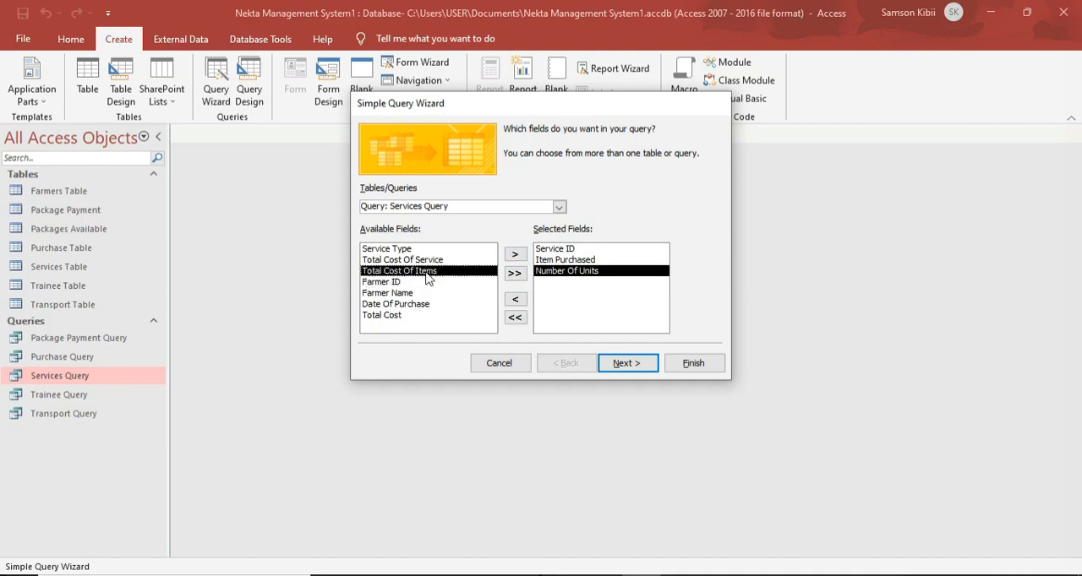
click(514, 253)
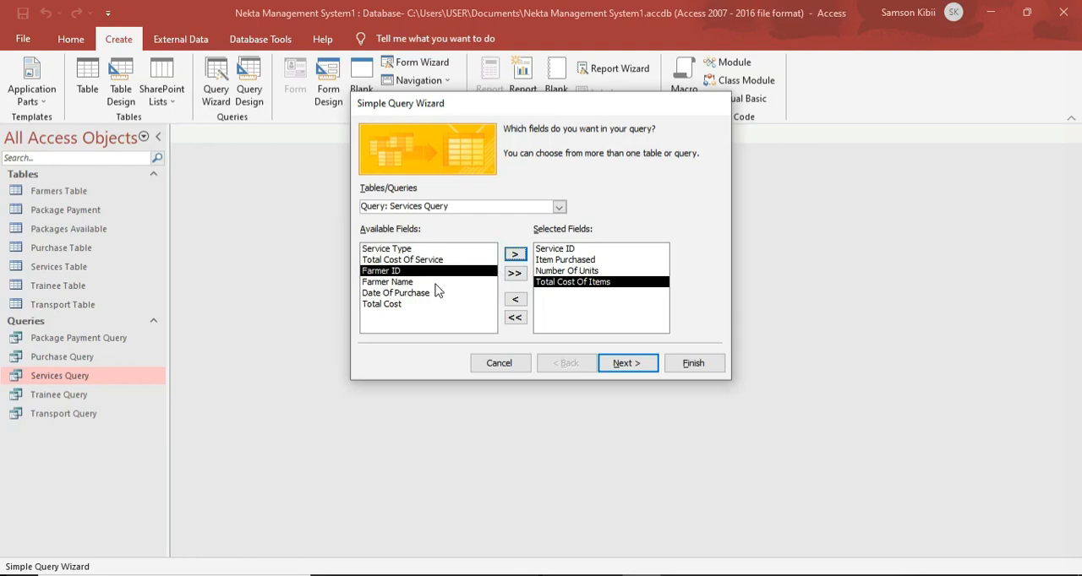
Add the Farmer ID, Farmer Name and Date Of Purchase fields and proceed to the query's title.
click(515, 253)
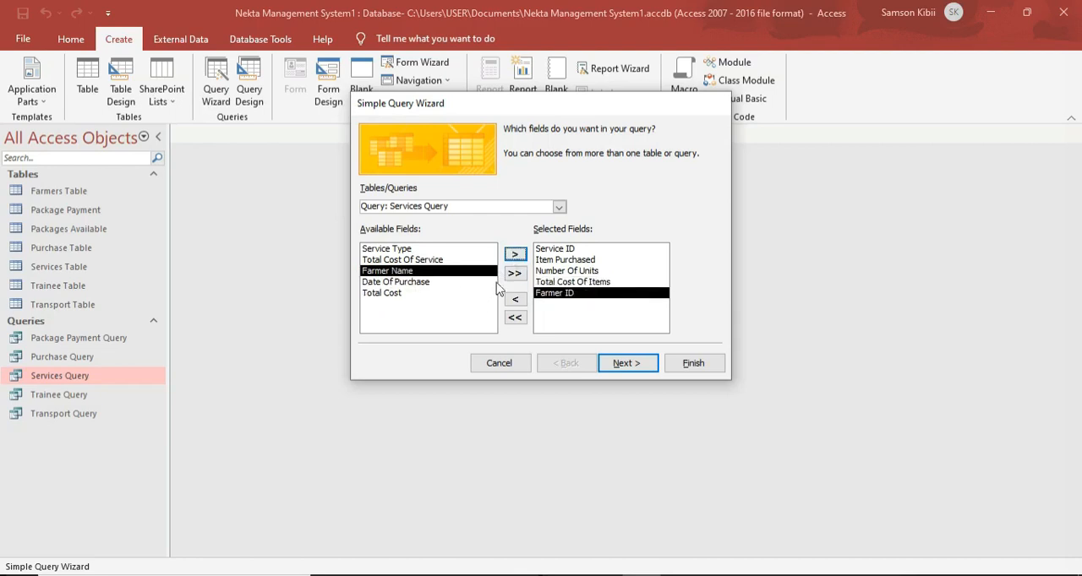
click(521, 257)
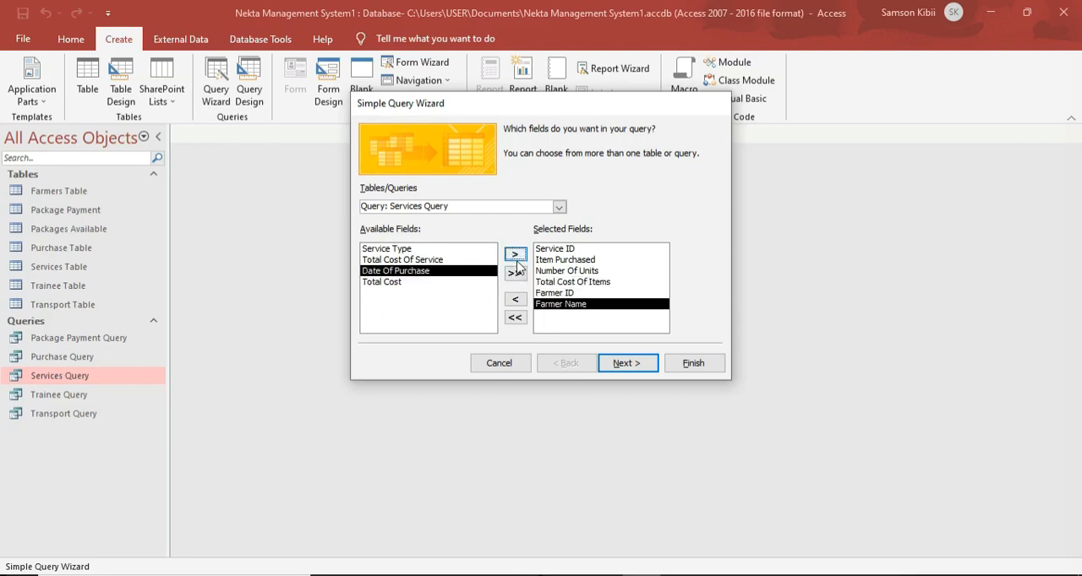
click(517, 255)
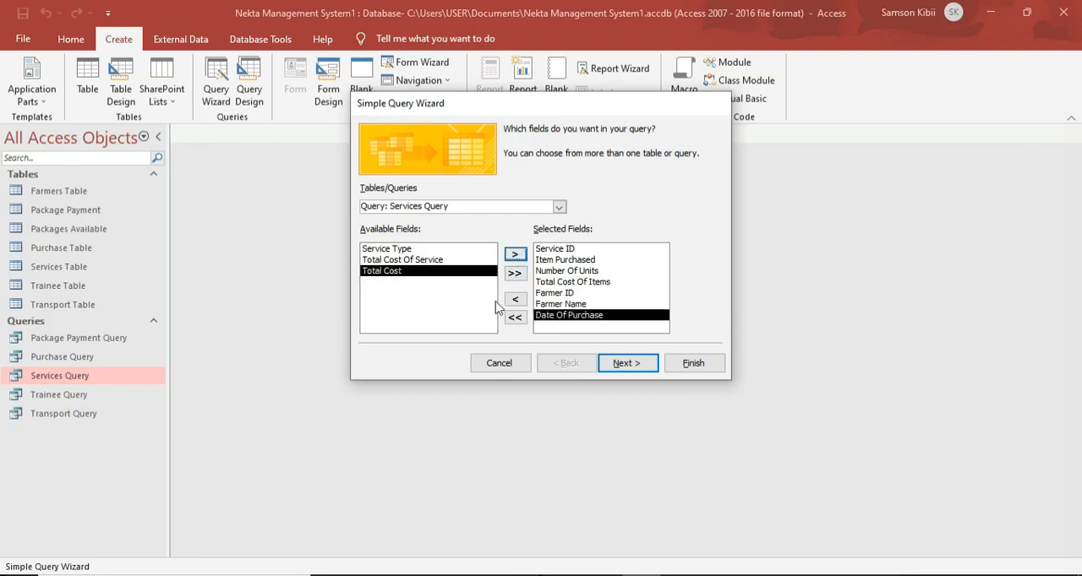
click(626, 363)
click(641, 365)
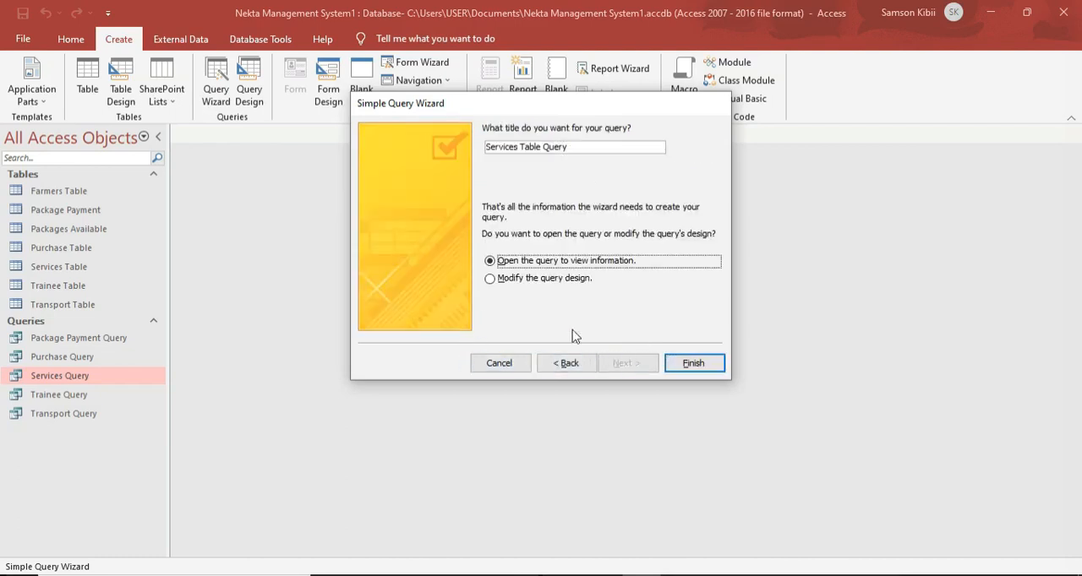
Title the query Item Query and finish the wizard so that it opens to view information.
double_click(518, 146)
key(Caps_Lock)
text(I)
key(Caps_Lock)
text(tem)
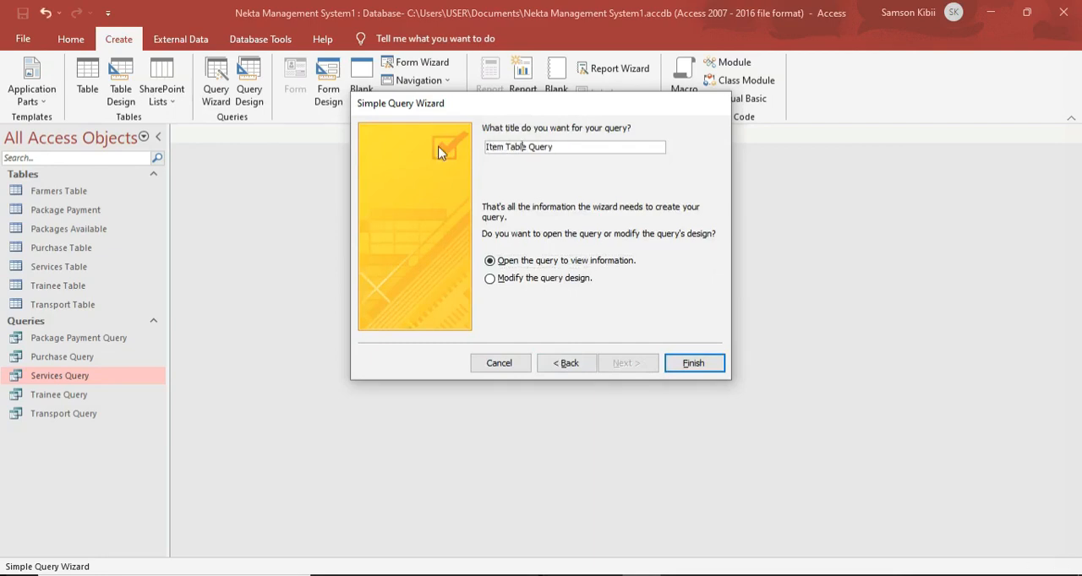
key(BackSpace)
key(BackSpace)
key(BackSpace)
key(BackSpace)
key(BackSpace)
key(BackSpace)
key(Return)
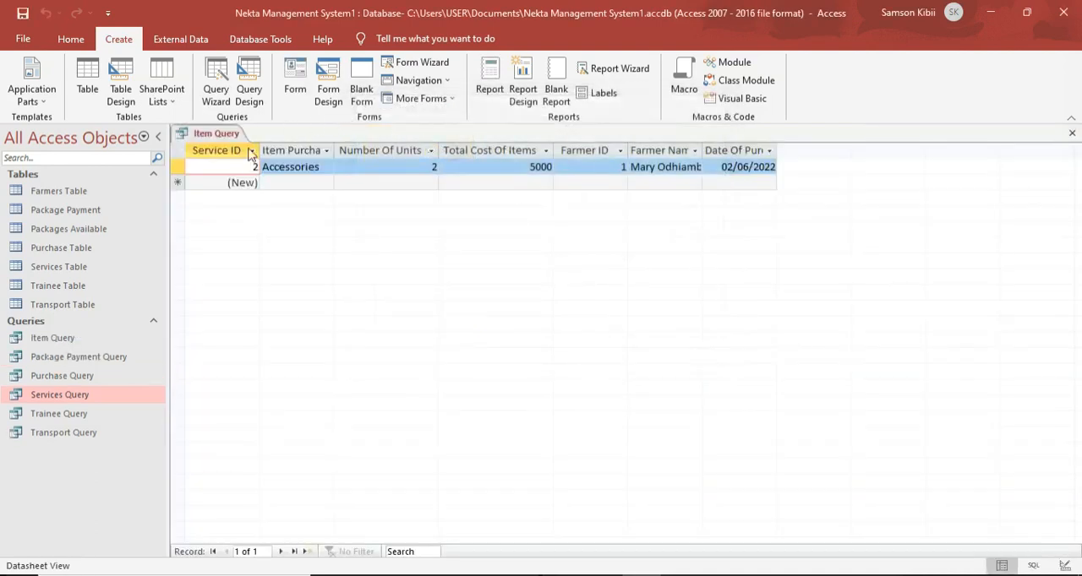
Set Item Purchased to Bee Products in the Item Query's existing record and close the query.
click(319, 166)
click(326, 166)
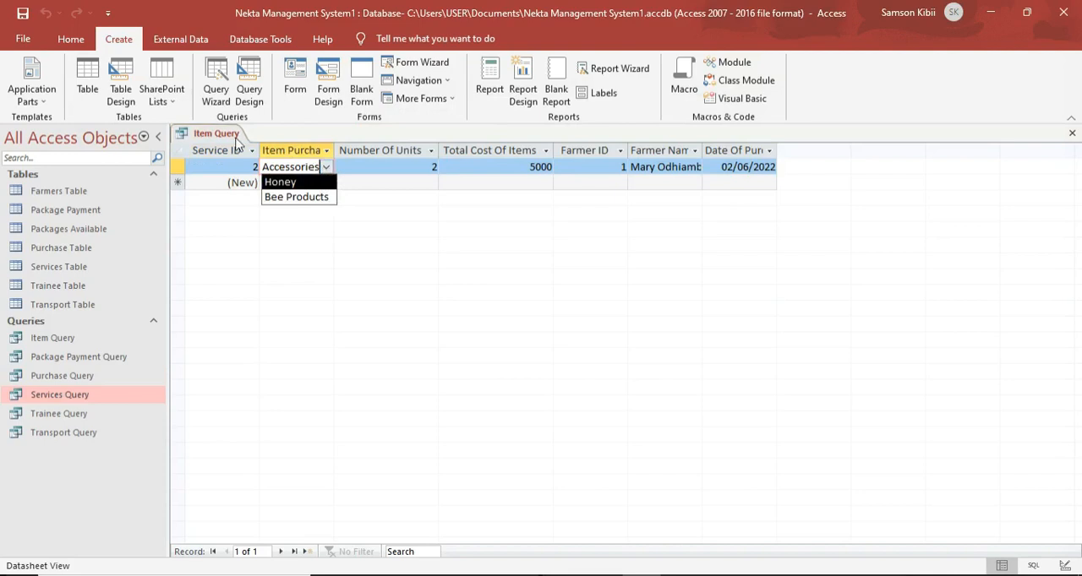
click(680, 570)
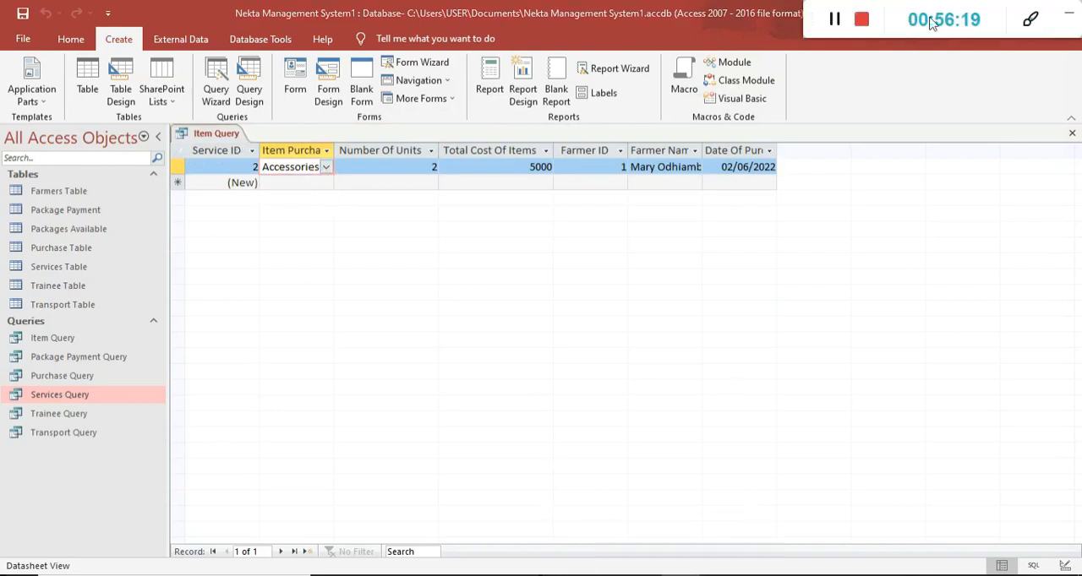
click(834, 31)
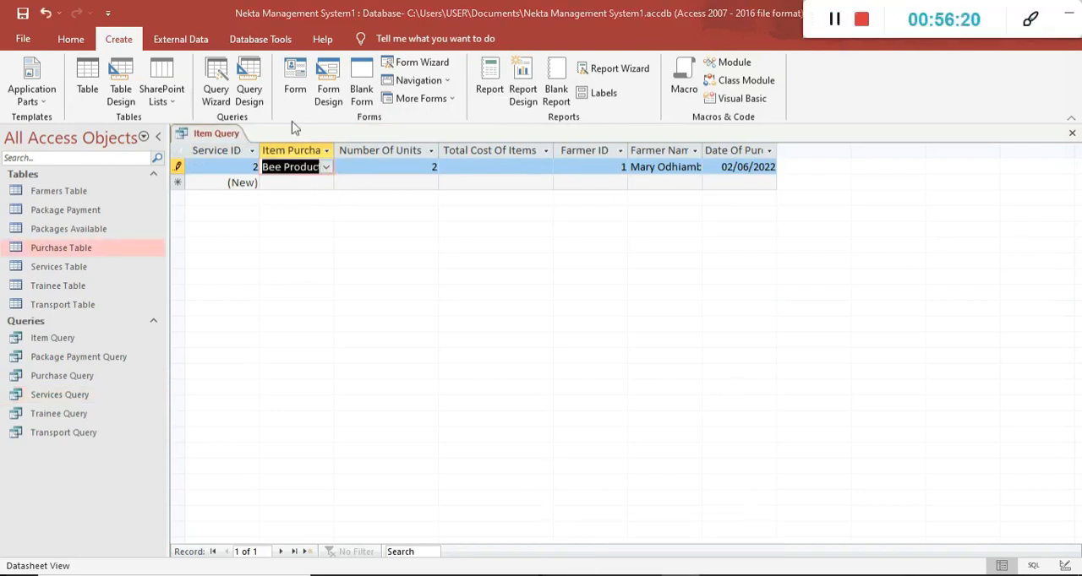
click(281, 163)
click(326, 166)
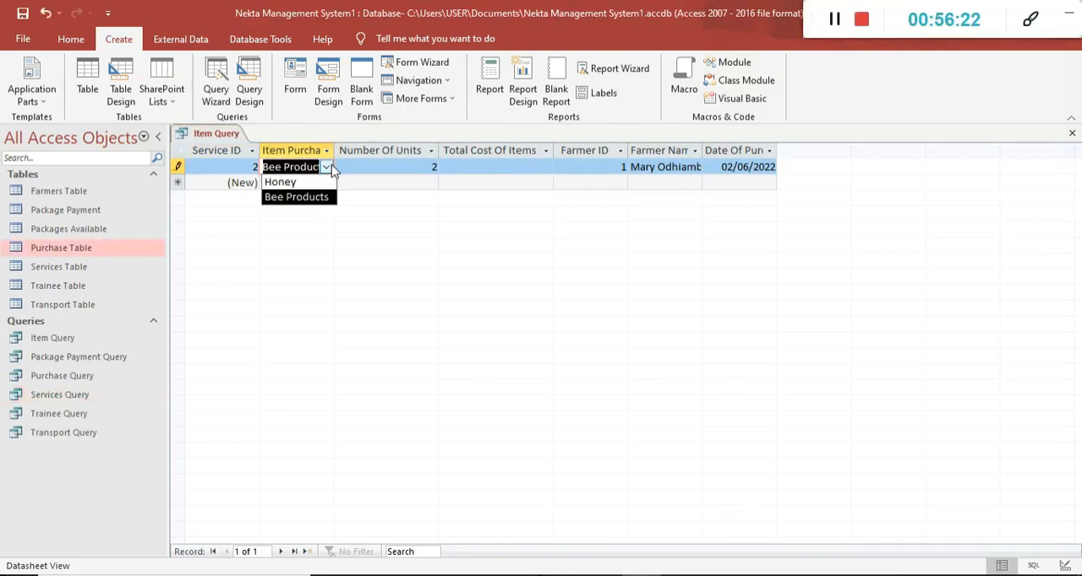
click(1070, 18)
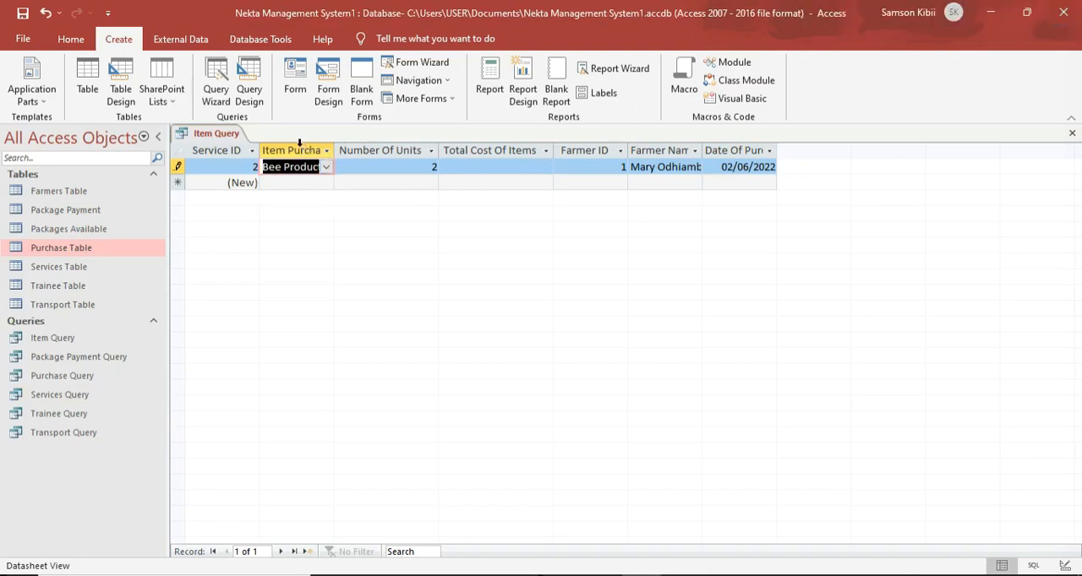
right_click(217, 133)
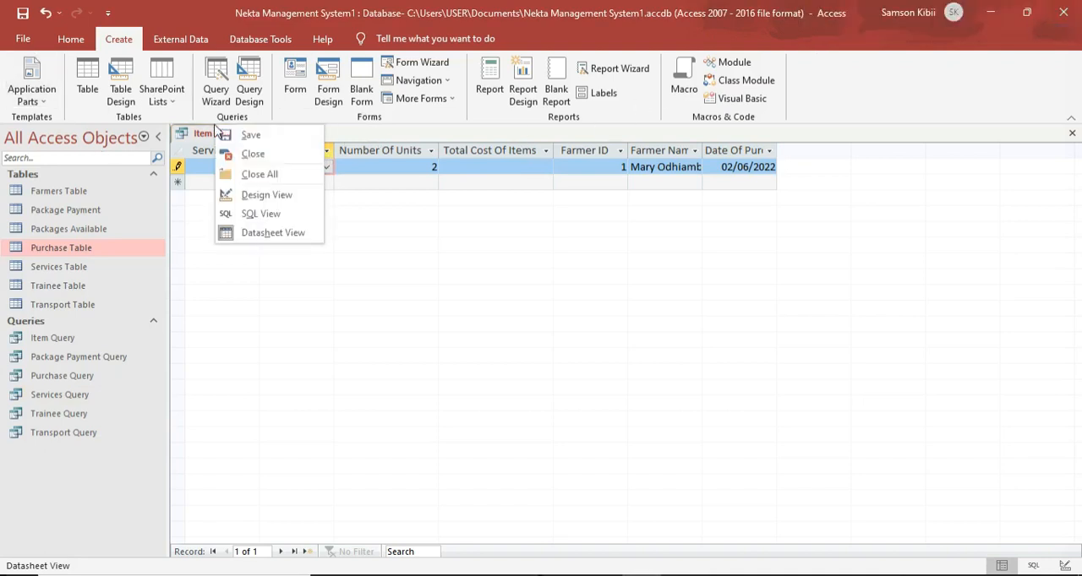
click(240, 155)
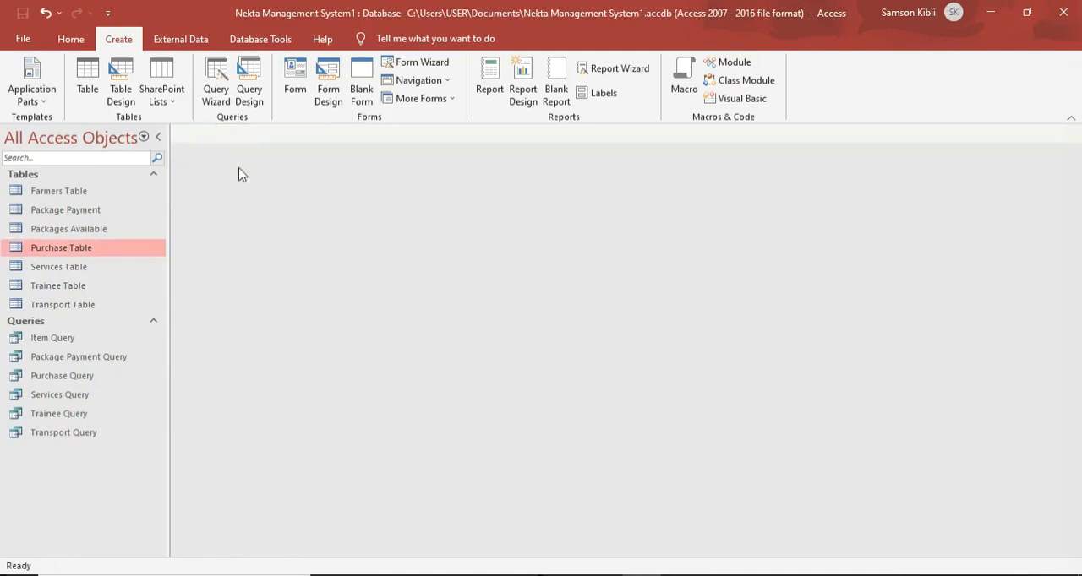
Open the Purchase Table in Design View and start a Lookup Wizard with typed-in values for Product Bought.
double_click(93, 247)
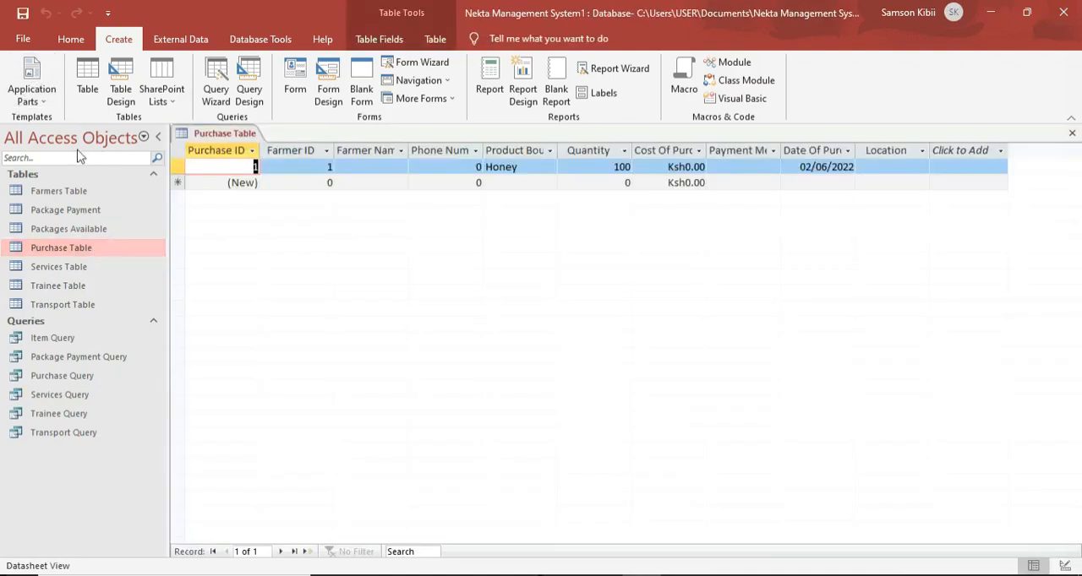
right_click(226, 135)
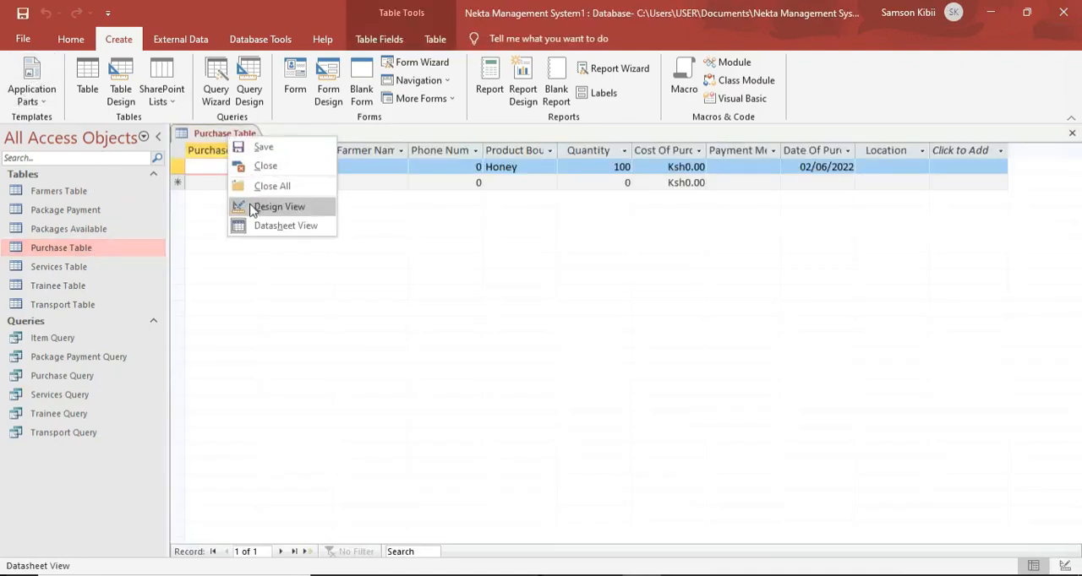
click(245, 208)
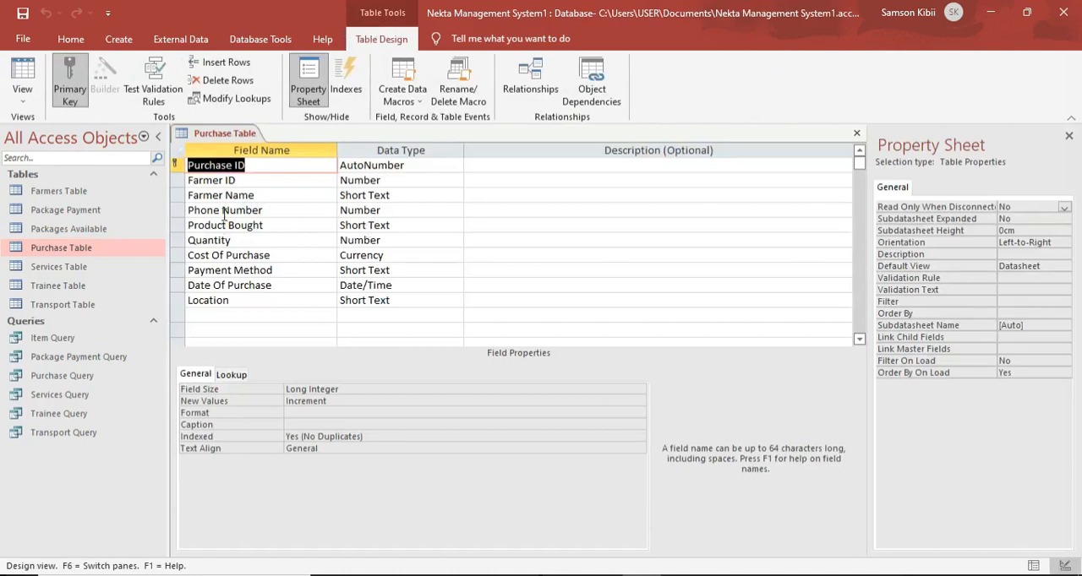
click(397, 226)
click(455, 226)
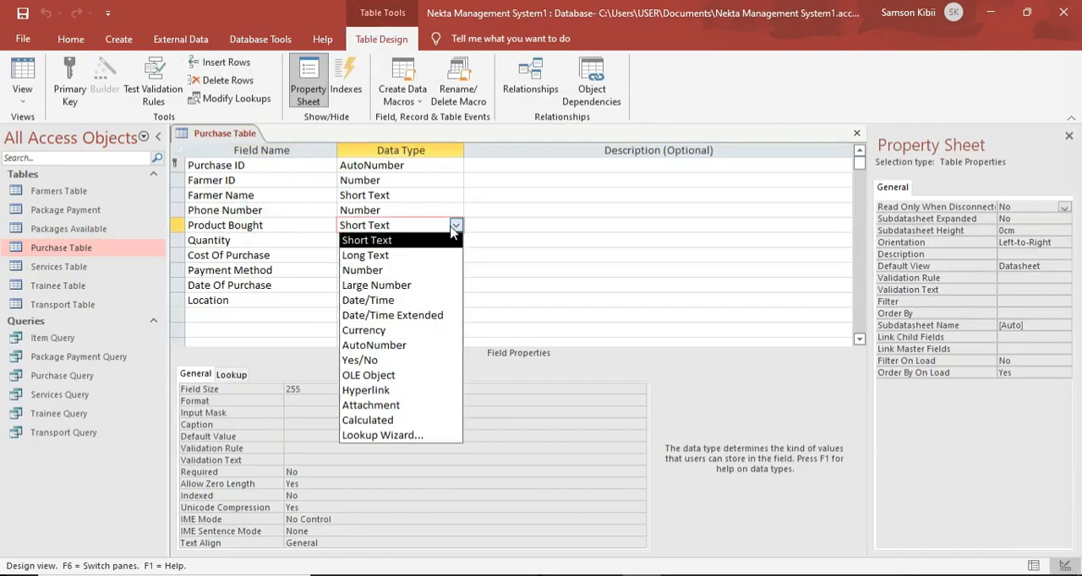
click(406, 436)
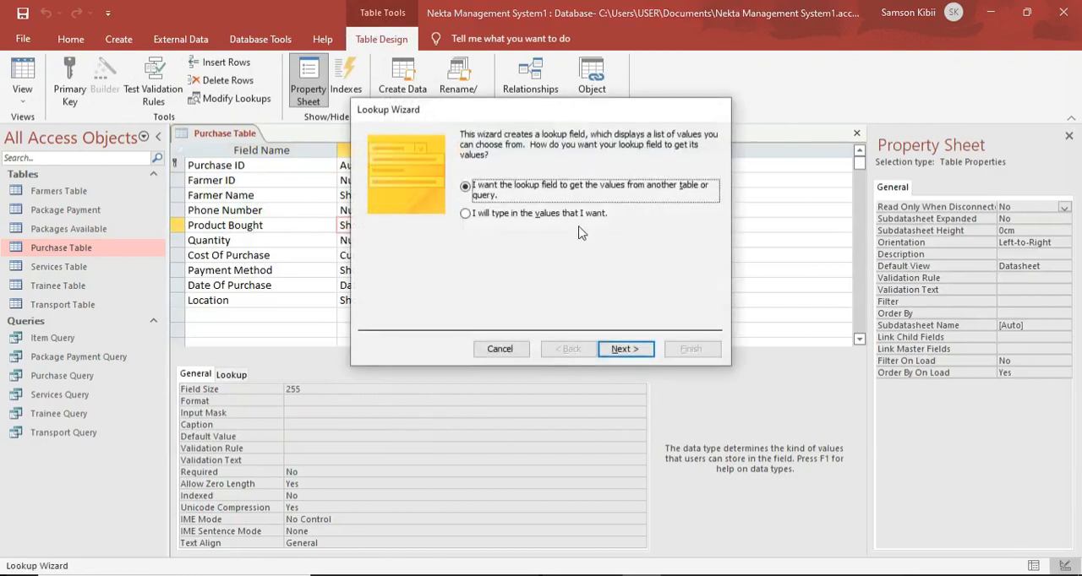
click(574, 214)
click(622, 349)
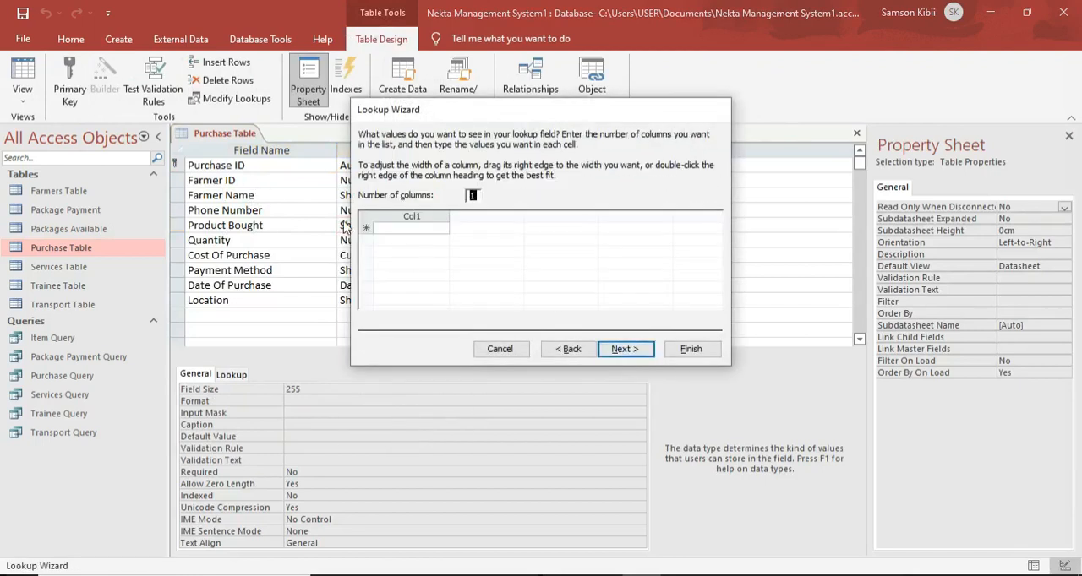
Enter Honey and Bee Product as the Product Bought lookup values and finish the wizard with the existing label.
click(384, 225)
text(Ho)
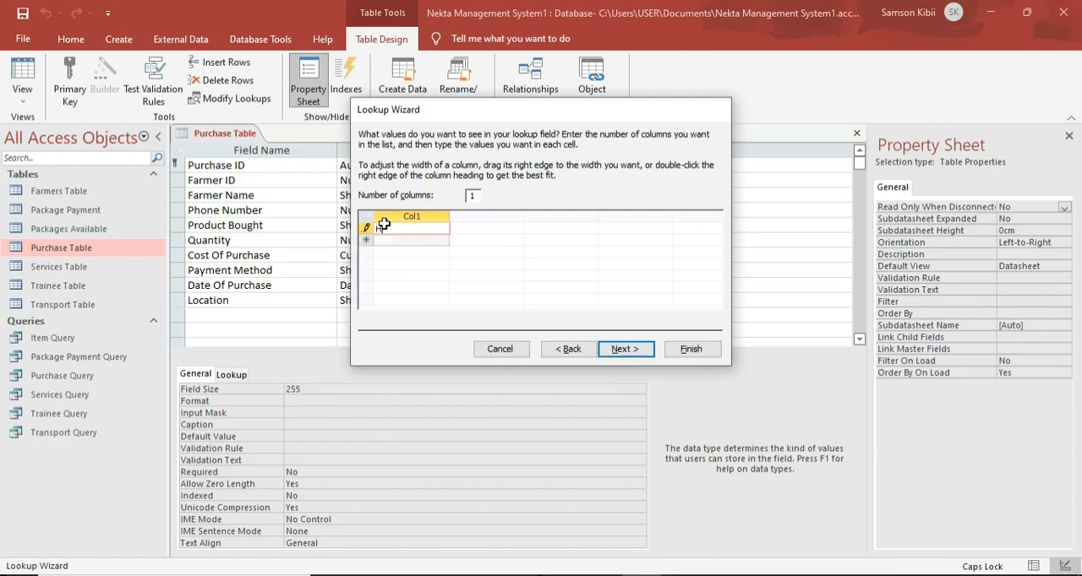
text(ney)
key(Return)
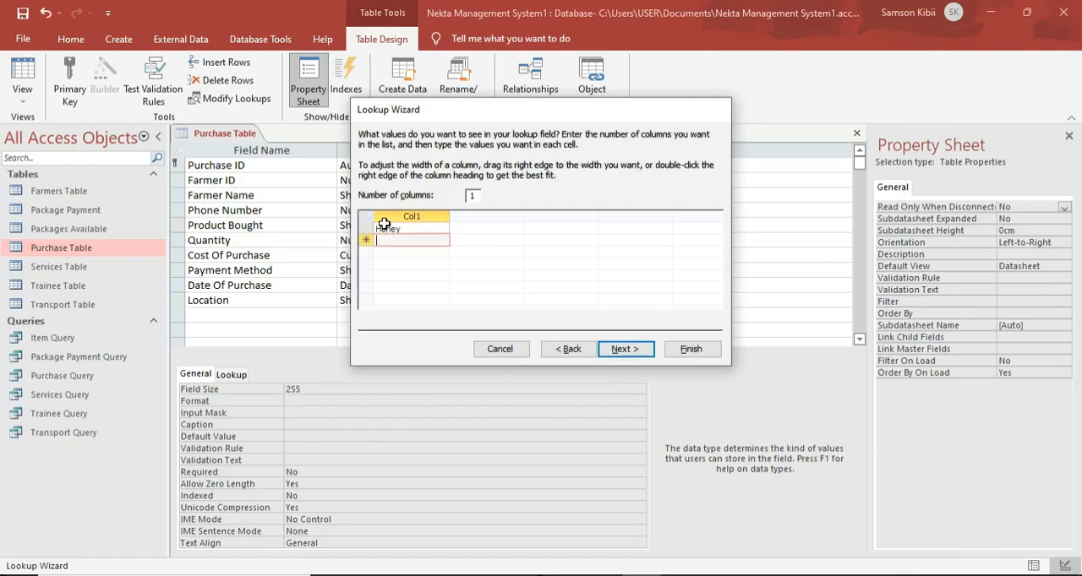
key(Caps_Lock)
text(B)
key(Caps_Lock)
text(ee)
key(Caps_Lock)
text(Products)
key(Caps_Lock)
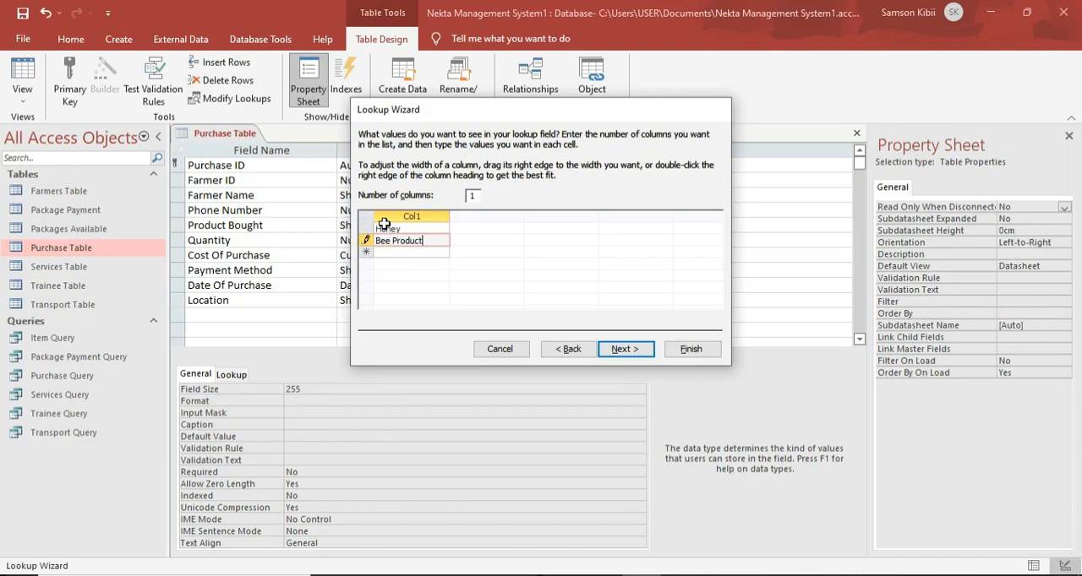
click(625, 349)
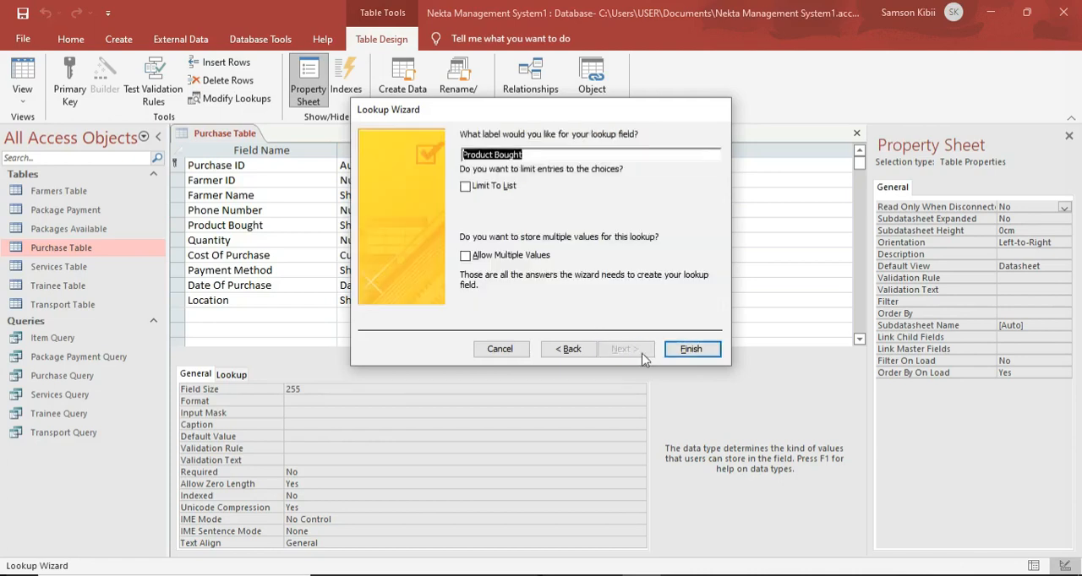
click(690, 355)
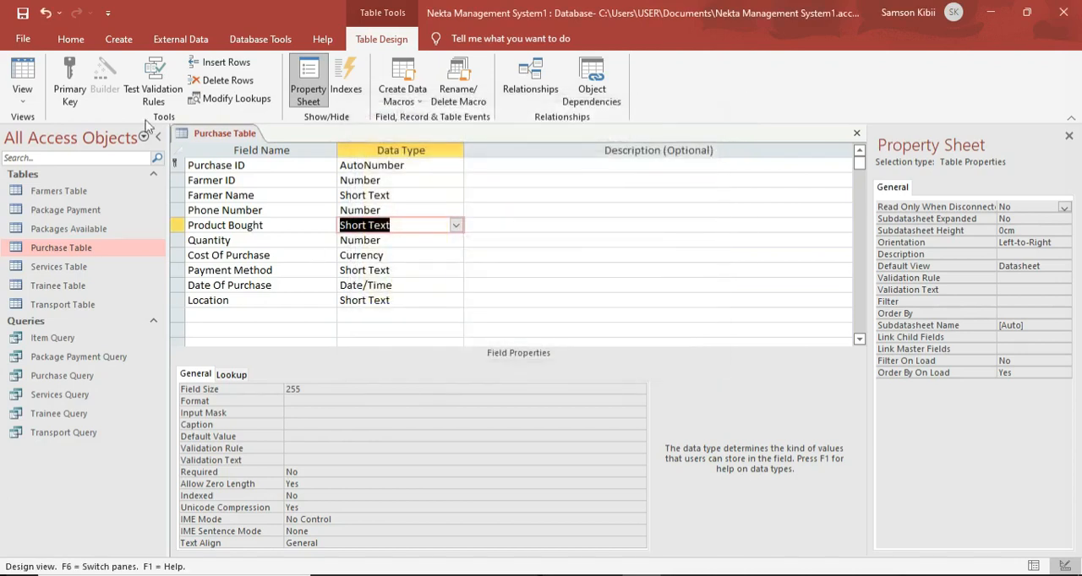
Save the Purchase Table's design and close the table.
right_click(194, 128)
click(229, 138)
right_click(227, 136)
click(245, 165)
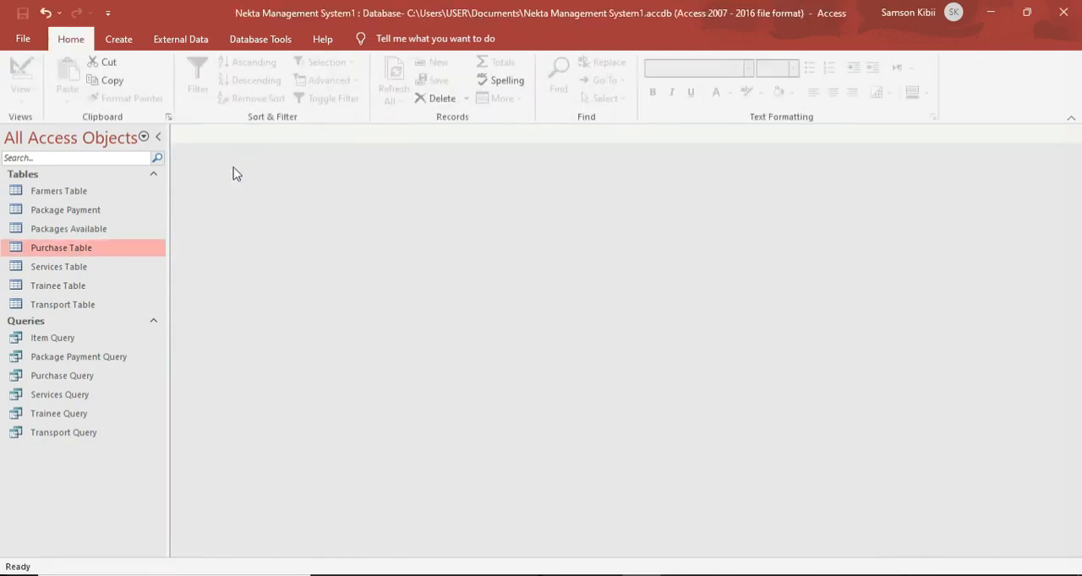
Open the Services Table in Design View and start a Lookup Wizard with typed-in values for Item Purchased.
click(80, 269)
double_click(81, 269)
click(22, 76)
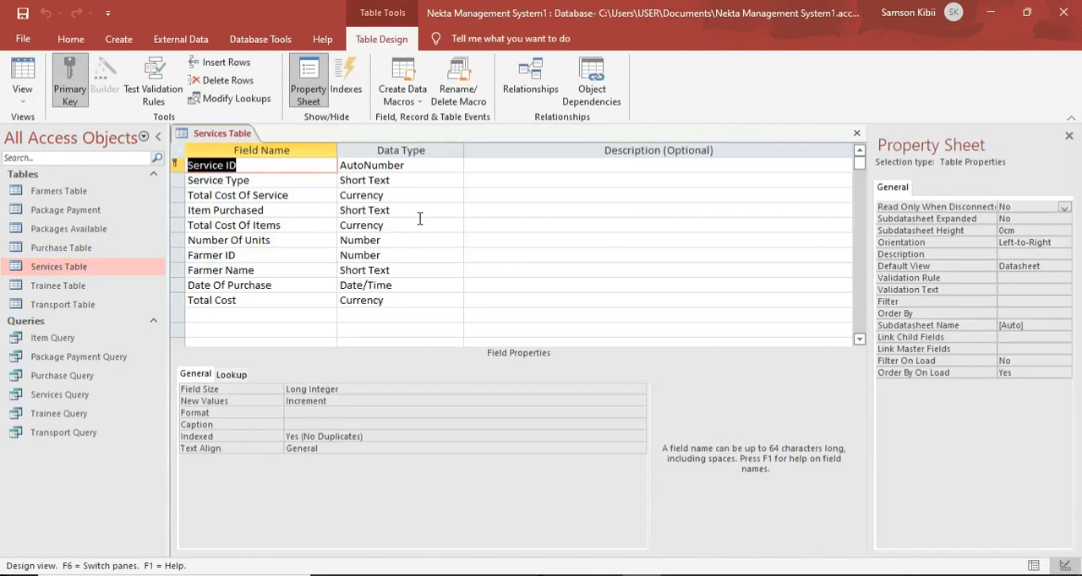
click(449, 211)
click(452, 212)
click(395, 488)
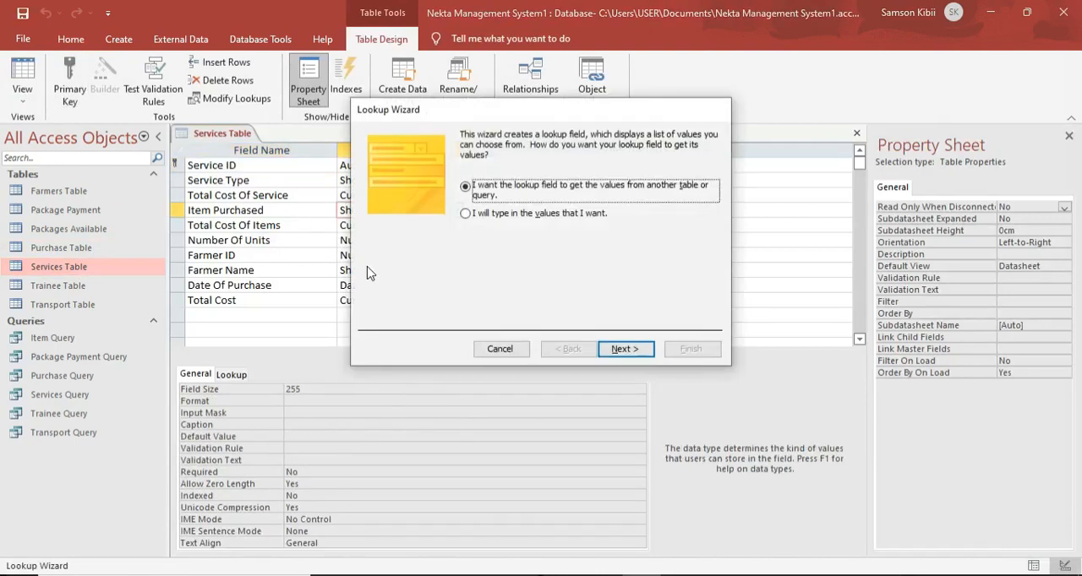
click(530, 213)
click(626, 349)
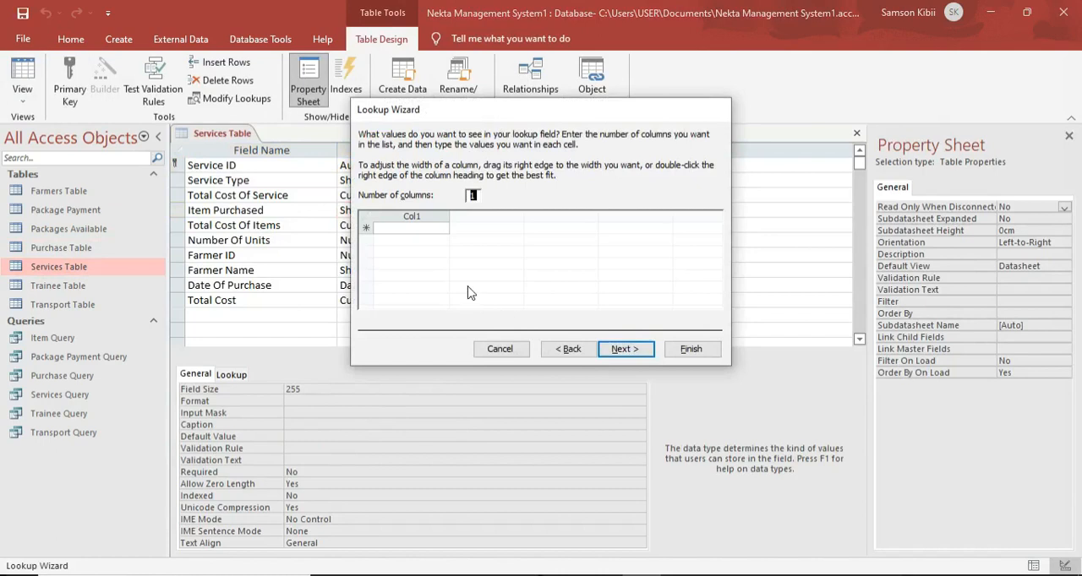
Enter Accessories and Honey Harvsting Kit as the first two Item Purchased lookup values.
click(401, 227)
text(A)
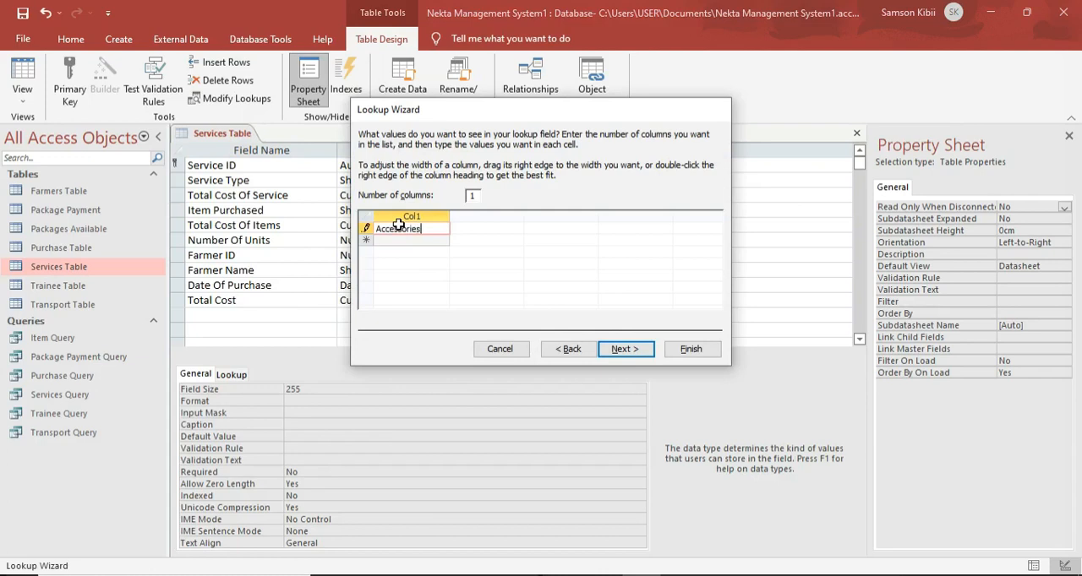
text(ccessories)
key(Return)
key(Caps_Lock)
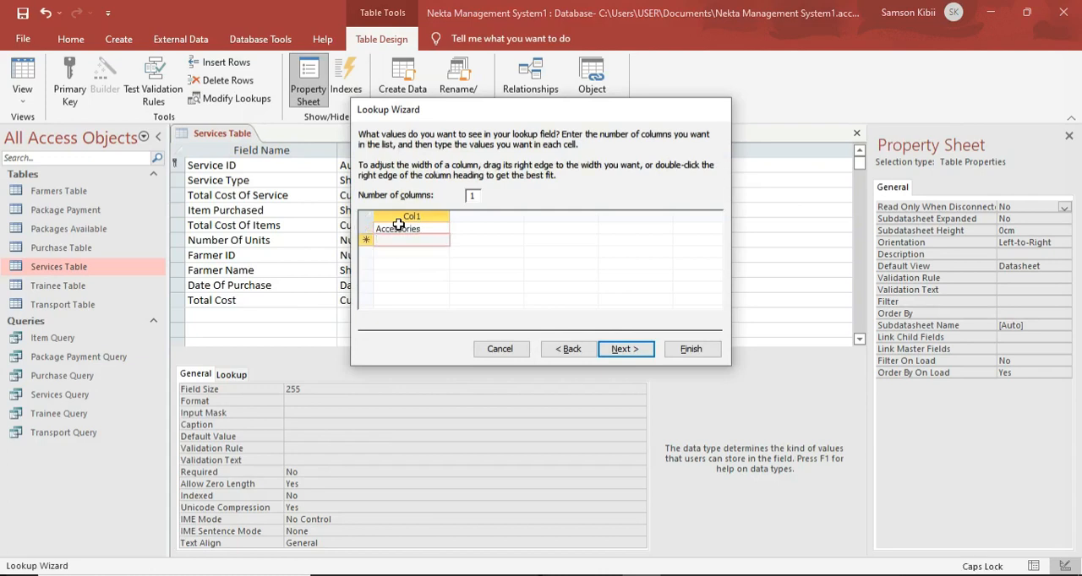
text(Honey)
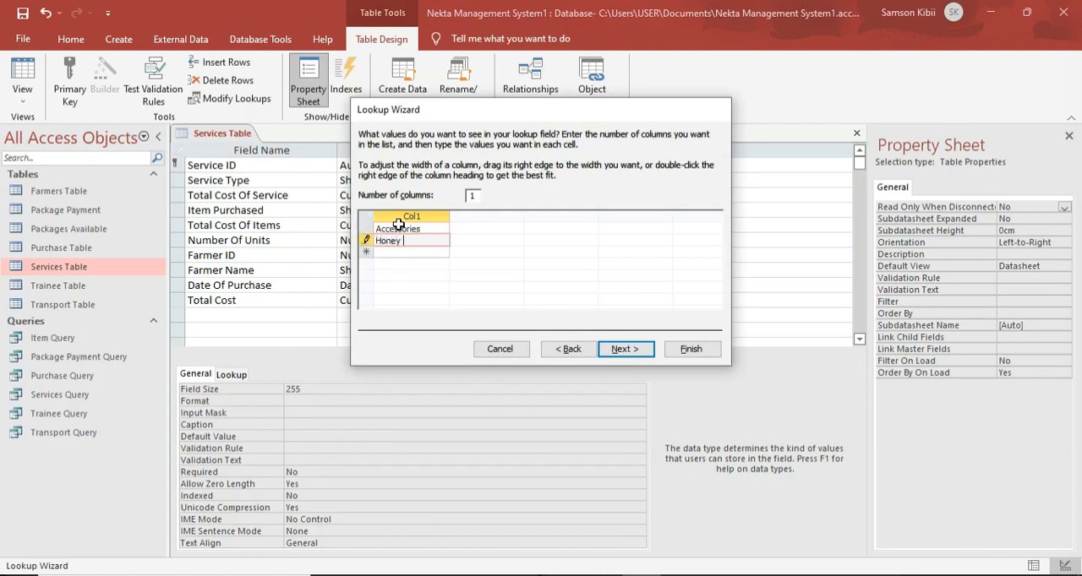
key(Caps_Lock)
text(H)
key(Caps_Lock)
text(arvsting)
key(Caps_Lock)
text(K)
key(Caps_Lock)
text(its)
key(Return)
Add Honey Extractors and N/A to the Item Purchased lookup values and finish the wizard.
key(Caps_Lock)
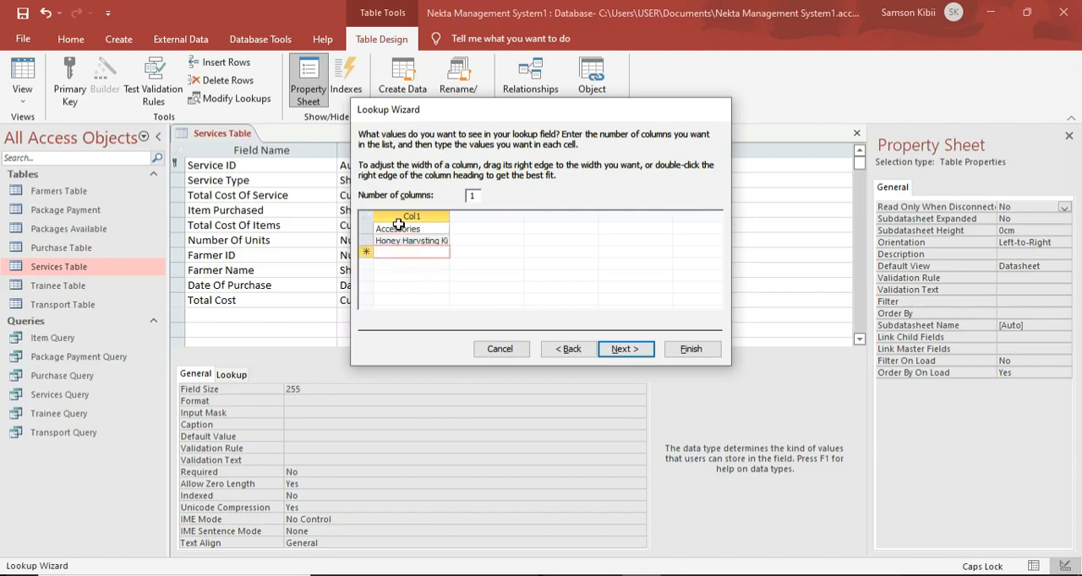
text(H)
key(Caps_Lock)
text(oney)
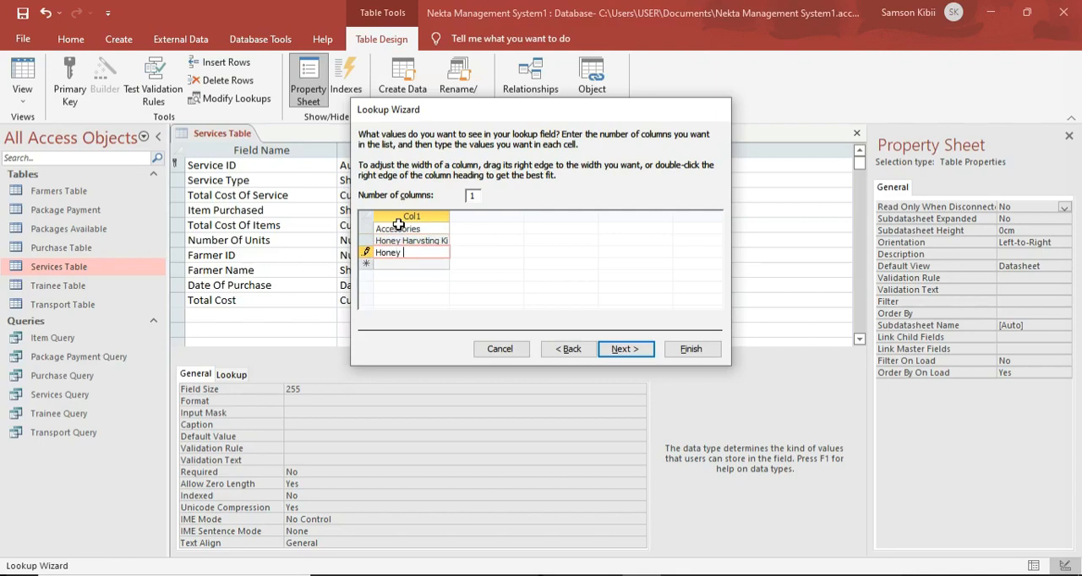
key(Caps_Lock)
text(ey E)
key(Caps_Lock)
text(xtractors)
key(Return)
key(Caps_Lock)
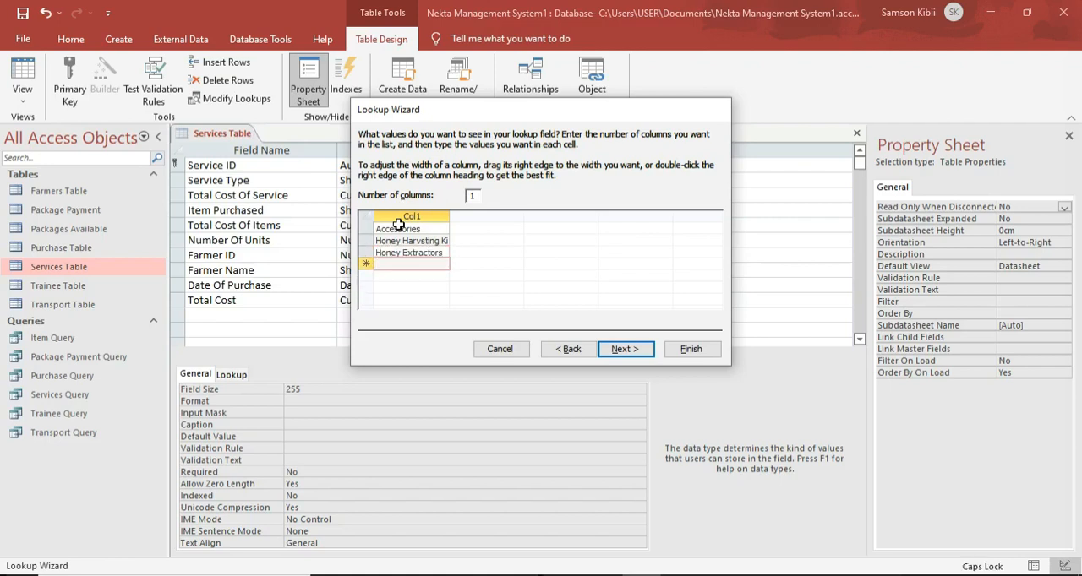
text(N/A)
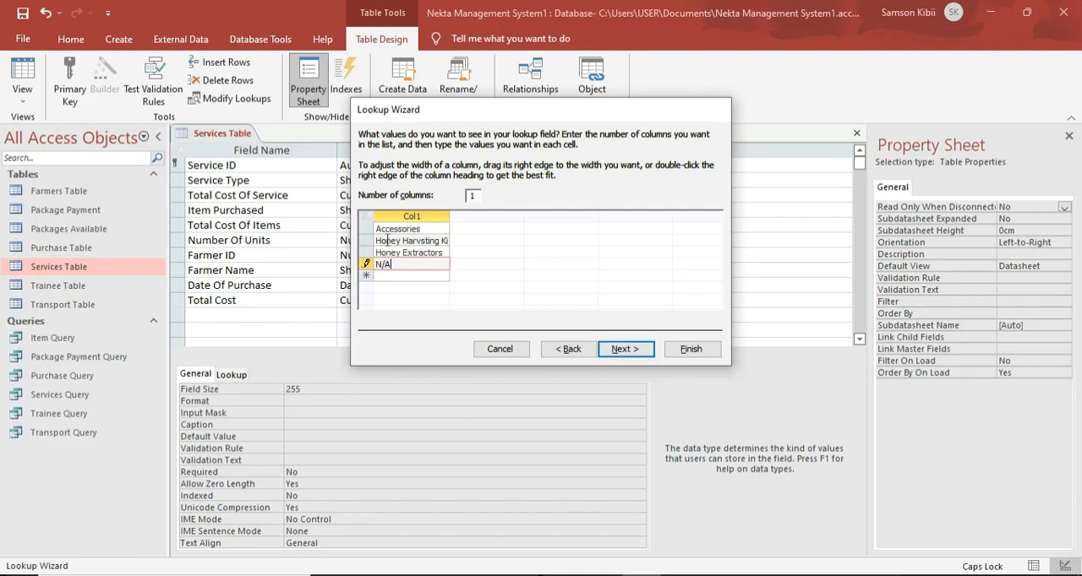
click(385, 241)
click(626, 349)
click(688, 350)
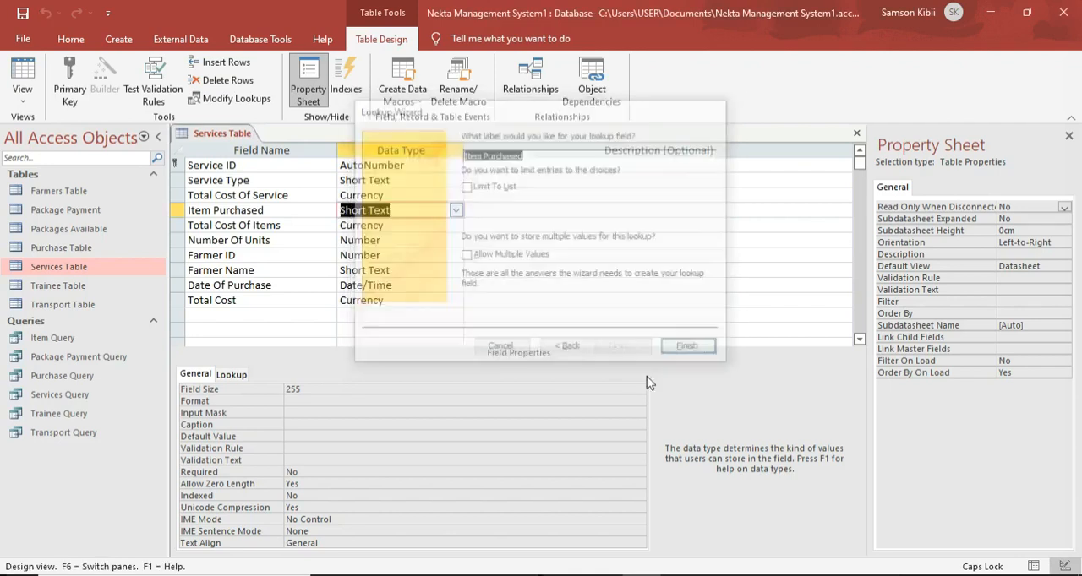
Save the Services Table's design and close the table.
right_click(251, 134)
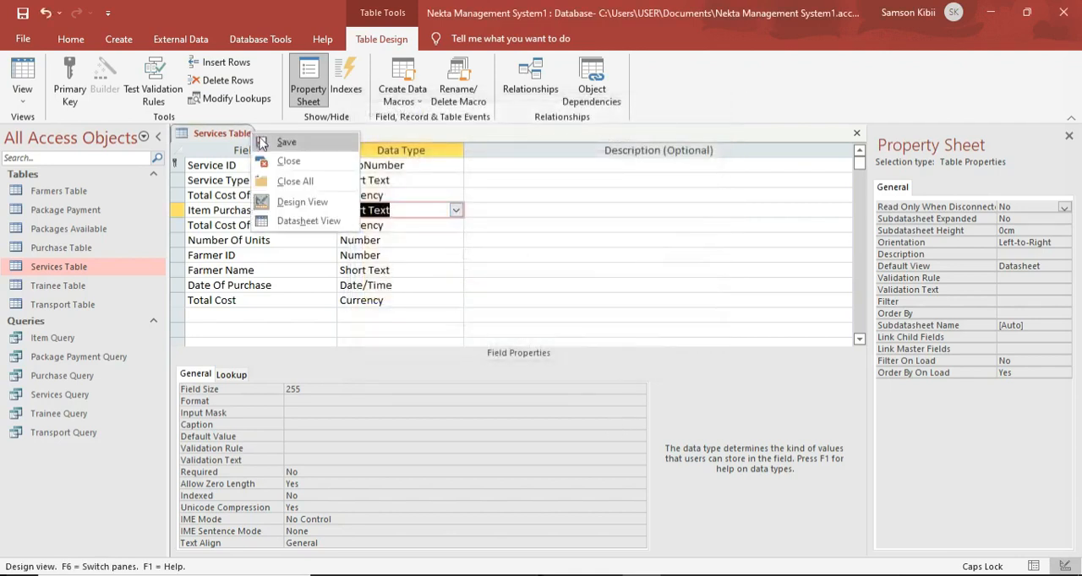
click(272, 142)
right_click(218, 133)
click(255, 161)
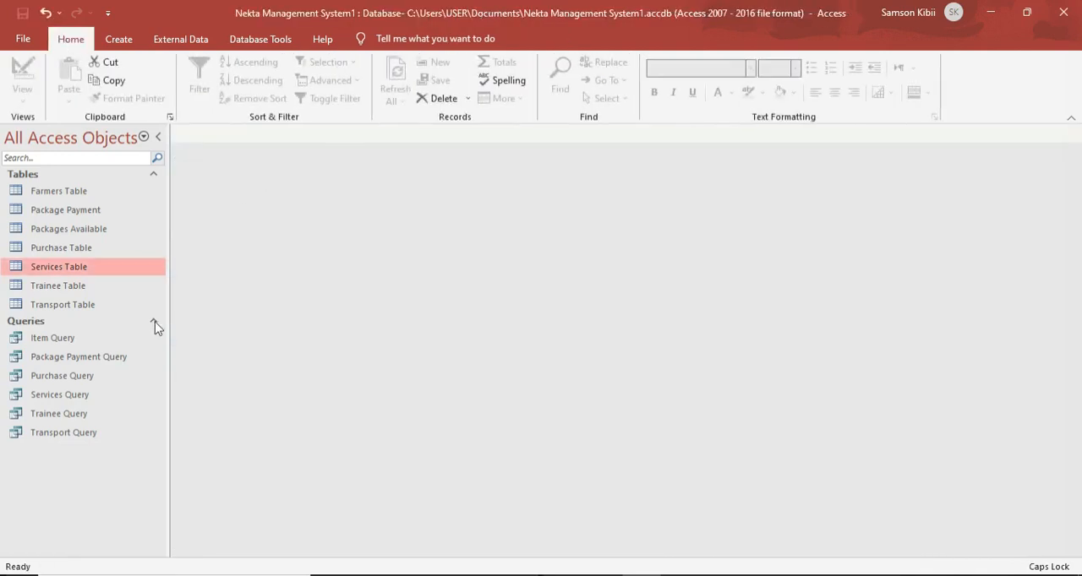
Open the Item Query and set Item Purchased to Honey Extractors in the existing record.
double_click(52, 338)
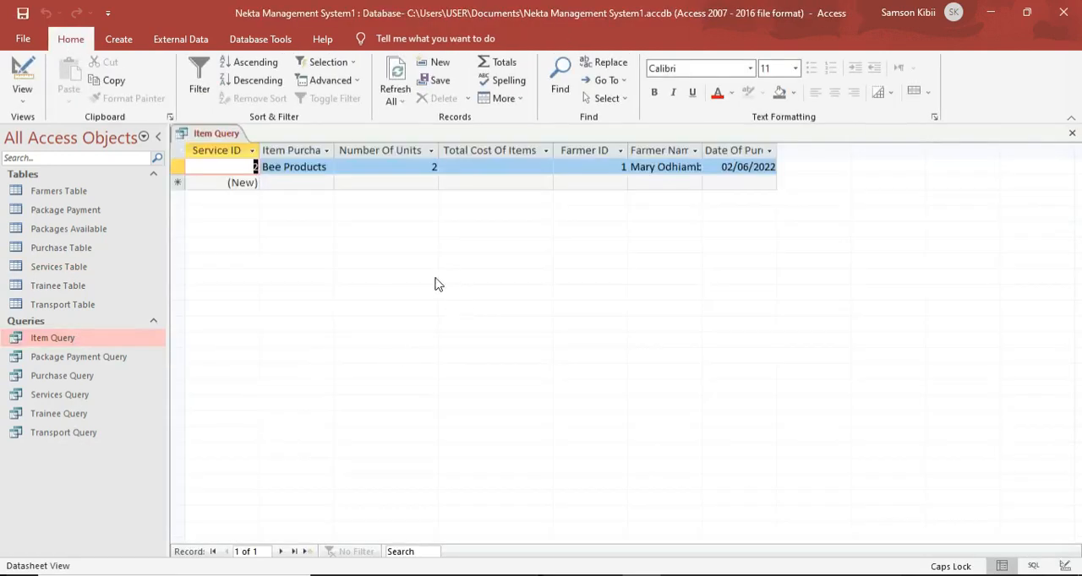
click(330, 168)
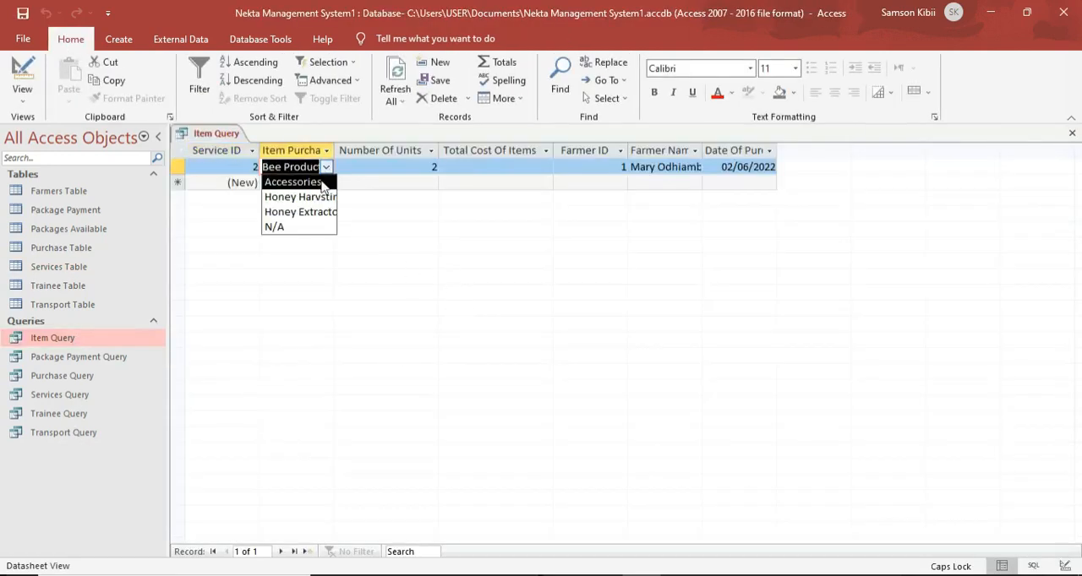
click(300, 212)
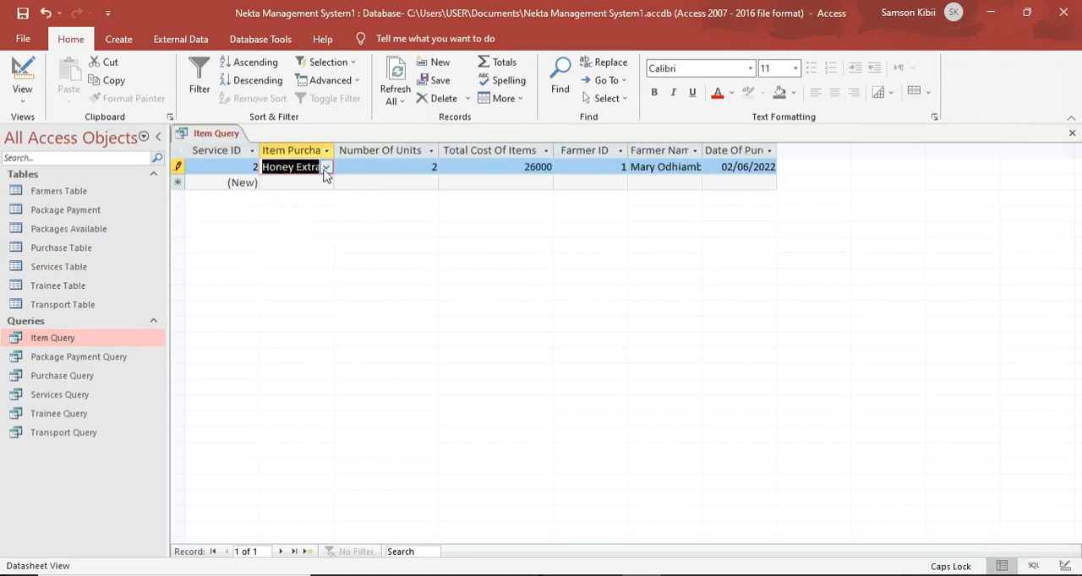
Test the Item Purchased lookup by choosing Accessories, the honey harvesting kit and N/A in turn, ending on Honey Extractors.
click(327, 167)
click(306, 181)
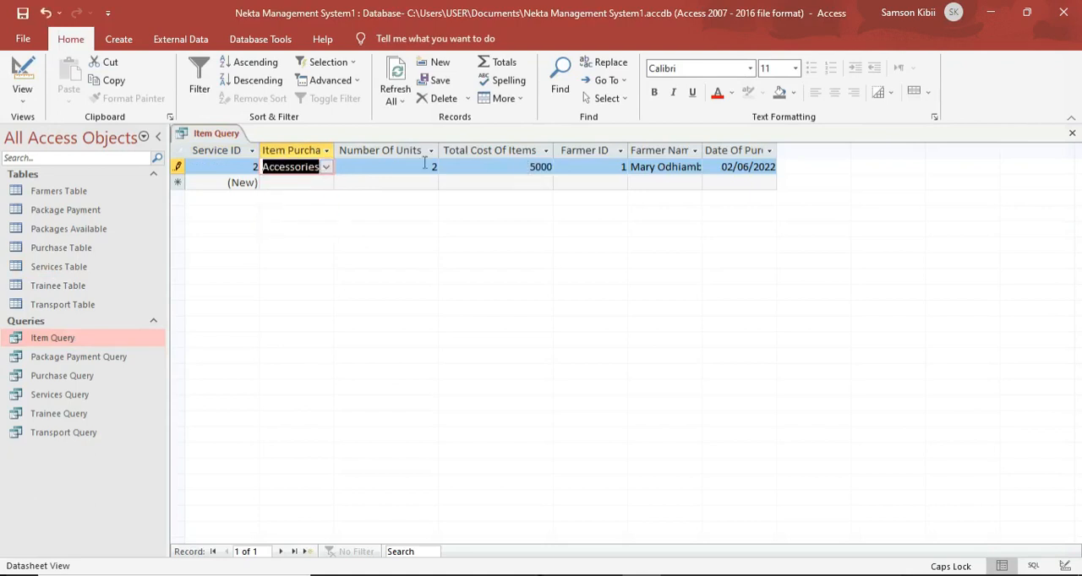
click(326, 167)
click(304, 196)
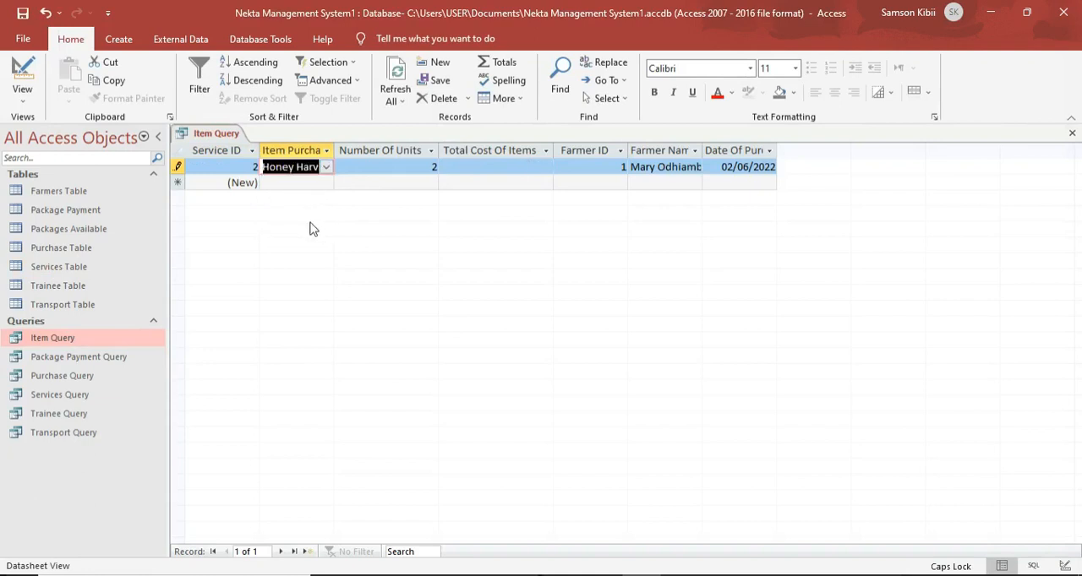
click(325, 167)
click(295, 224)
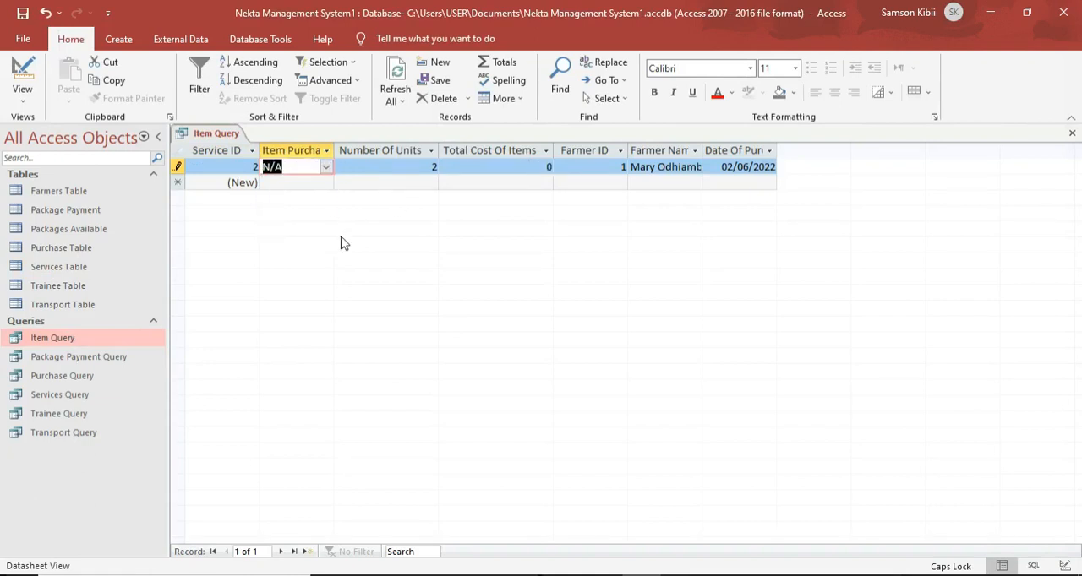
click(326, 167)
click(302, 211)
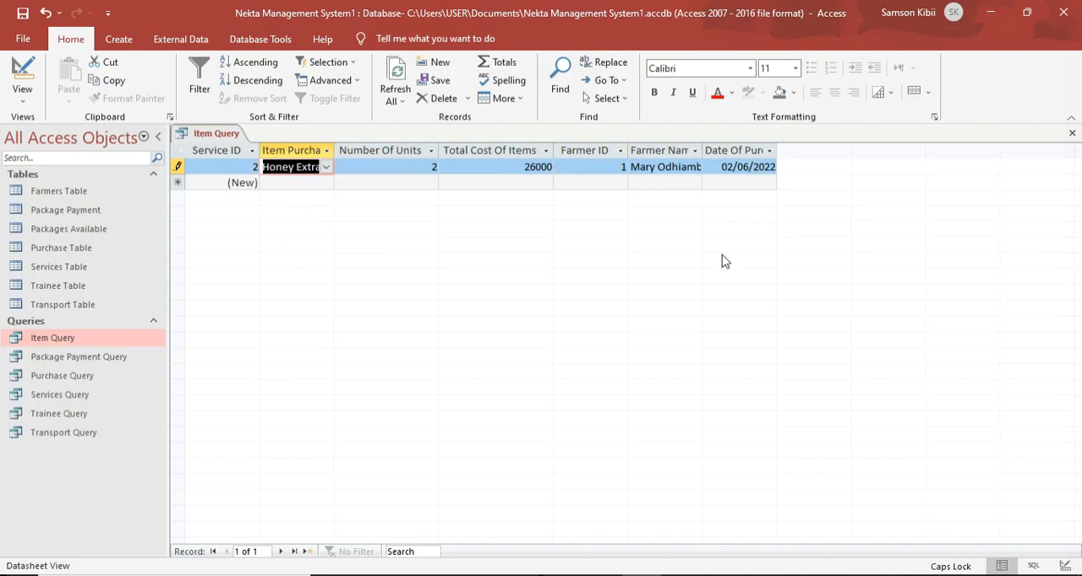
key(Delete)
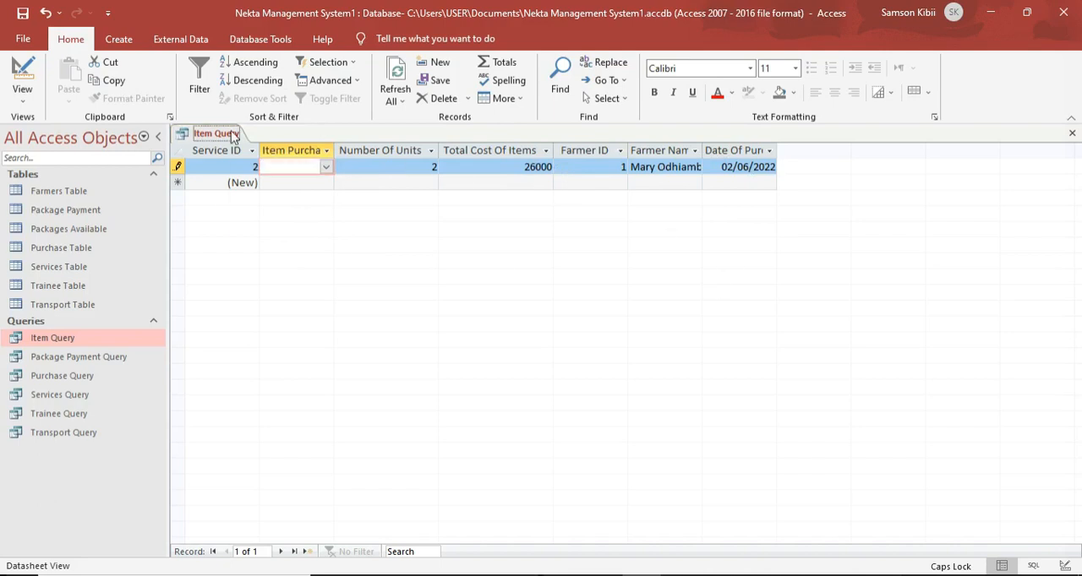
right_click(234, 138)
key(Escape)
key(Escape)
Close the Item Query.
right_click(234, 138)
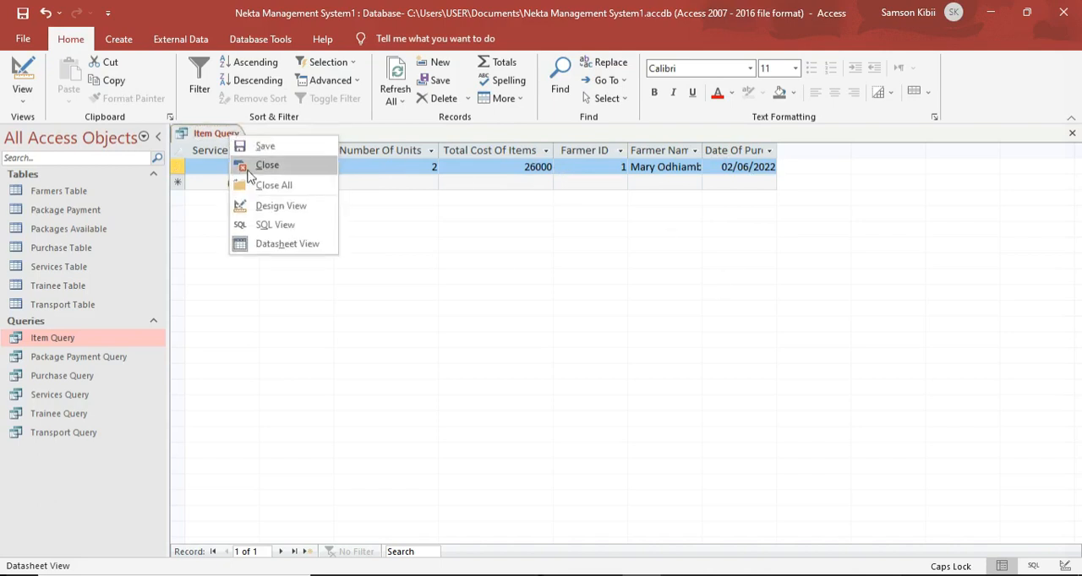
click(250, 166)
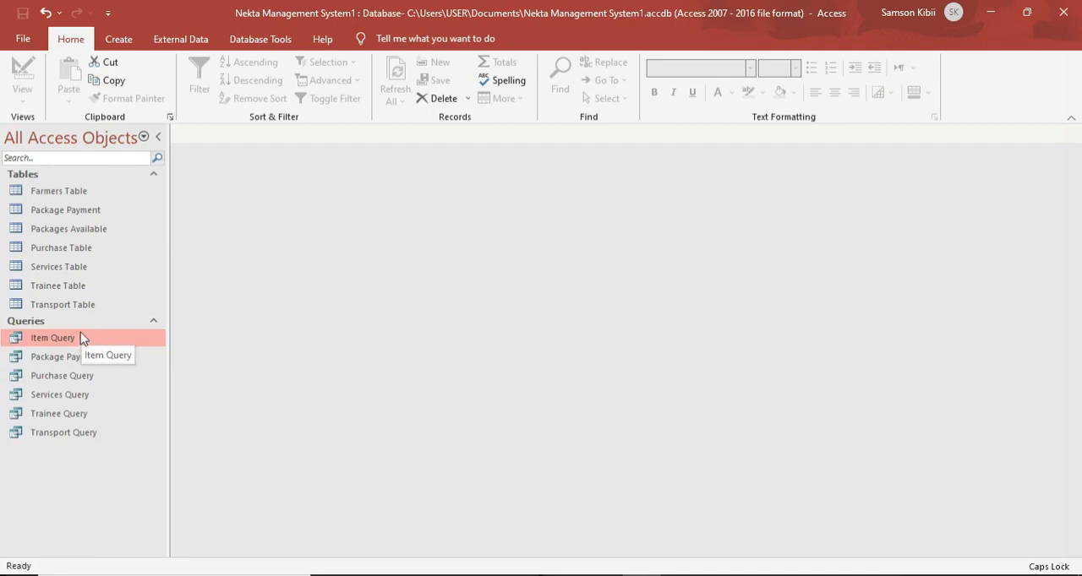
Open the Package Payment, Purchase, Services, Trainee and Transport queries and examine their records, including the Item Purchased choices in the Services Query.
double_click(69, 357)
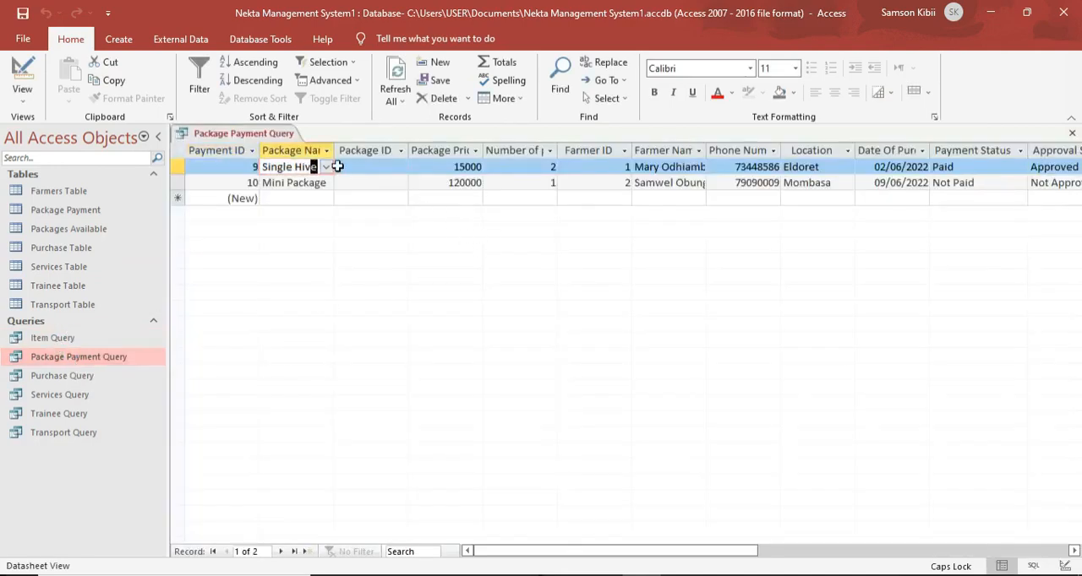
click(356, 167)
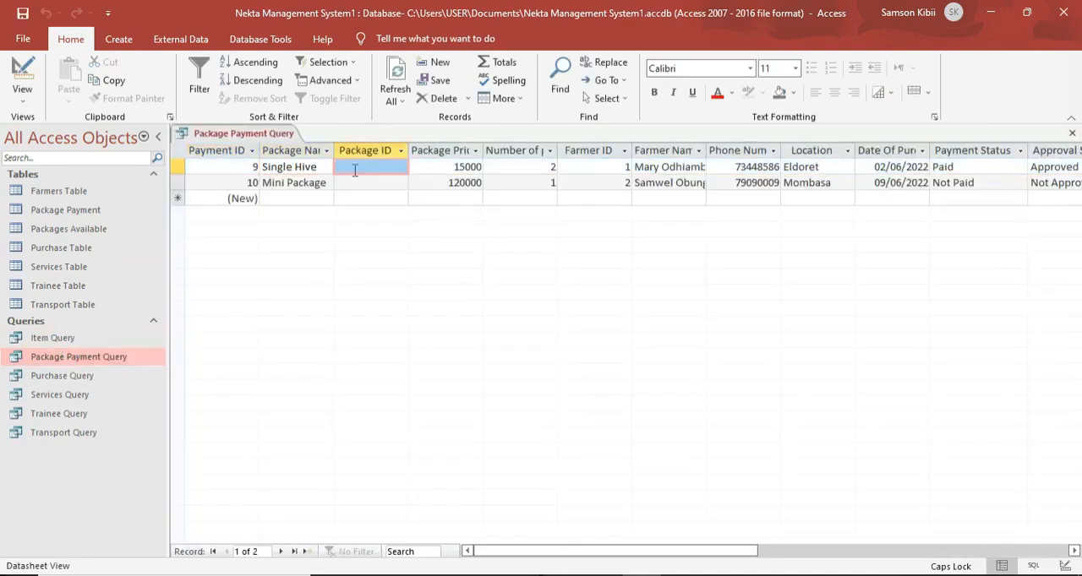
double_click(59, 376)
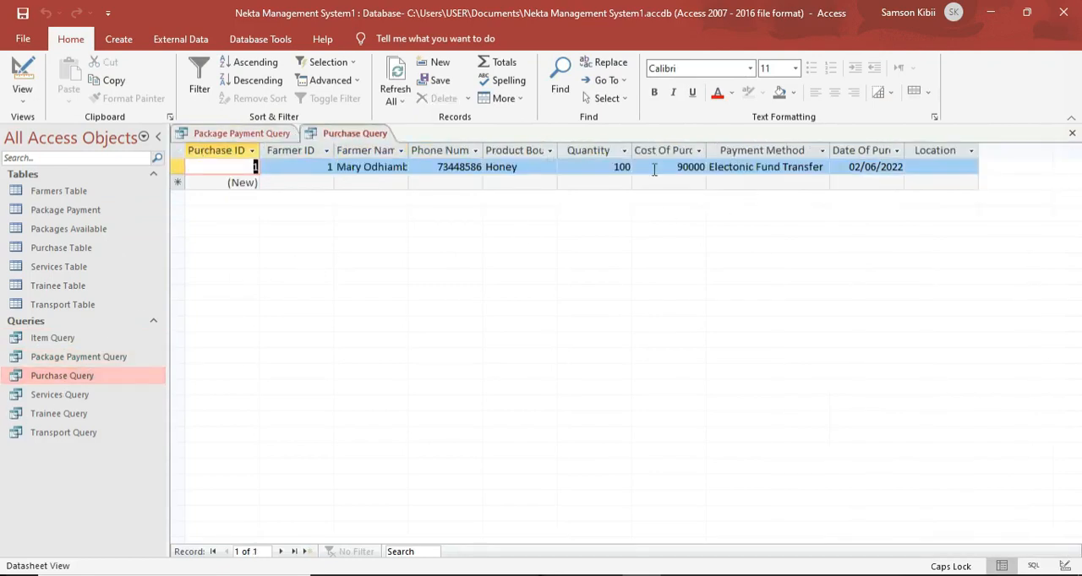
click(797, 166)
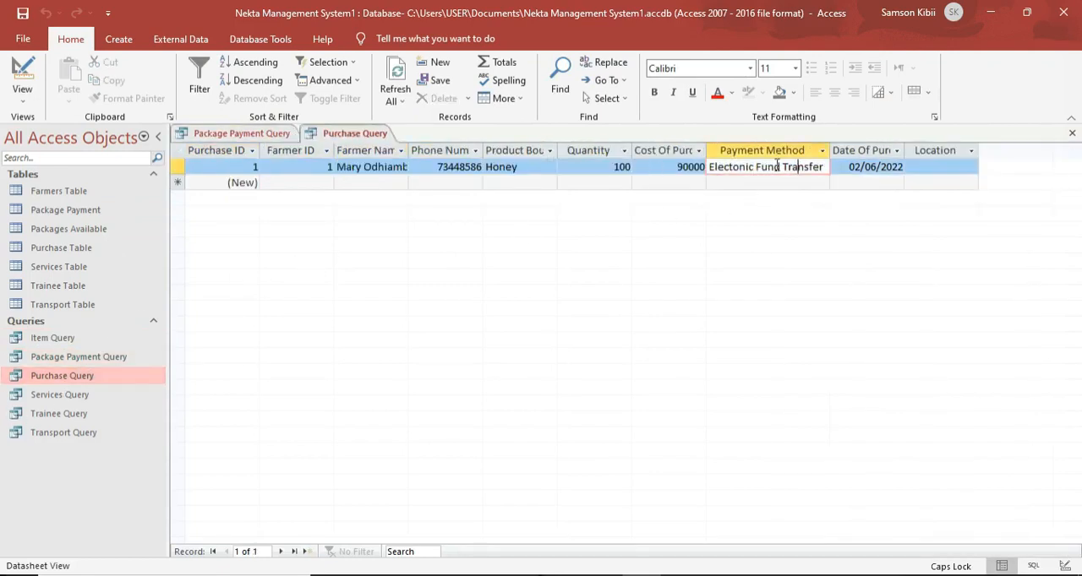
double_click(59, 395)
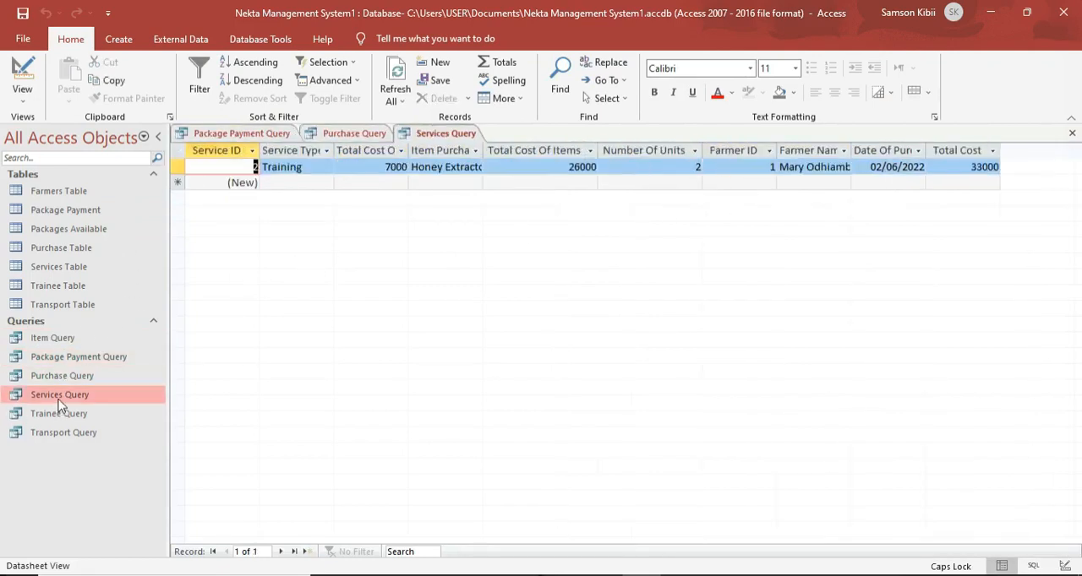
click(475, 168)
click(475, 167)
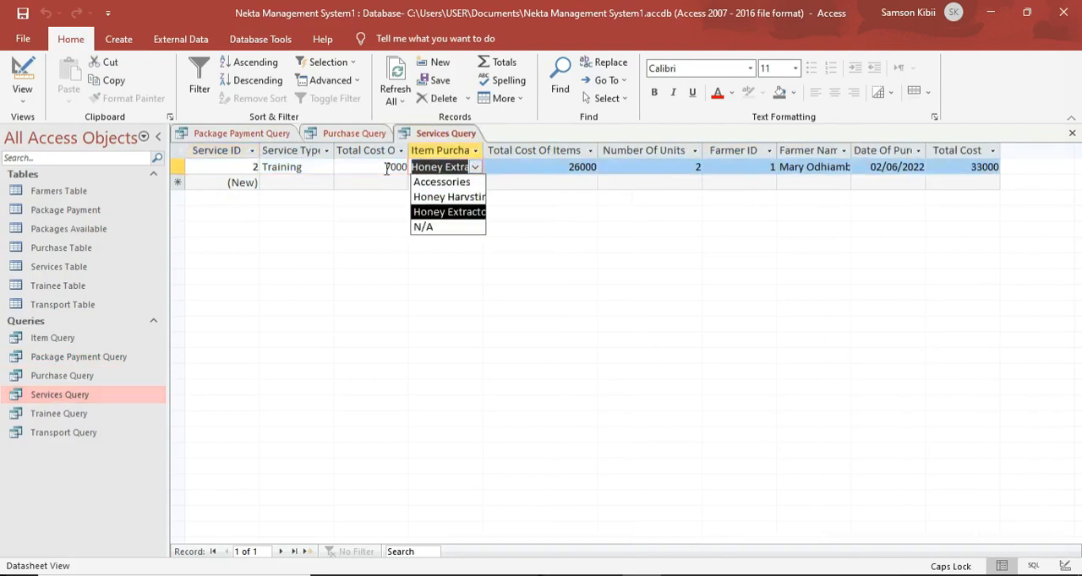
click(71, 420)
double_click(71, 422)
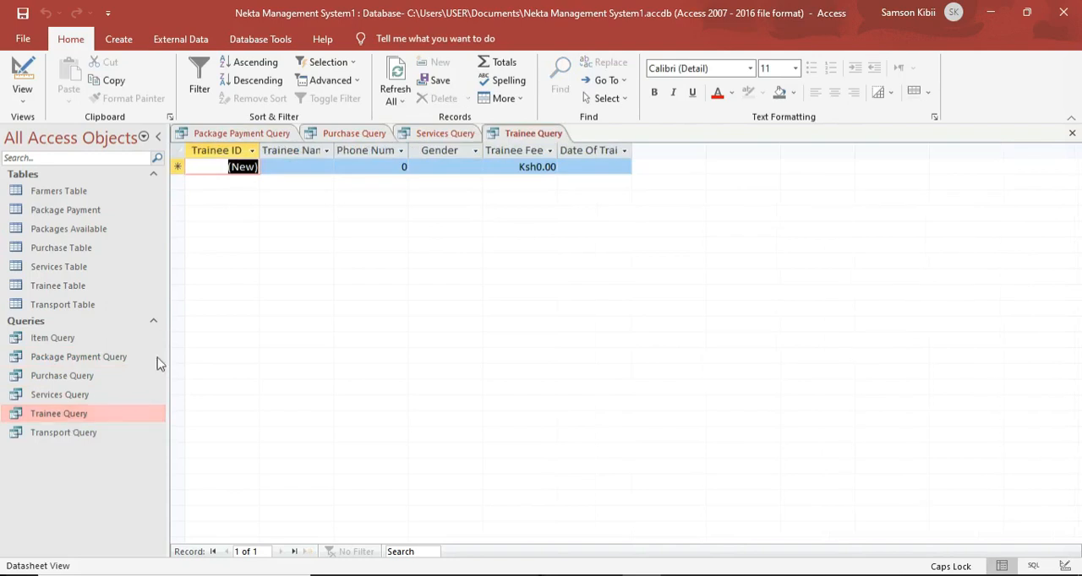
click(315, 168)
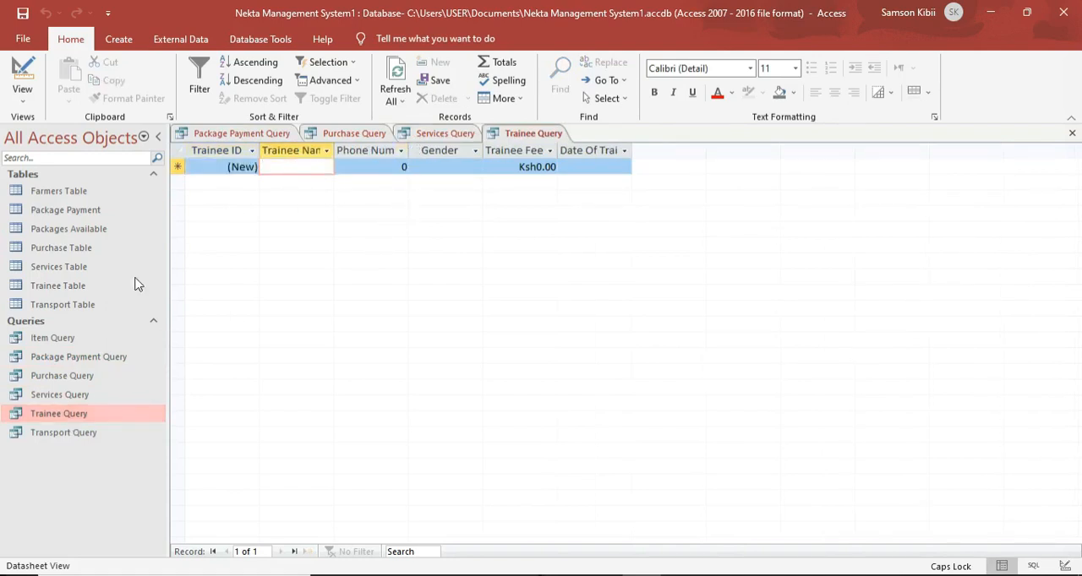
double_click(67, 430)
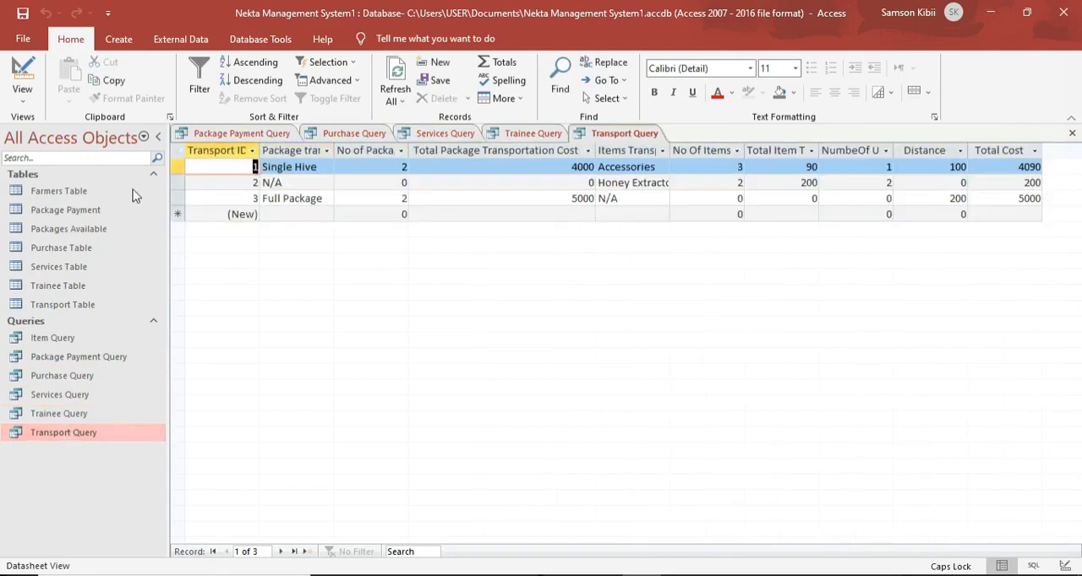